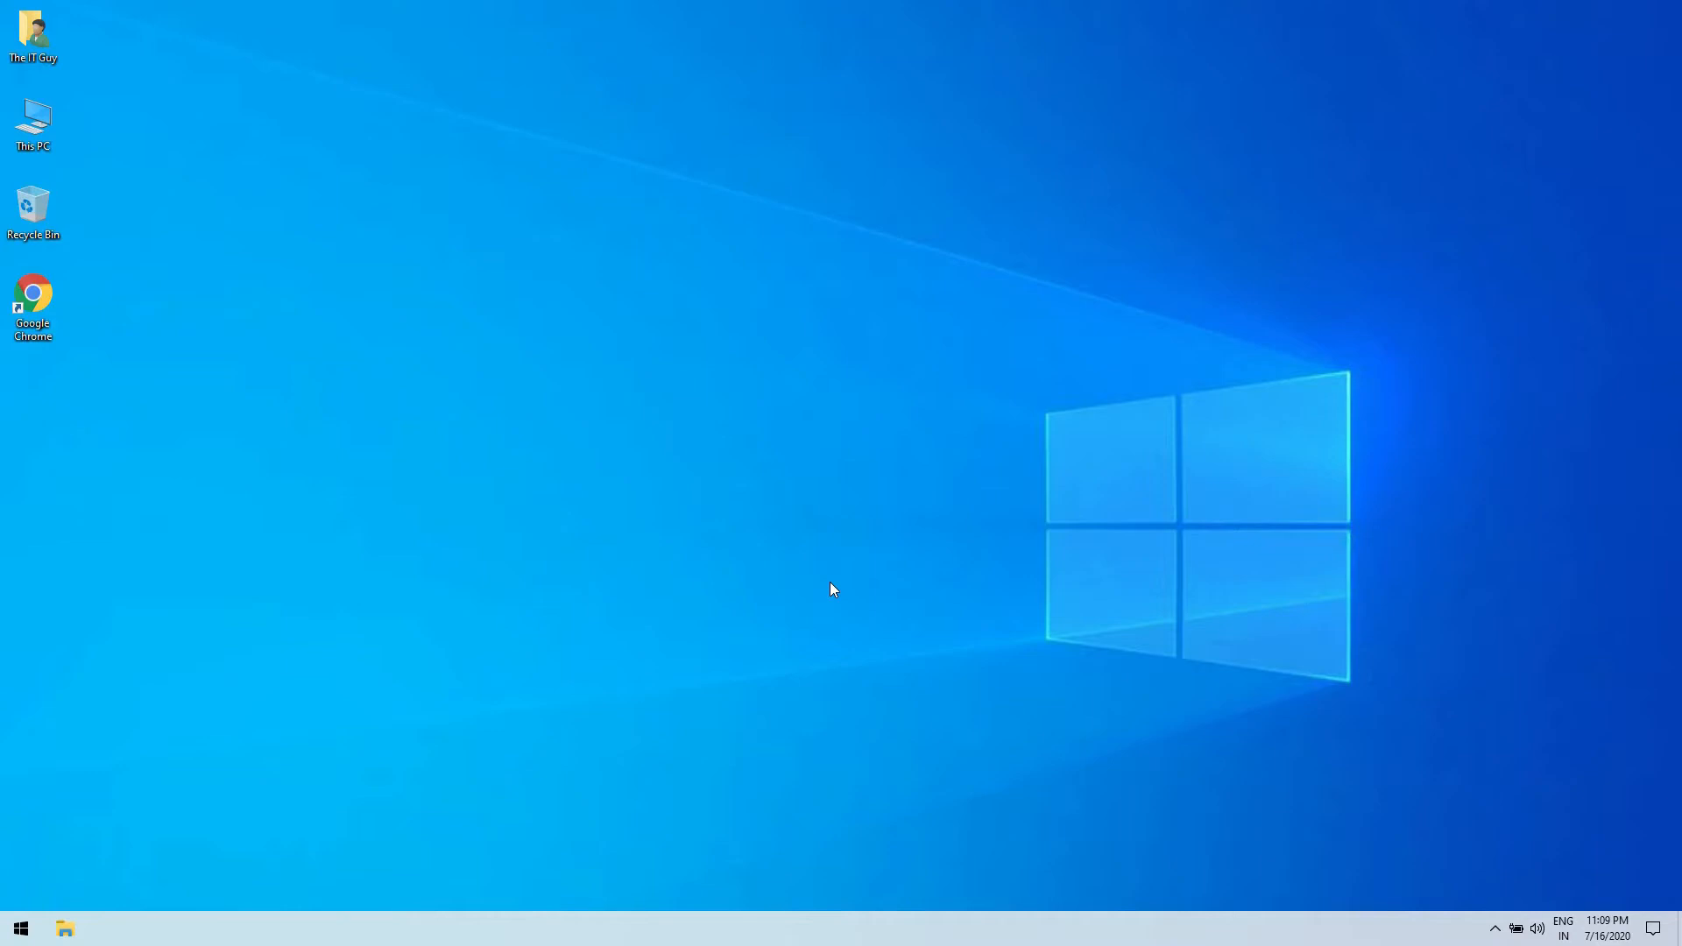
- Open Google Chrome and search the web for "apache for windows"
double_click(33, 293)
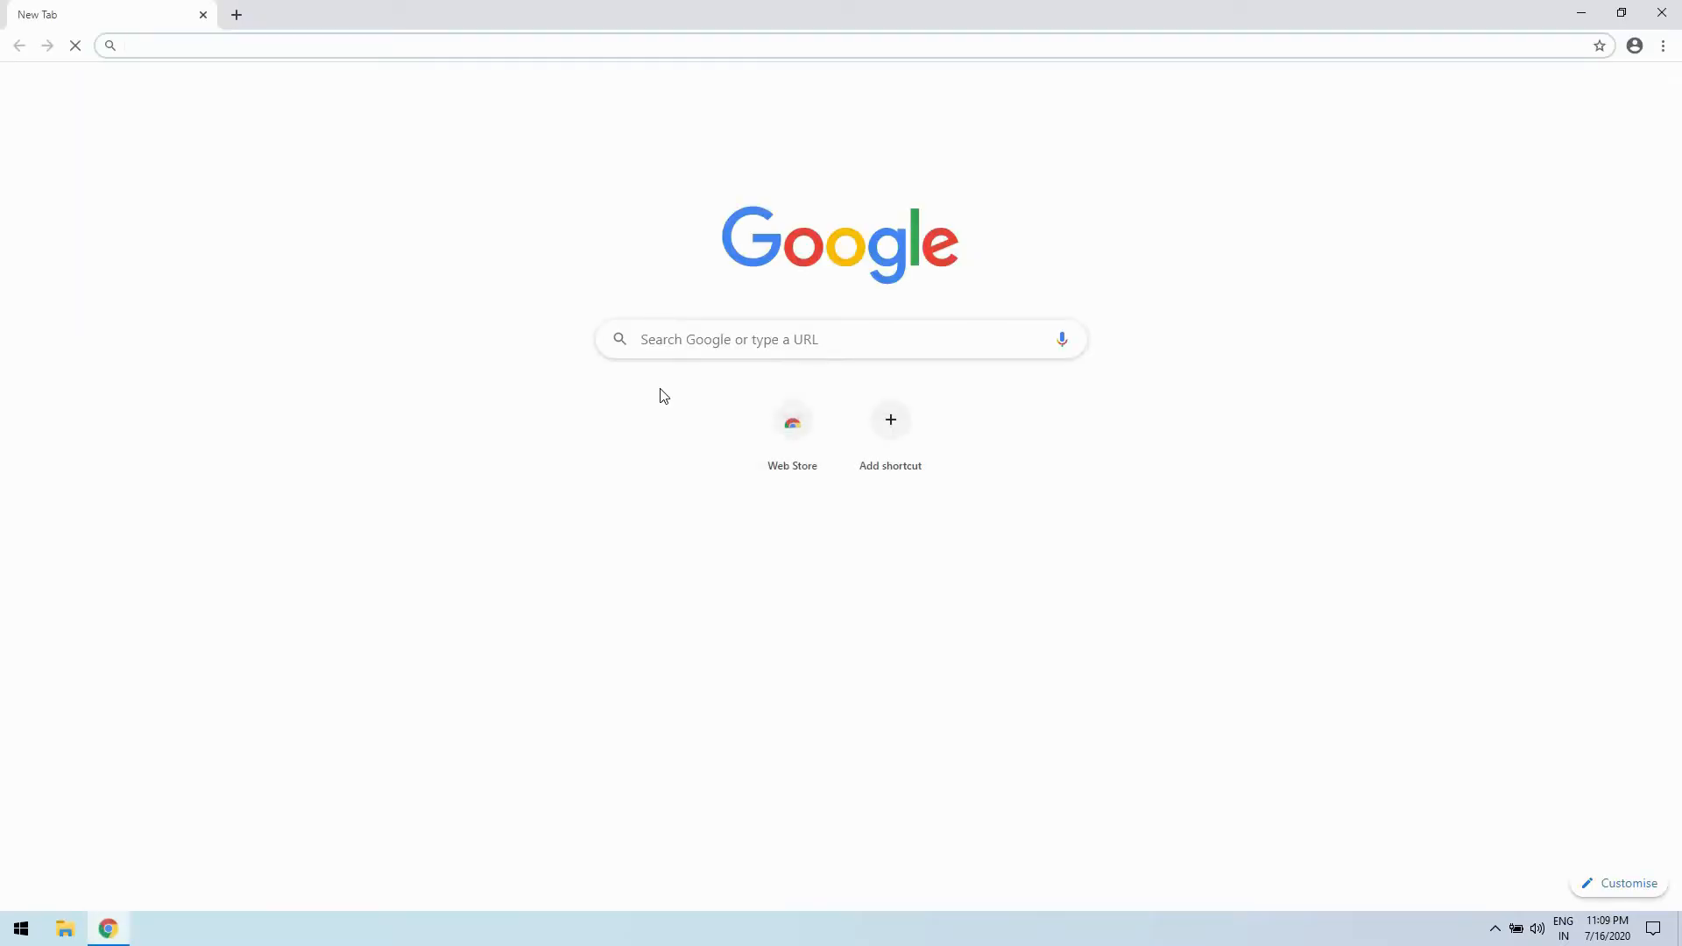
type("apache for w")
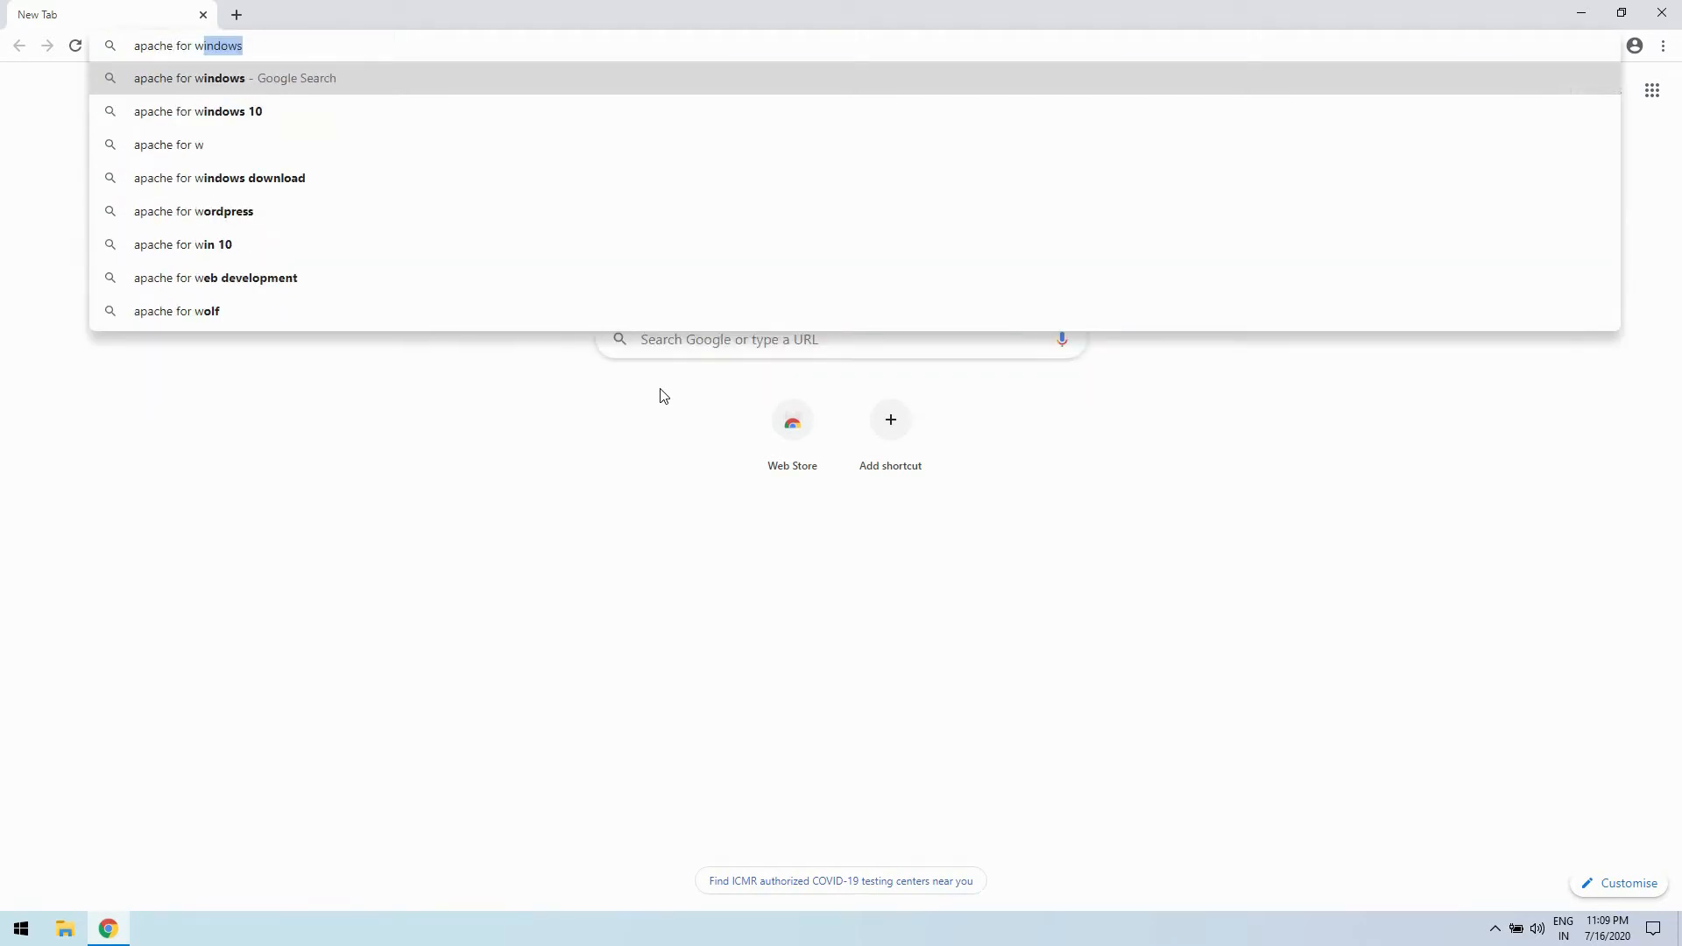
key("Return")
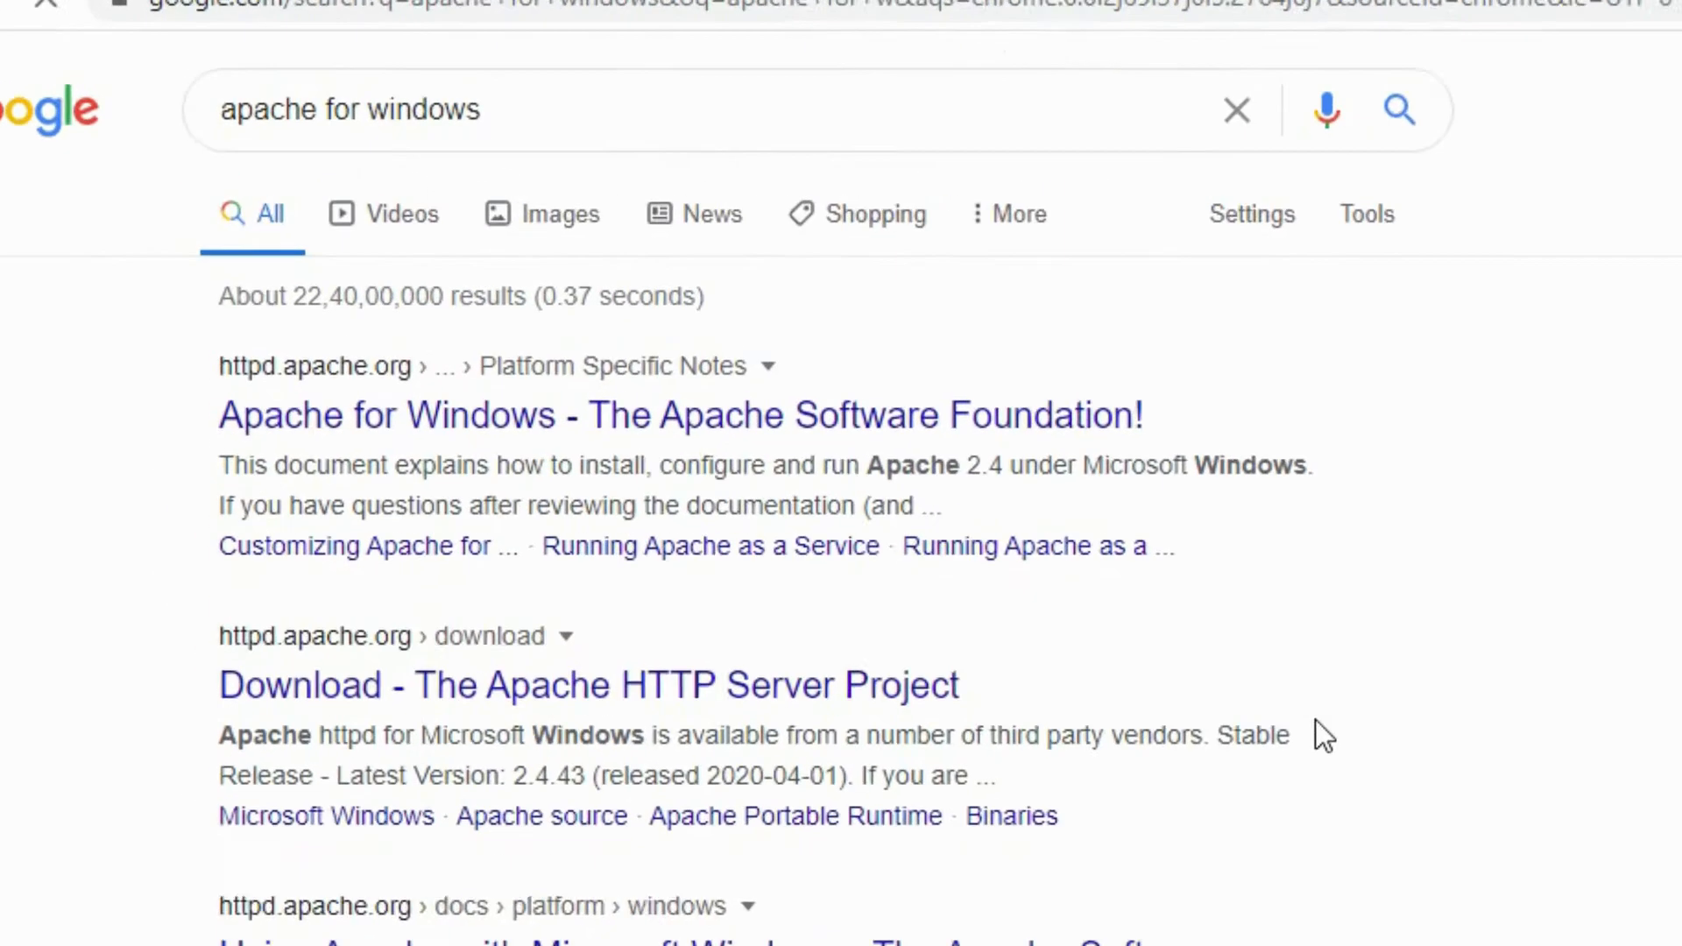
- Open the "Apache for Windows - The Apache Software Foundation!" search result in a new tab and switch to it
right_click(696, 419)
left_click(807, 455)
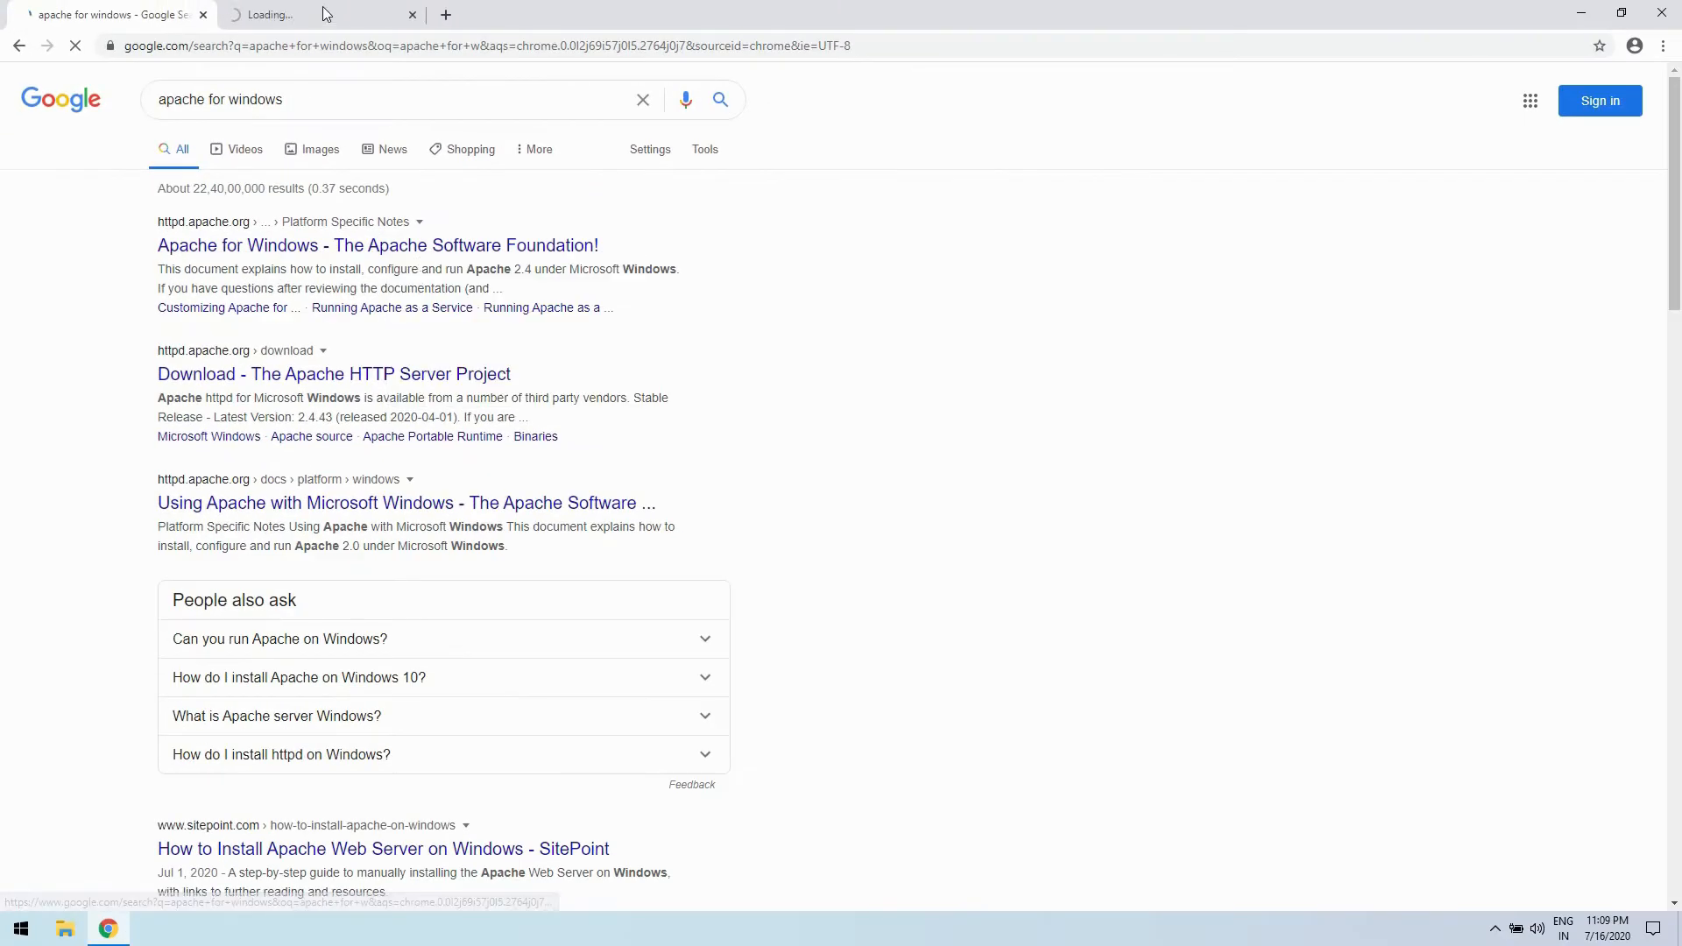
left_click(326, 13)
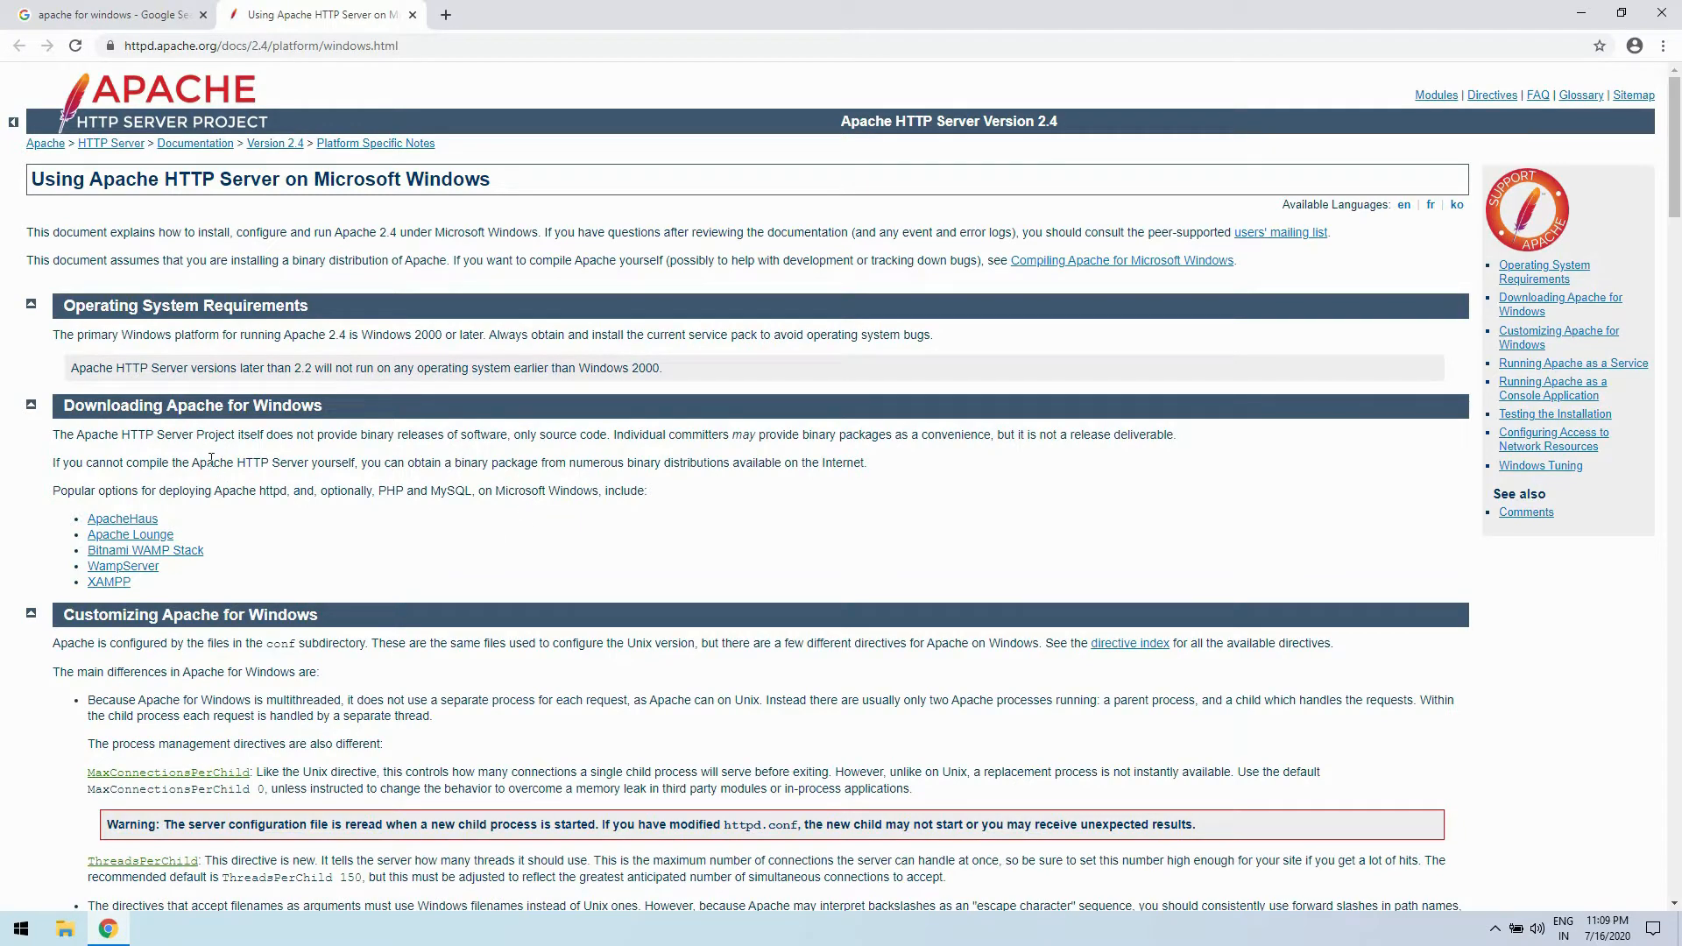
left_click_drag(134, 53, 451, 42)
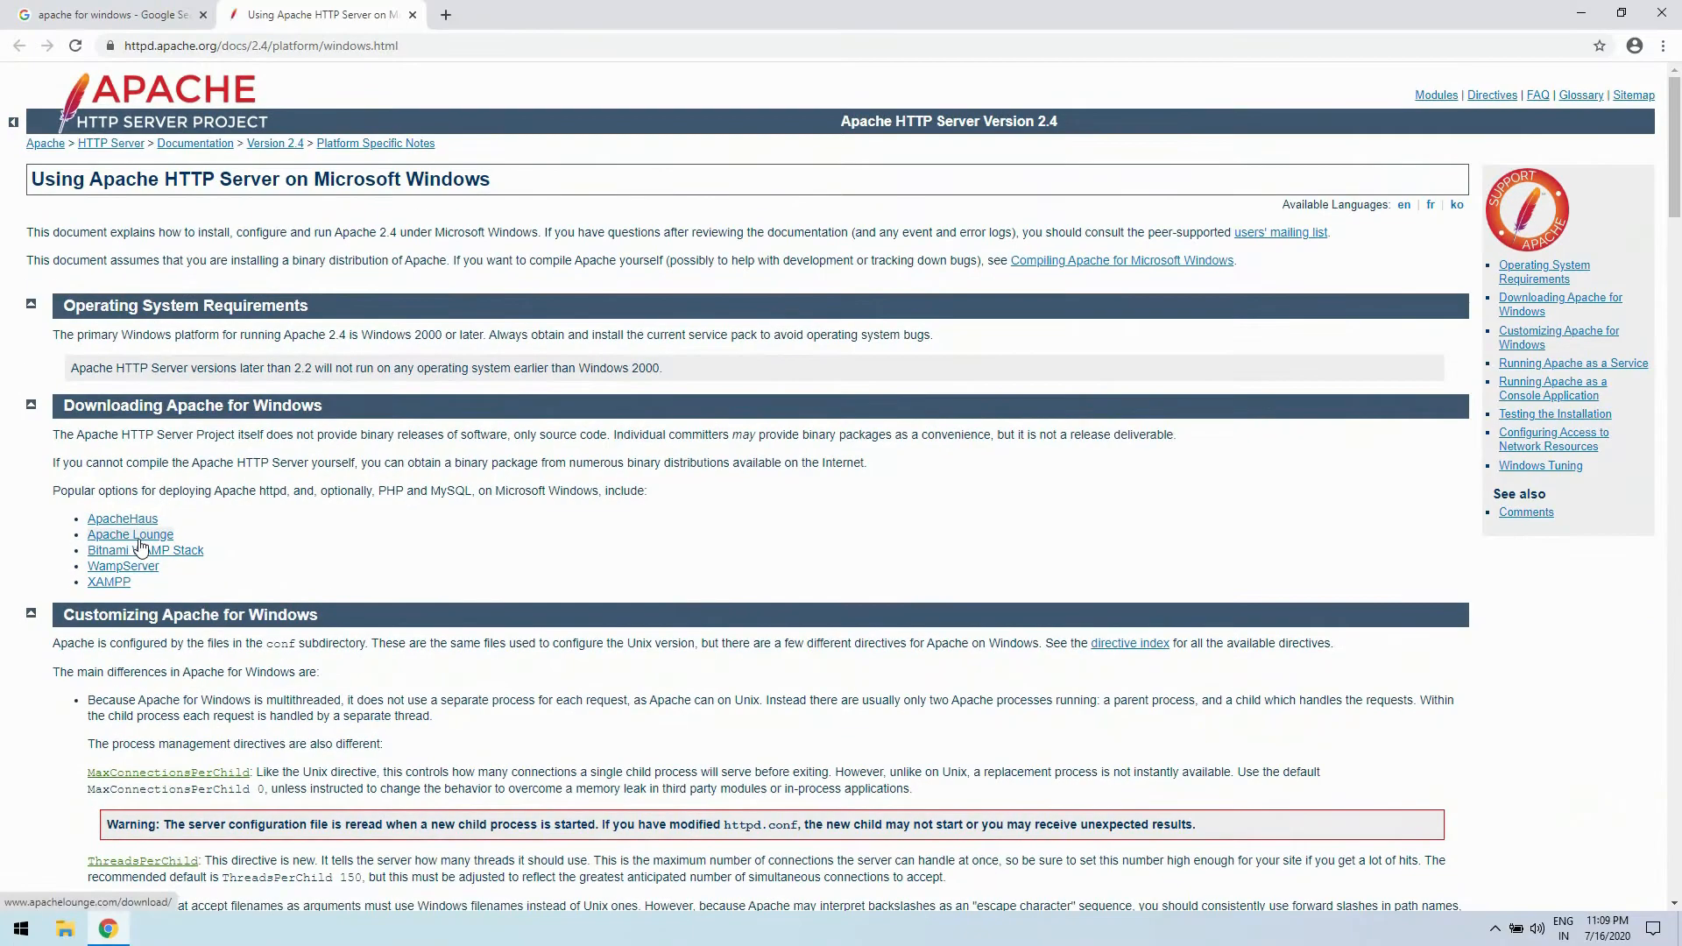
- Go to the Apache Lounge site from the binary distribution list and download httpd-2.4.43-win64-VS16.zip
left_click(495, 596)
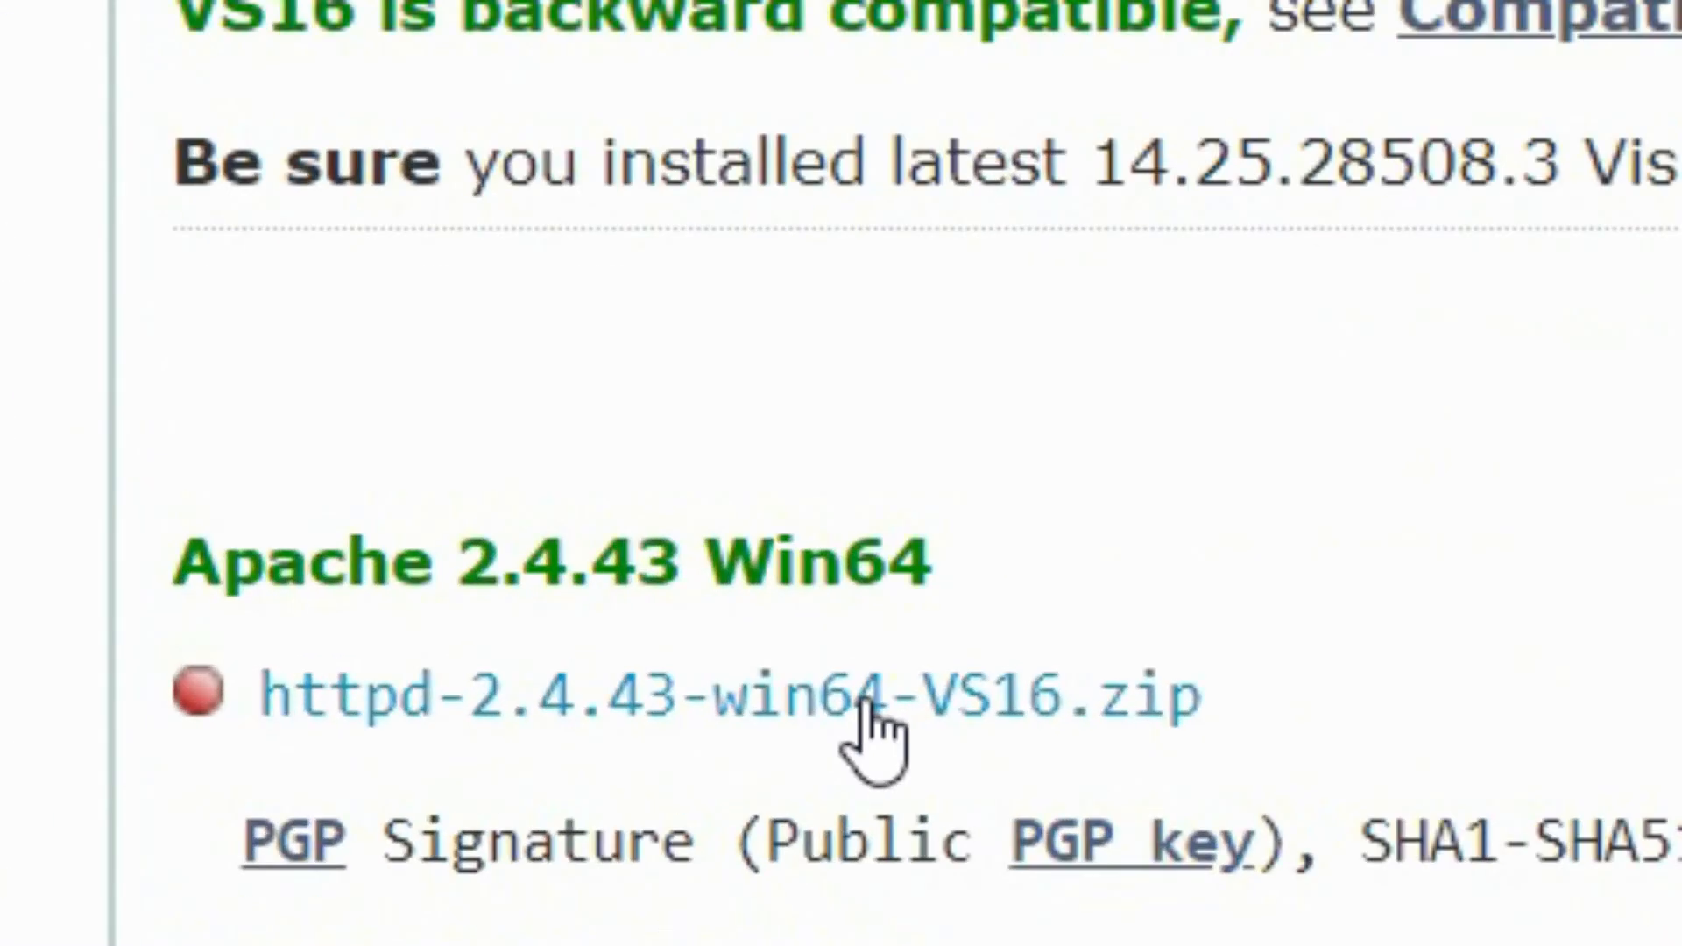
left_click_drag(985, 578, 161, 546)
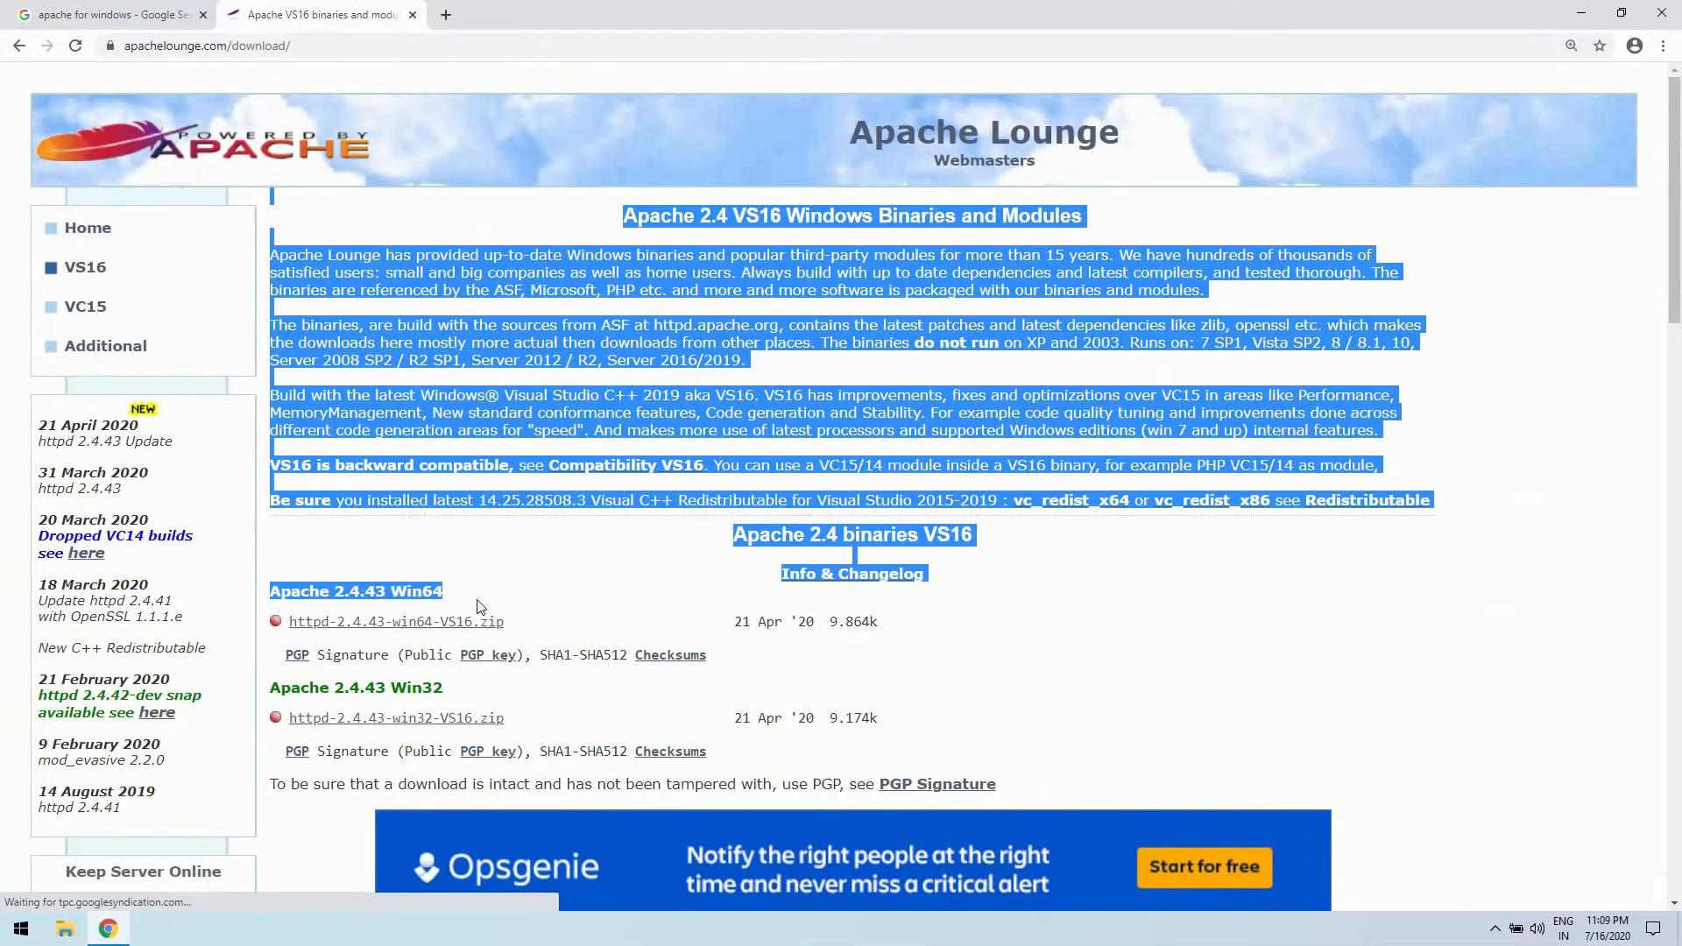
left_click(479, 607)
left_click(427, 623)
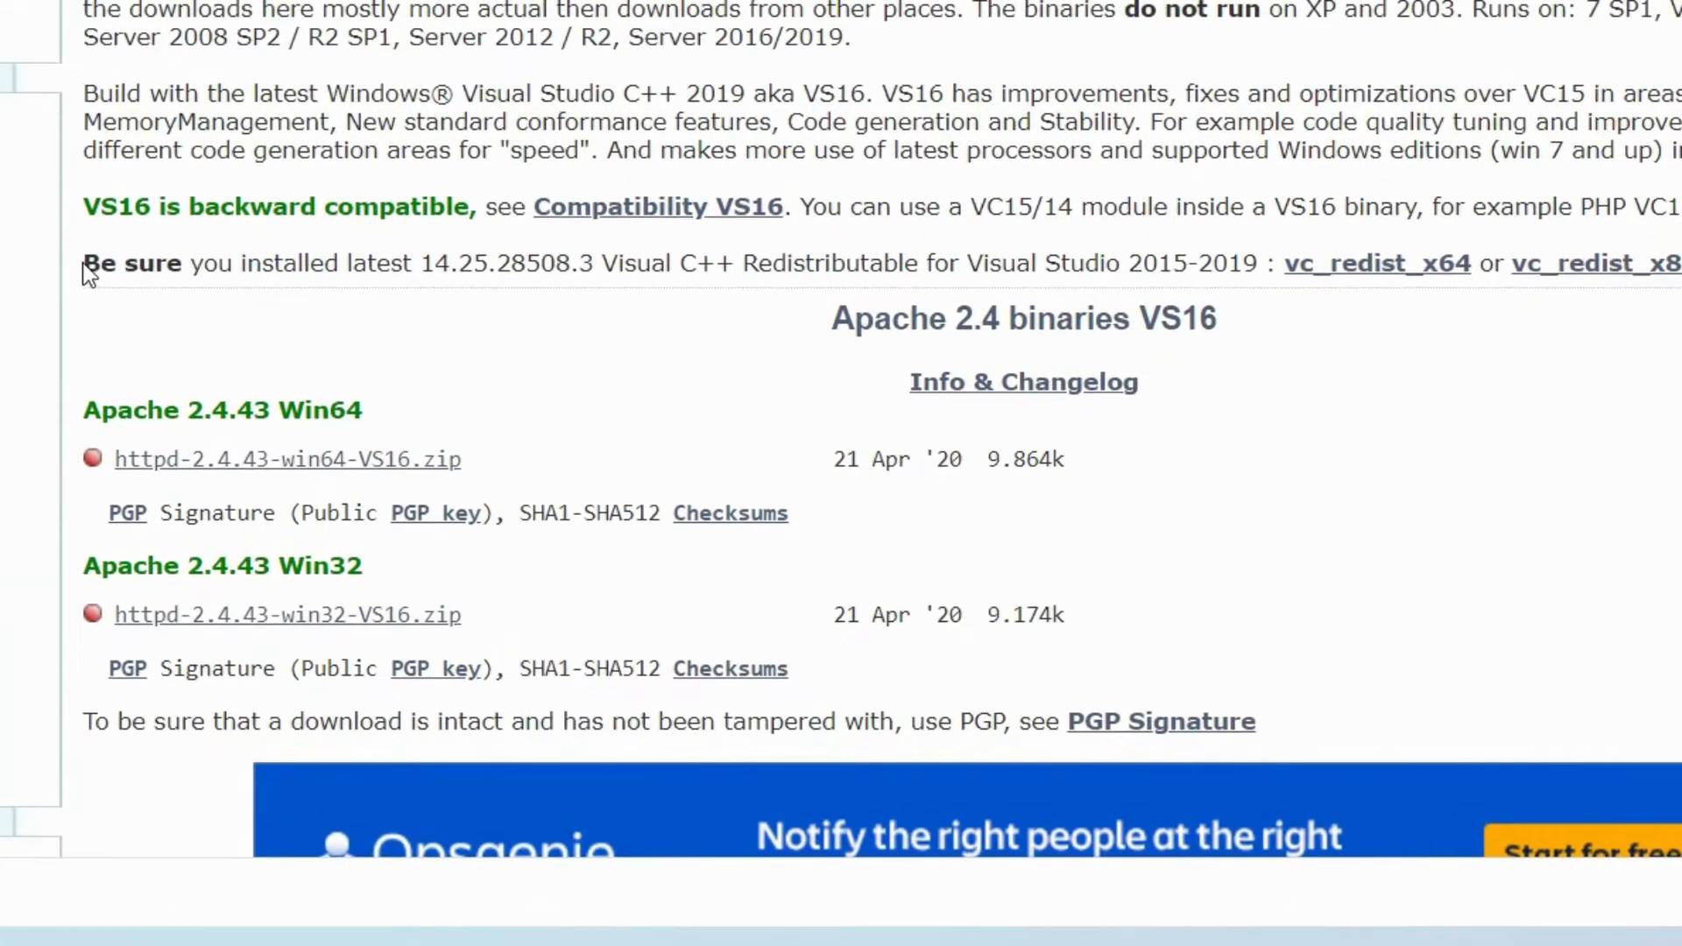
- Review the Visual C++ Redistributable for Visual Studio 2015-2019 requirement on the Apache Lounge download page
left_click_drag(268, 500, 683, 543)
left_click_drag(752, 333, 1256, 263)
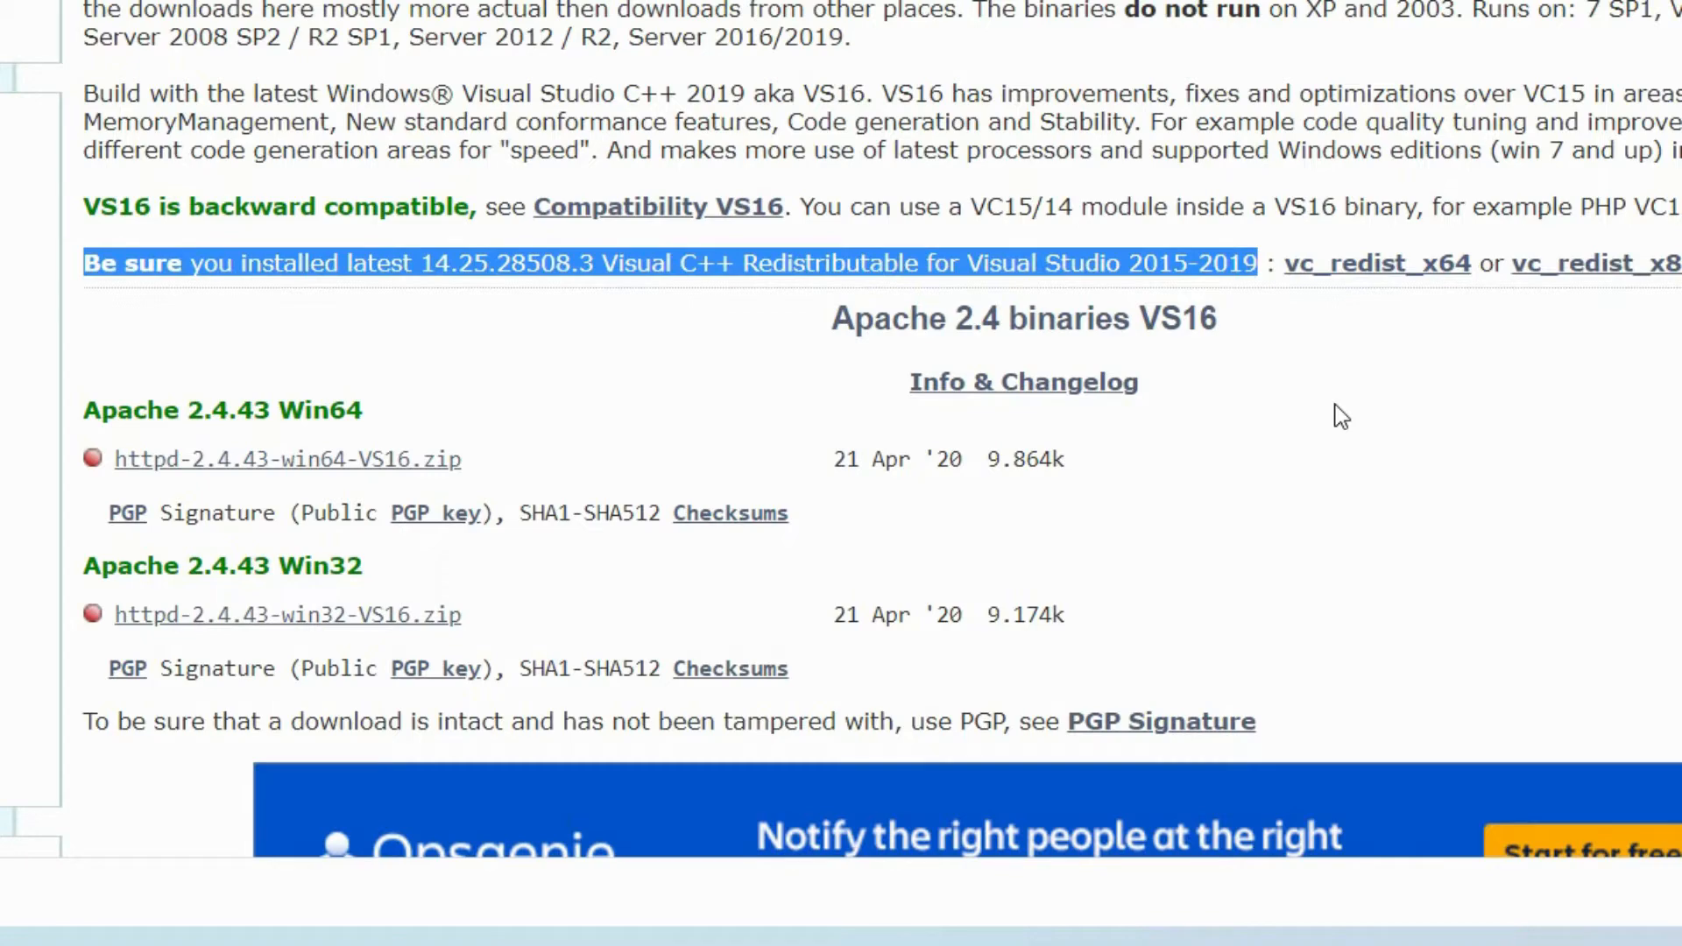
left_click(1340, 416)
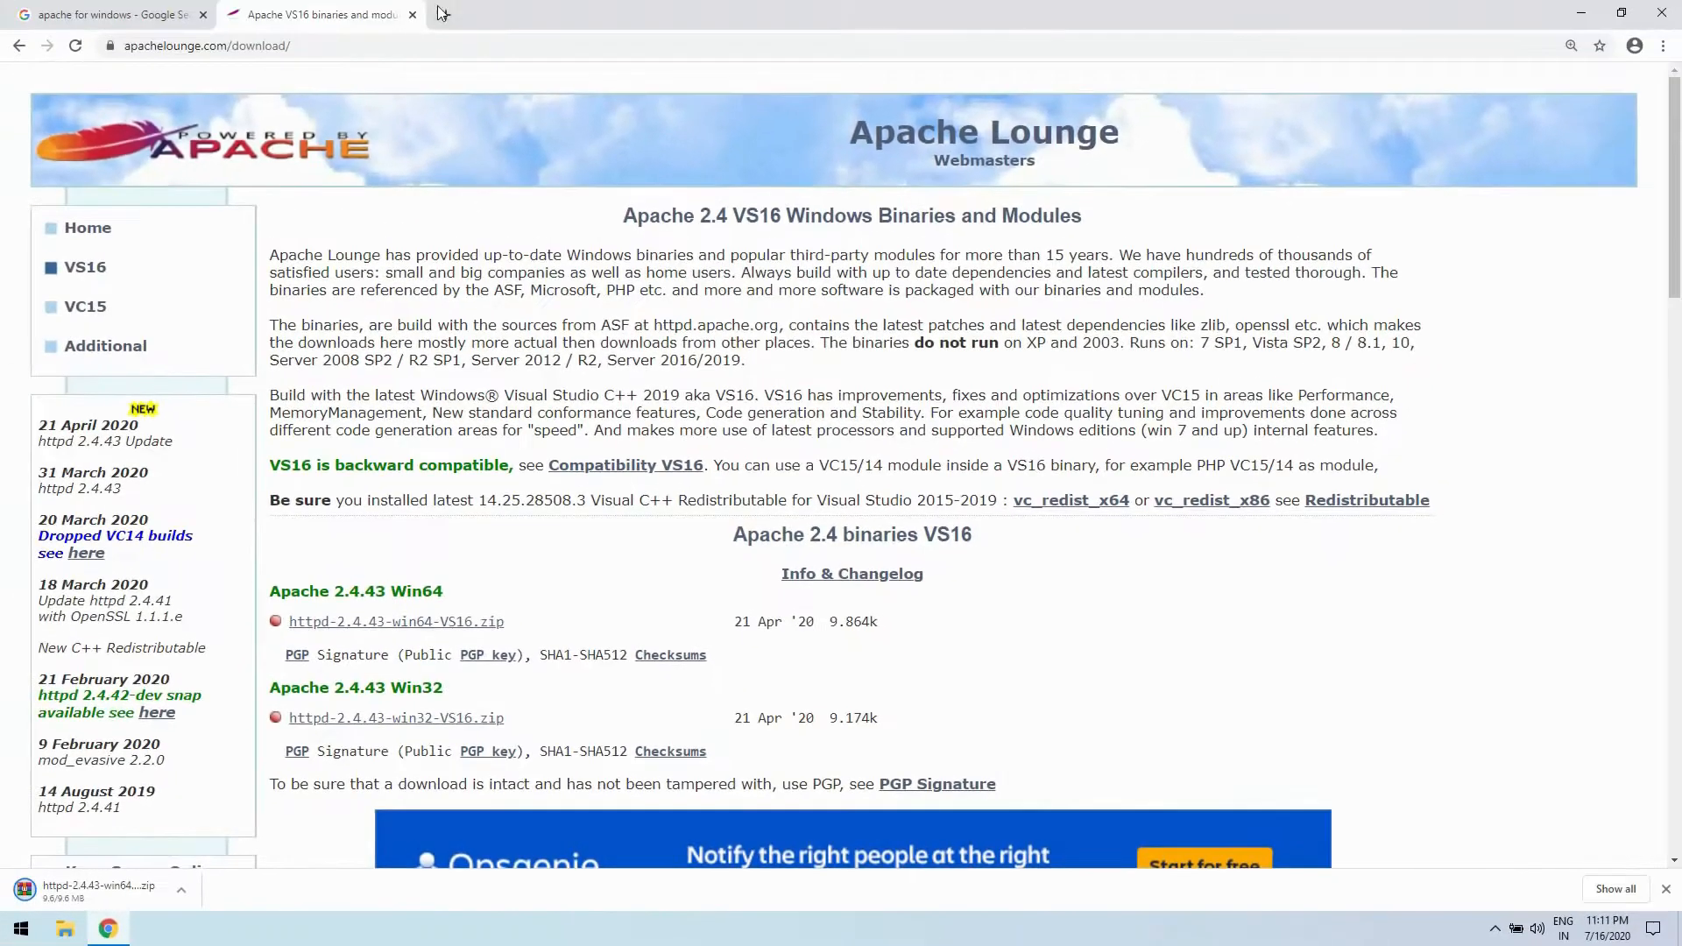
- Search the web for "vc runtime 2015 2019" in a new browser tab
left_click(444, 14)
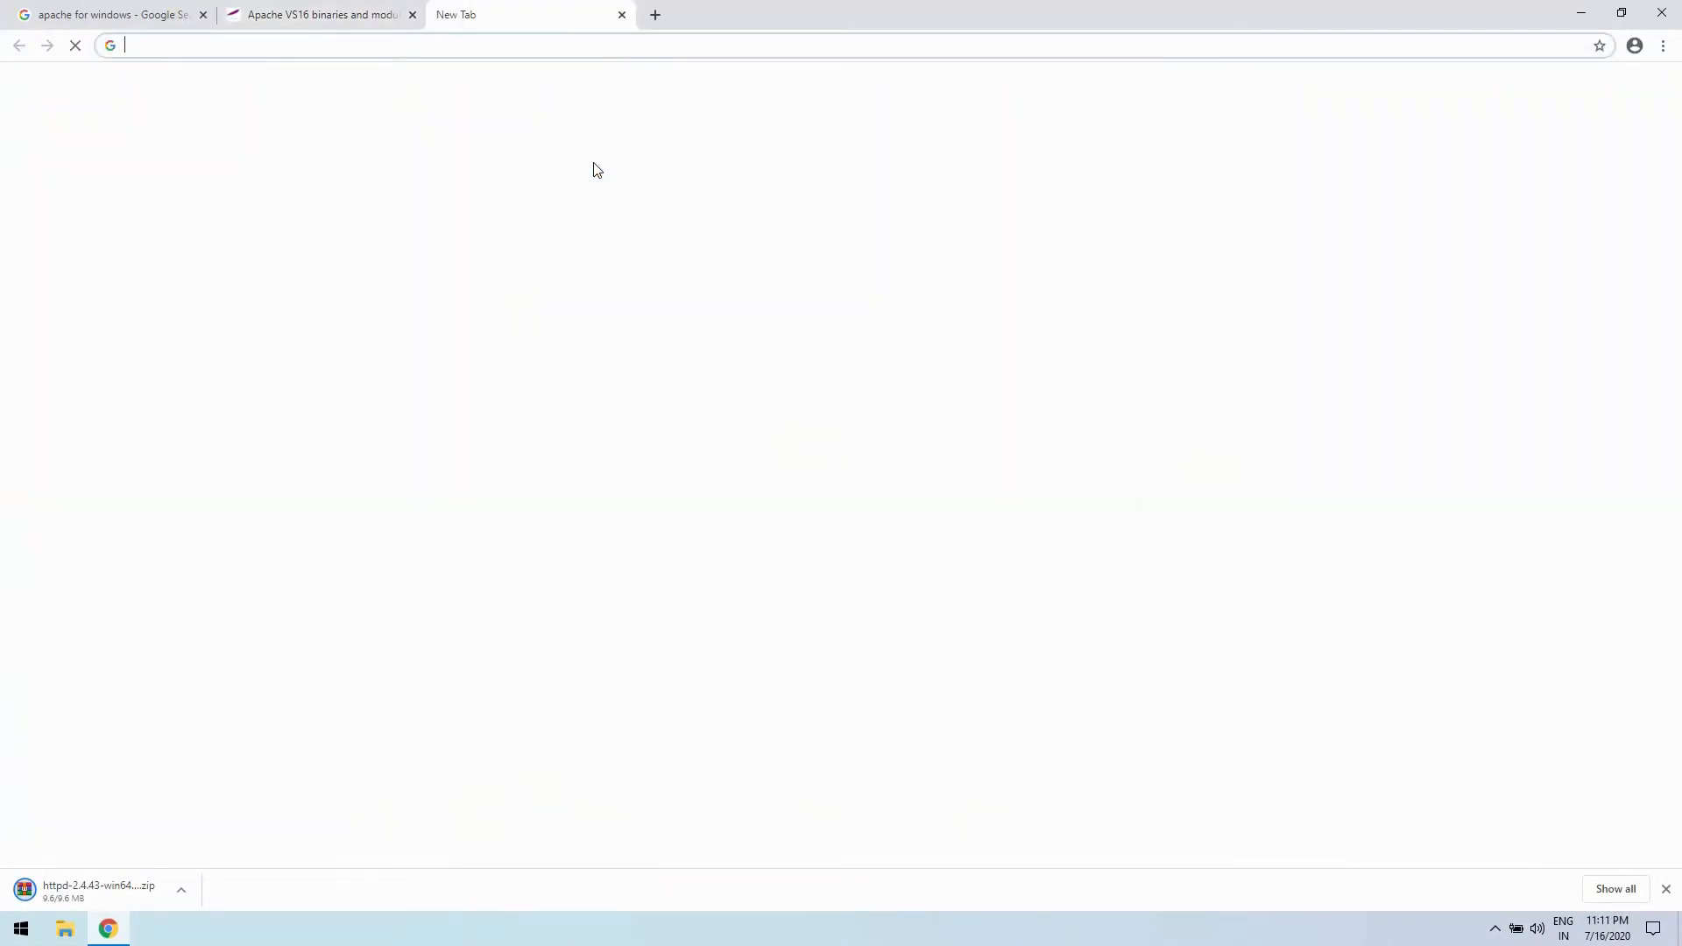
type("vc runt")
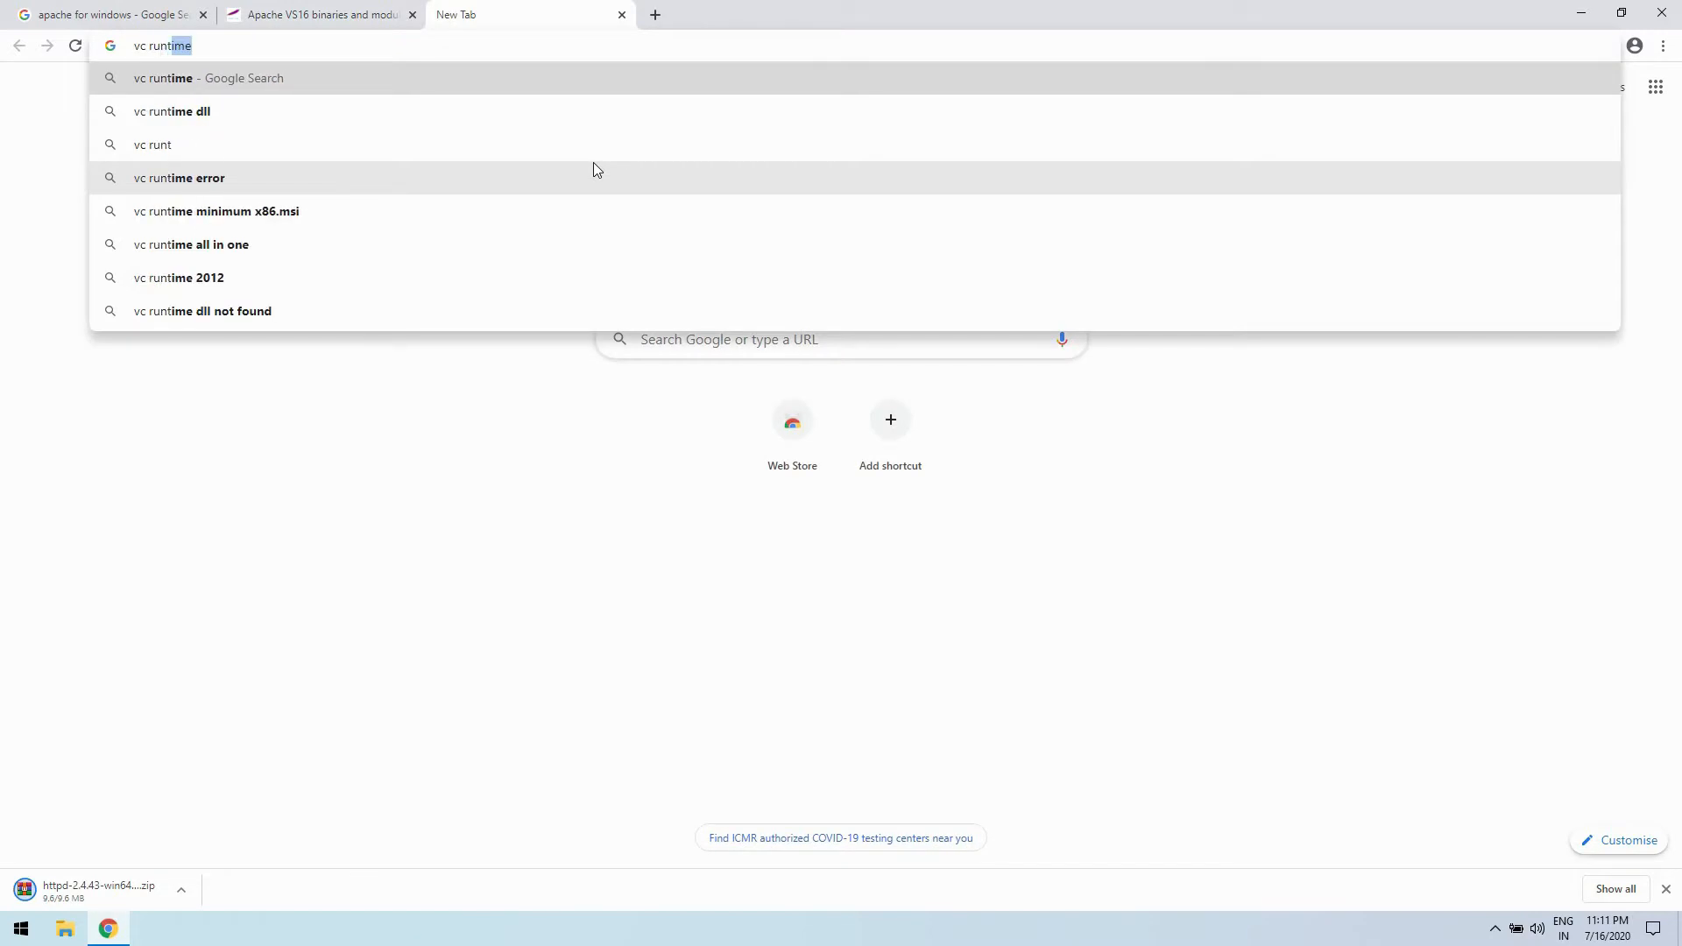
type("ime")
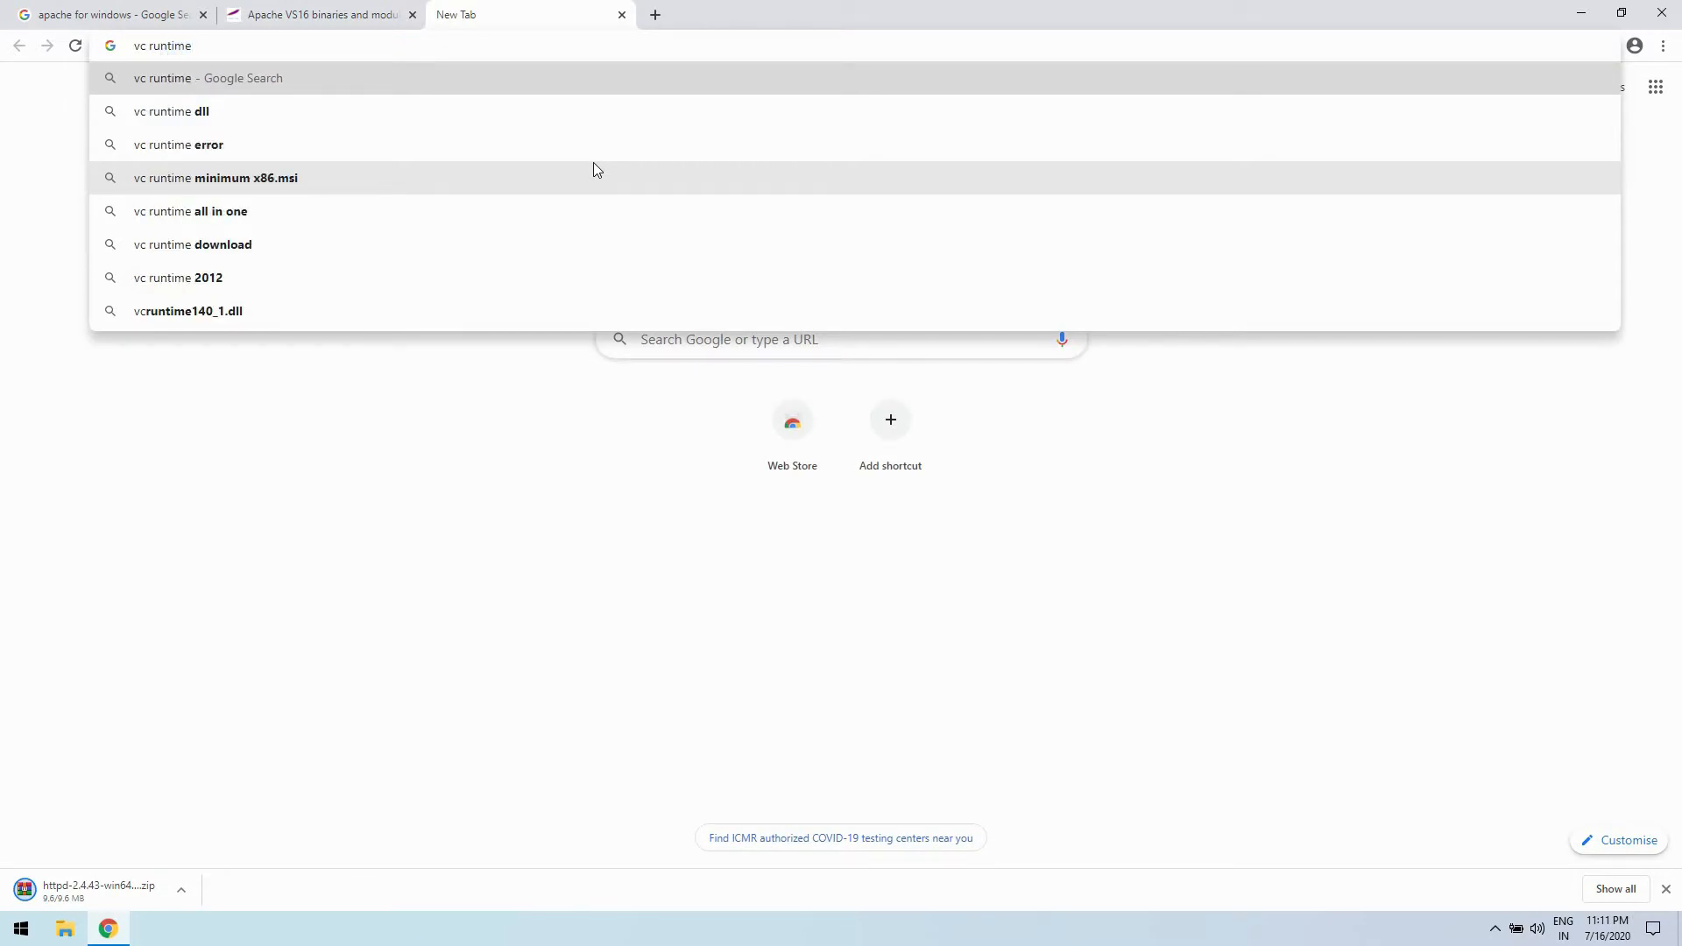
type(" 201")
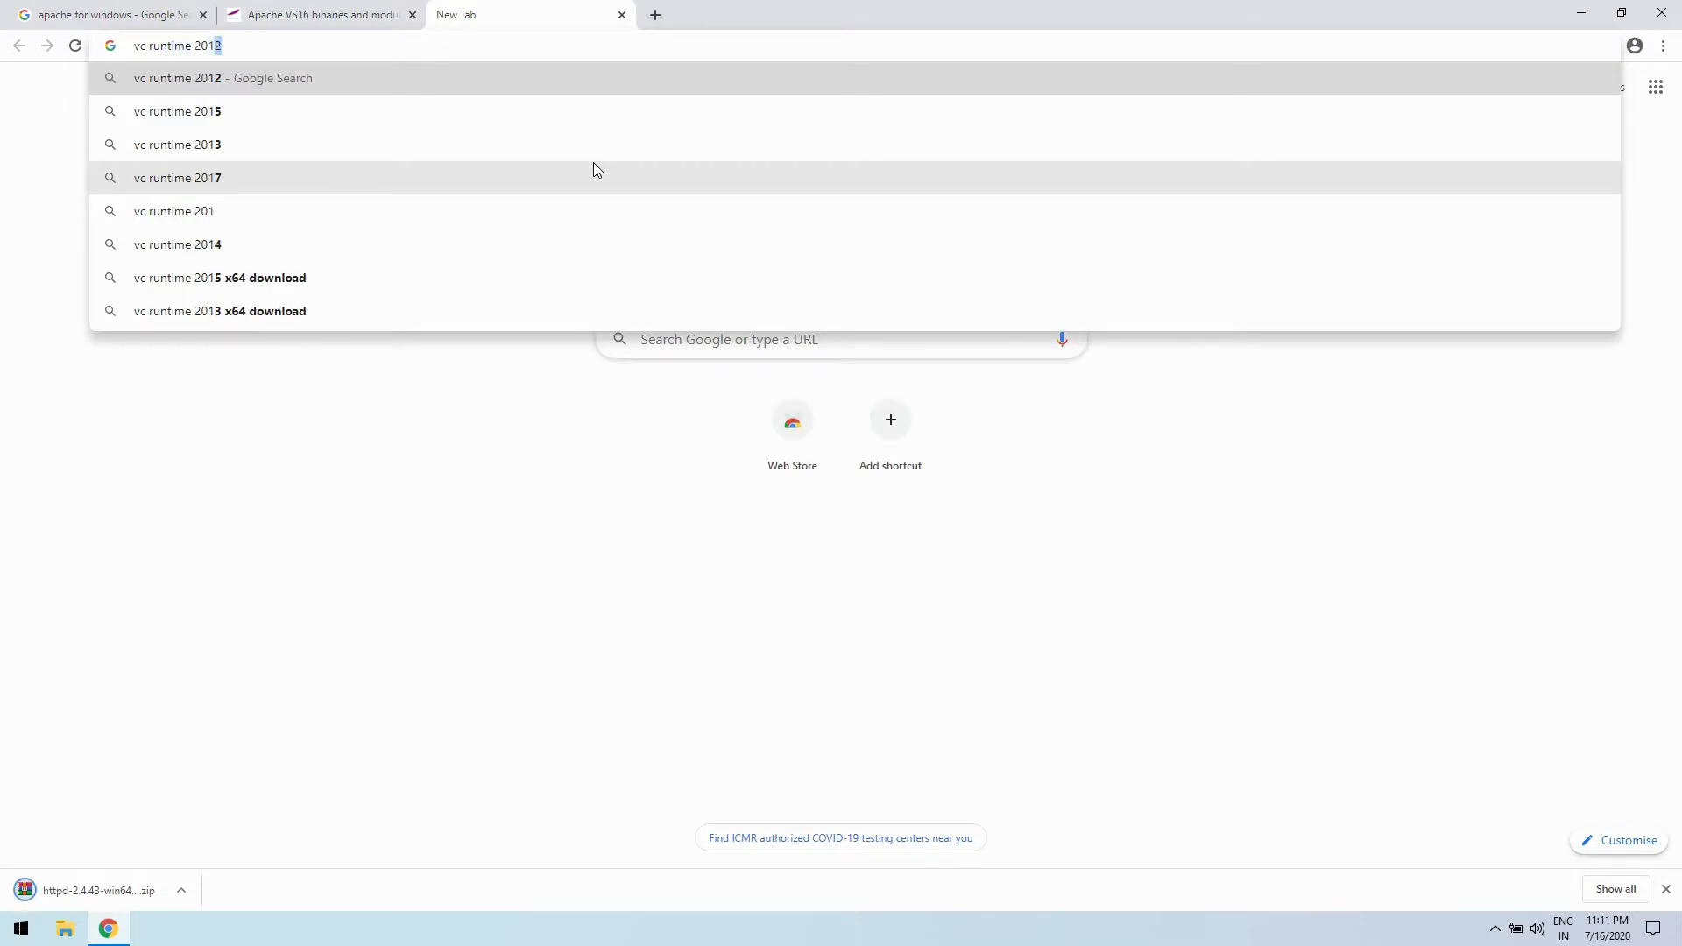
type("5")
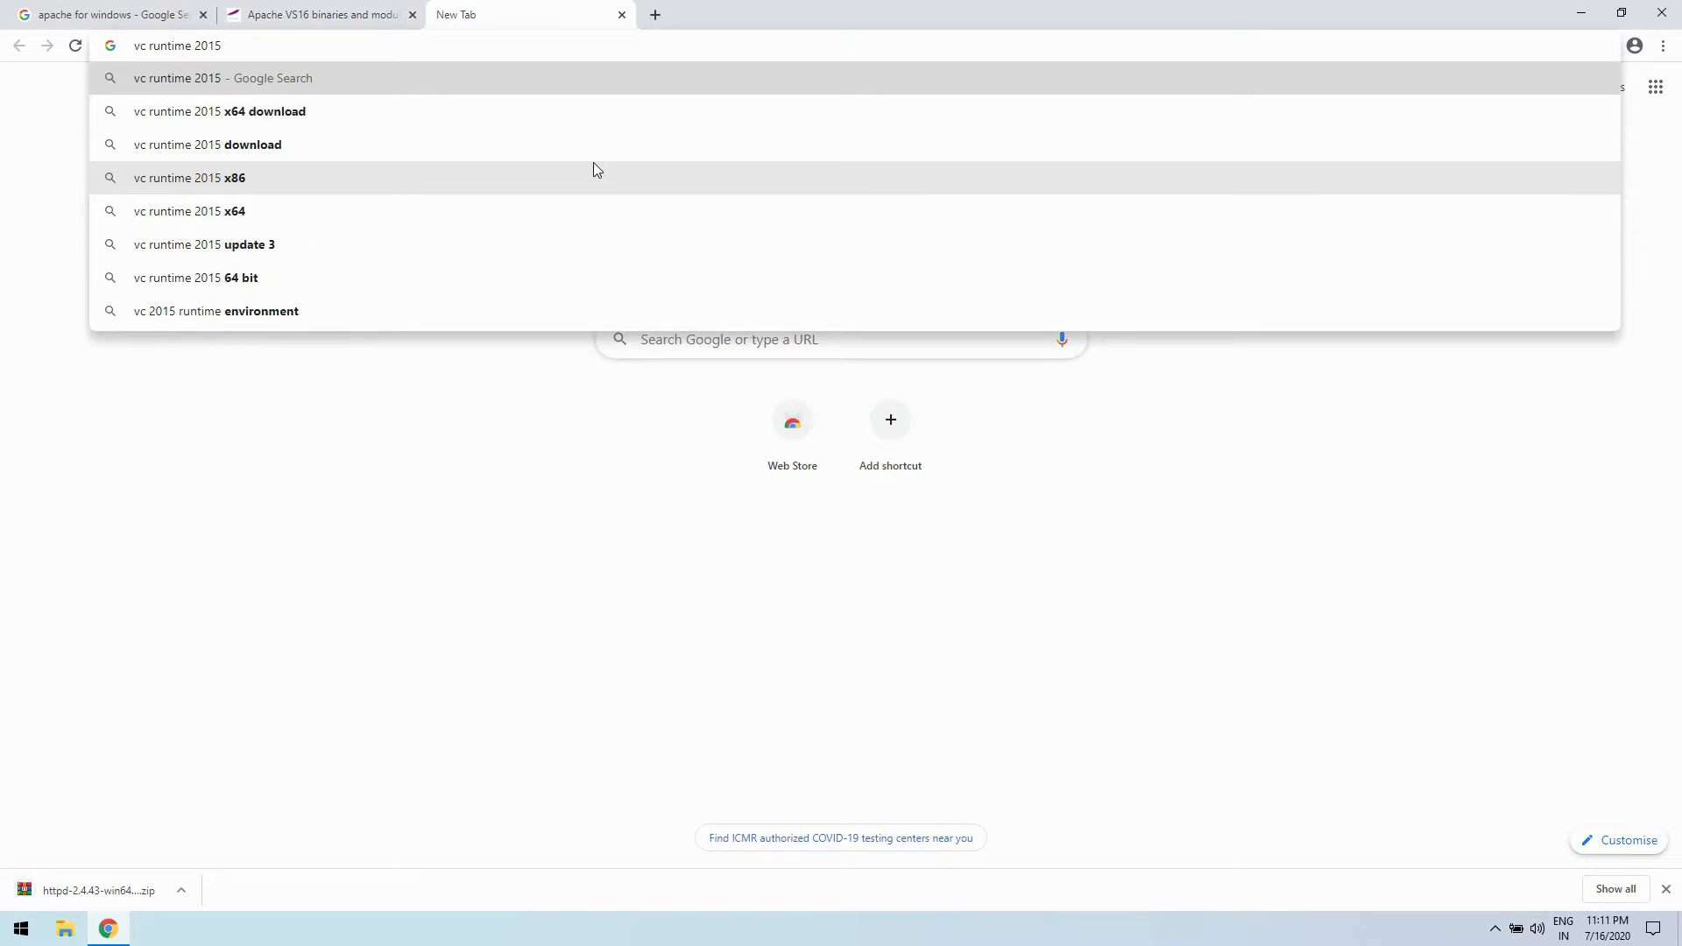
type(" 2019")
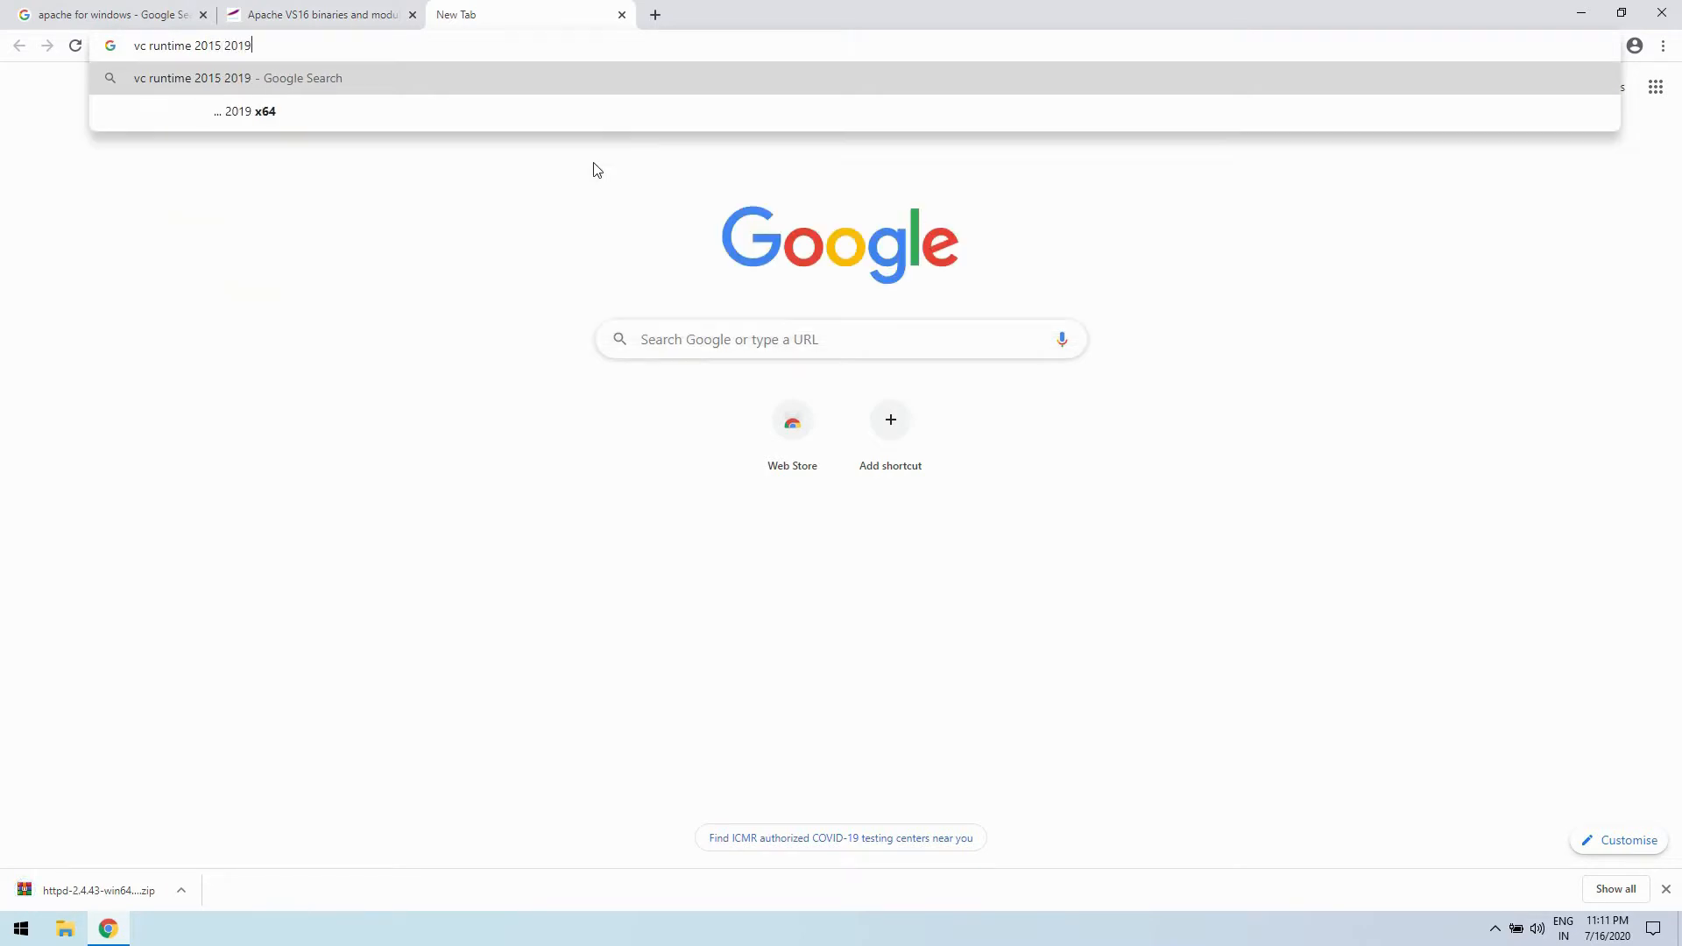
key("Return")
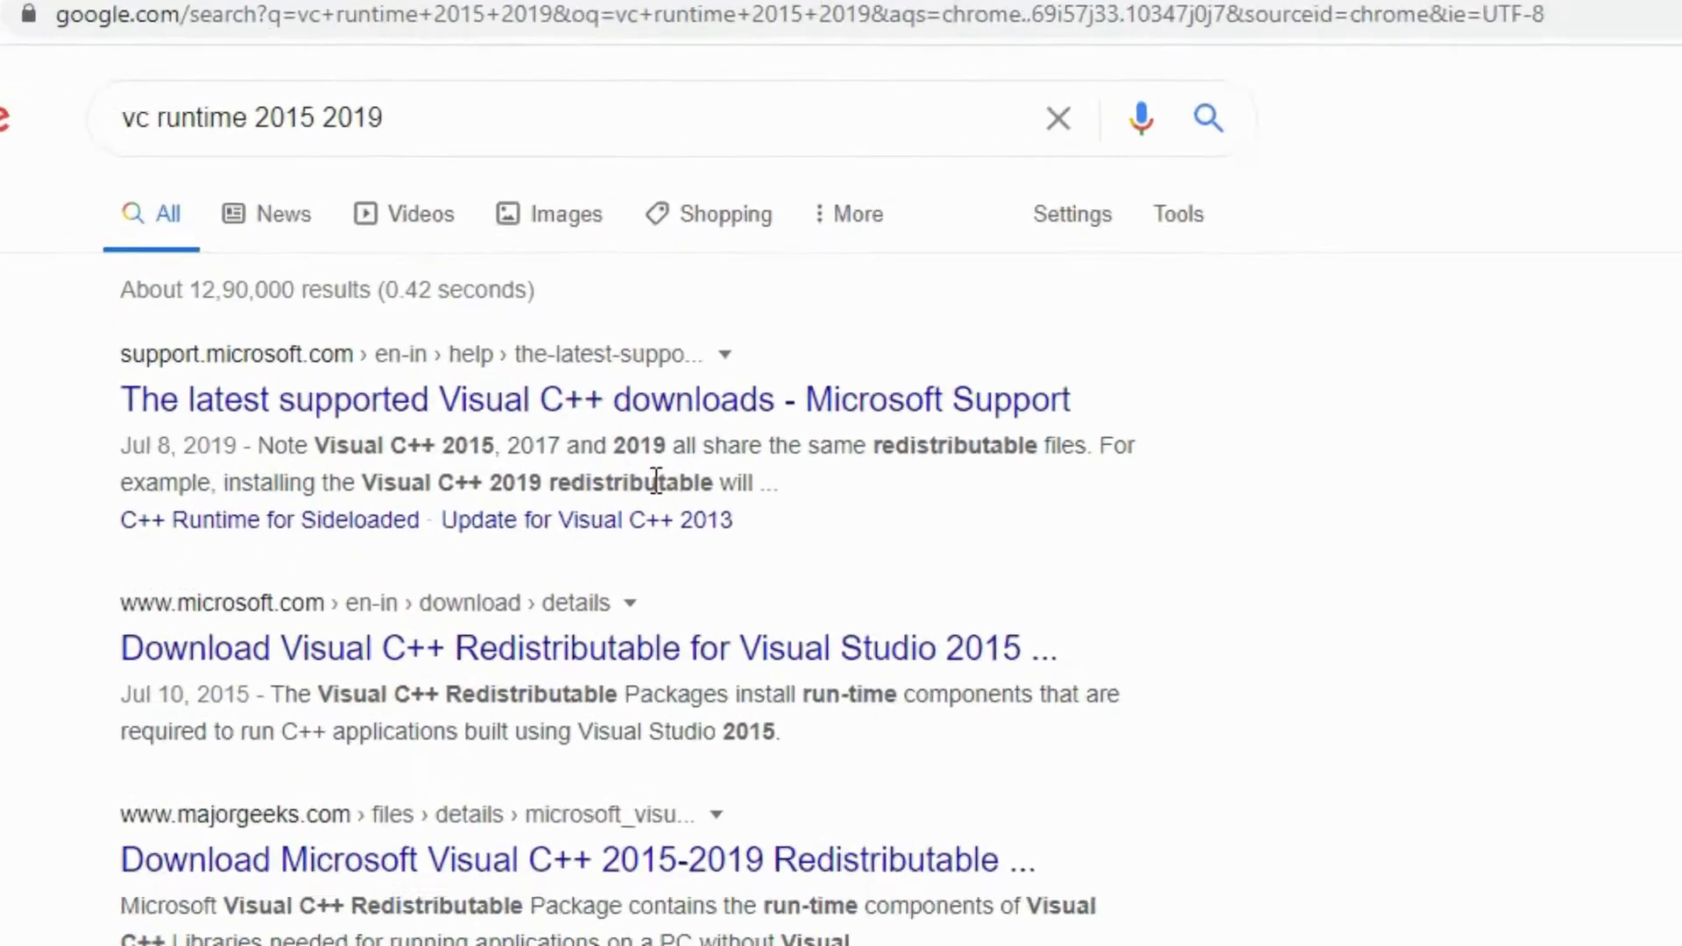
- Open the Microsoft Support result "The latest supported Visual C++ downloads" in a new tab and switch to it
right_click(865, 599)
left_click(994, 633)
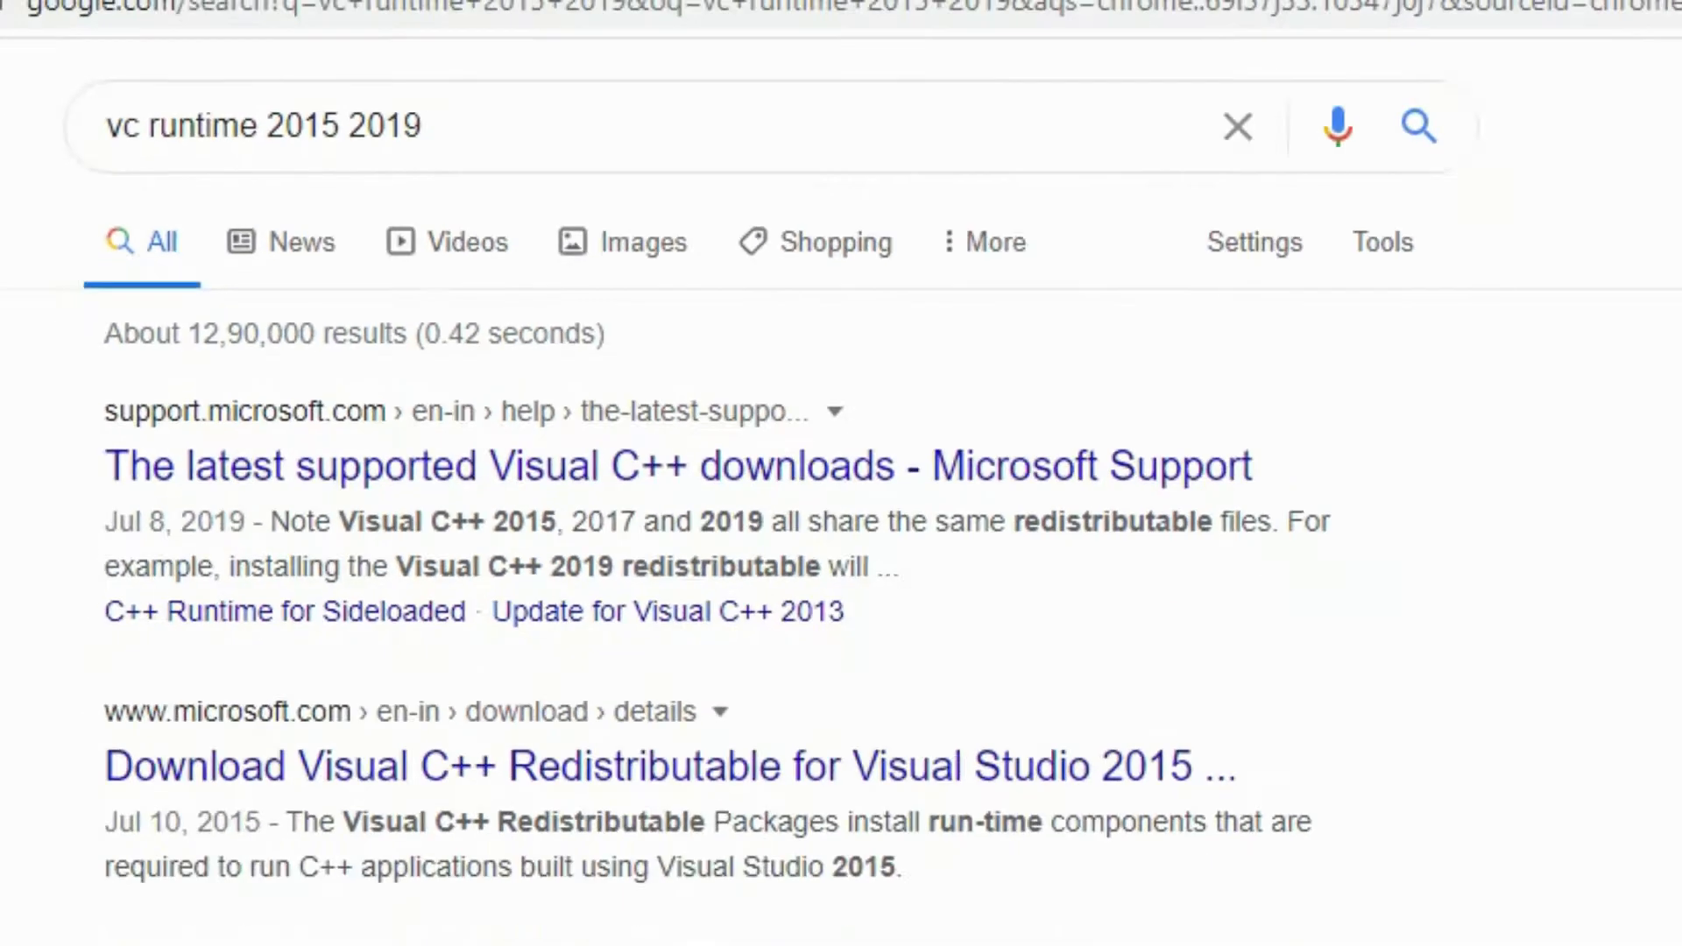
left_click(898, 13)
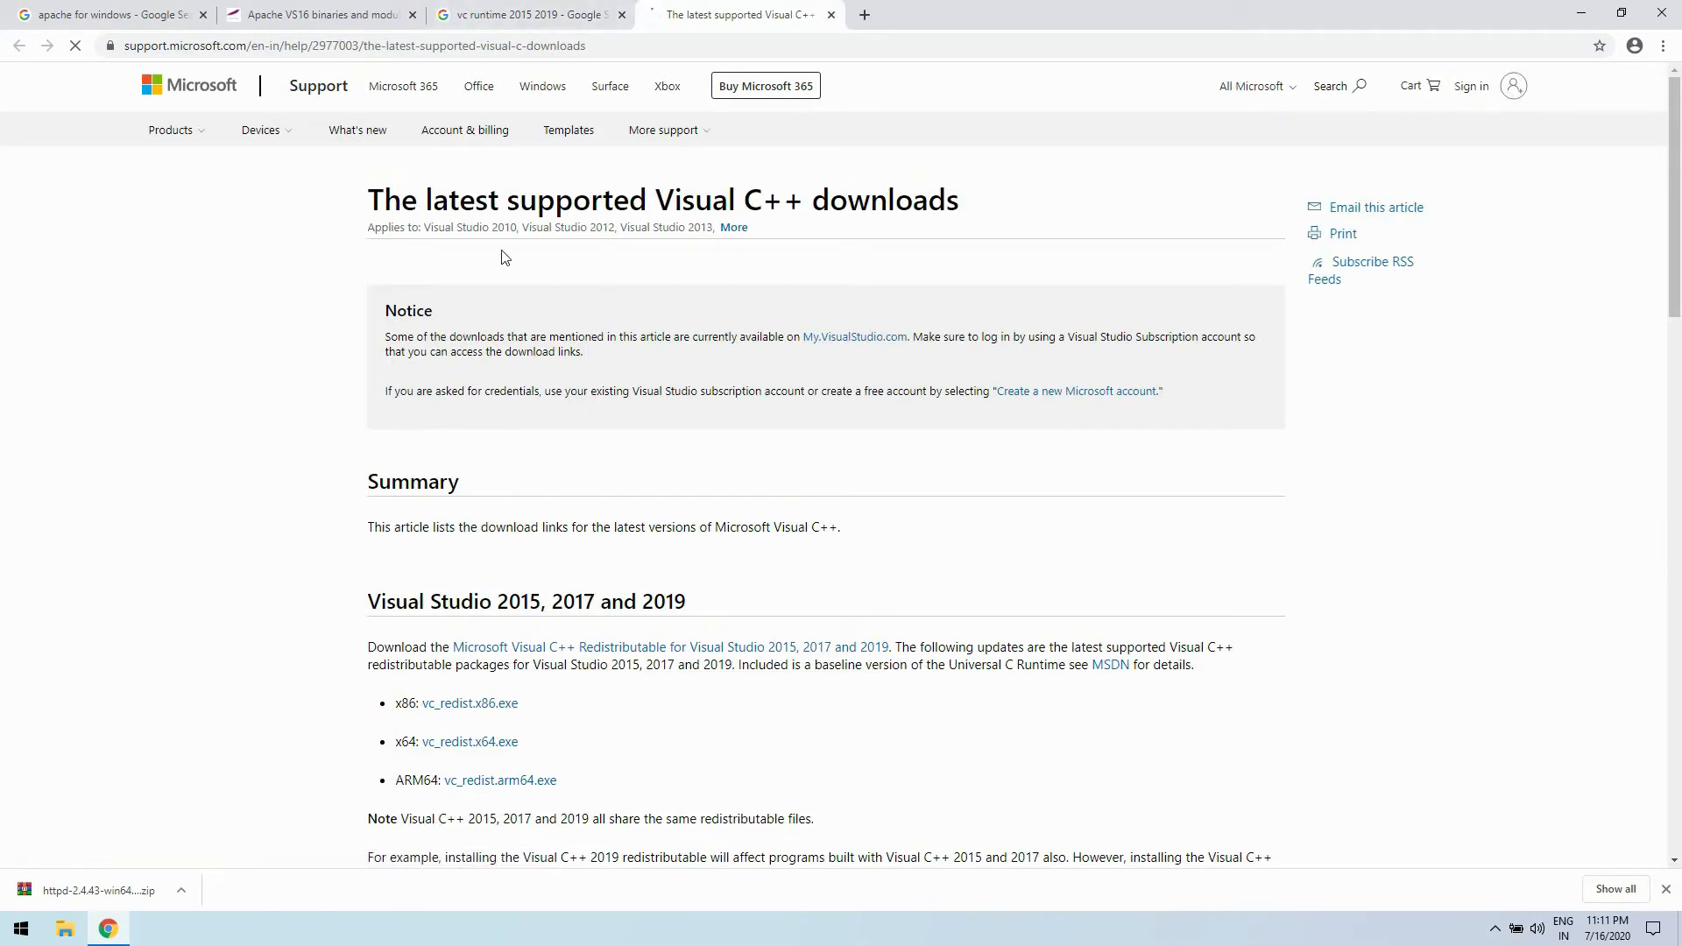
- Download both vc_redist.x86.exe and vc_redist.x64.exe for Visual Studio 2015, 2017 and 2019
scroll(882, 355, "down", 2)
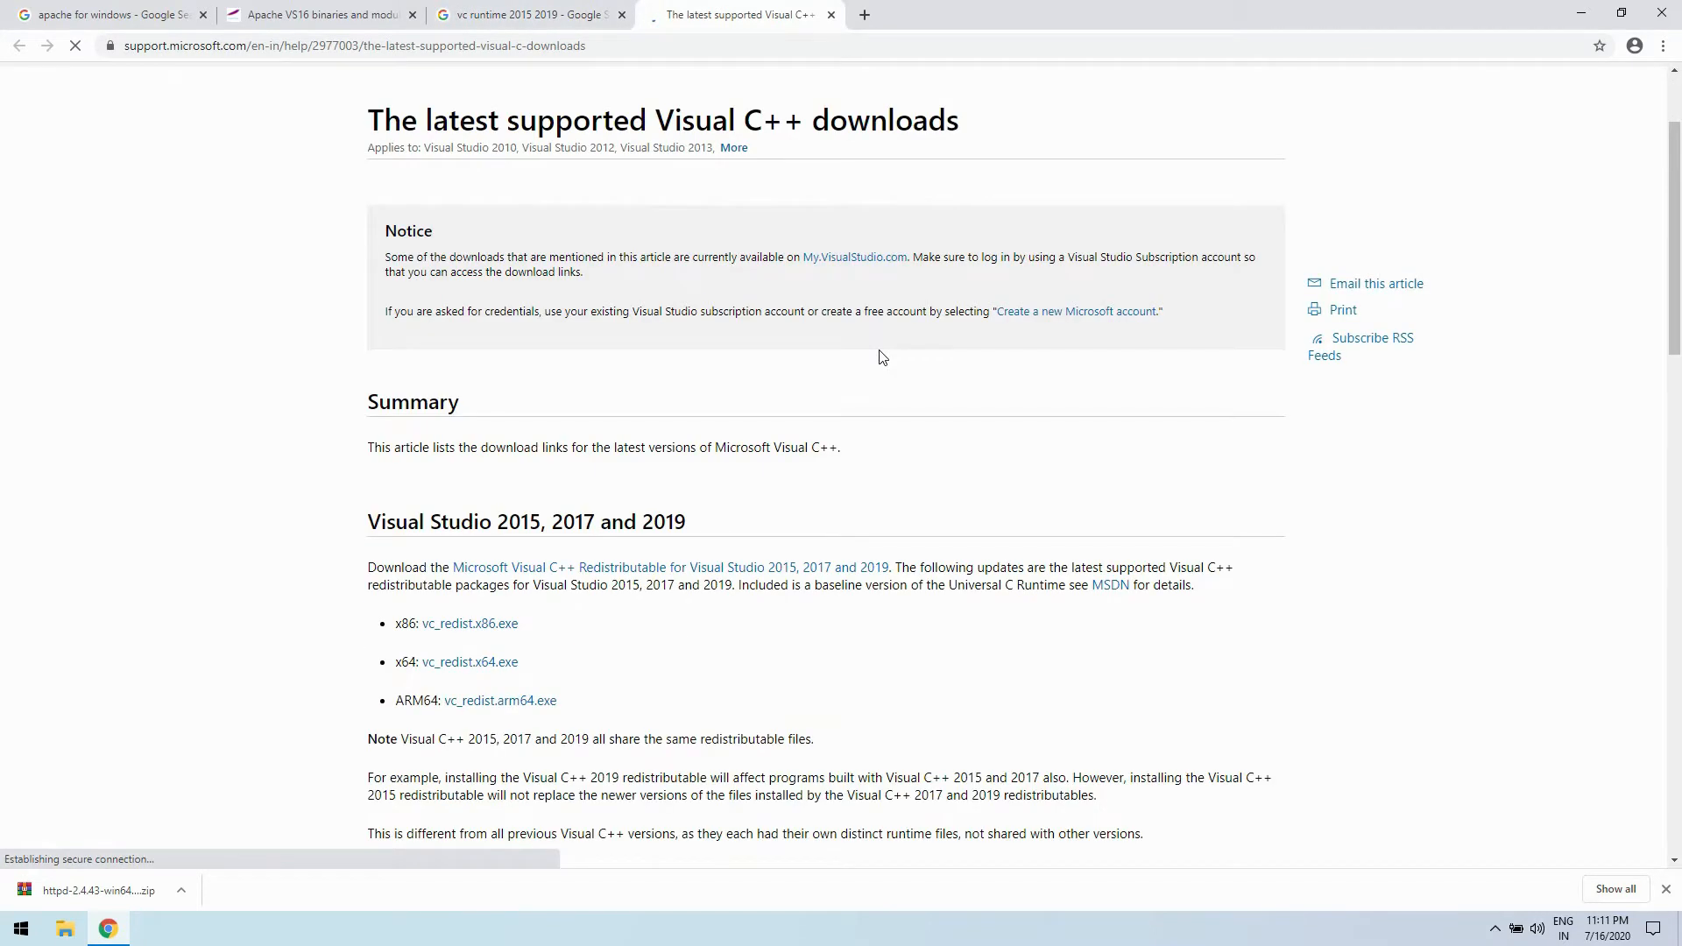
left_click(485, 606)
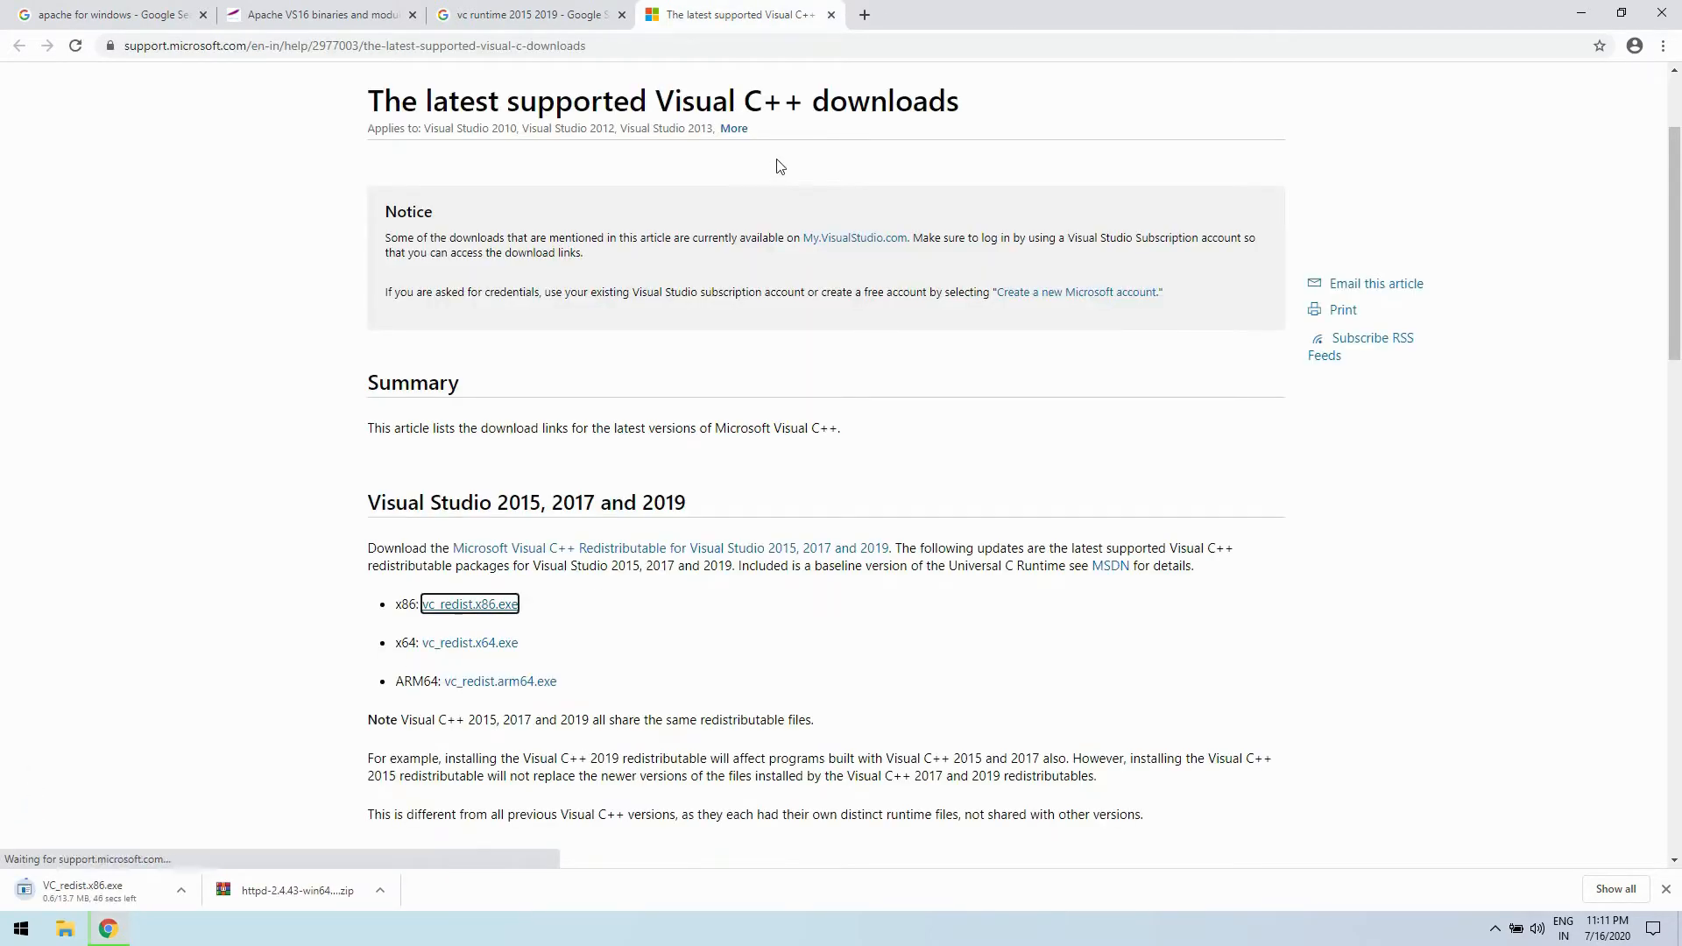
left_click(505, 645)
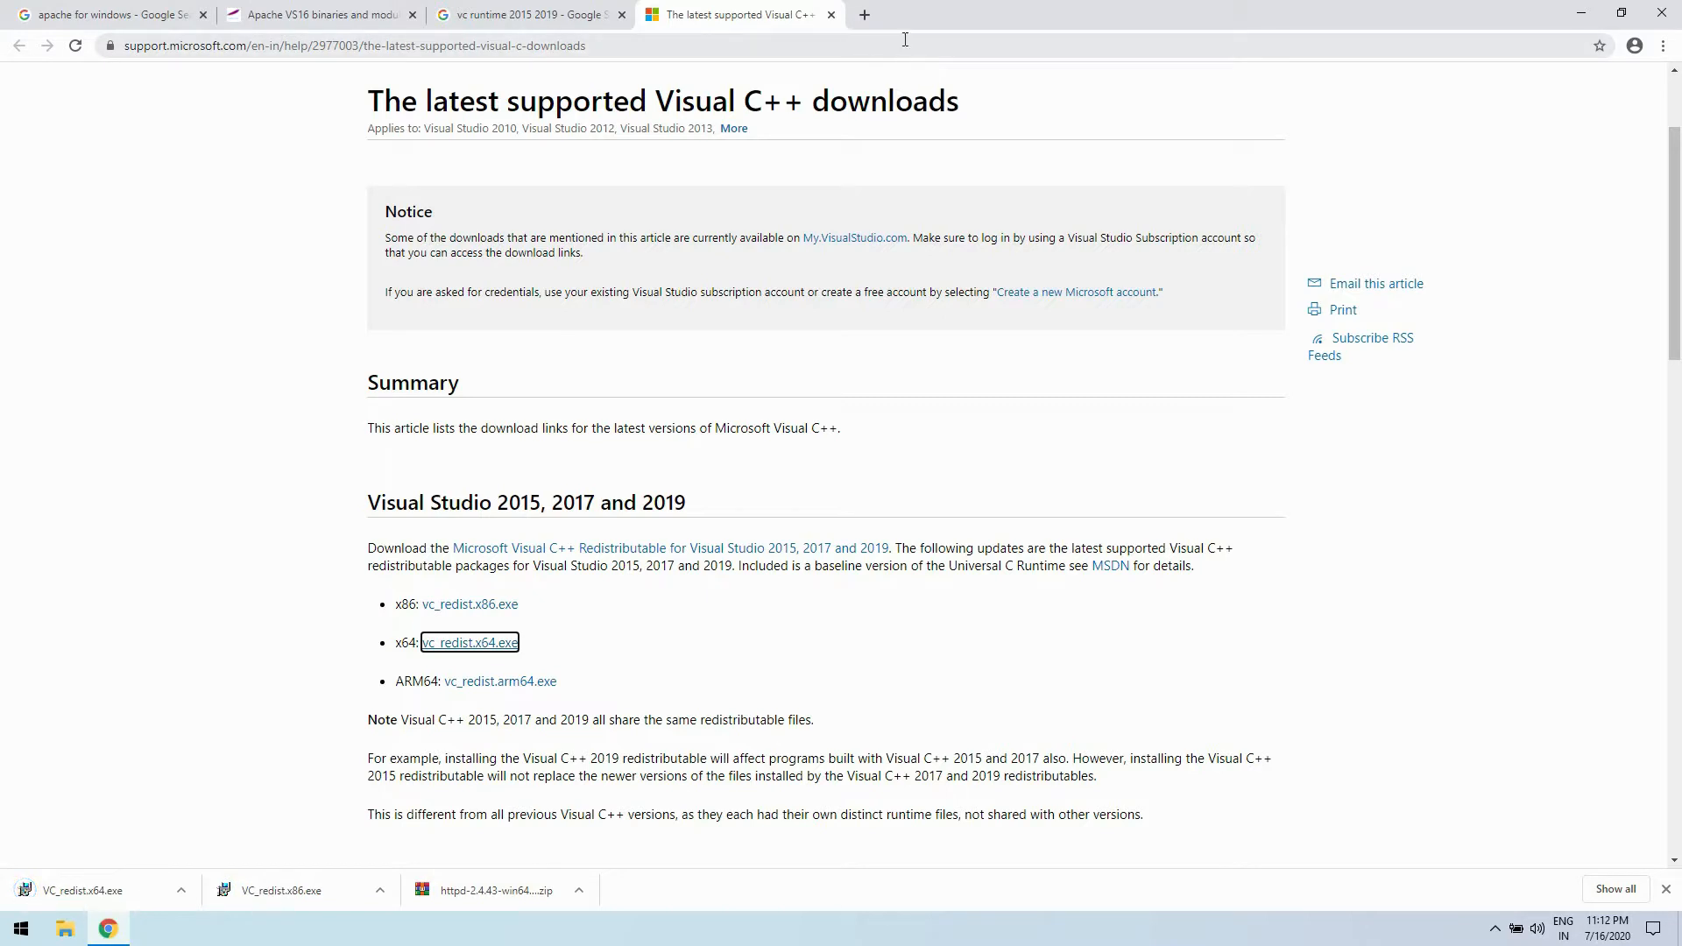
- Run VC_redist.x86.exe from the browser's download list and install the x86 Visual C++ Redistributable, allowing device changes and closing the finished setup
left_click(1664, 45)
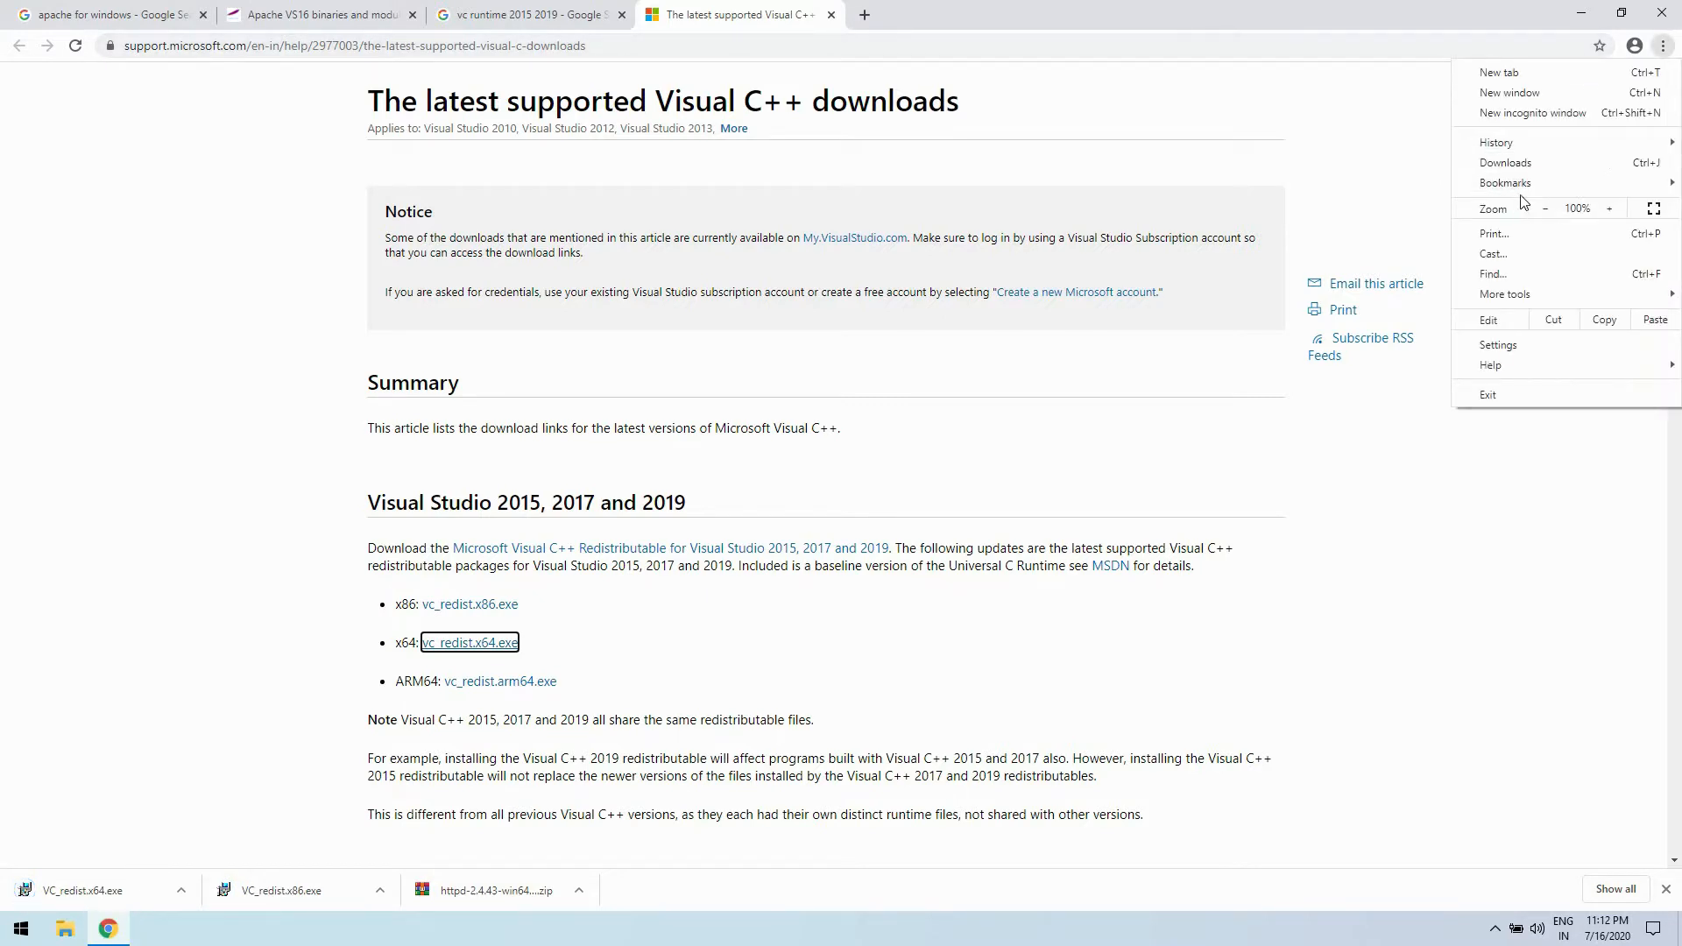
left_click(1520, 165)
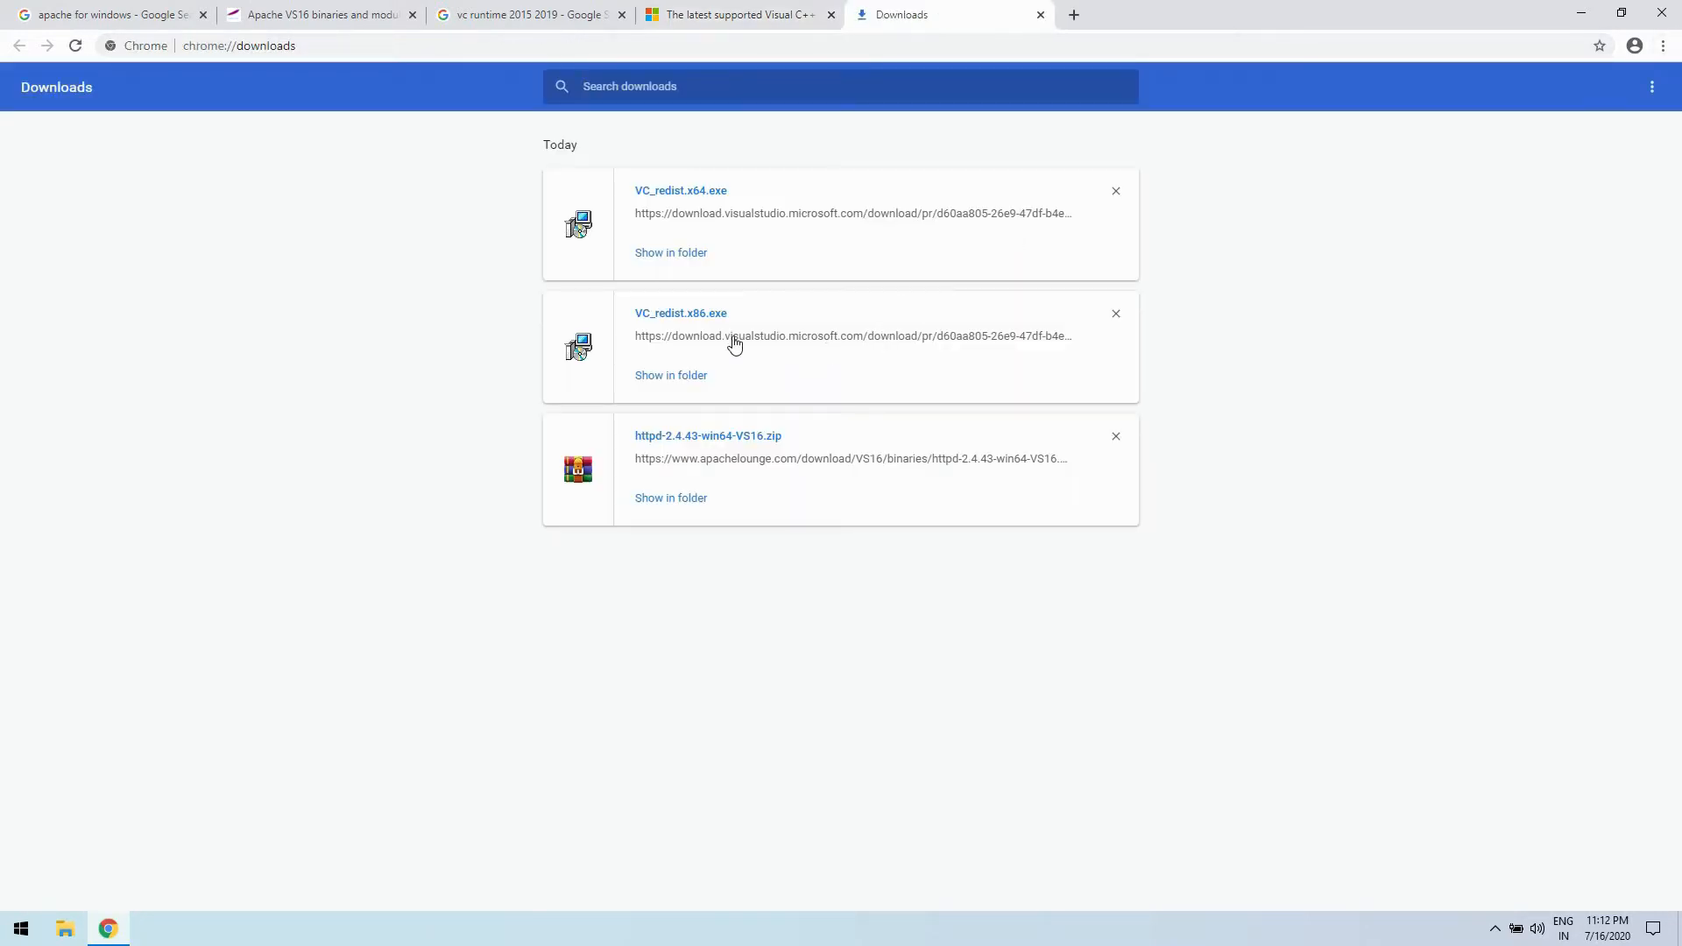
left_click(688, 325)
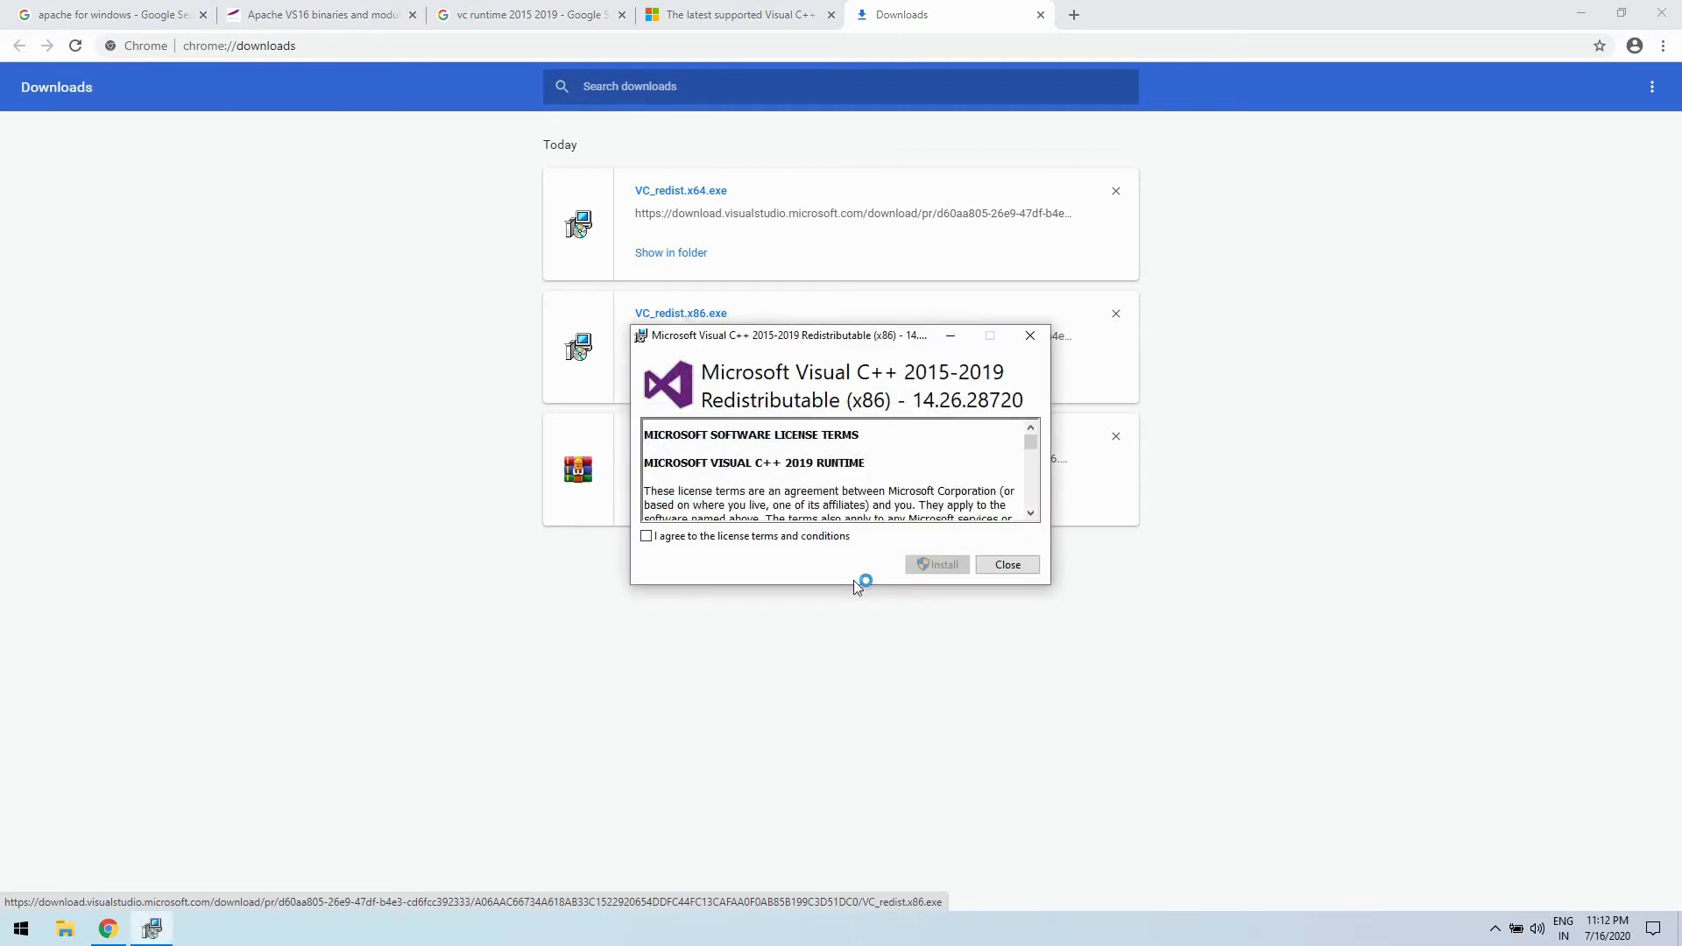
left_click(937, 566)
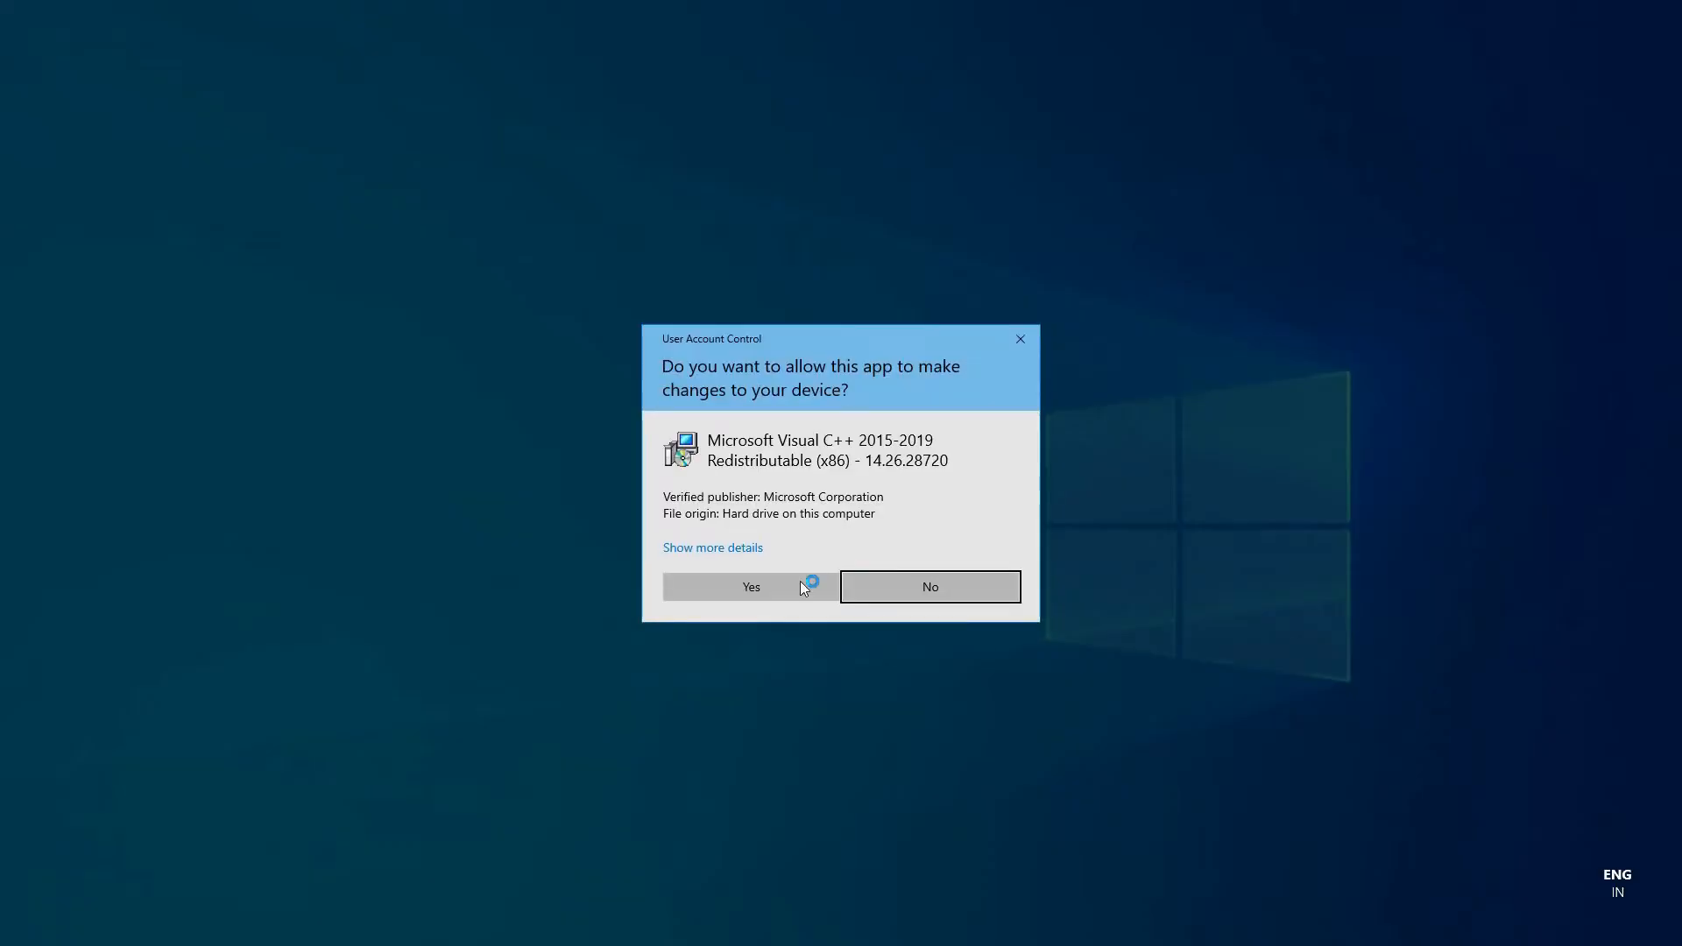
left_click(801, 581)
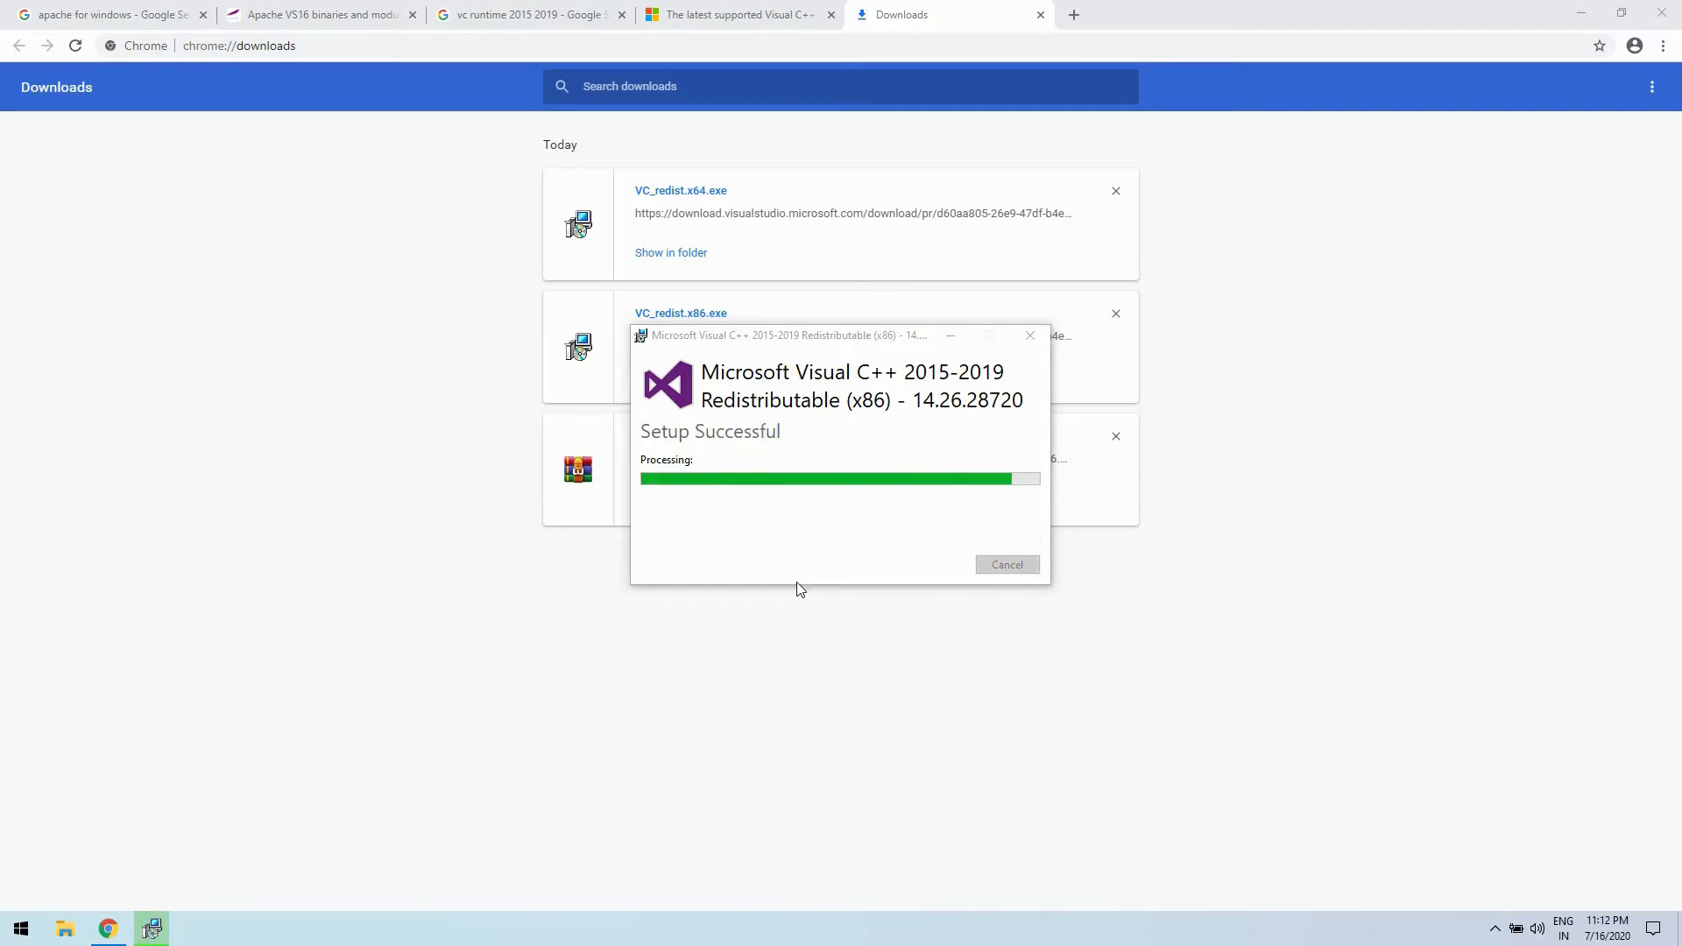
left_click(1004, 562)
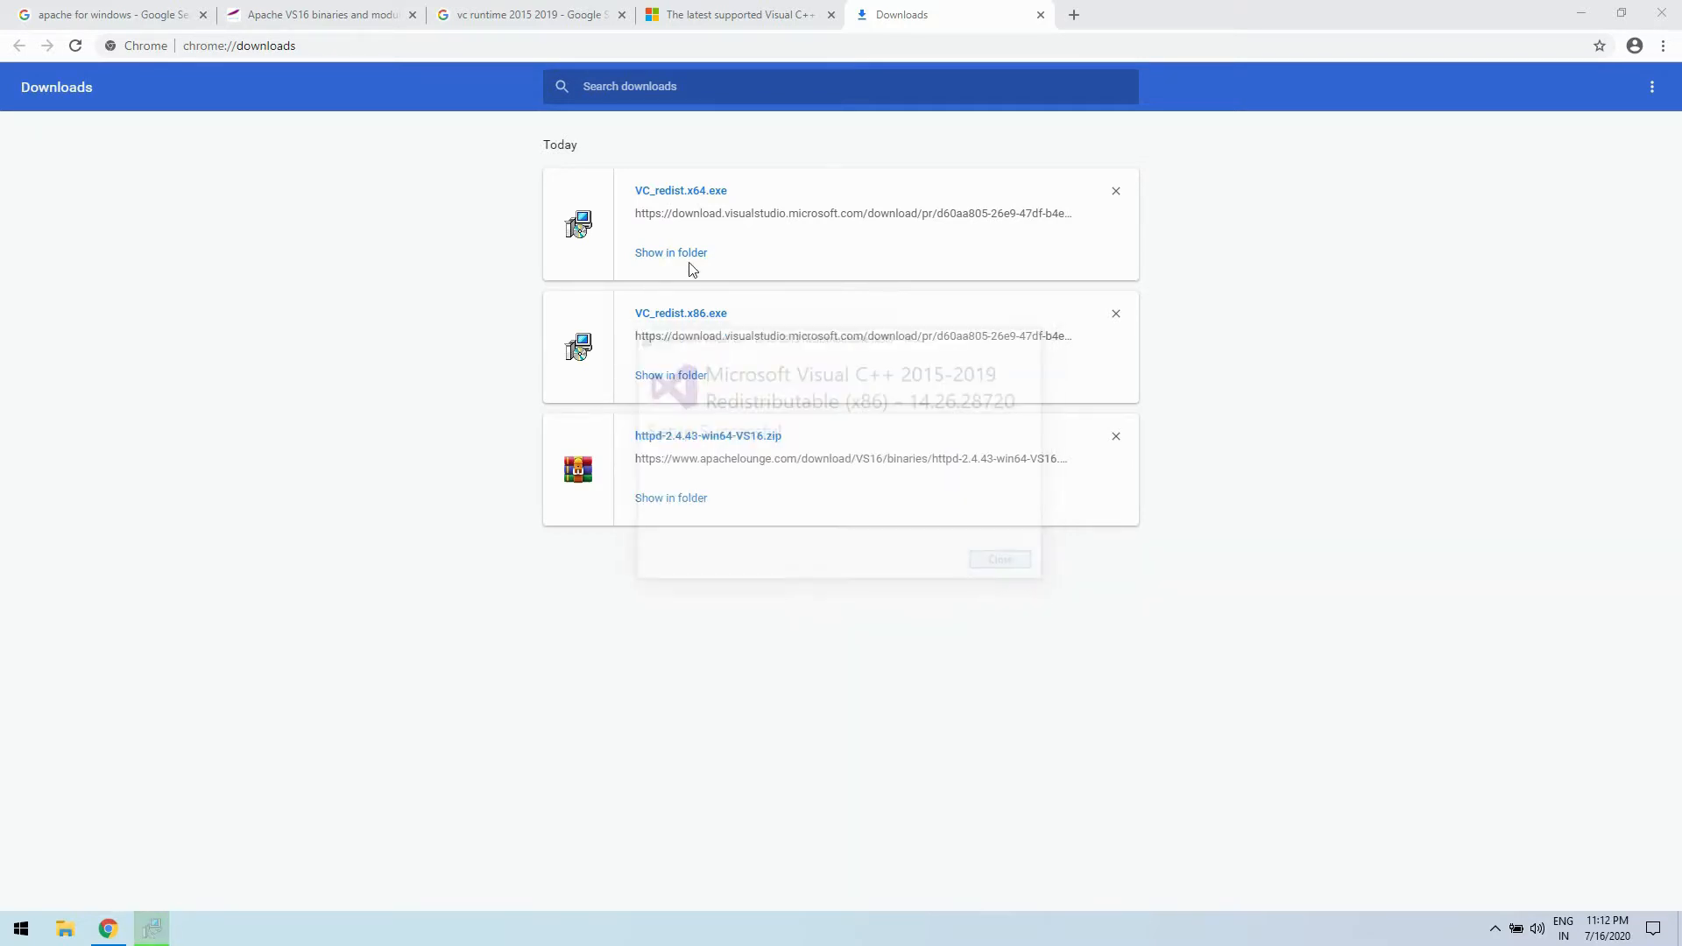
- Run VC_redist.x64.exe and install the x64 Visual C++ Redistributable, allowing device changes and closing the finished setup
left_click(704, 192)
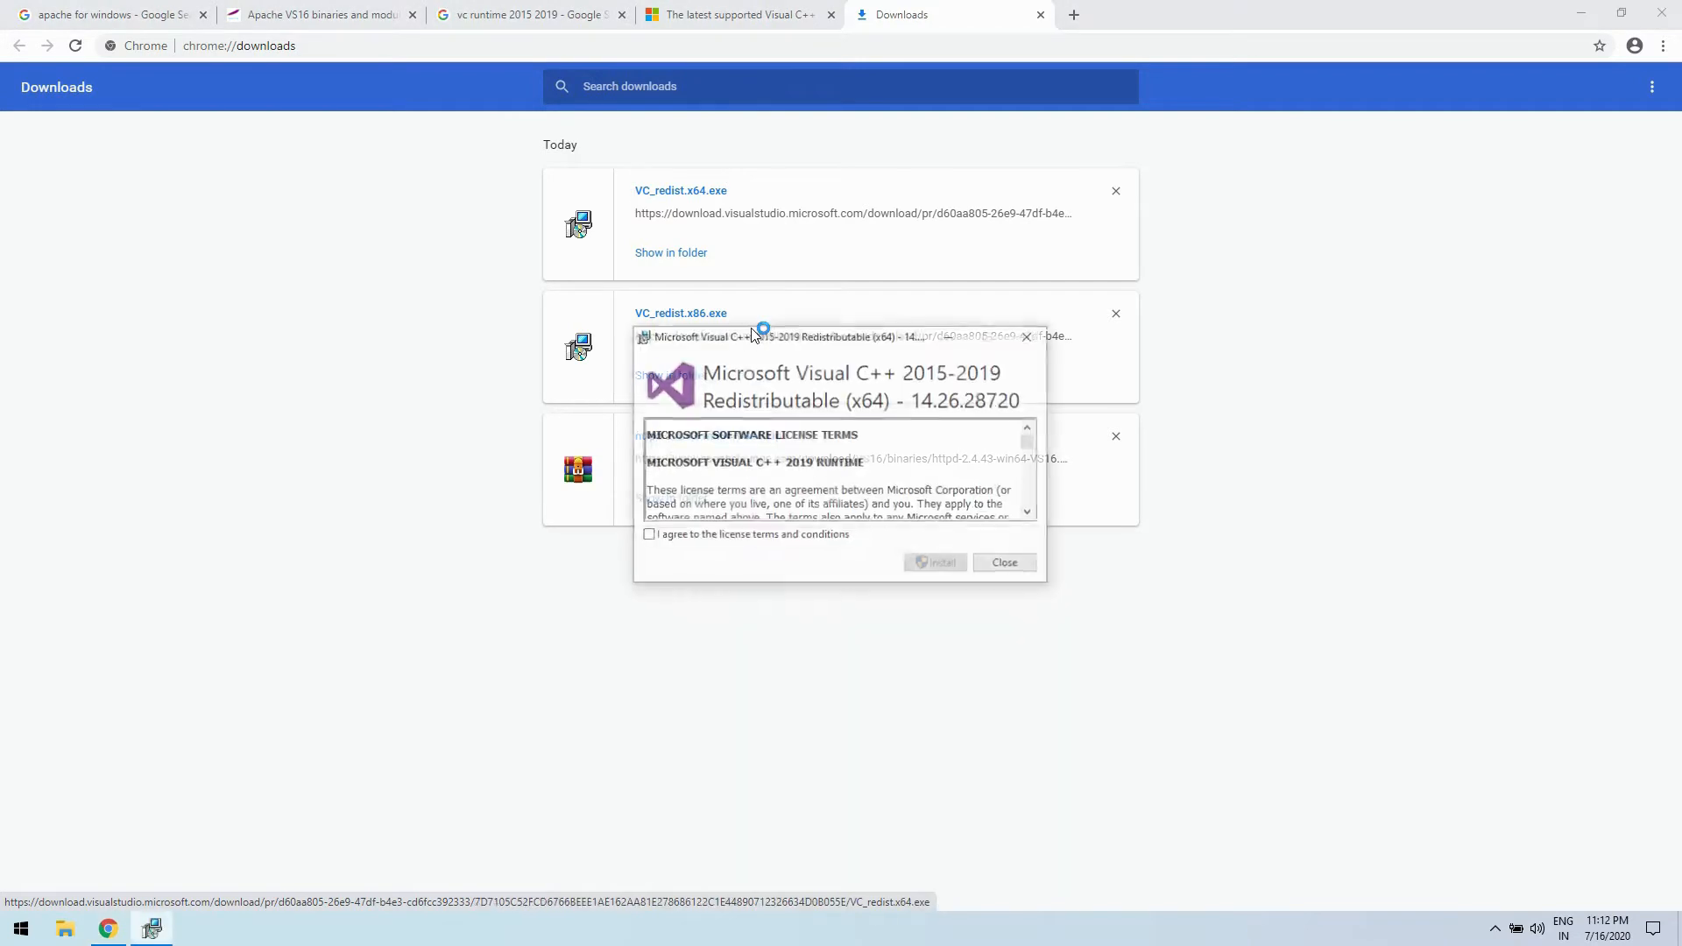
left_click(934, 565)
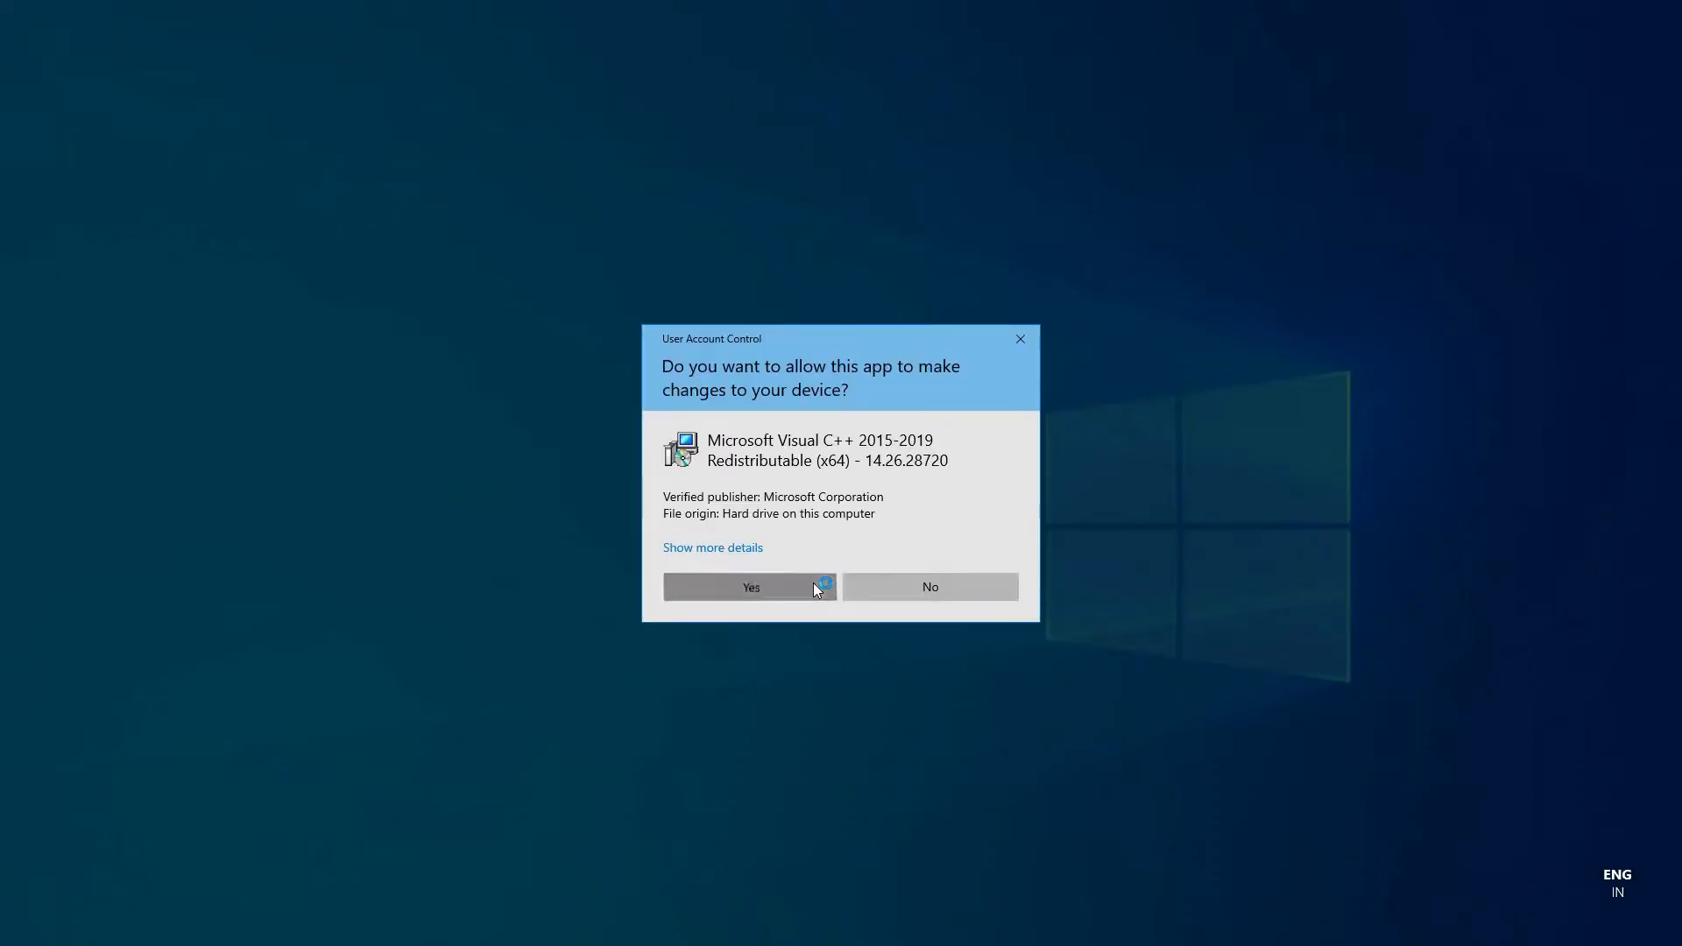
left_click(813, 581)
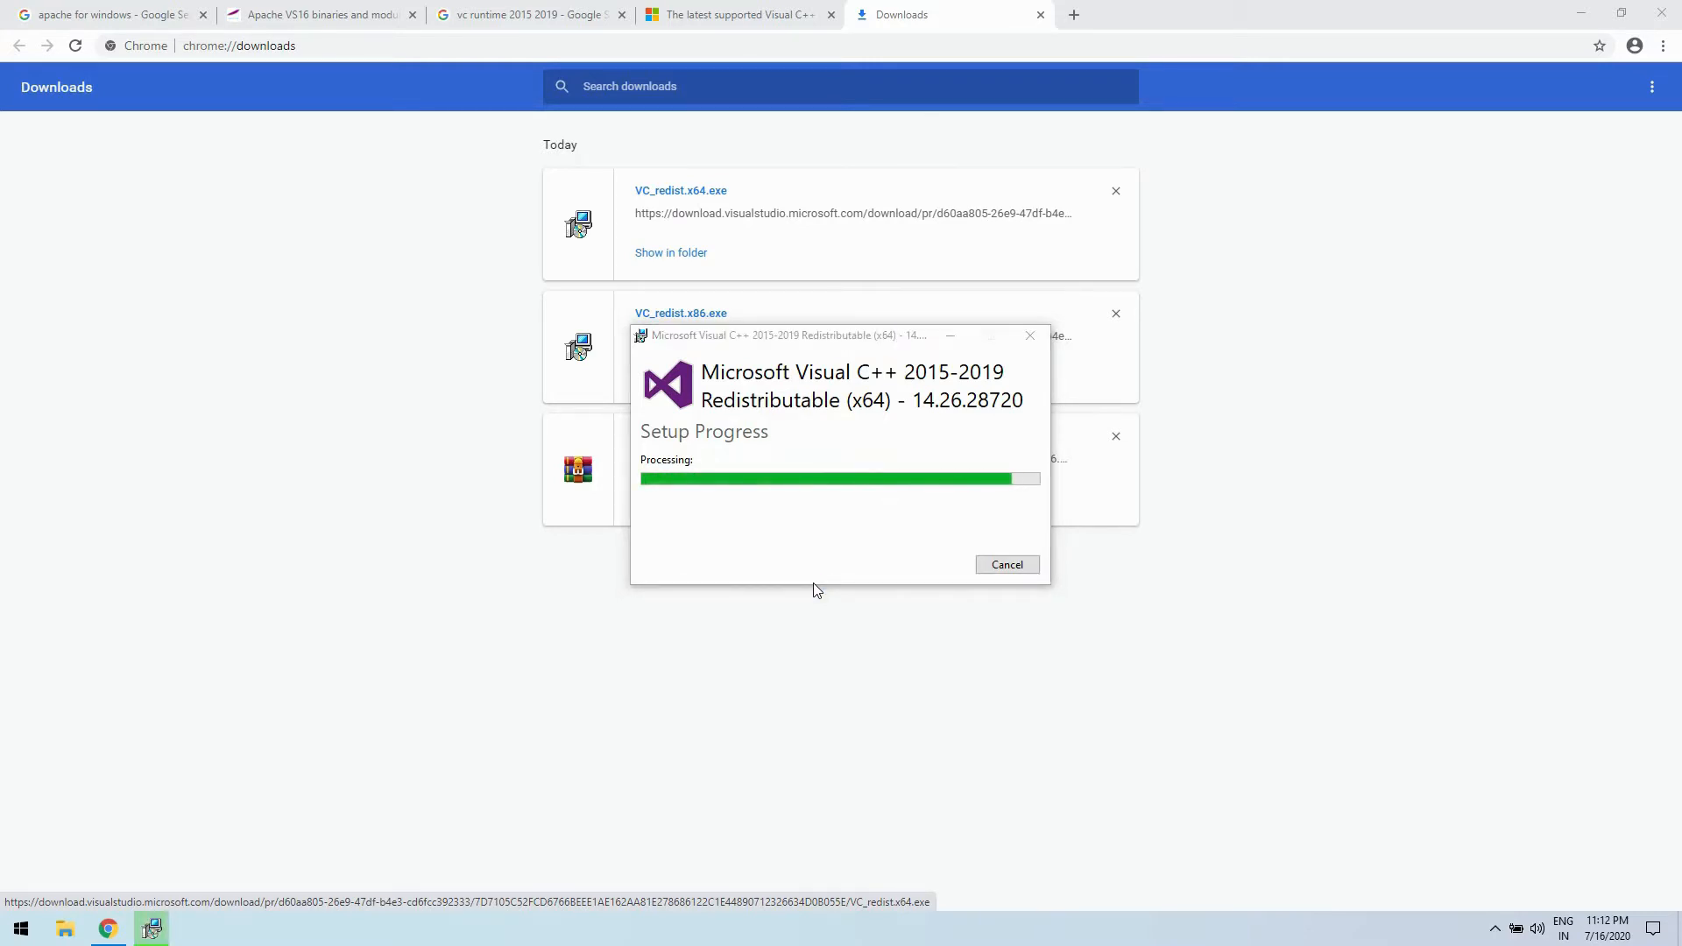
left_click(1005, 565)
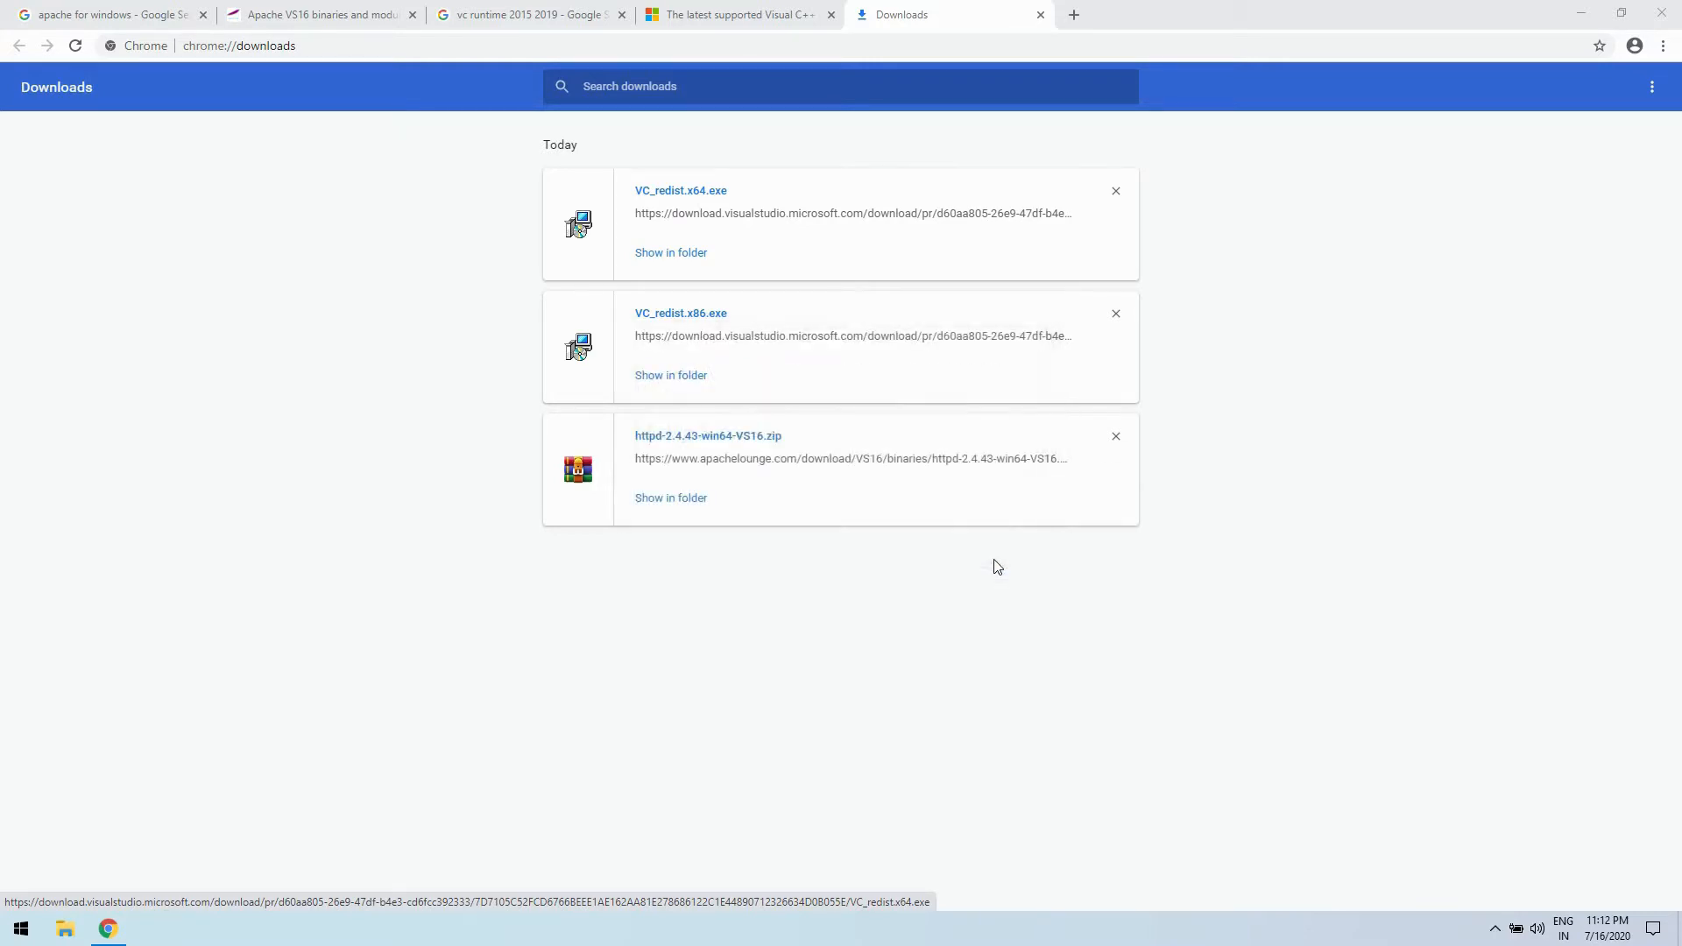
- Open the downloaded httpd-2.4.43-win64-VS16.zip in WinRAR and maximize the archive window
left_click(690, 436)
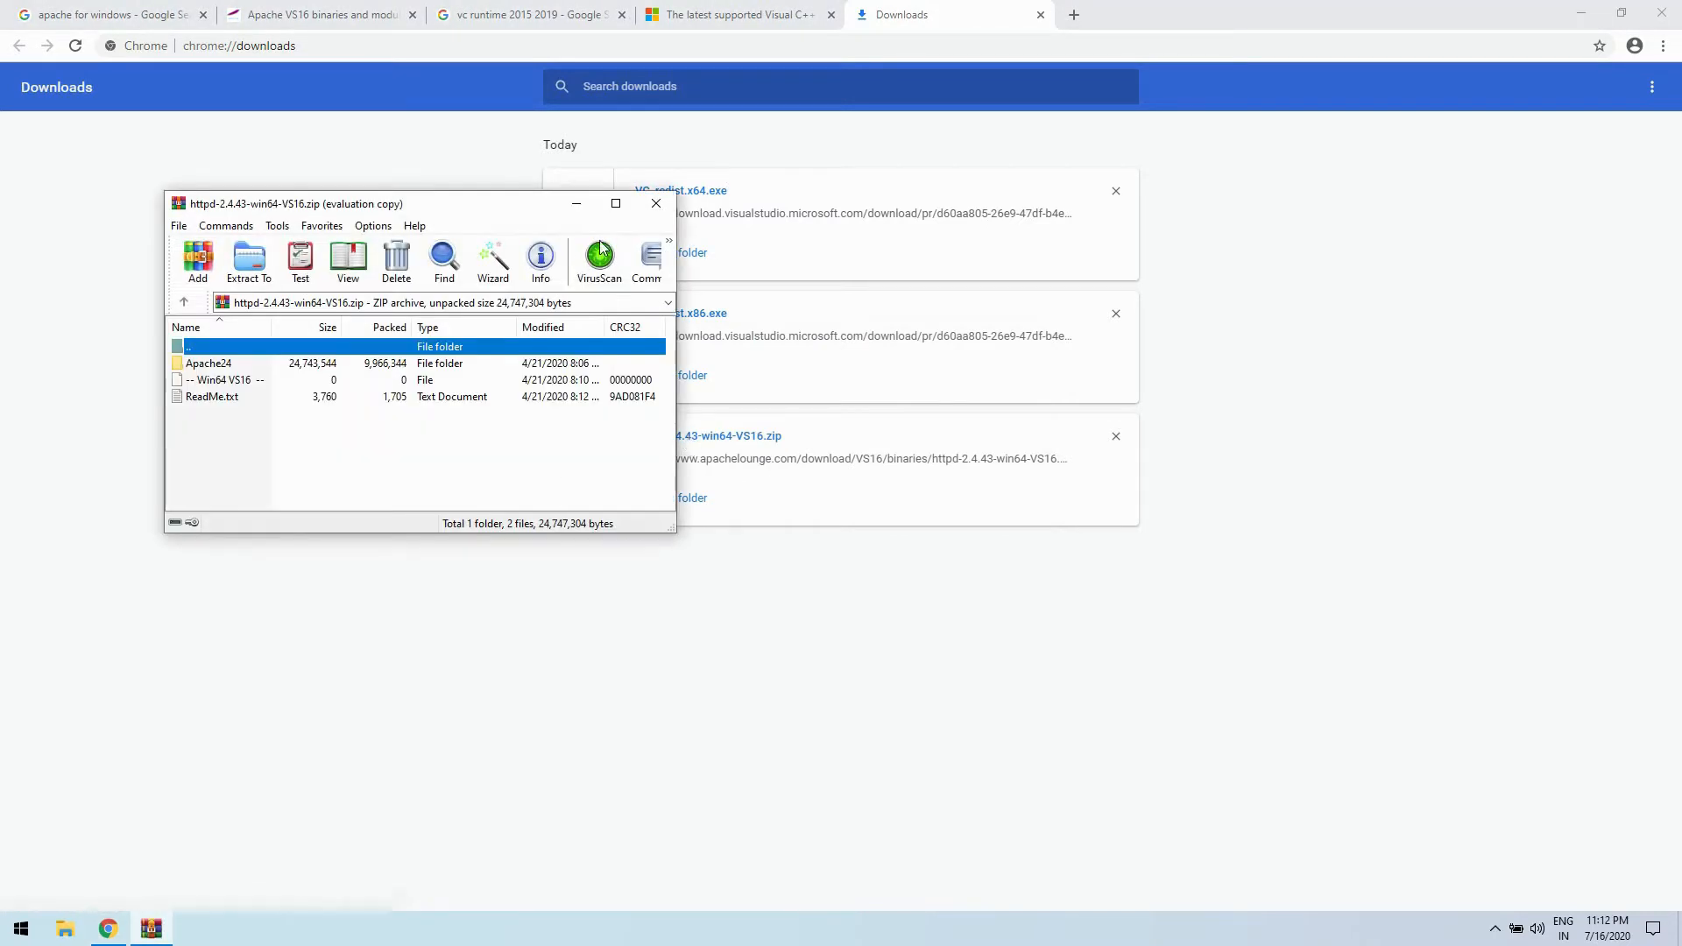
left_click_drag(482, 212, 791, 343)
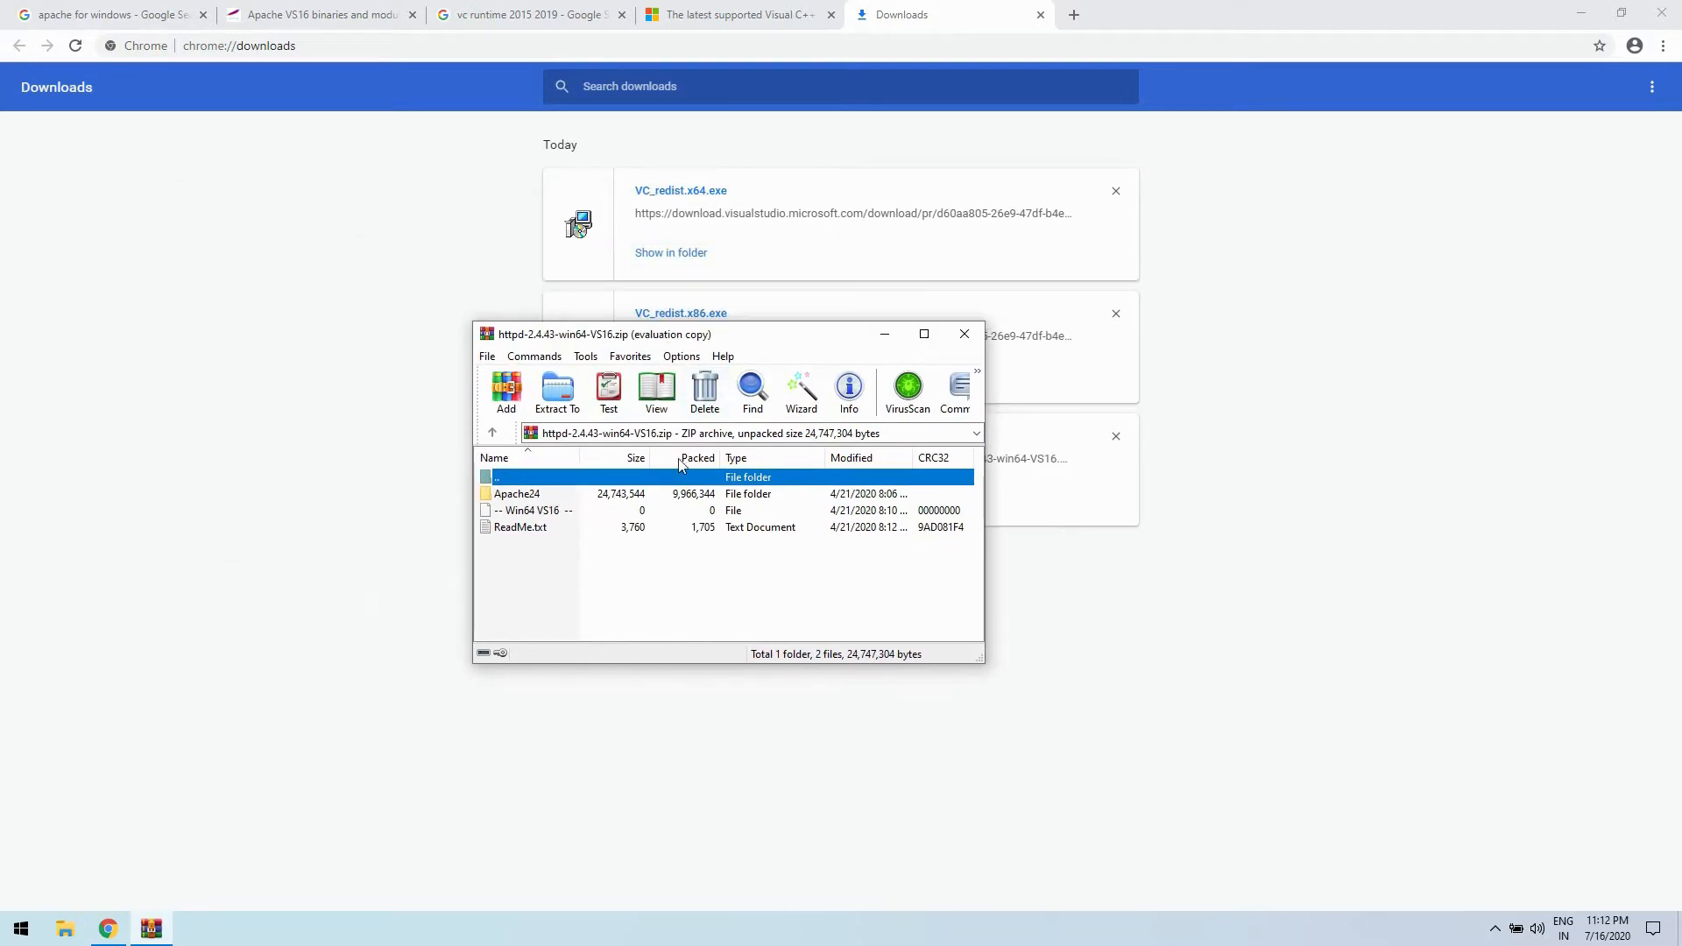
left_click(923, 334)
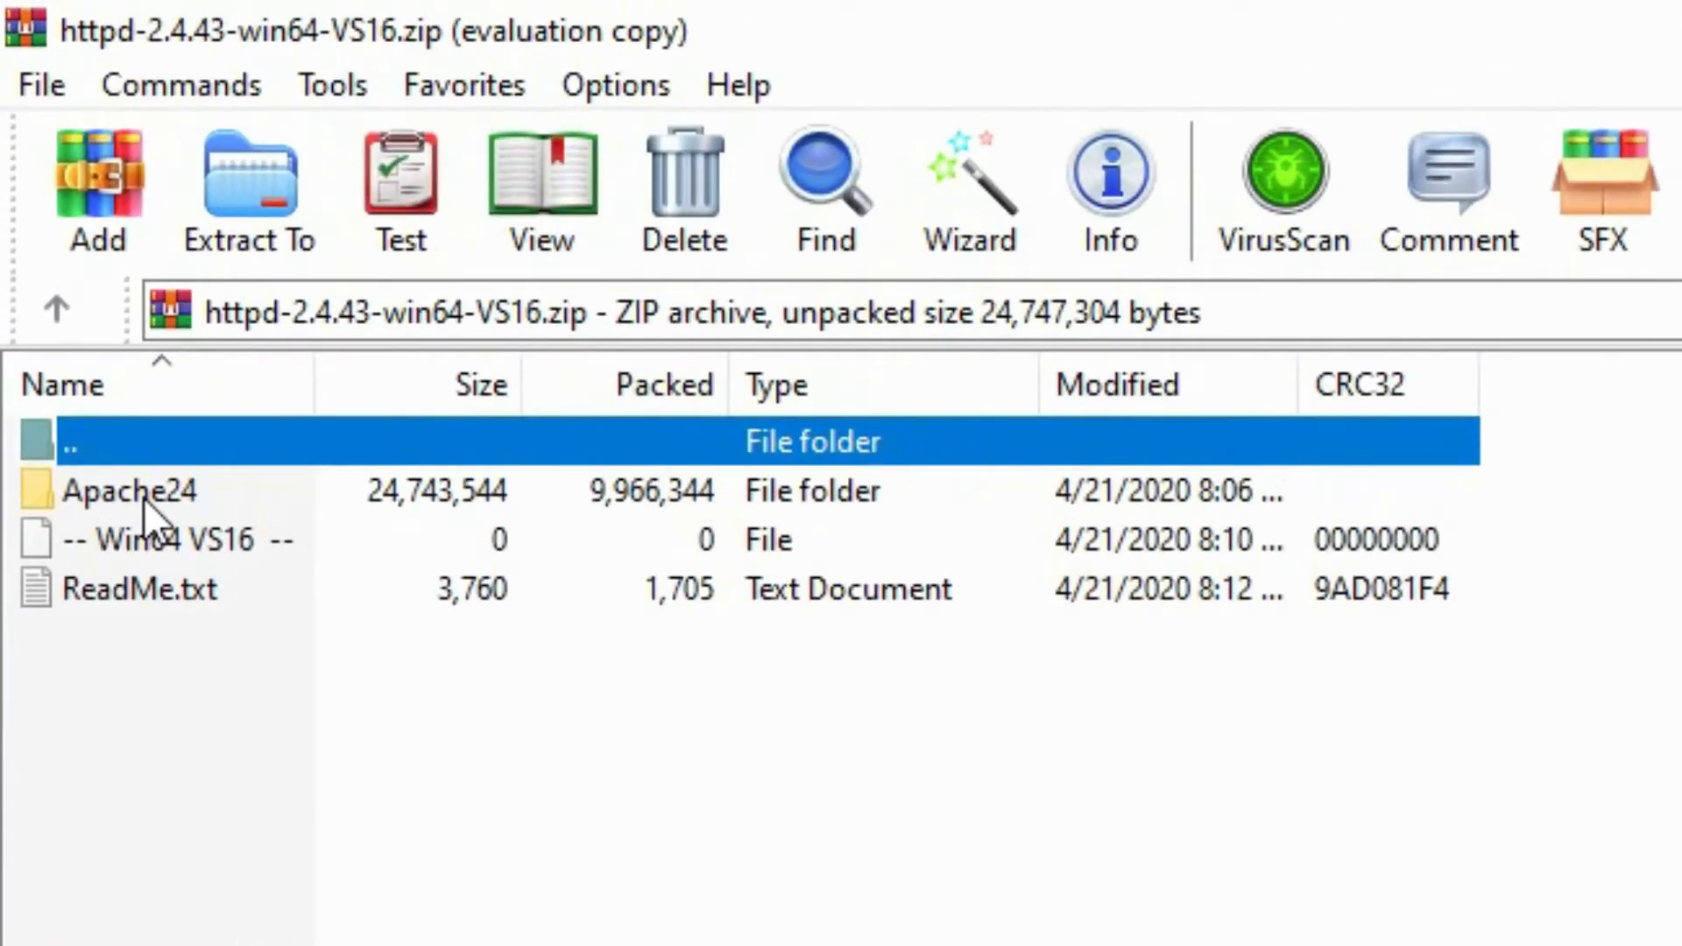
- Extract the Apache24 folder from the archive to Local Disk (C:), allowing WinRAR to make changes to the device
left_click(104, 356)
left_click(250, 210)
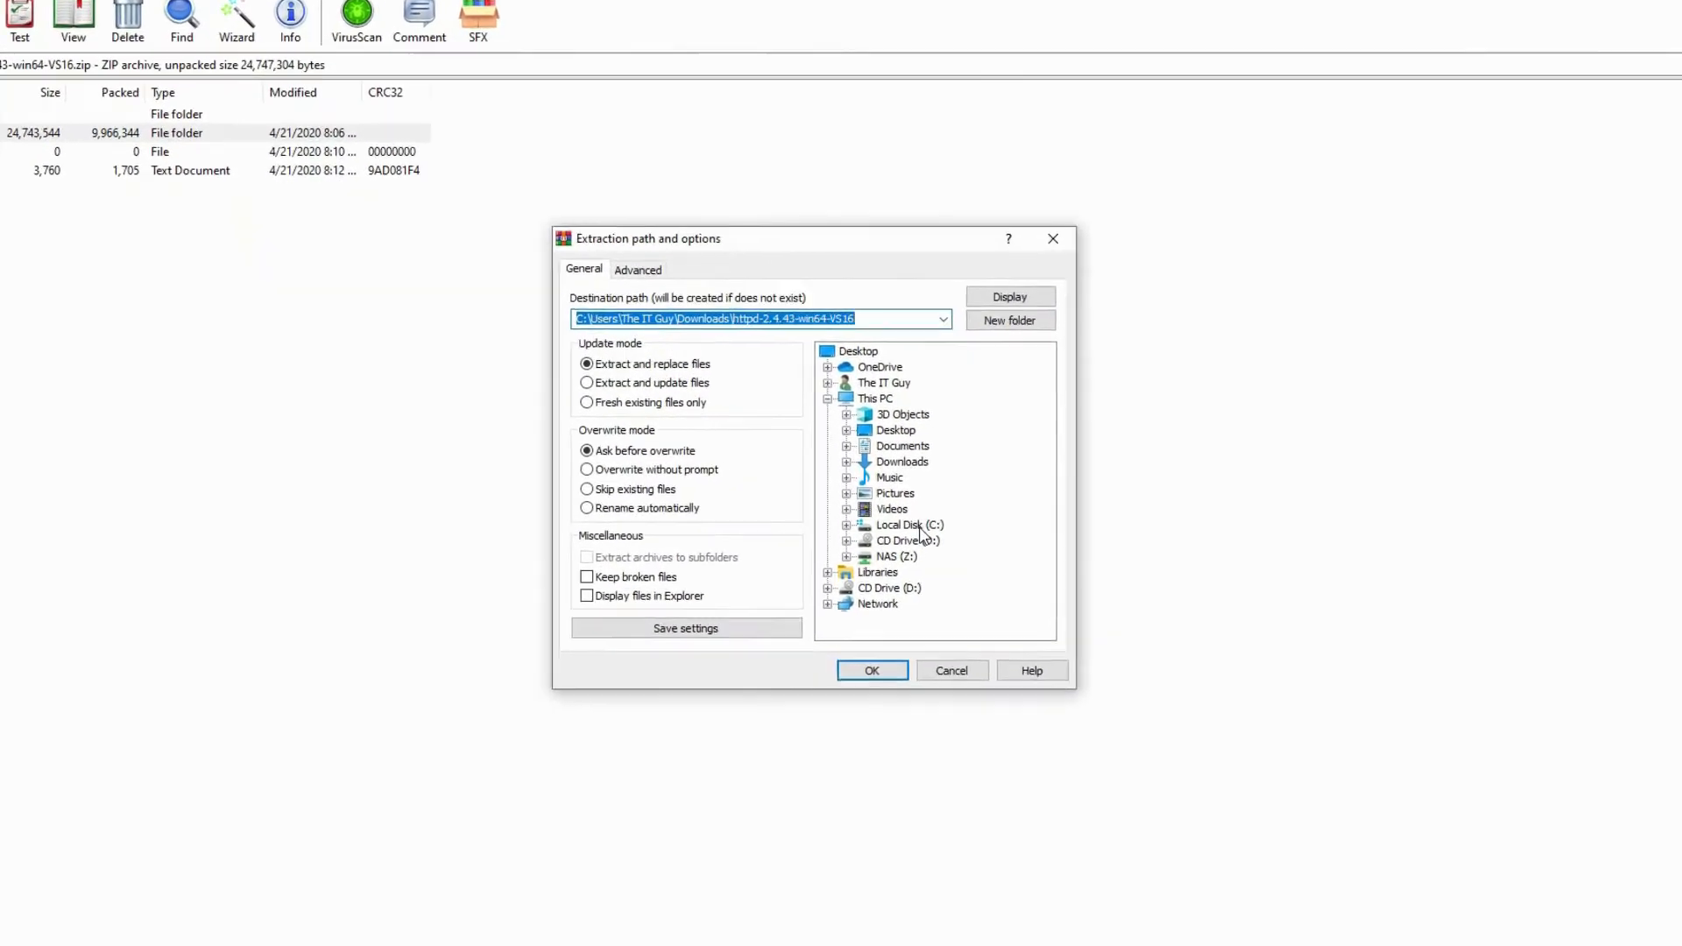
left_click(919, 526)
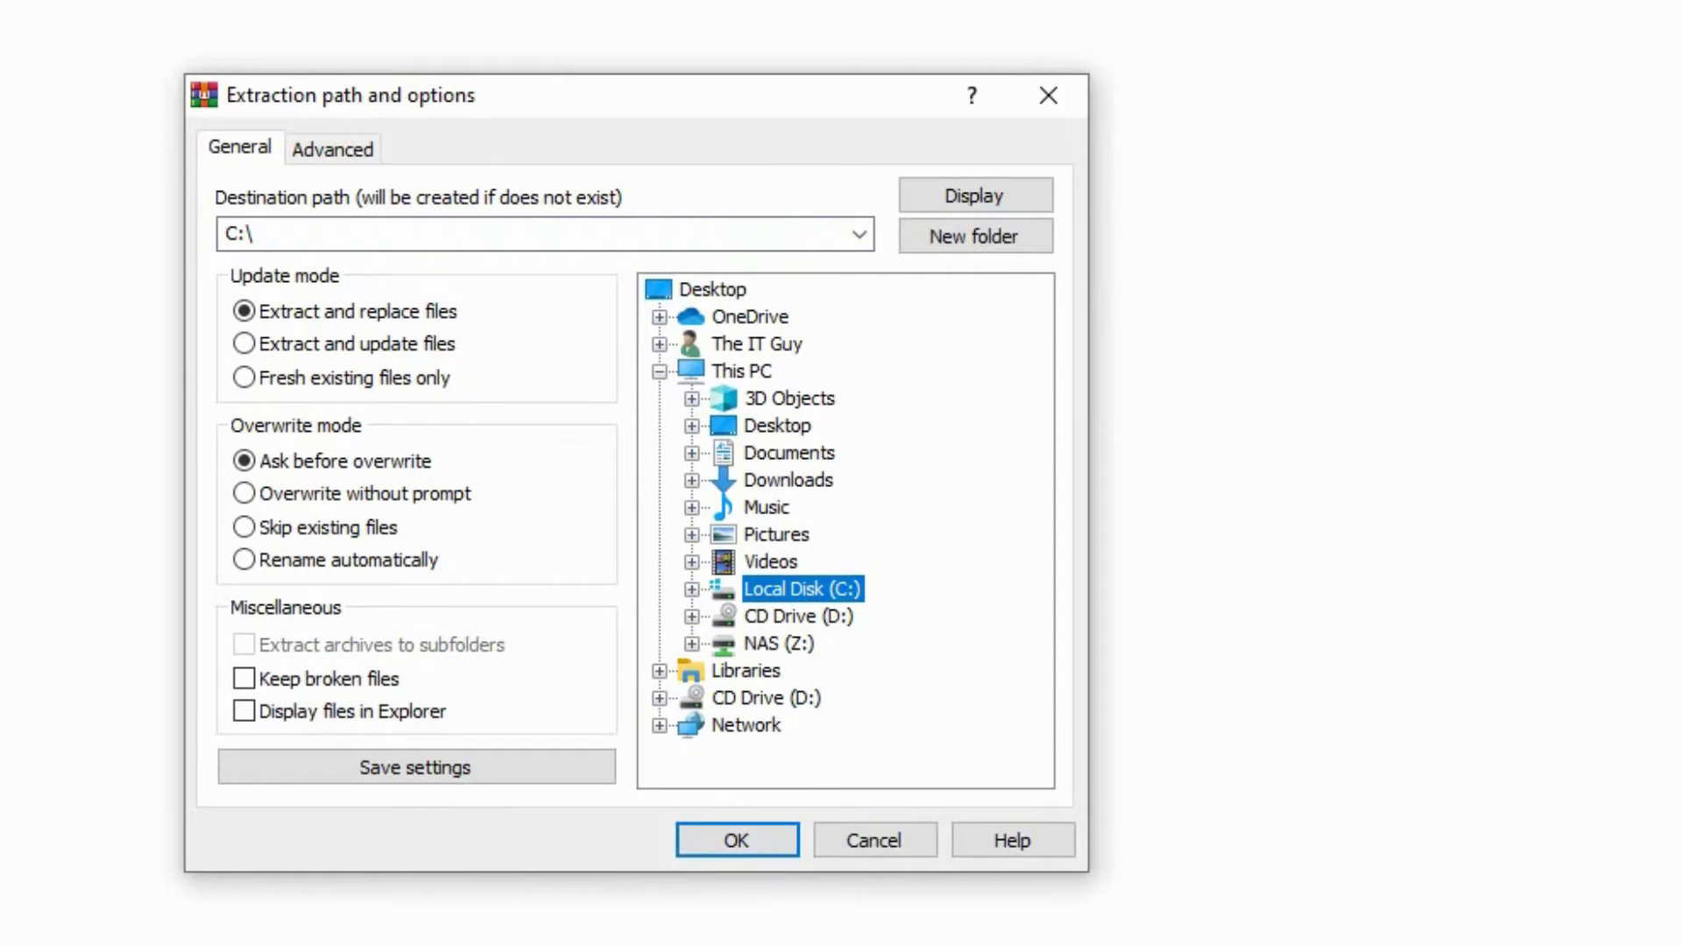
left_click(746, 840)
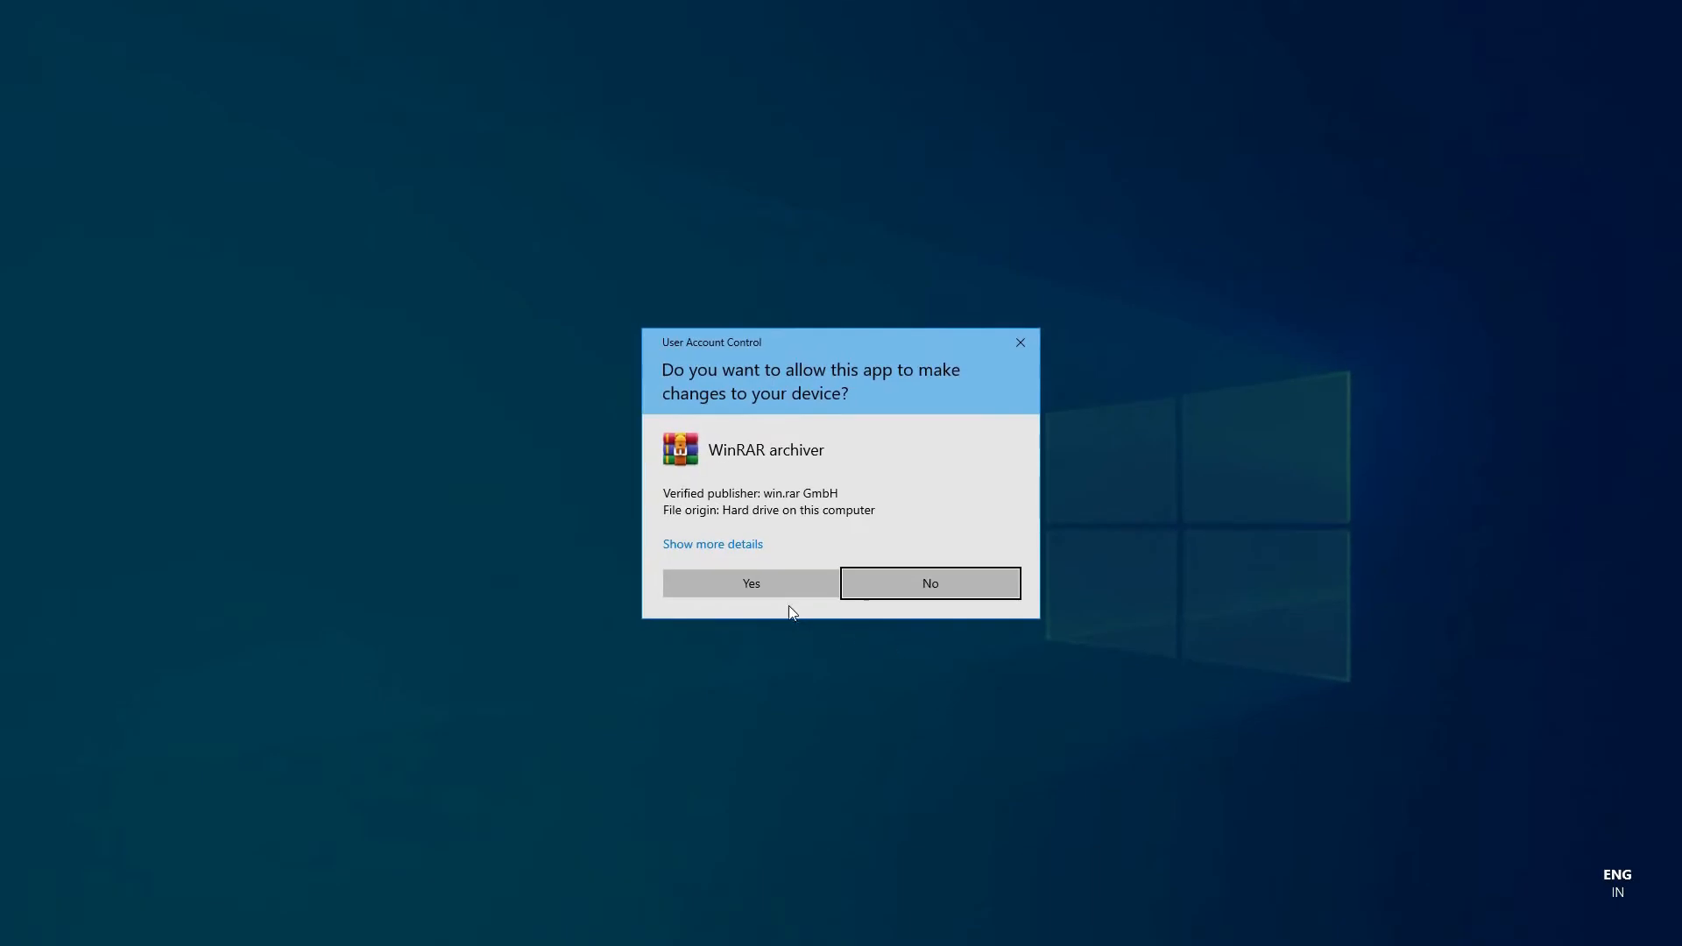
left_click(783, 592)
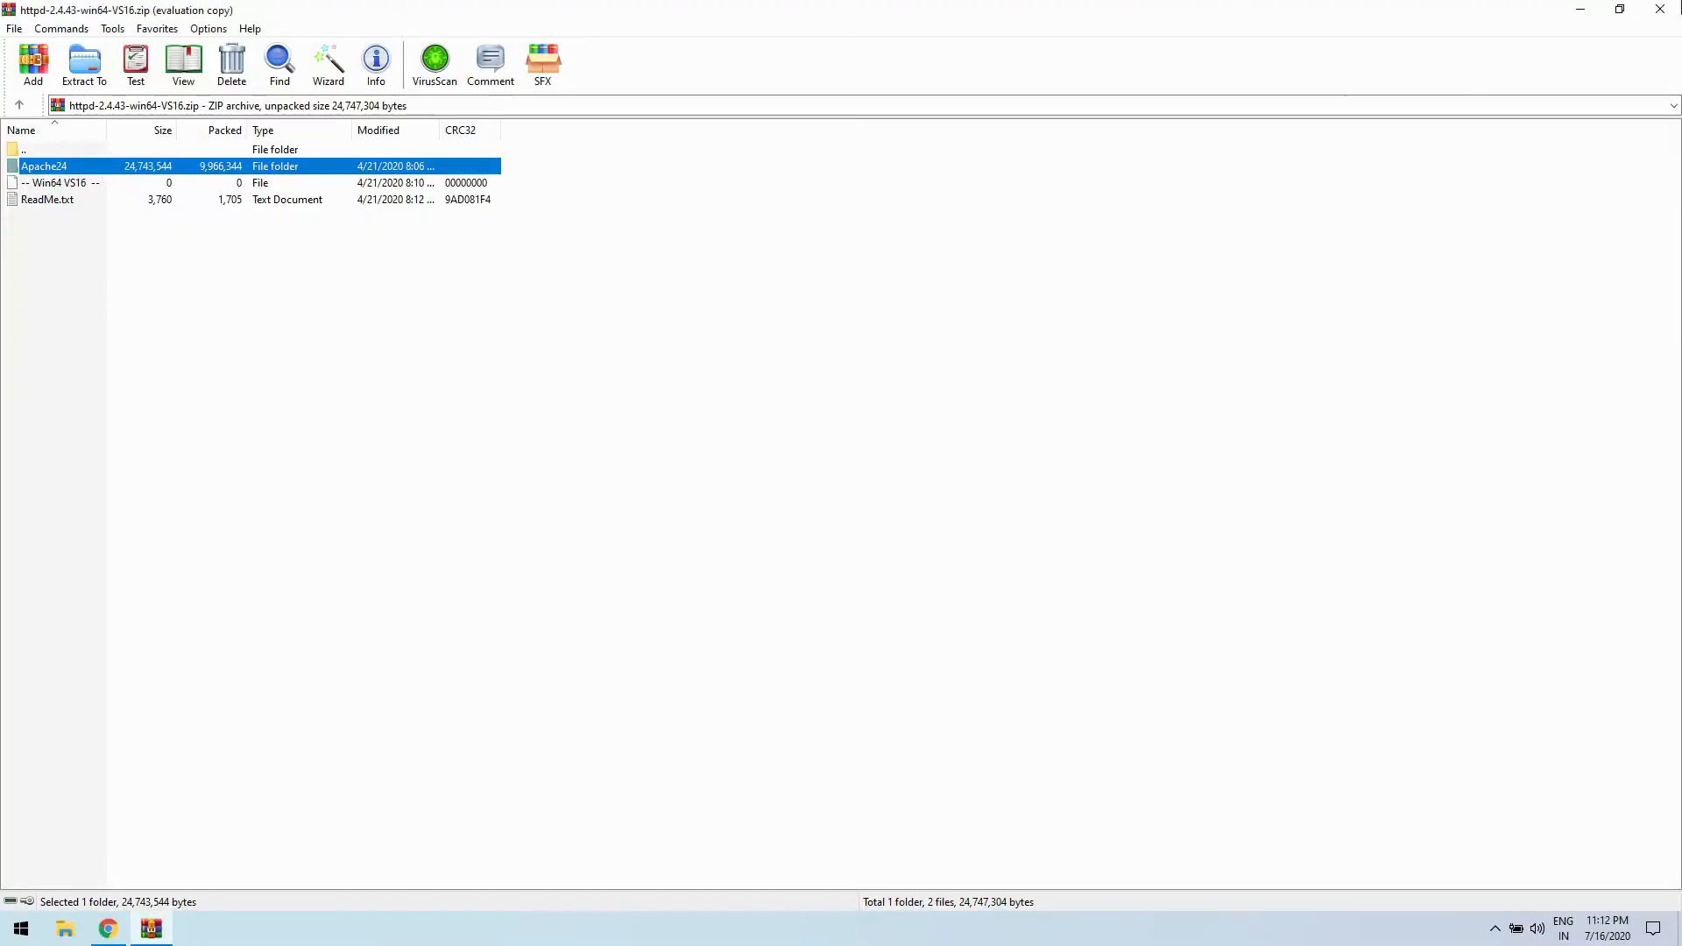
- Close the archive and browser windows and open the C:\Apache24 folder in File Explorer
left_click(1665, 9)
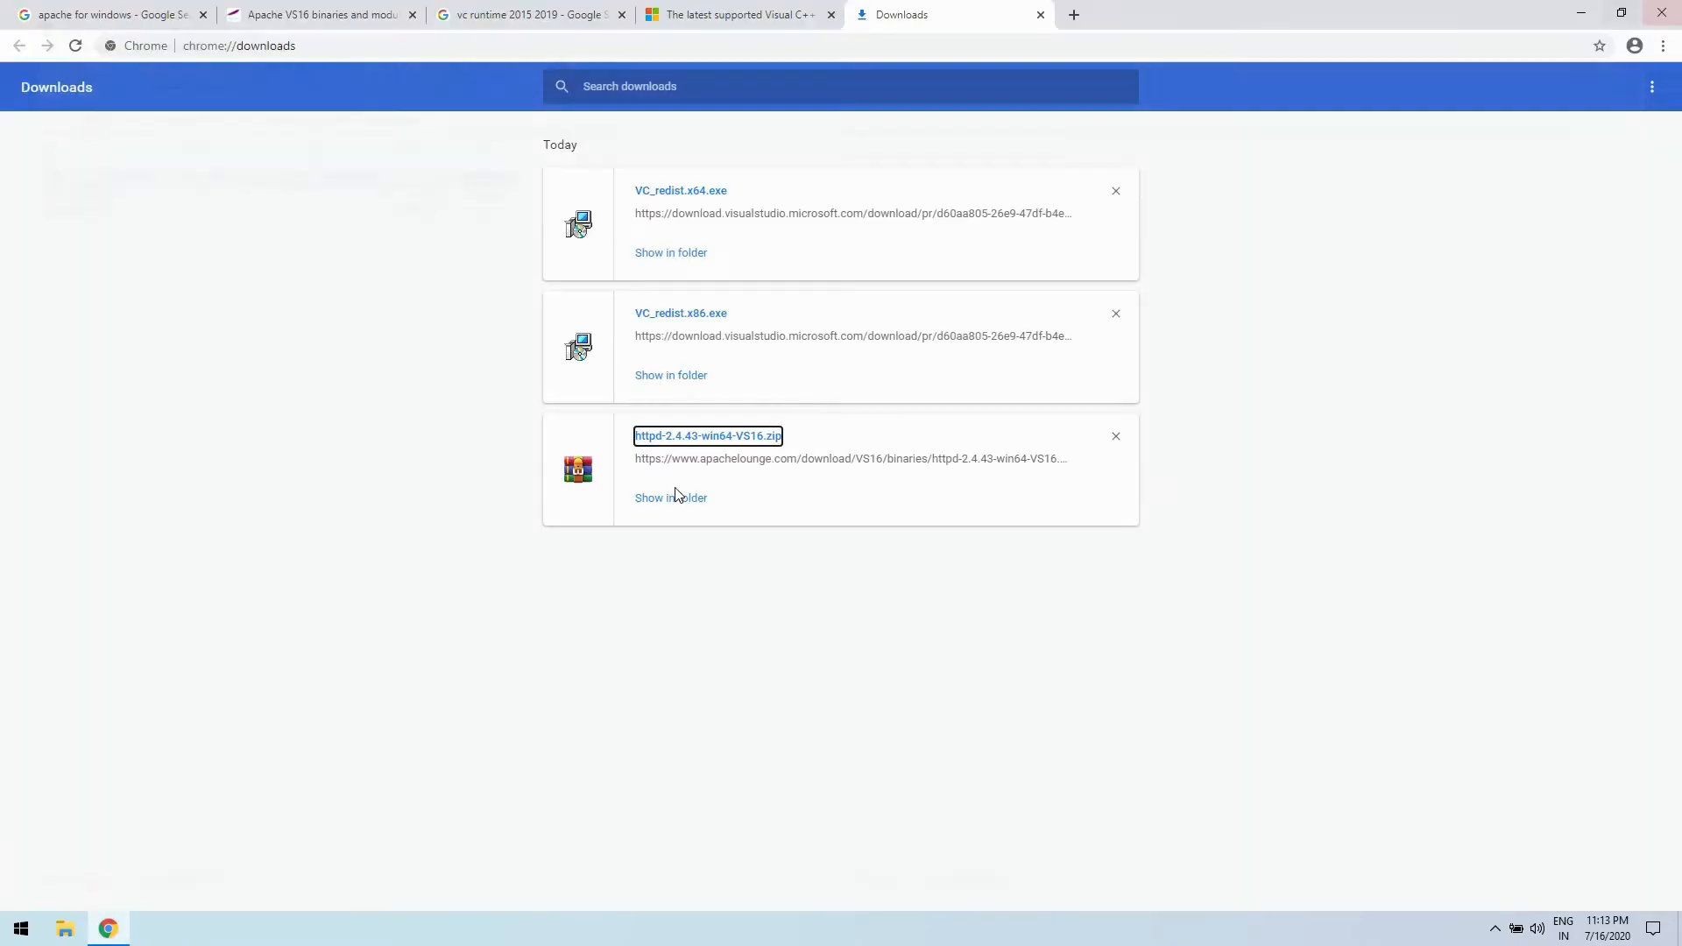
left_click(1670, 9)
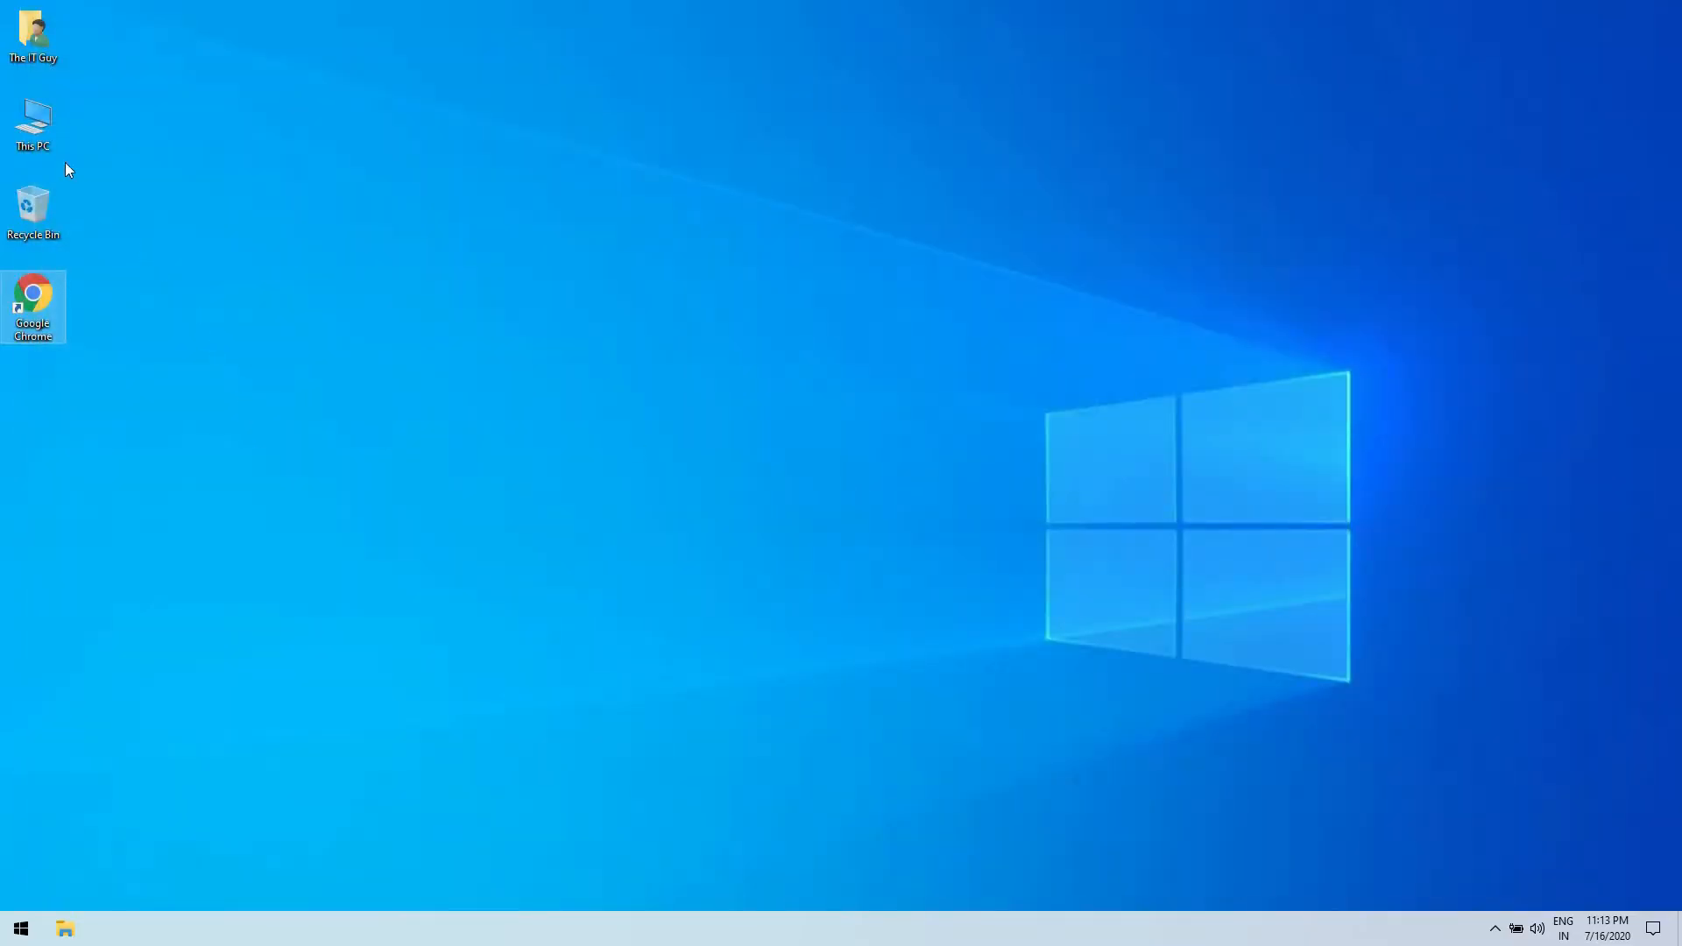
double_click(35, 123)
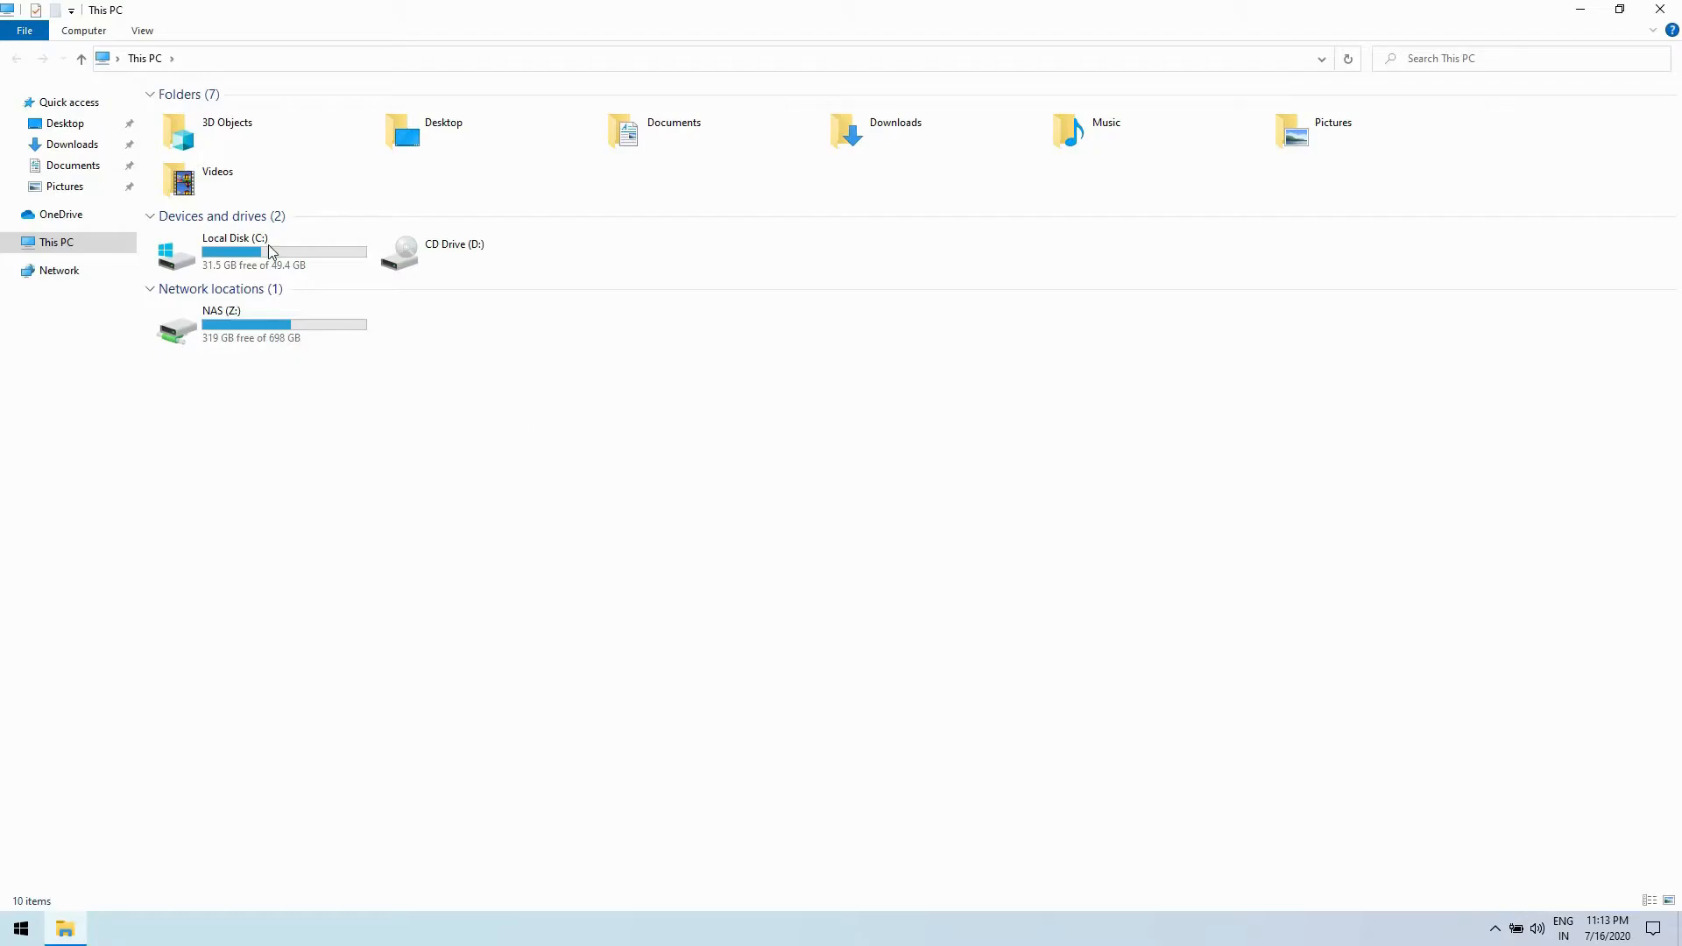
double_click(271, 251)
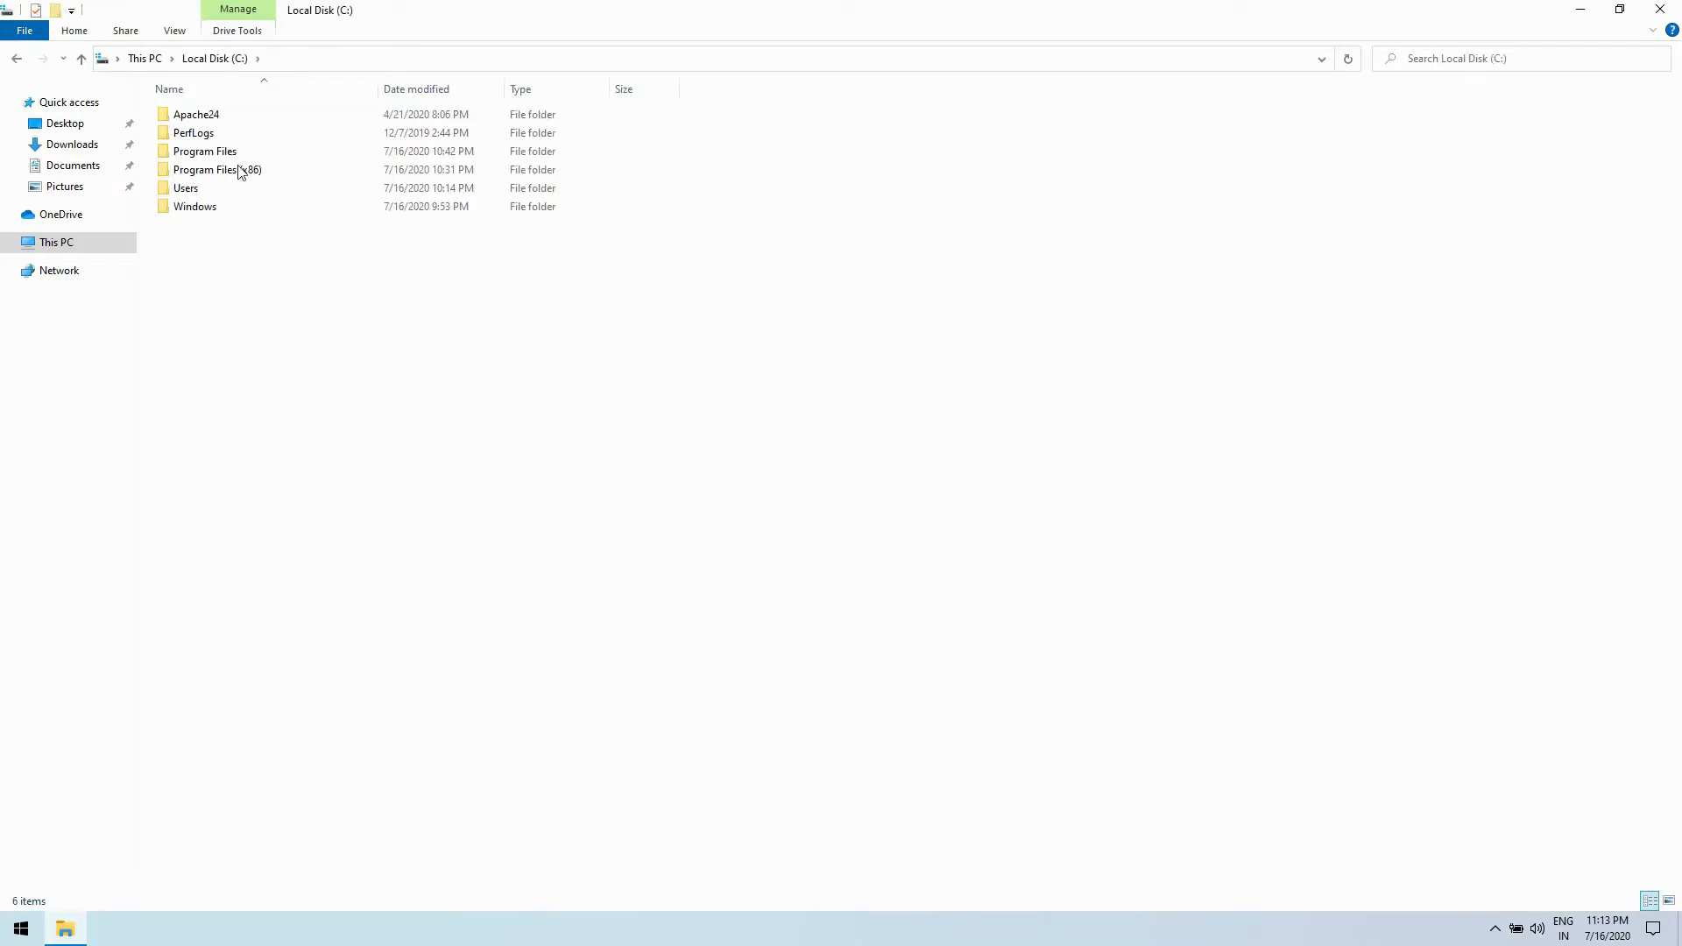
double_click(219, 120)
- Delete all the text documents from ABOUT_APACHE to README in the Apache24 folder and open its bin subfolder
left_click_drag(341, 610, 182, 312)
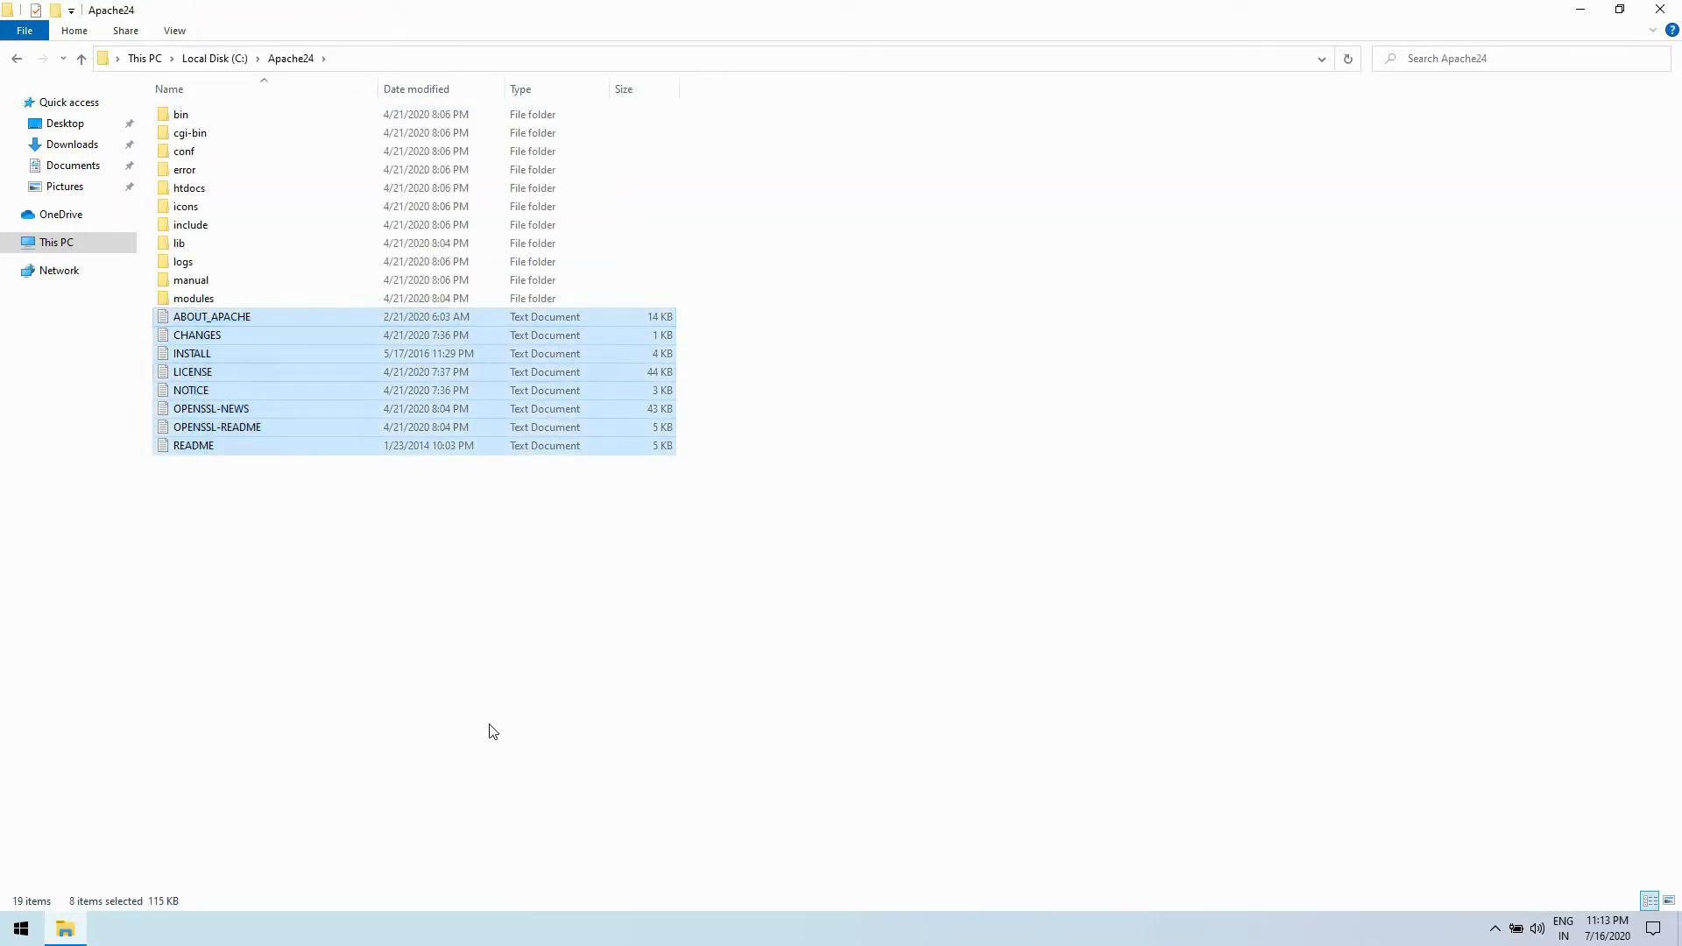
right_click(295, 428)
left_click(387, 709)
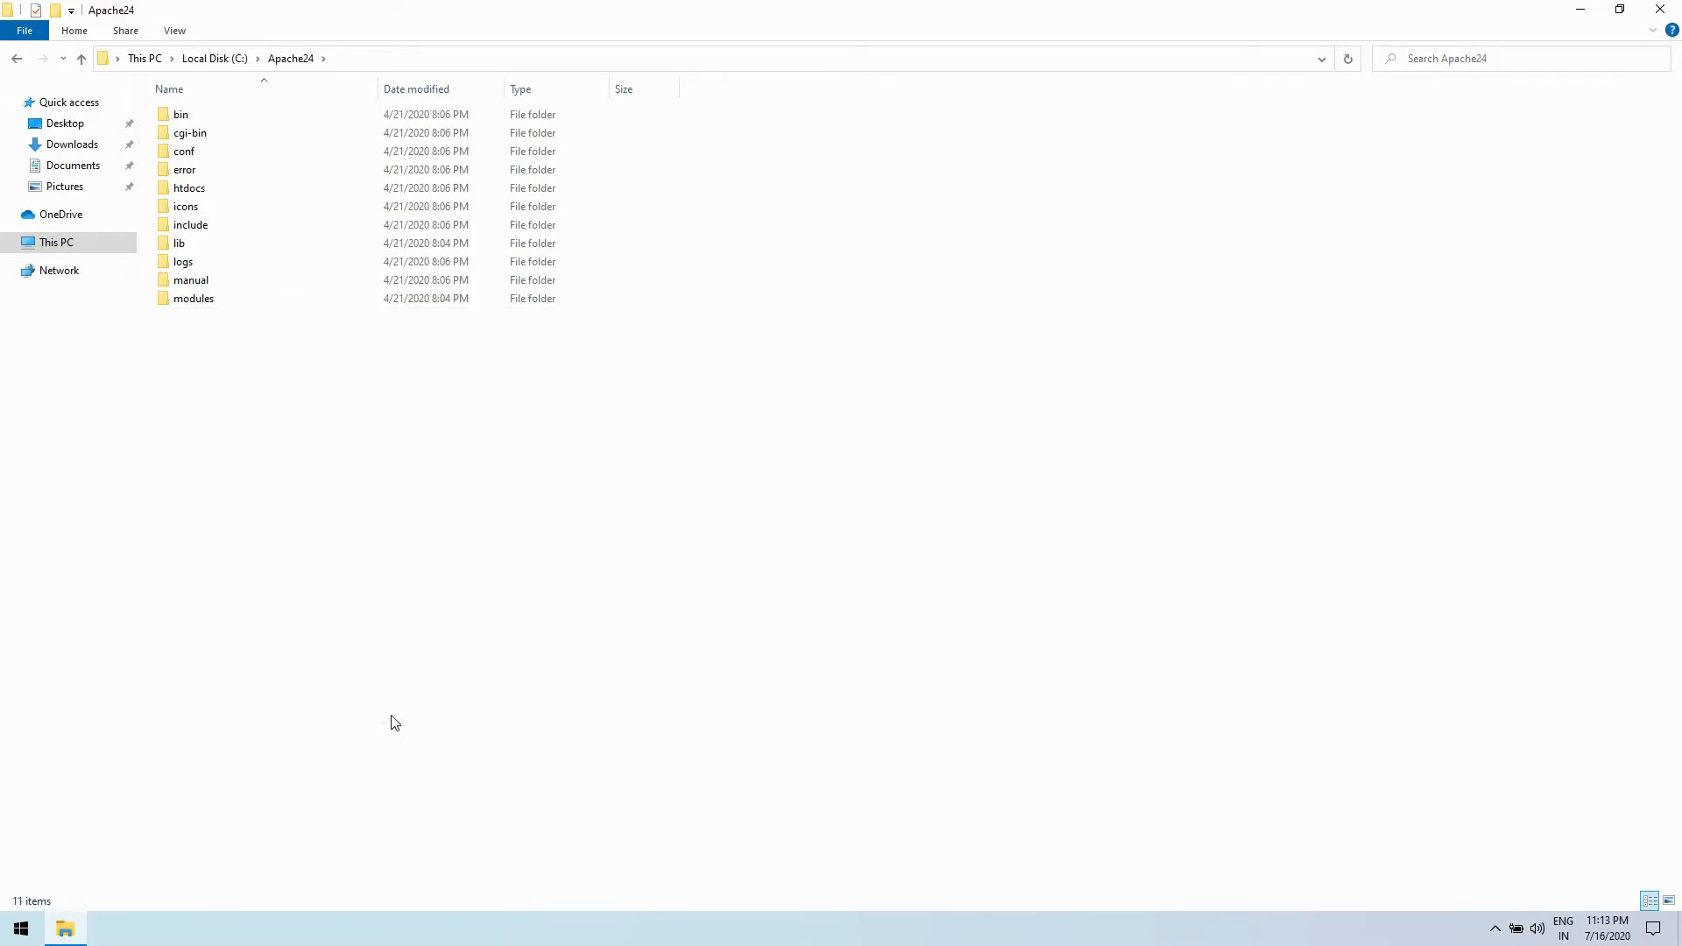
double_click(189, 117)
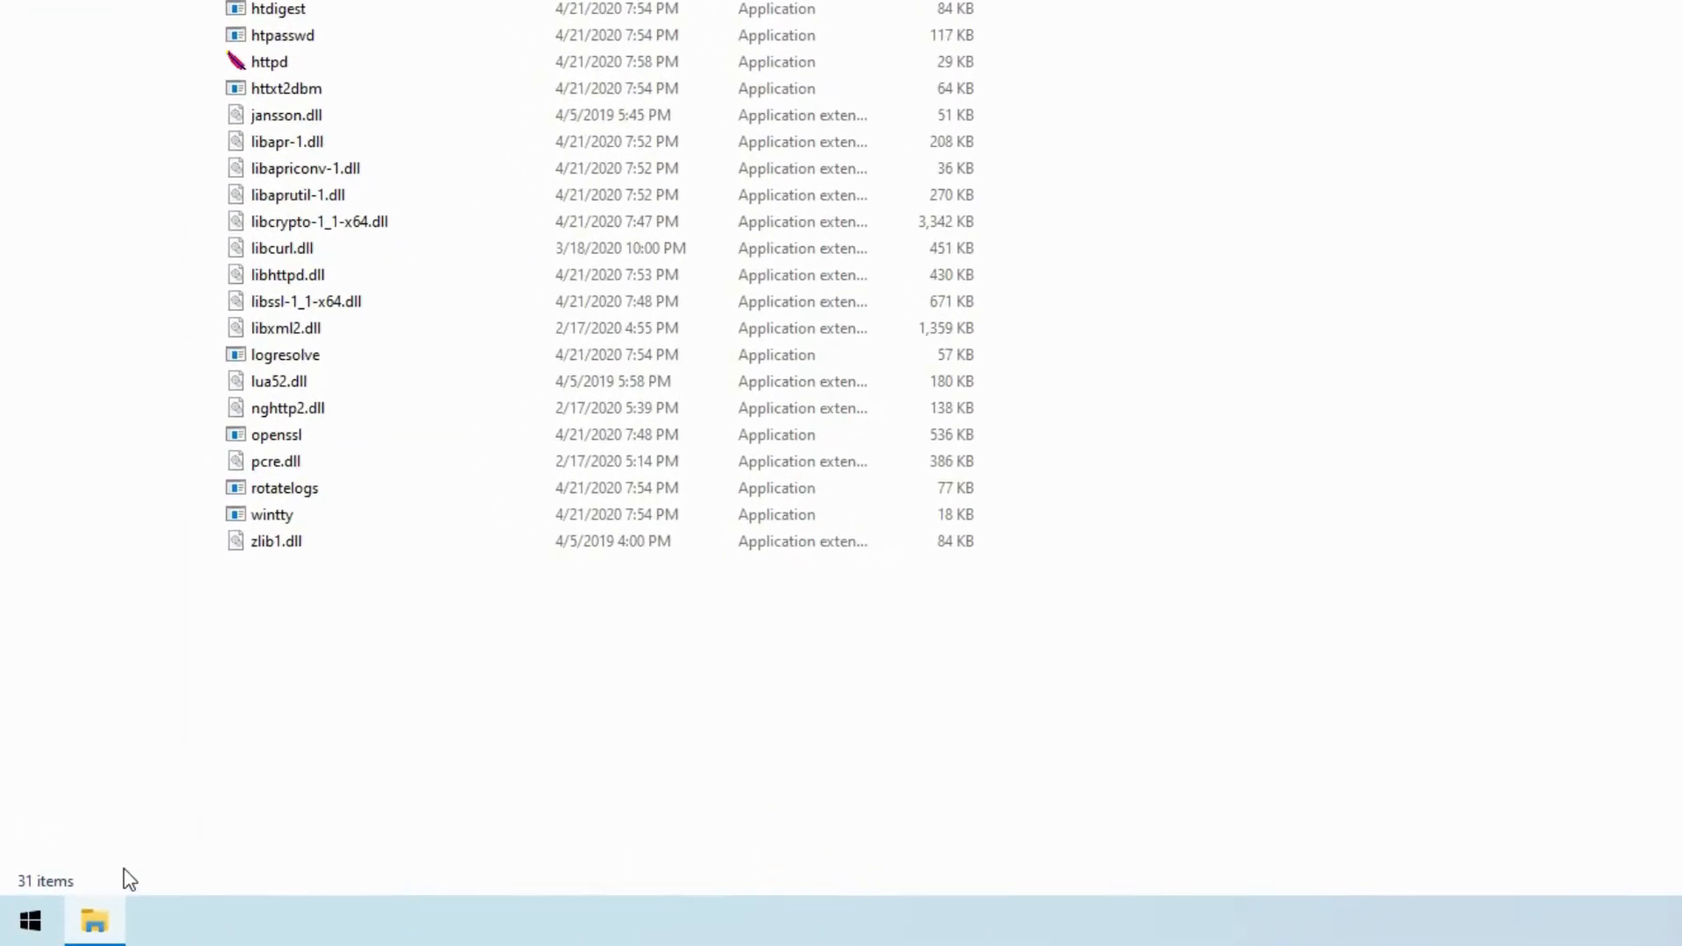
- Open Command Prompt as administrator, allow device changes, and move its window clear of the file list
left_click(19, 927)
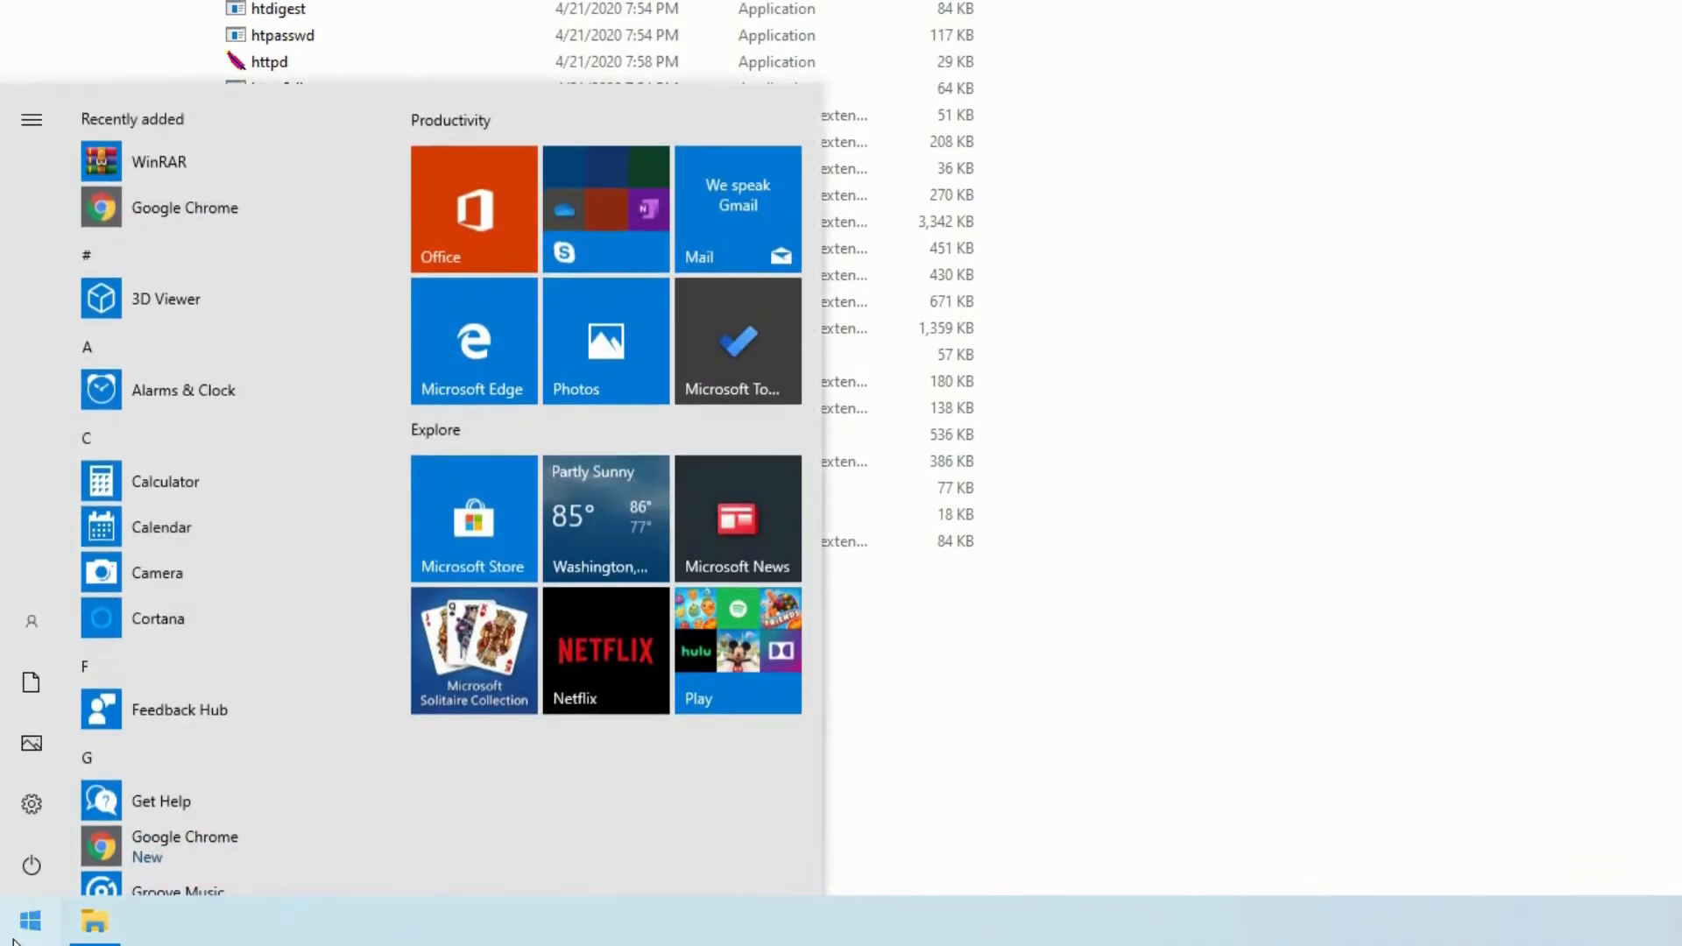
type("cmd")
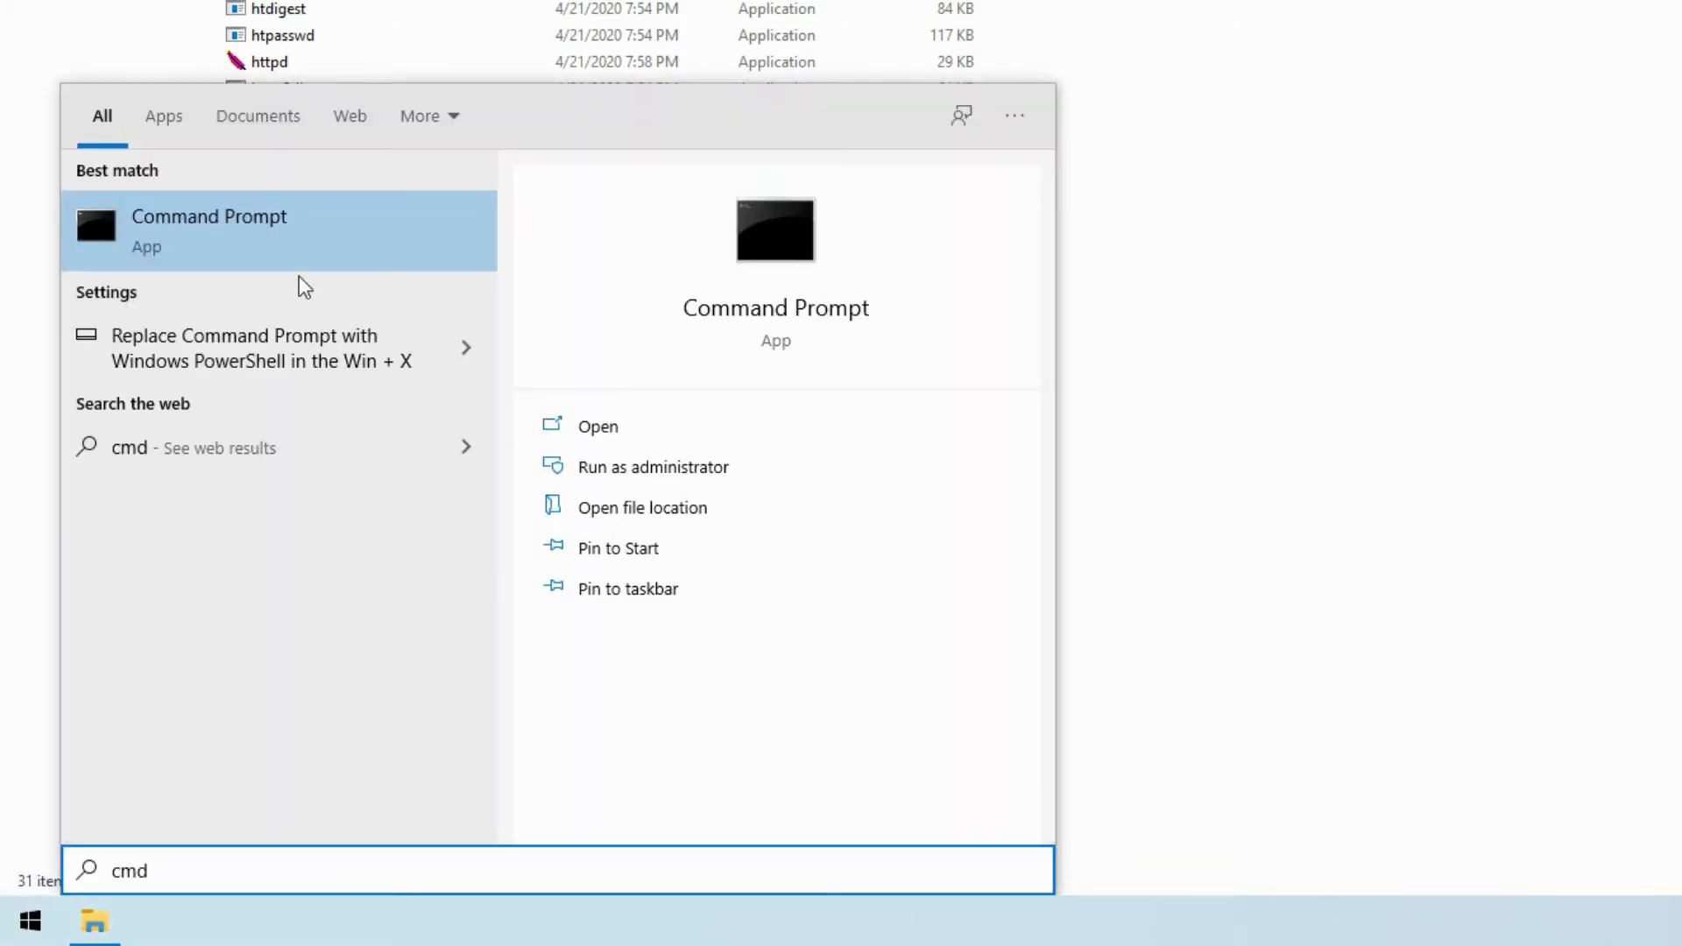
right_click(261, 219)
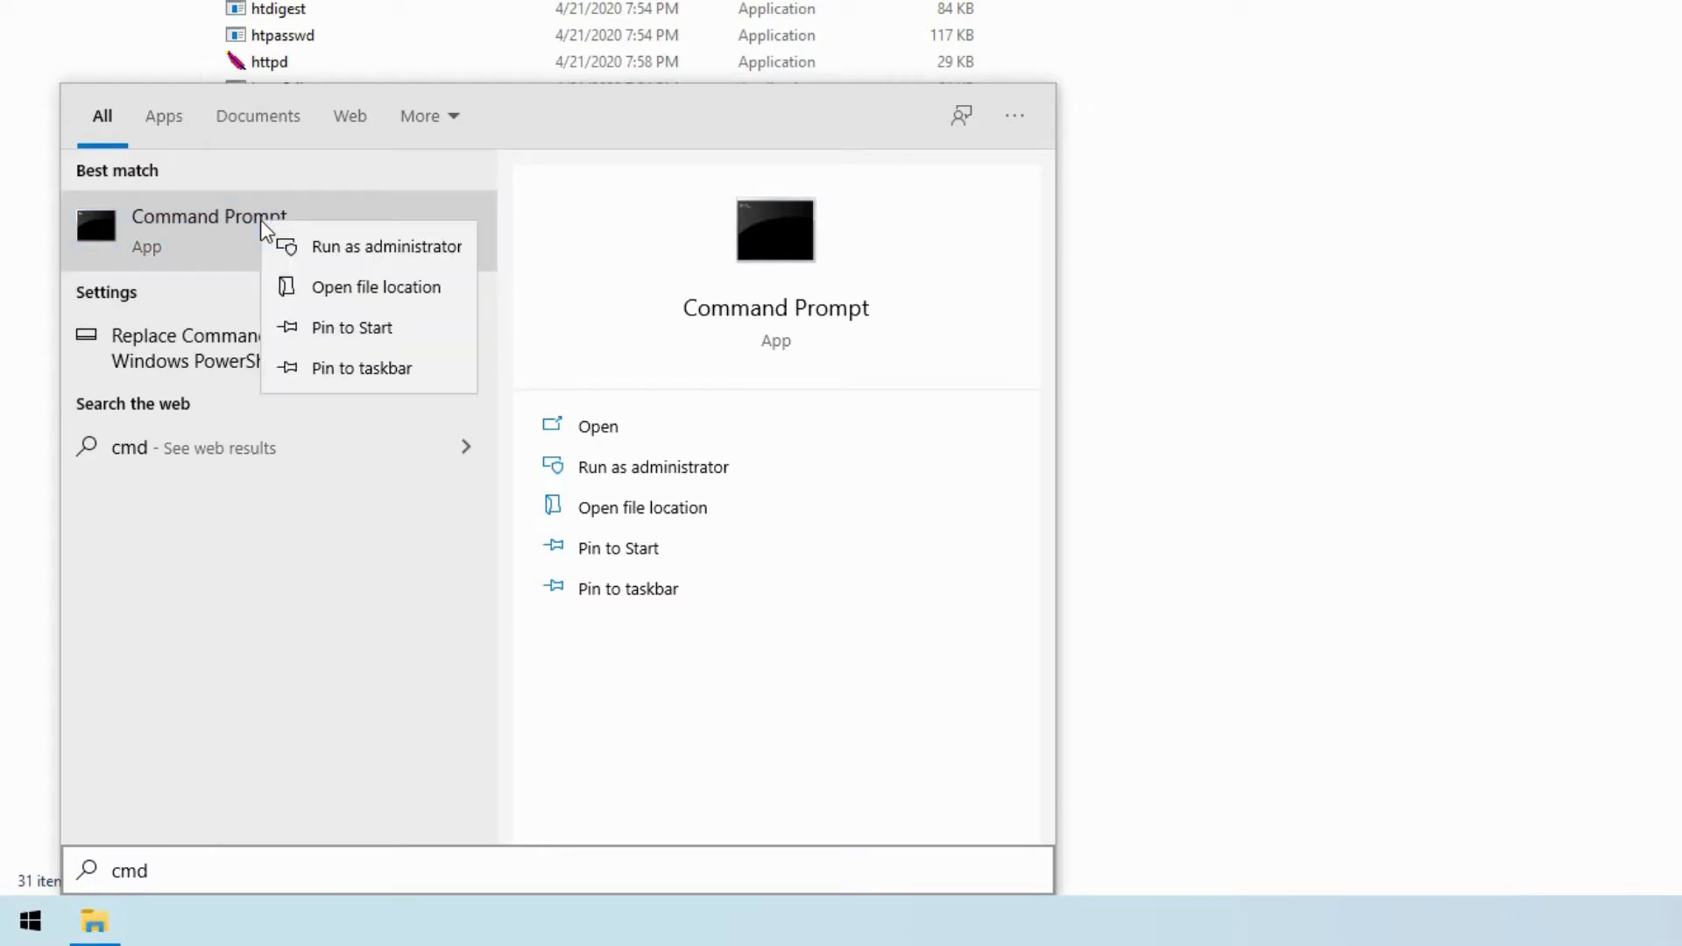
left_click(314, 249)
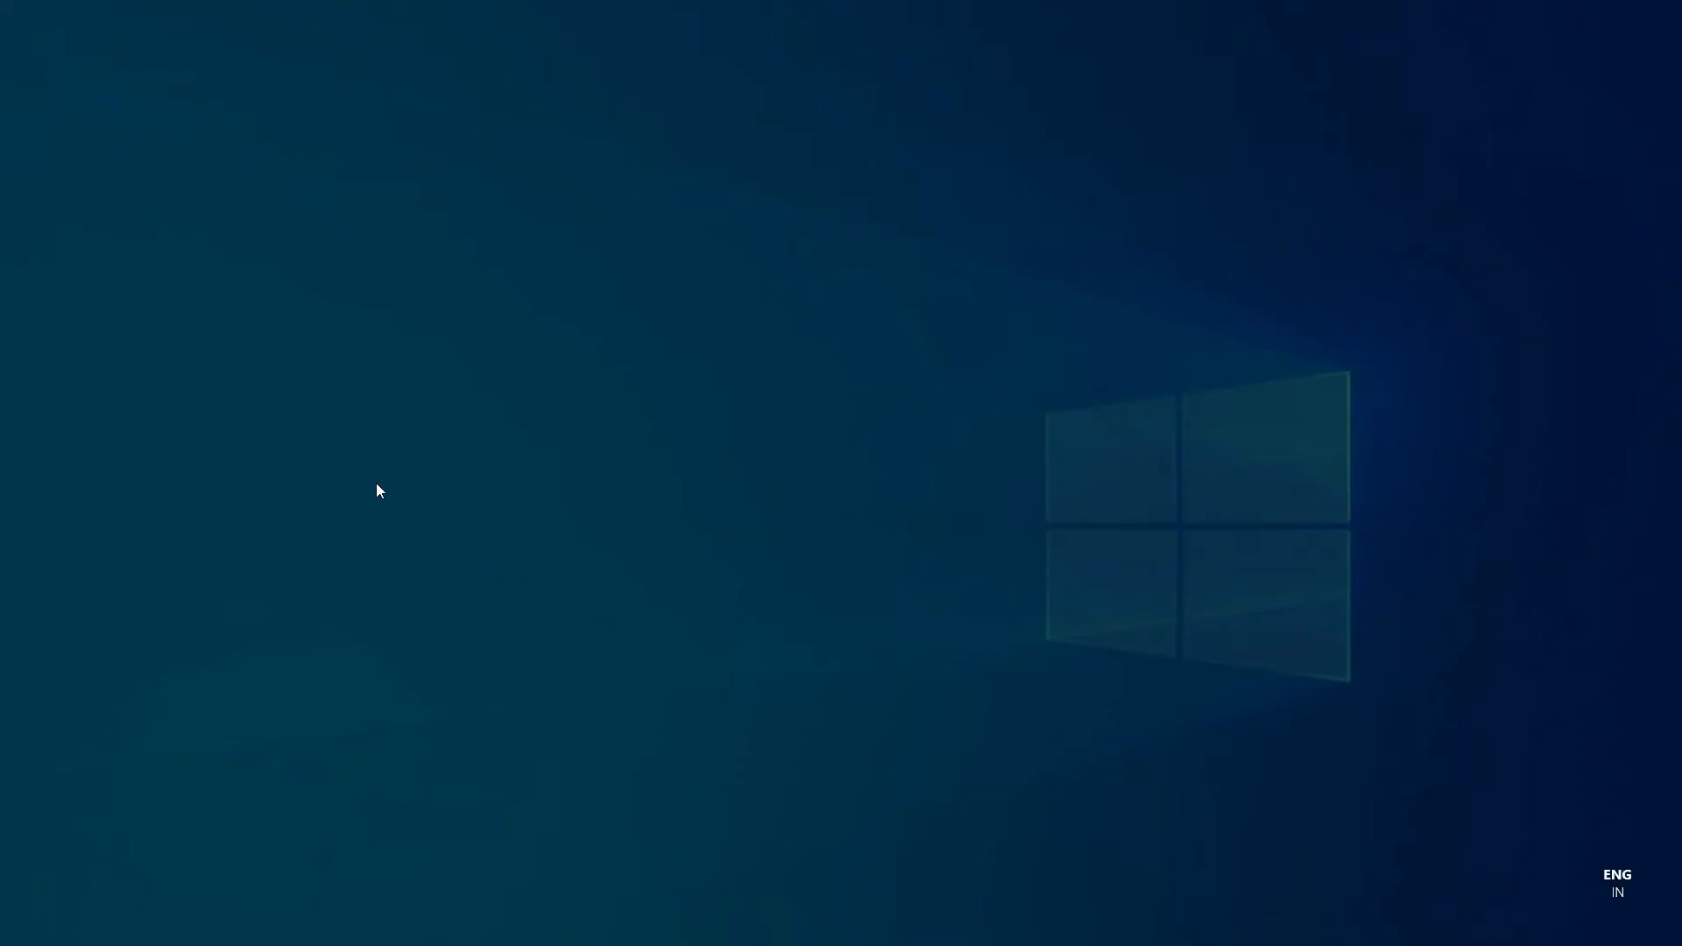
left_click(740, 567)
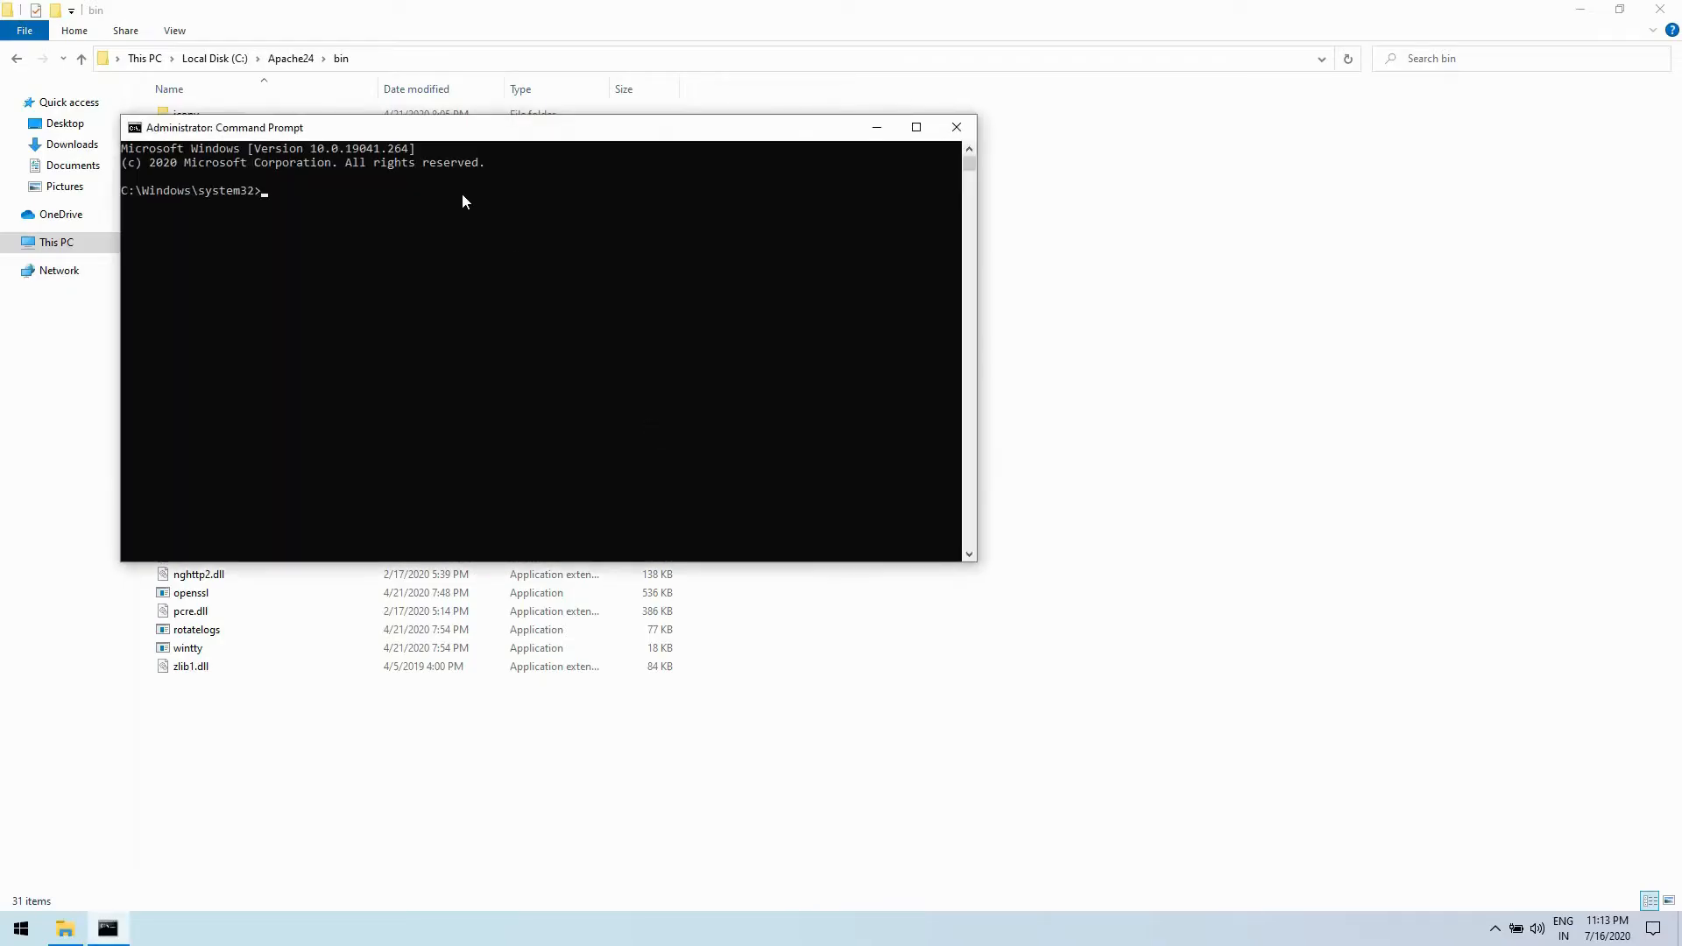
left_click_drag(445, 131, 608, 345)
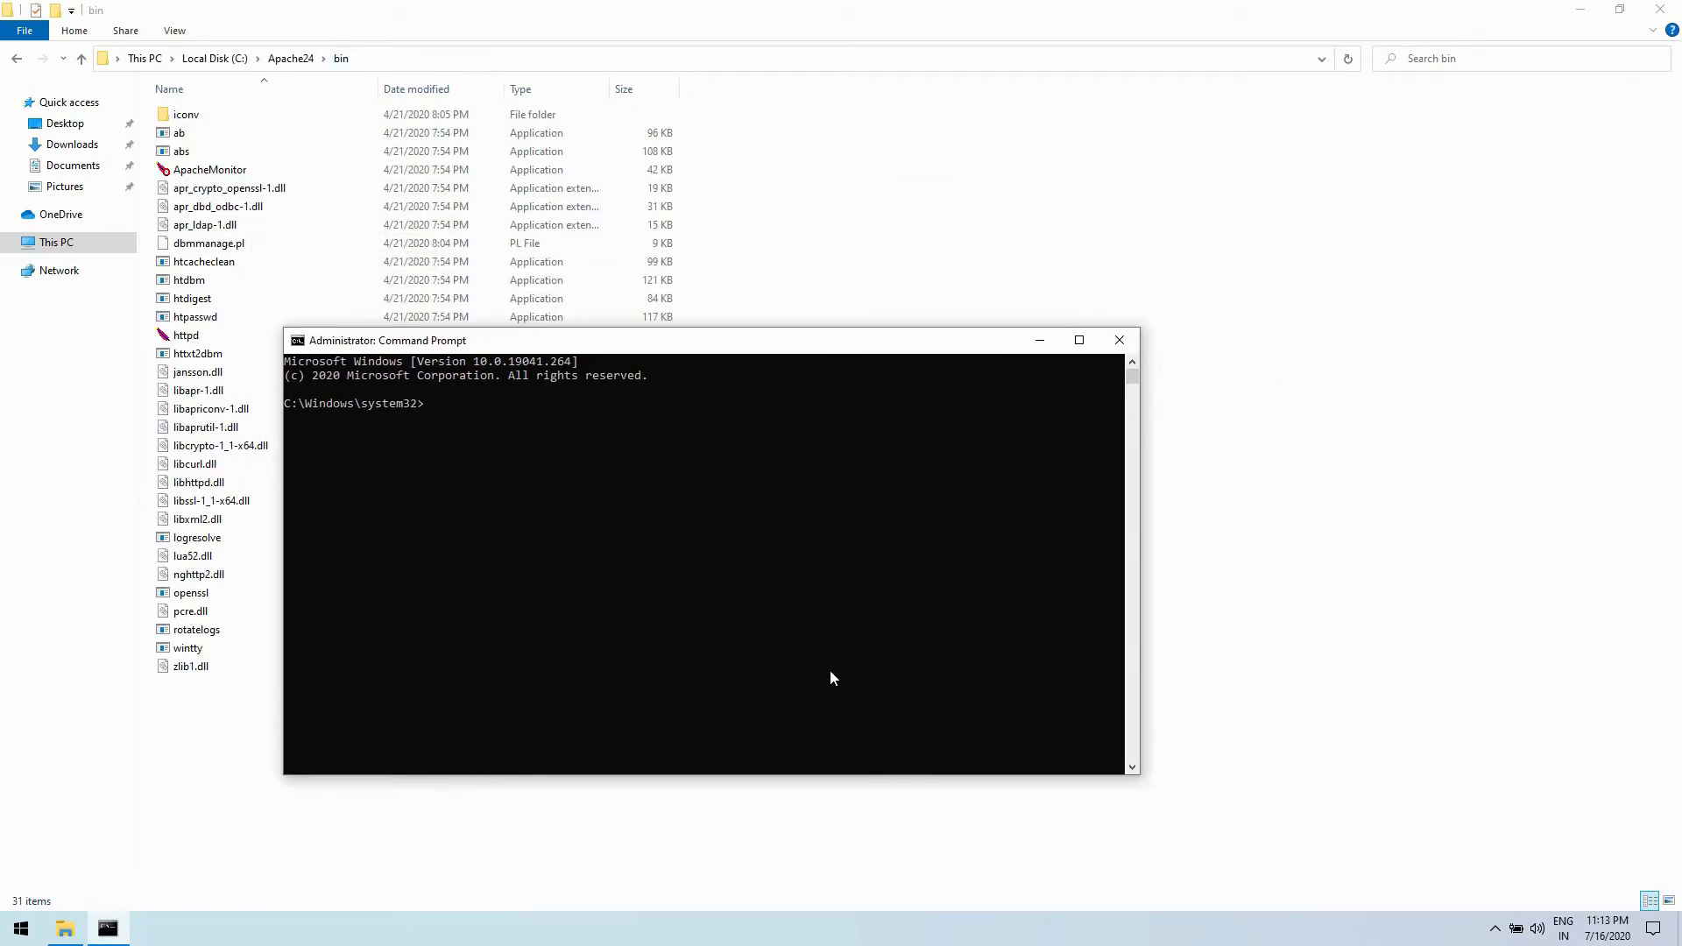
- Copy the bin folder's path, change the Command Prompt directory to C:\Apache24\bin with cd, and compare the prompt with the folder address
left_click(401, 56)
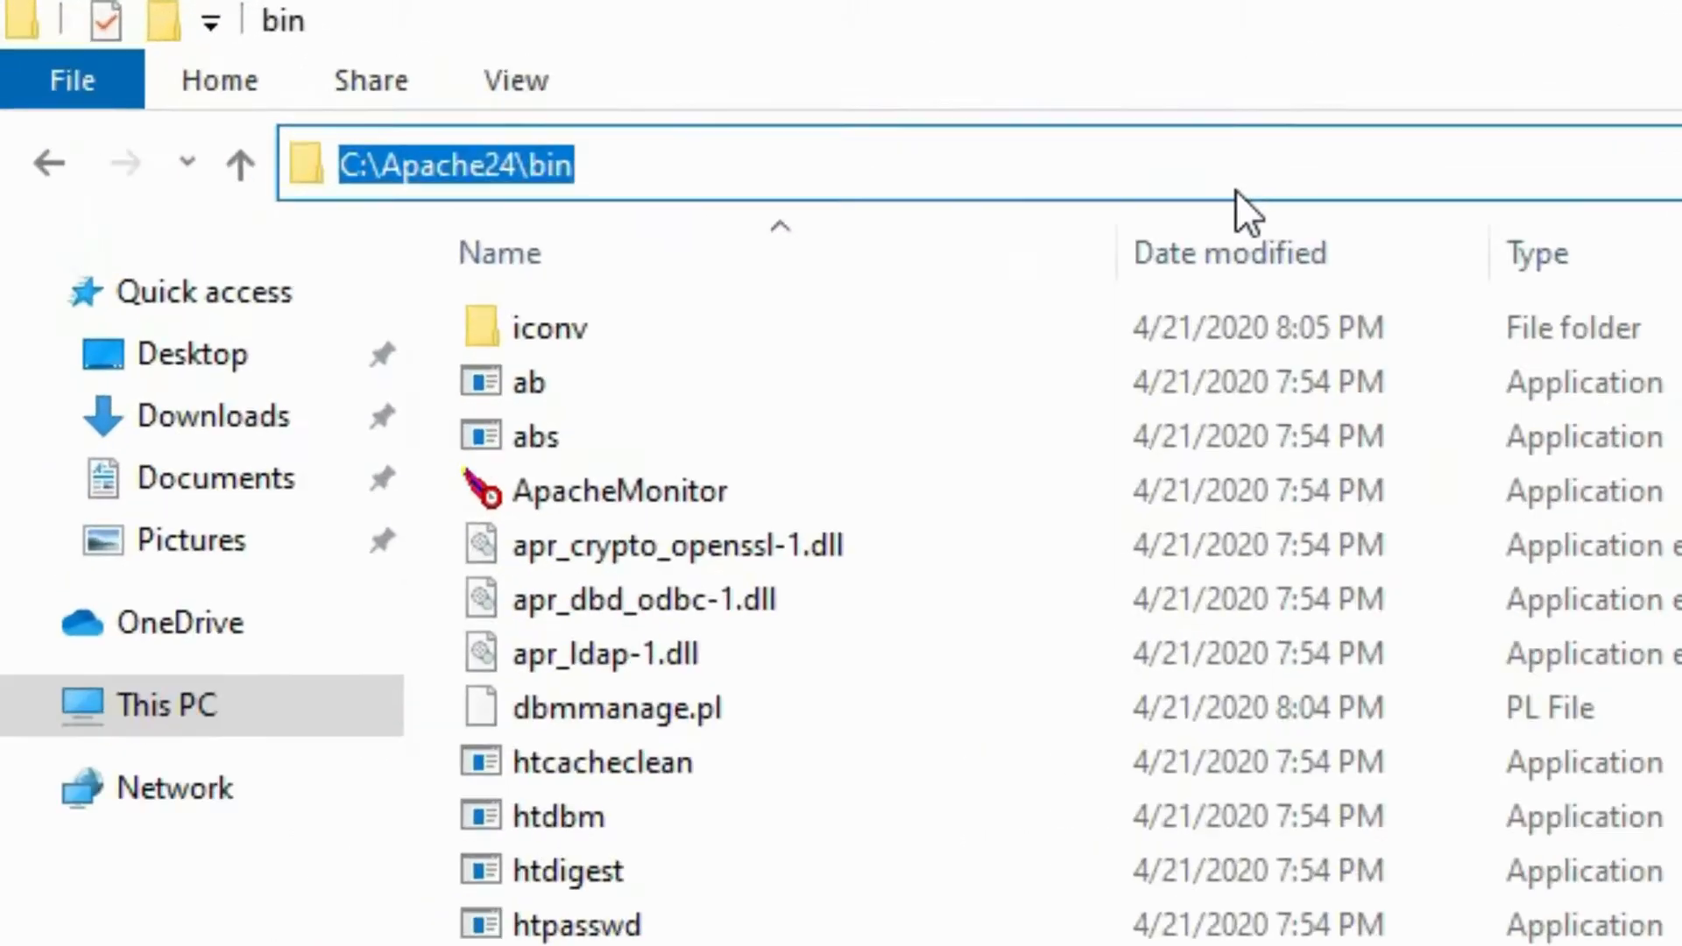
right_click(256, 85)
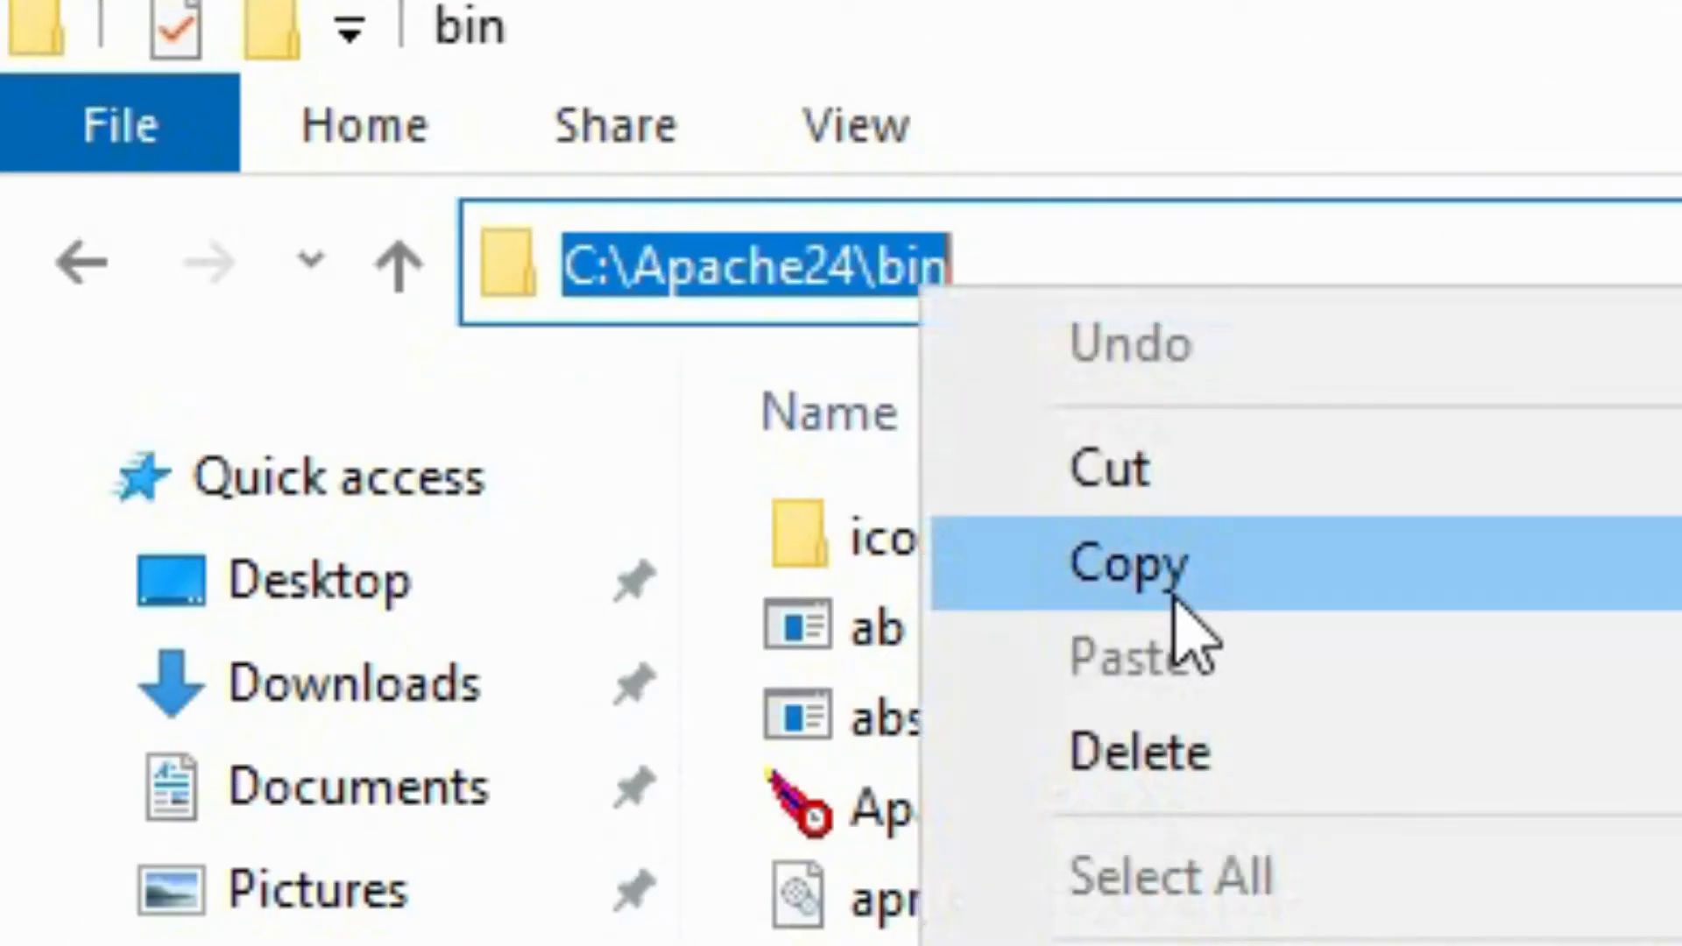
left_click(1130, 563)
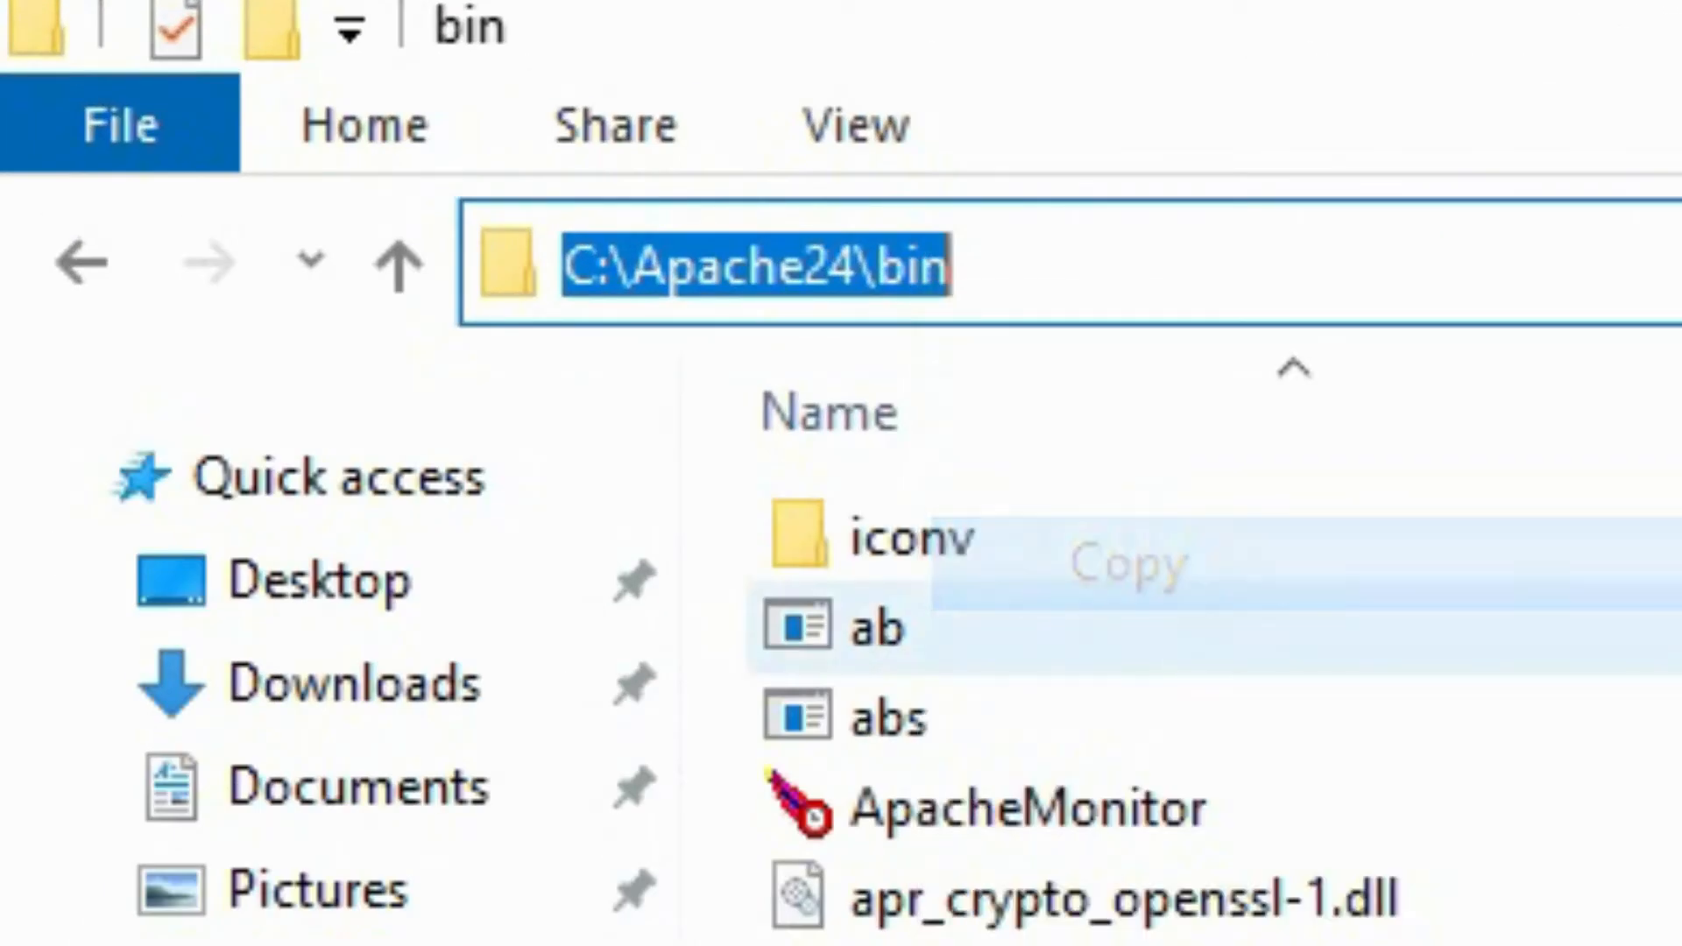
key("alt+Tab")
type("cd")
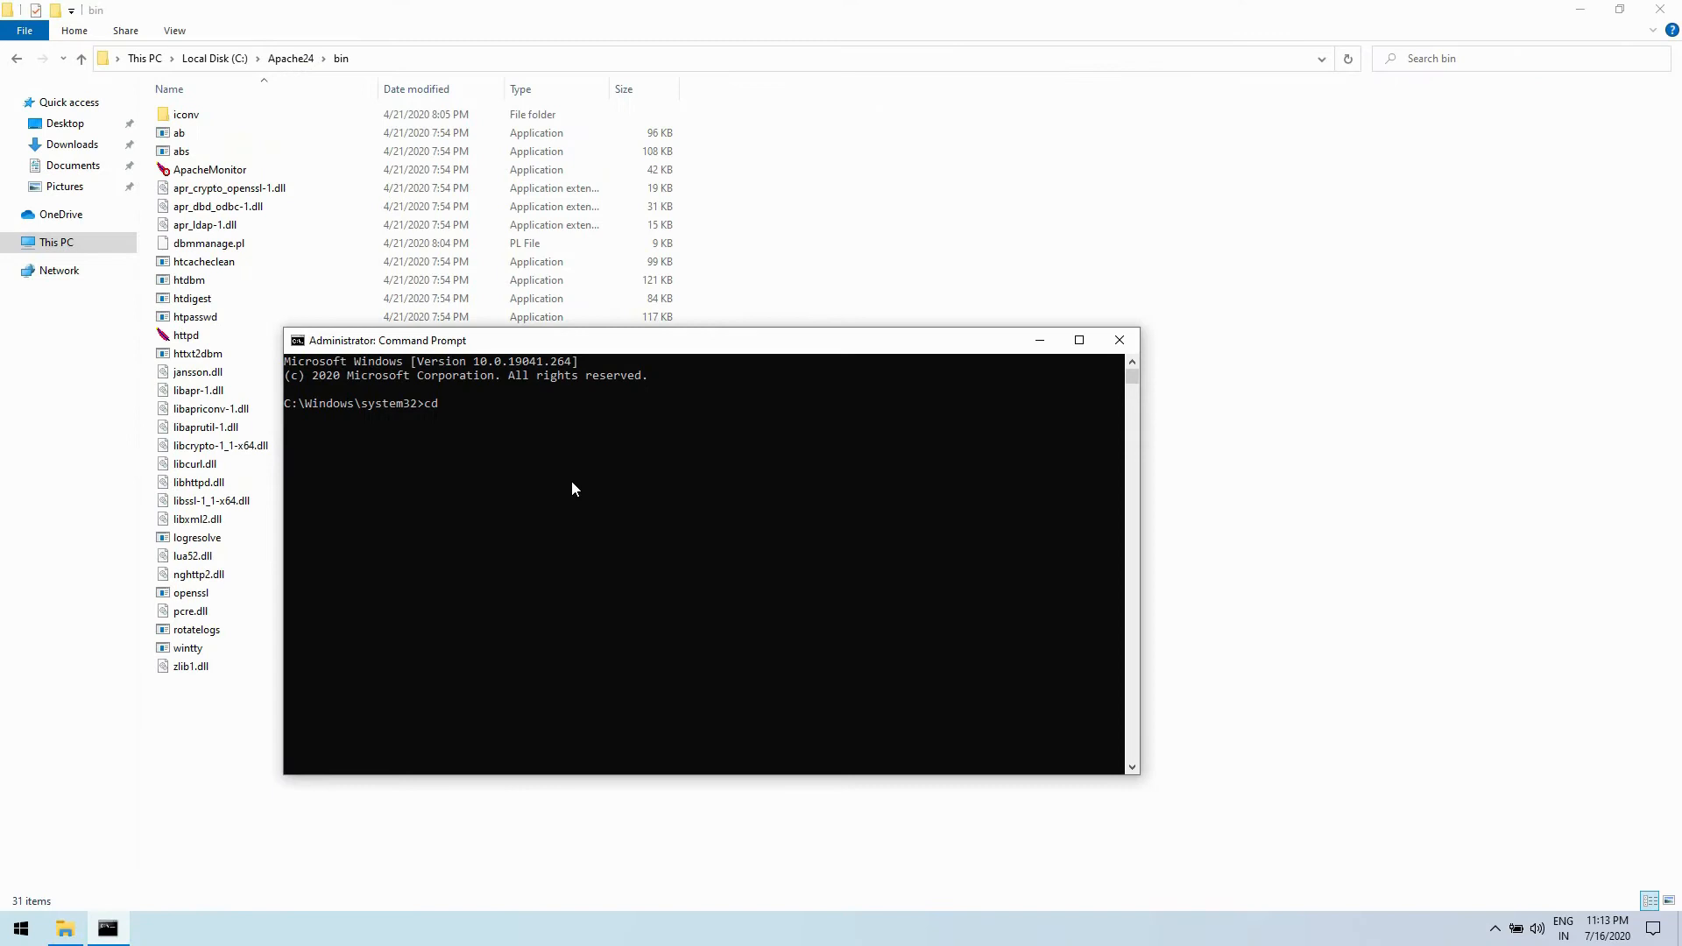
key("ctrl+v")
key("Return")
left_click(259, 61)
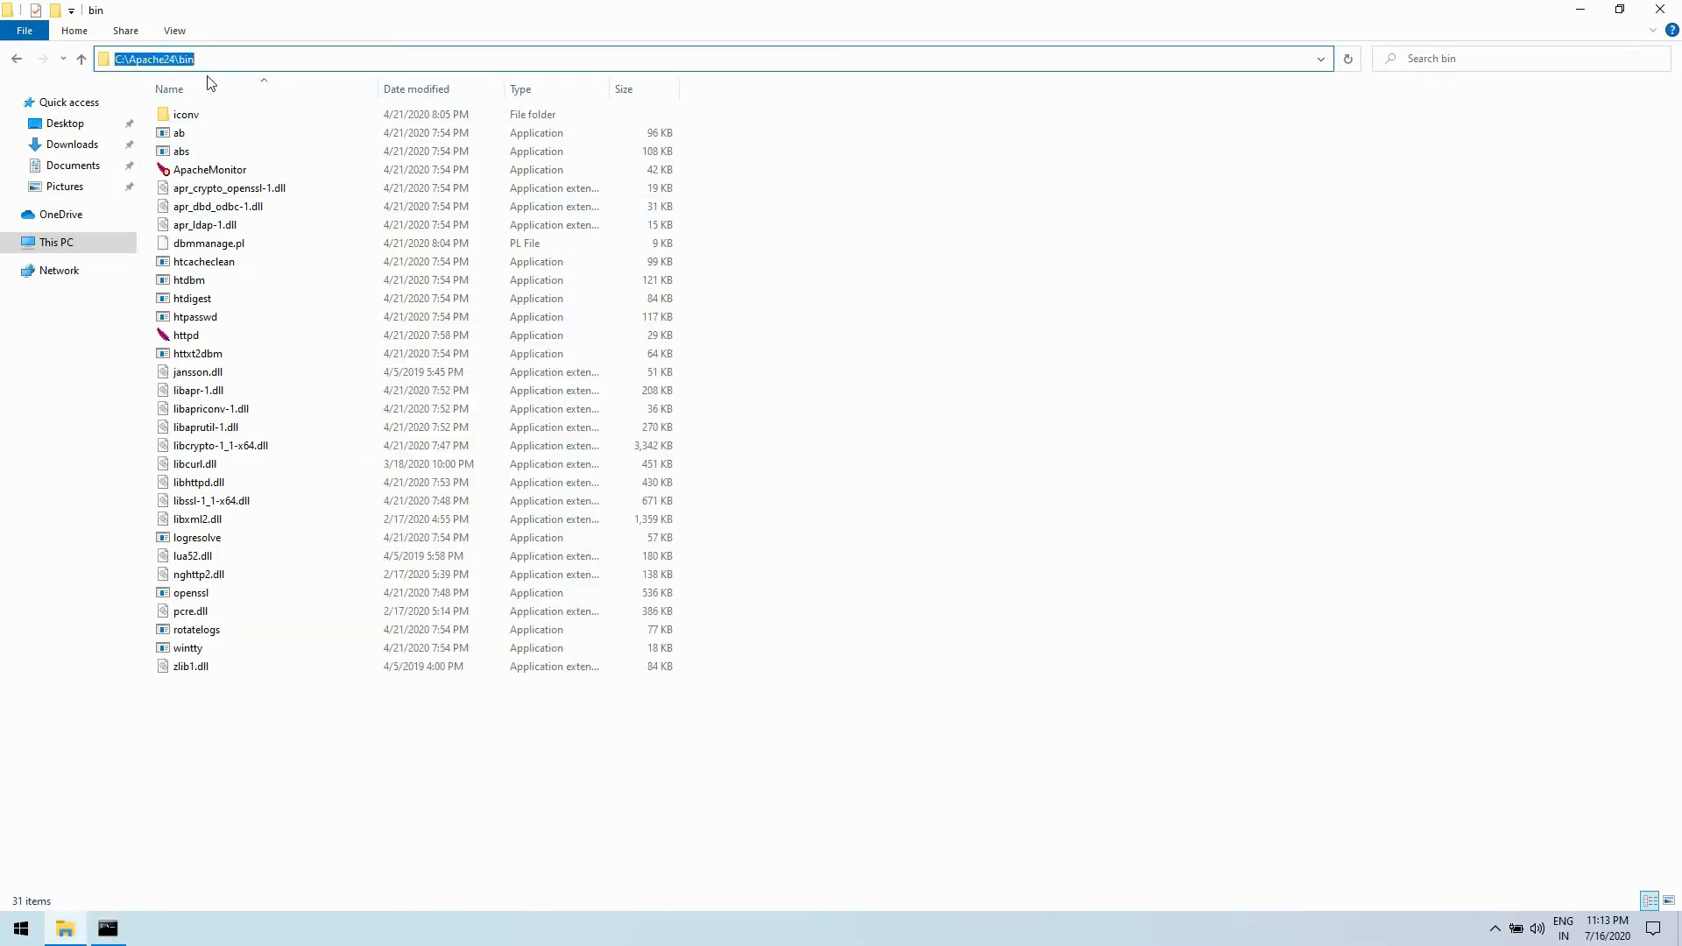
left_click(107, 929)
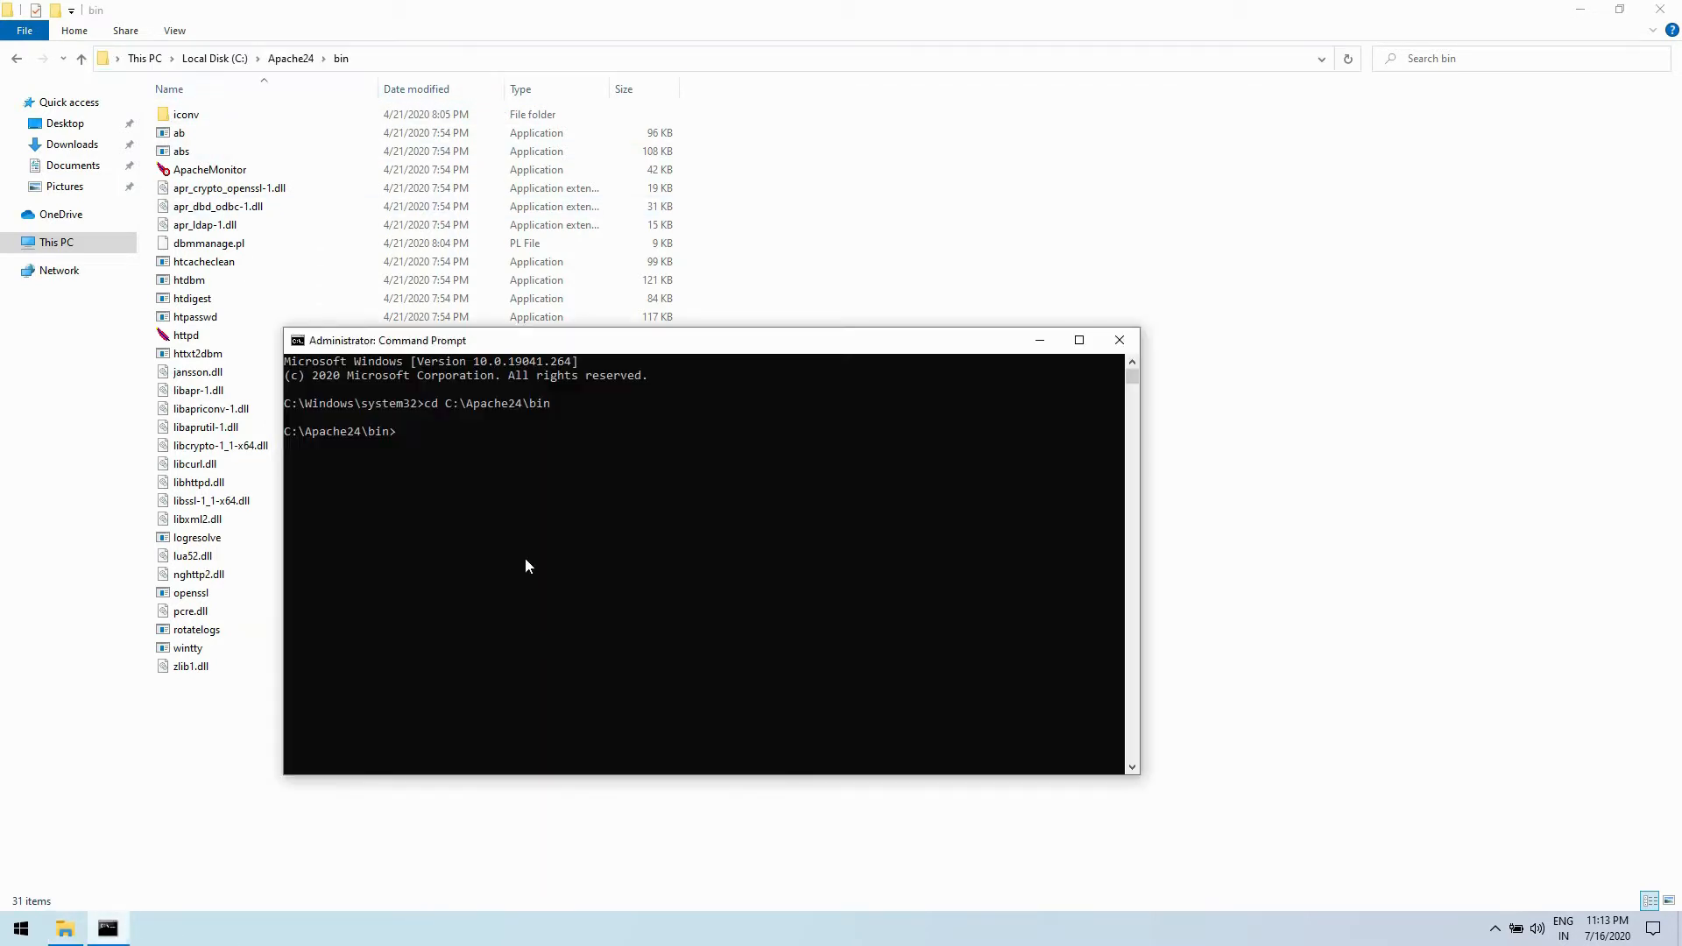
left_click_drag(392, 439, 284, 435)
left_click(548, 518)
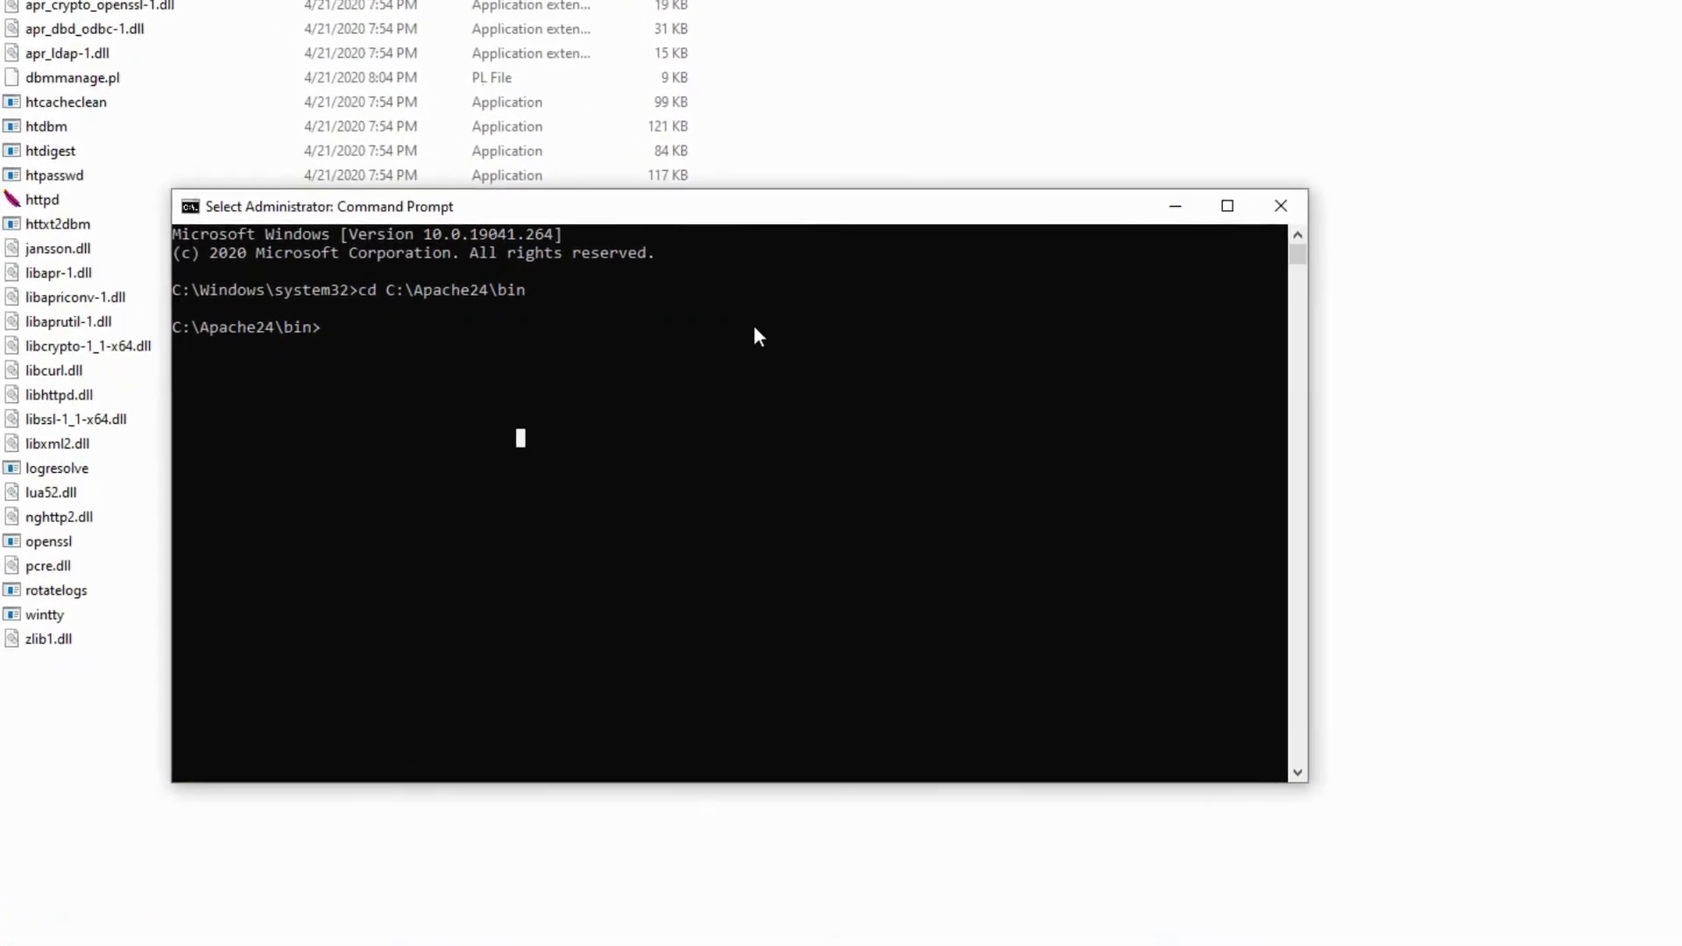
- Install the Apache service with httpd -k install and allow Apache HTTP Server through the firewall, including on private networks
type("ht")
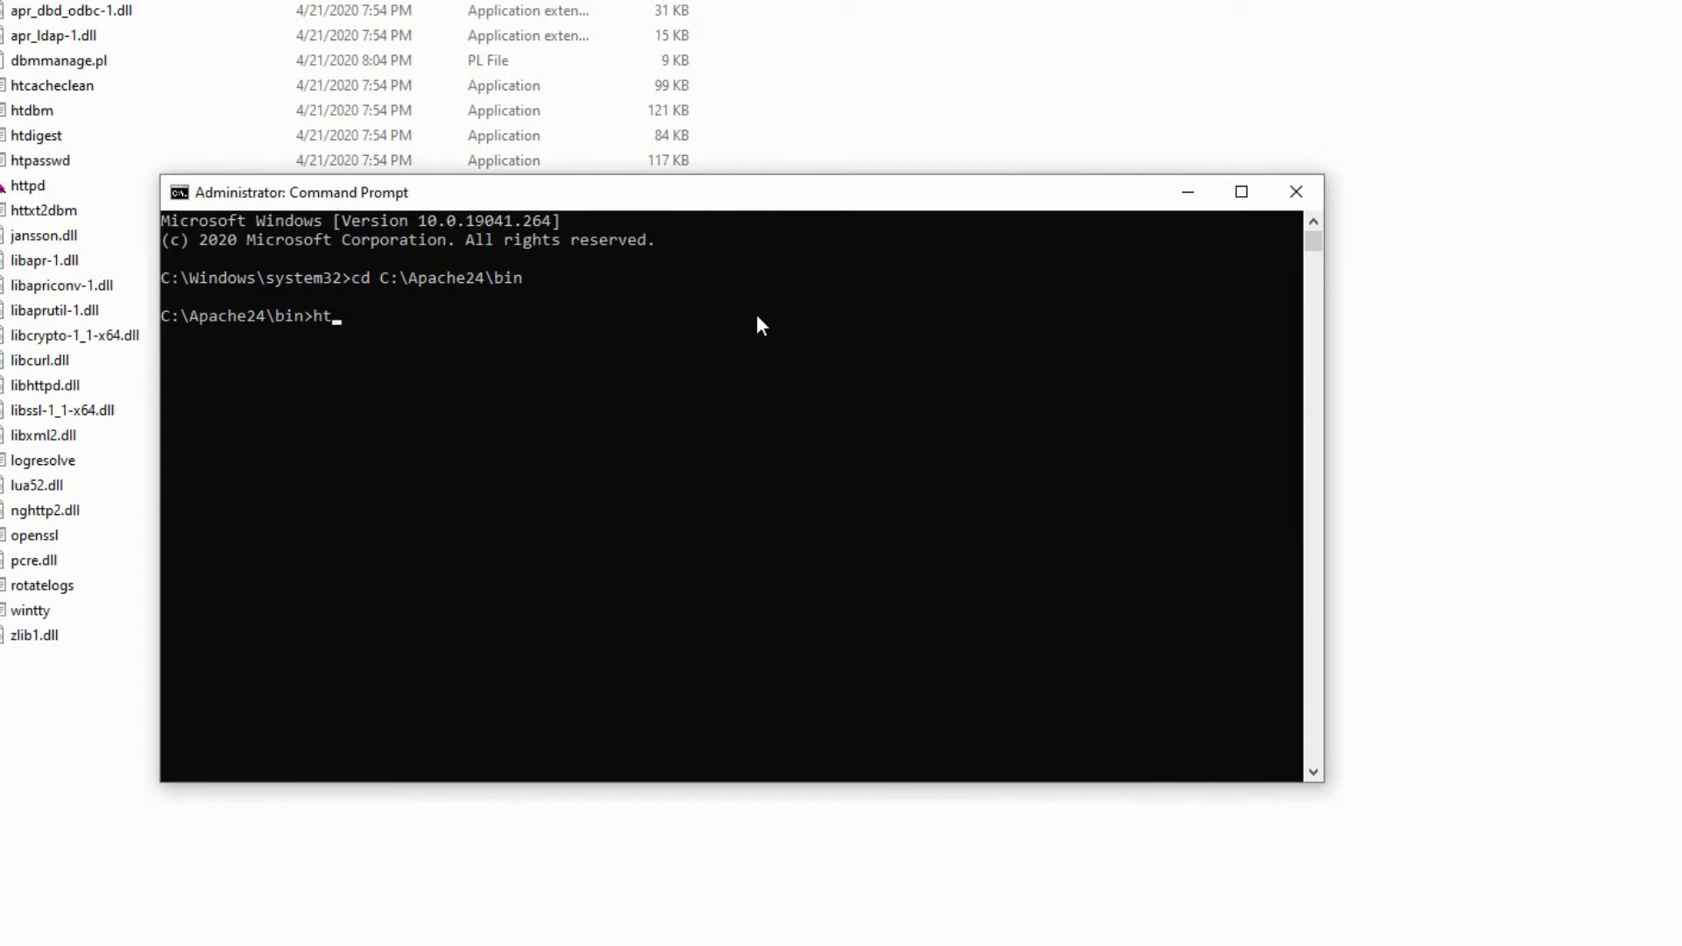
type("tpd -k install")
key("Return")
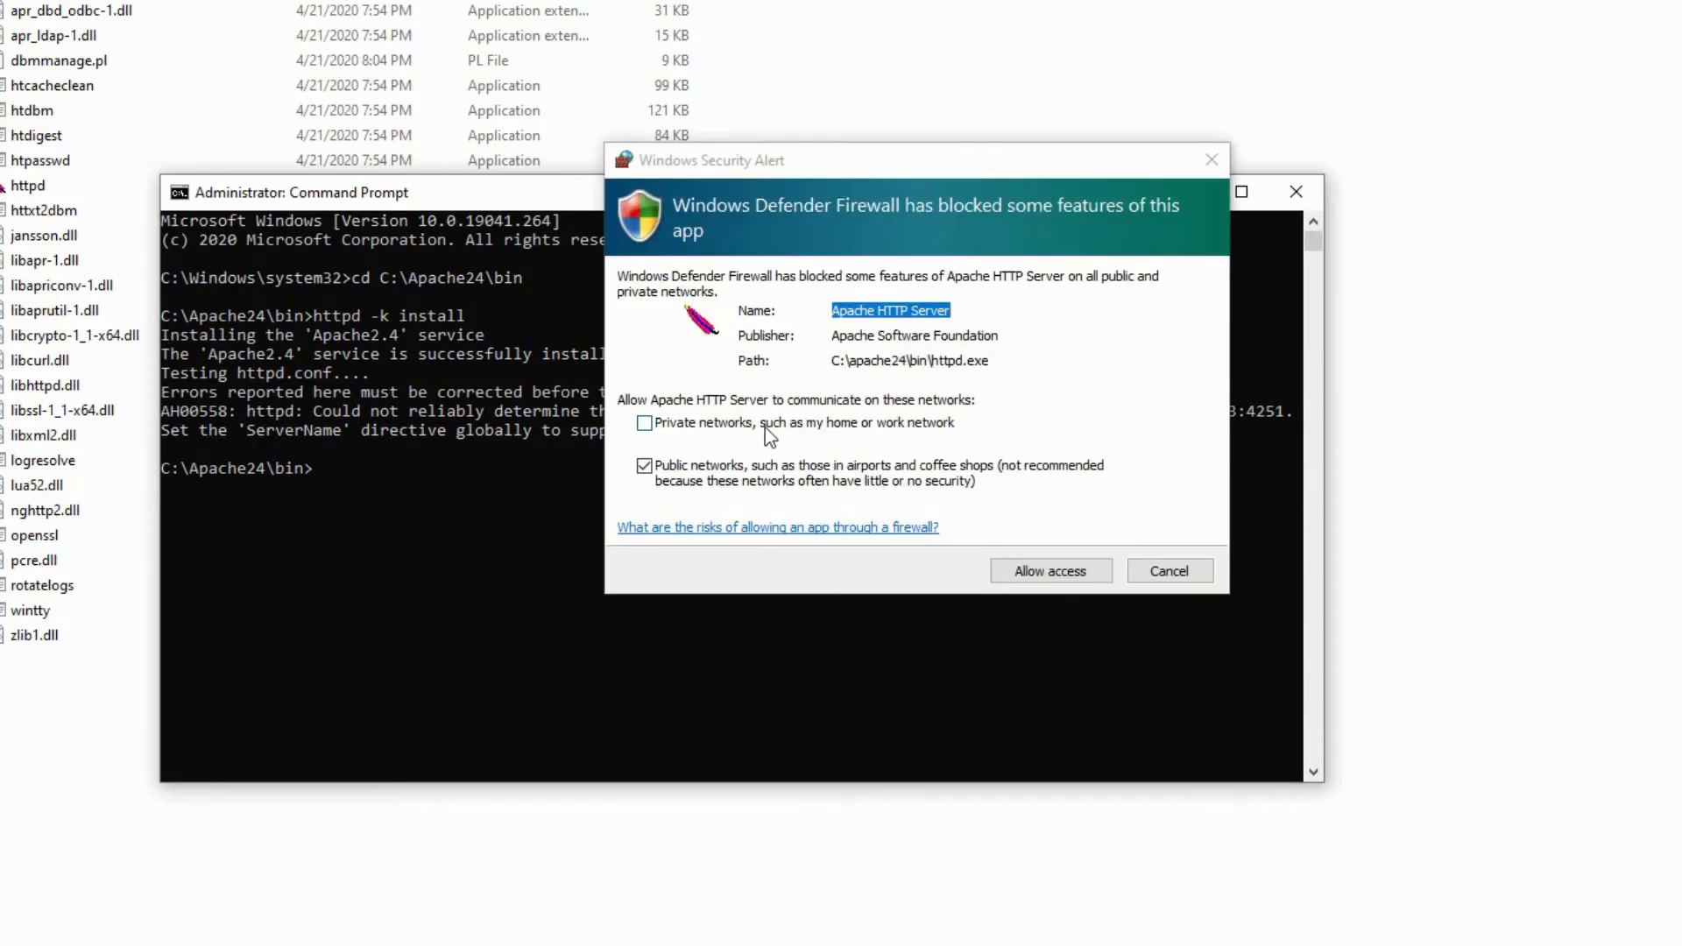
left_click(764, 428)
left_click(1031, 571)
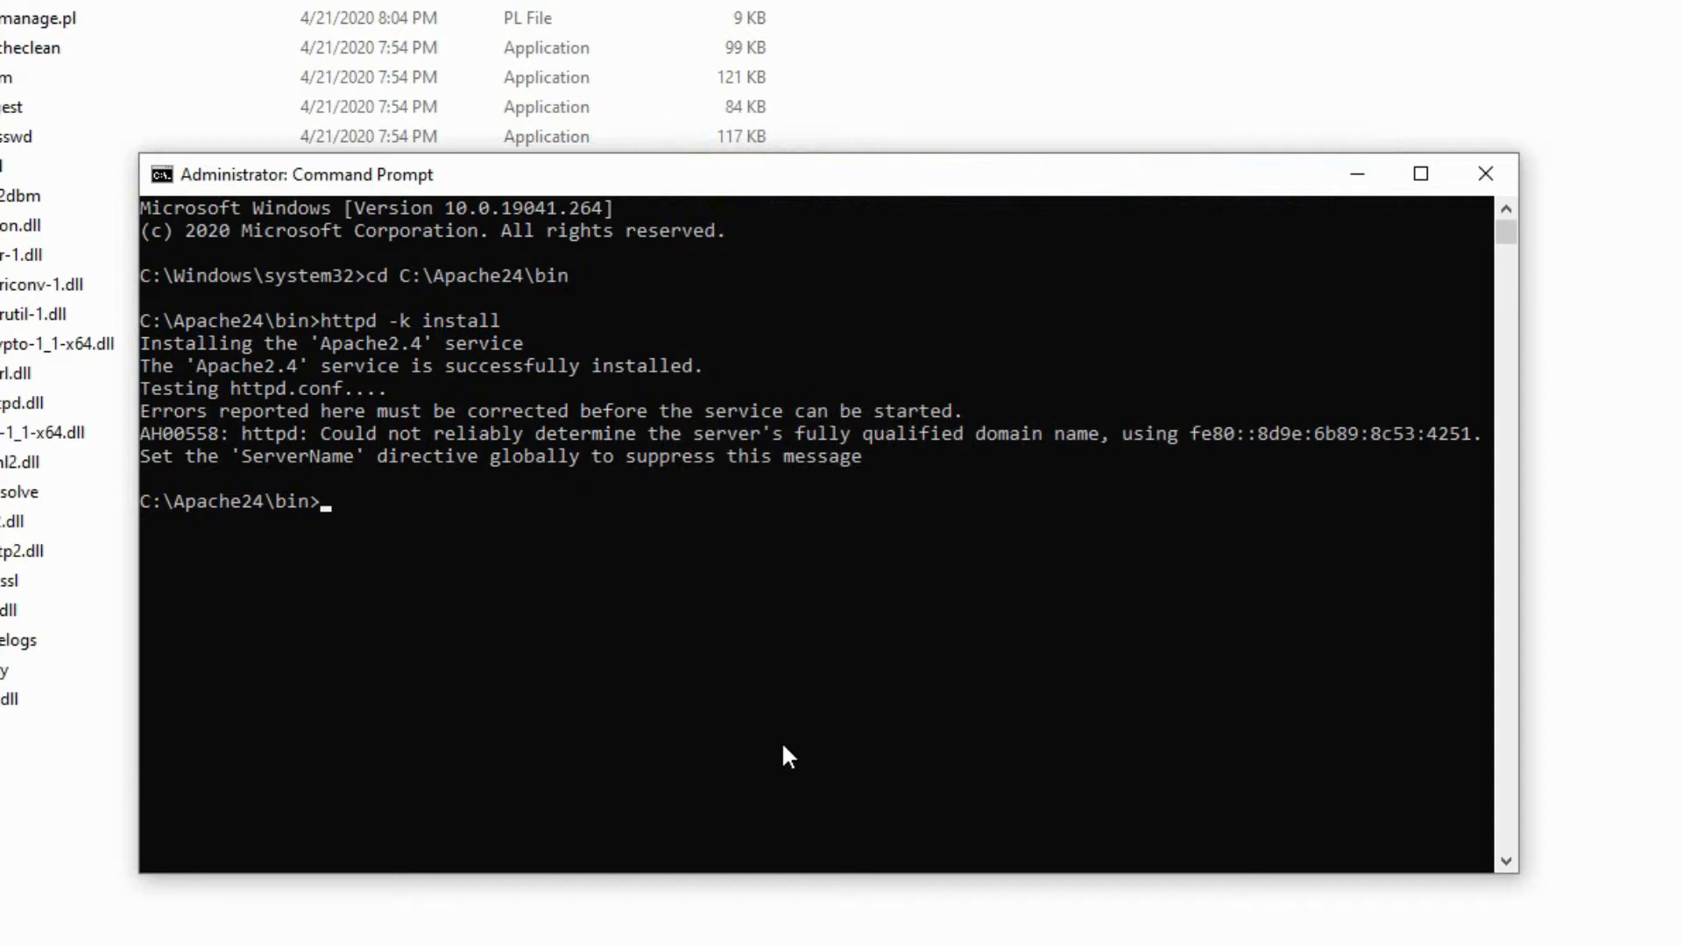
- Test the Apache configuration syntax with httpd -t
type("httpd -t")
key("Return")
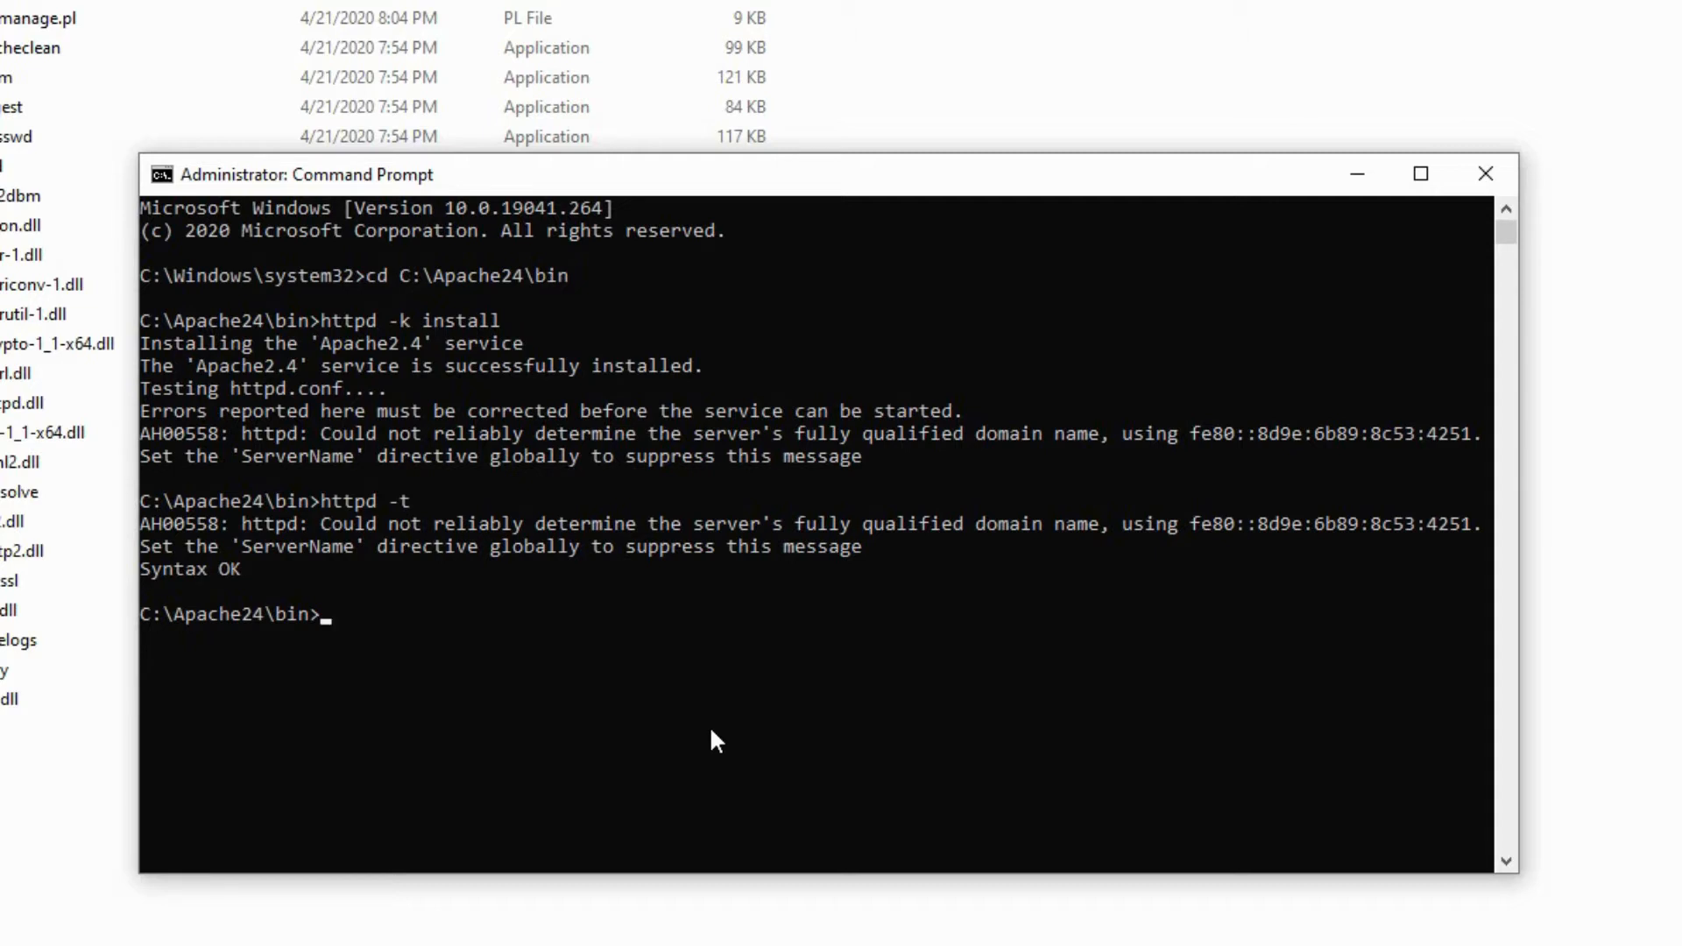
- Start the Apache service with httpd -k start
type("httpd -k start")
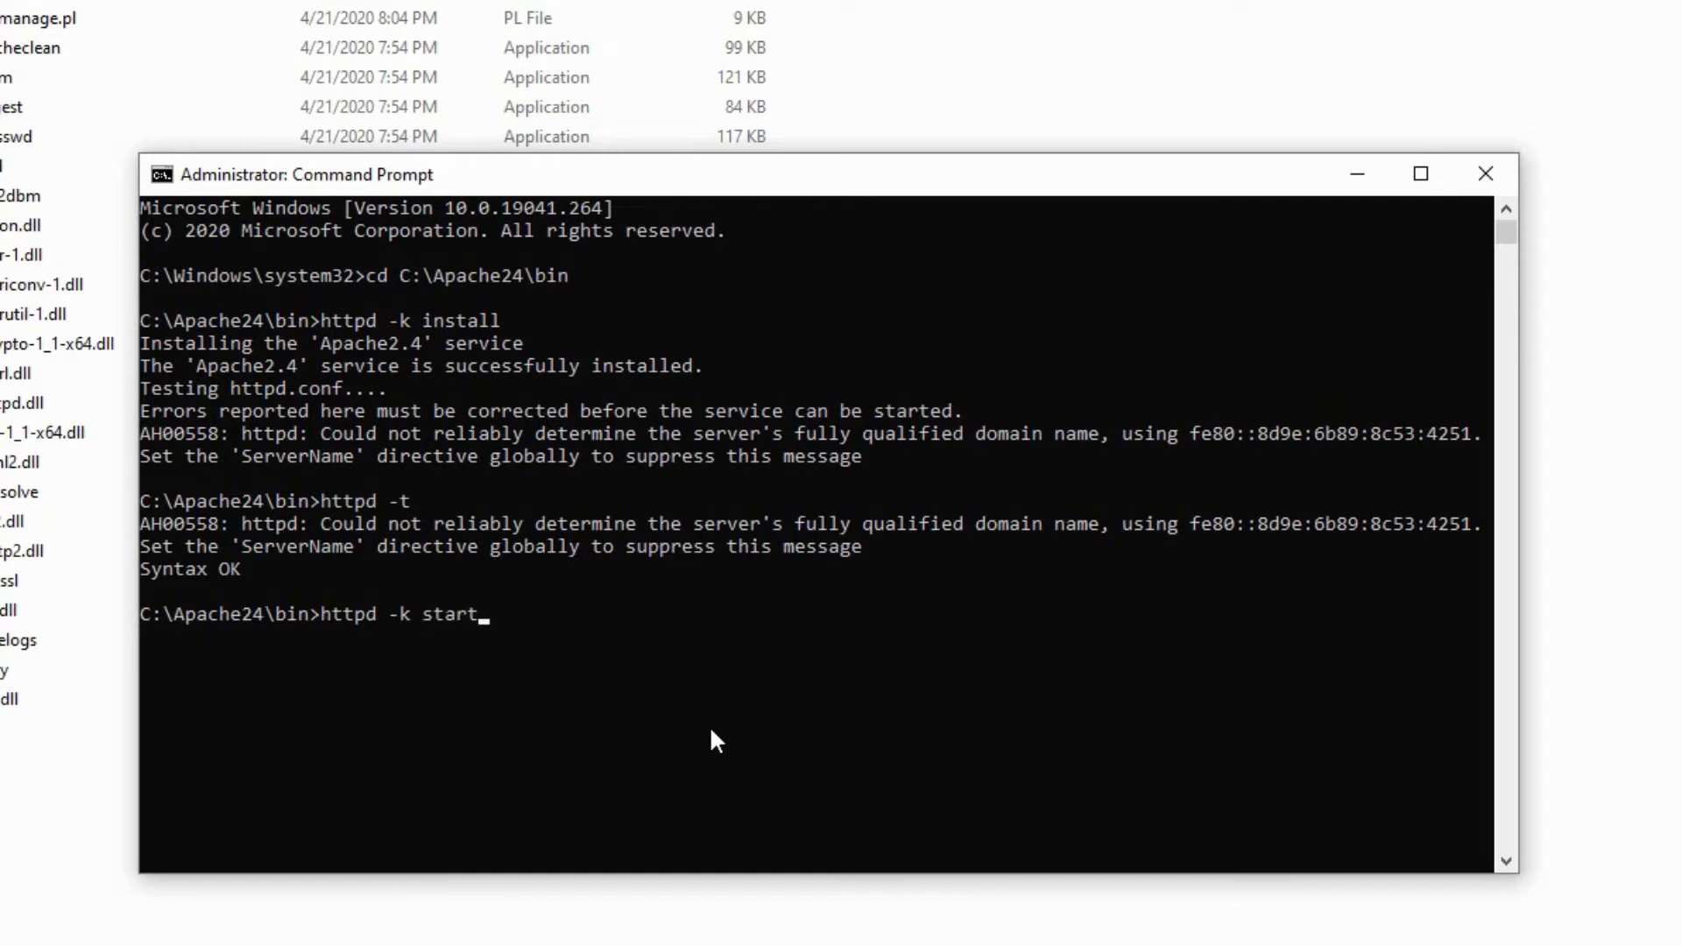
key("Return")
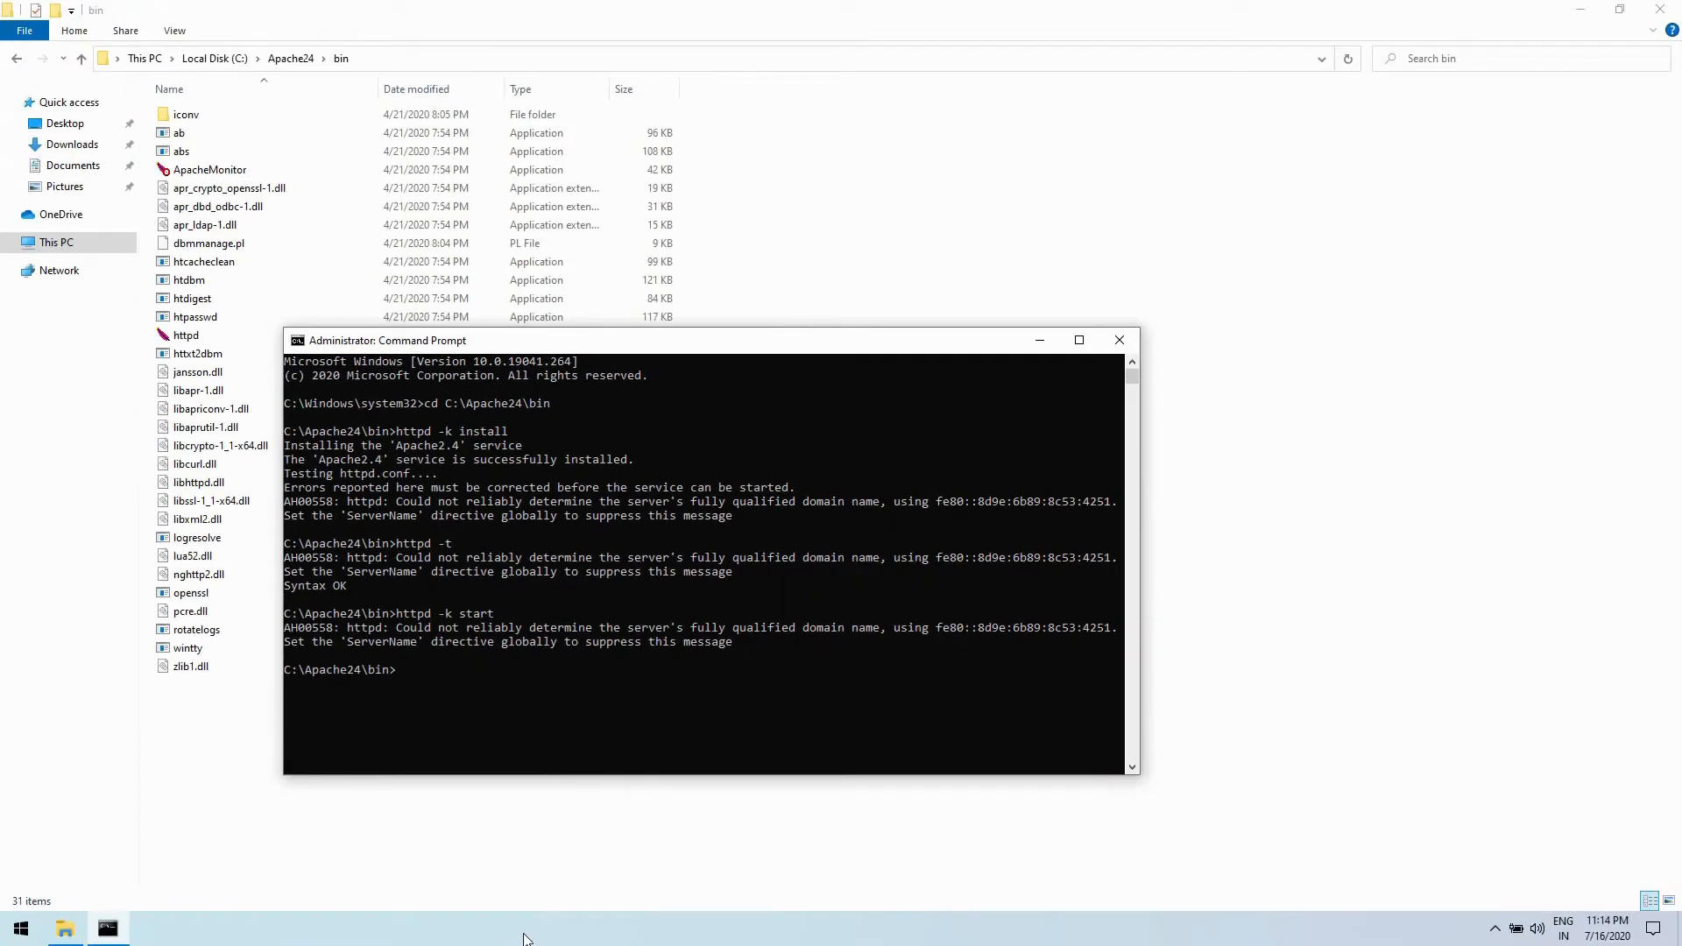
- Open Task Manager and check the status of the Apache2.4 service in the services list
right_click(527, 940)
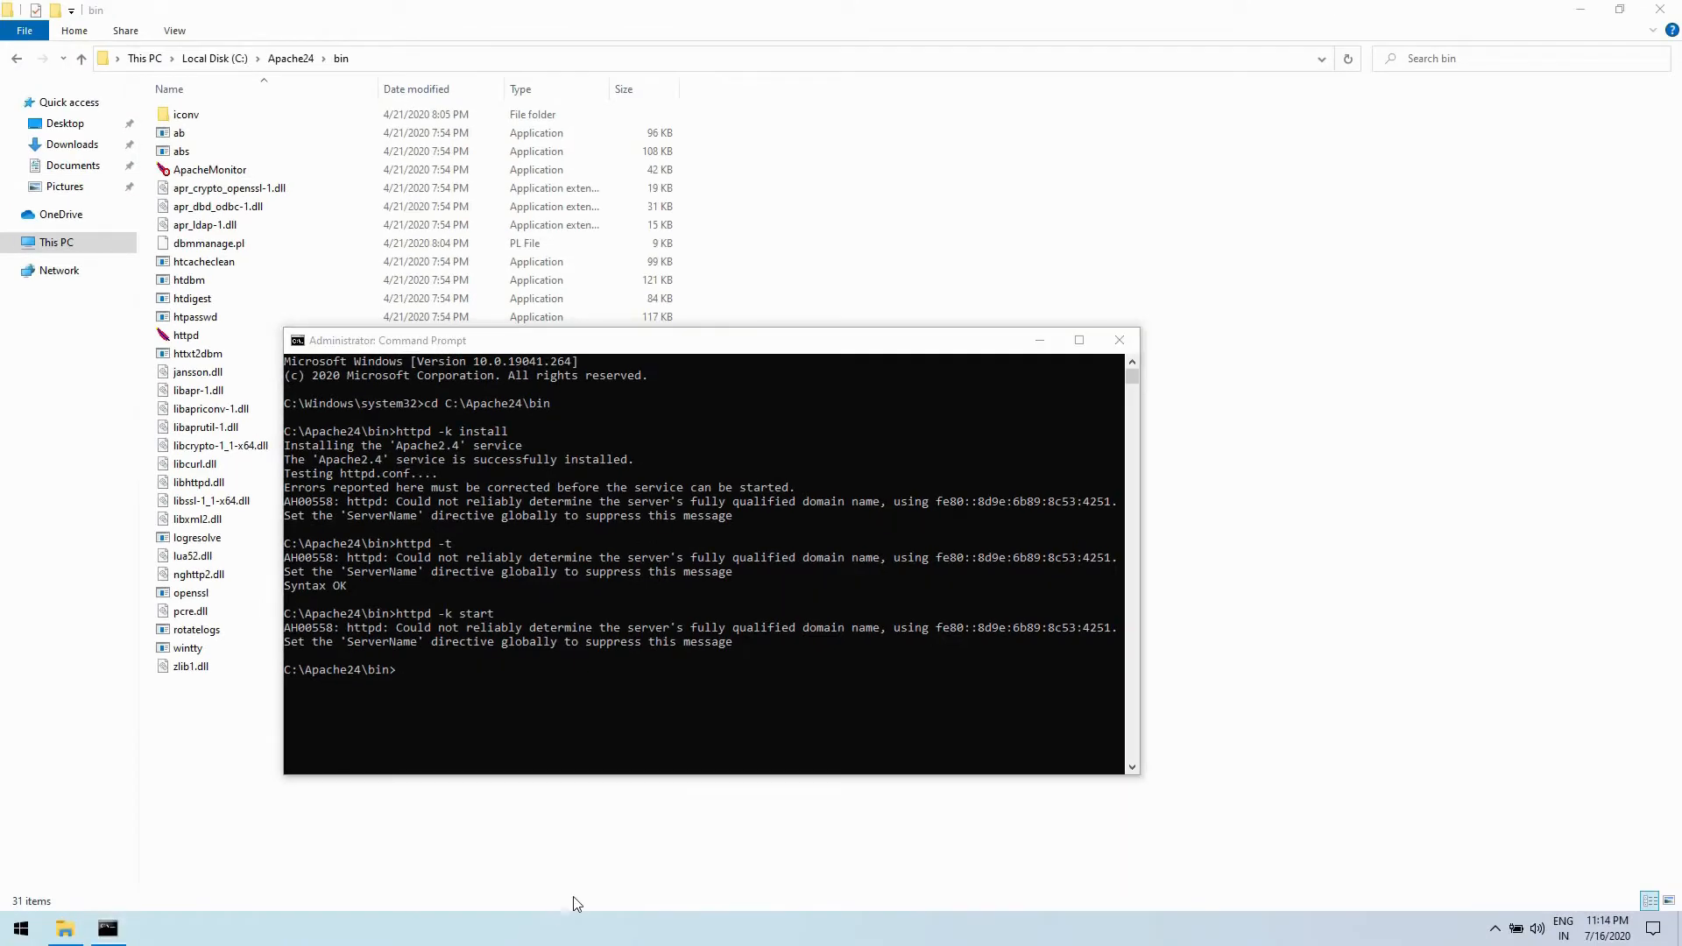
left_click(587, 846)
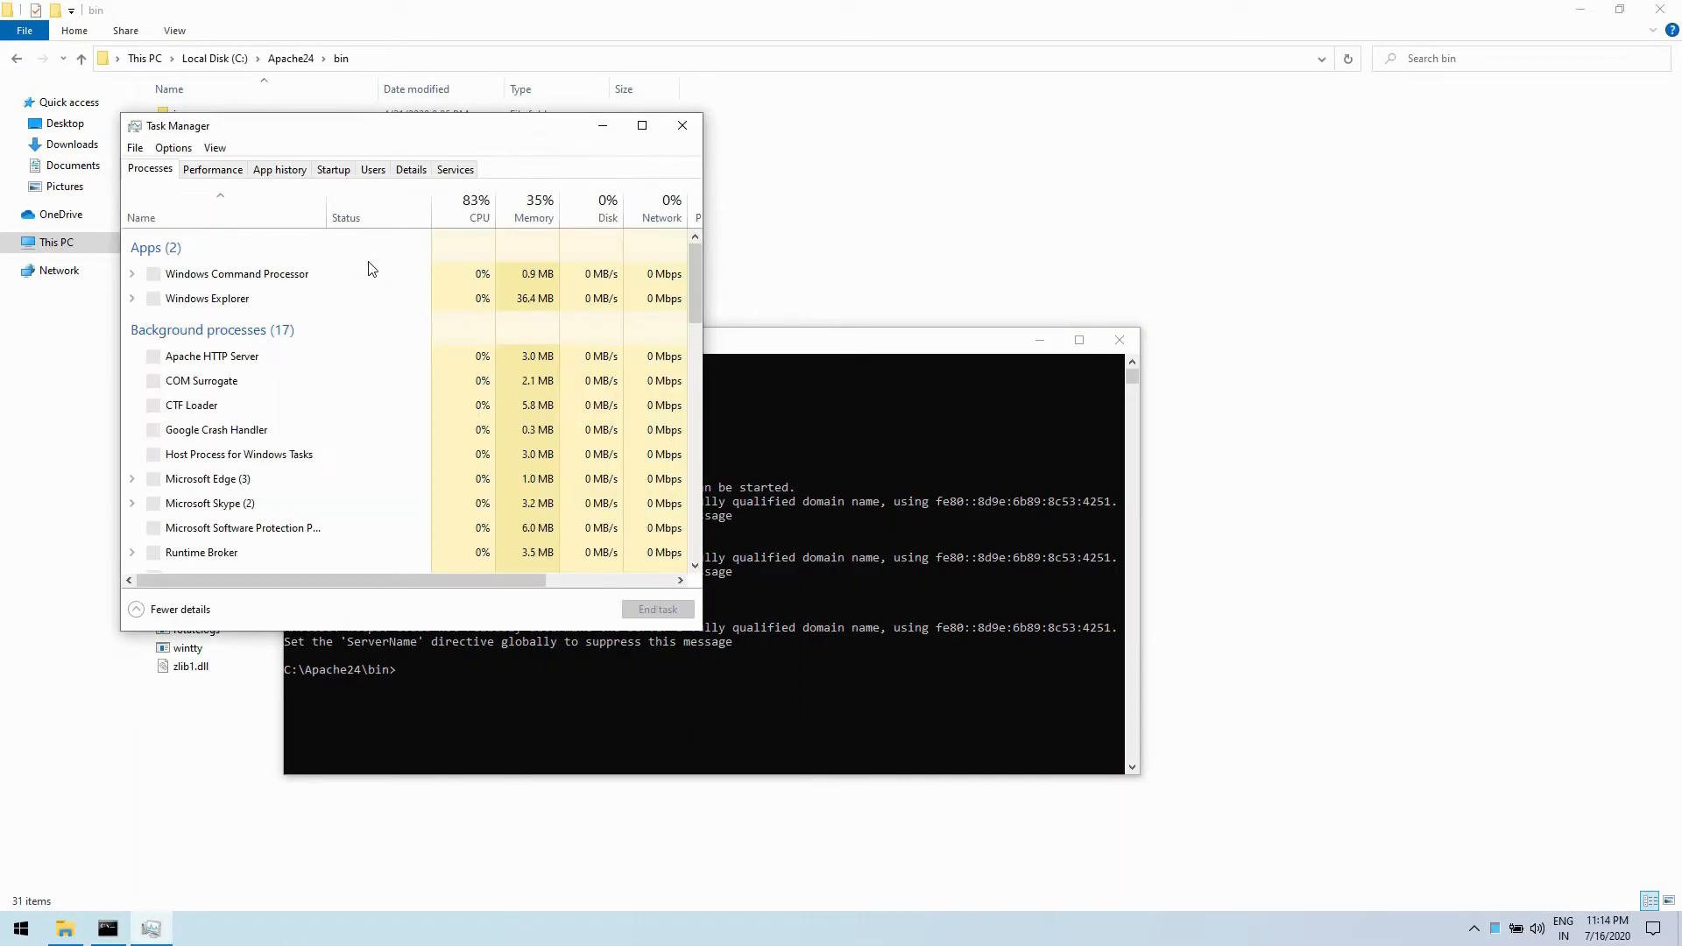
left_click(449, 172)
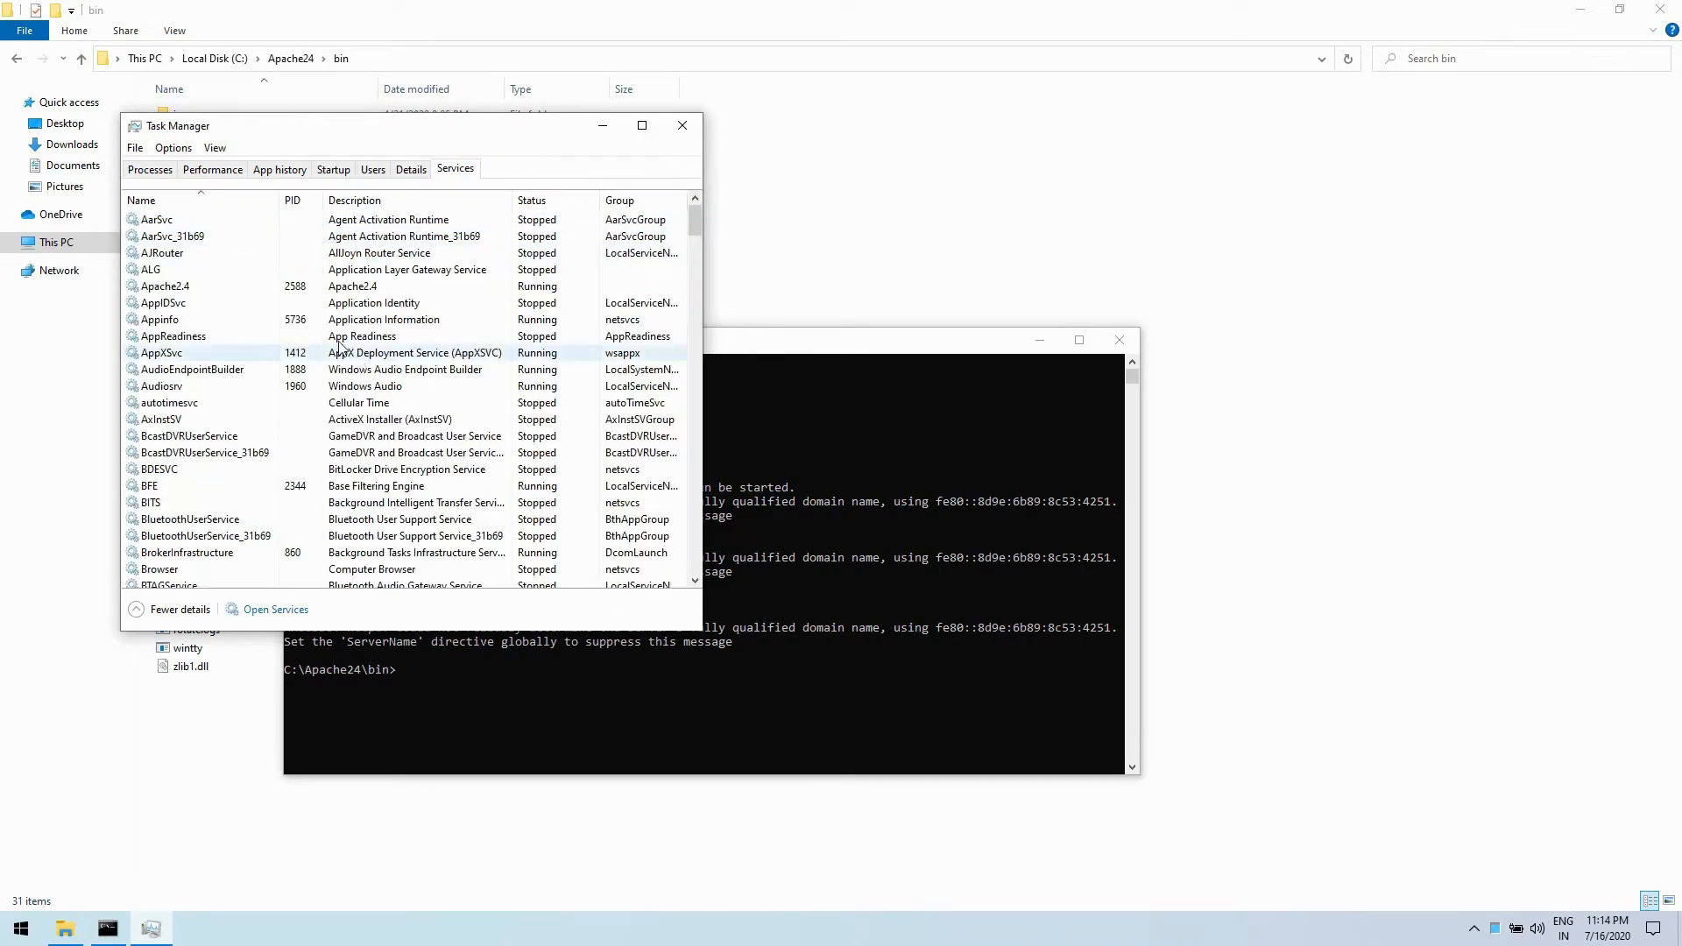
left_click(208, 288)
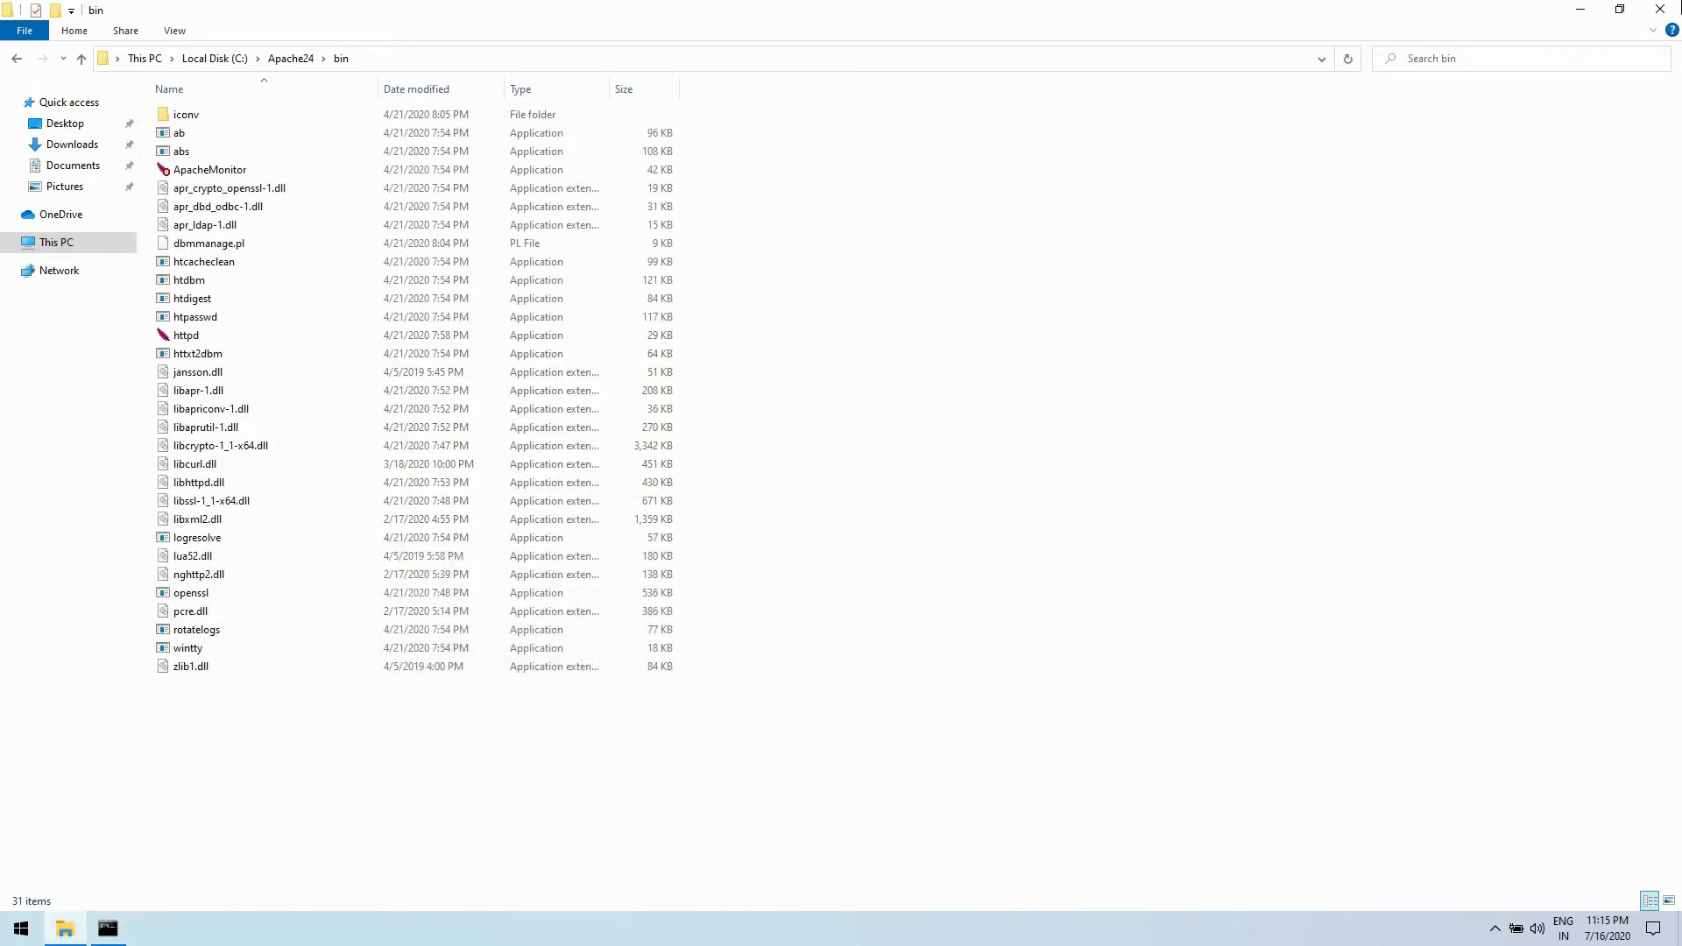
- Close the bin folder window and load localhost in Google Chrome to test the Apache server
left_click(1666, 7)
double_click(22, 294)
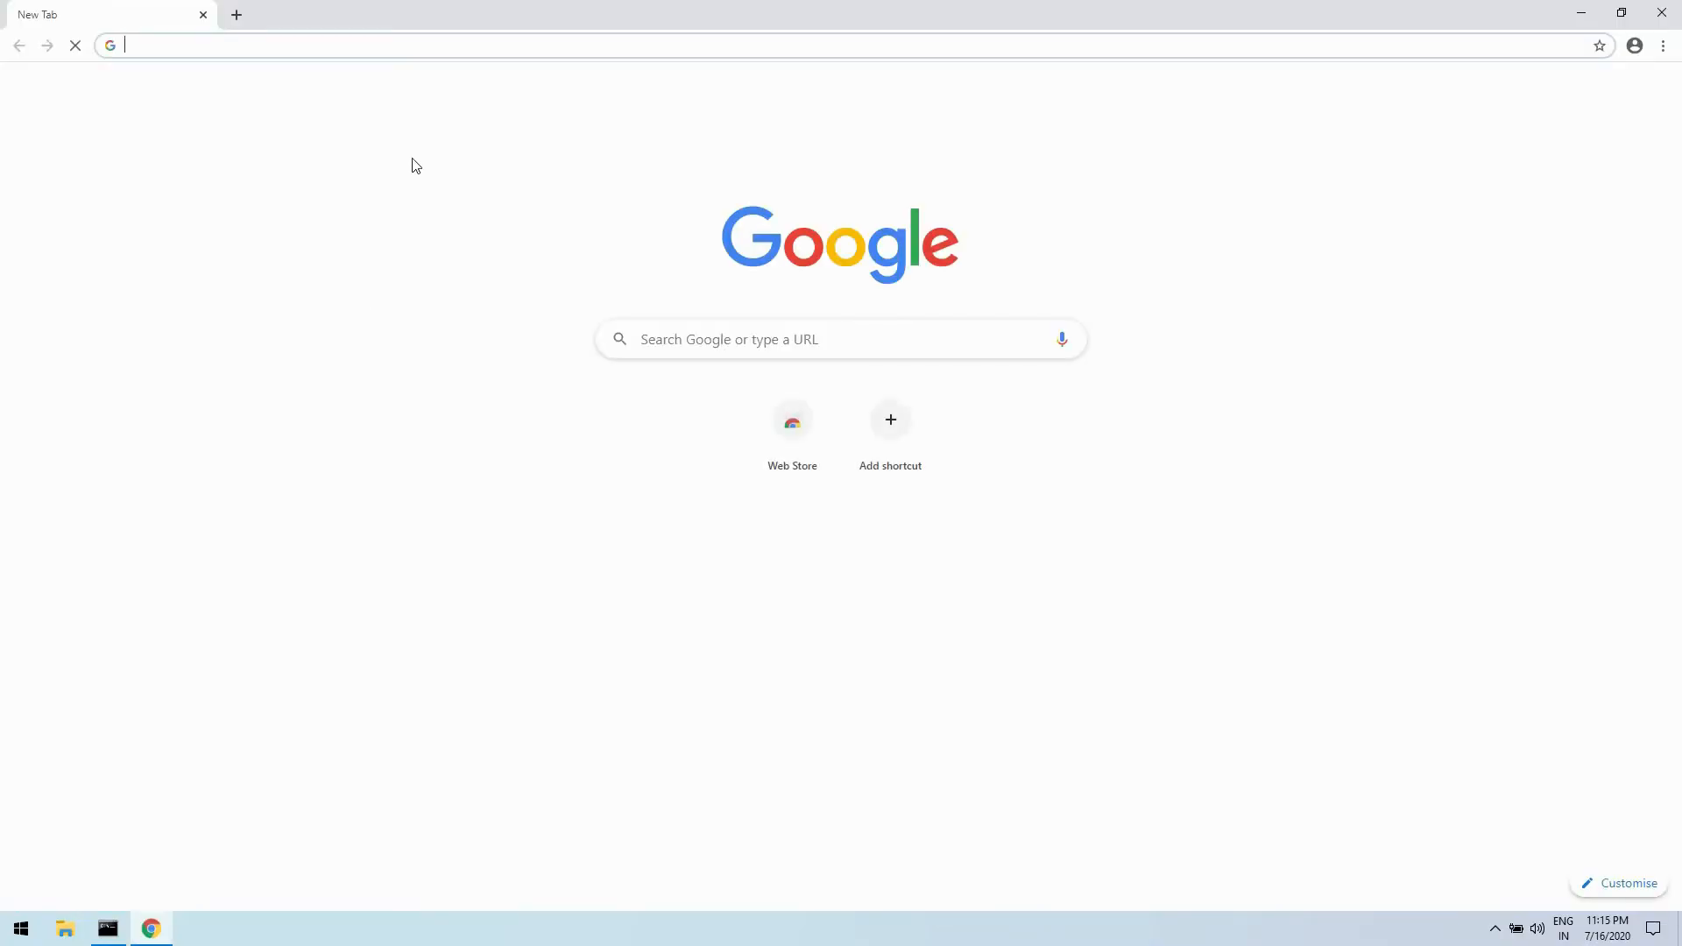
type("localhost")
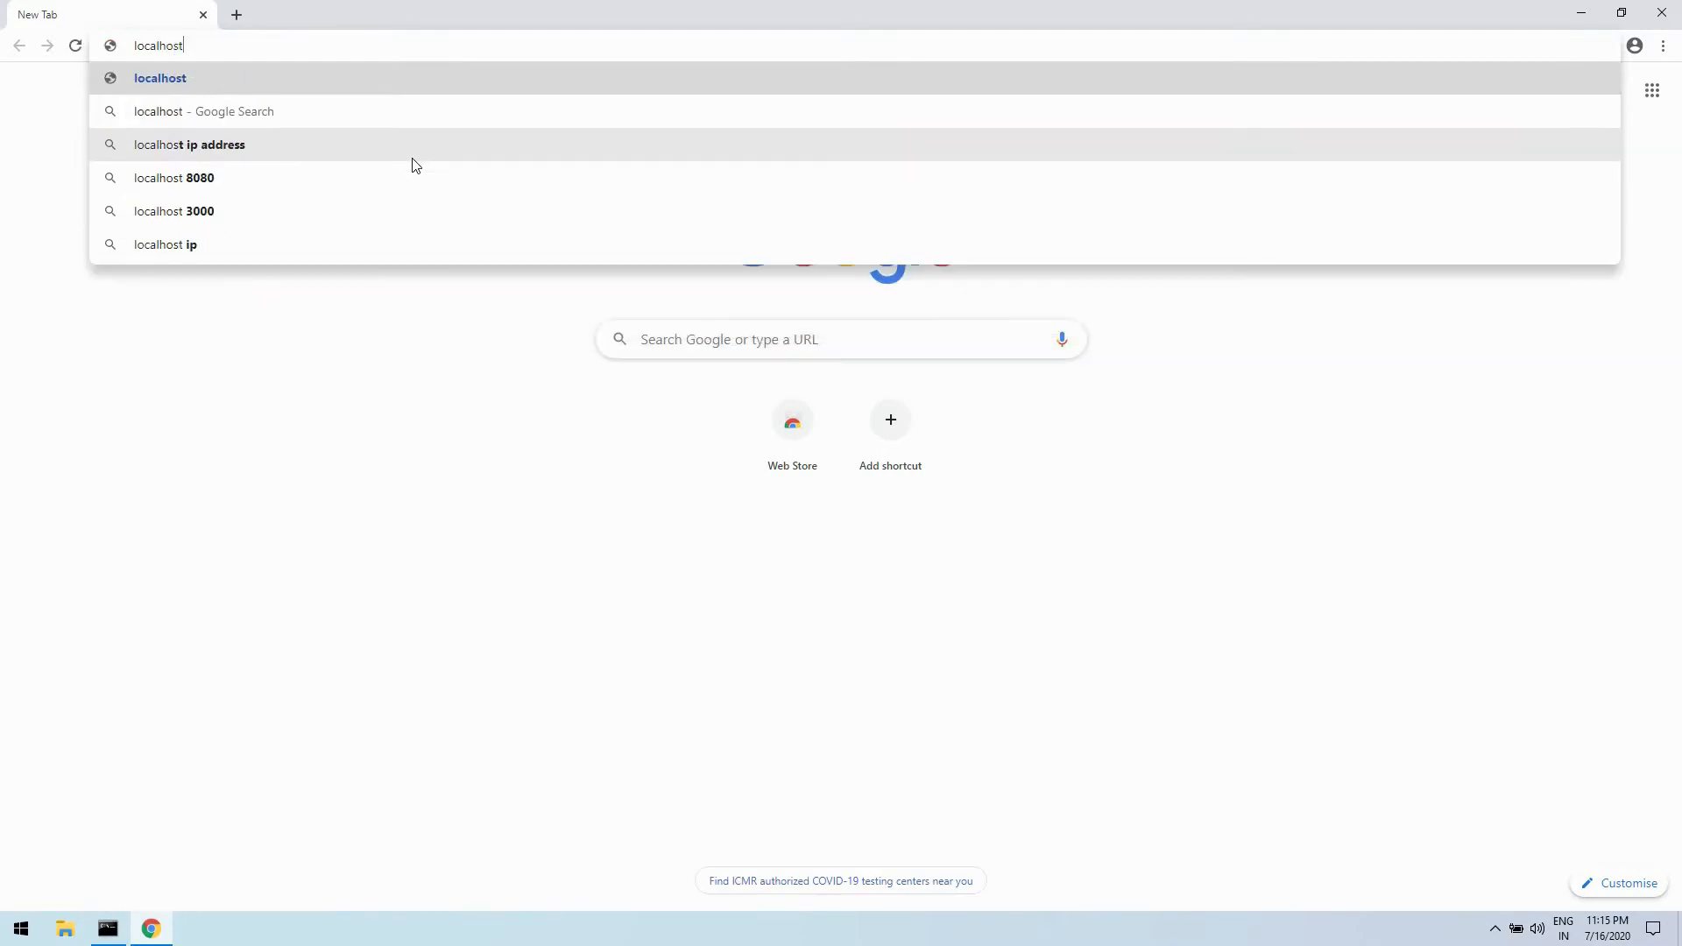
key("Return")
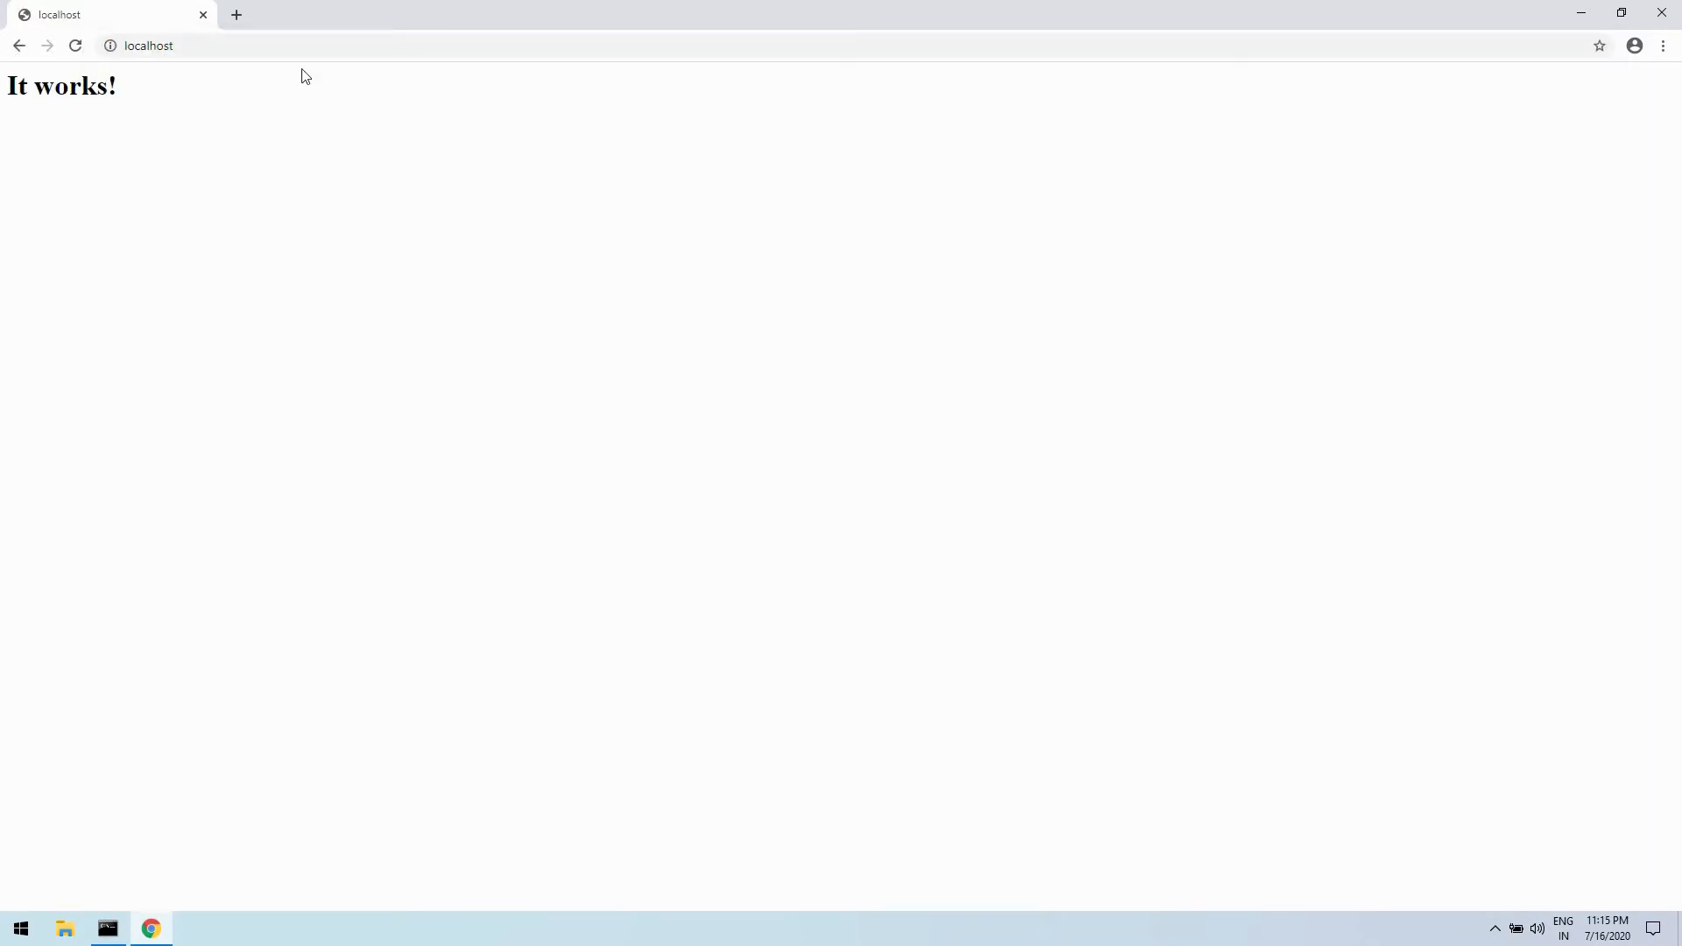
- Switch to Command Prompt and run ipconfig /all to look up the machine's IPv4 address
left_click(108, 929)
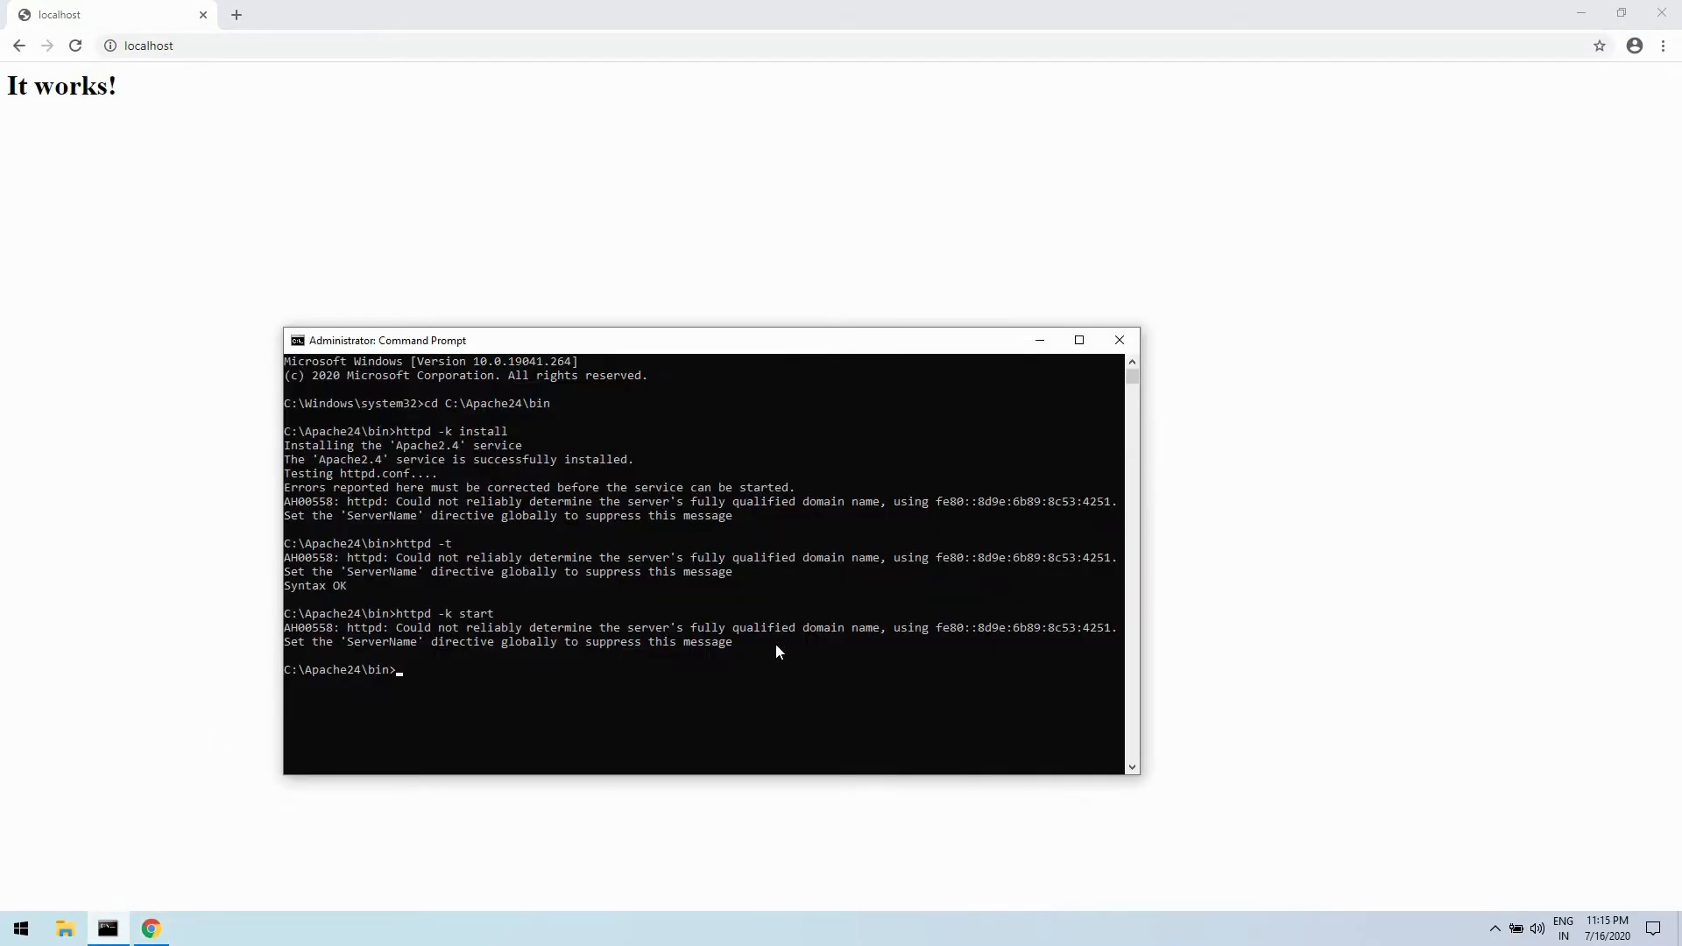
type("ipconfig /all")
key("Return")
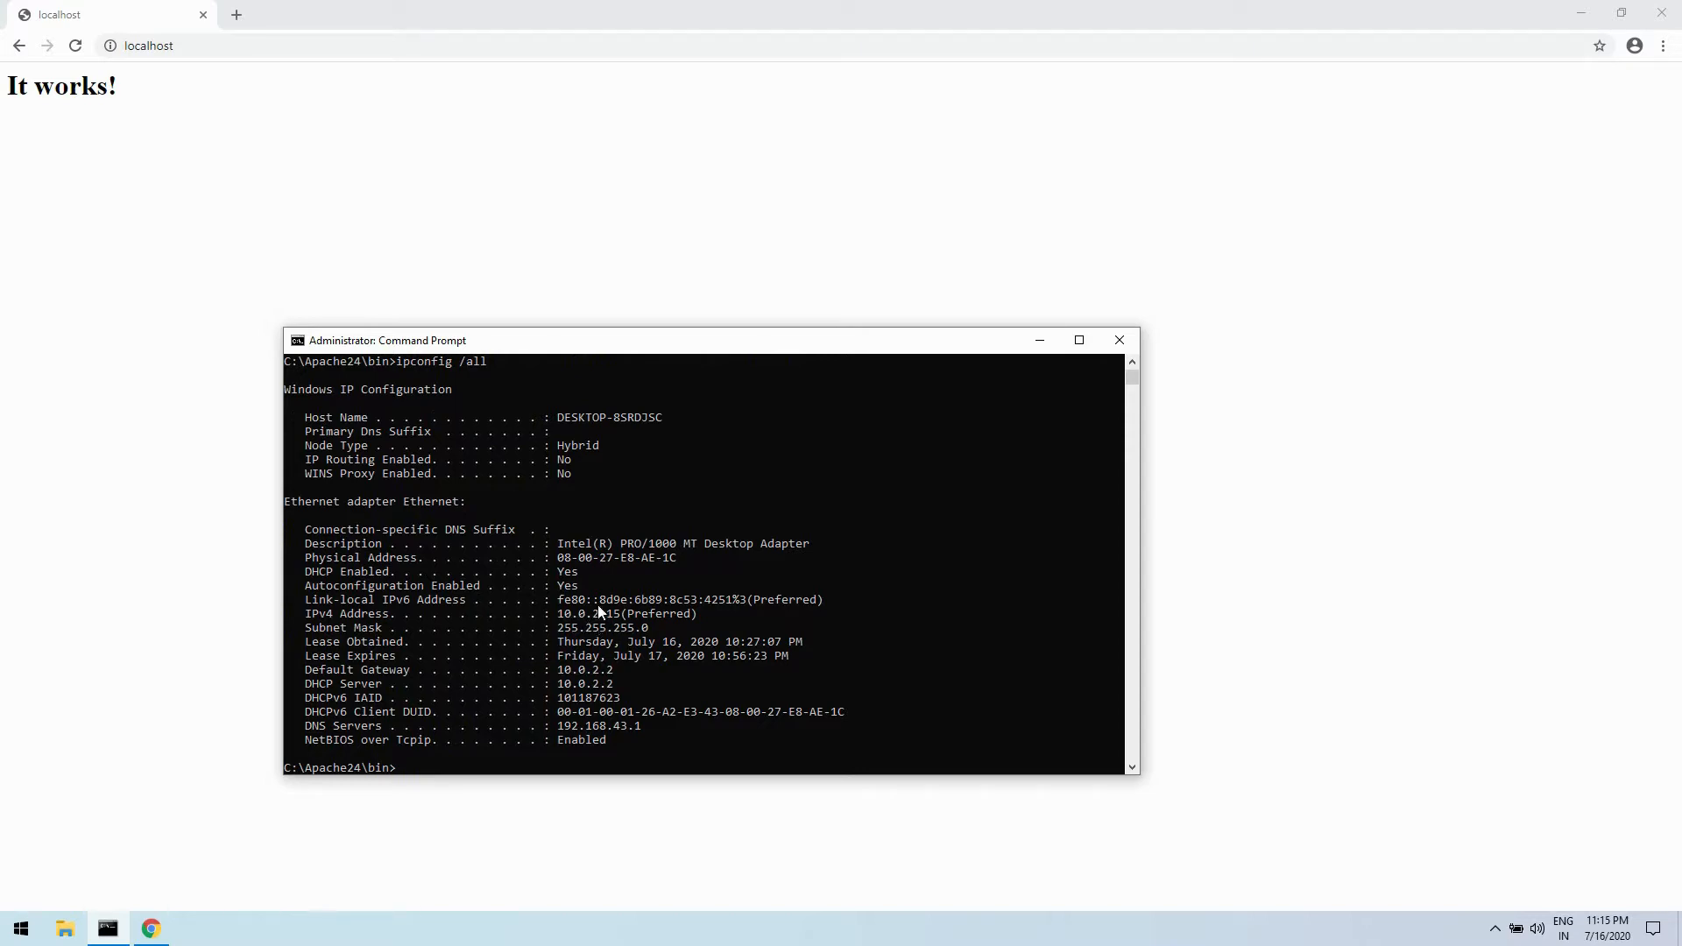
- Switch to Chrome and load the server's page by its IP address, 10.0.2.15
left_click(140, 46)
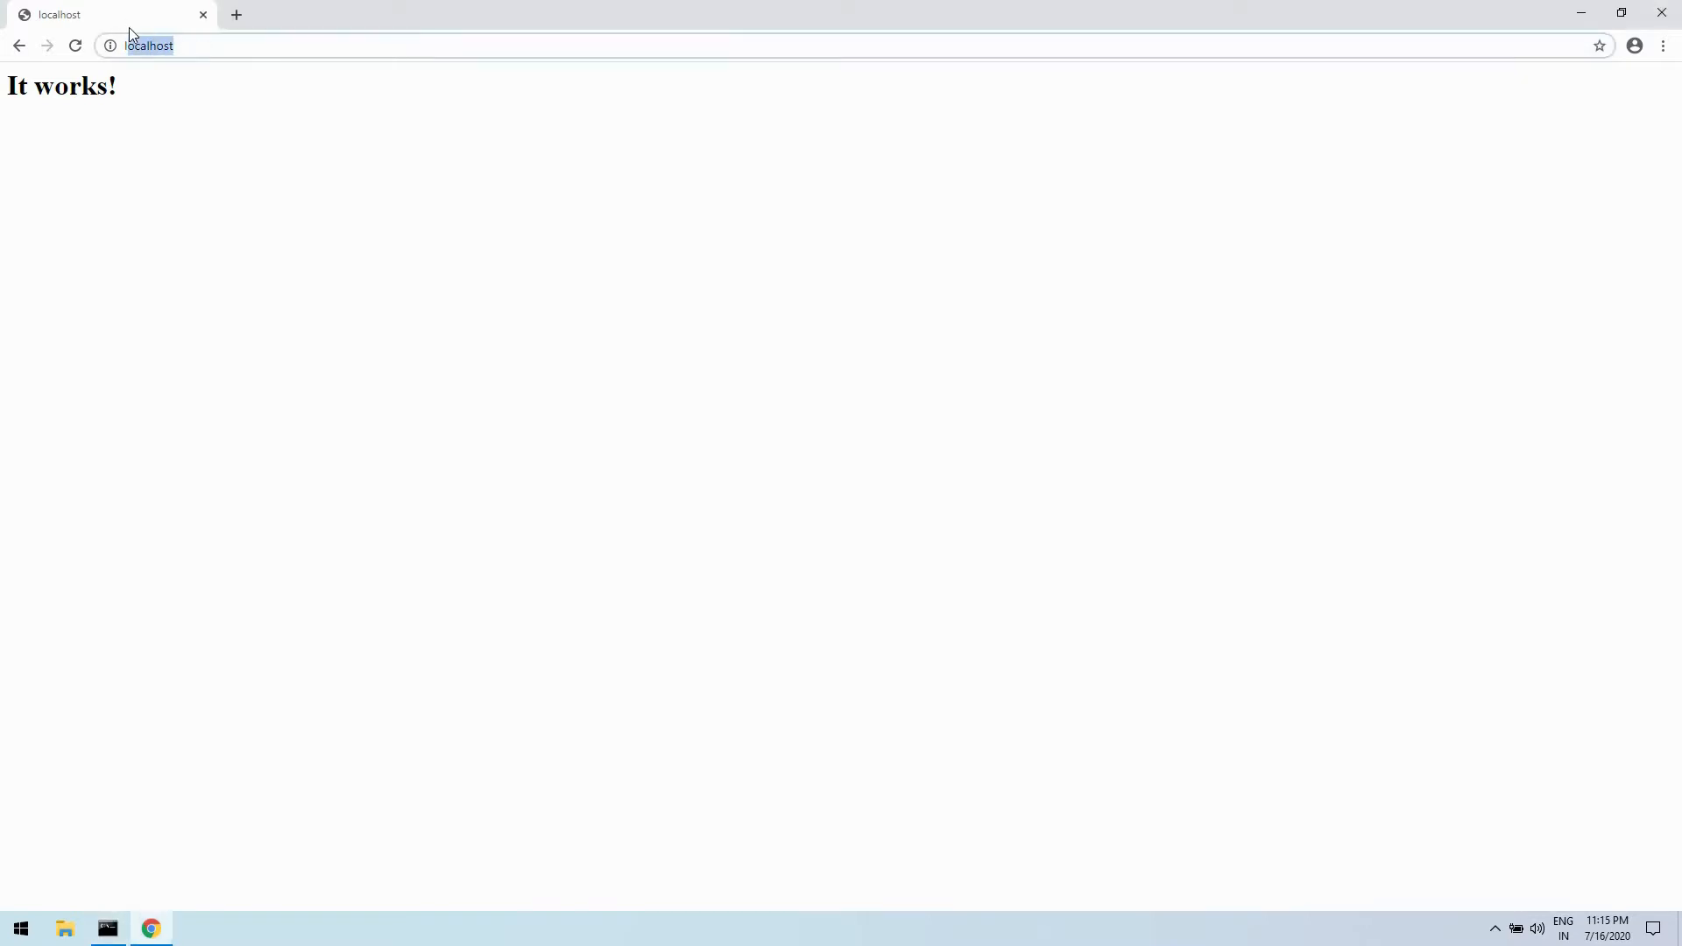
key("BackSpace")
type("10")
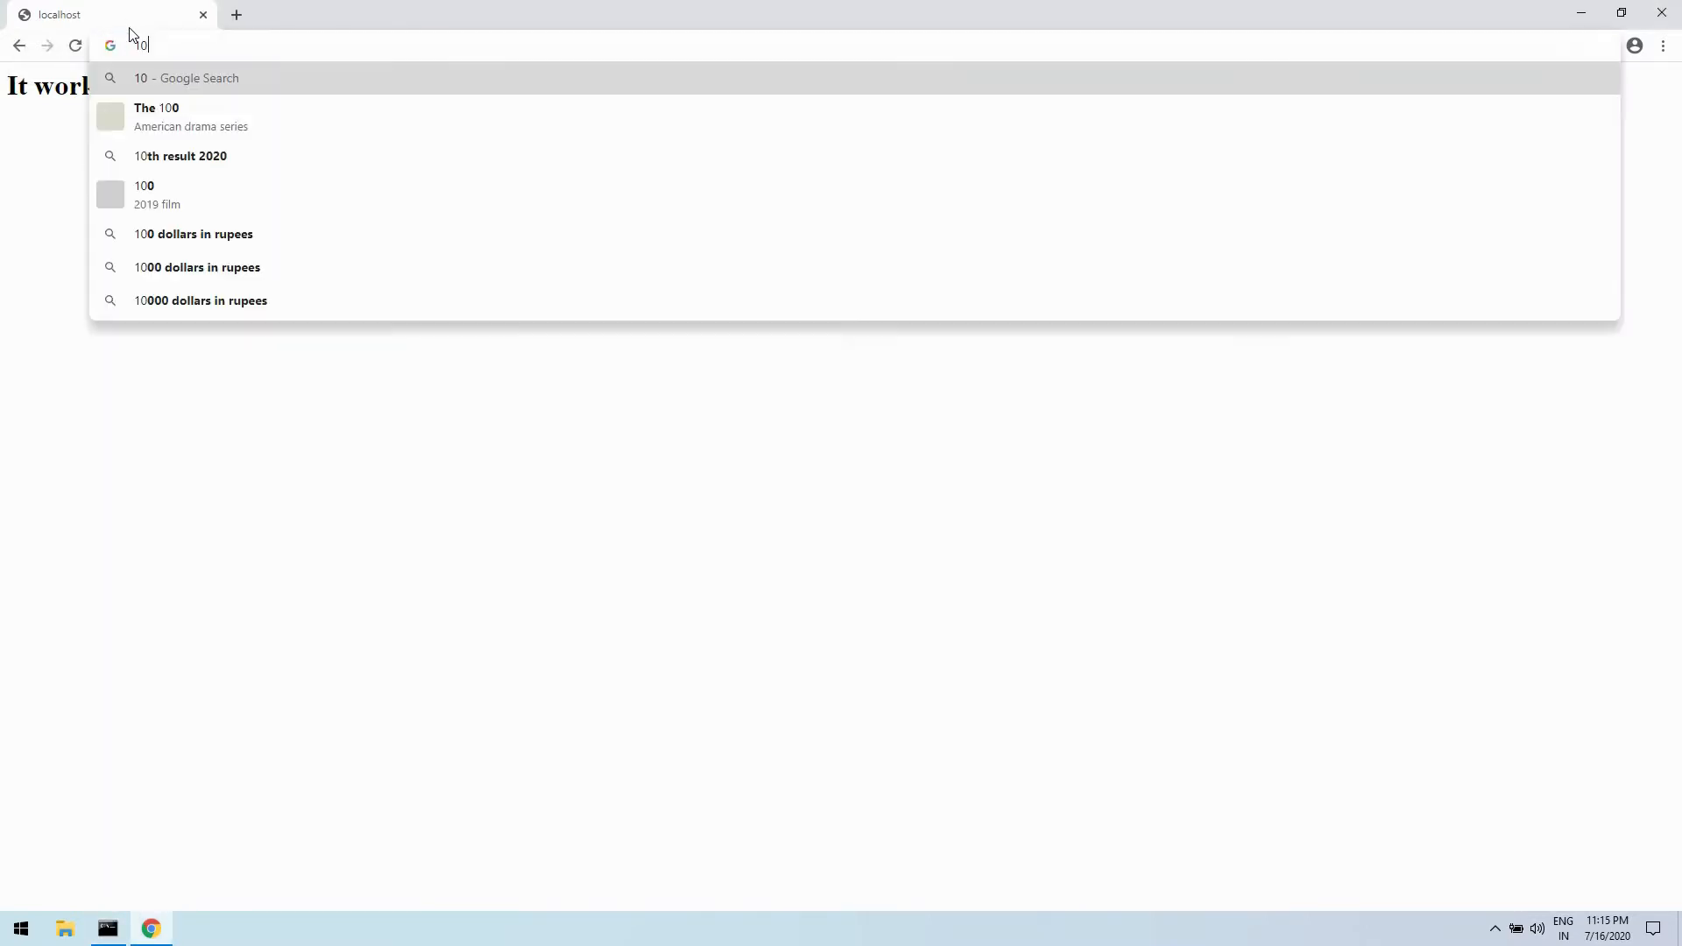
type(".0.2.15")
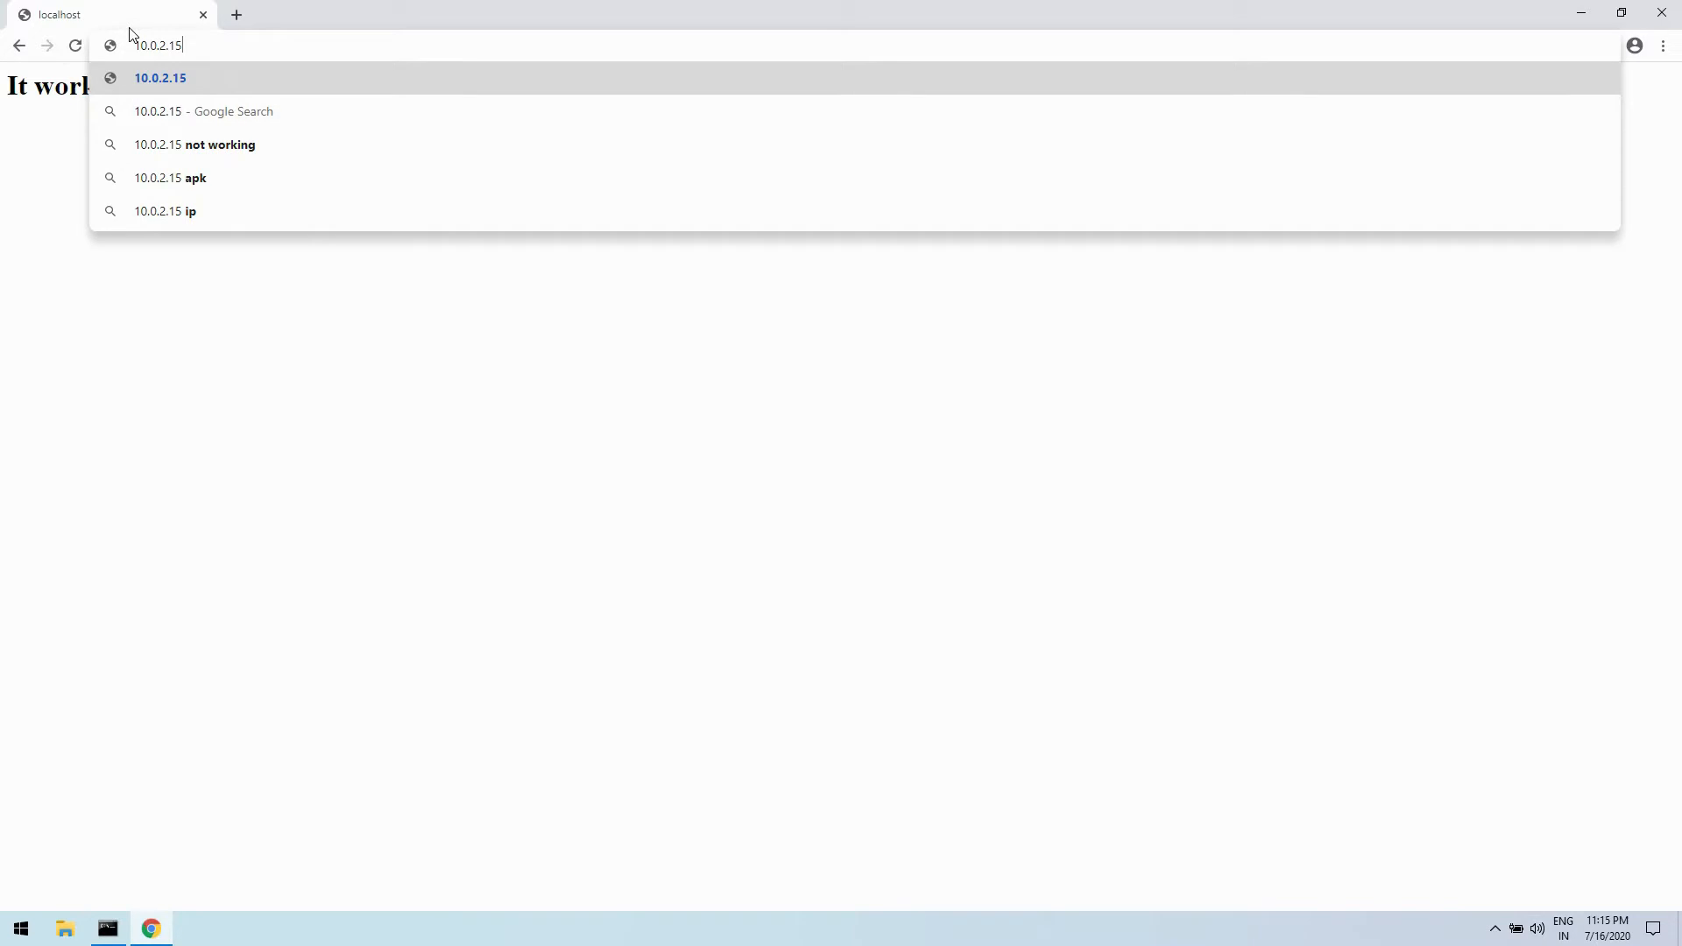
key("Return")
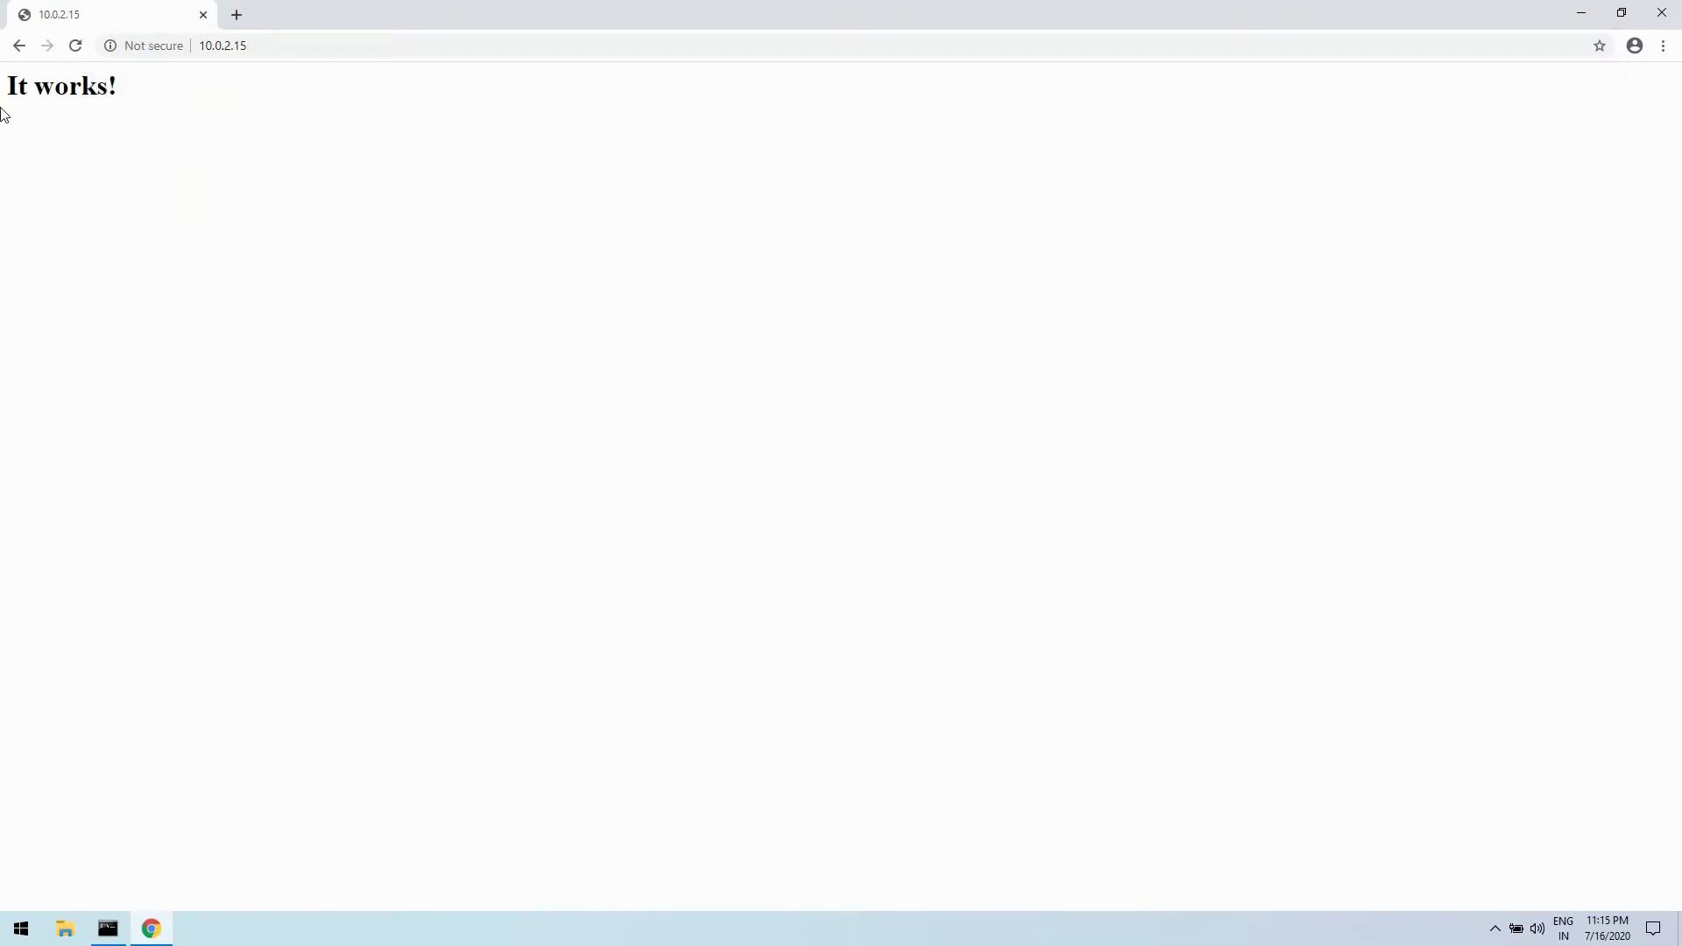
left_click_drag(3, 112, 168, 213)
left_click(169, 213)
- Minimize the browser and Command Prompt windows and open the folder C:\Apache24\htdocs in File Explorer
left_click(1581, 13)
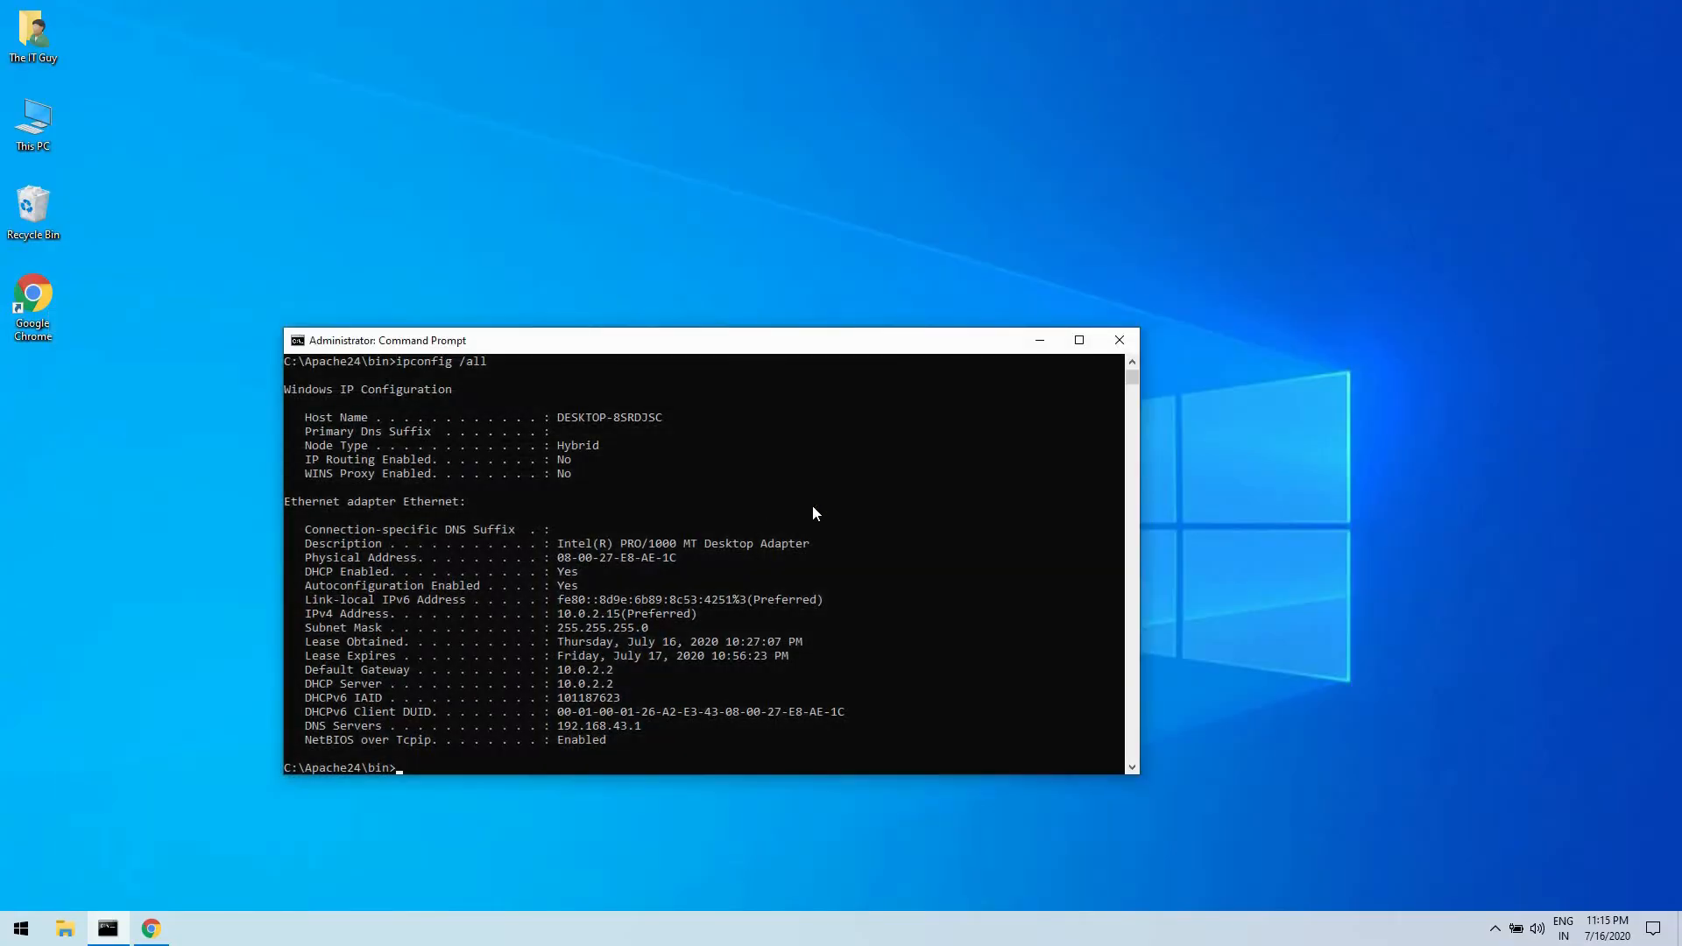
left_click(1040, 340)
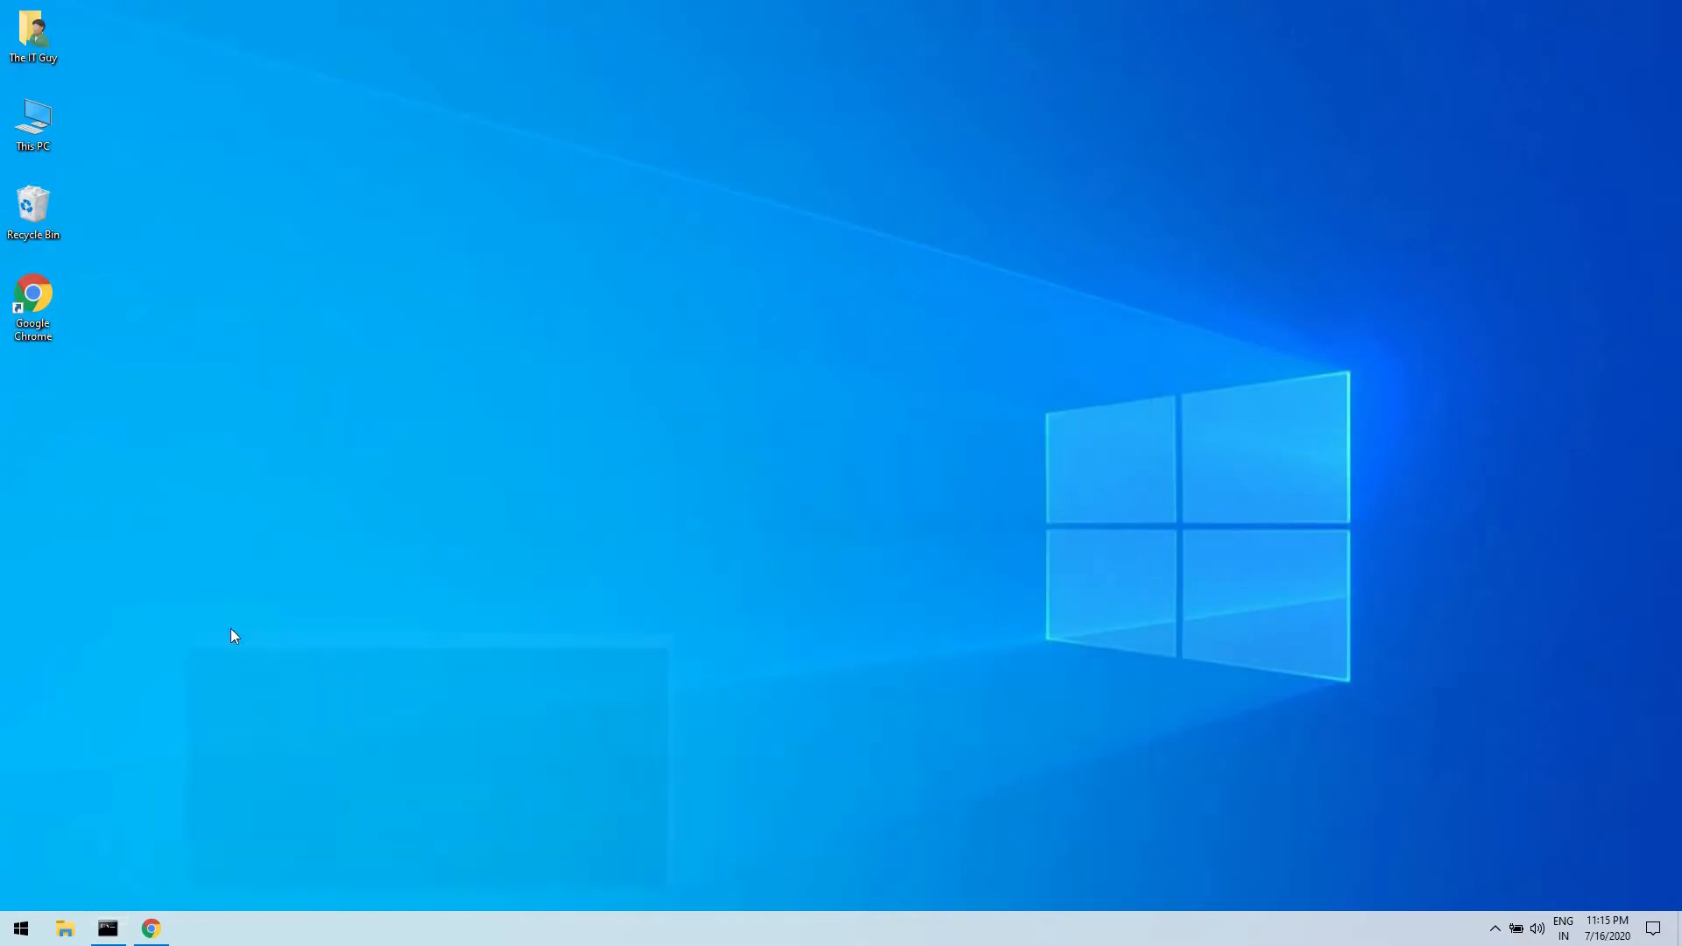
left_click(65, 929)
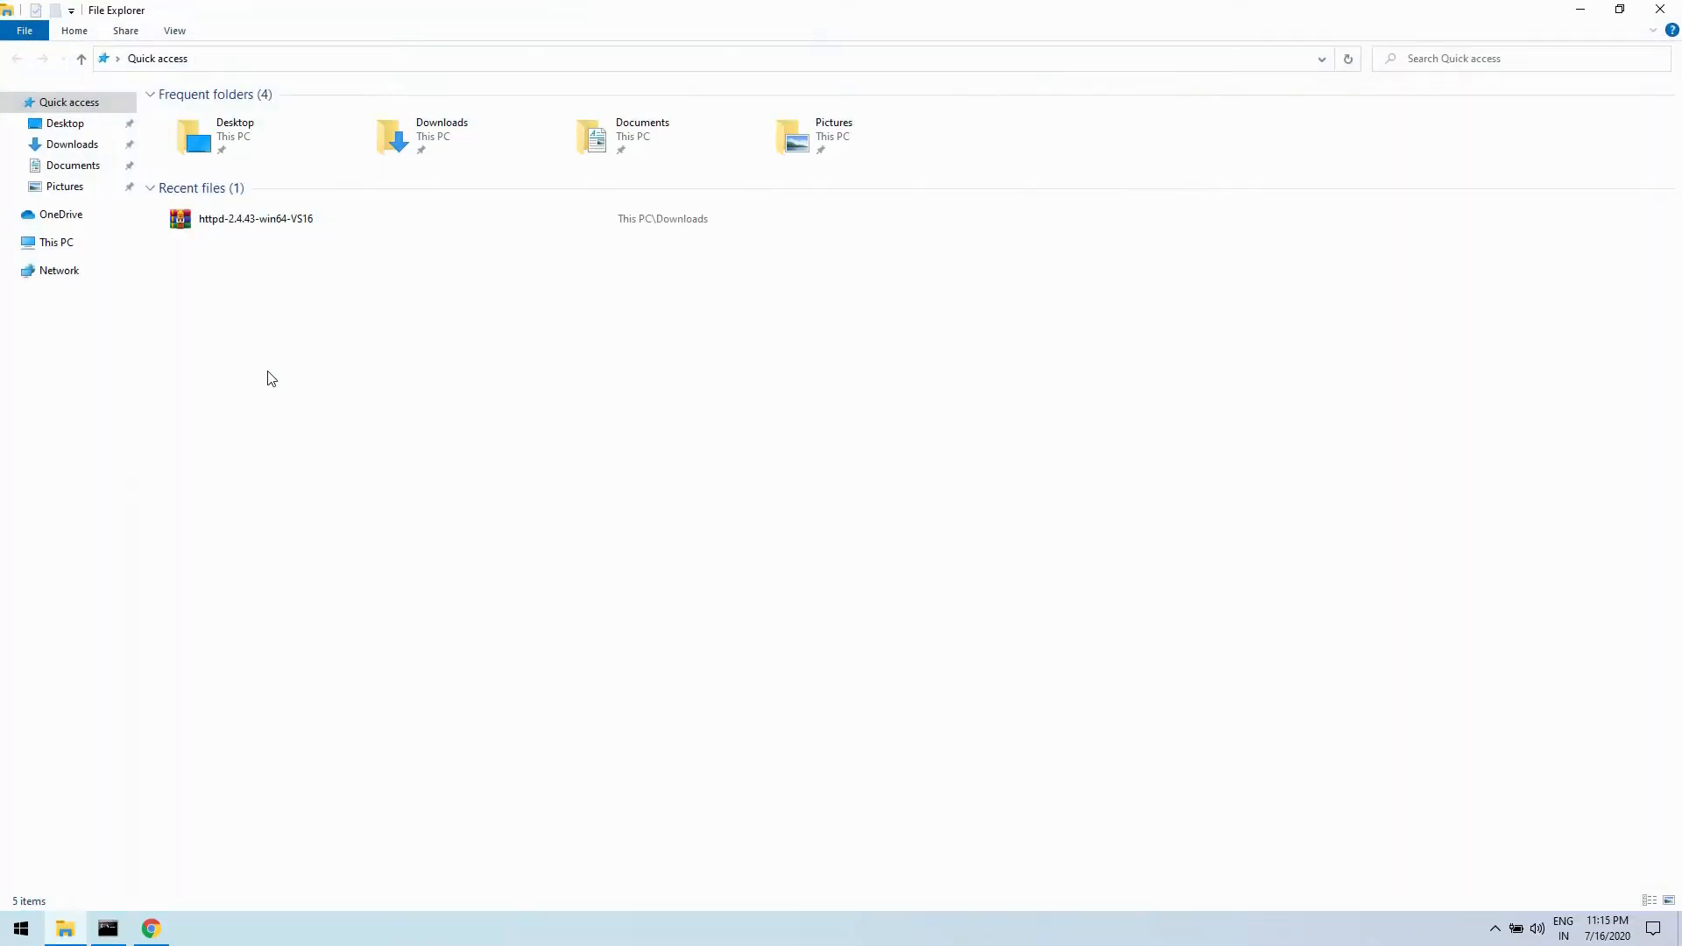
left_click(58, 243)
double_click(210, 248)
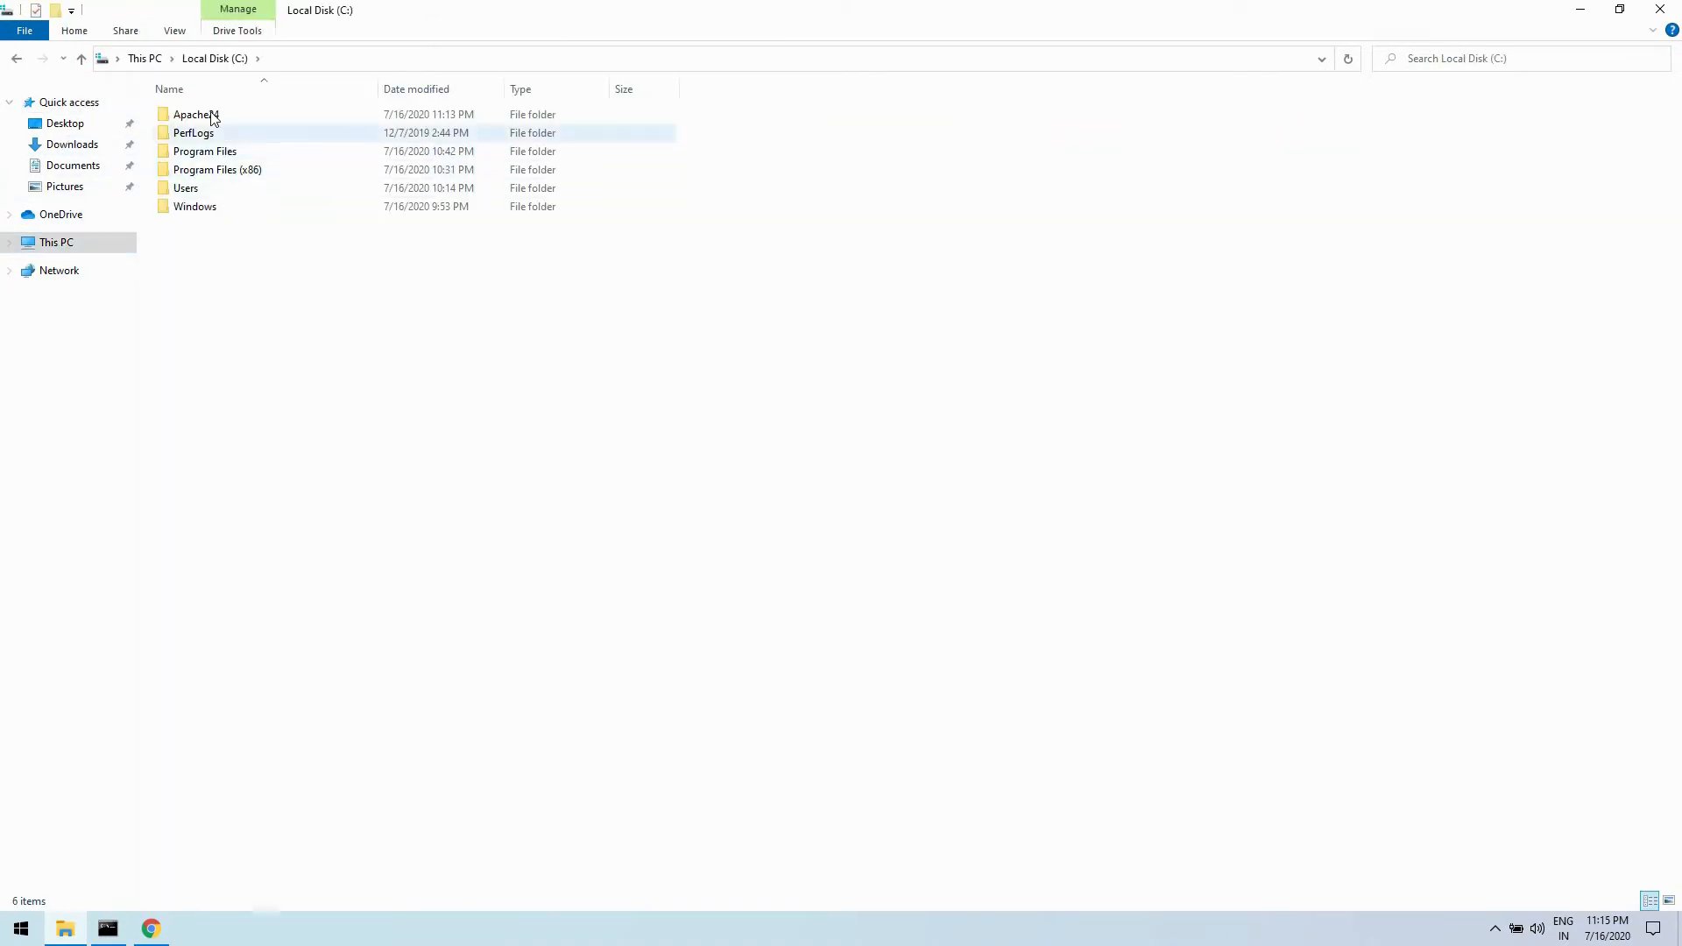
left_click(213, 118)
double_click(214, 118)
double_click(189, 189)
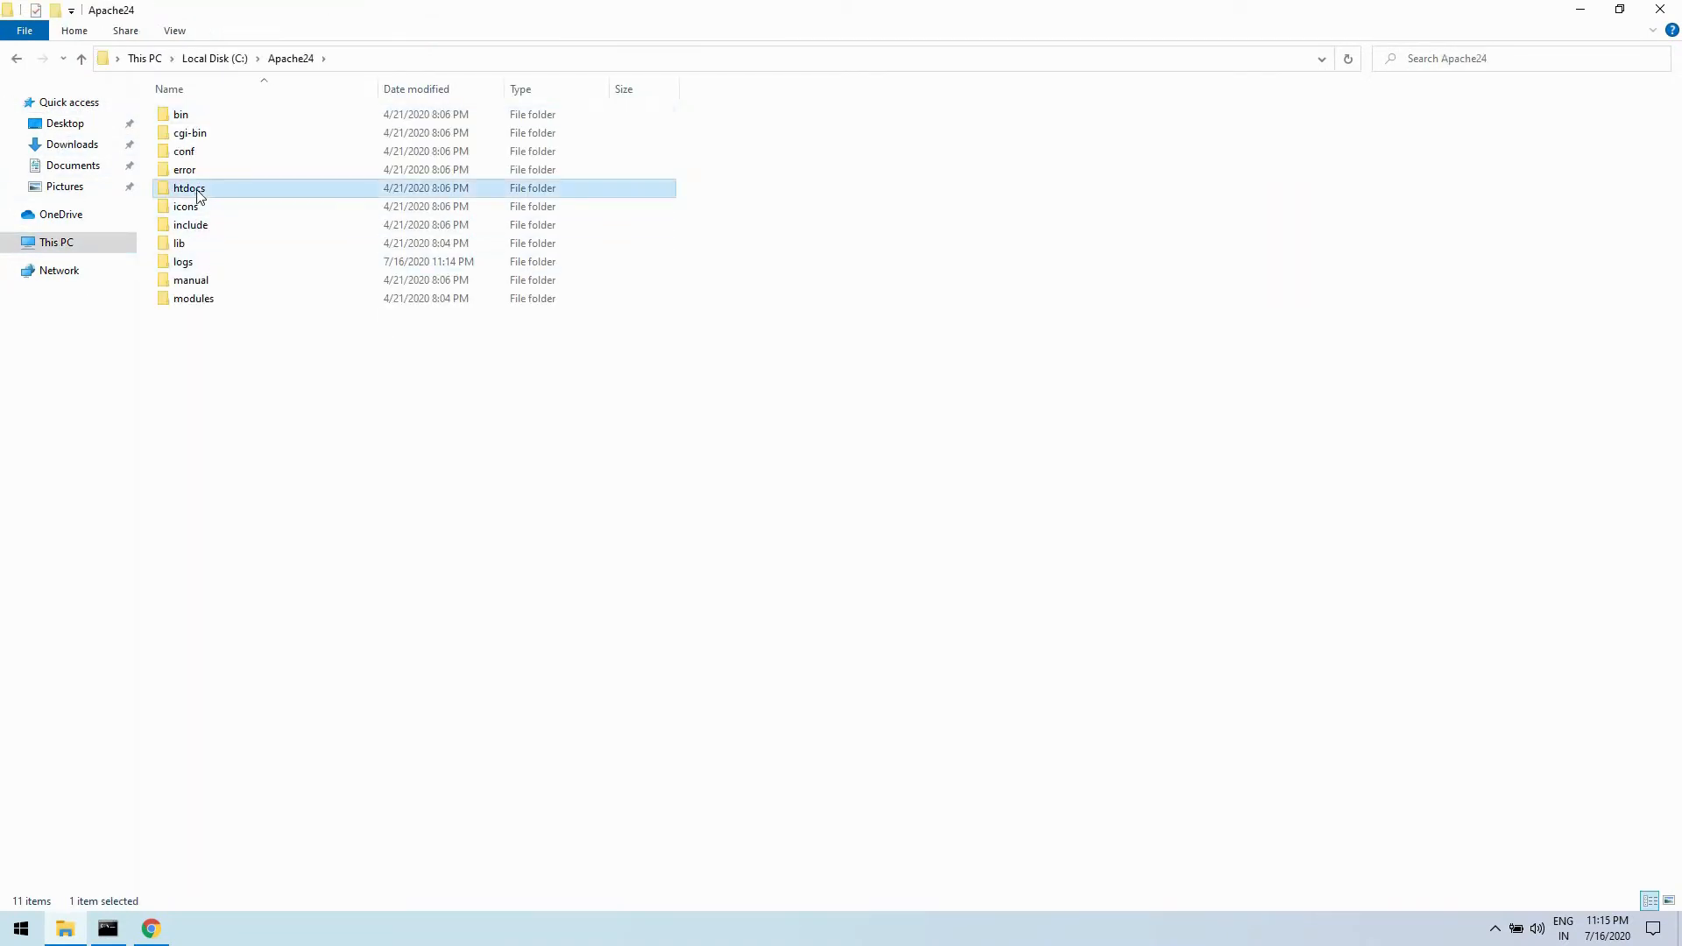
- Enlarge the file icons in the htdocs folder and turn on the display of file name extensions
scroll(370, 300, "up", 3)
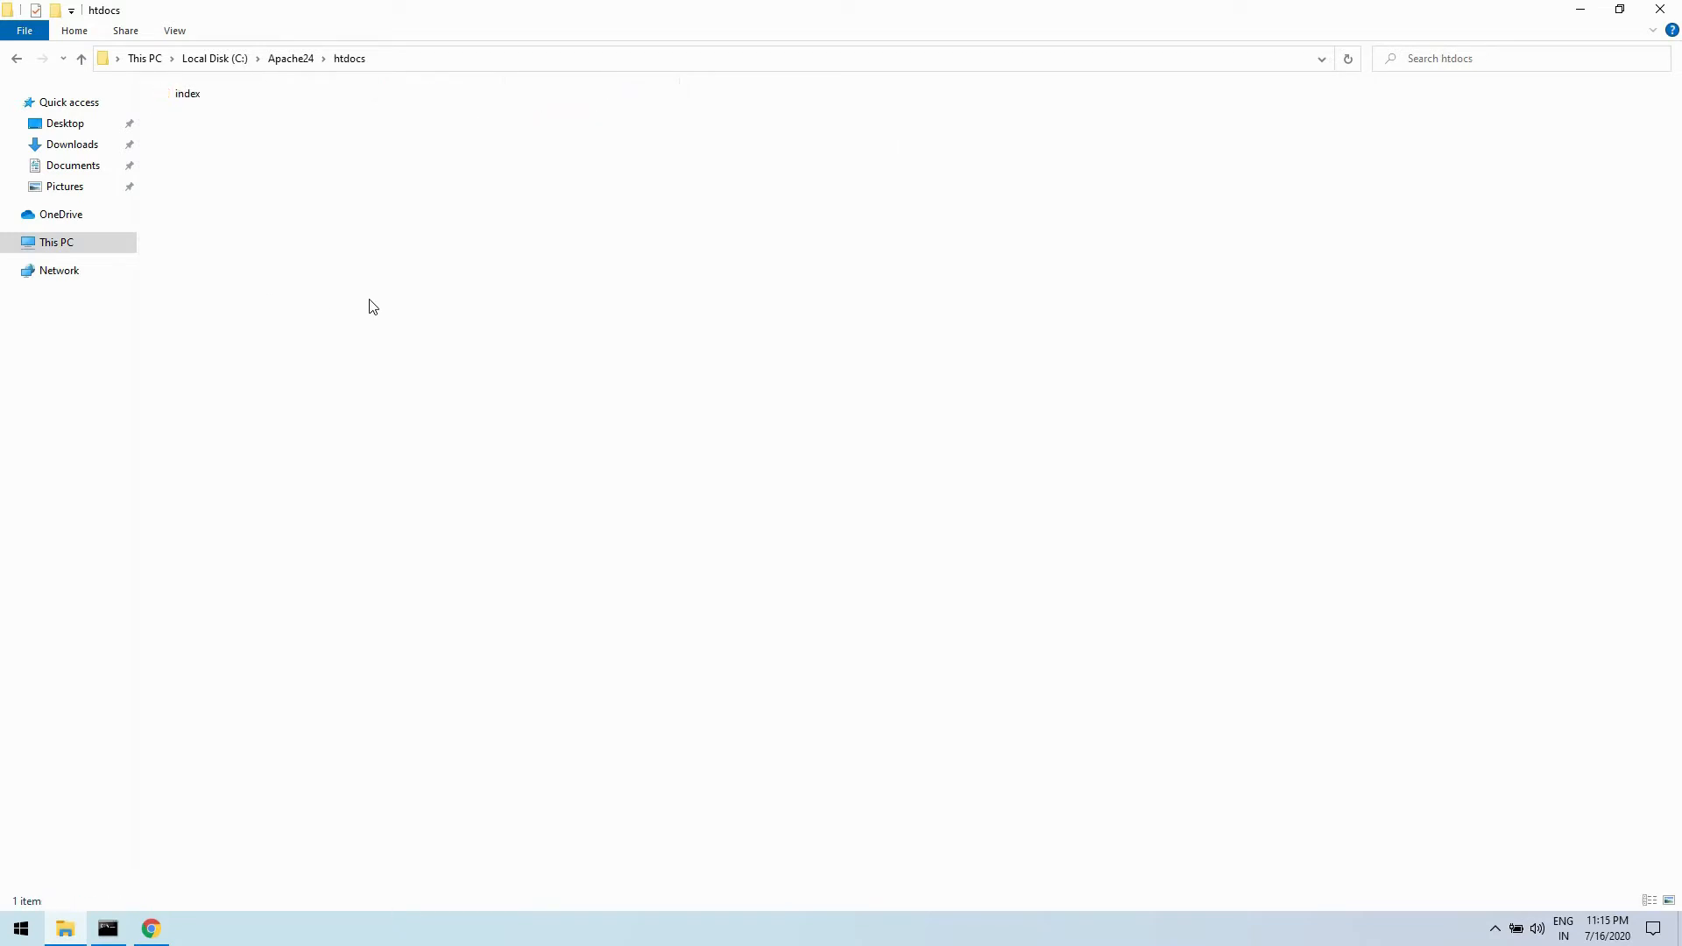
scroll(370, 306, "up", 3)
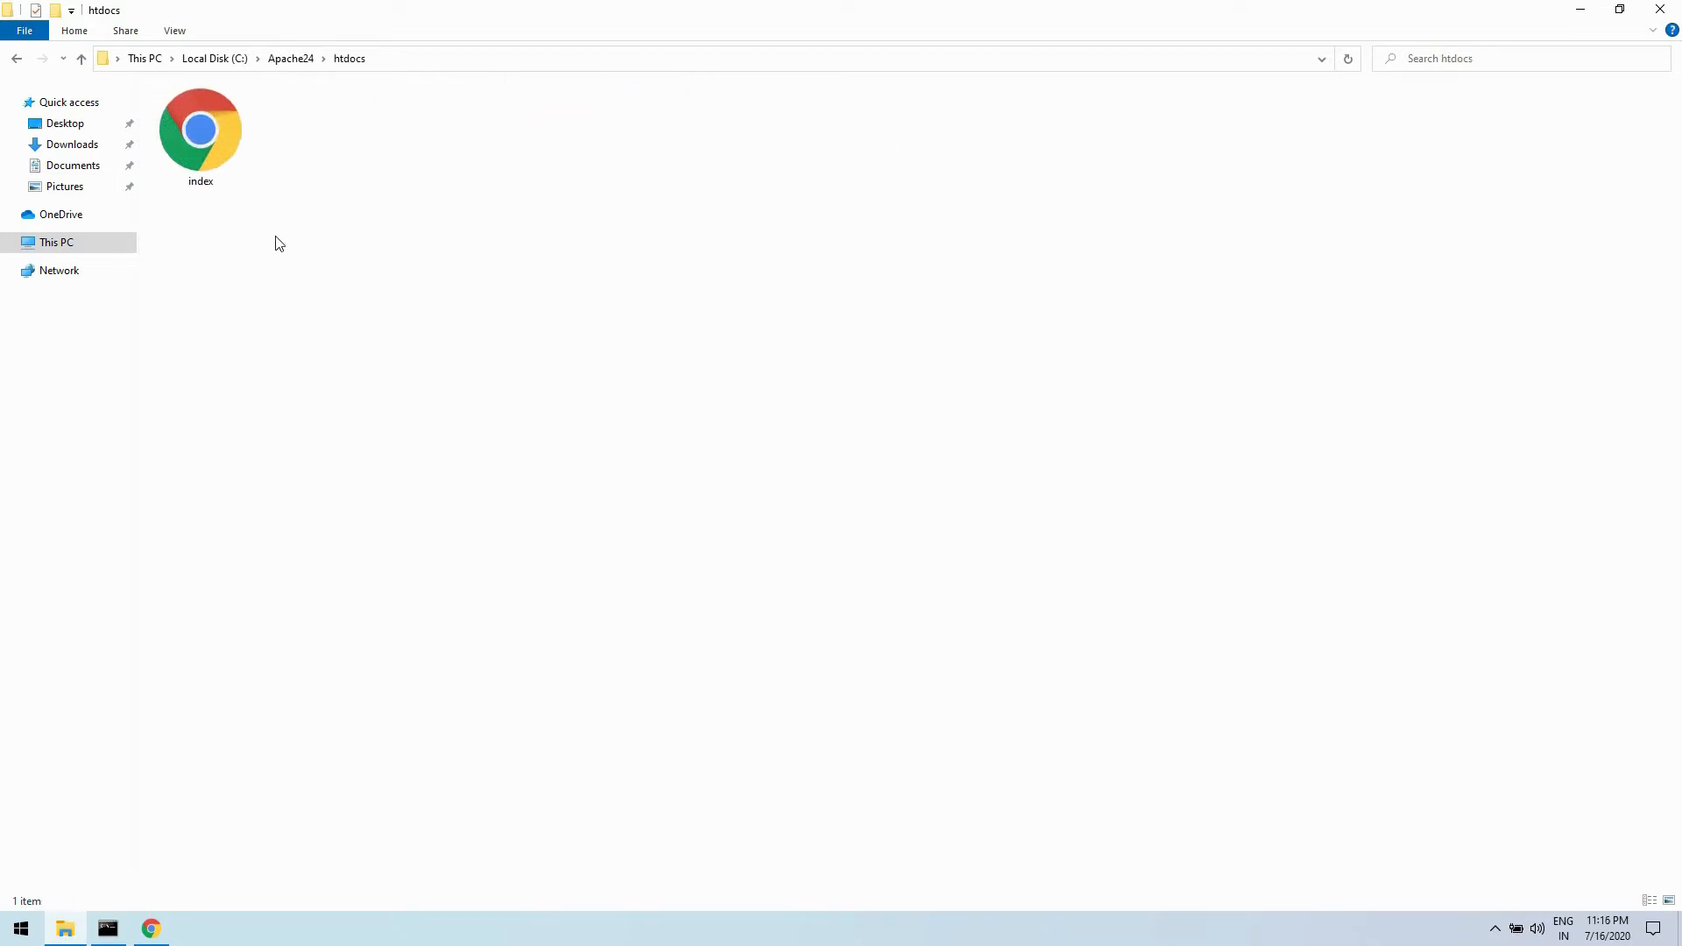
left_click(176, 35)
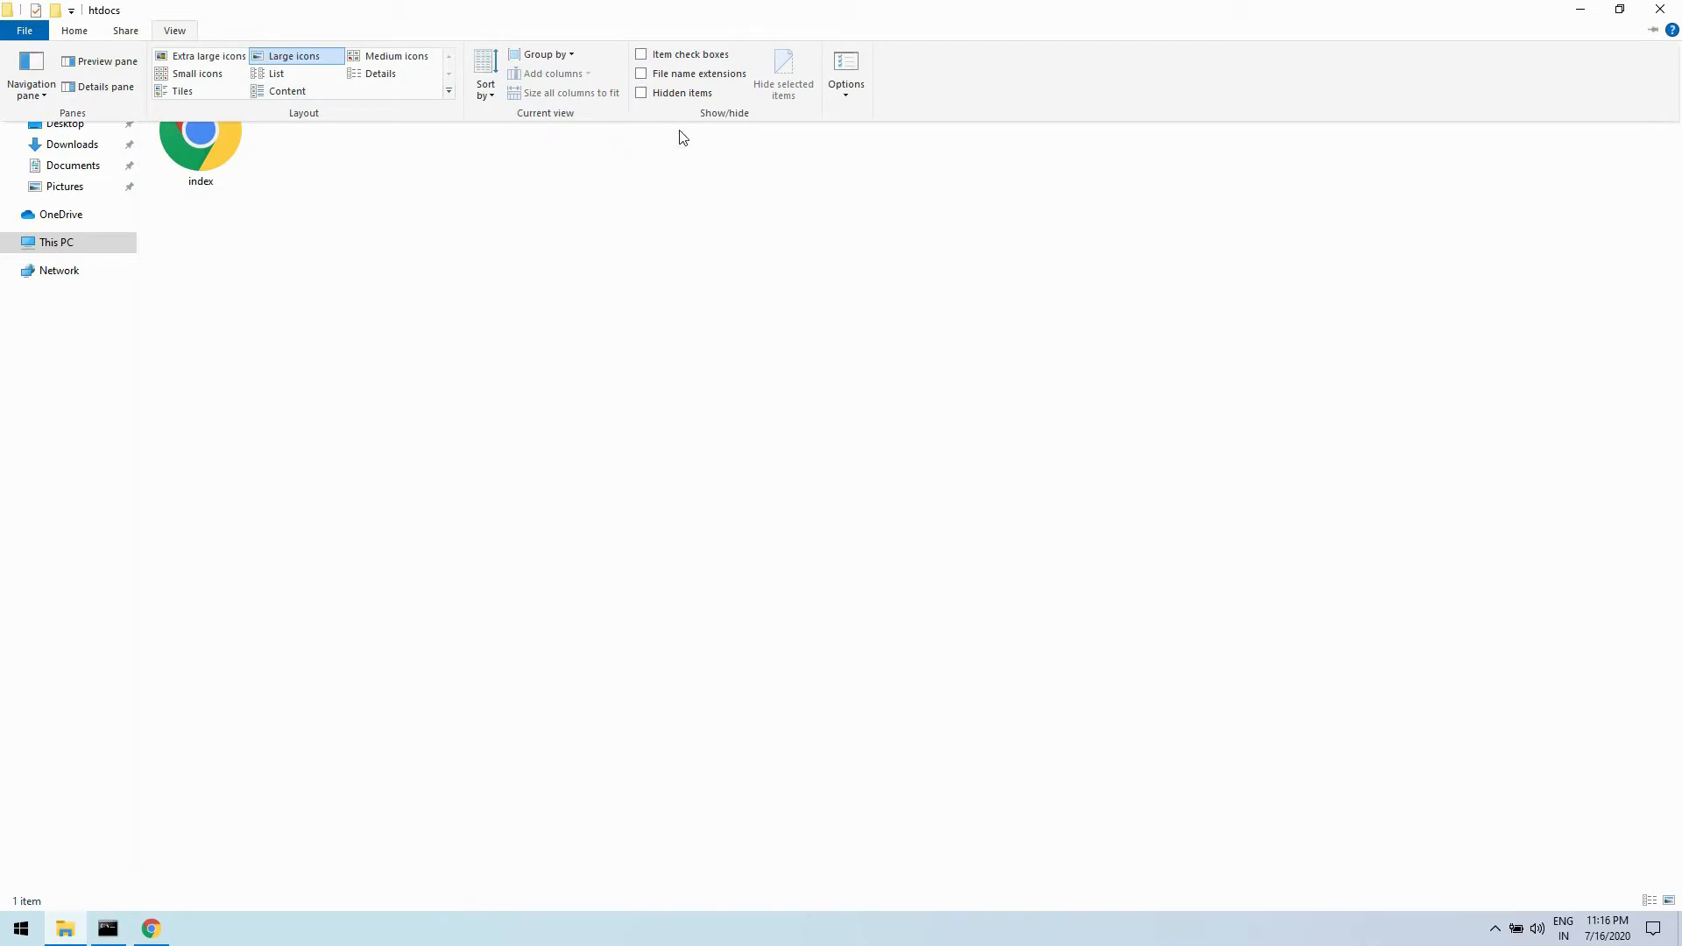
left_click(694, 76)
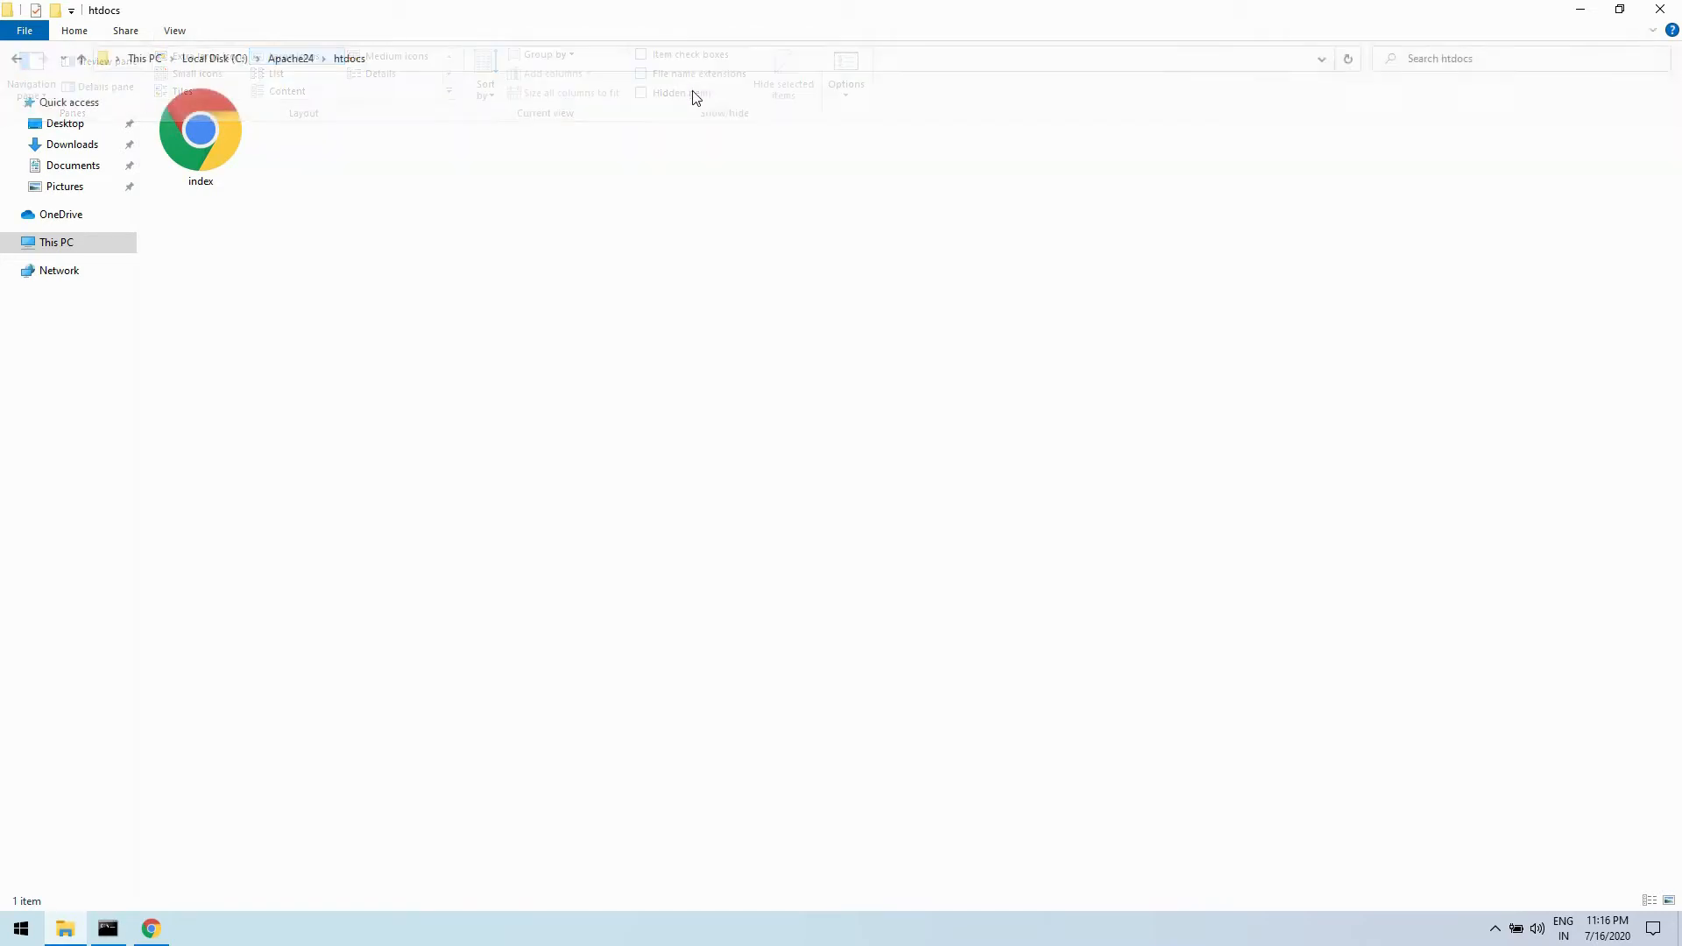
left_click(201, 149)
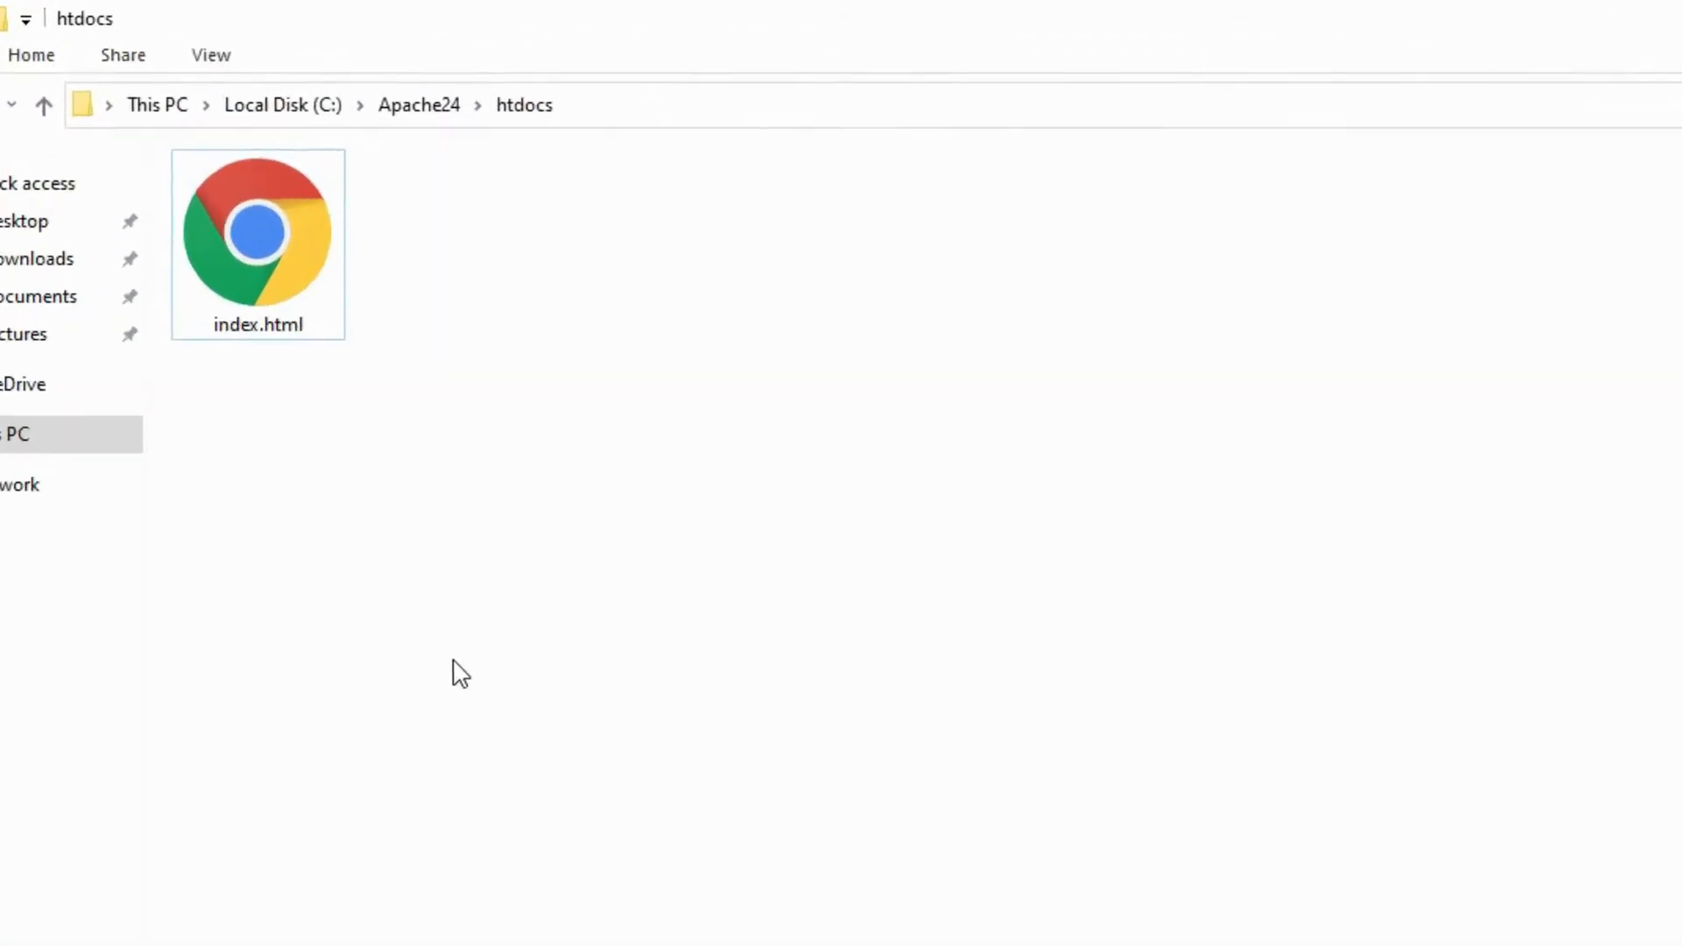
- Open index.html from the htdocs folder in Notepad for this time only and move its window clear of the file
right_click(247, 183)
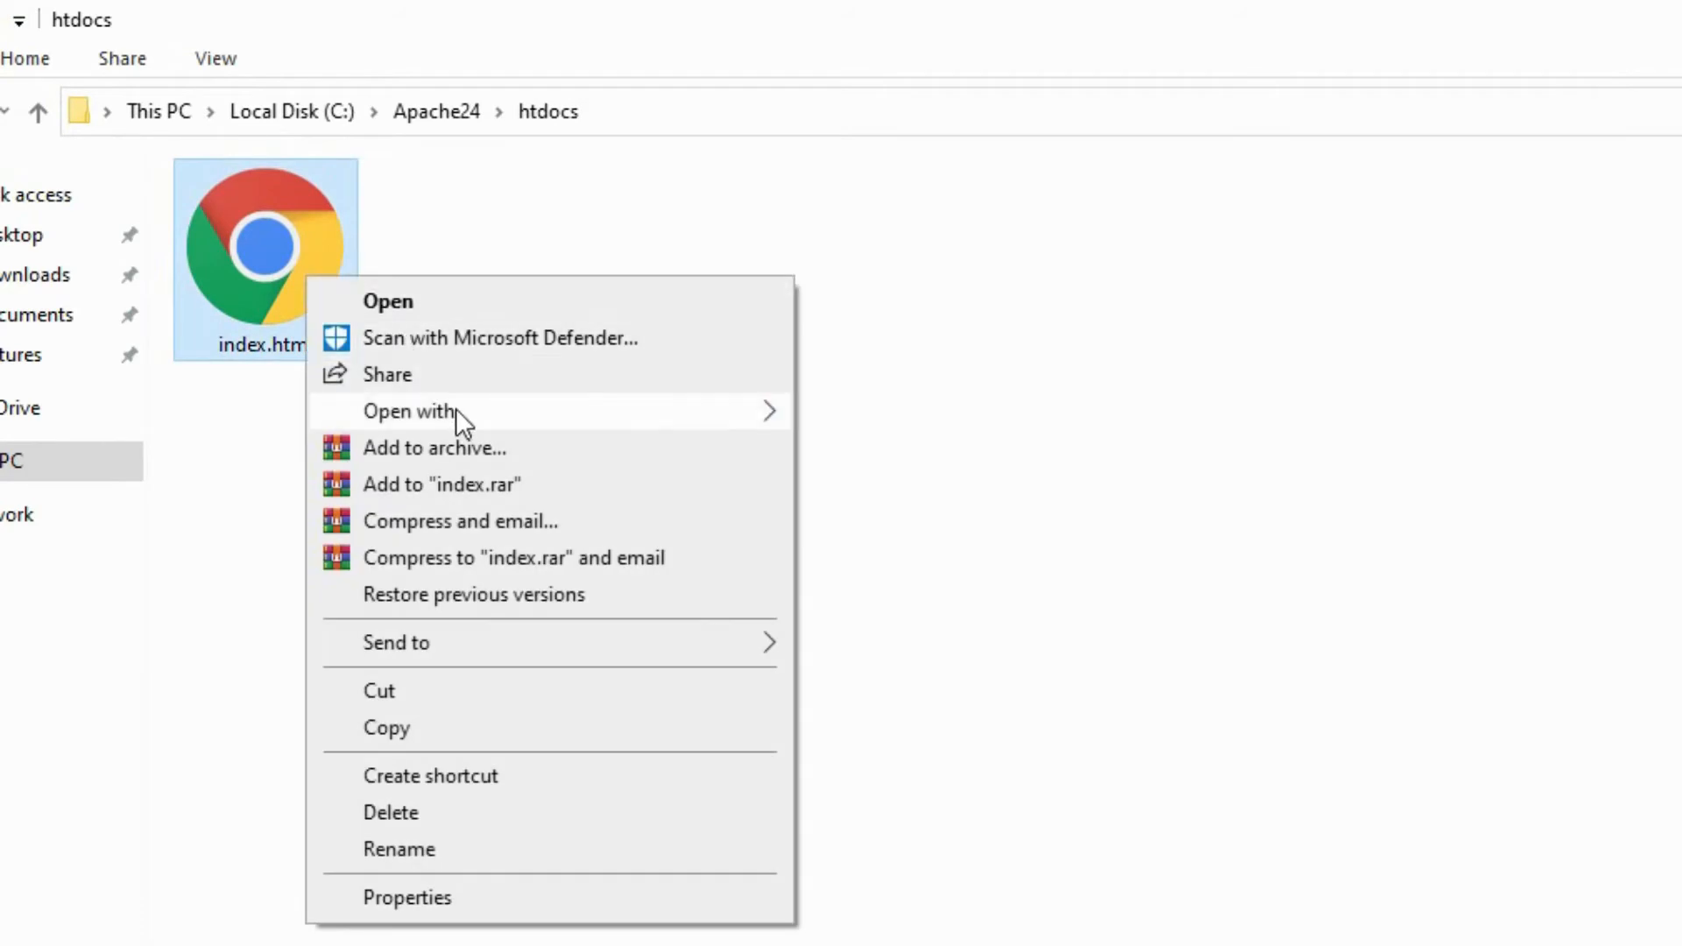
mouse_move(456, 408)
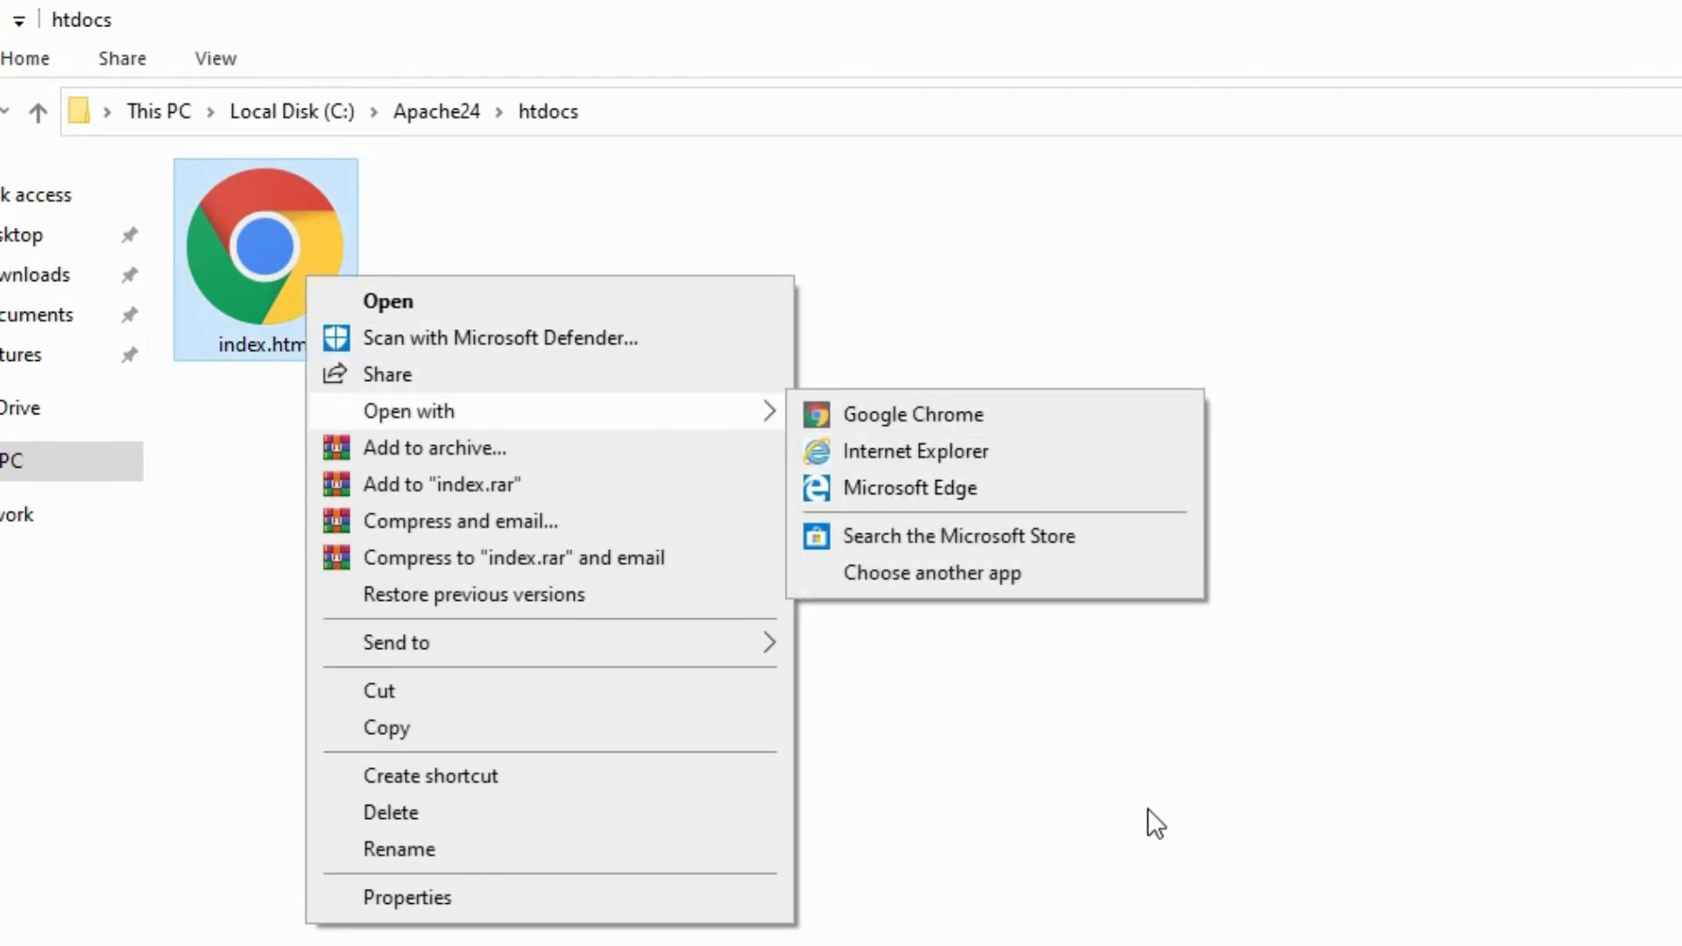
left_click(980, 581)
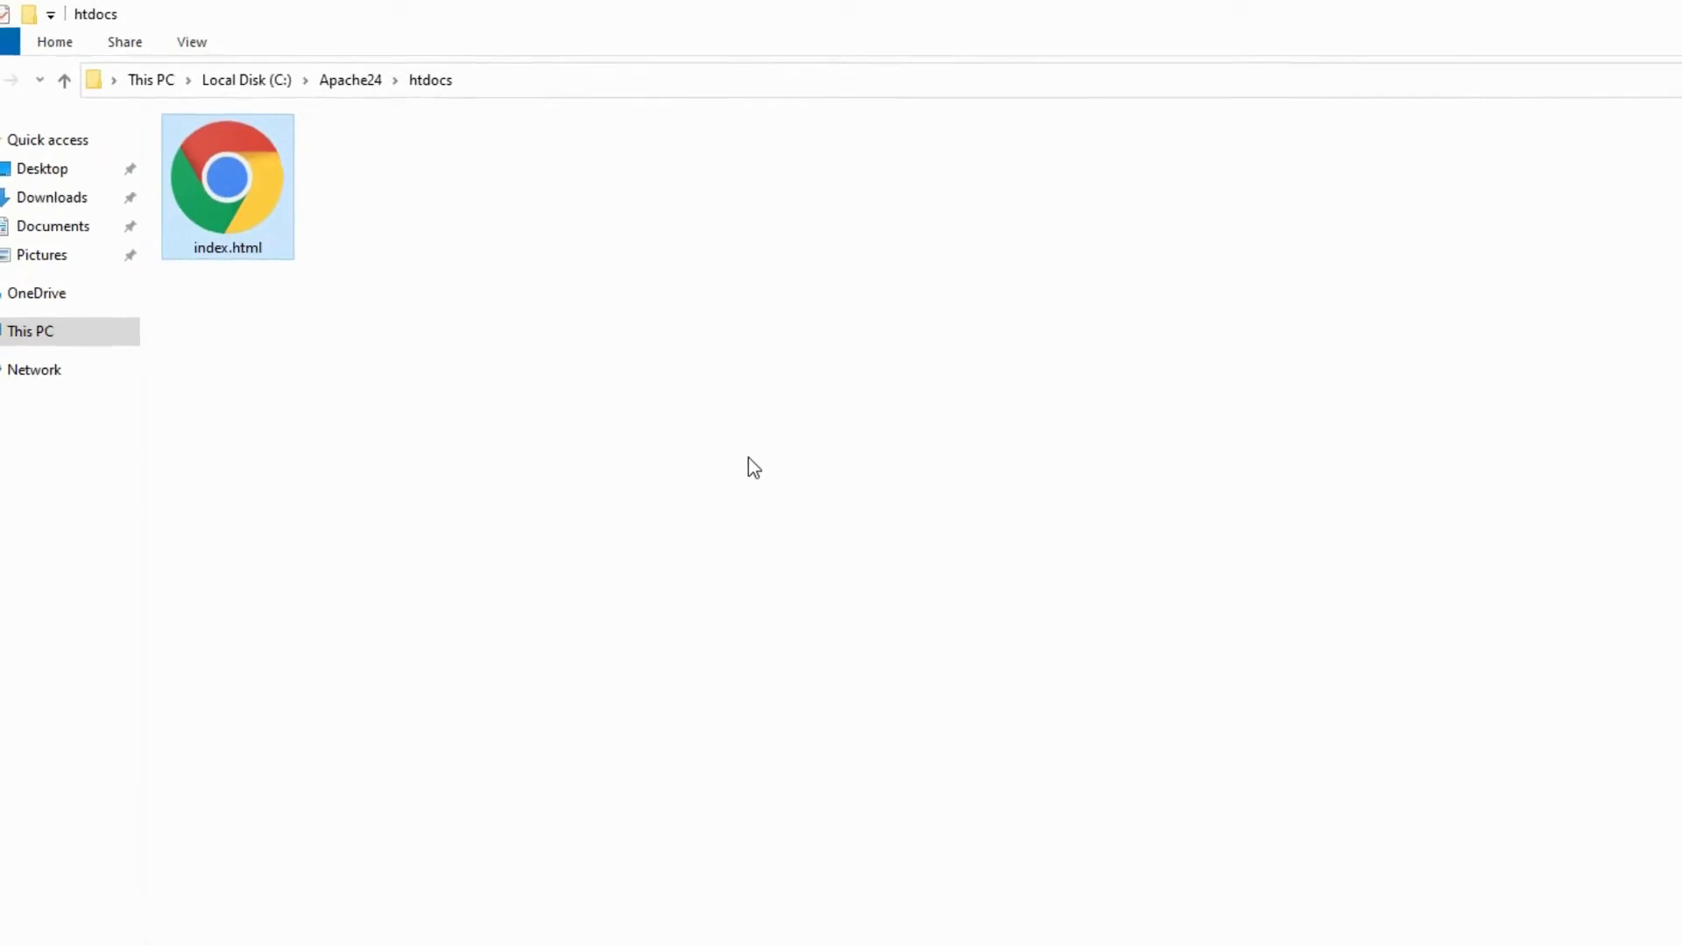
left_click(764, 574)
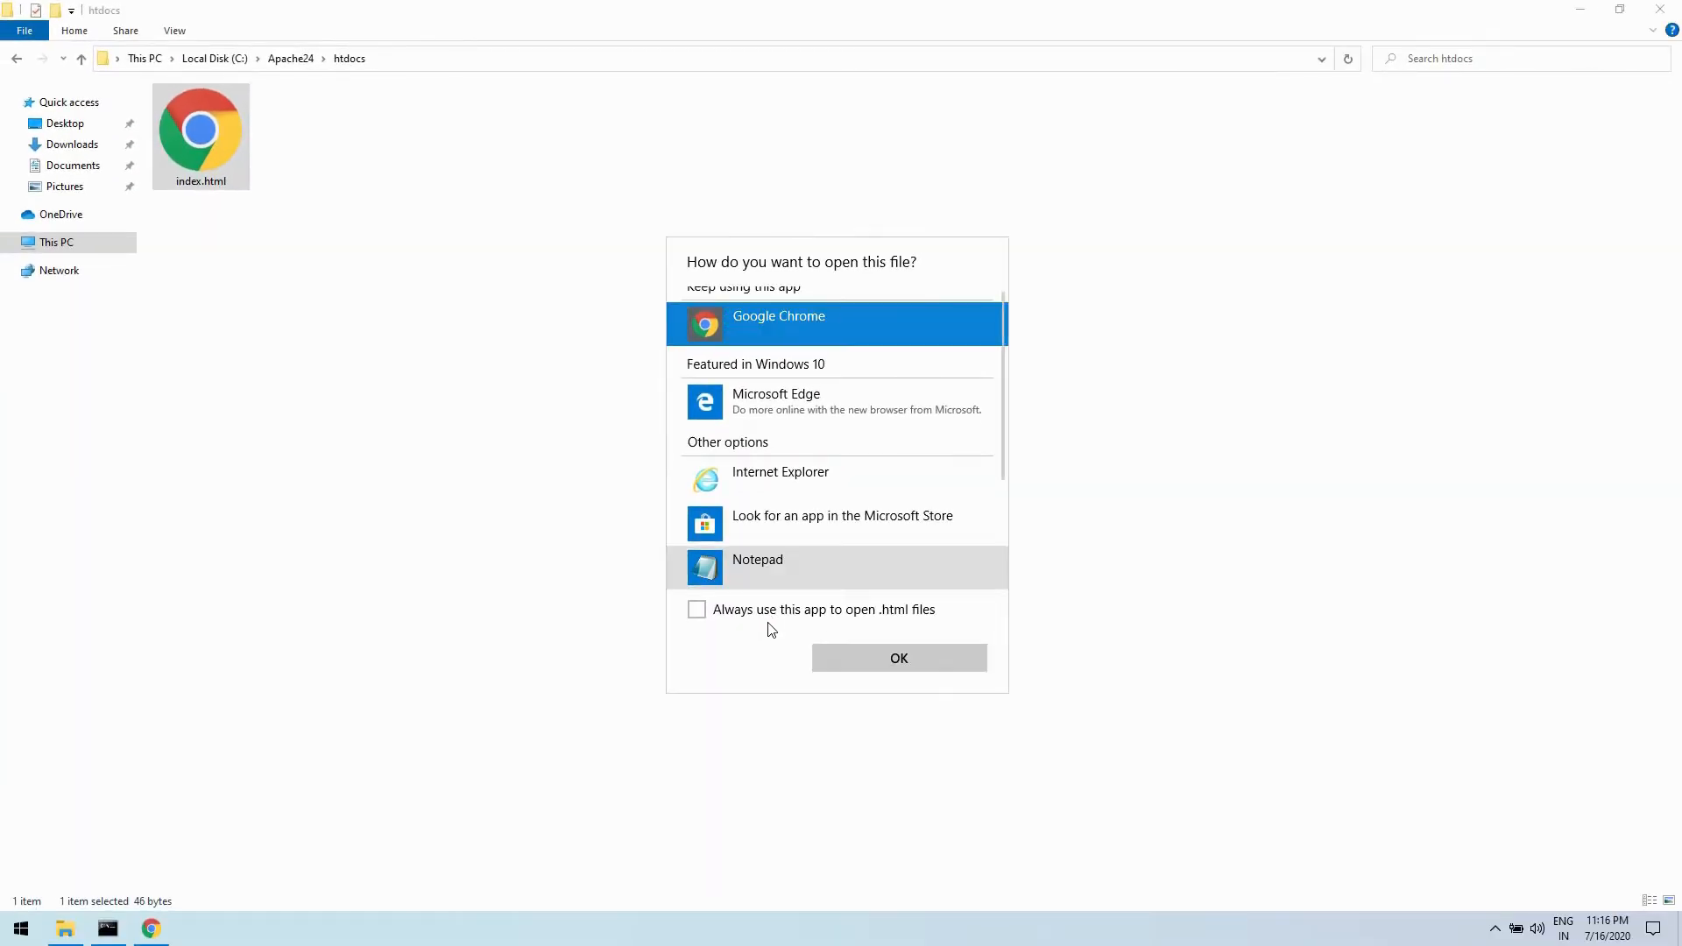
double_click(769, 582)
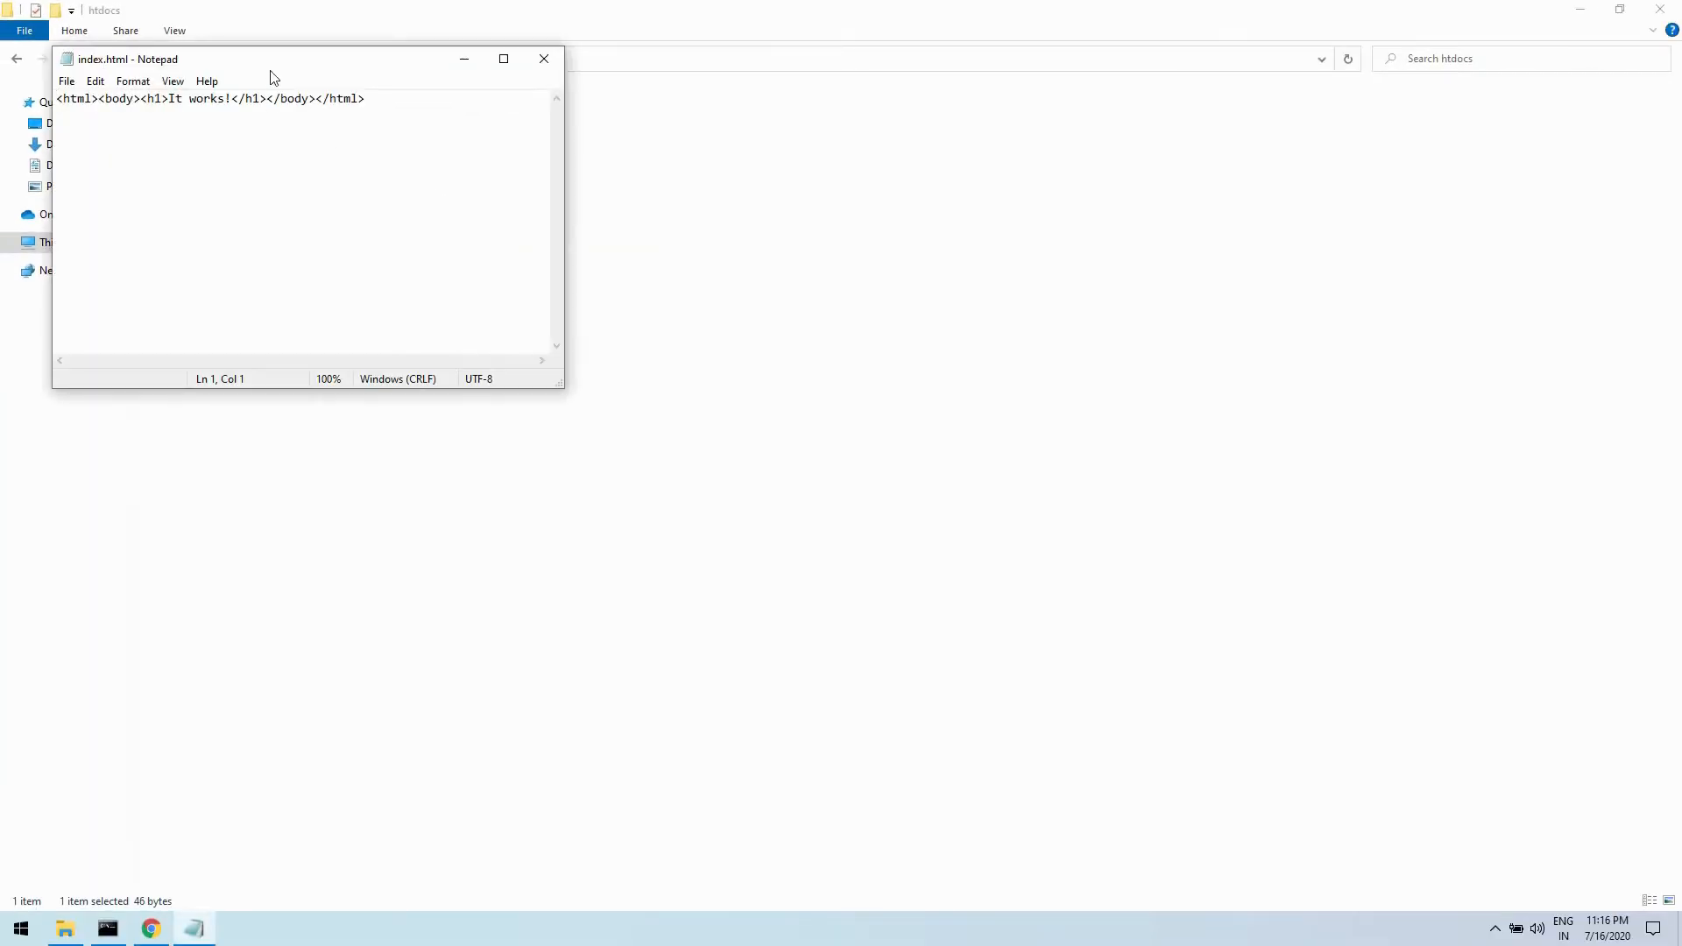
left_click_drag(291, 59, 556, 312)
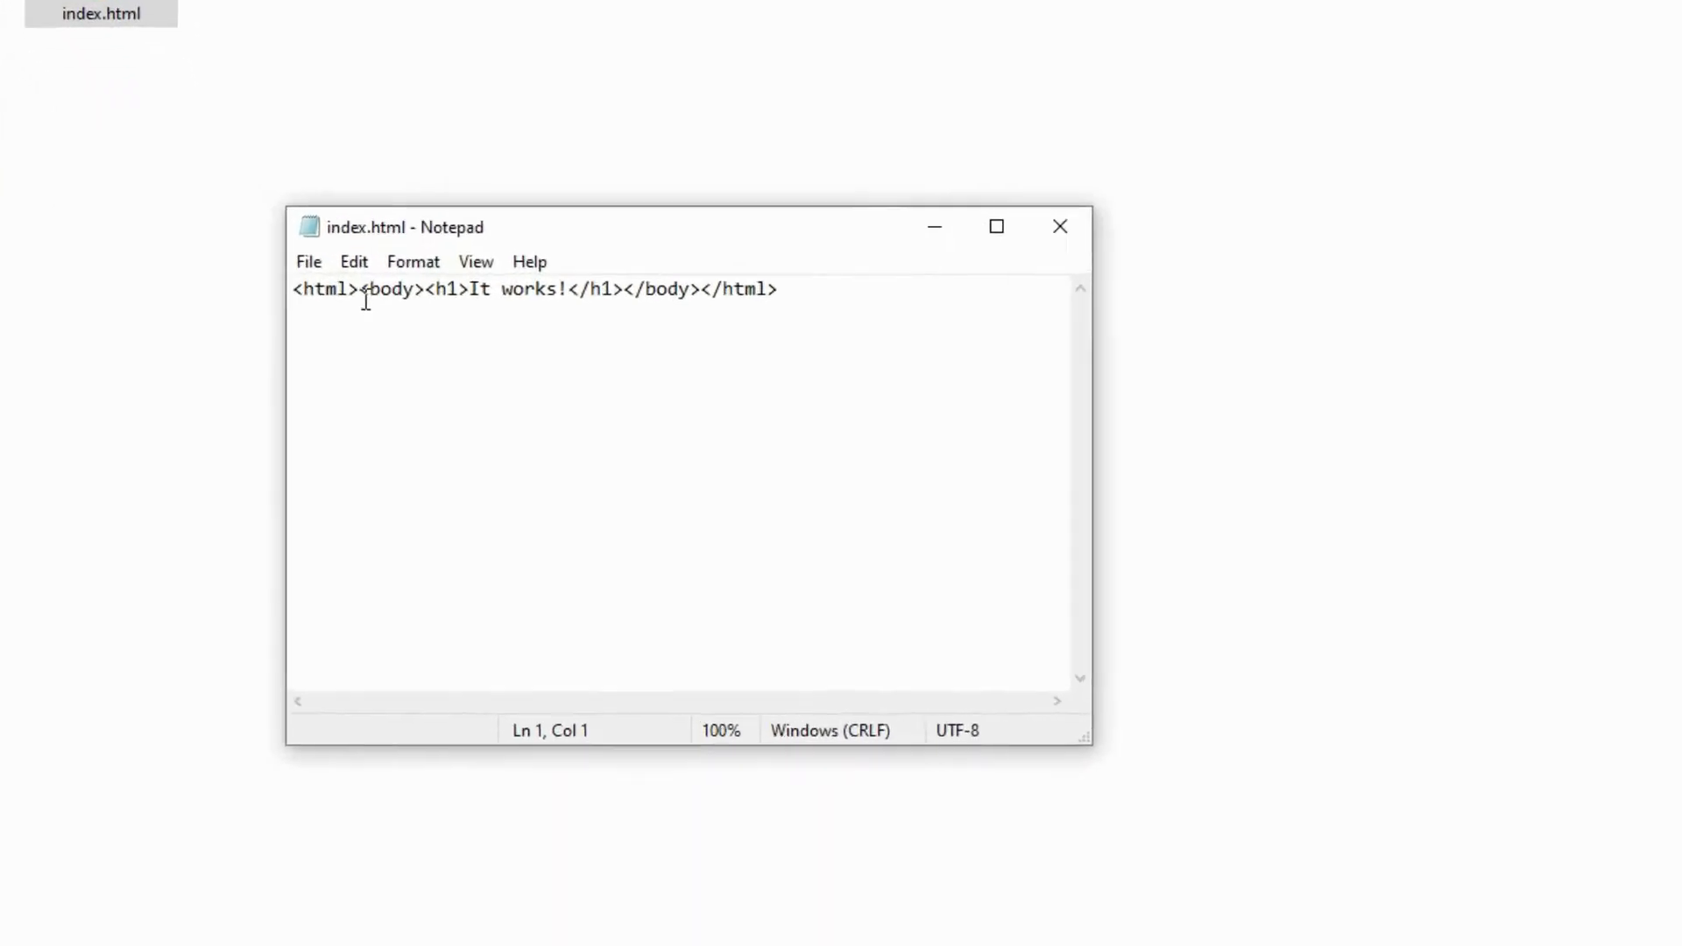
- Break the single-line markup of index.html so the html, body, h1 and closing tags each start on their own line
left_click(365, 298)
key("Return")
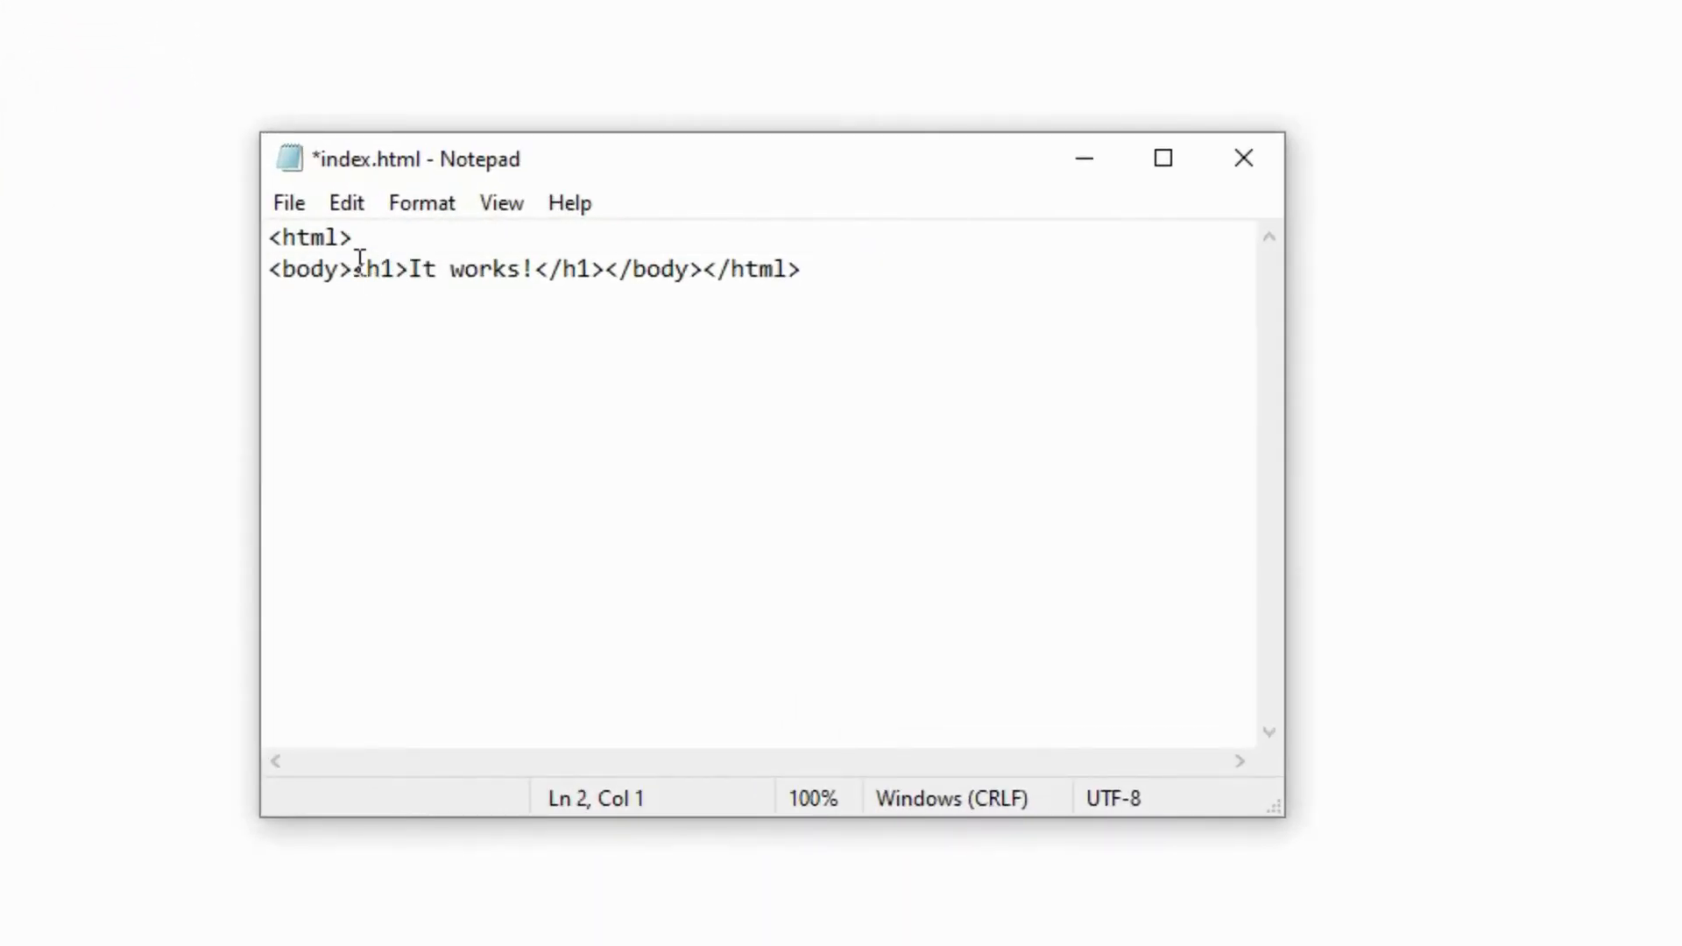
left_click(357, 263)
key("Return")
left_click(523, 307)
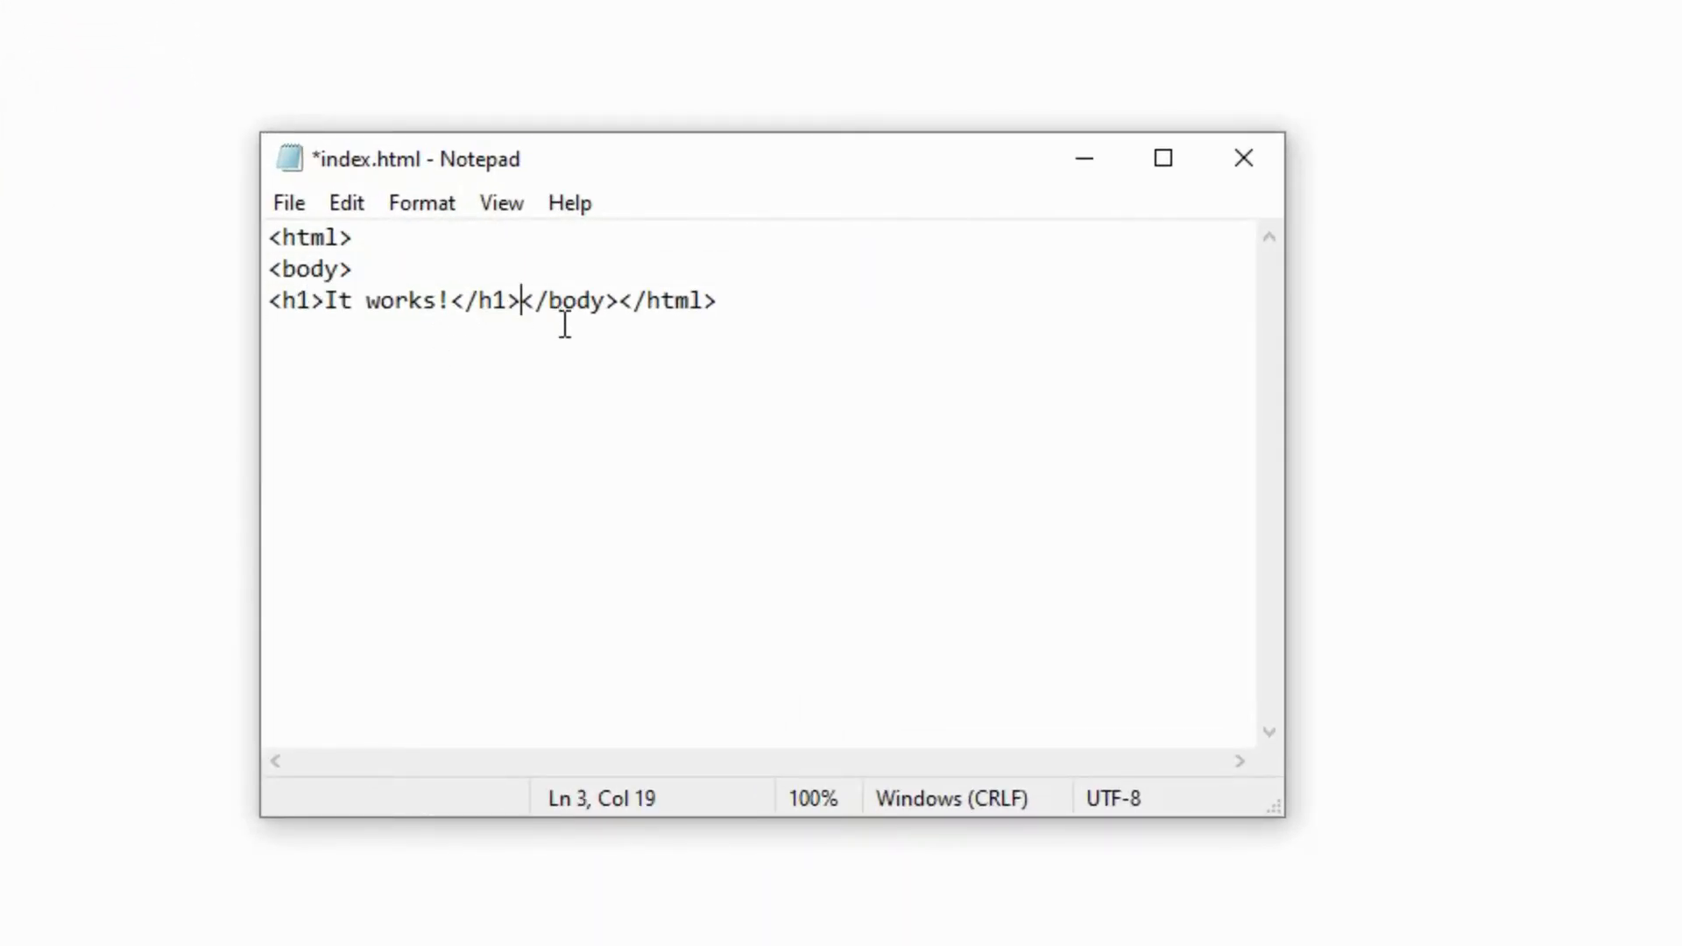
key("Return")
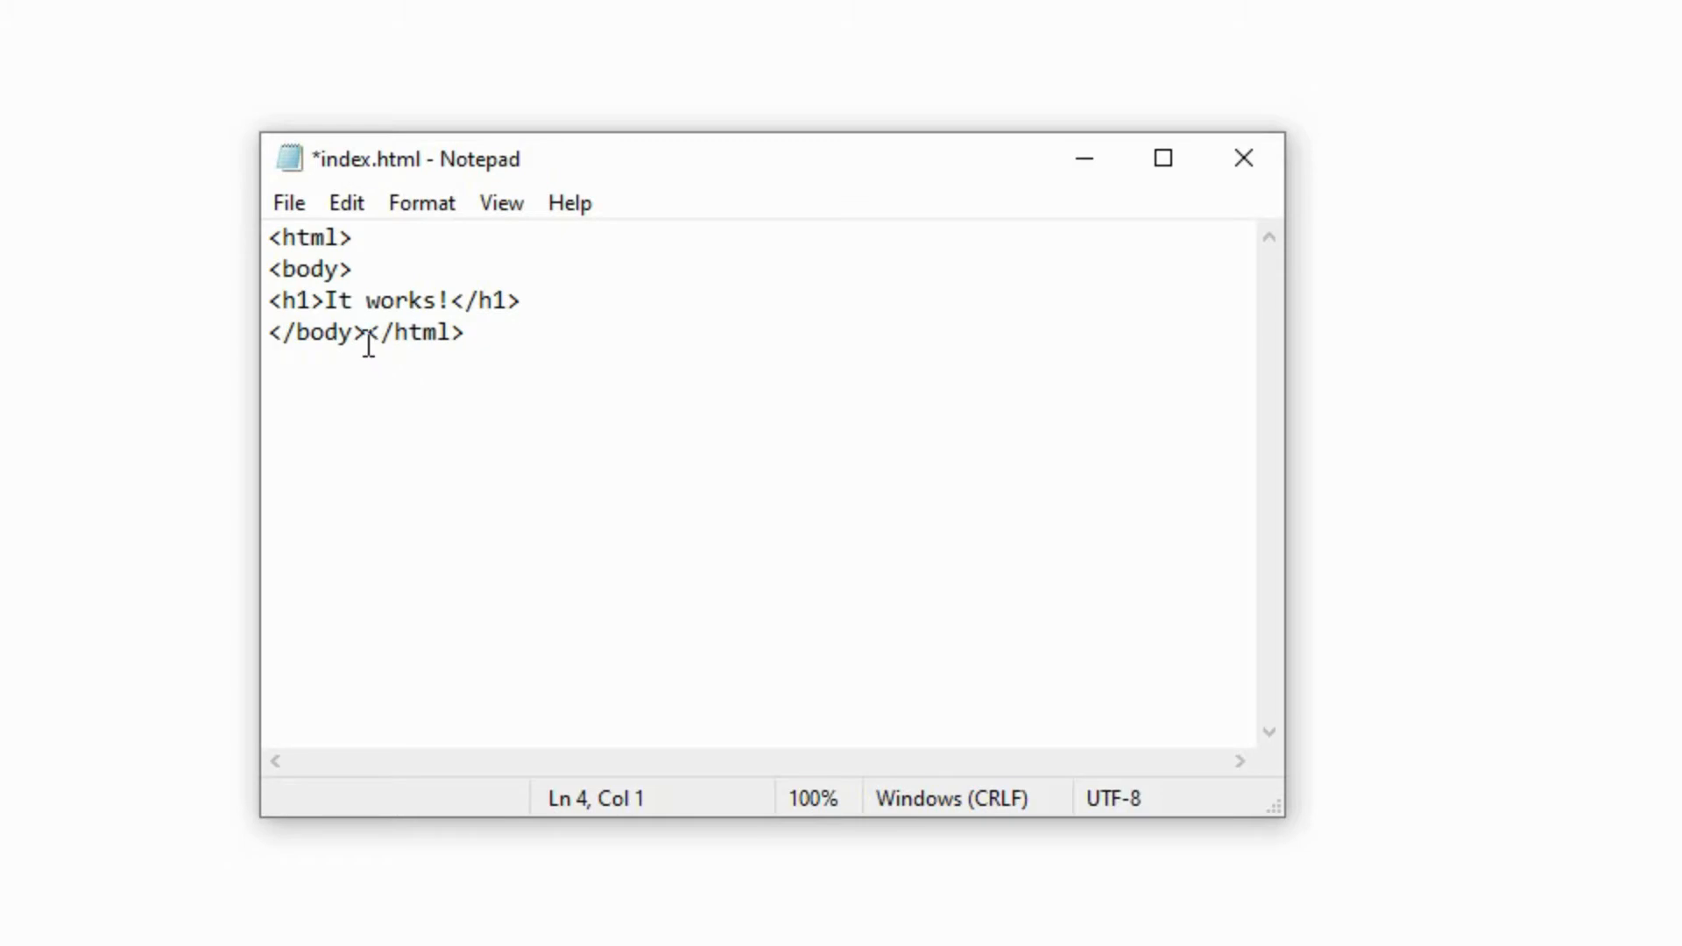
left_click(369, 342)
key("Return")
key("Left")
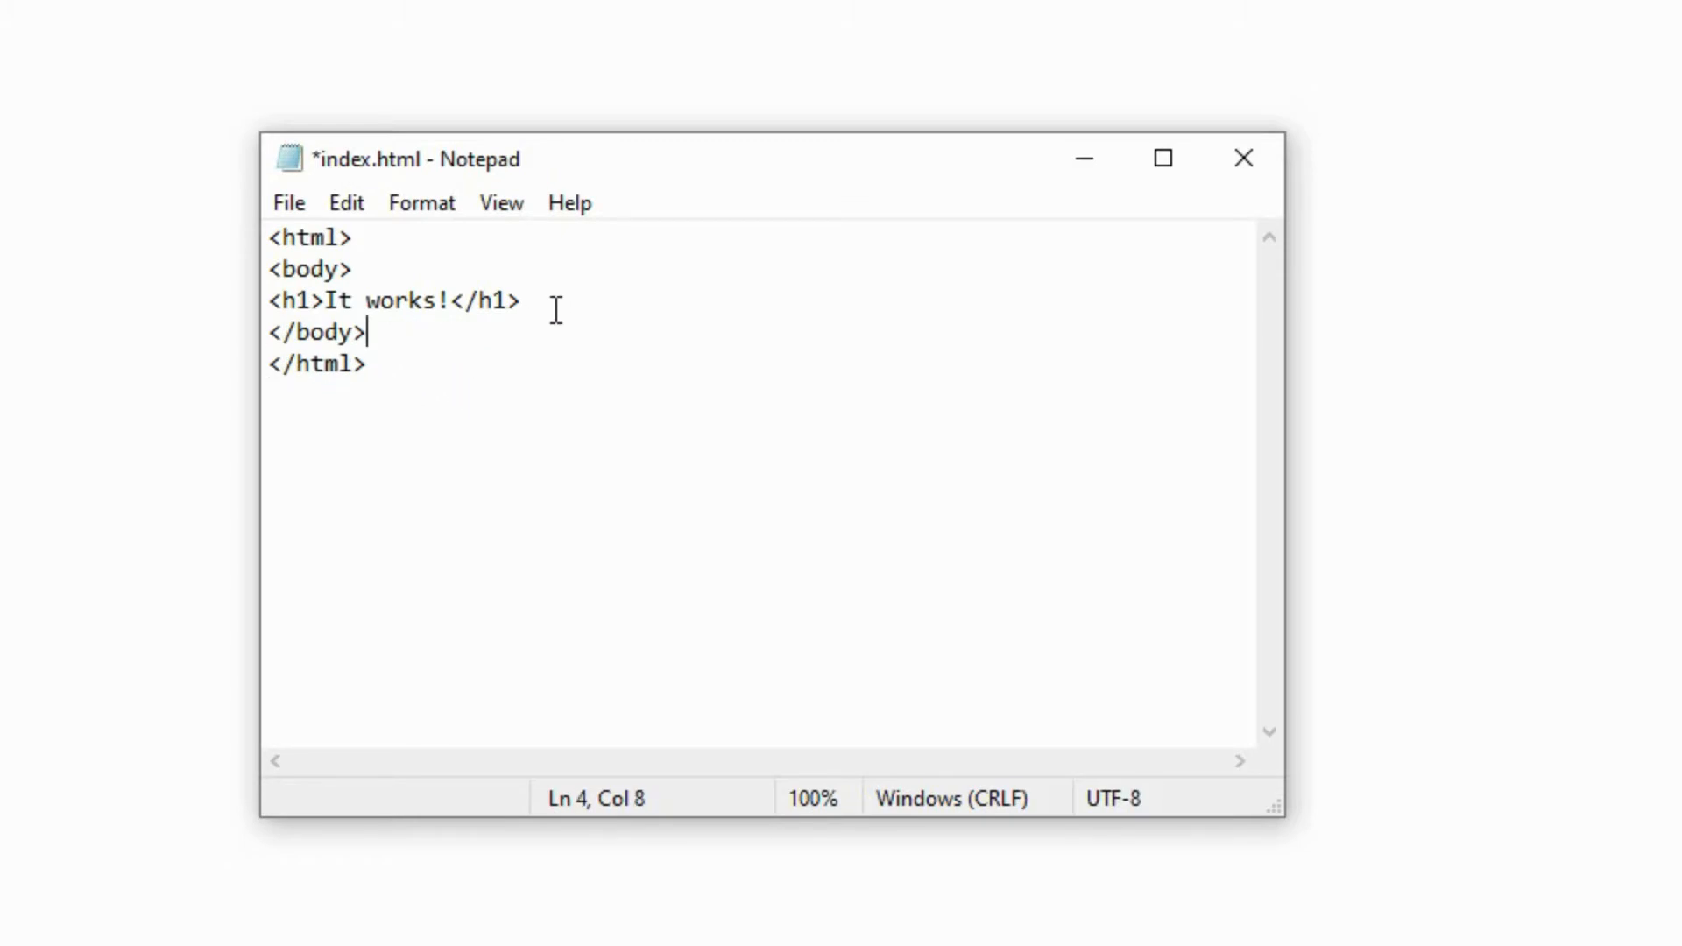
- Add the line <h2>Yes My Server is running</h2> below the h1 heading
left_click(556, 310)
key("Return")
type("<h2>")
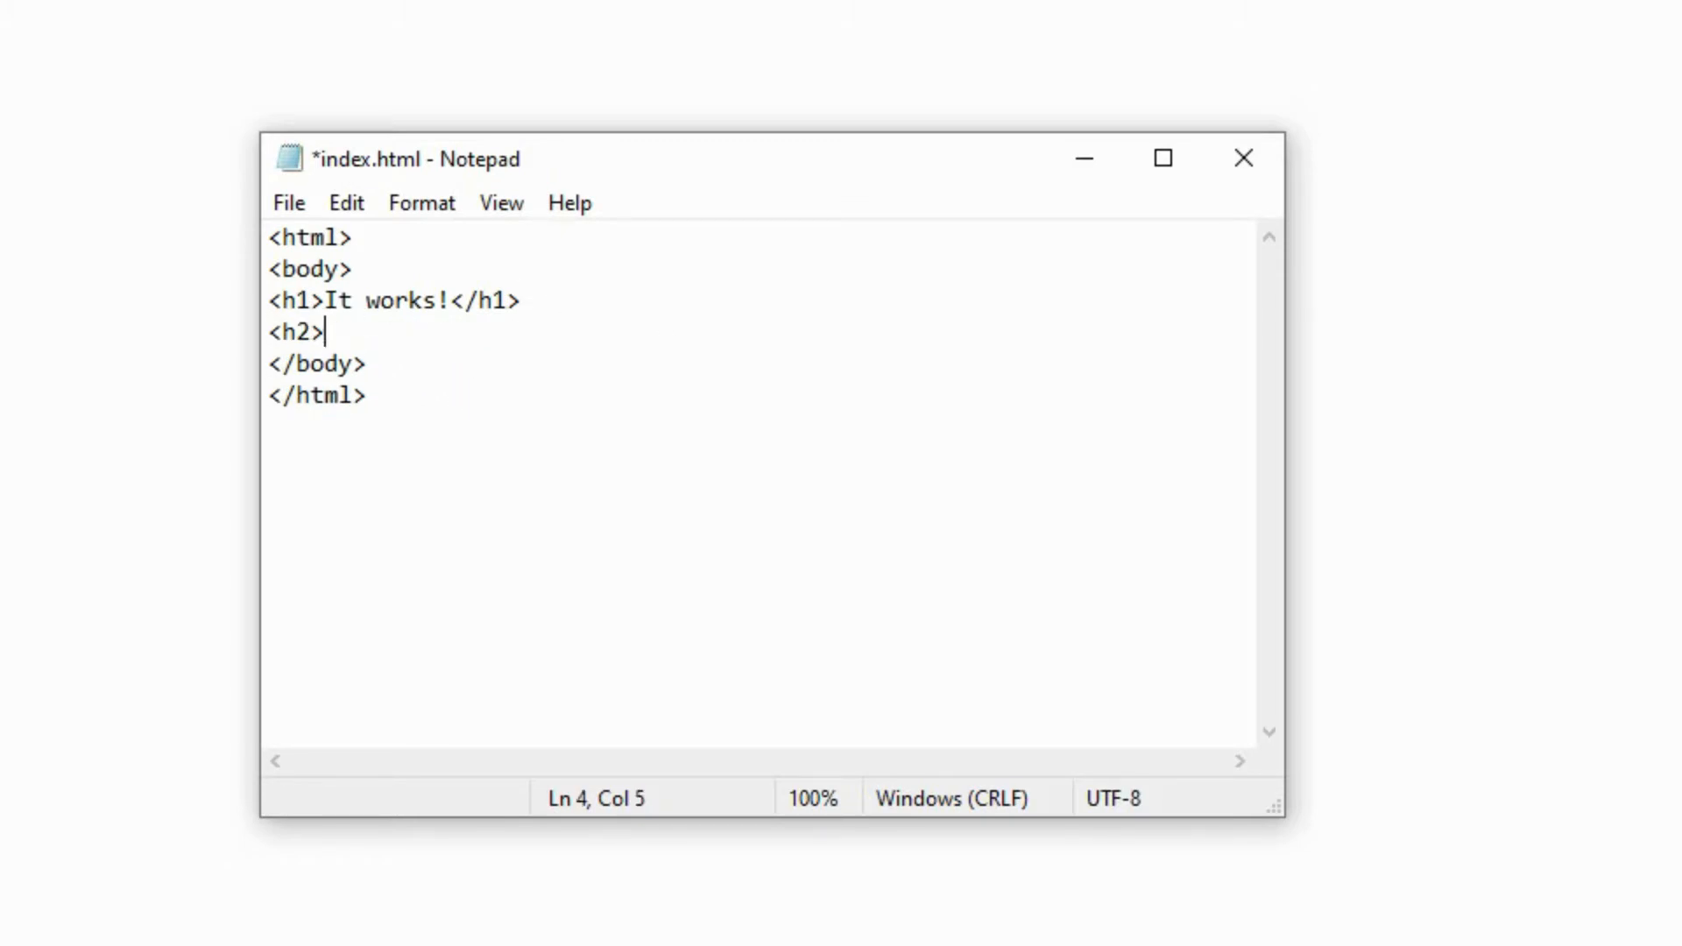
type("Yes My Server is runn")
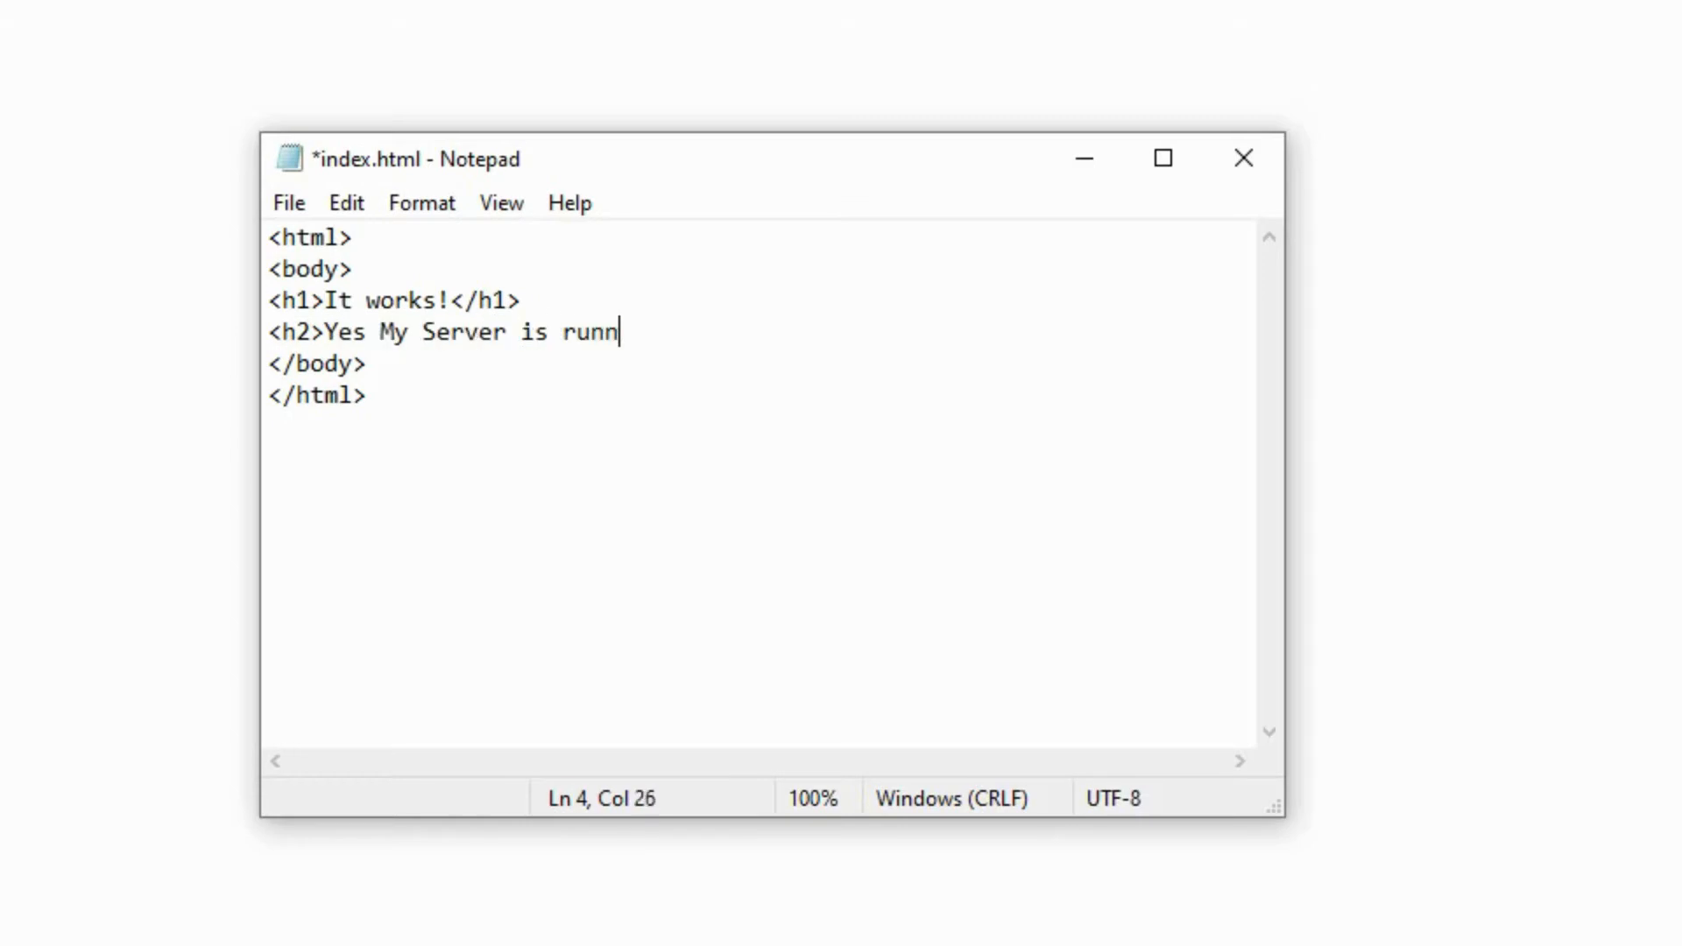
type("ing</h2>")
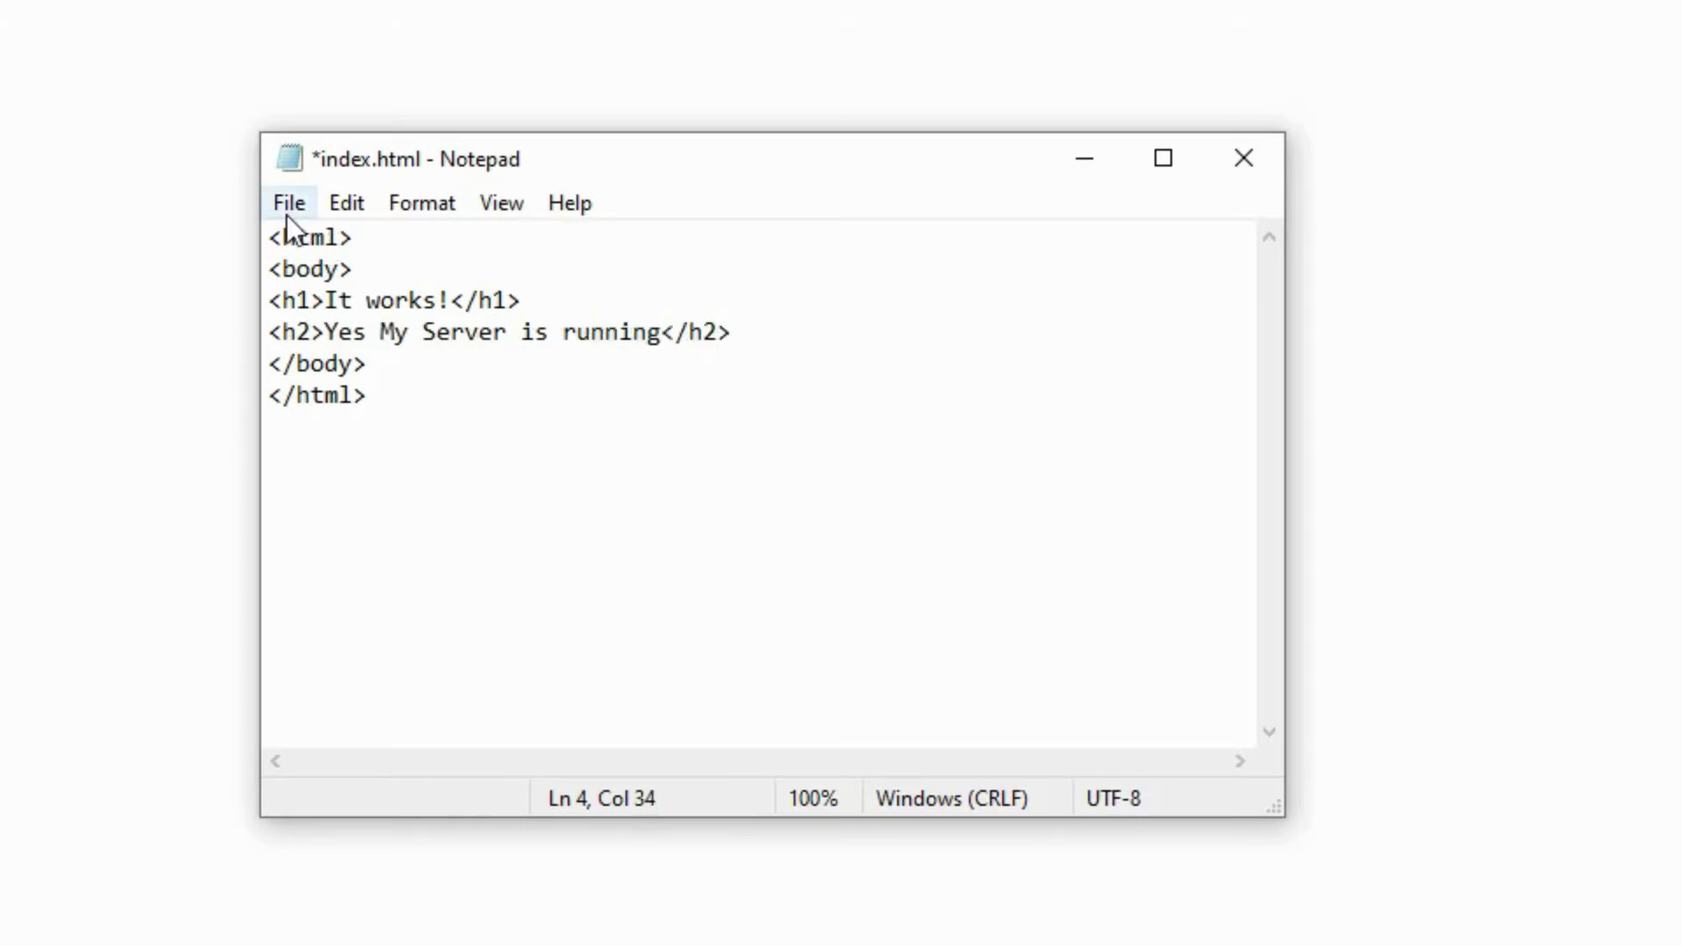
- Save the edited index.html and close Notepad
left_click(289, 204)
left_click(403, 355)
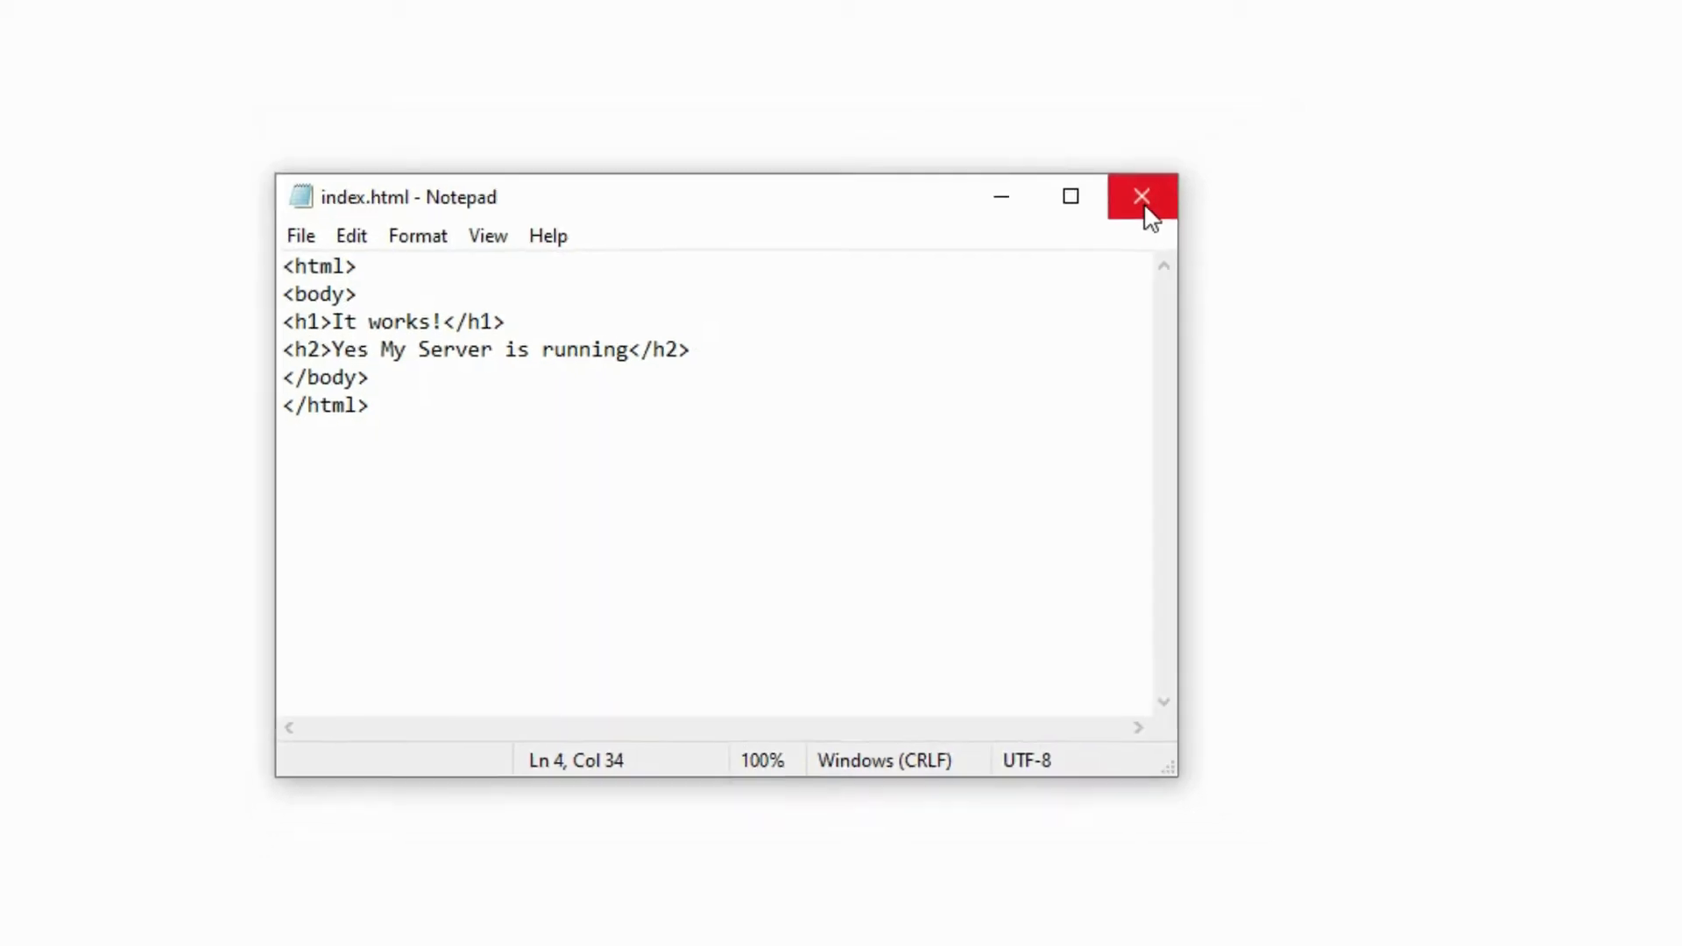
left_click(1243, 157)
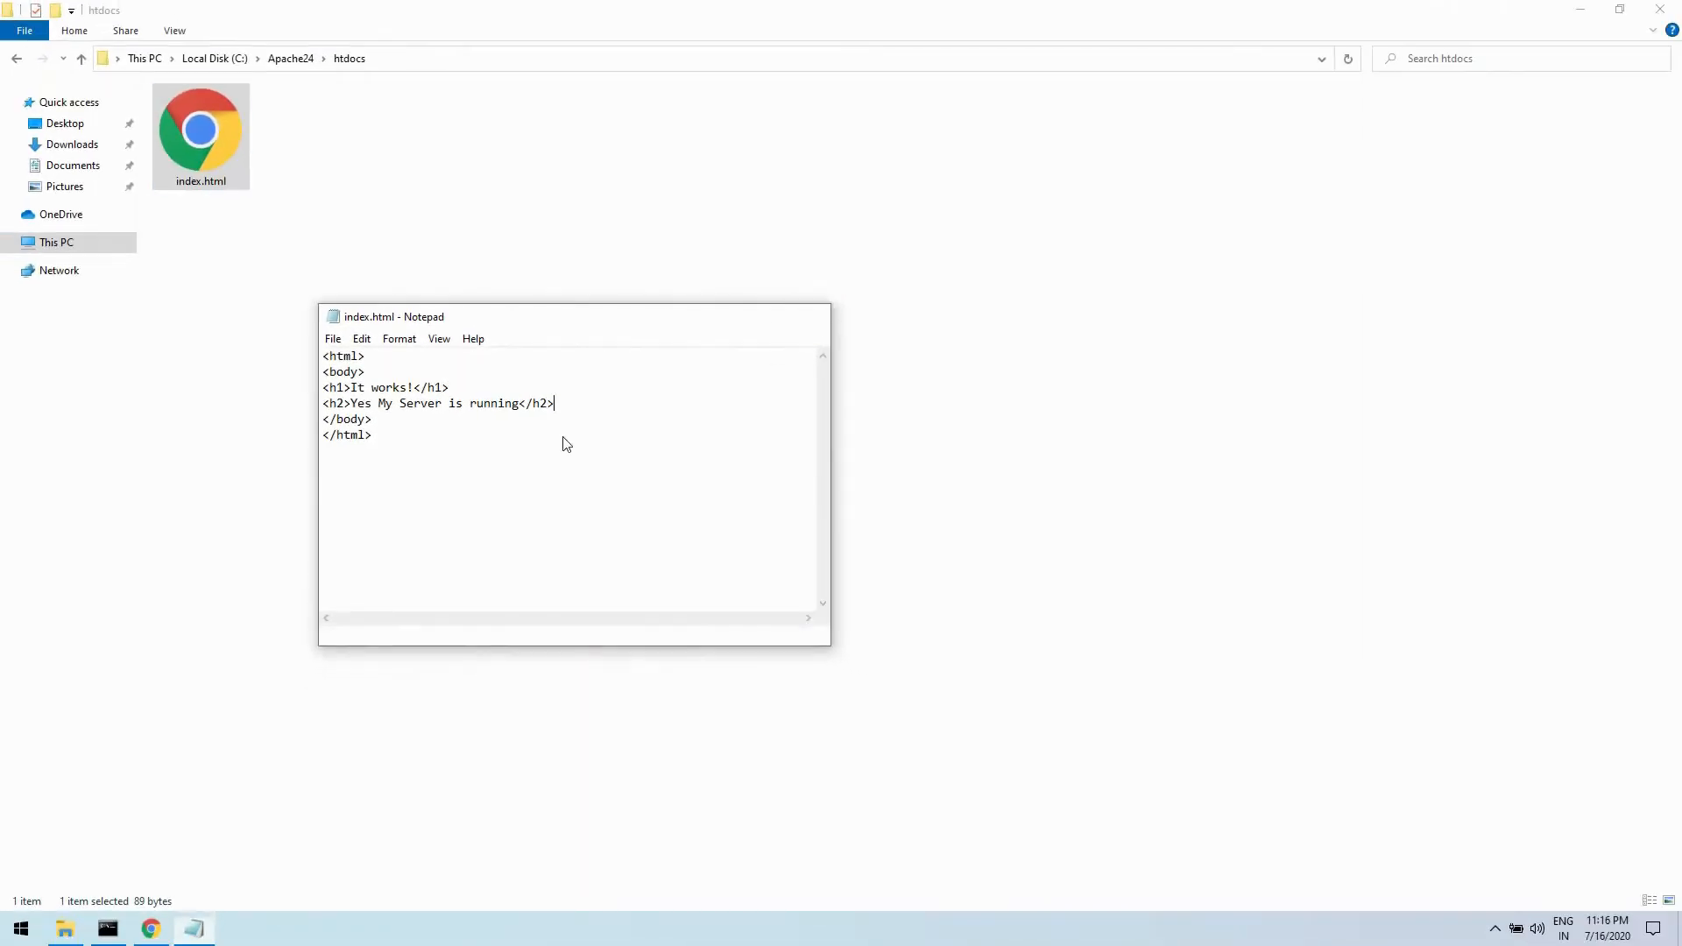
- Reload the 10.0.2.15 page in Chrome to check the added heading, and close the browser and the htdocs window
left_click(150, 929)
right_click(293, 277)
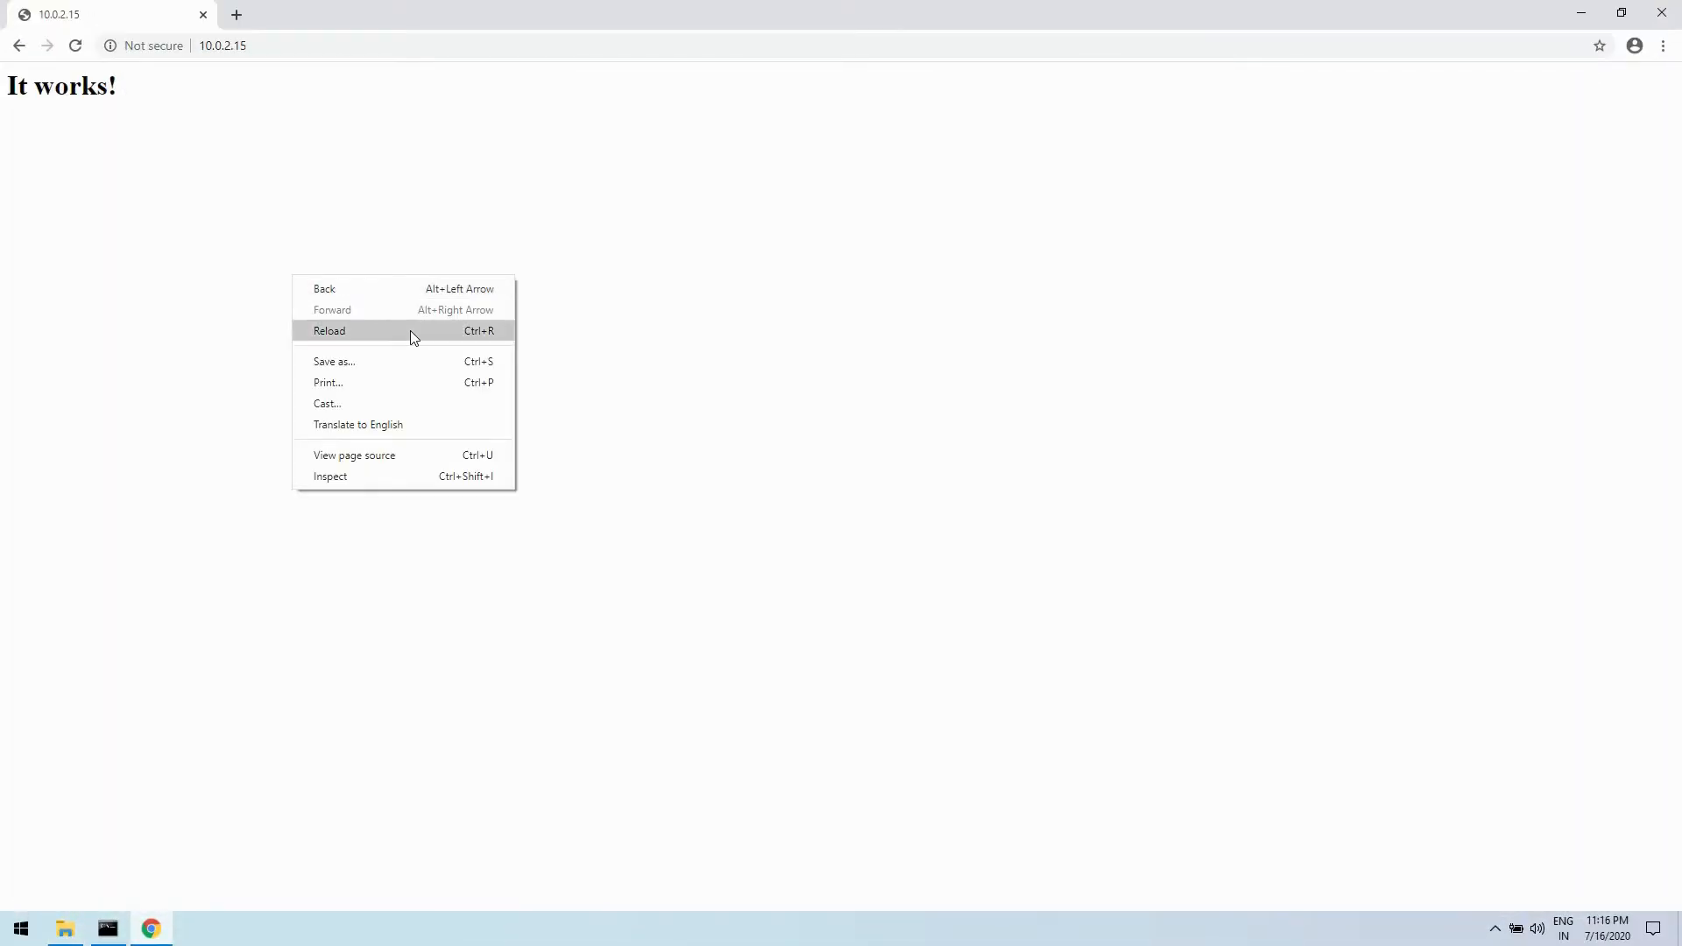
left_click(413, 332)
left_click_drag(2, 129, 221, 292)
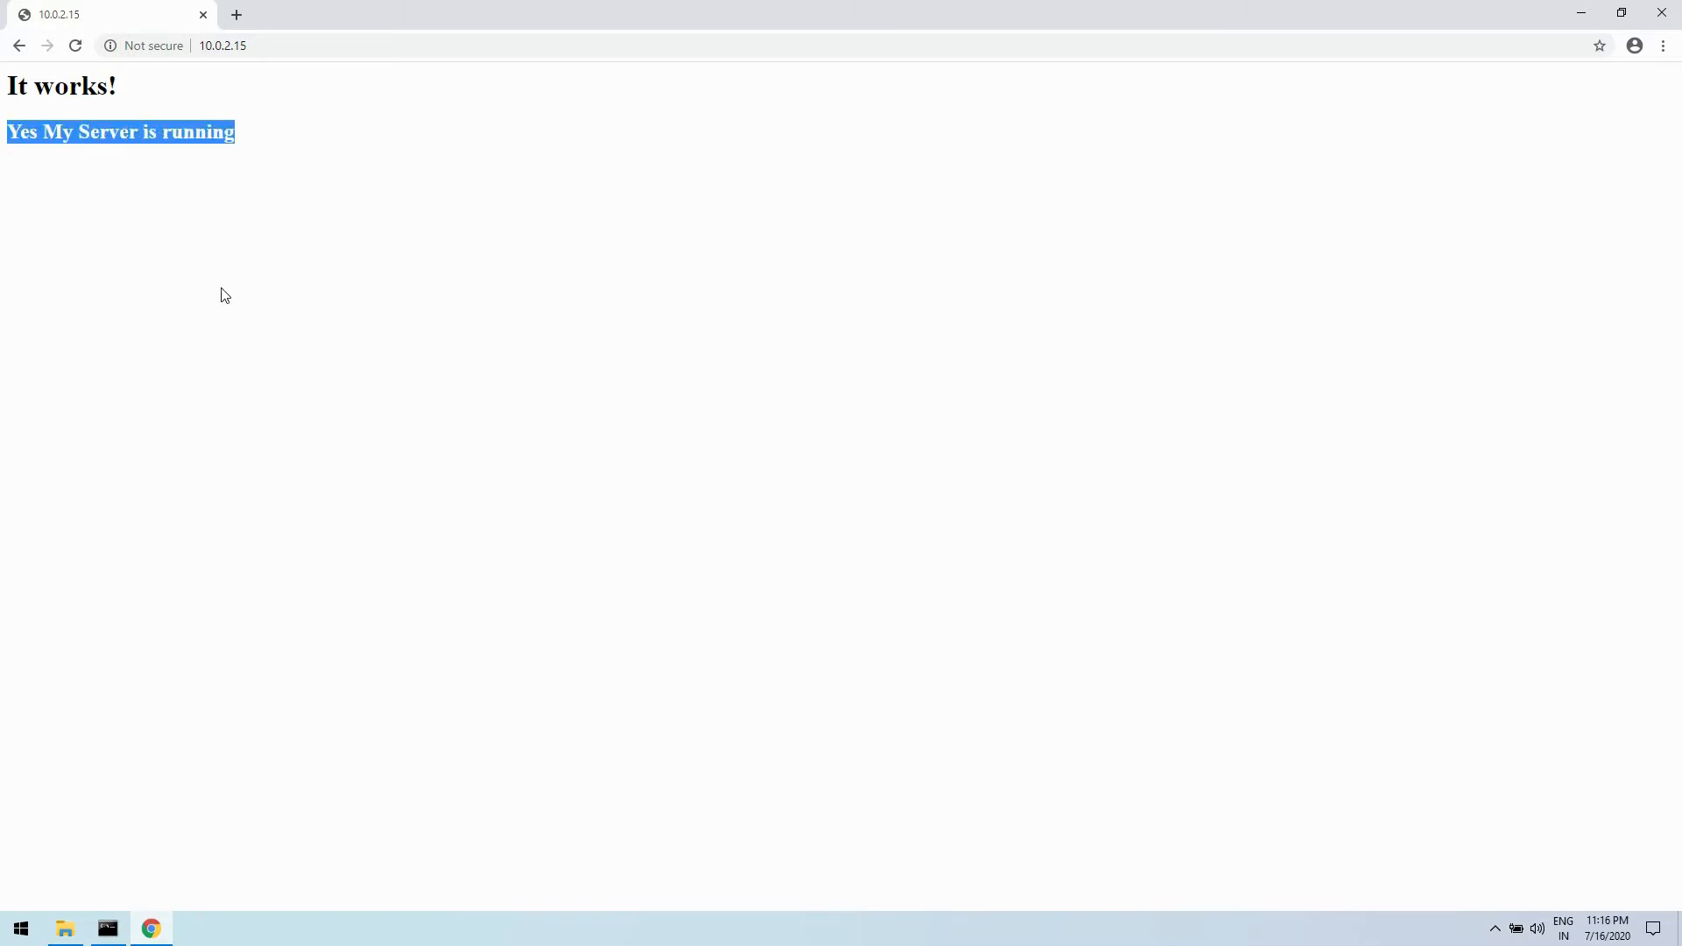
left_click(237, 300)
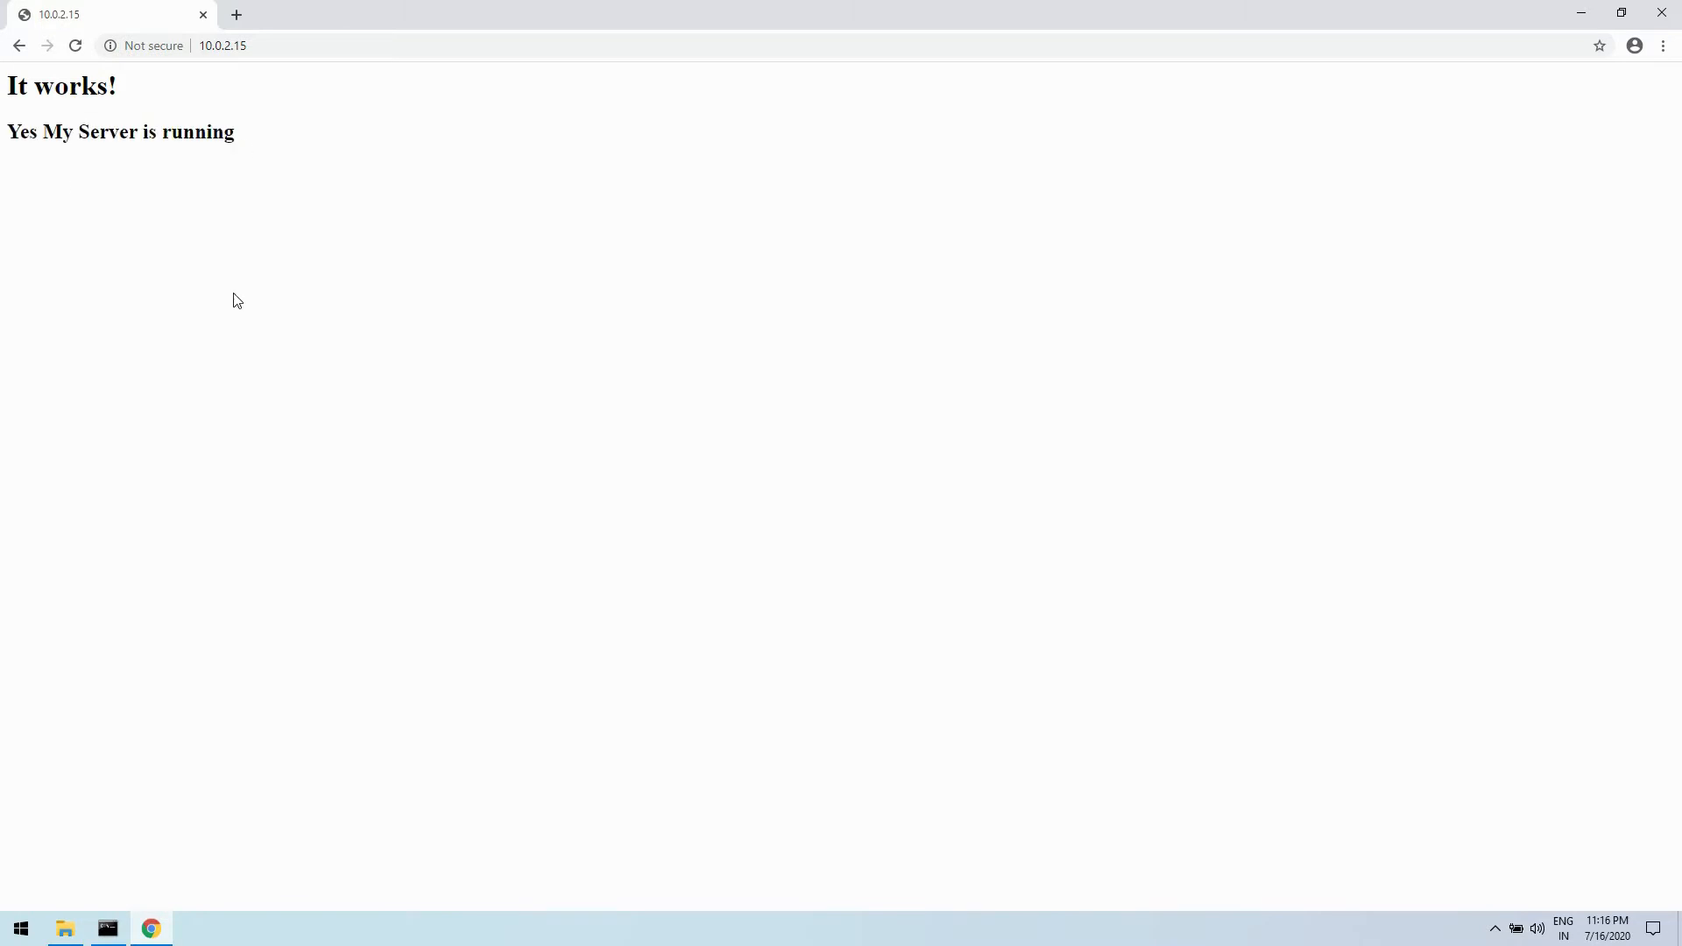
left_click(1663, 16)
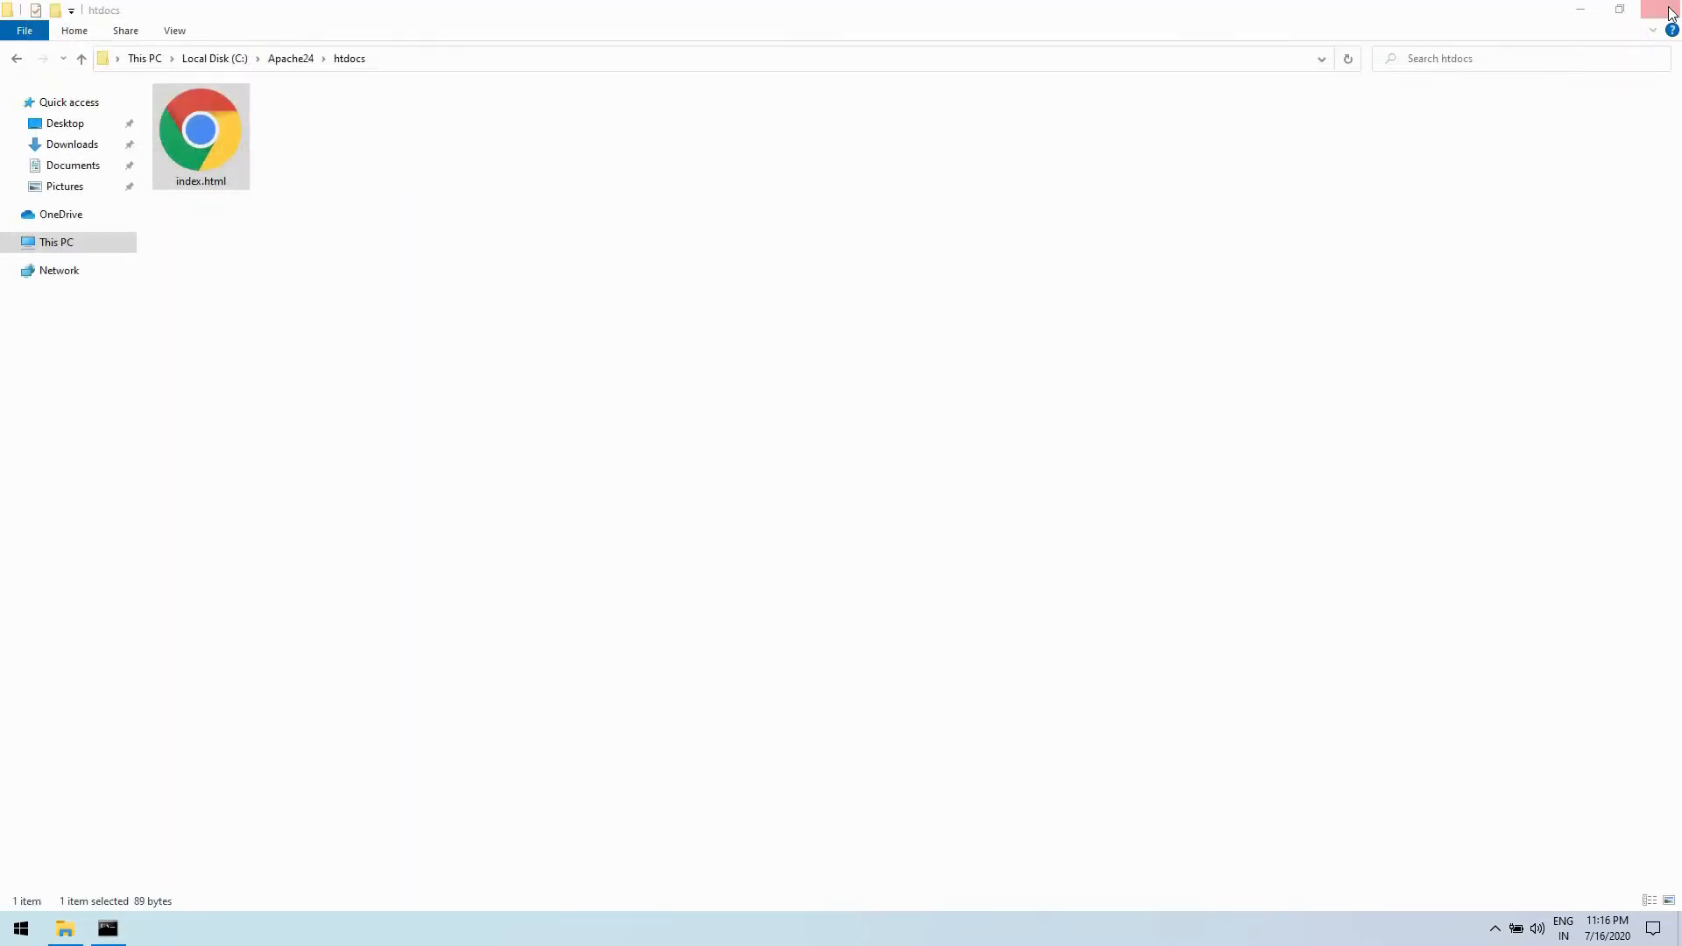
left_click(1663, 11)
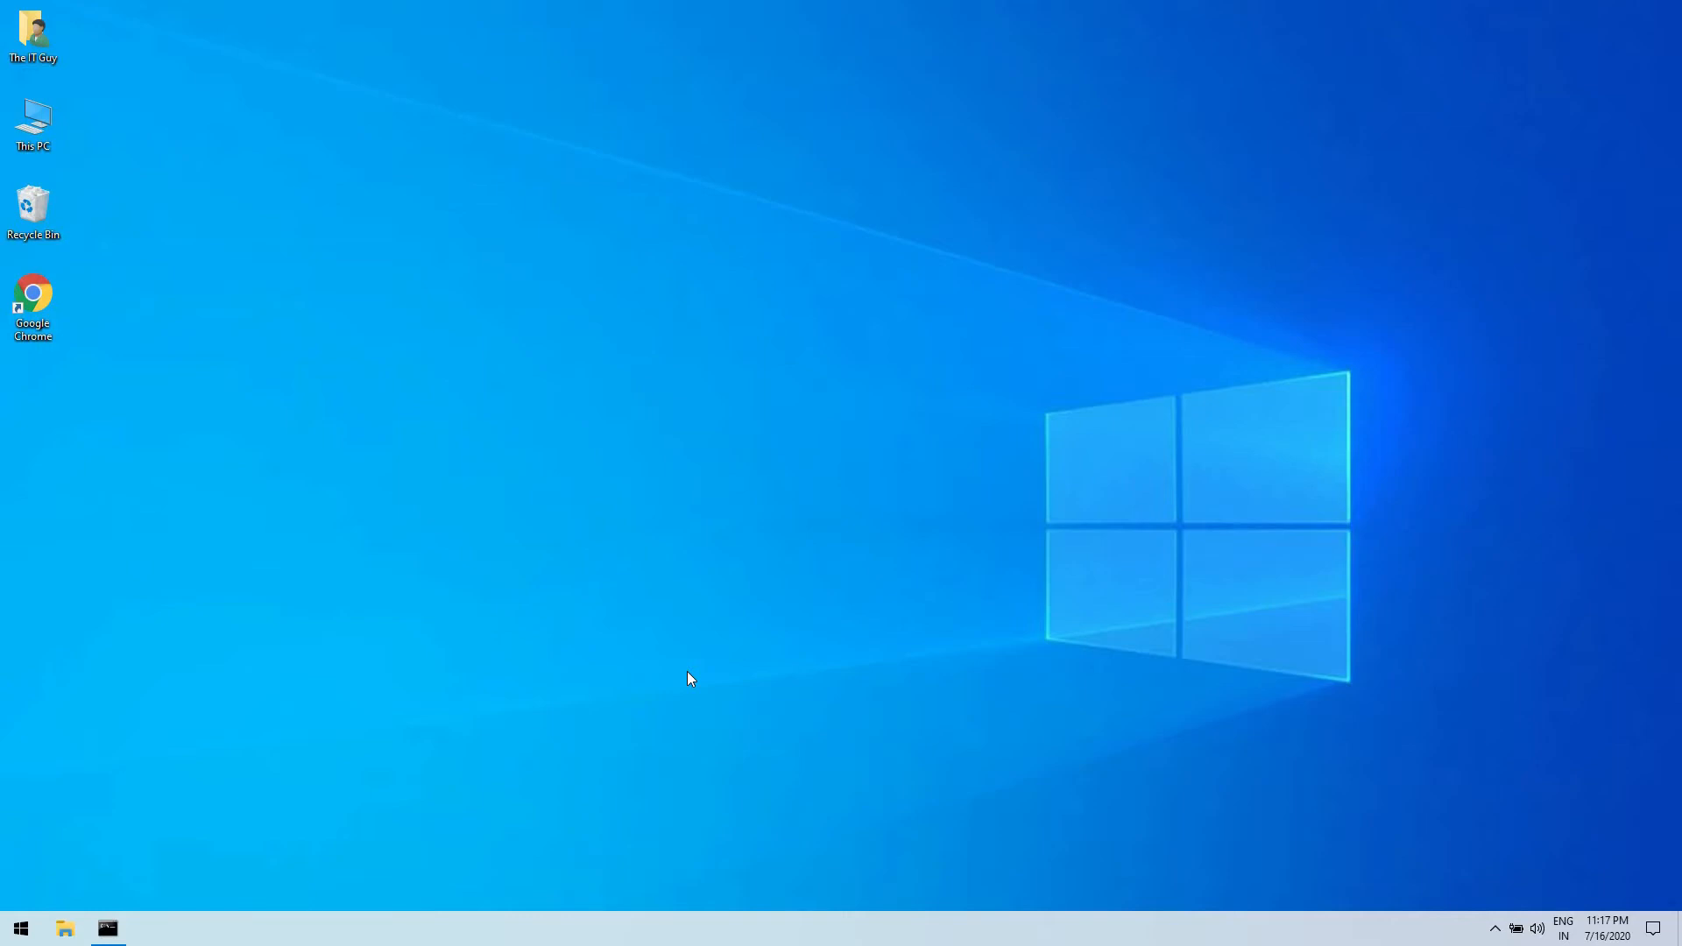
- Check the Windows system type in the properties of This PC and close the System window
right_click(30, 145)
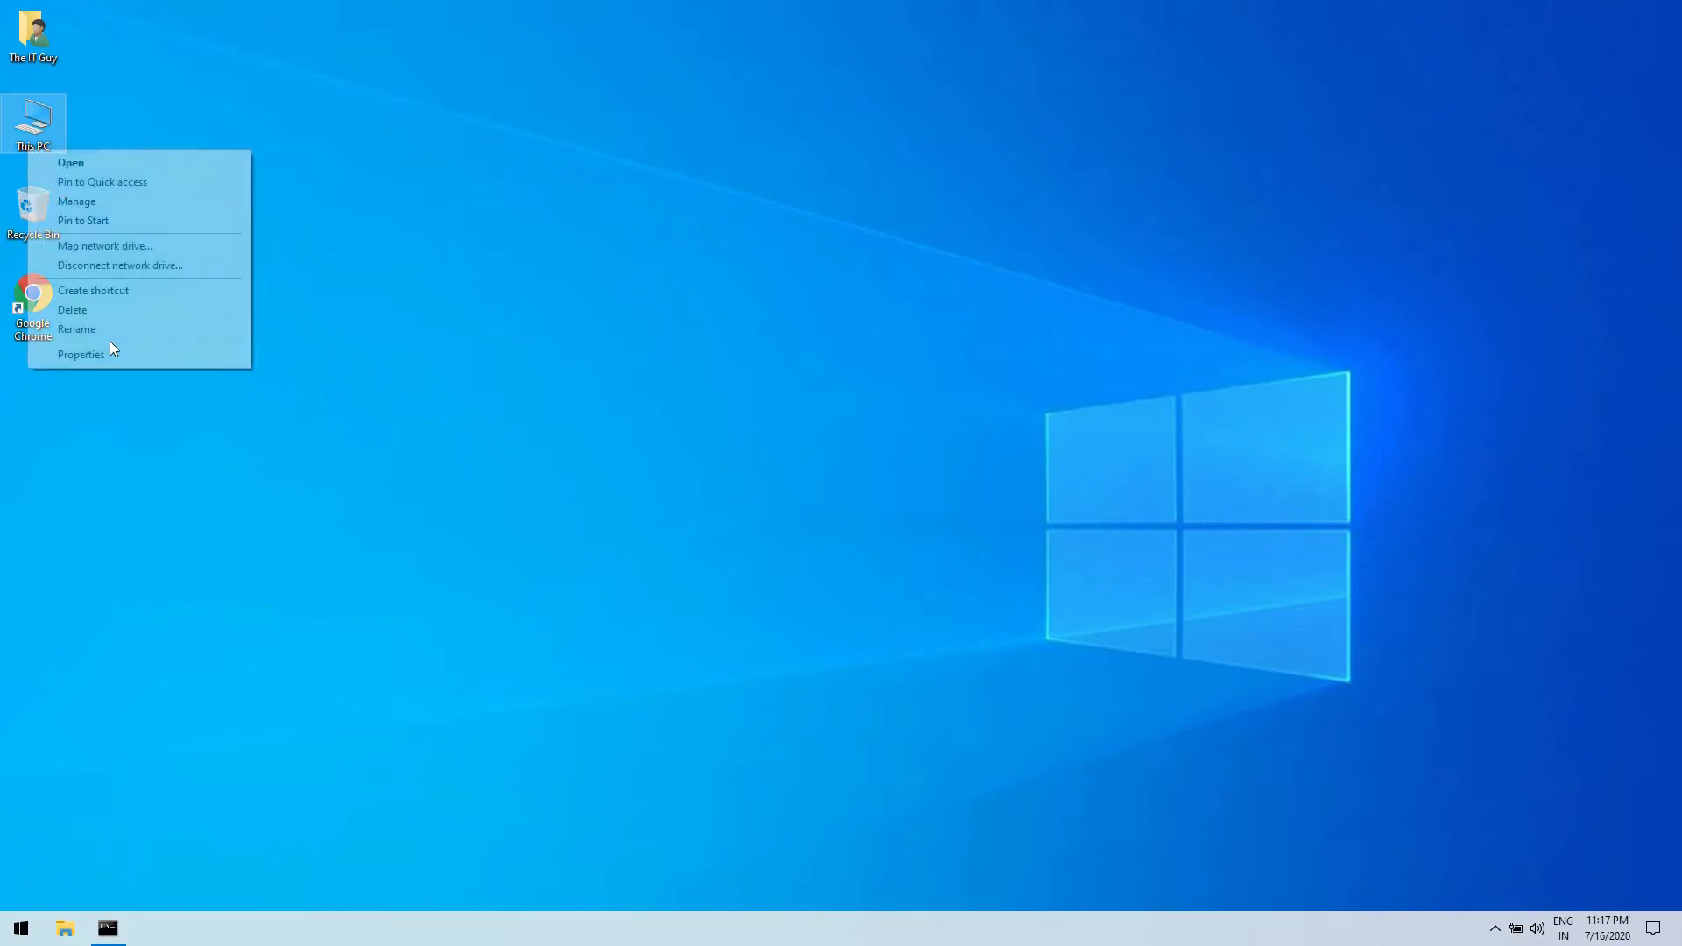
left_click(115, 357)
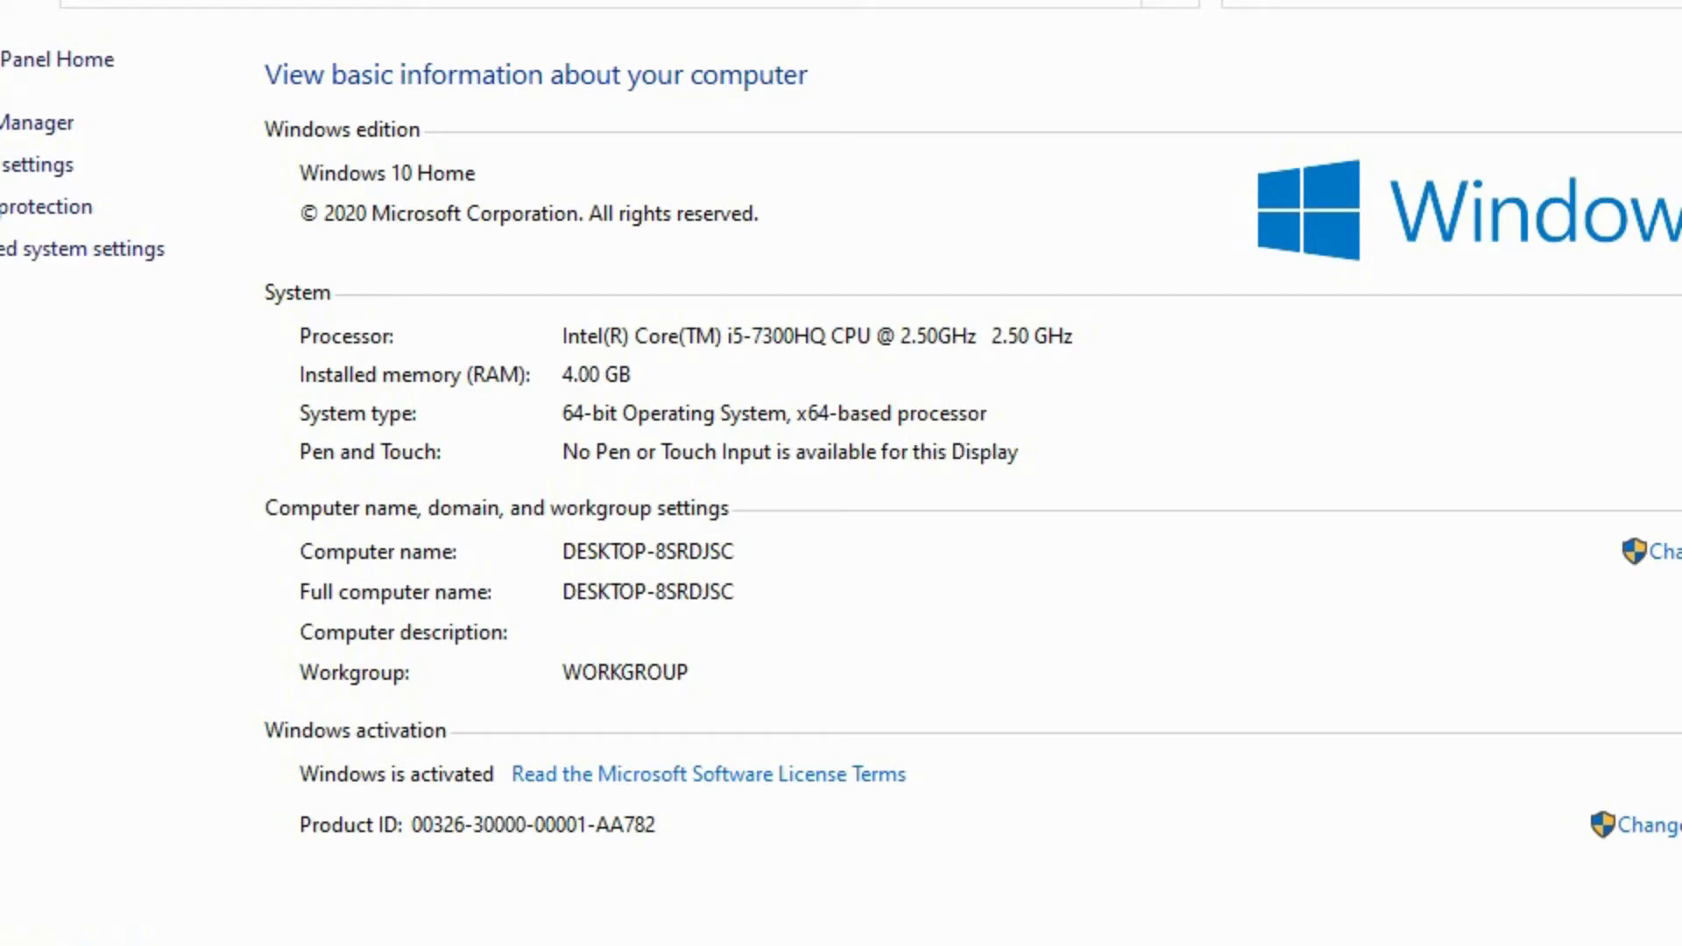
left_click(1670, 9)
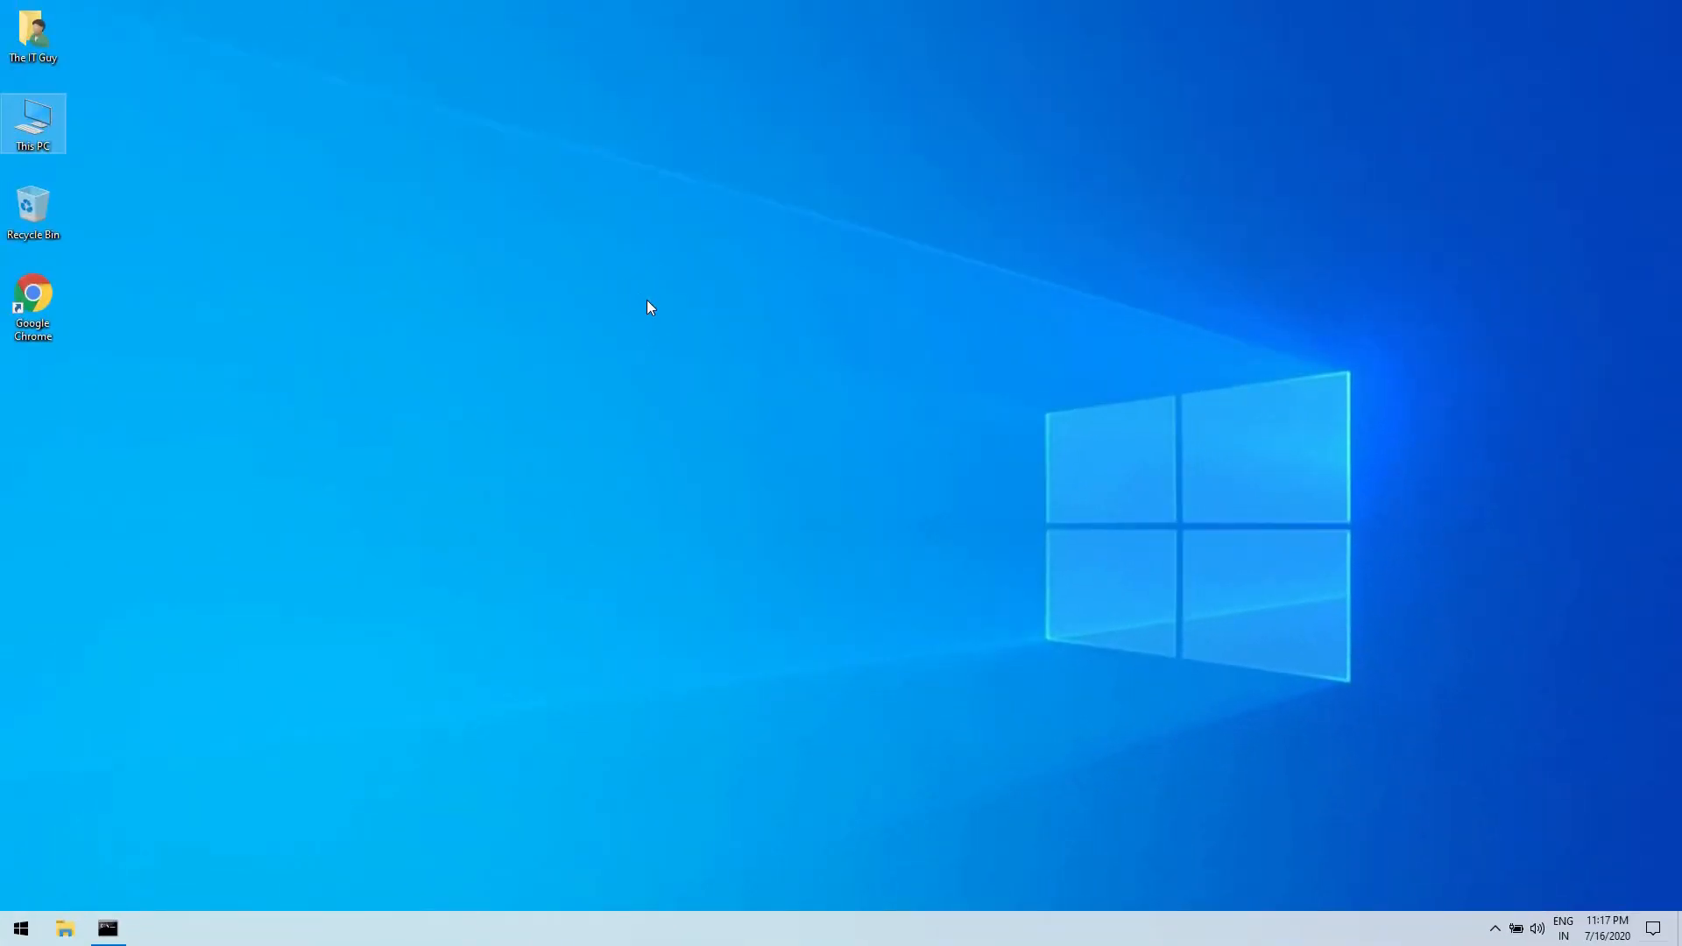
- Search Google for "php for windows" in Chrome and open the downloads page of the PHP For Windows site
double_click(32, 324)
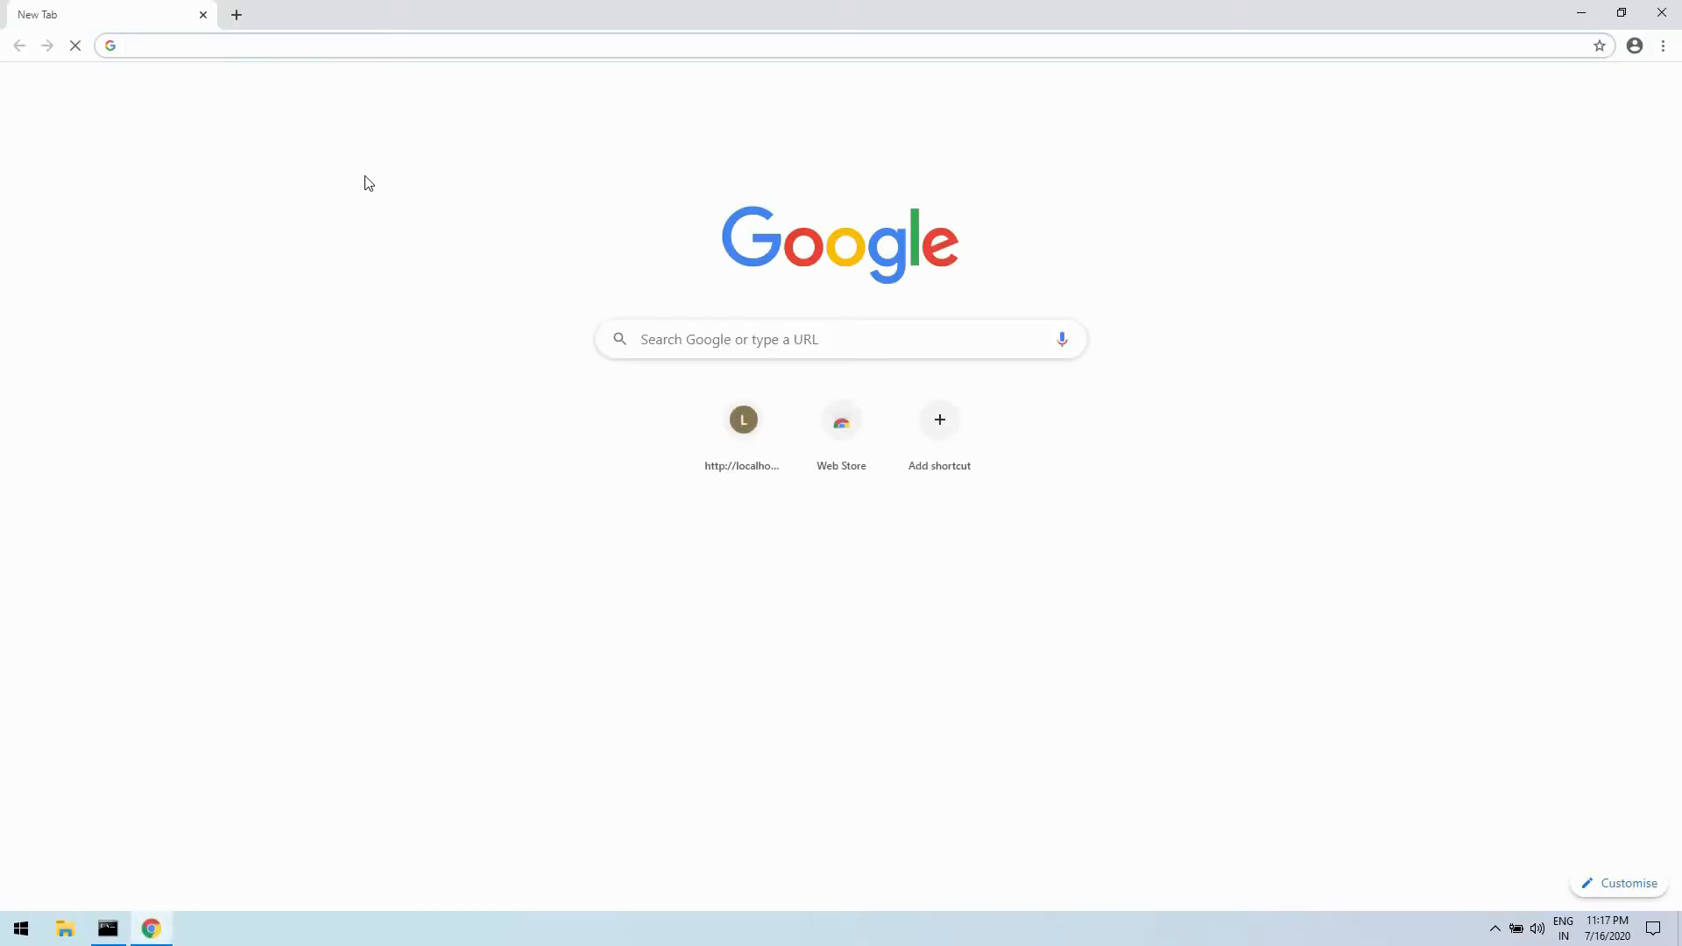
type("php for w")
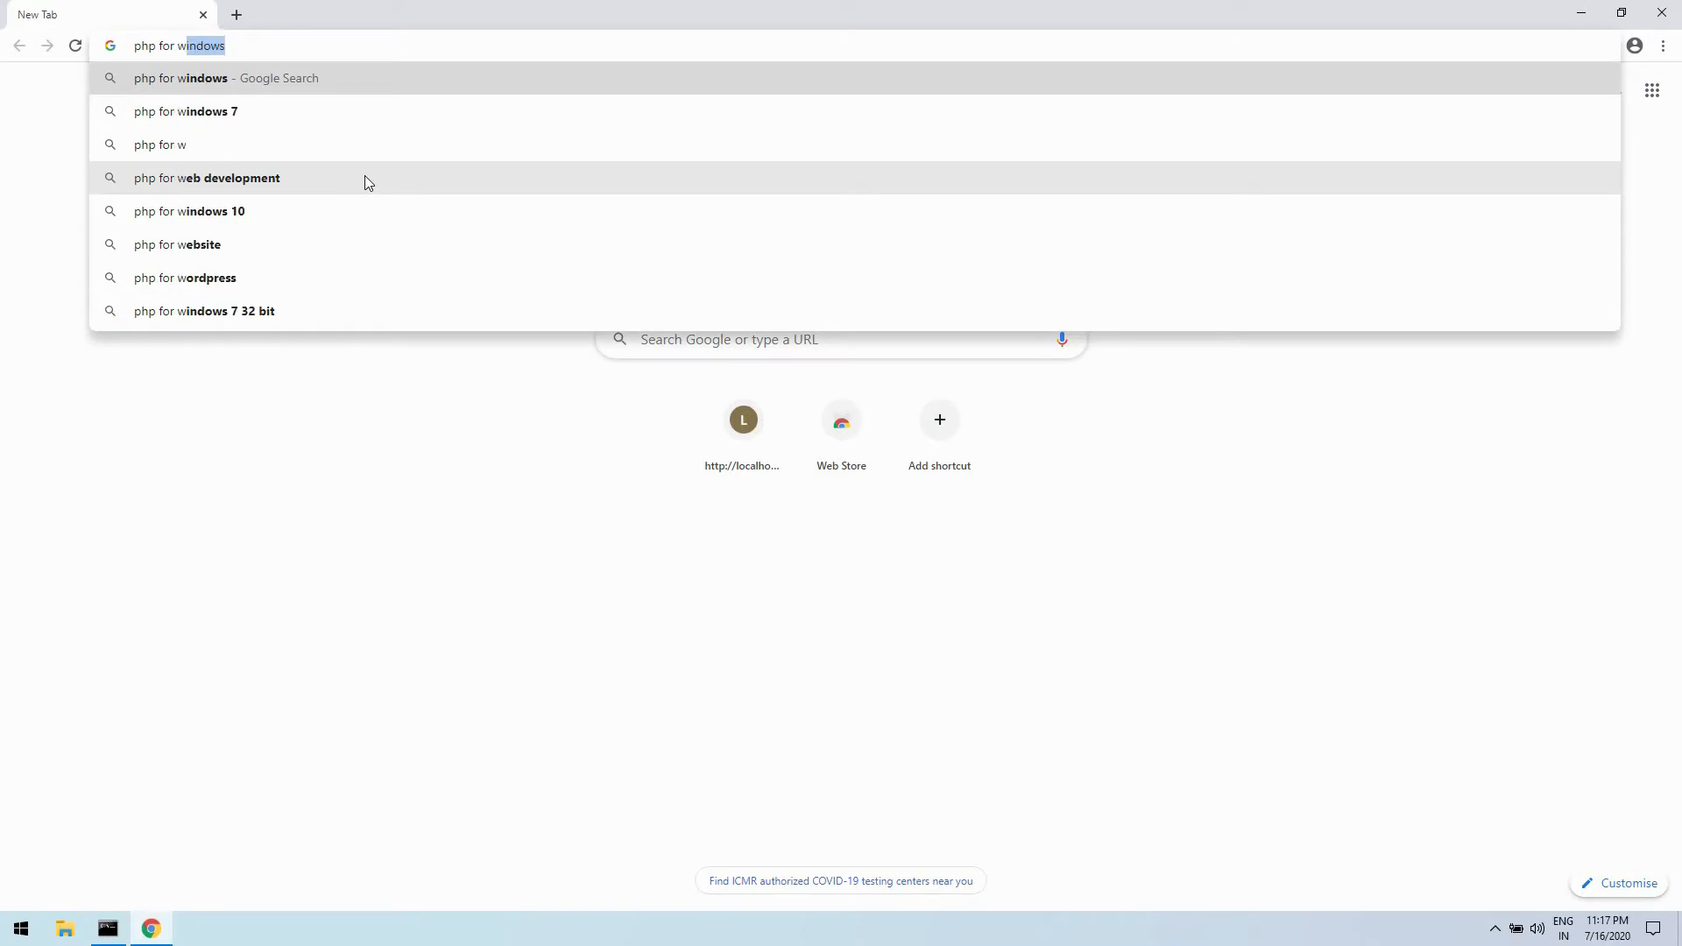
key("Return")
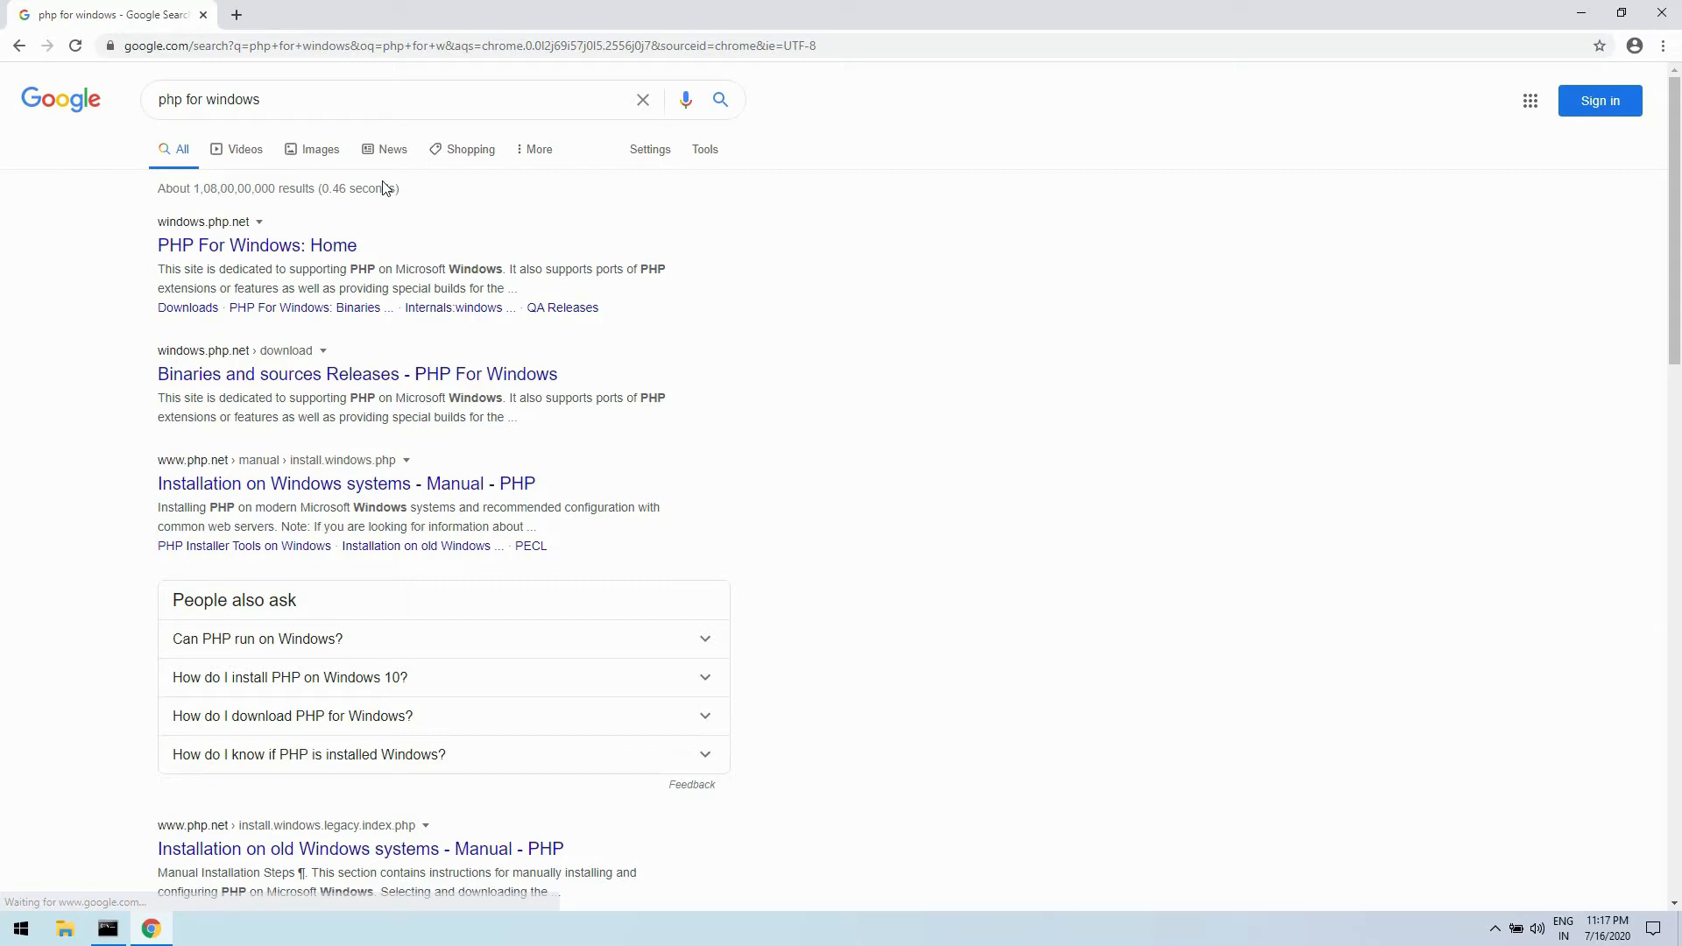
left_click(305, 256)
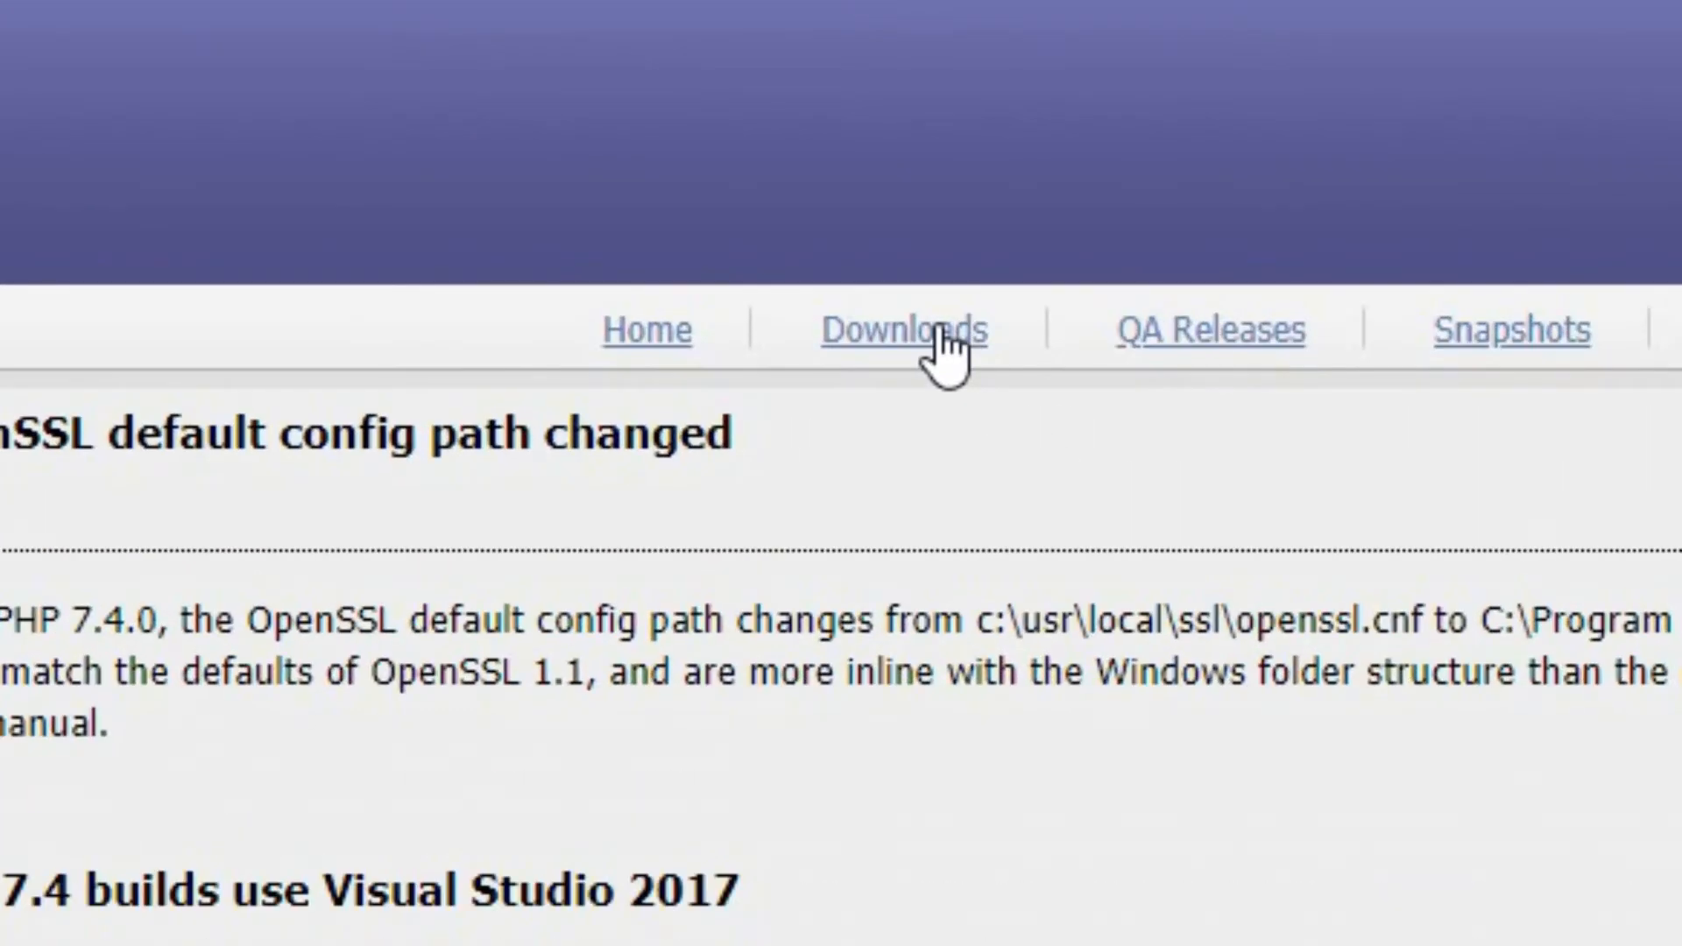
left_click(941, 341)
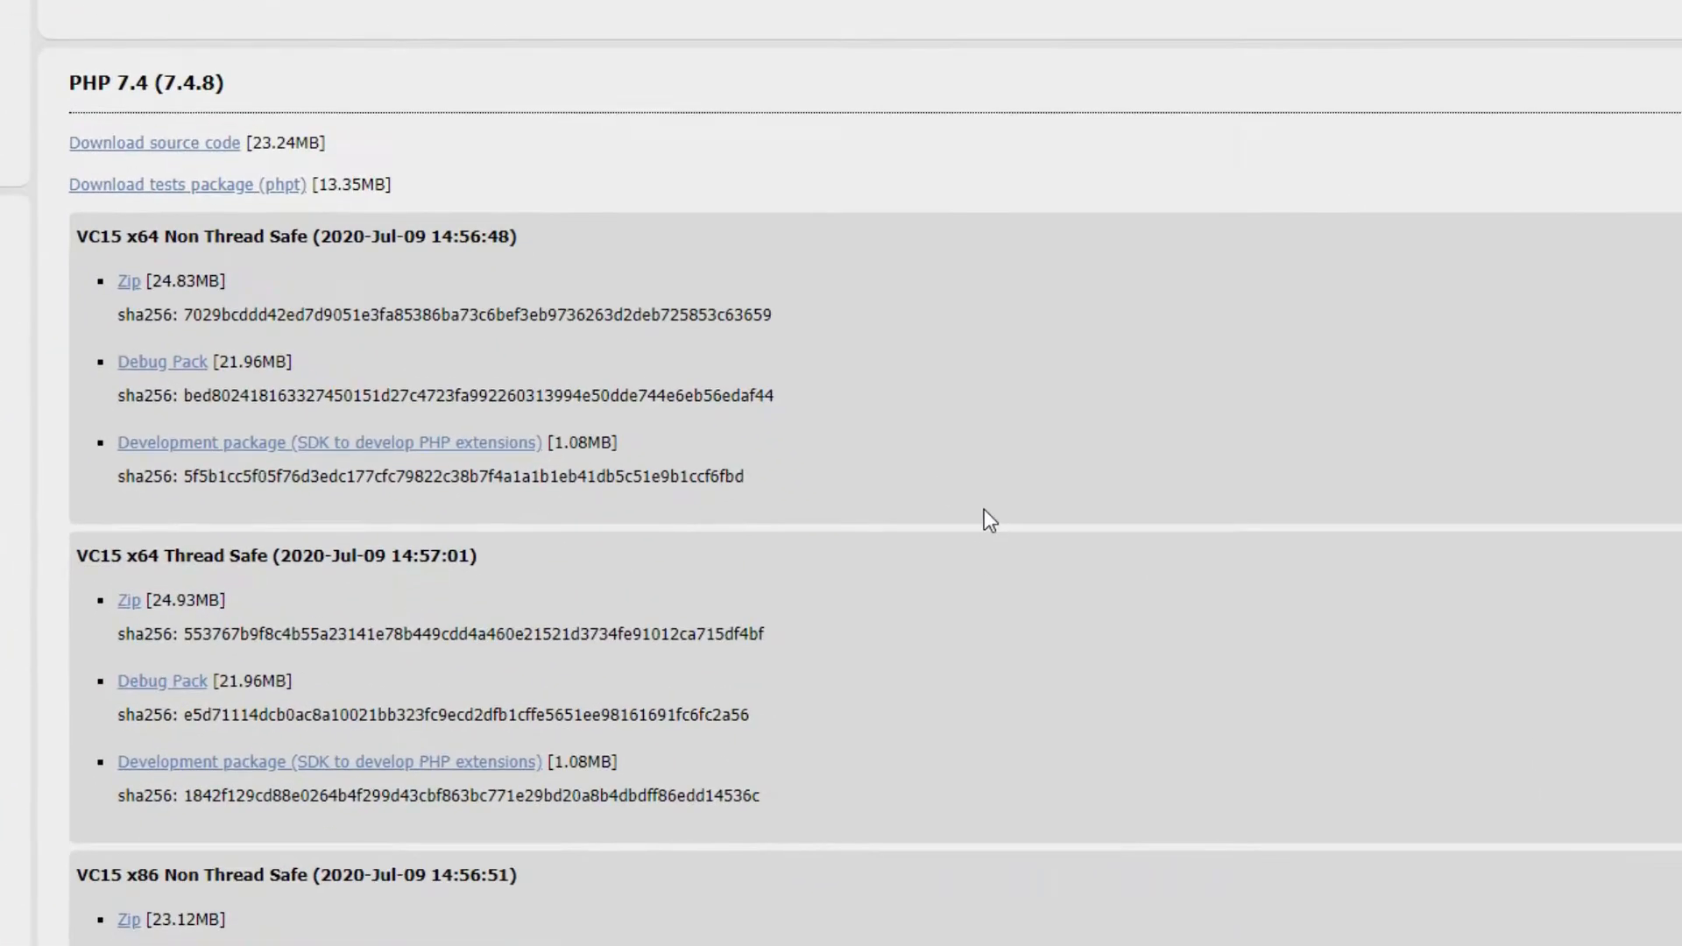
- Download the PHP 7.4.8 VC15 x64 Thread Safe zip and open the downloaded archive from the browser's downloads list
scroll(929, 482, "down", 3)
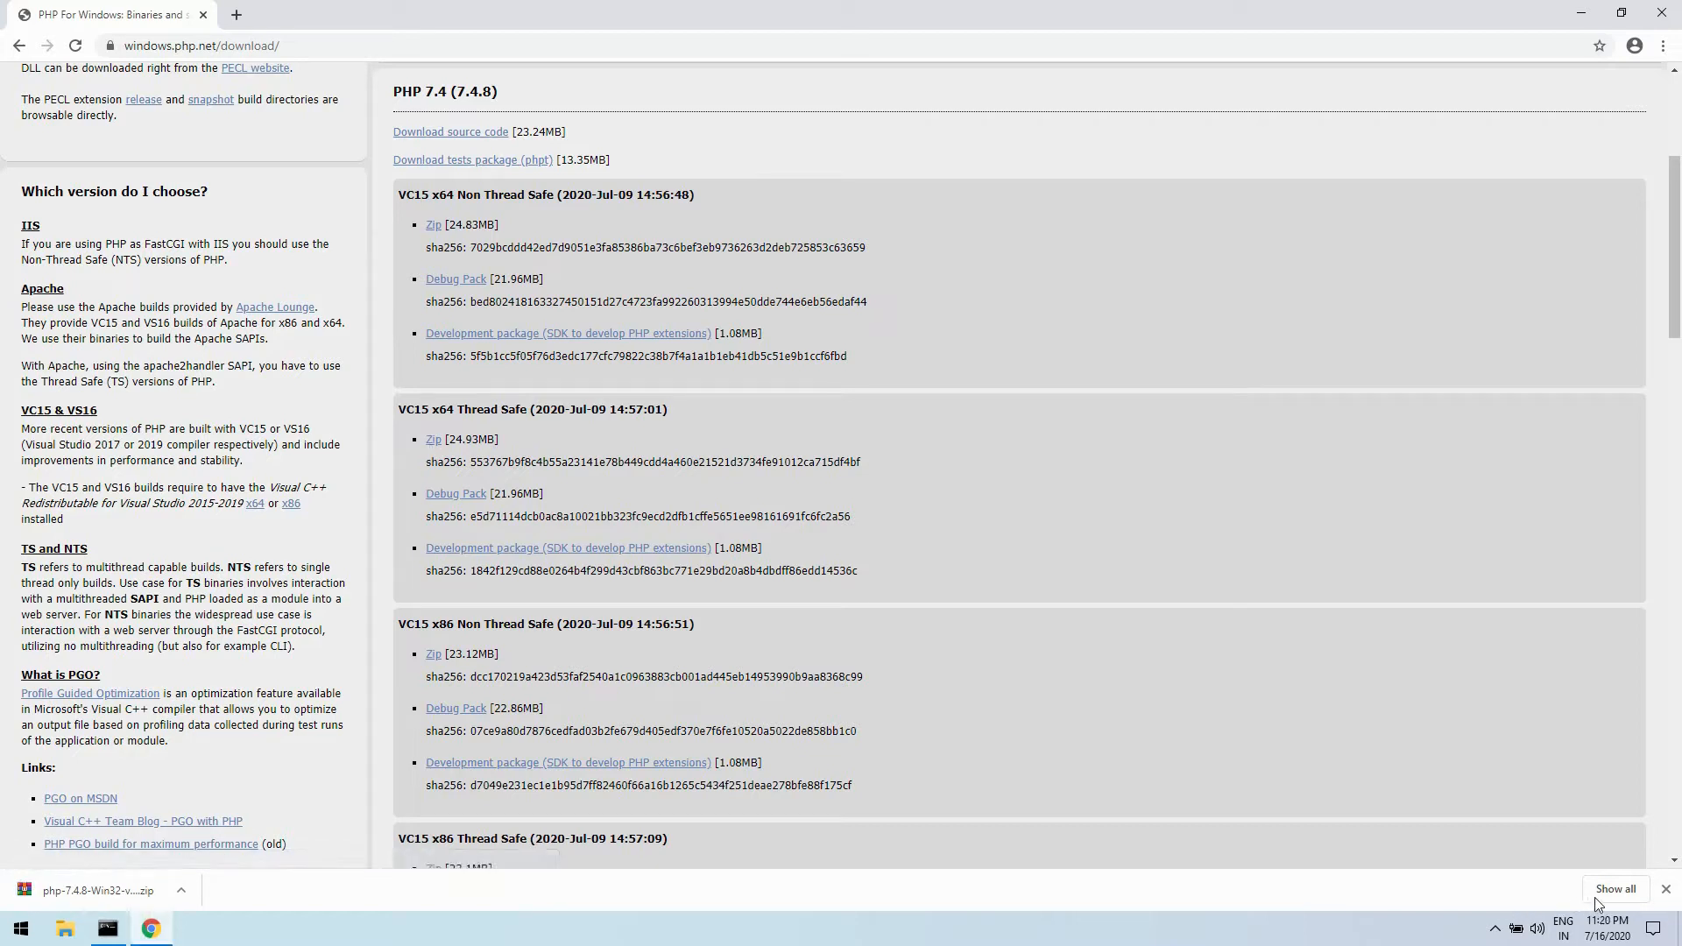
left_click(1594, 897)
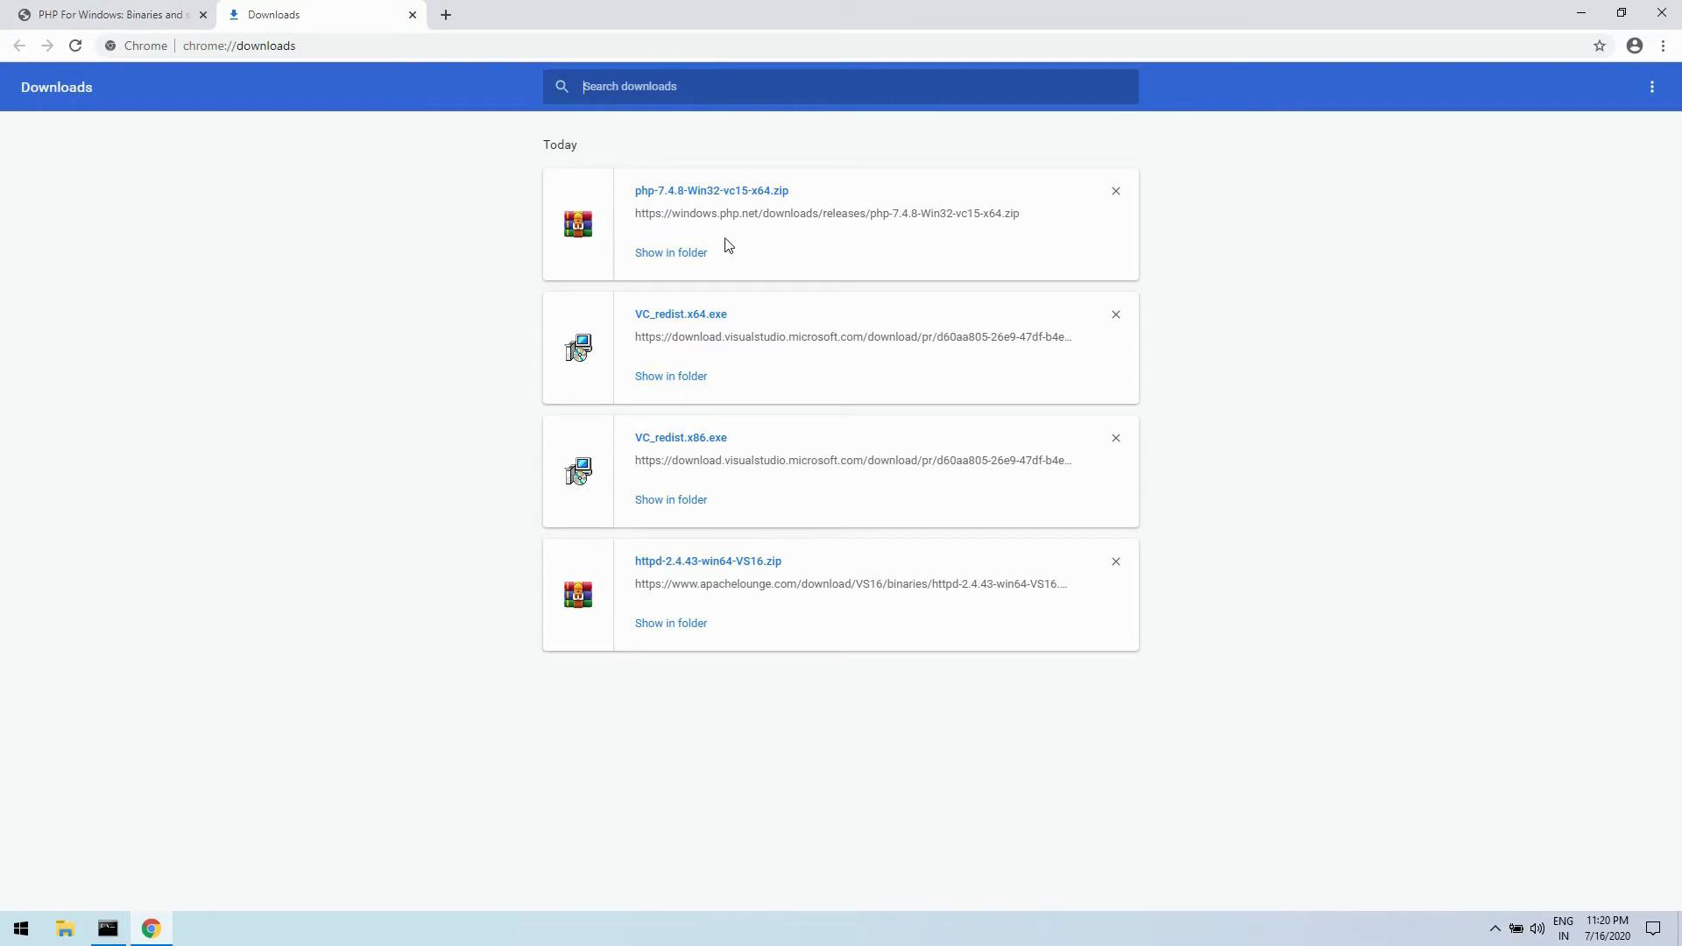
left_click(684, 192)
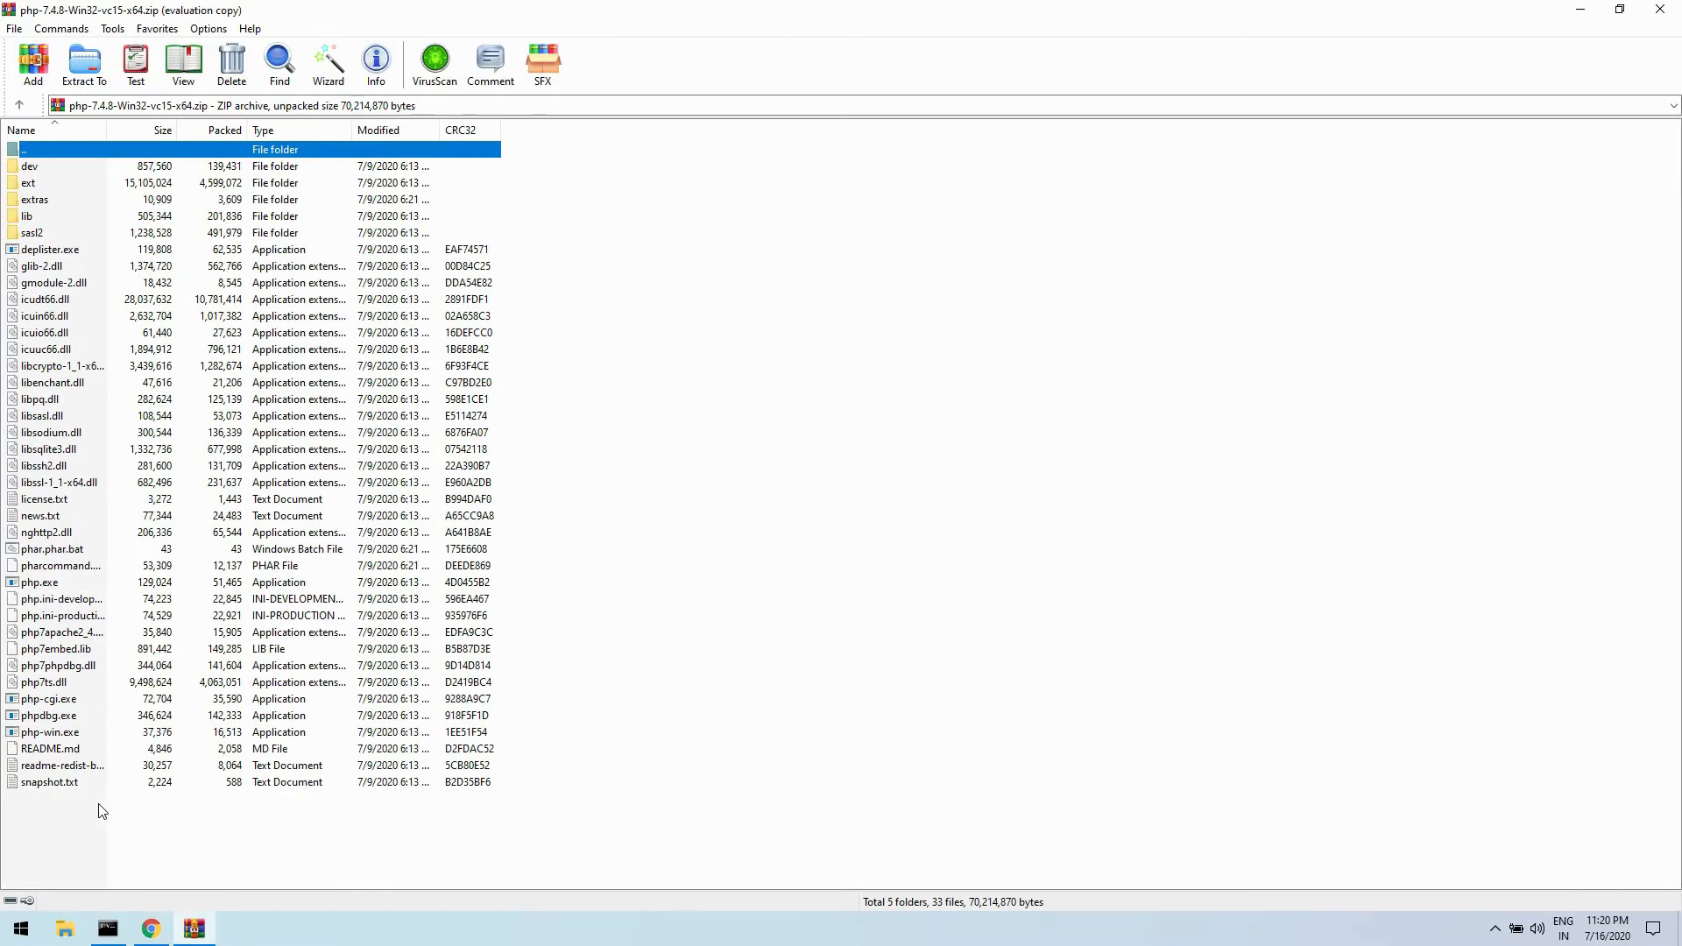
- Extract all files and folders of the PHP archive to C:\php74 and close the archive
left_click_drag(99, 811, 8, 168)
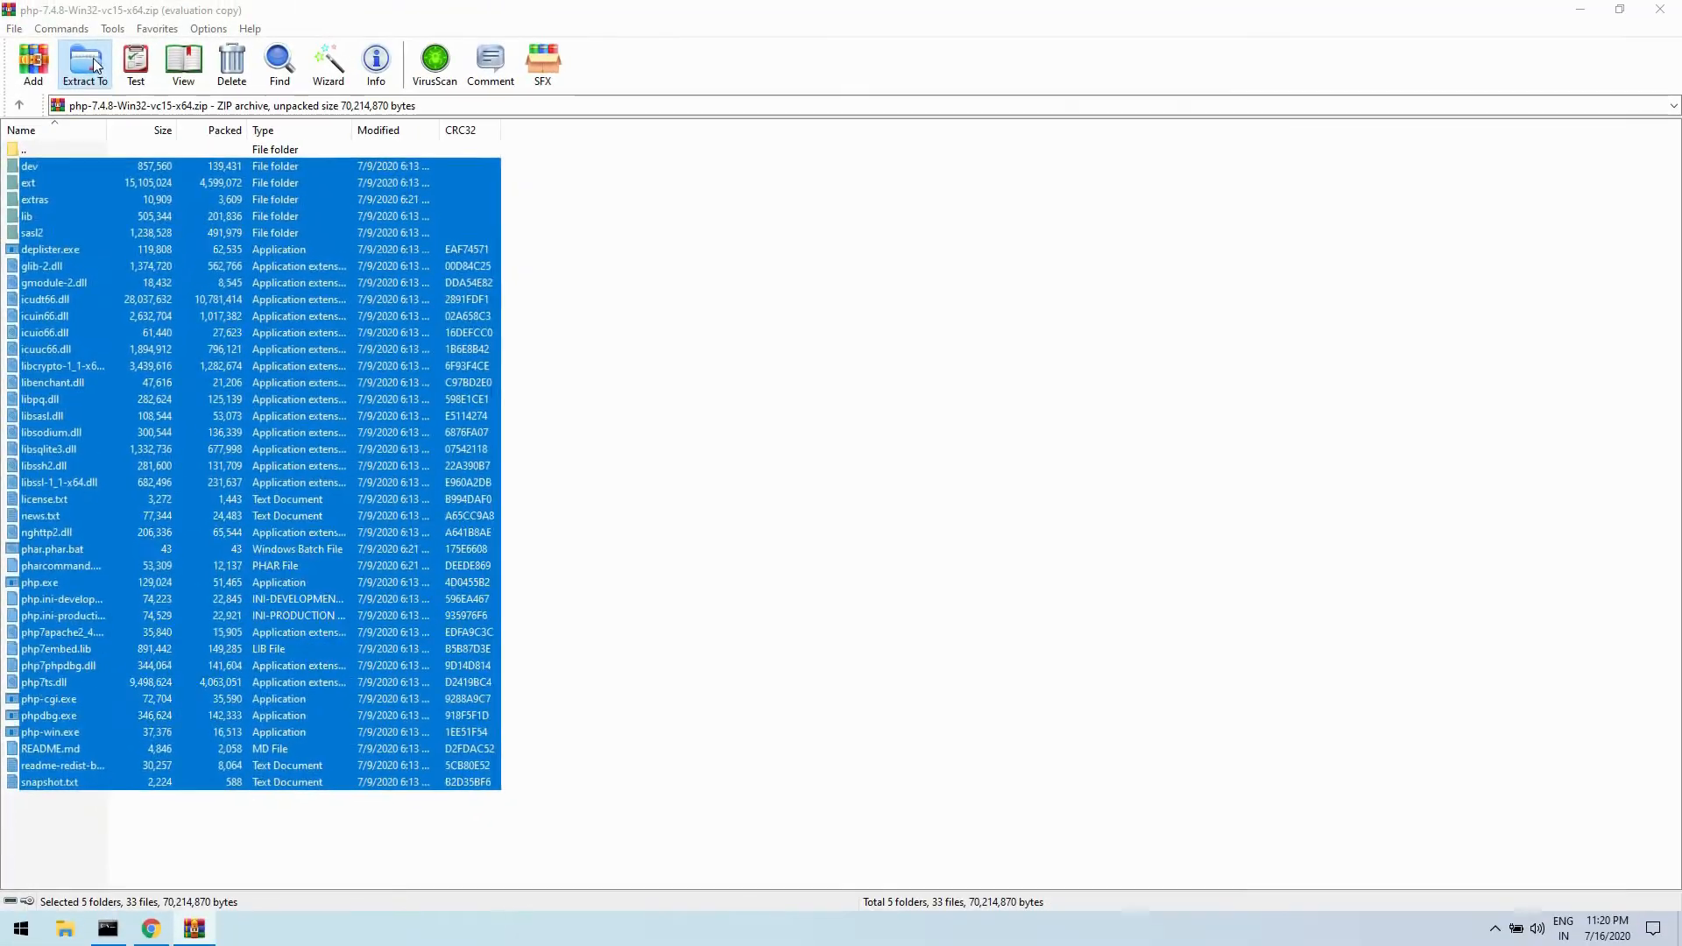
left_click(86, 63)
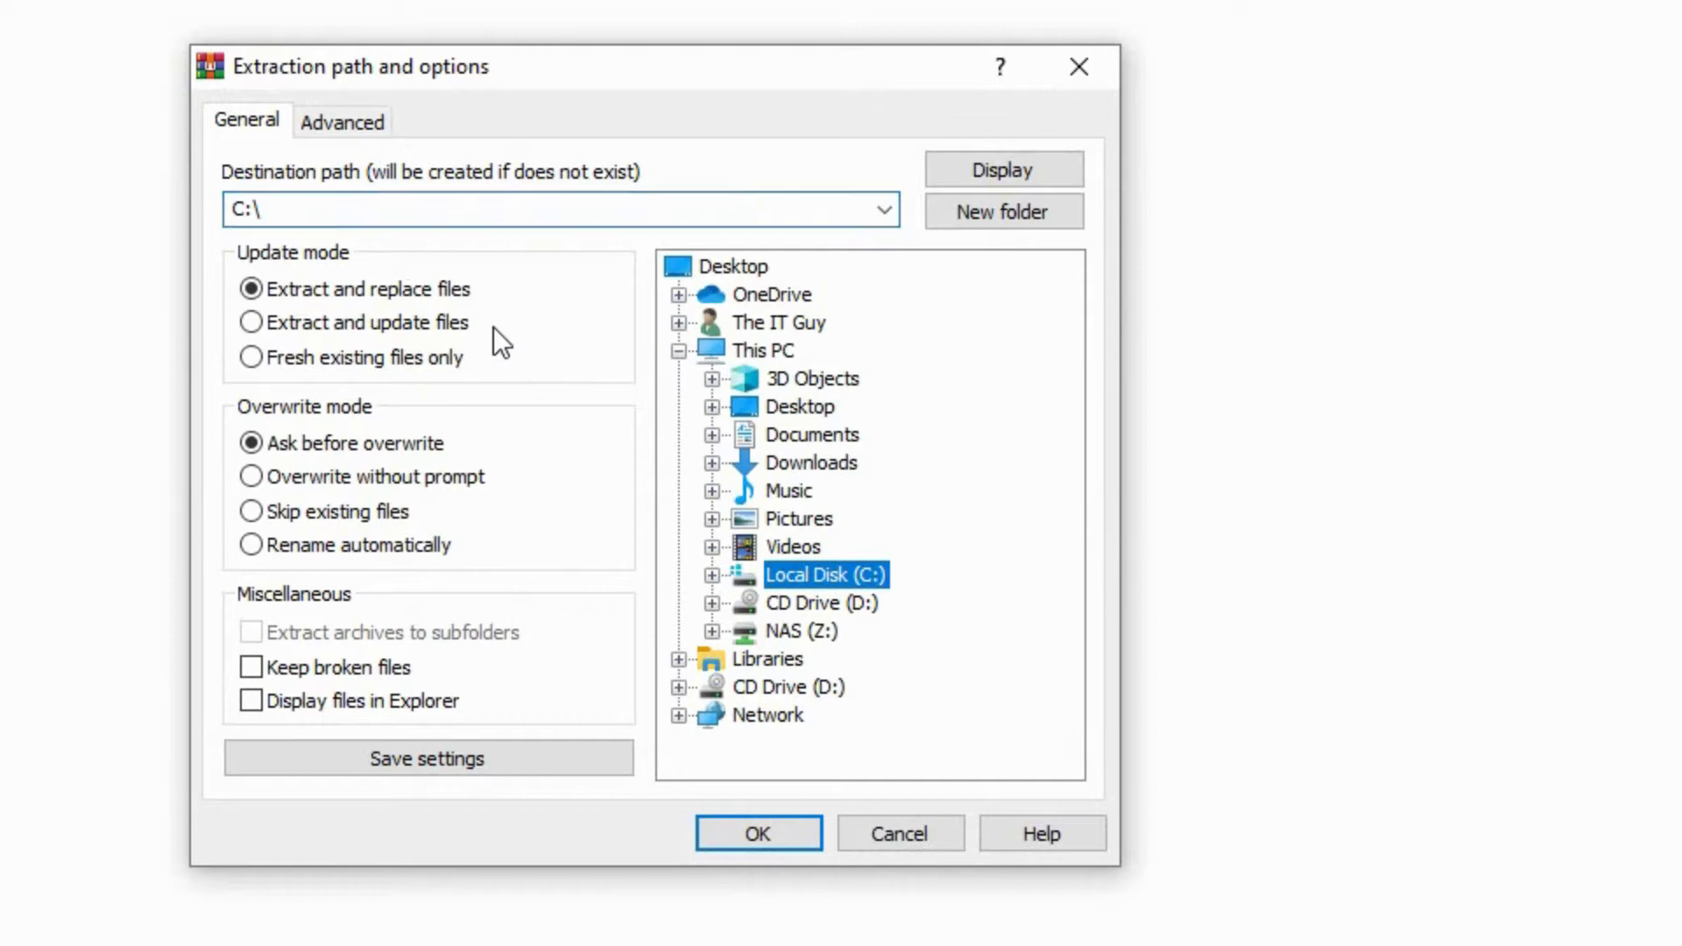
left_click(402, 218)
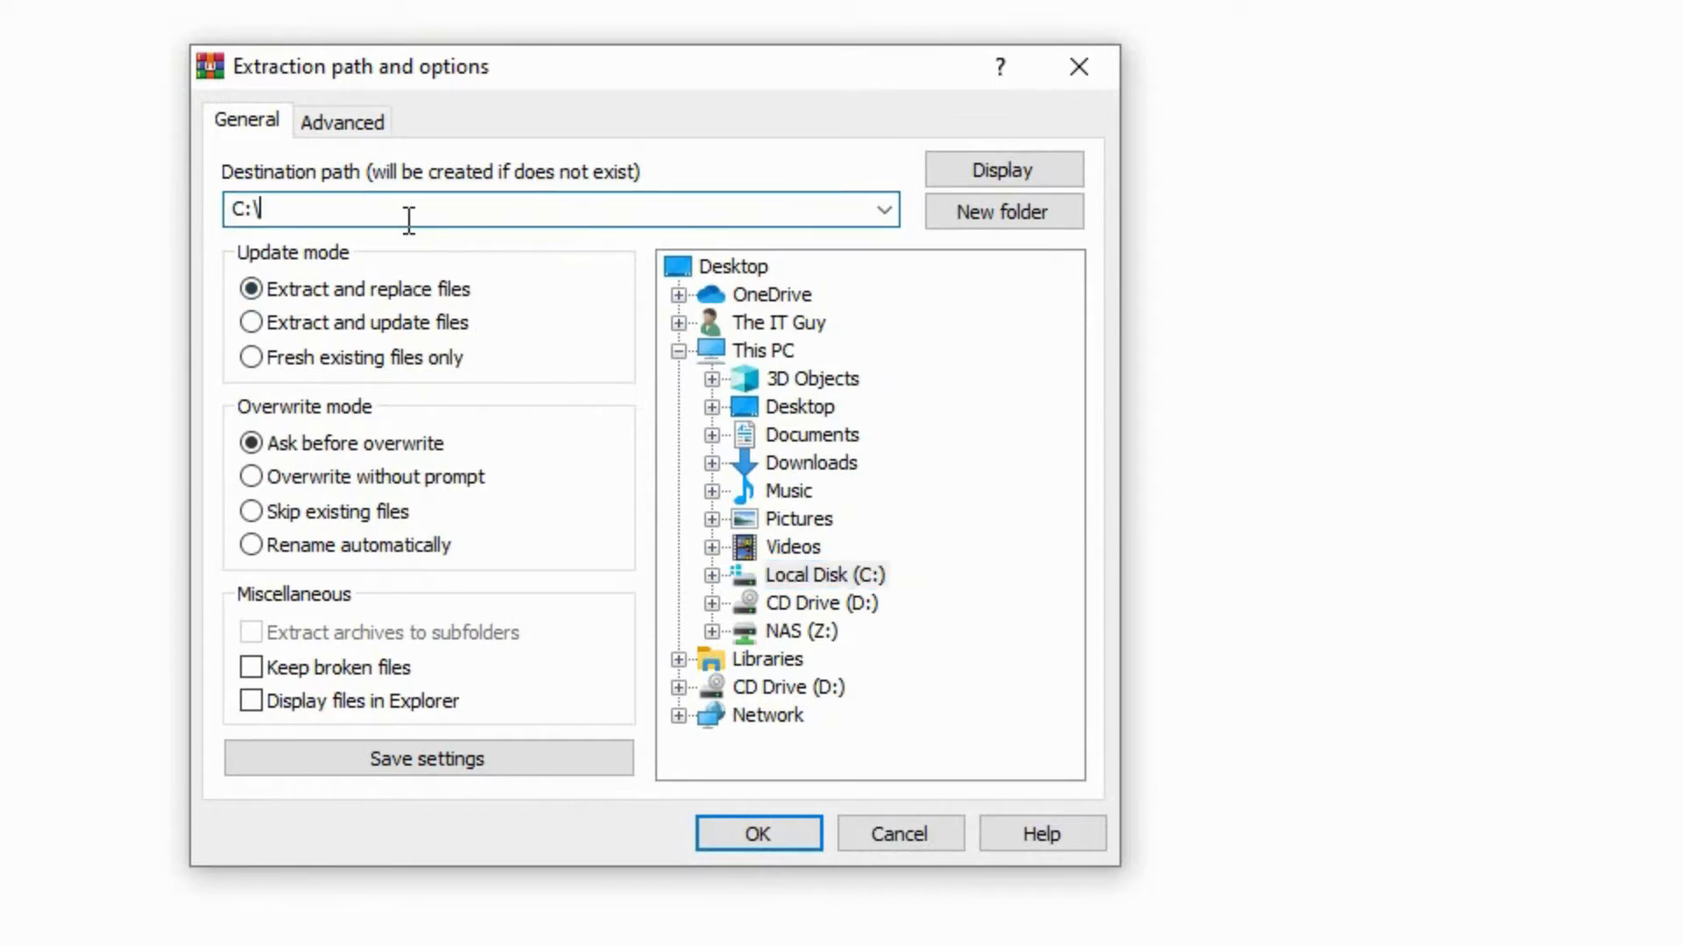
type("php74")
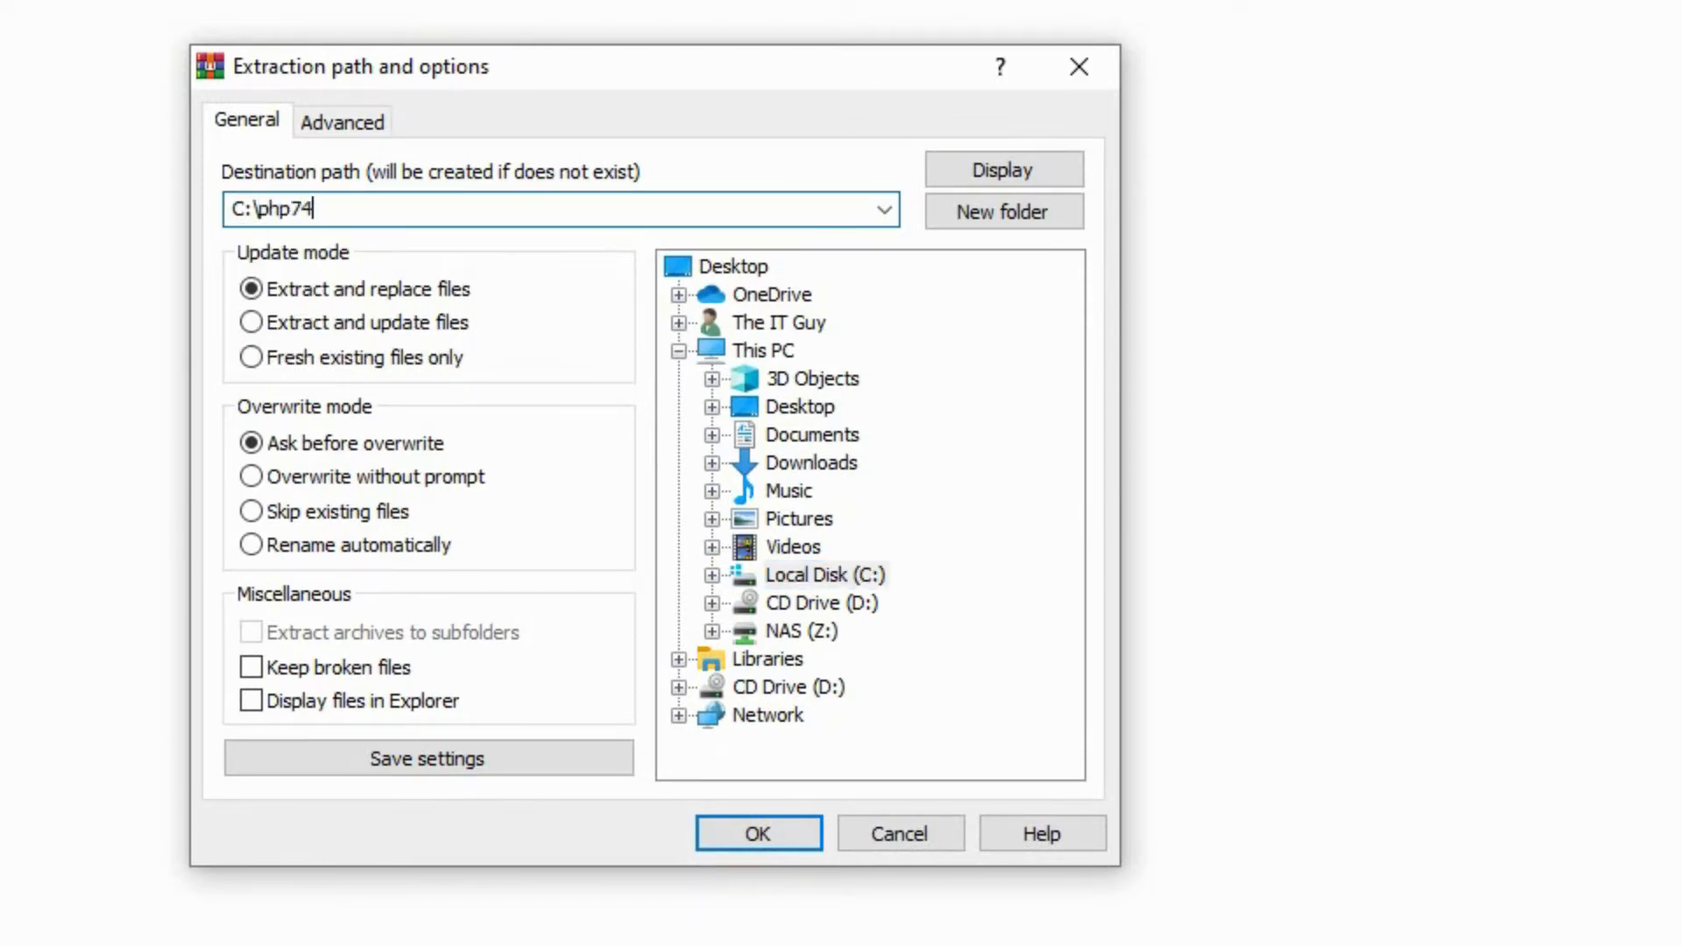
left_click(718, 839)
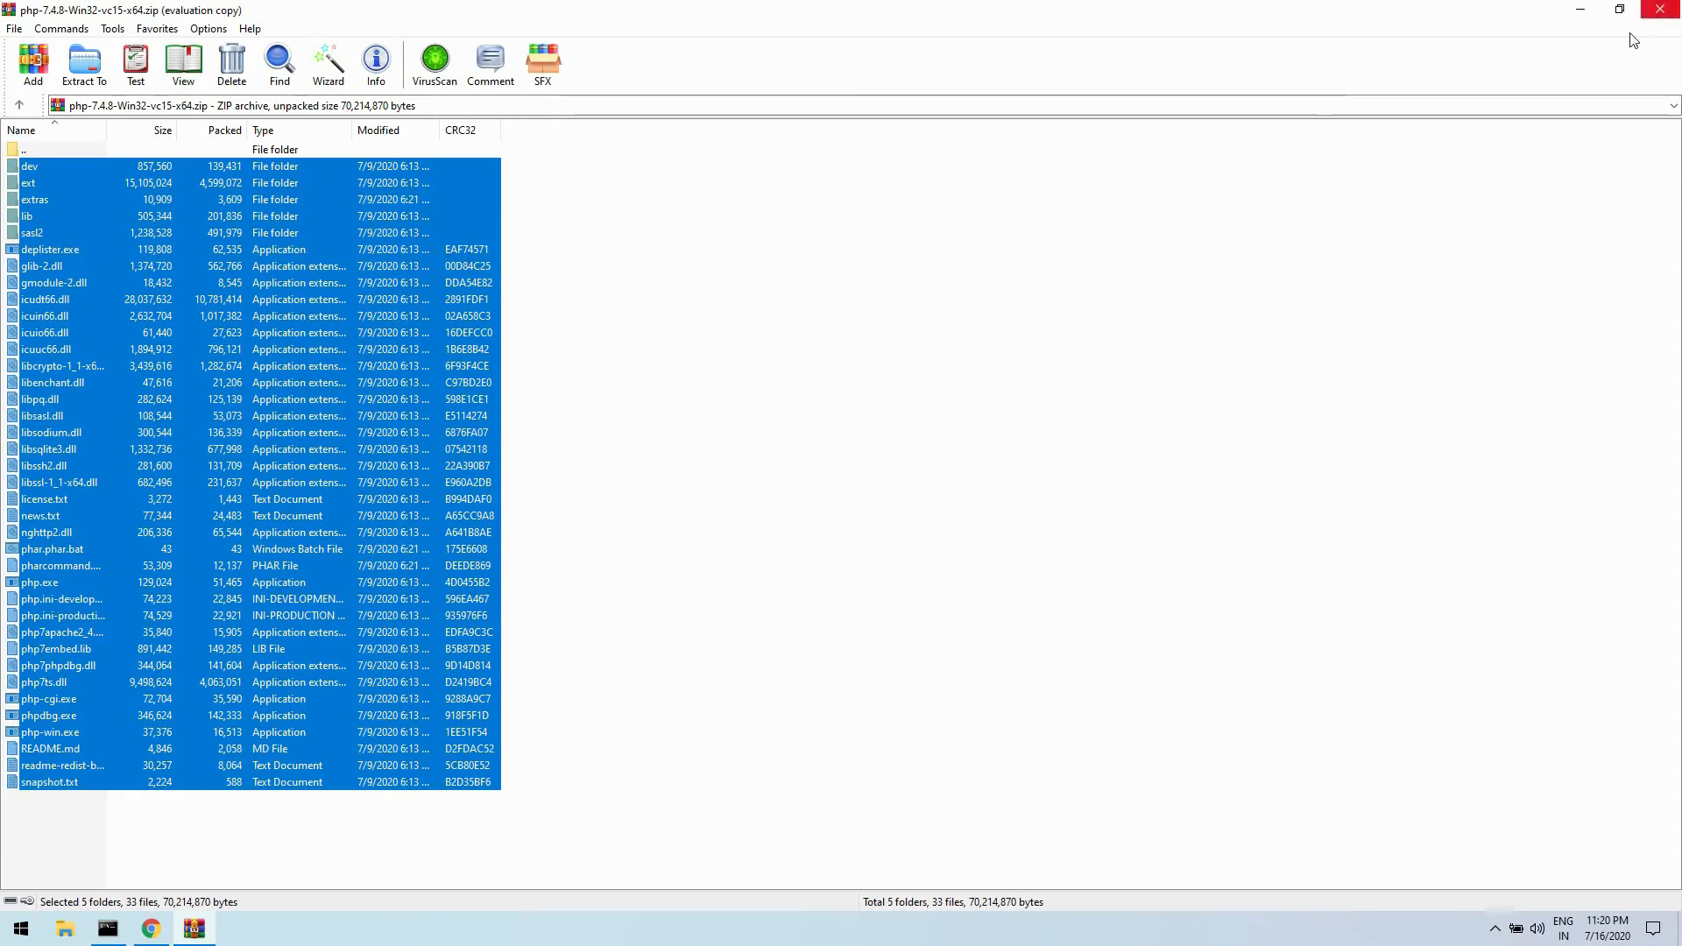
left_click(1660, 9)
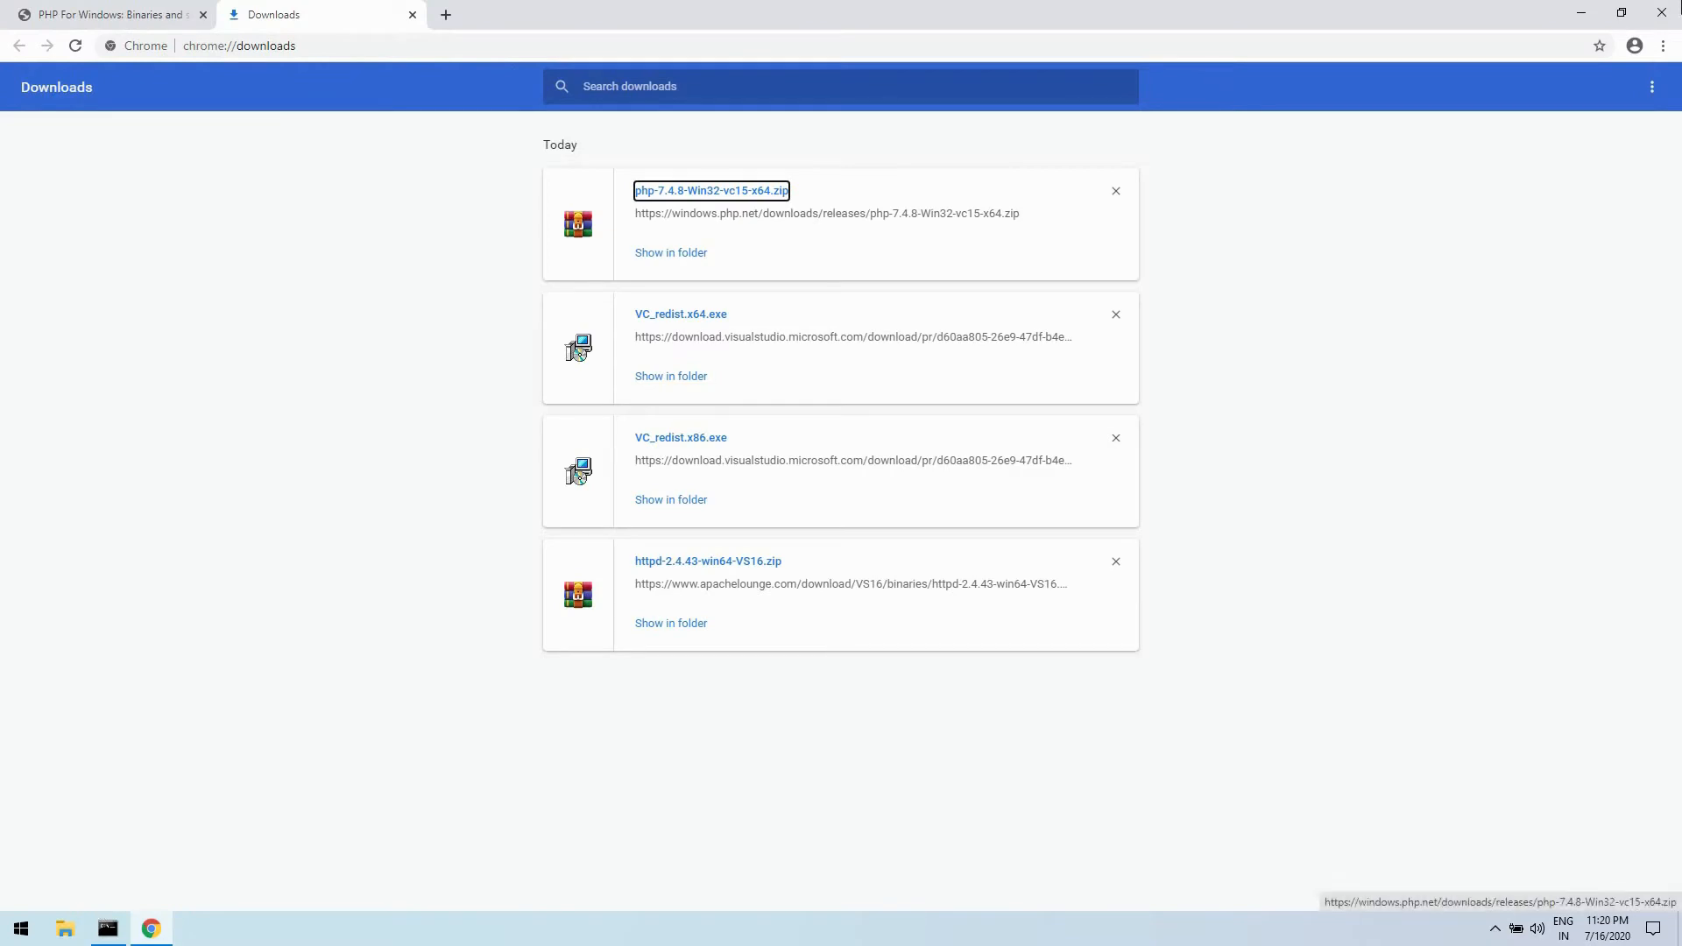
- Open the php74 folder on Local Disk (C:) in File Explorer
key("super+d")
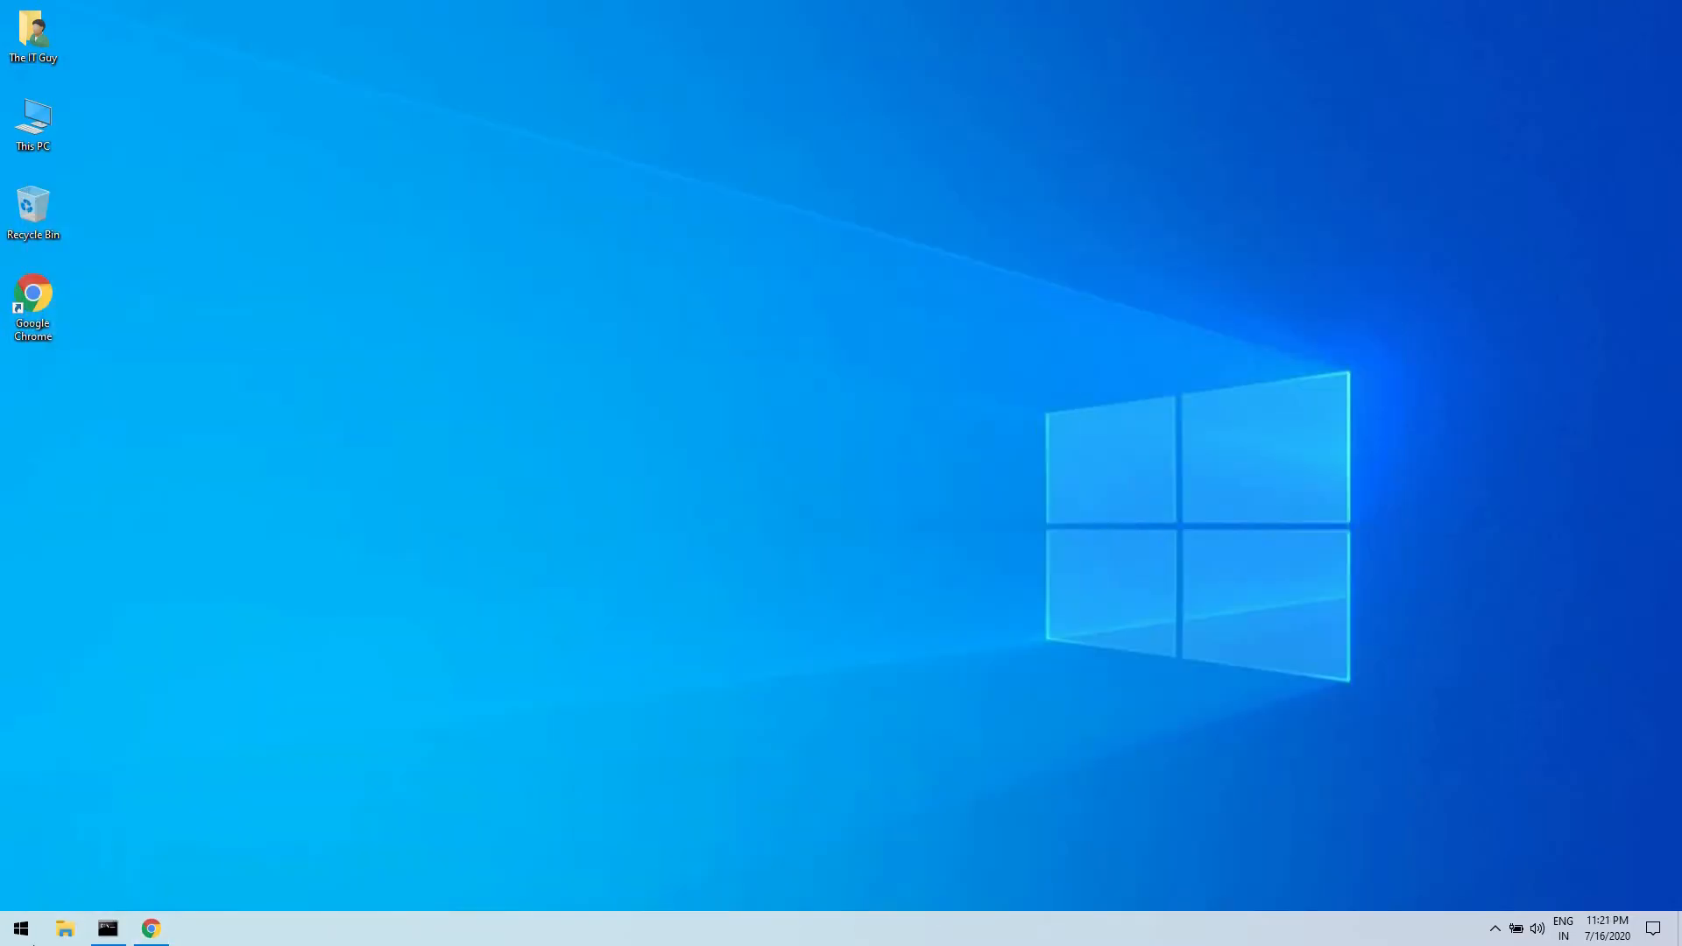
key("super+e")
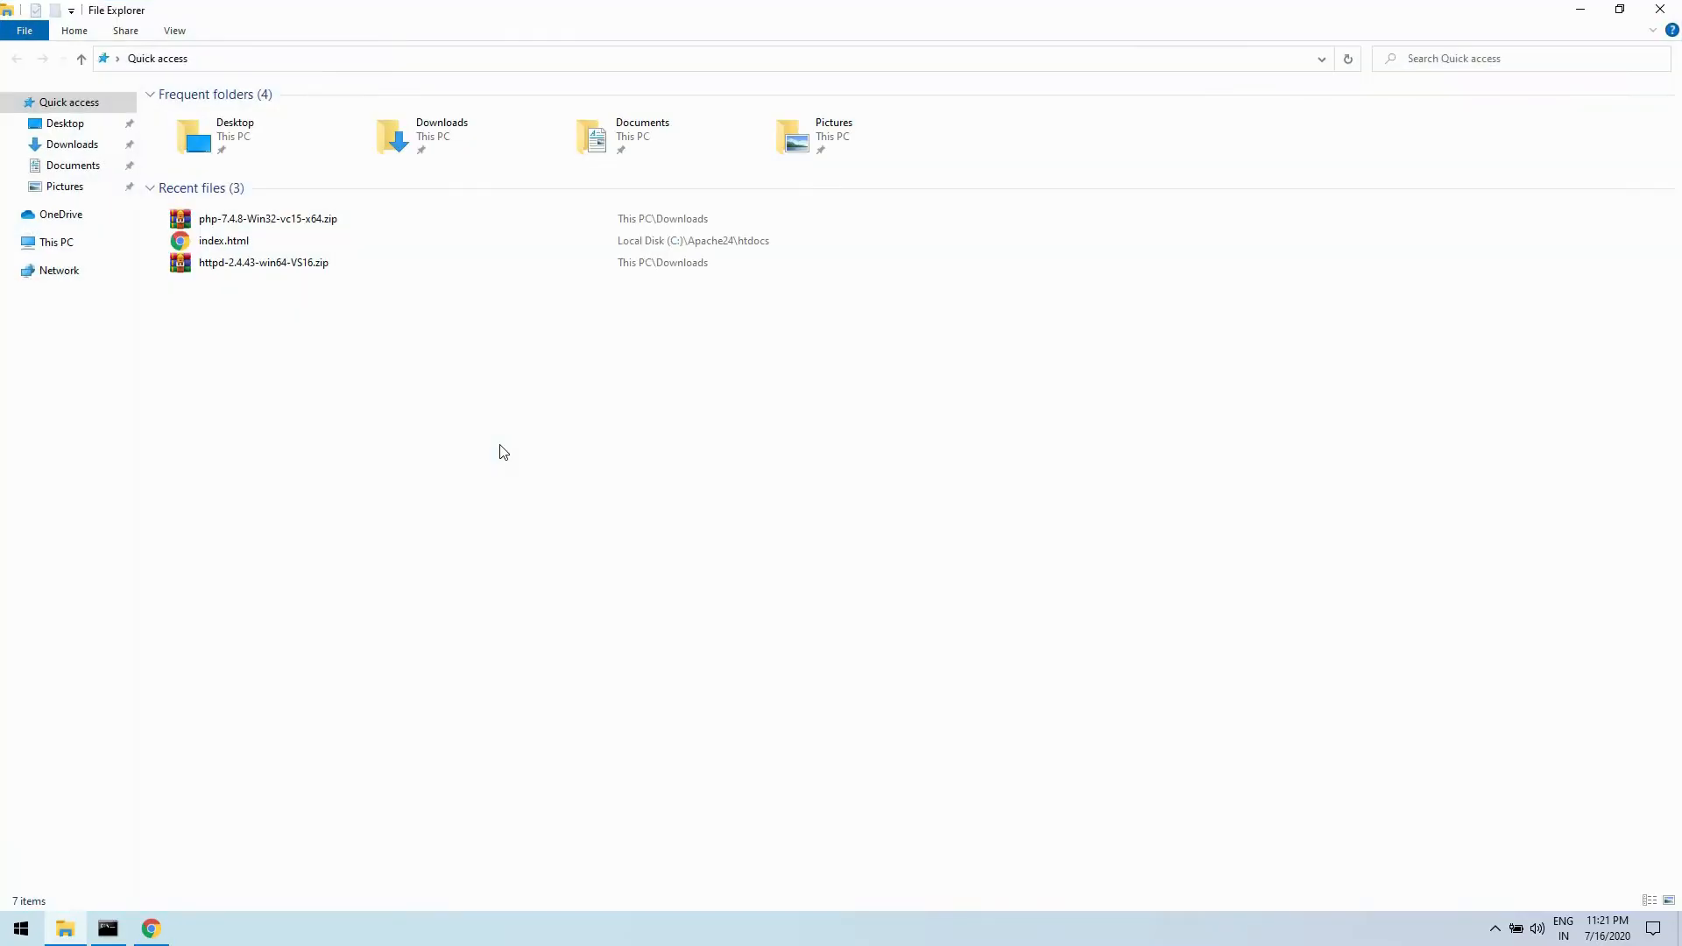
left_click(57, 242)
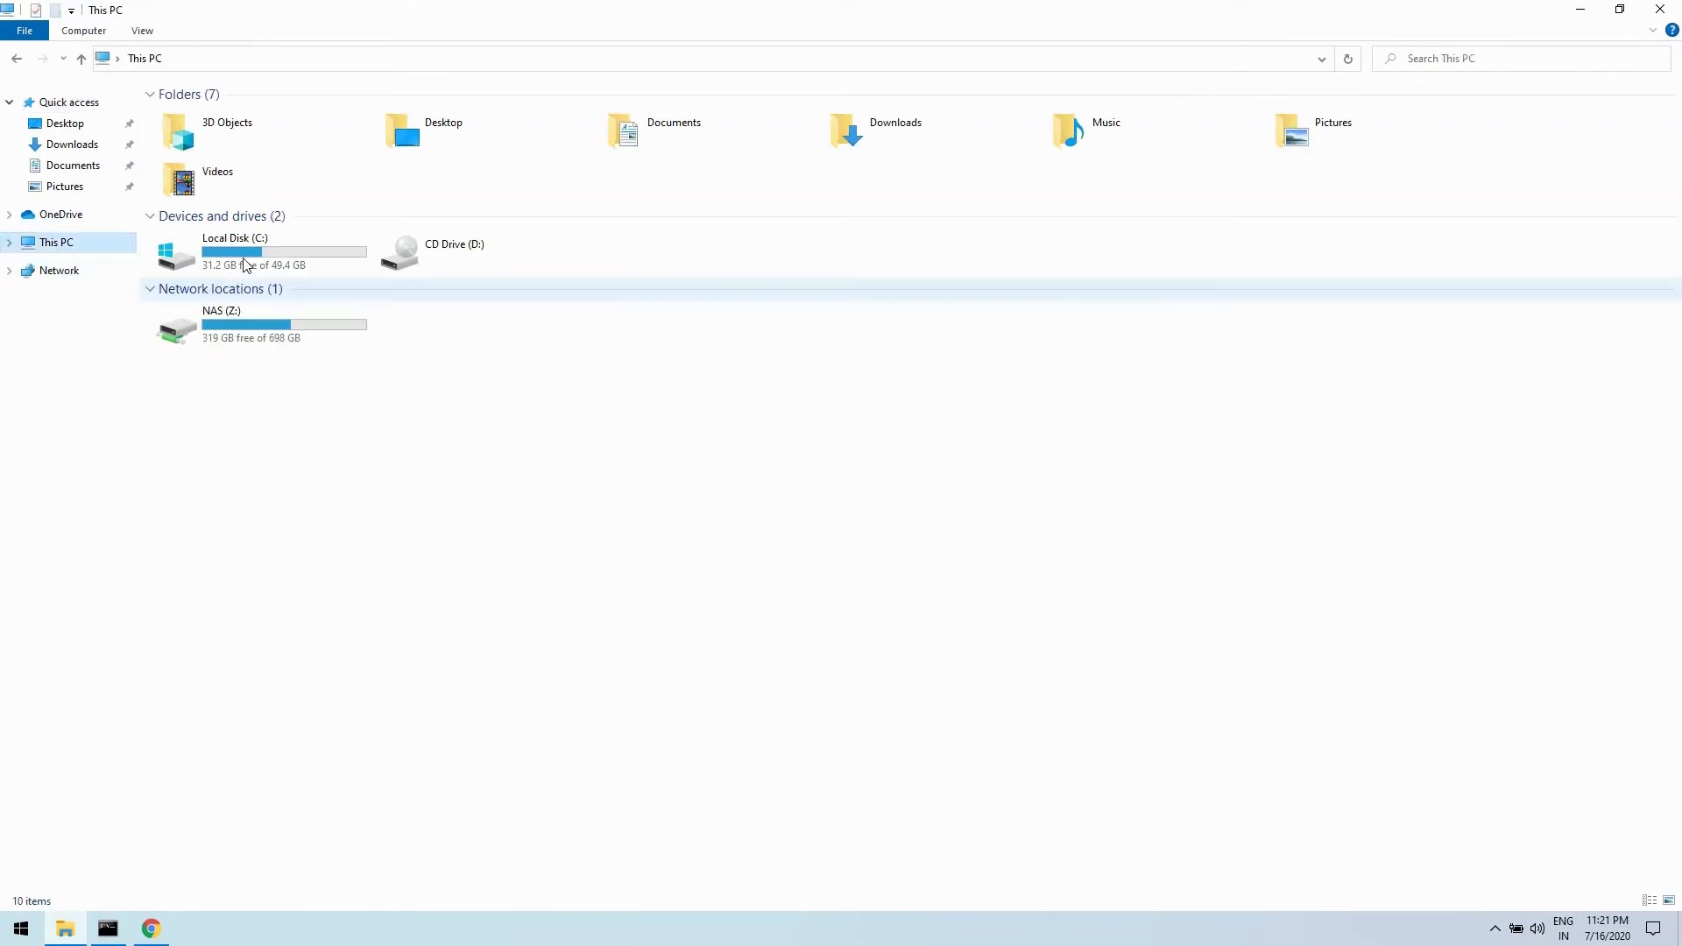
double_click(210, 258)
double_click(188, 151)
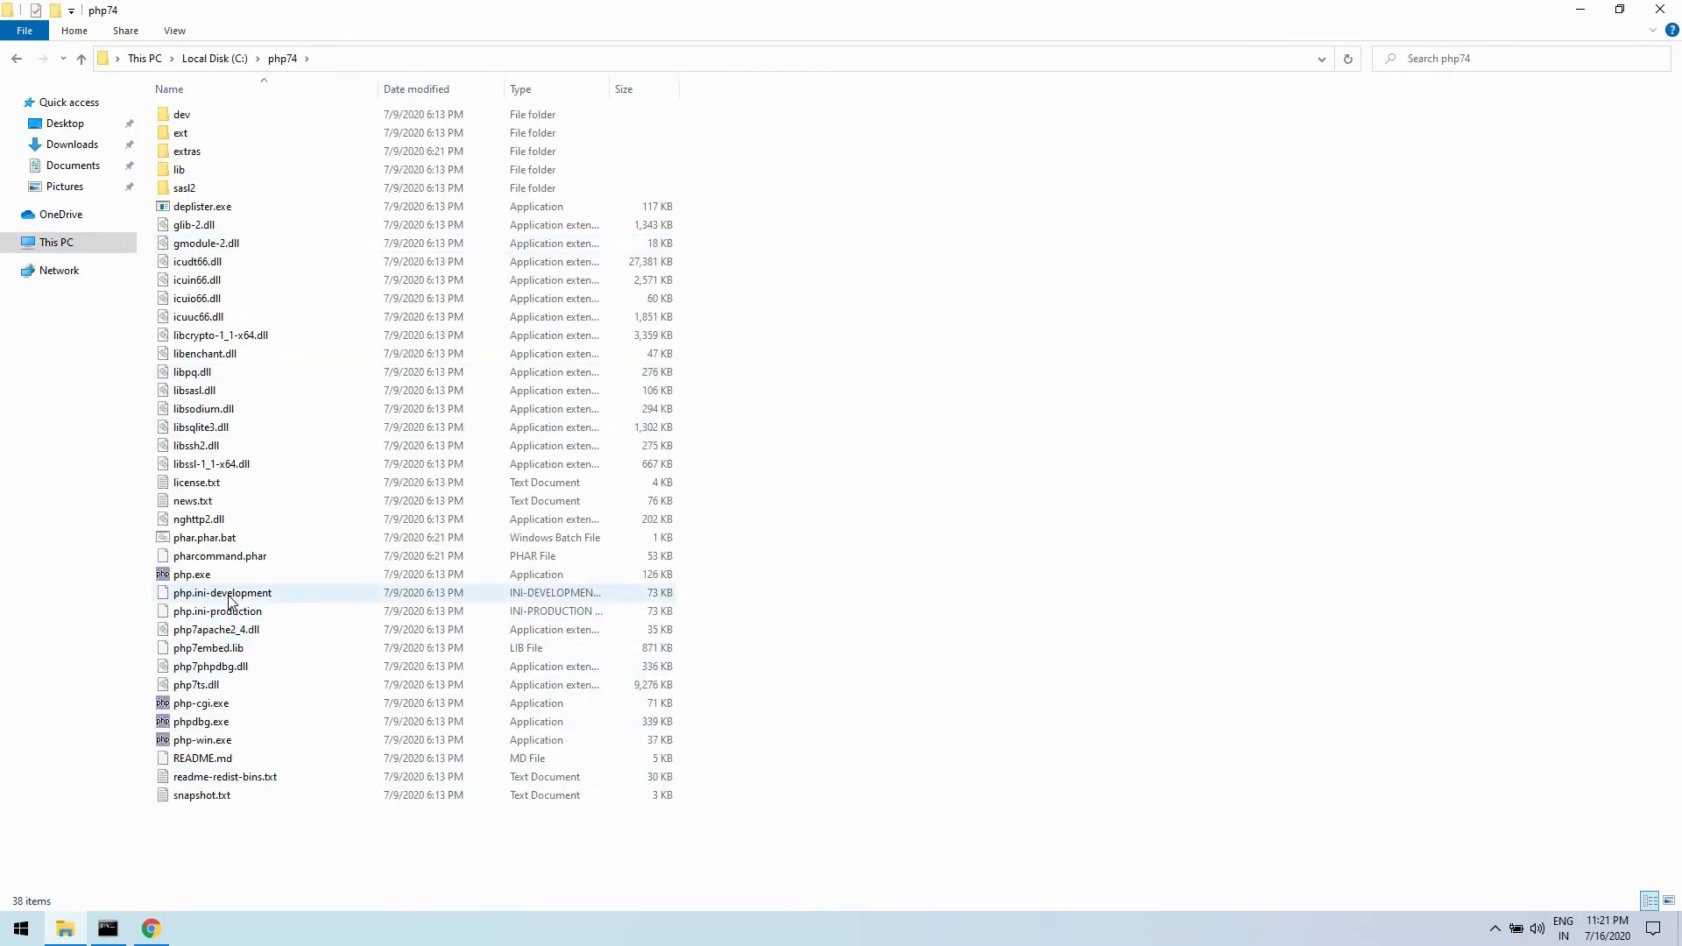
- Duplicate the php.ini-development file within the php74 folder
left_click(228, 595)
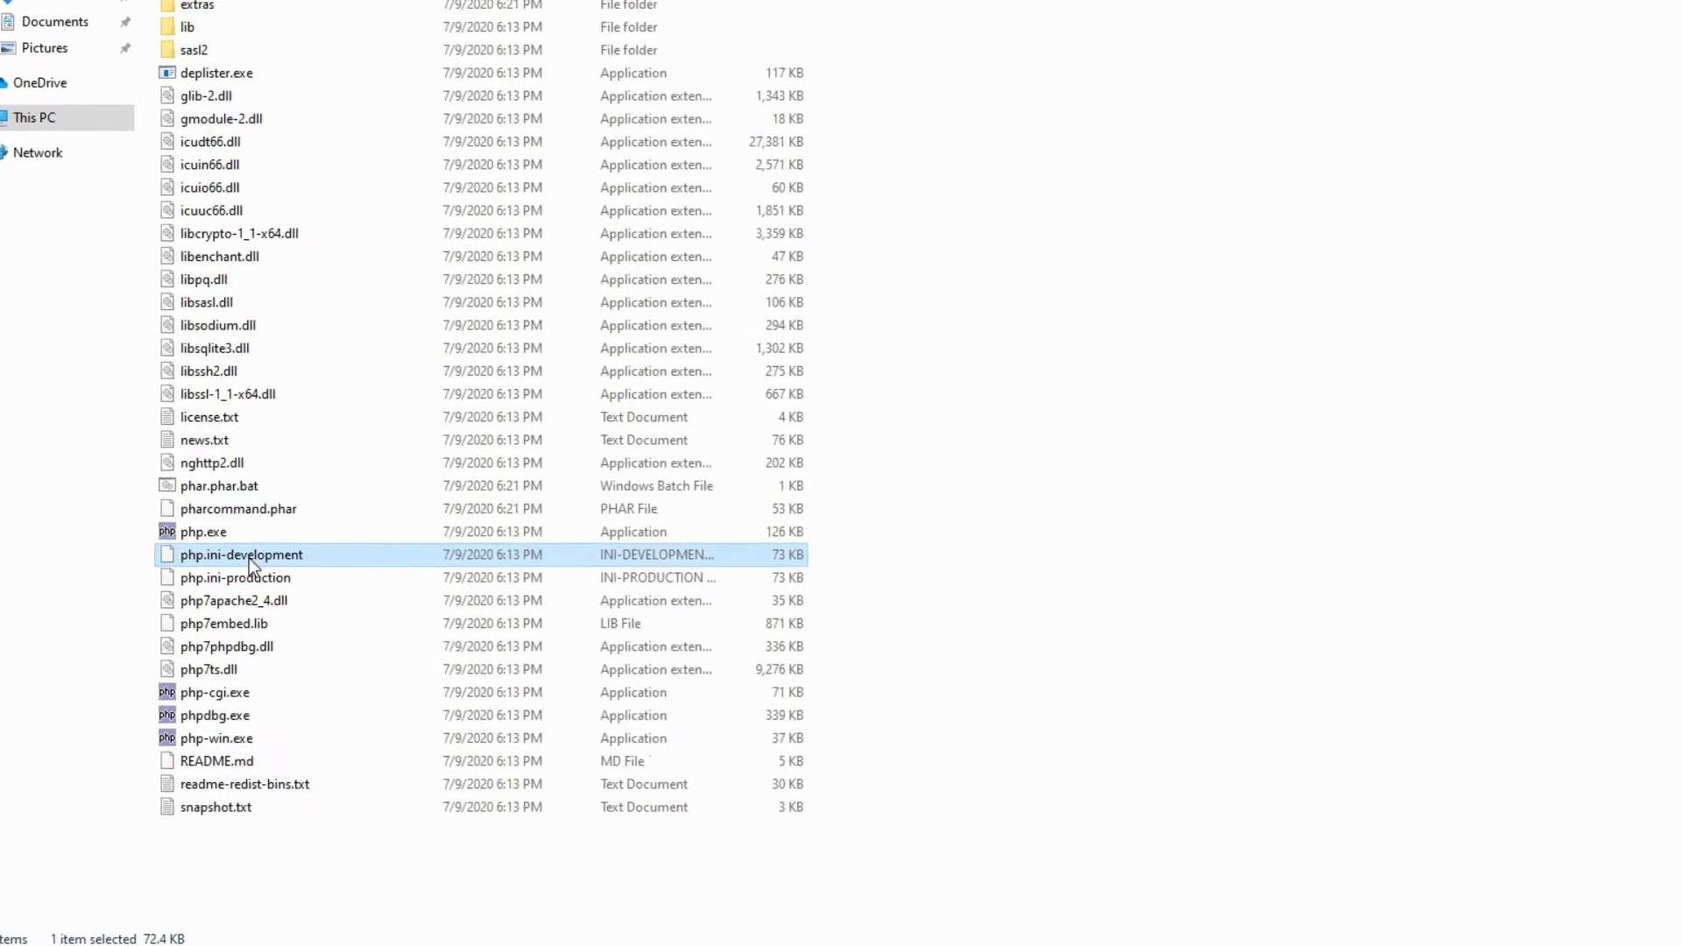
right_click(294, 470)
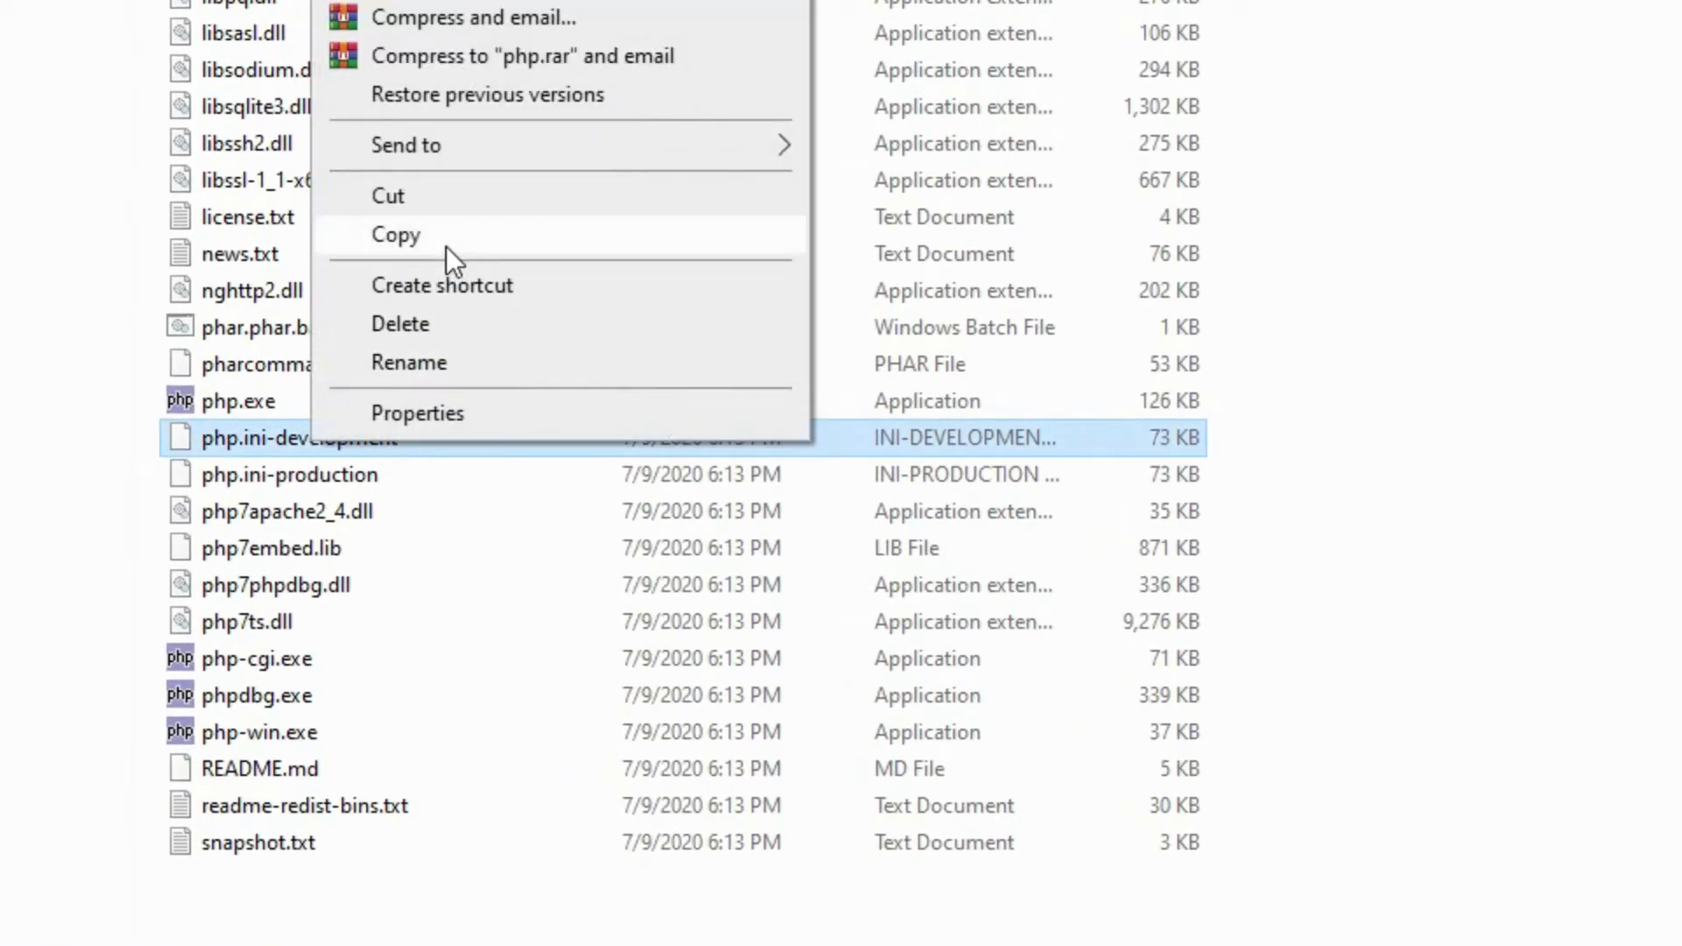
left_click(419, 293)
right_click(1595, 369)
left_click(1647, 582)
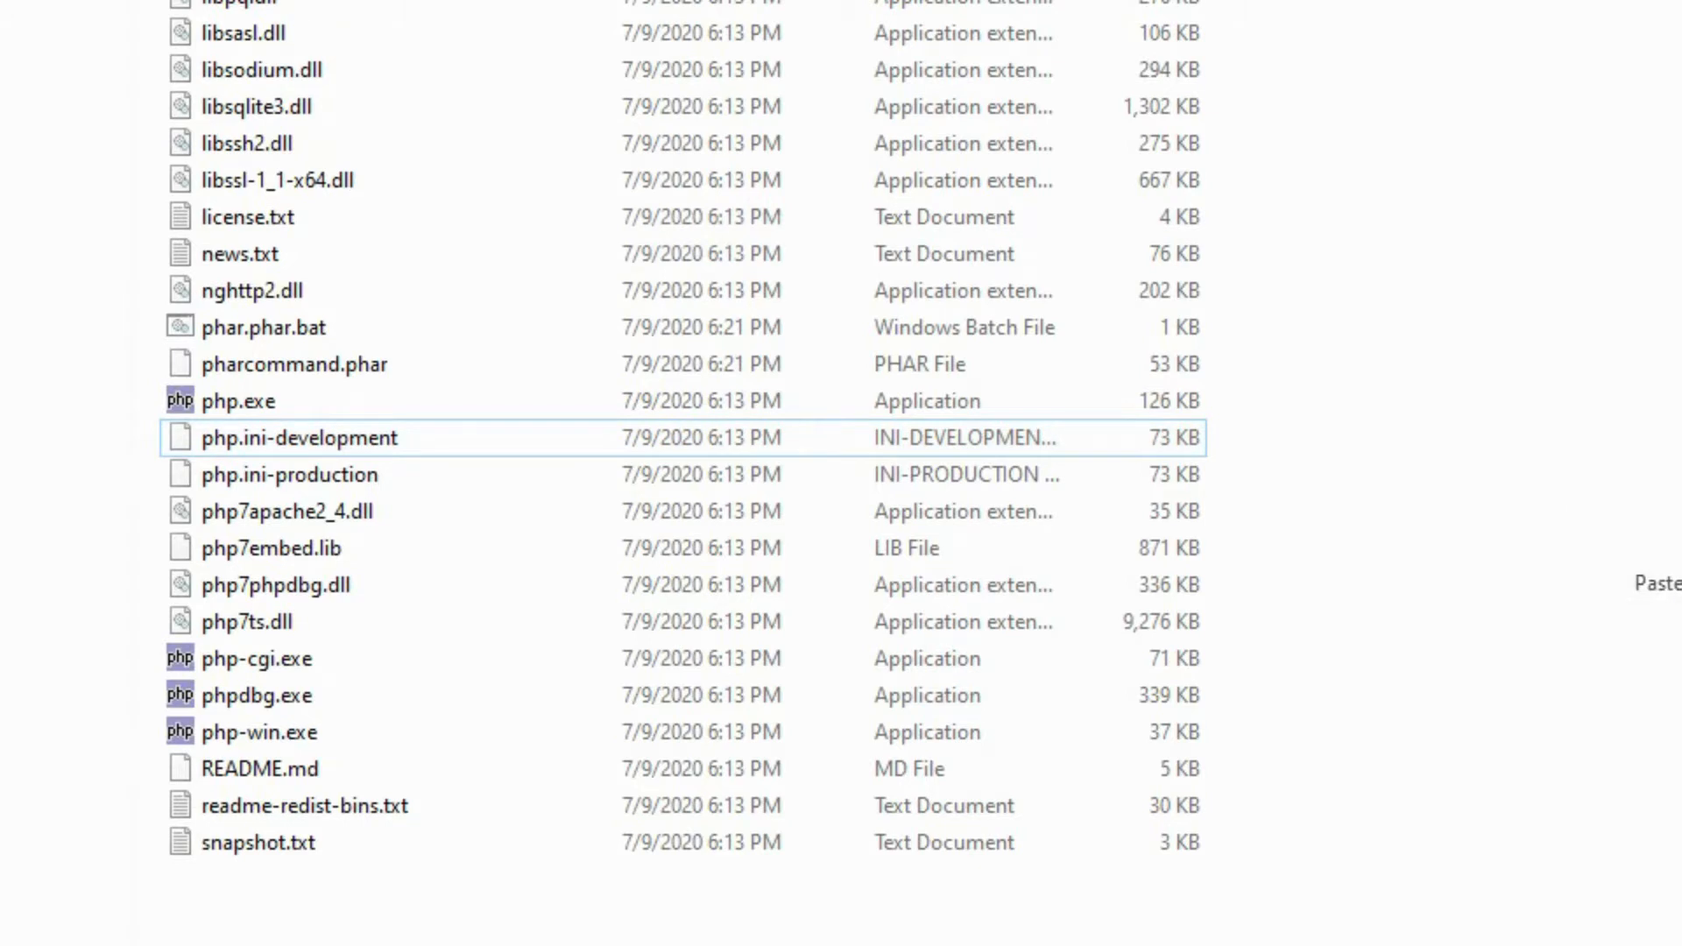
- Rename the copied php.ini-development file as php.ini and accept the file extension change
key("F2")
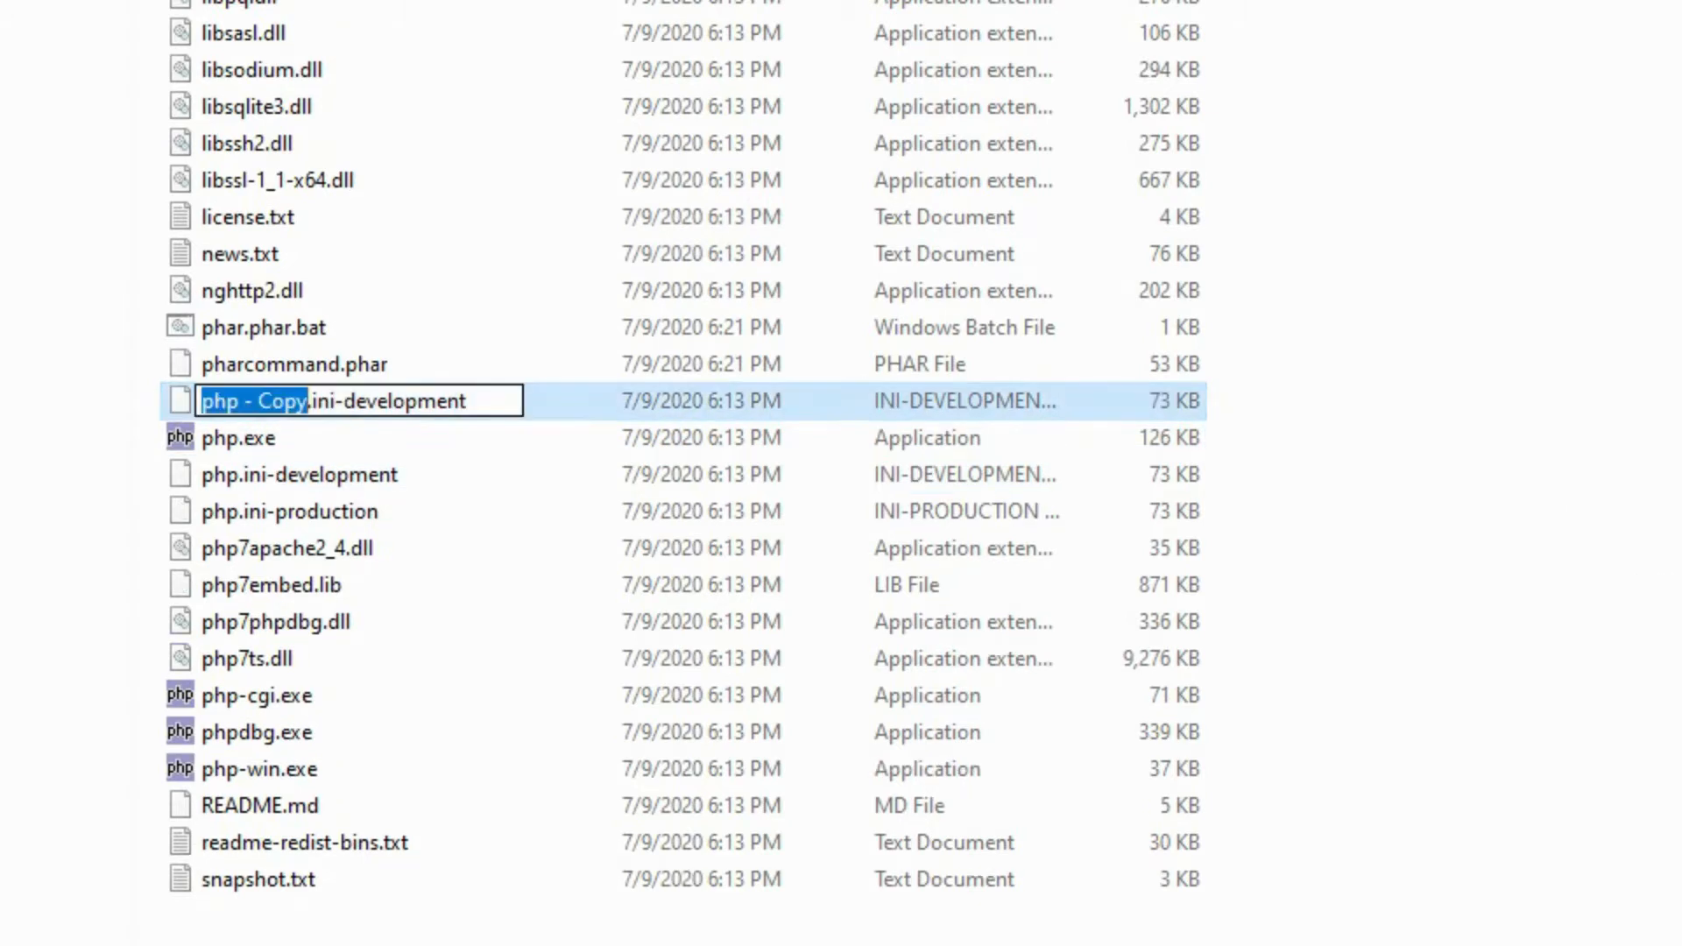
type("php")
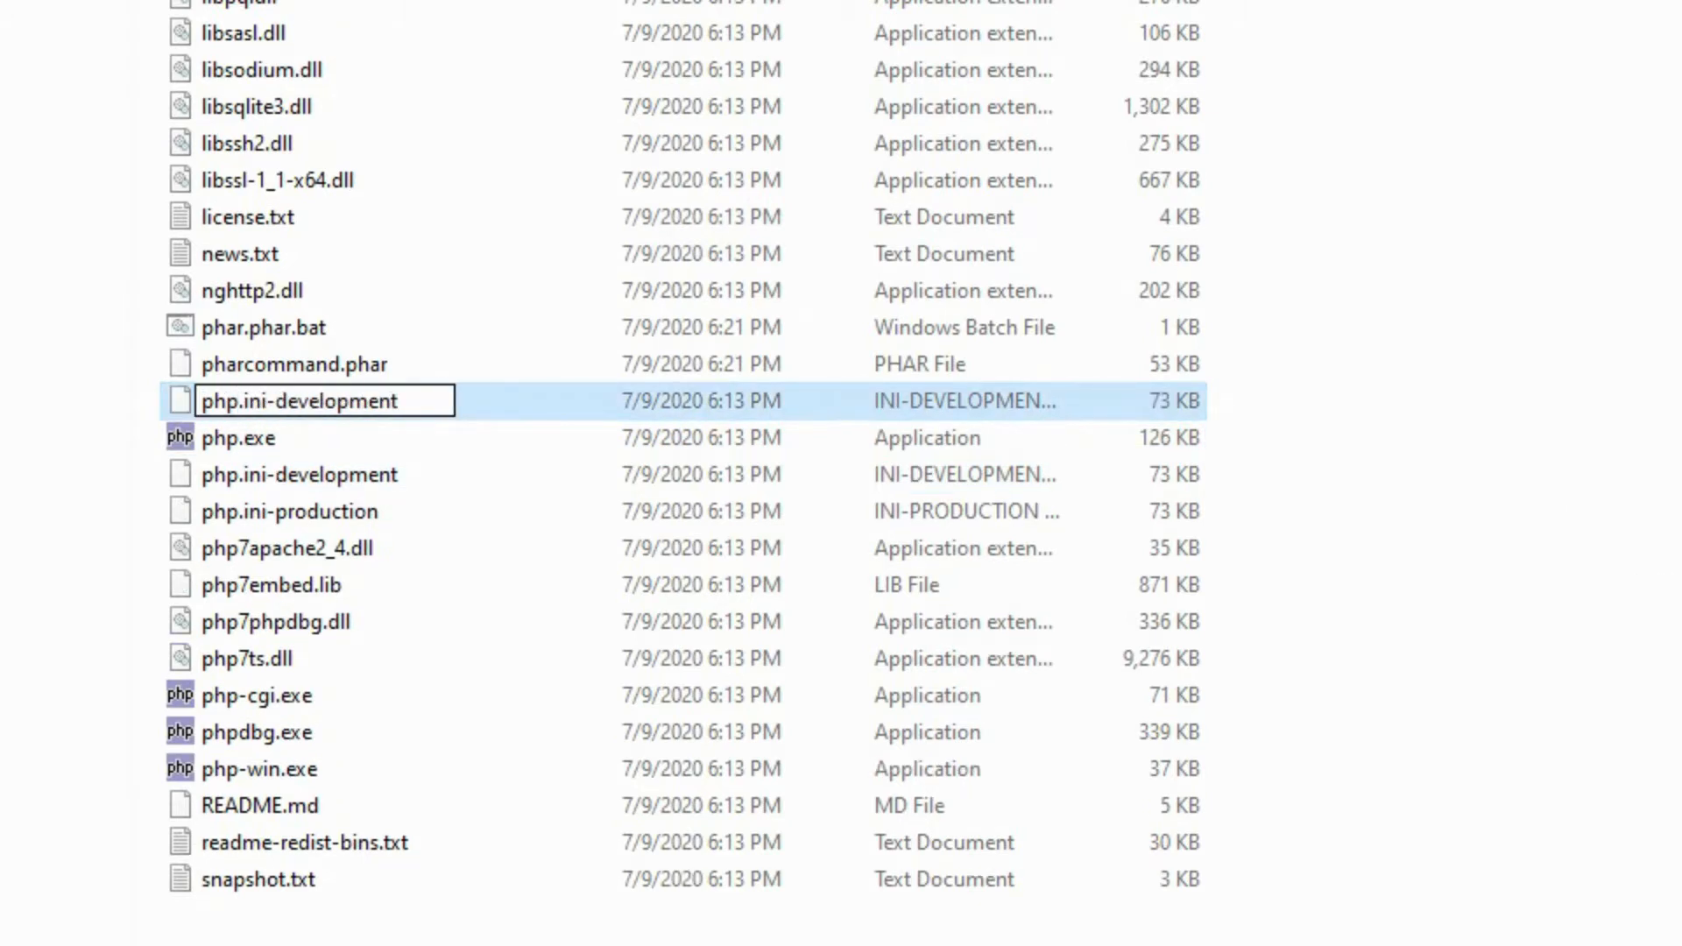
key("Right")
key("Right")
key("Right")
key("Delete")
key("Delete")
key("Delete")
key("Delete")
key("Delete")
key("Delete")
key("Delete")
key("Delete")
key("Delete")
key("Delete")
key("Delete")
key("Delete")
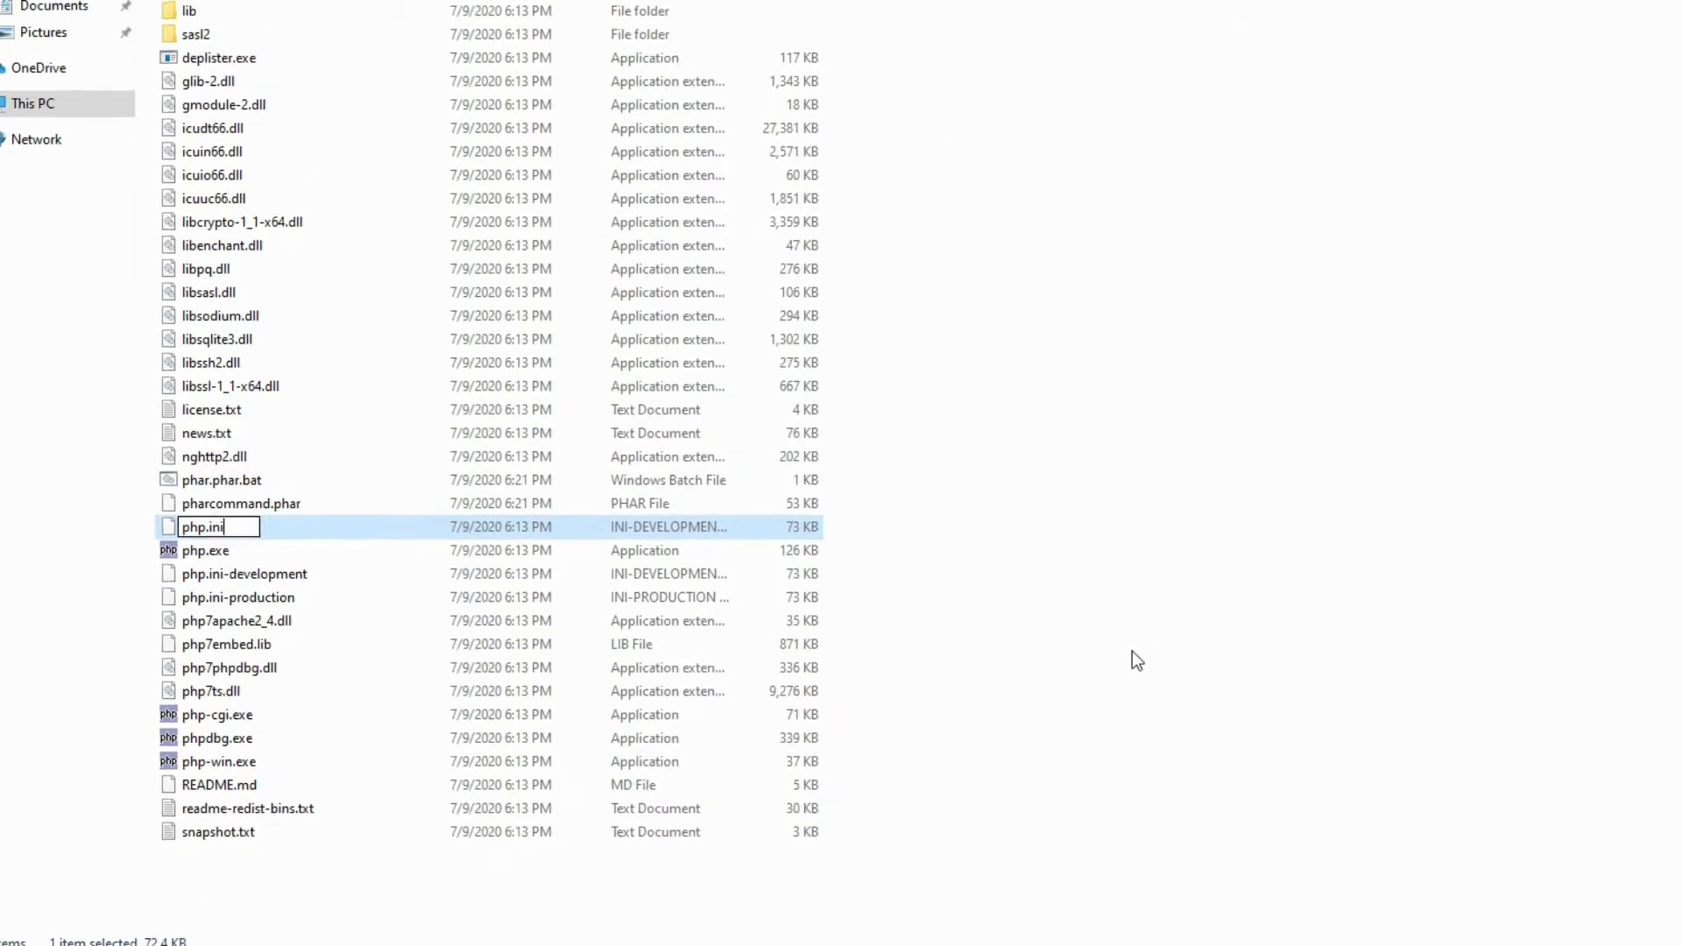
key("Return")
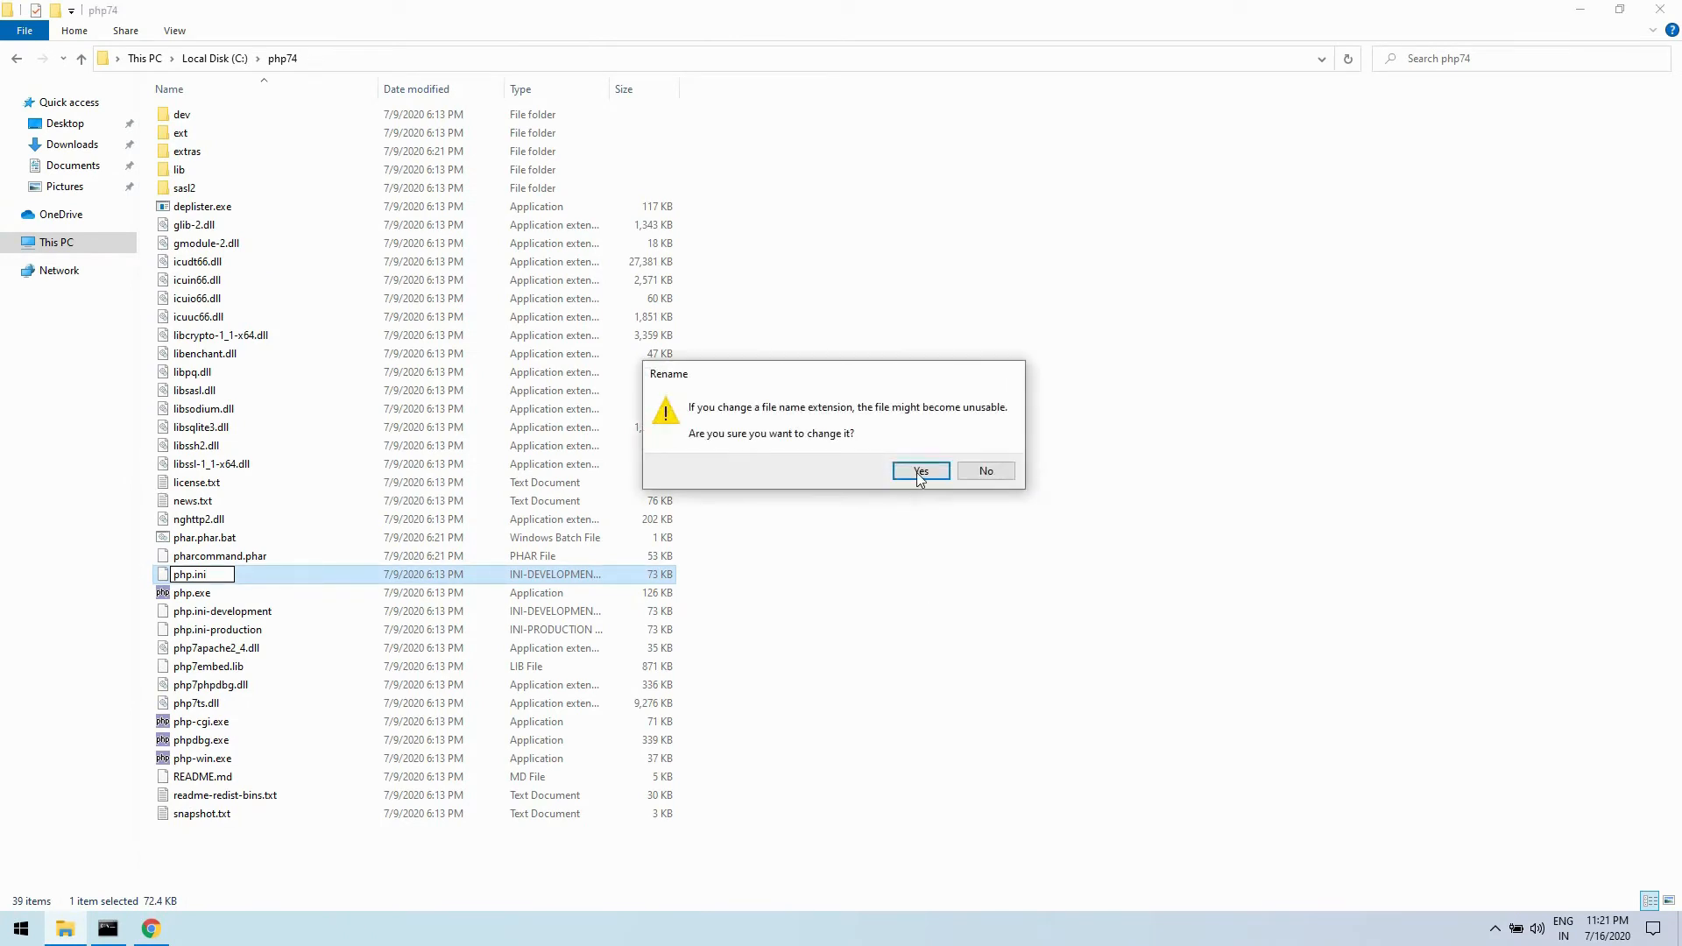
left_click(918, 474)
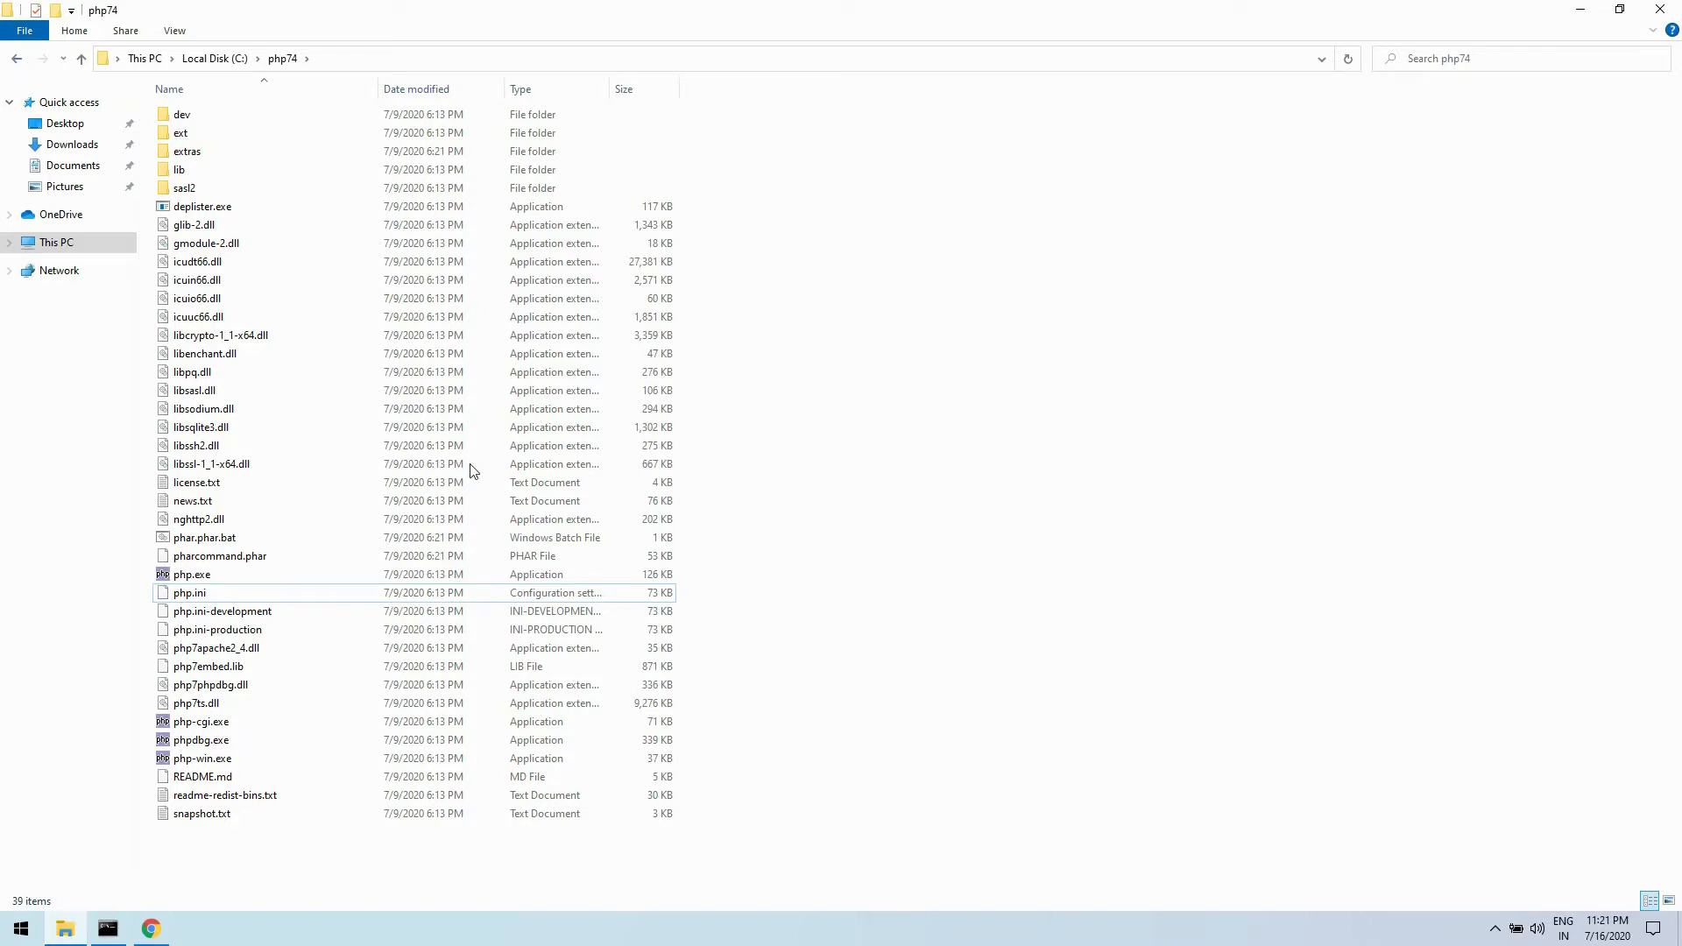
- Open the conf folder inside Apache24 on Local Disk (C:)
left_click(212, 116)
left_click(424, 559)
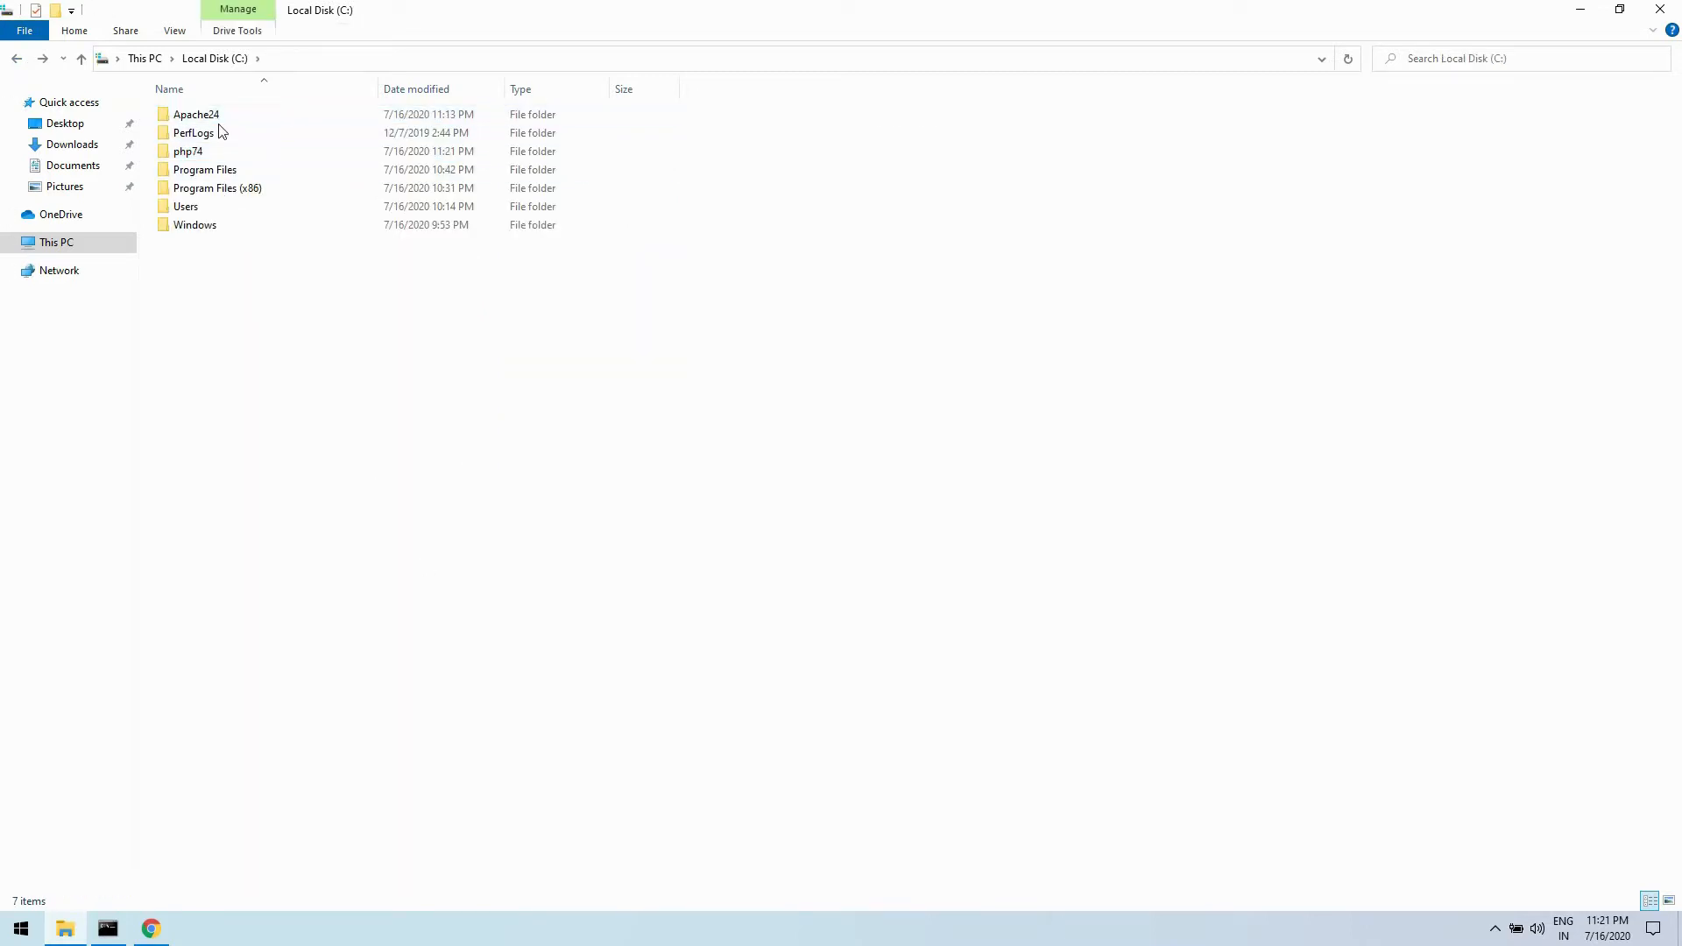
double_click(213, 117)
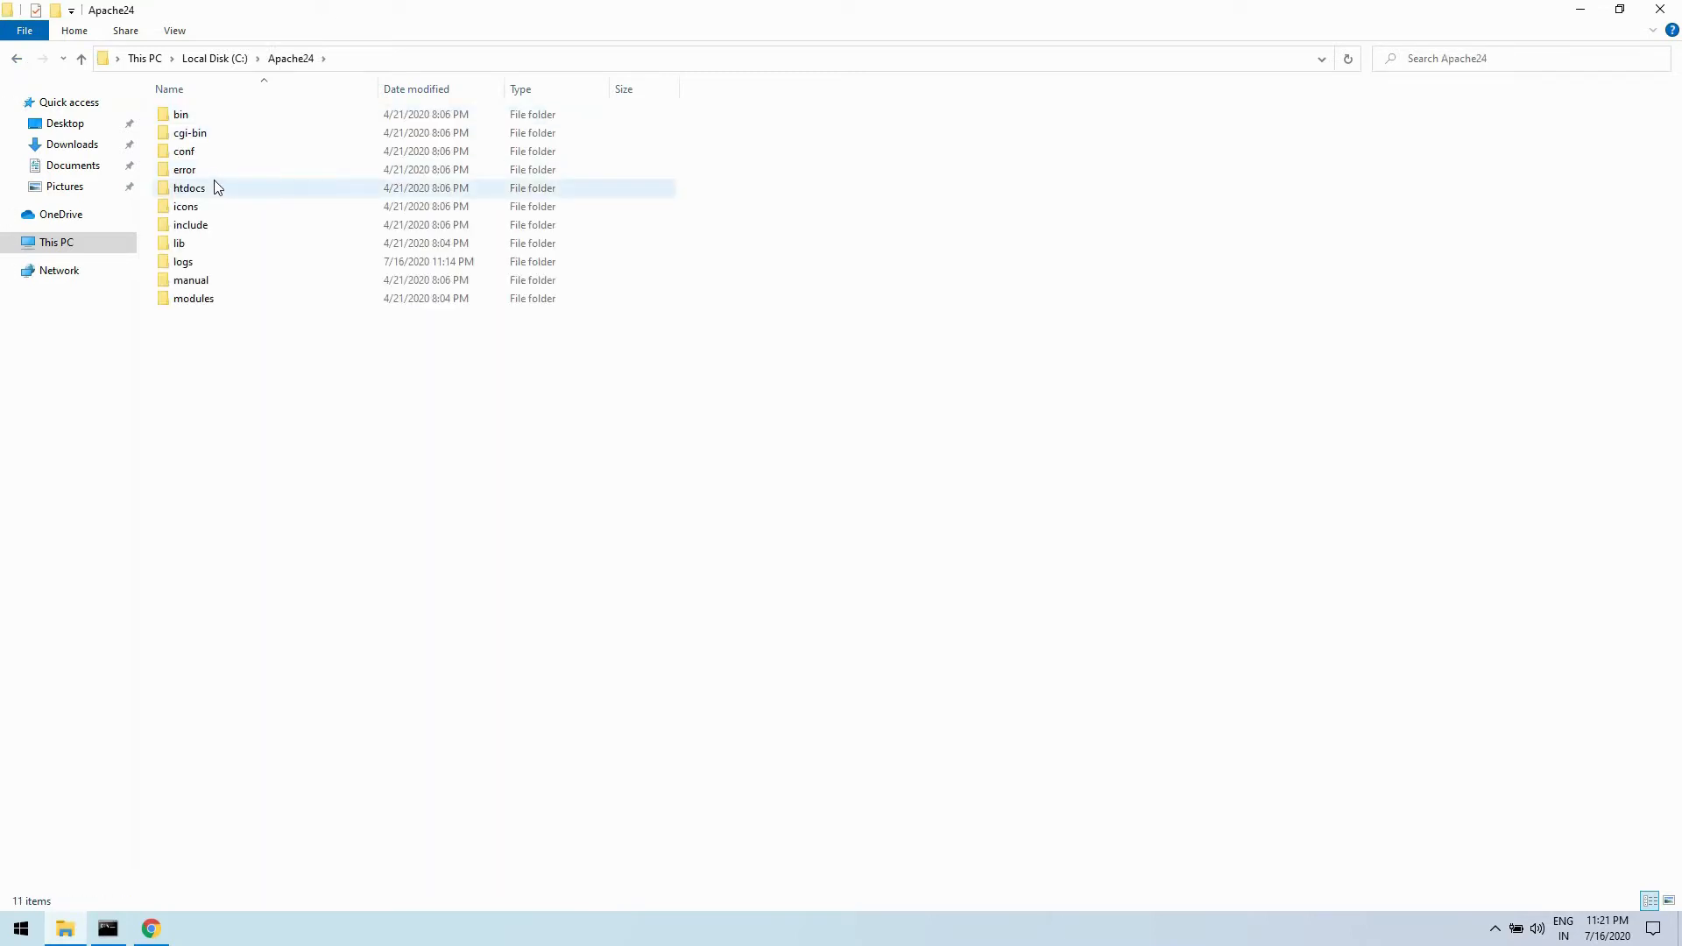
double_click(213, 154)
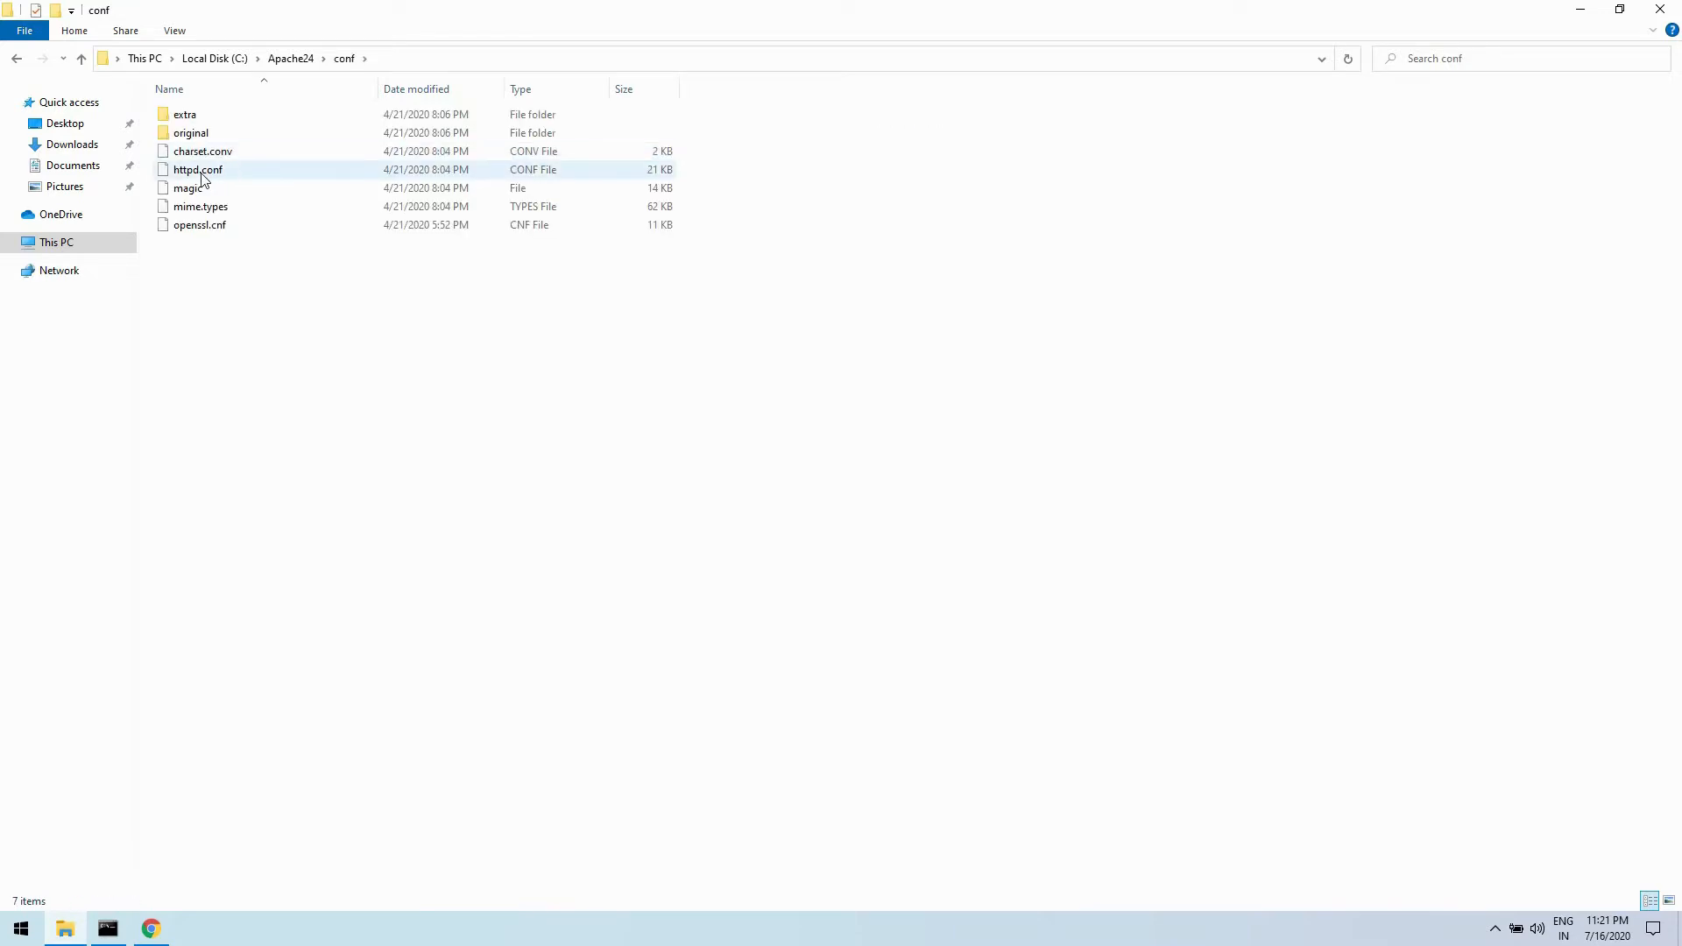
- Duplicate the httpd.conf file within the conf folder
right_click(206, 178)
left_click(263, 393)
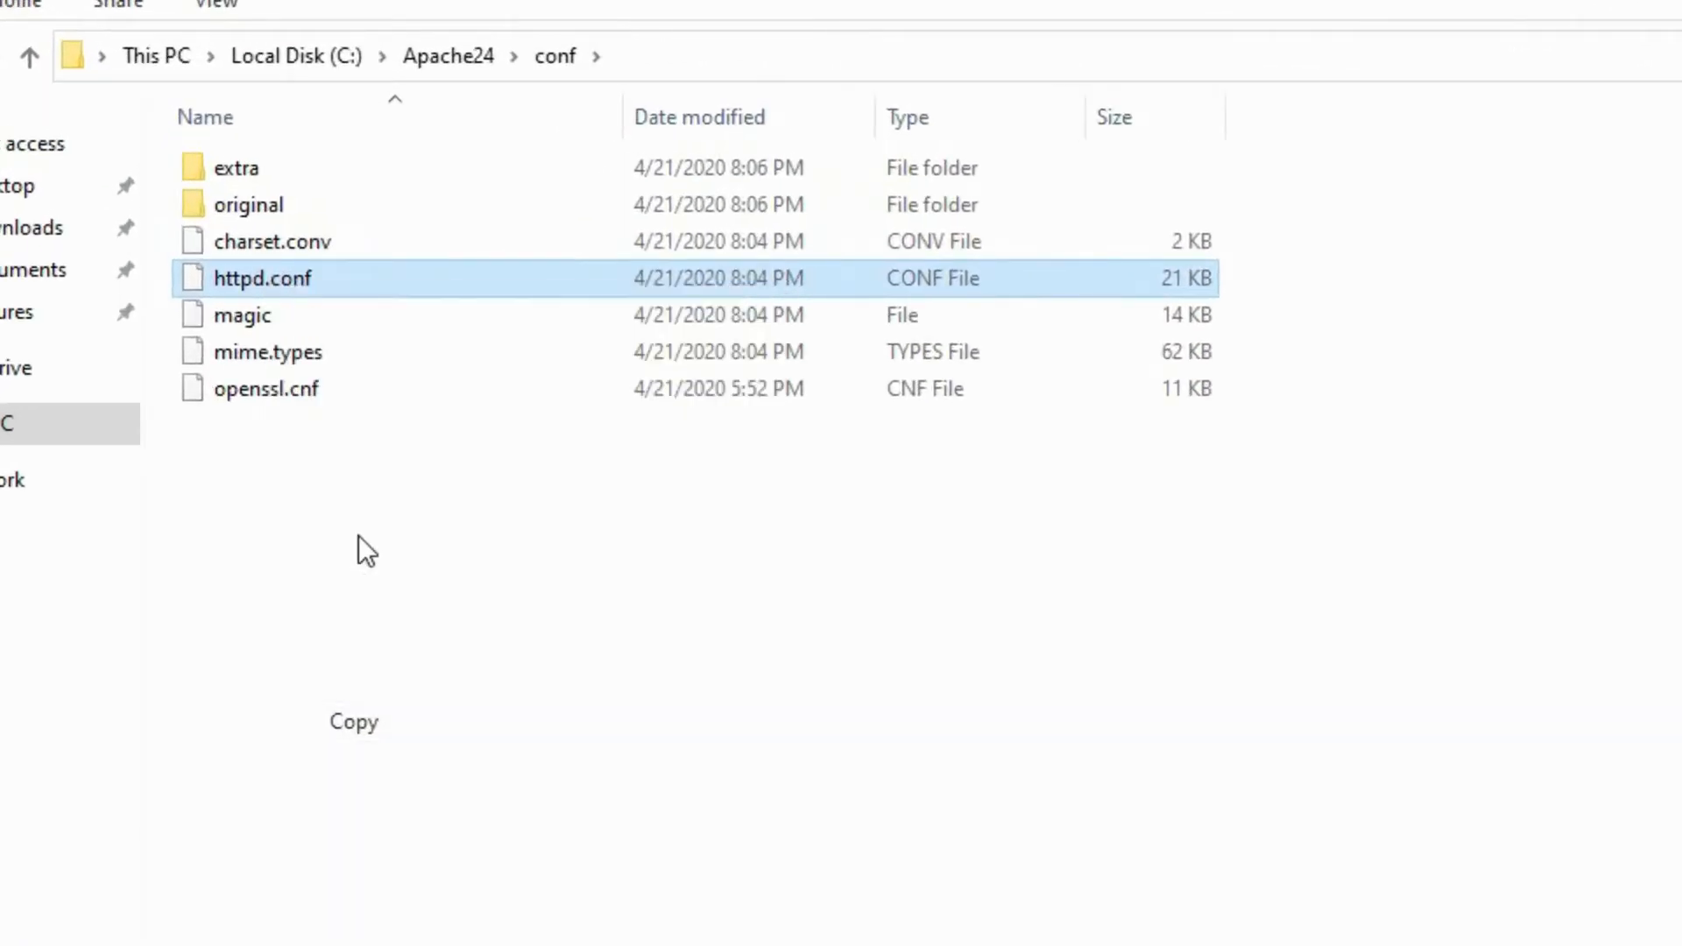
right_click(360, 536)
left_click(465, 777)
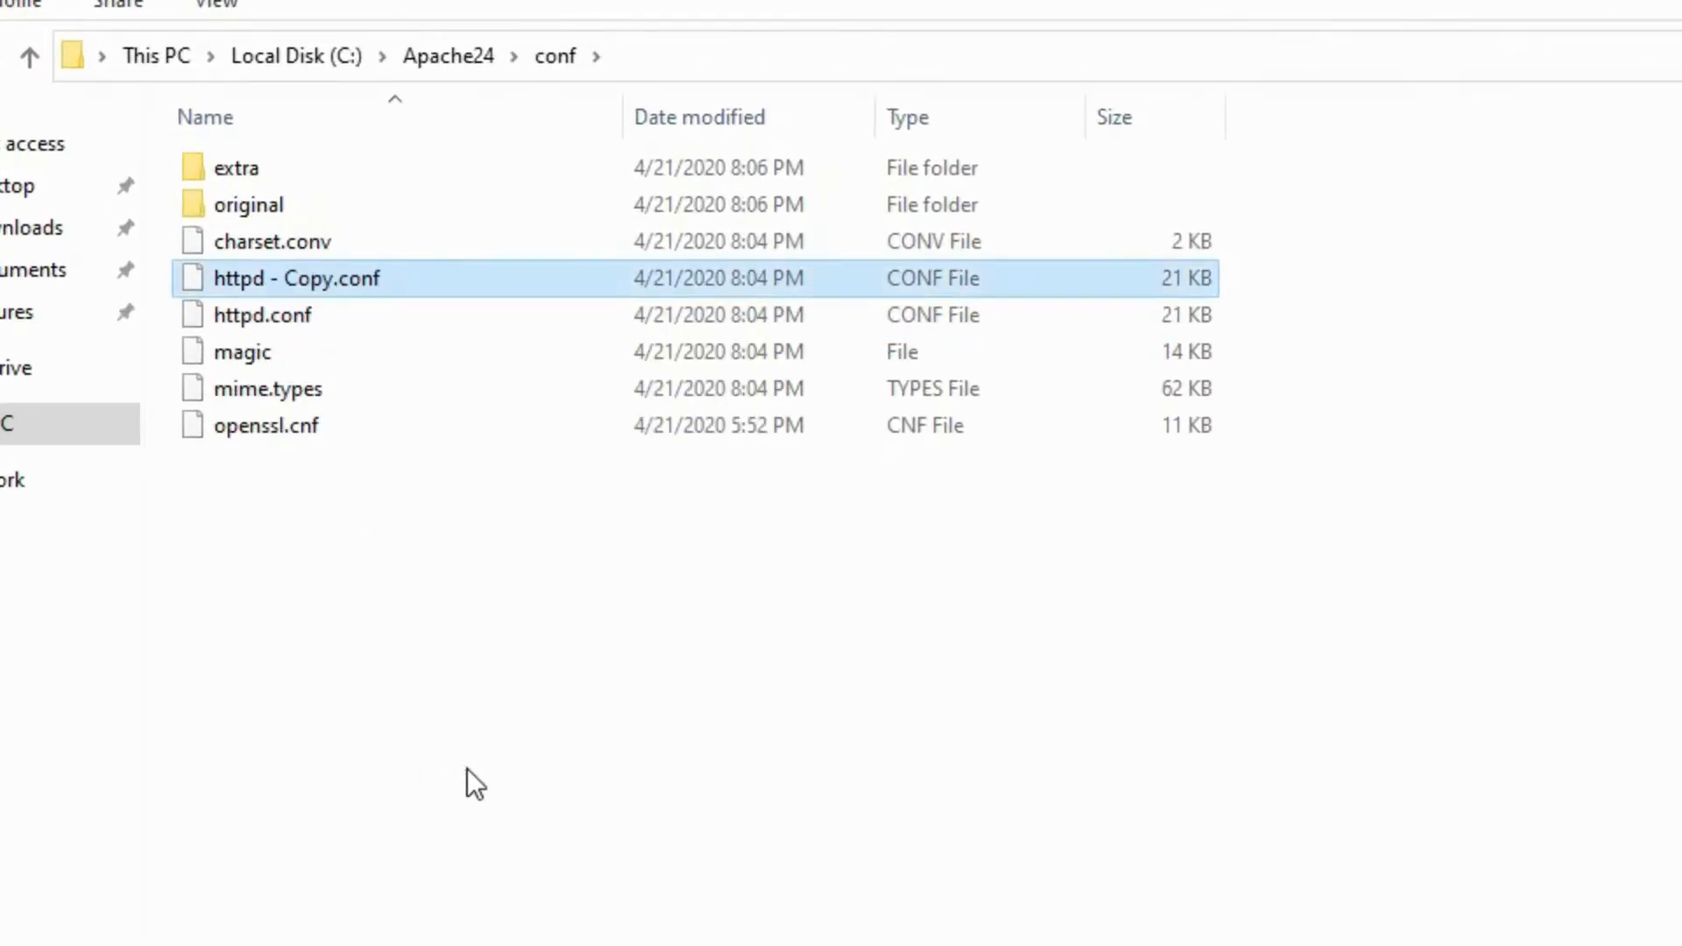
- Rename the copied httpd.conf file as httpd.conf--backup and accept the file extension change
right_click(344, 287)
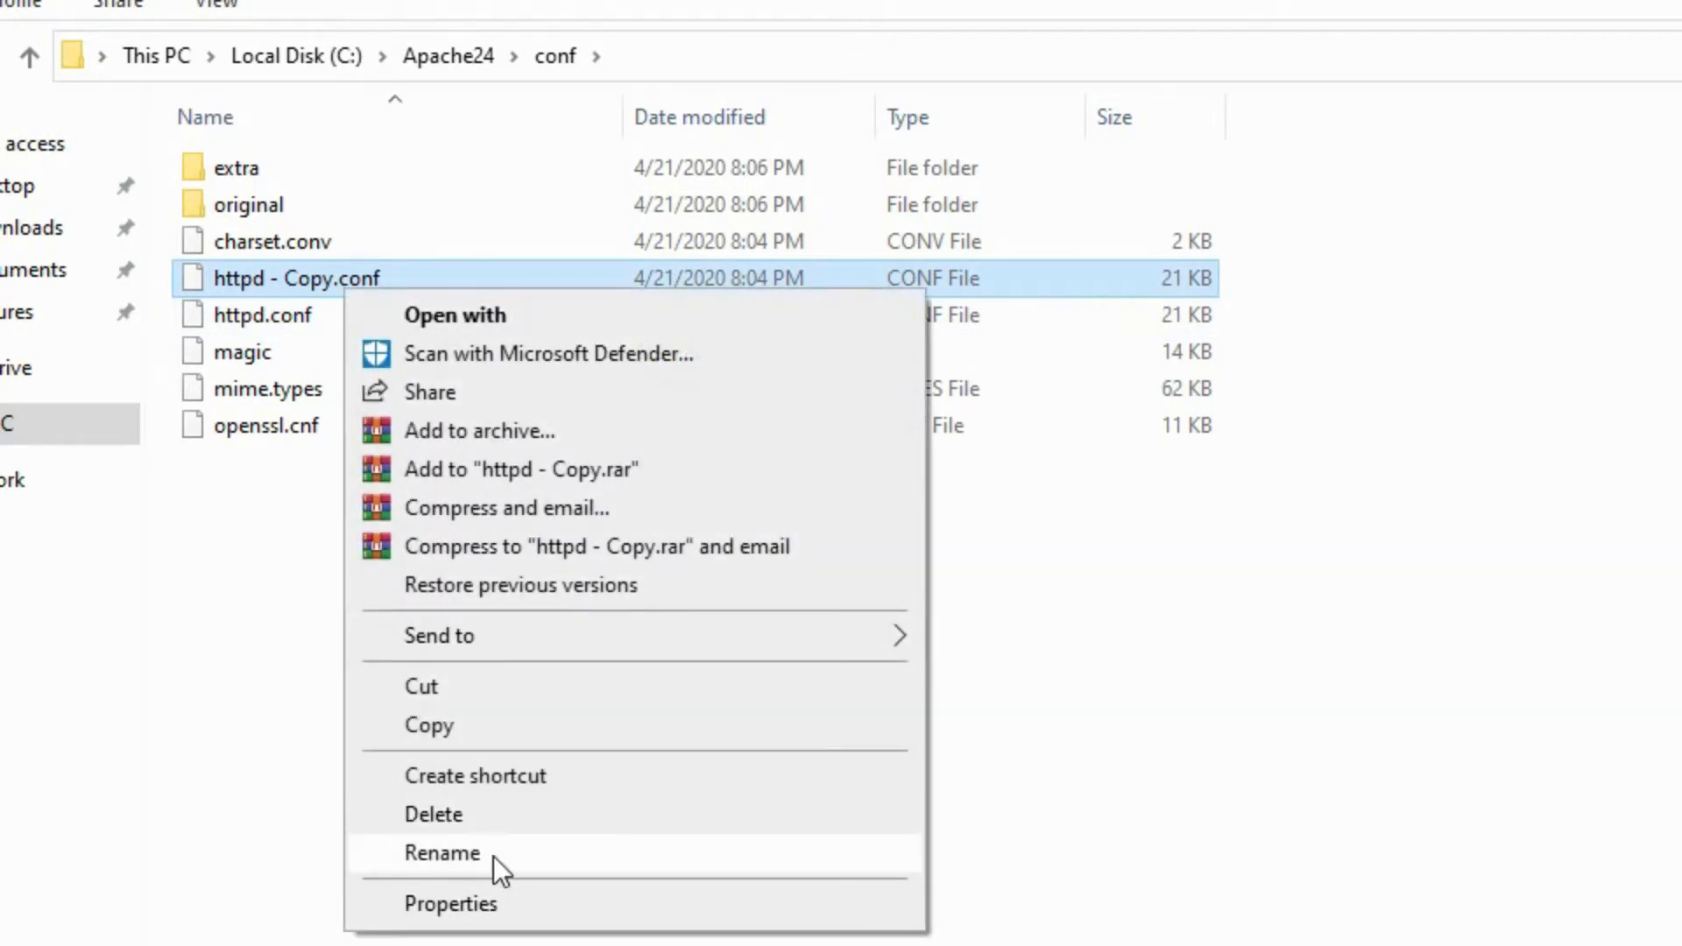
left_click(492, 855)
left_click_drag(270, 288, 332, 301)
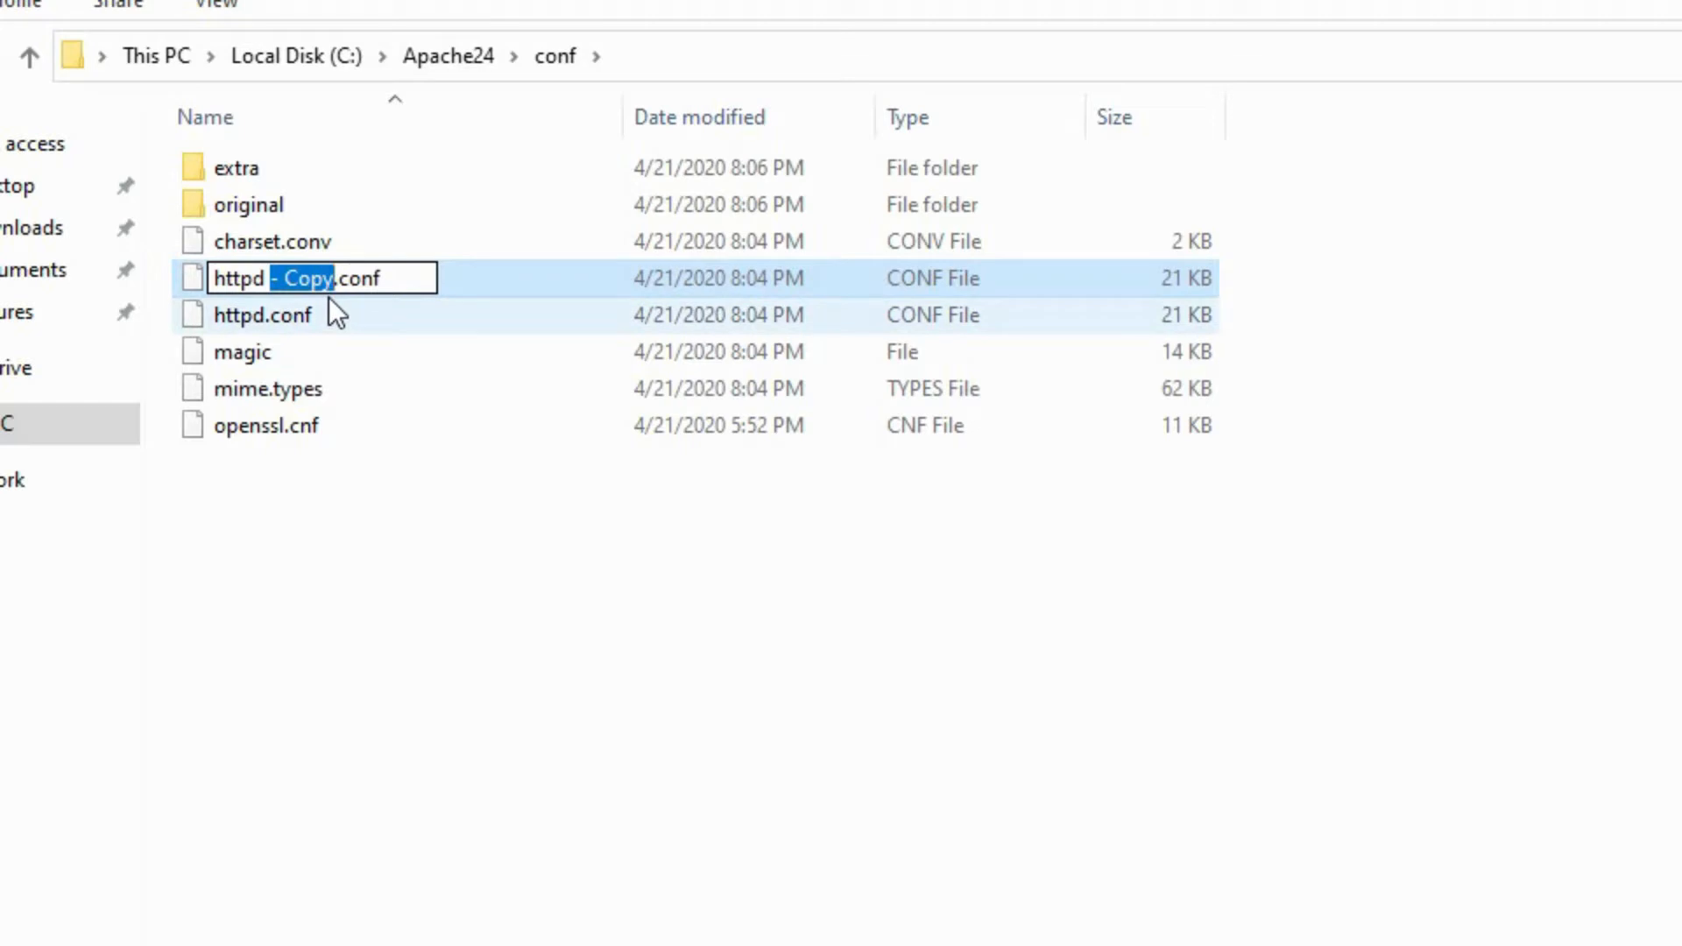
key("Delete")
key("Right")
key("Right")
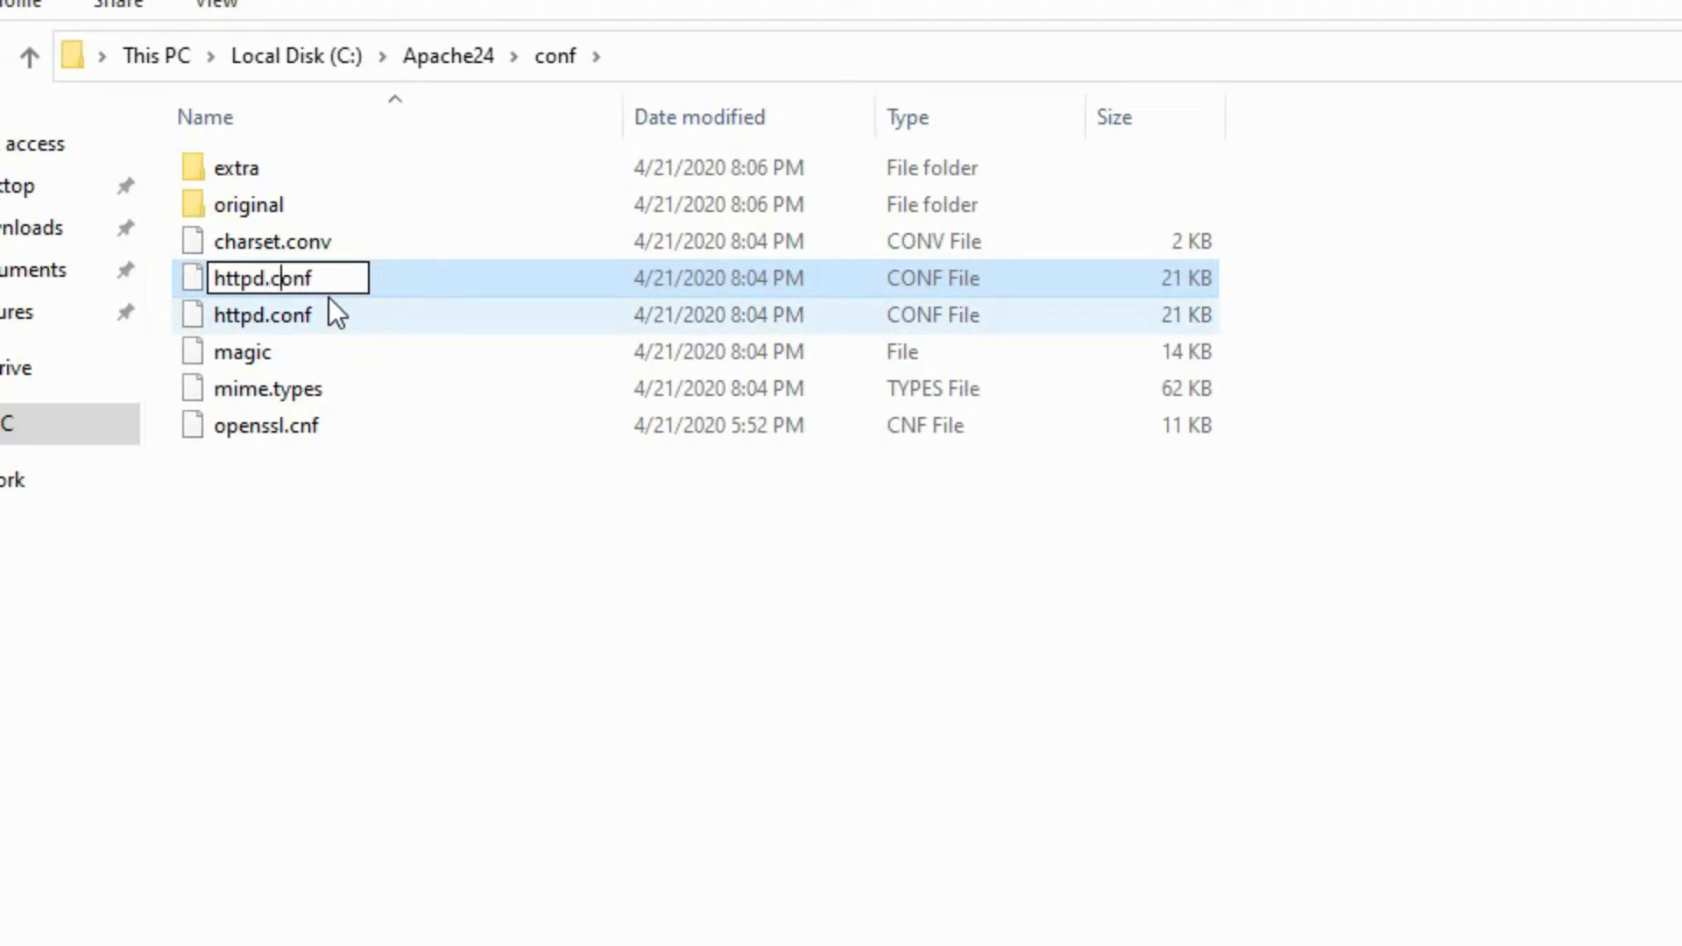
type("--backup")
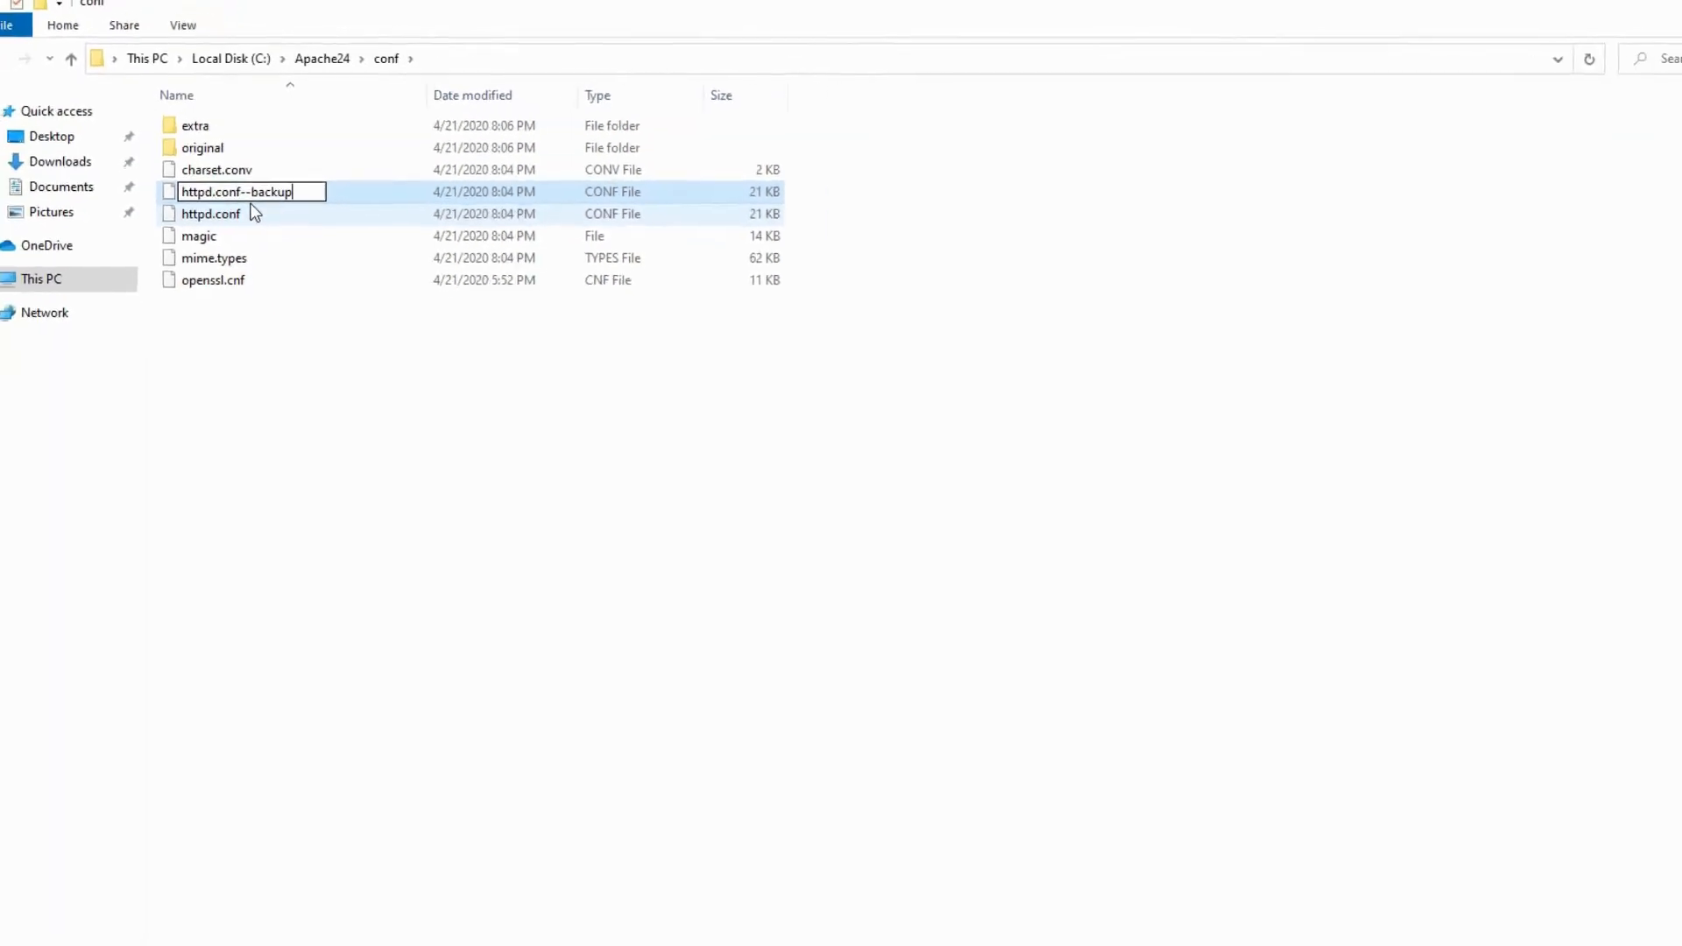
key("Return")
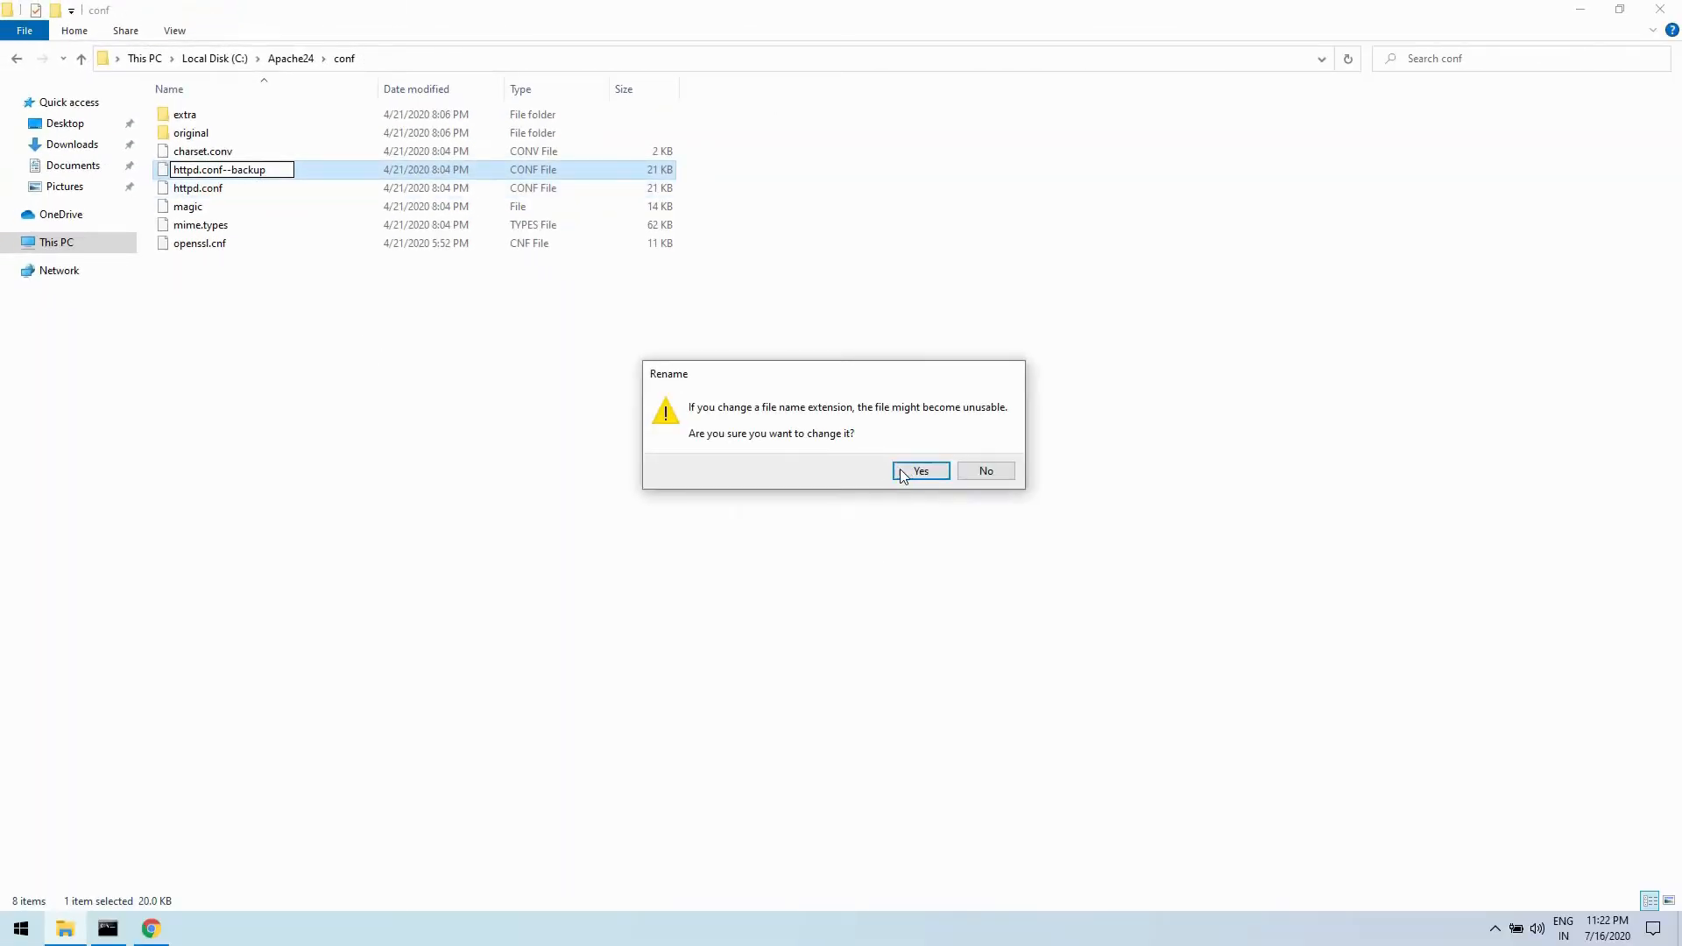
left_click(901, 470)
left_click(361, 351)
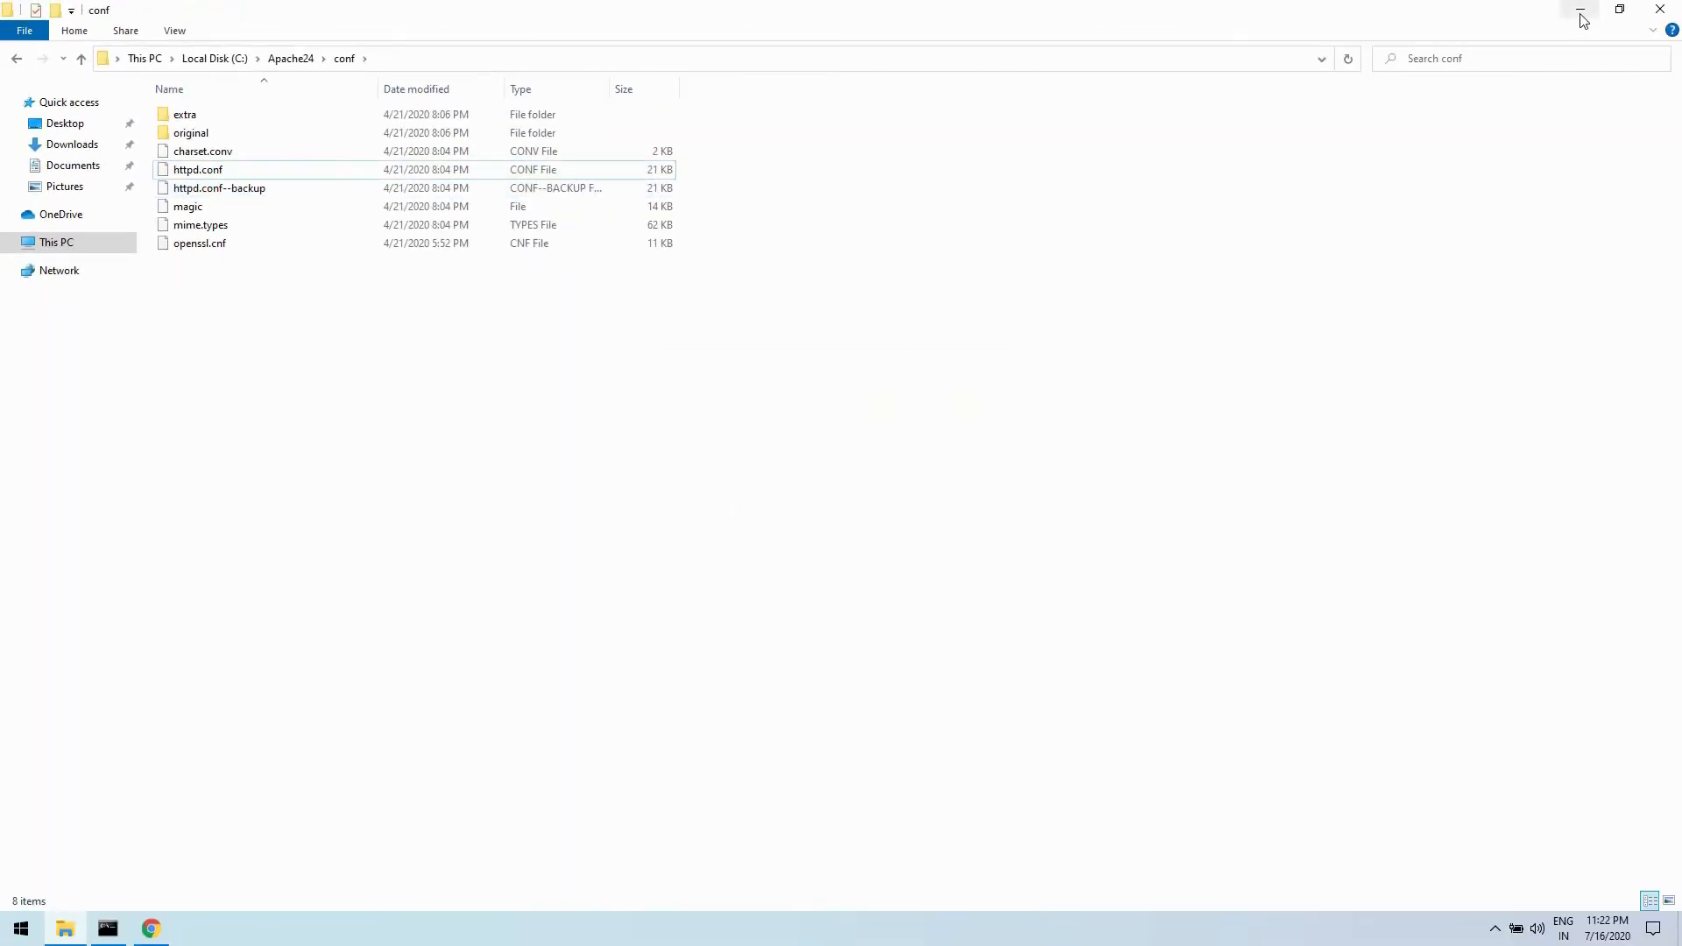
- Switch to Chrome and search Google for notepad++ in a new tab
left_click(150, 928)
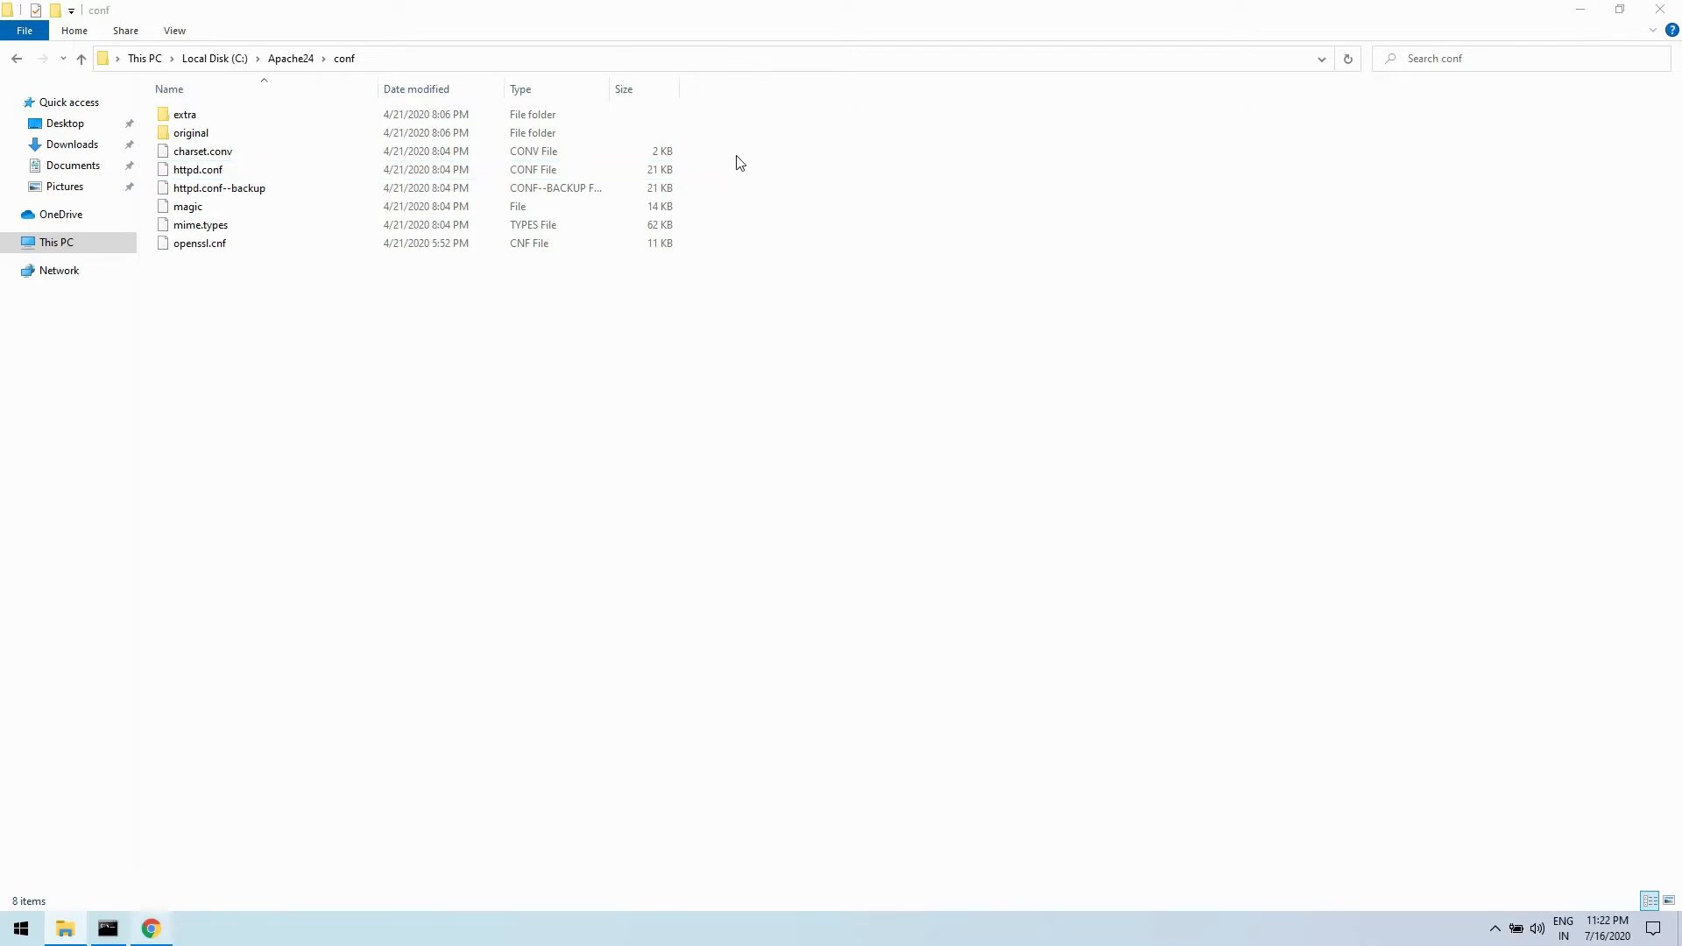
left_click(451, 22)
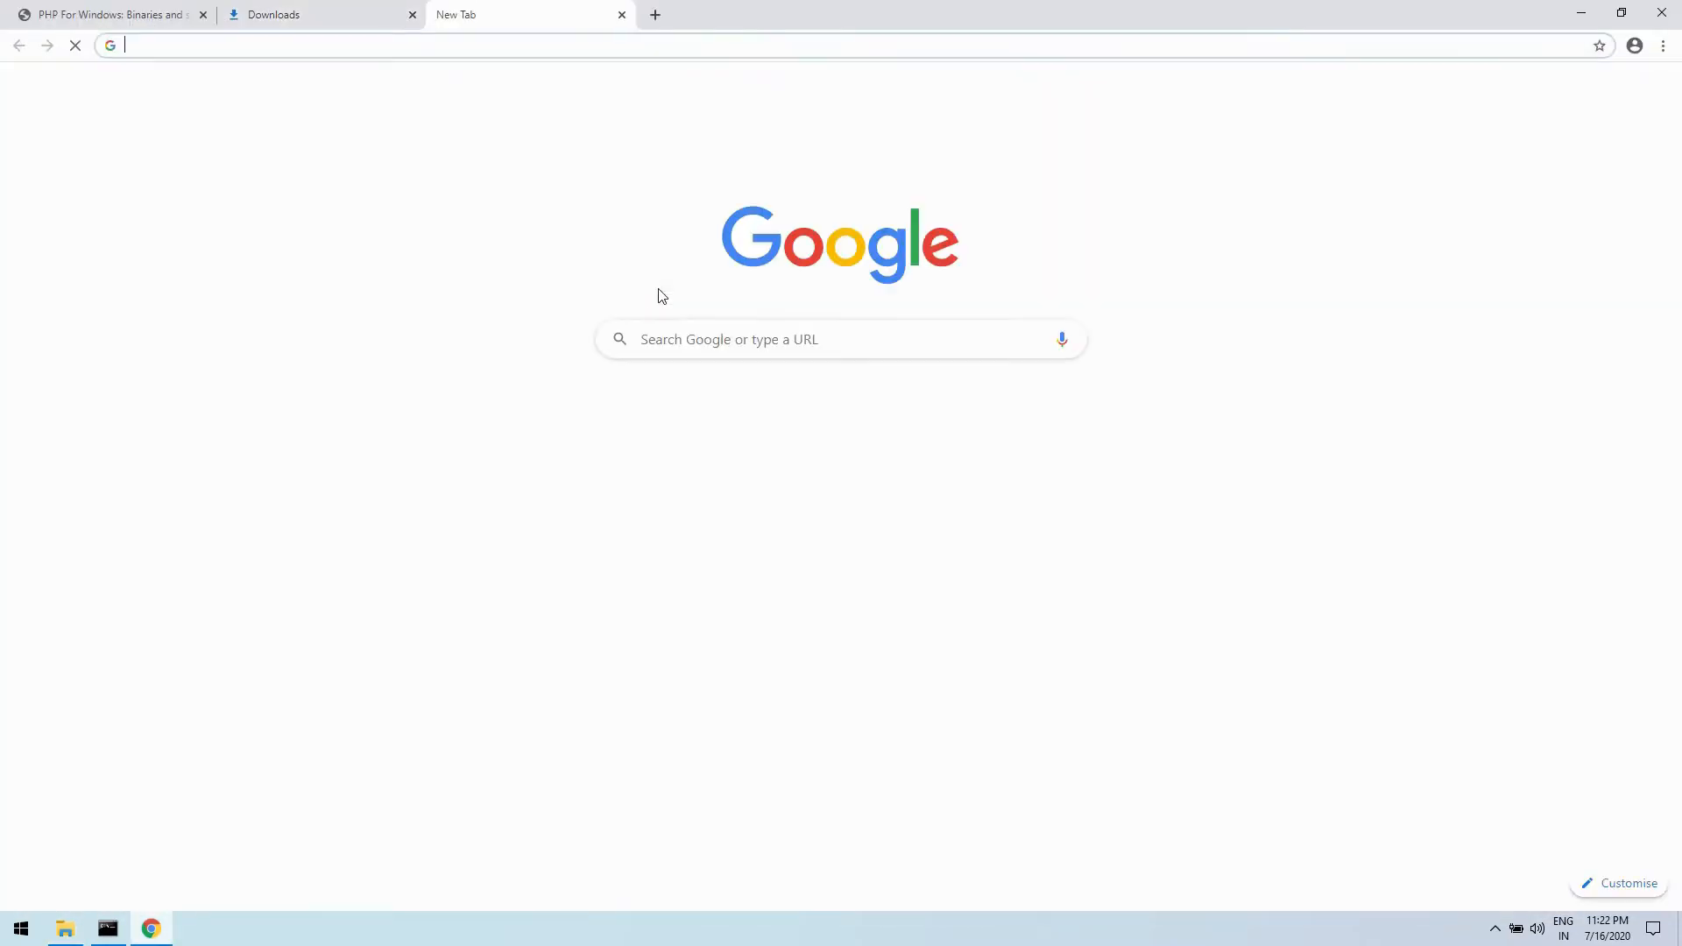
type("not")
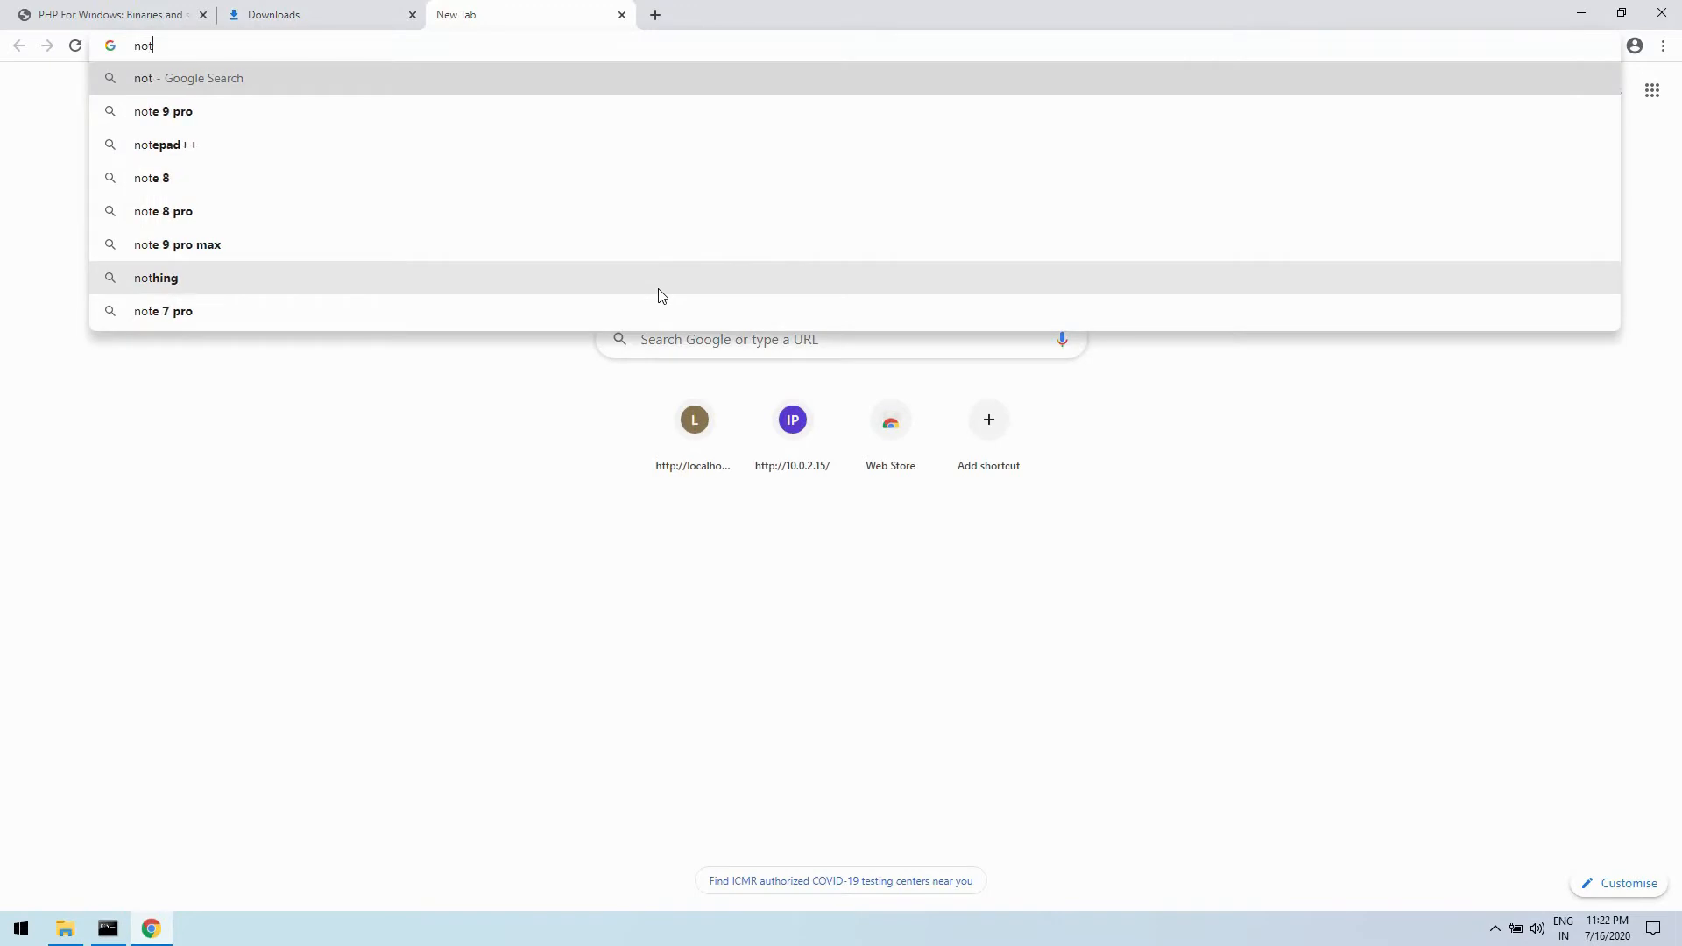
type("e")
left_click(323, 150)
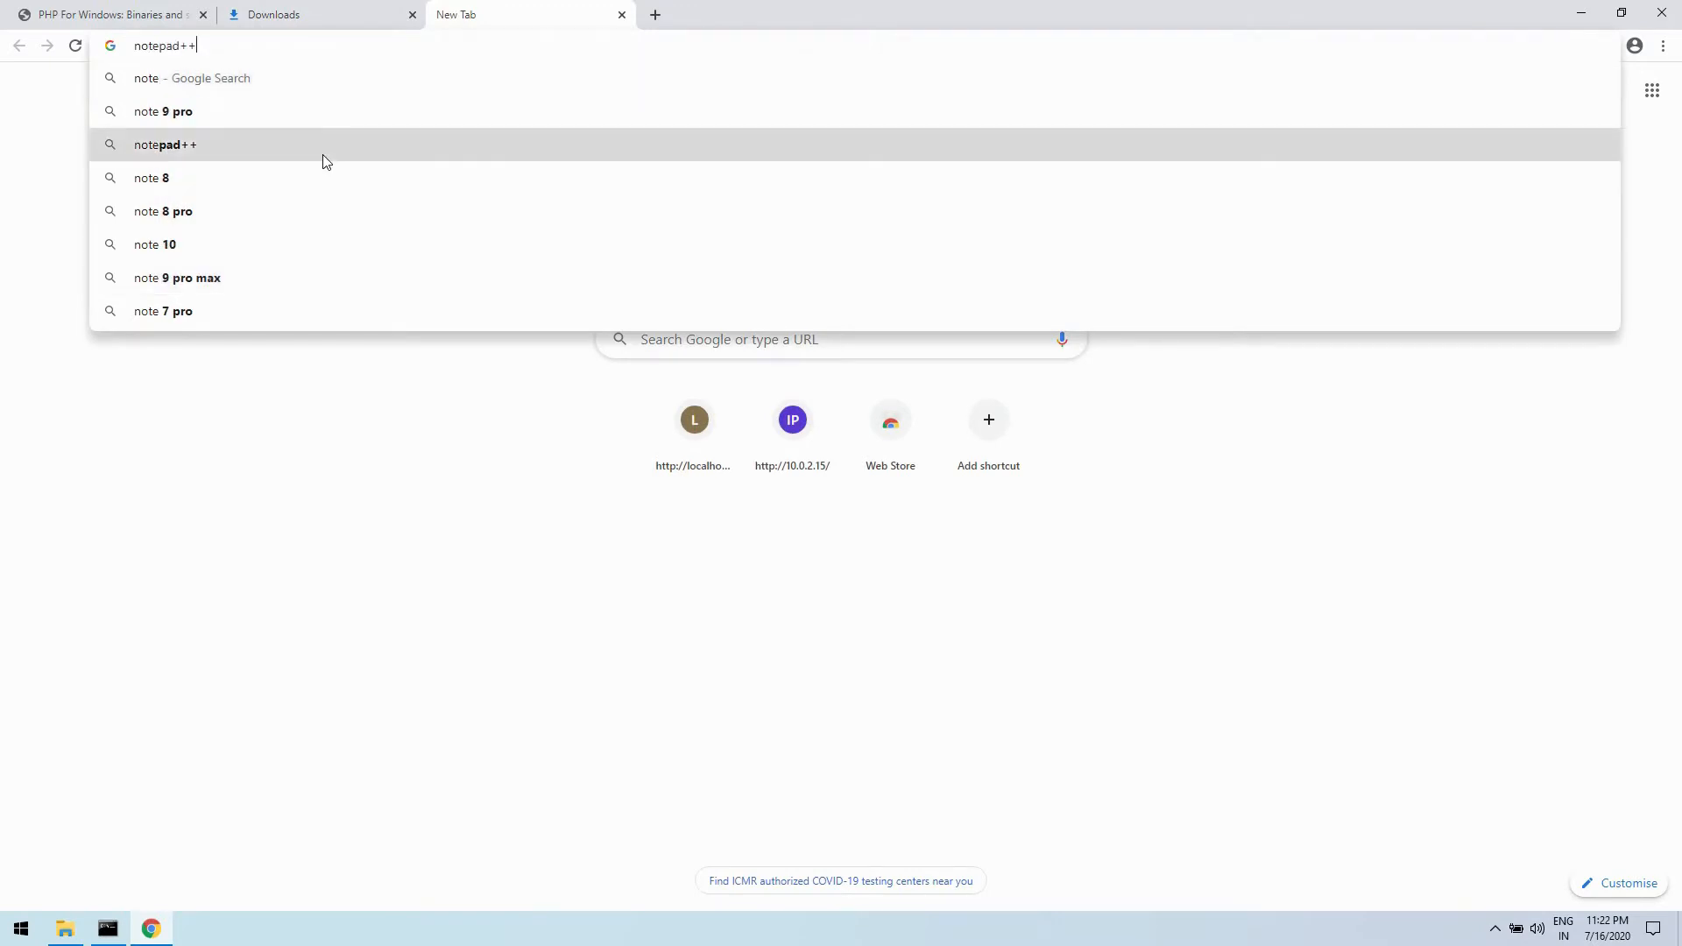
- Download the 32-bit Notepad++ 7.8.9 installer from notepad-plus-plus.org and close the download page
left_click(289, 249)
left_click(817, 226)
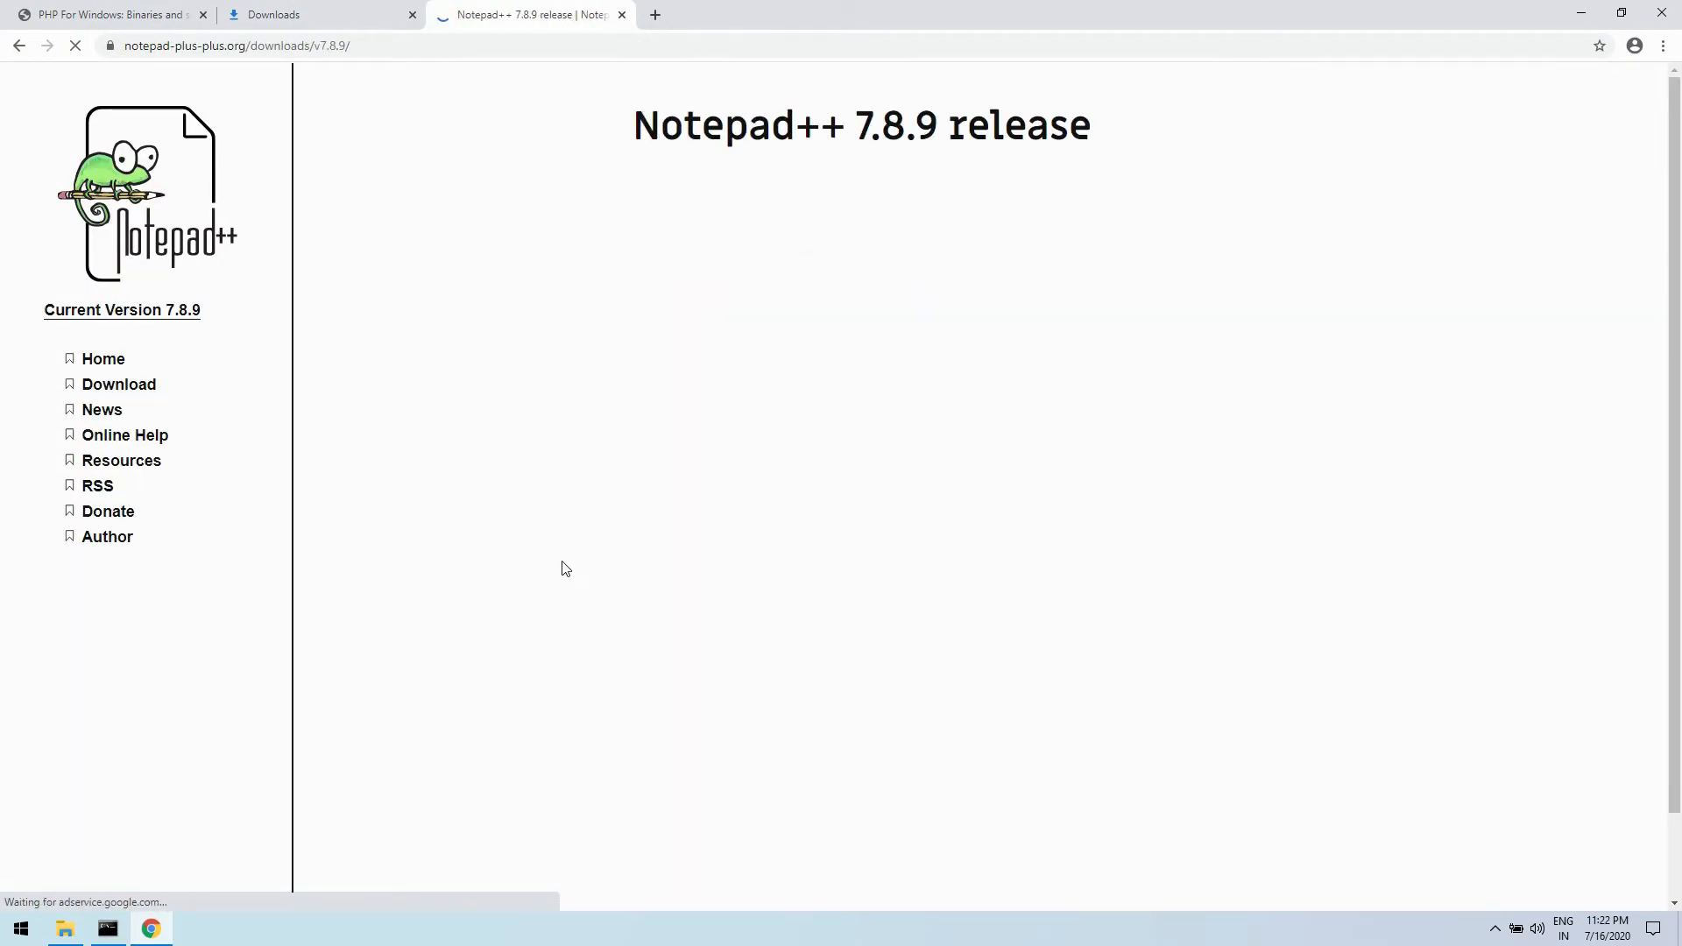
scroll(751, 720, "down", 1)
left_click(752, 720)
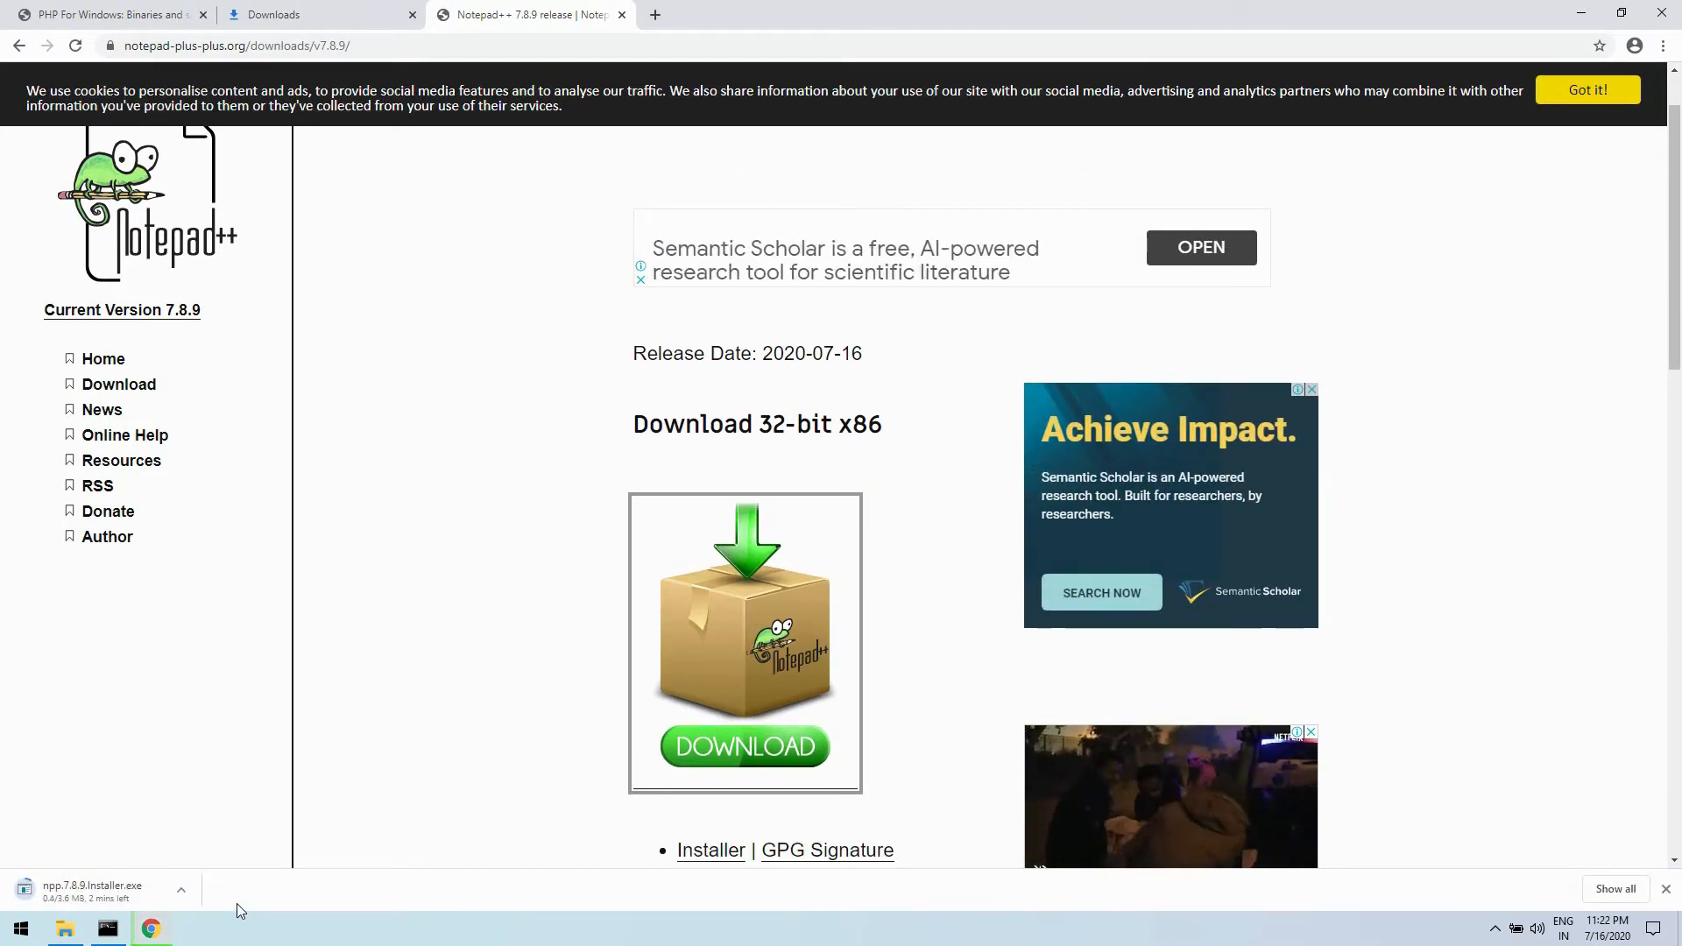
left_click(622, 15)
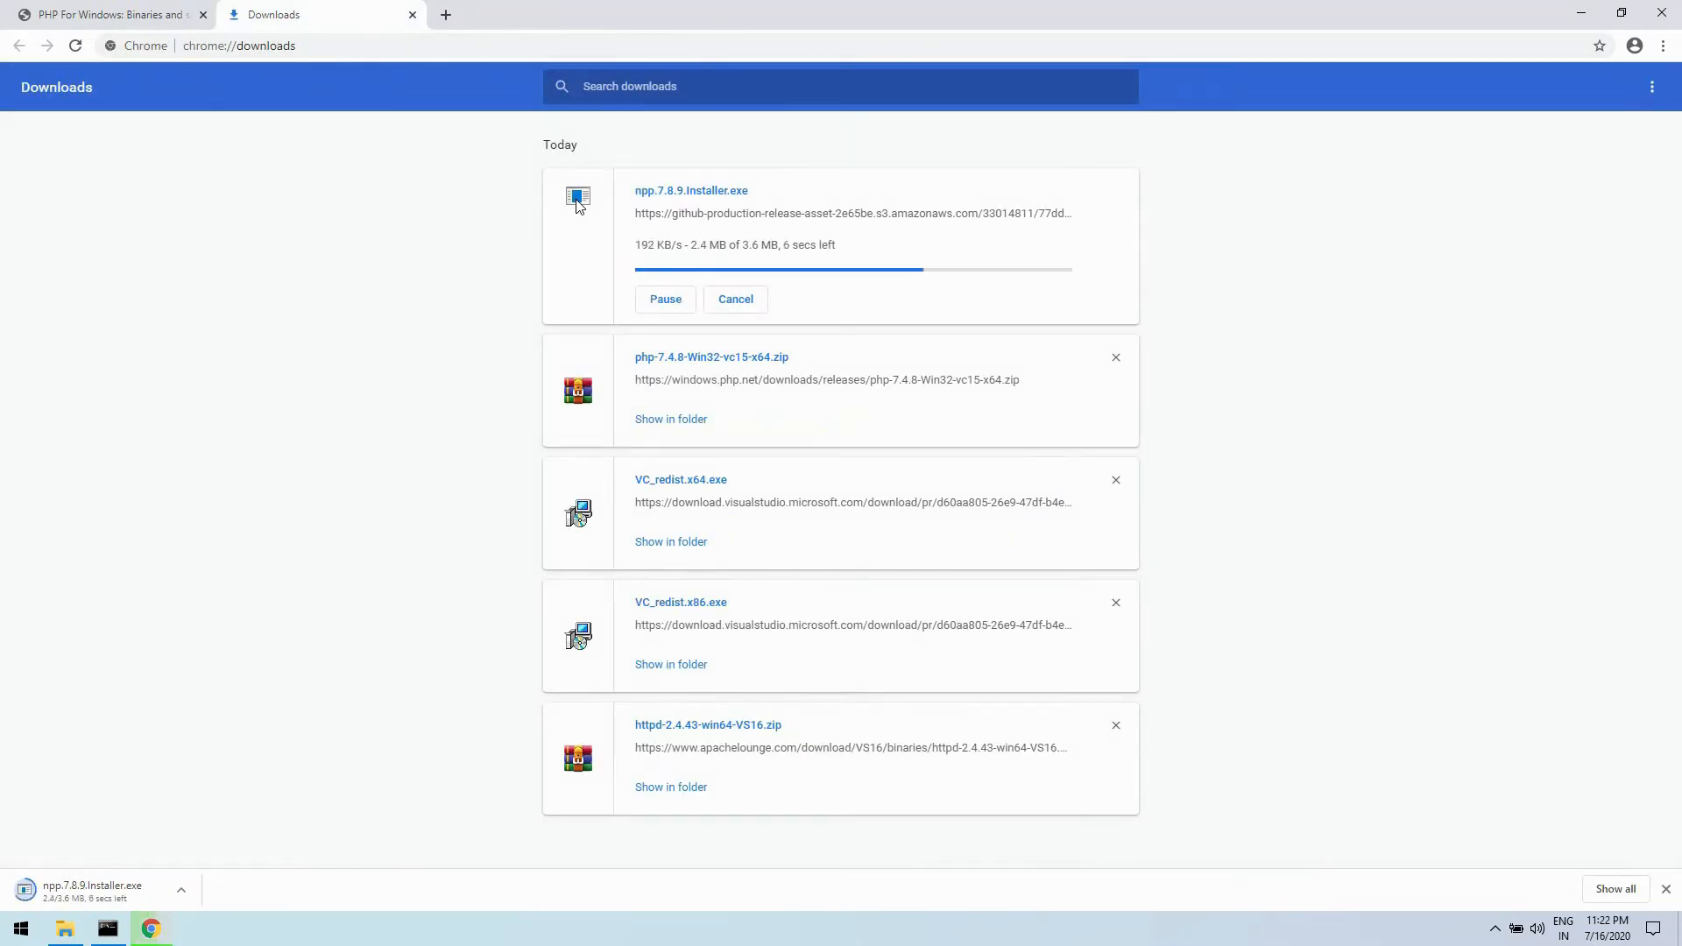
- Run npp.7.8.9.Installer.exe, install Notepad++ without a desktop shortcut, and close the Downloads page
left_click(691, 190)
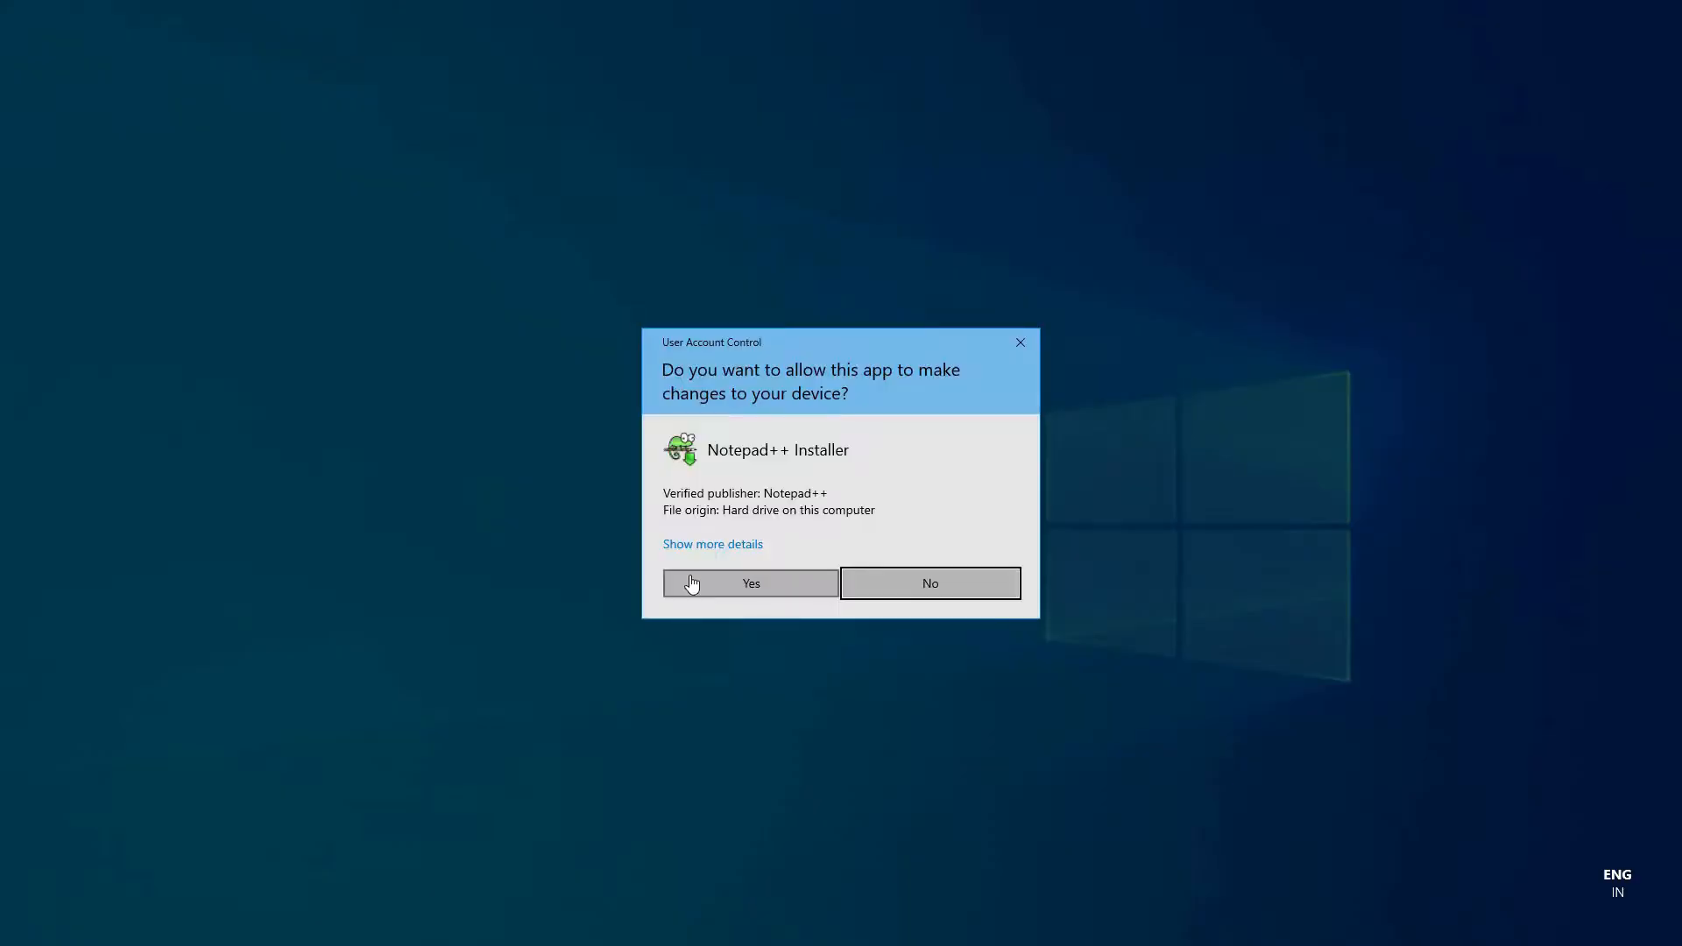
left_click(691, 582)
left_click(845, 504)
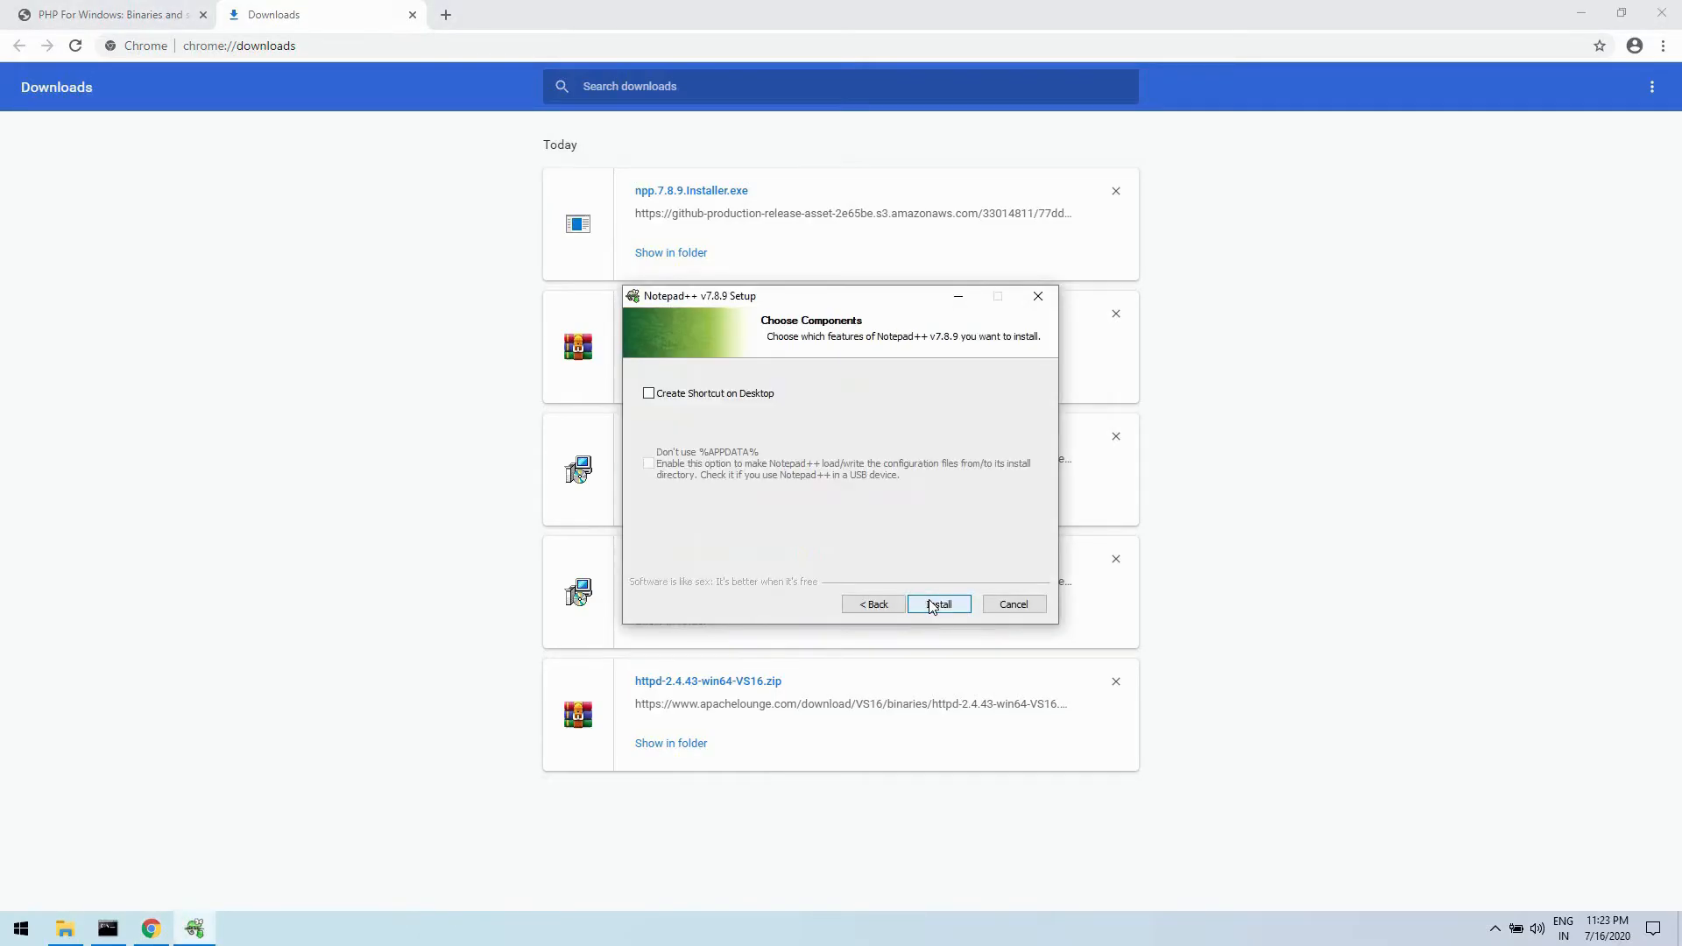
left_click(930, 600)
left_click(938, 604)
left_click(411, 14)
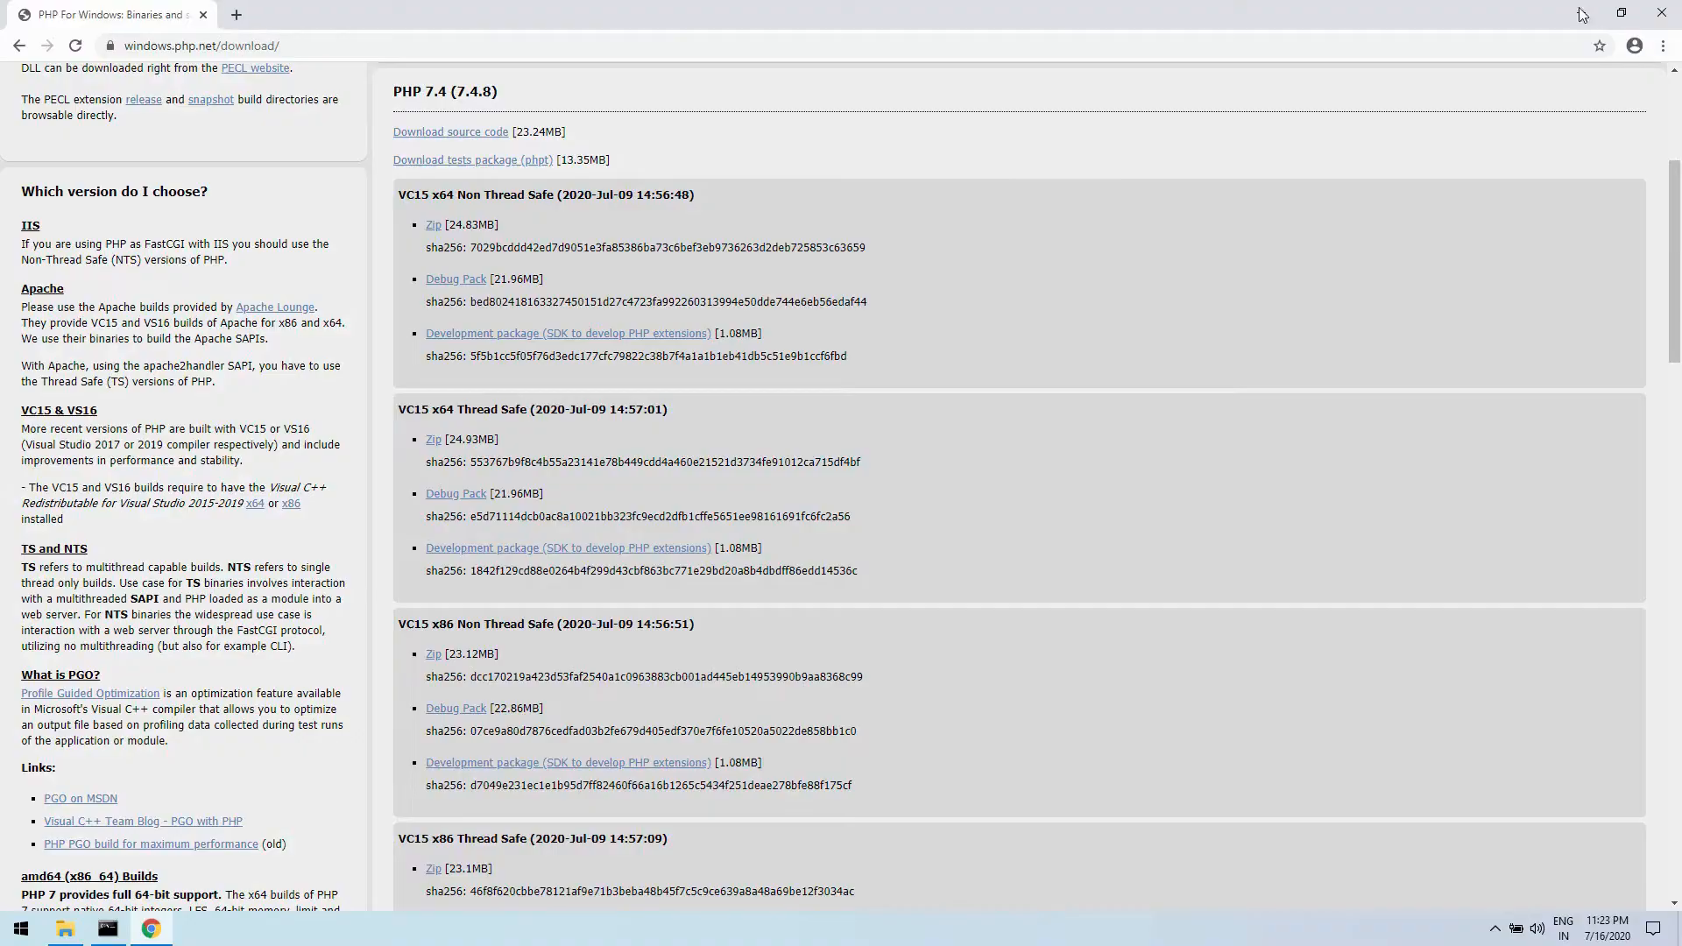
- Return to the Apache24 conf folder in File Explorer and open httpd.conf for editing in Notepad++
left_click(1580, 12)
right_click(223, 178)
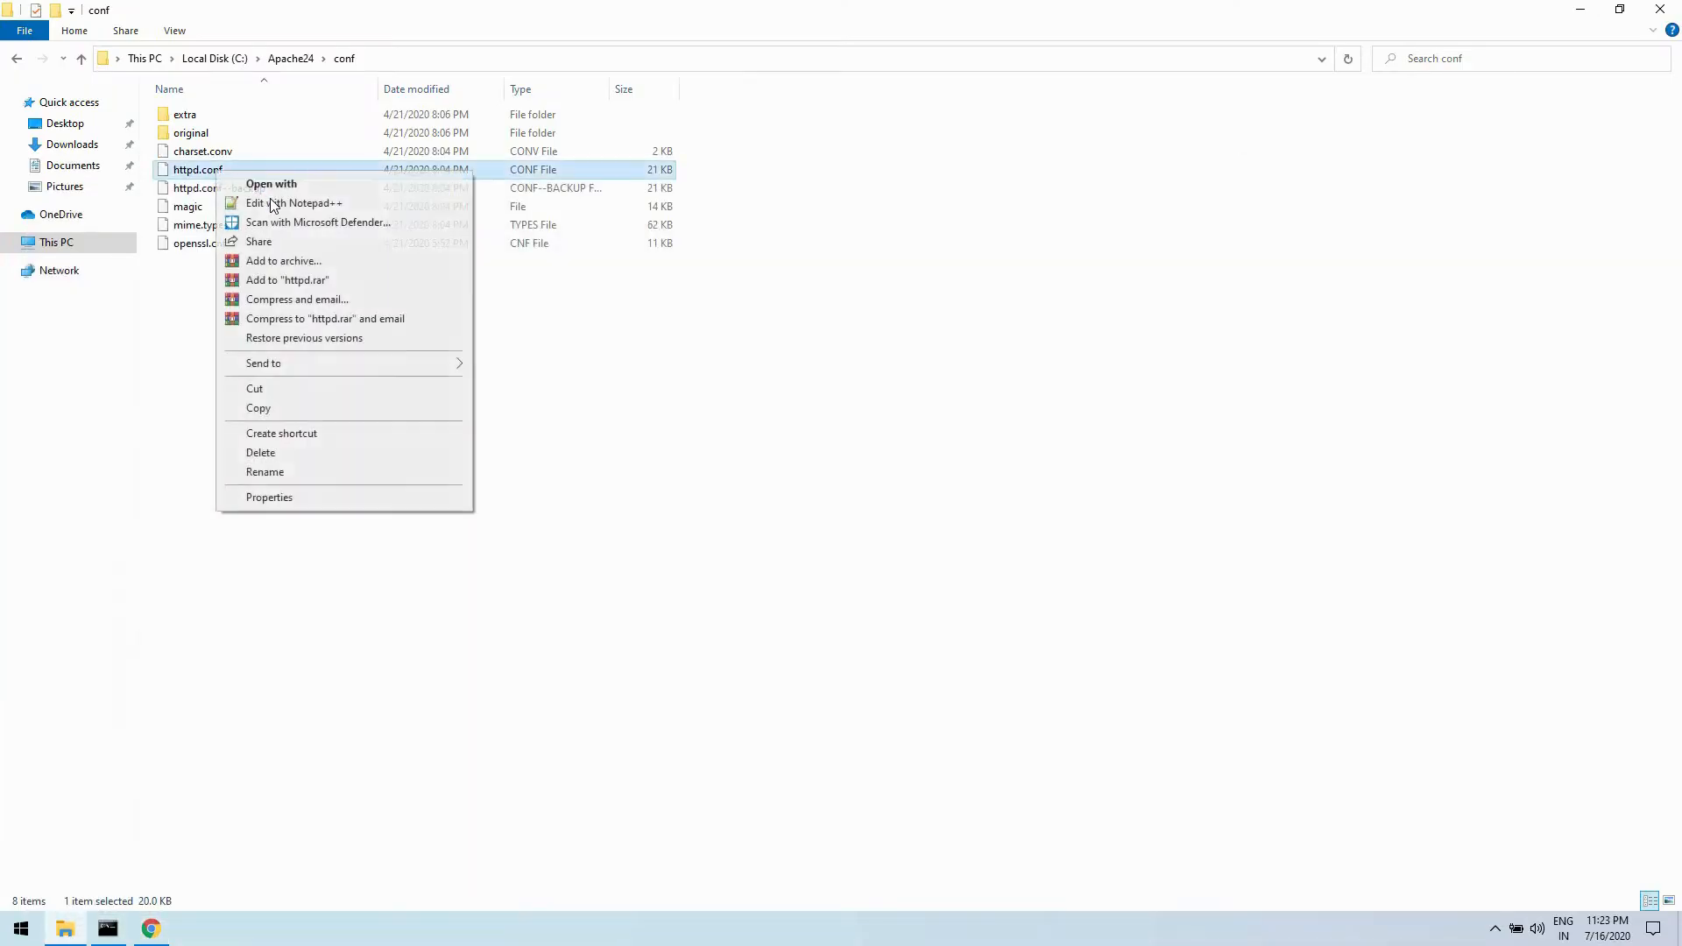
left_click(277, 204)
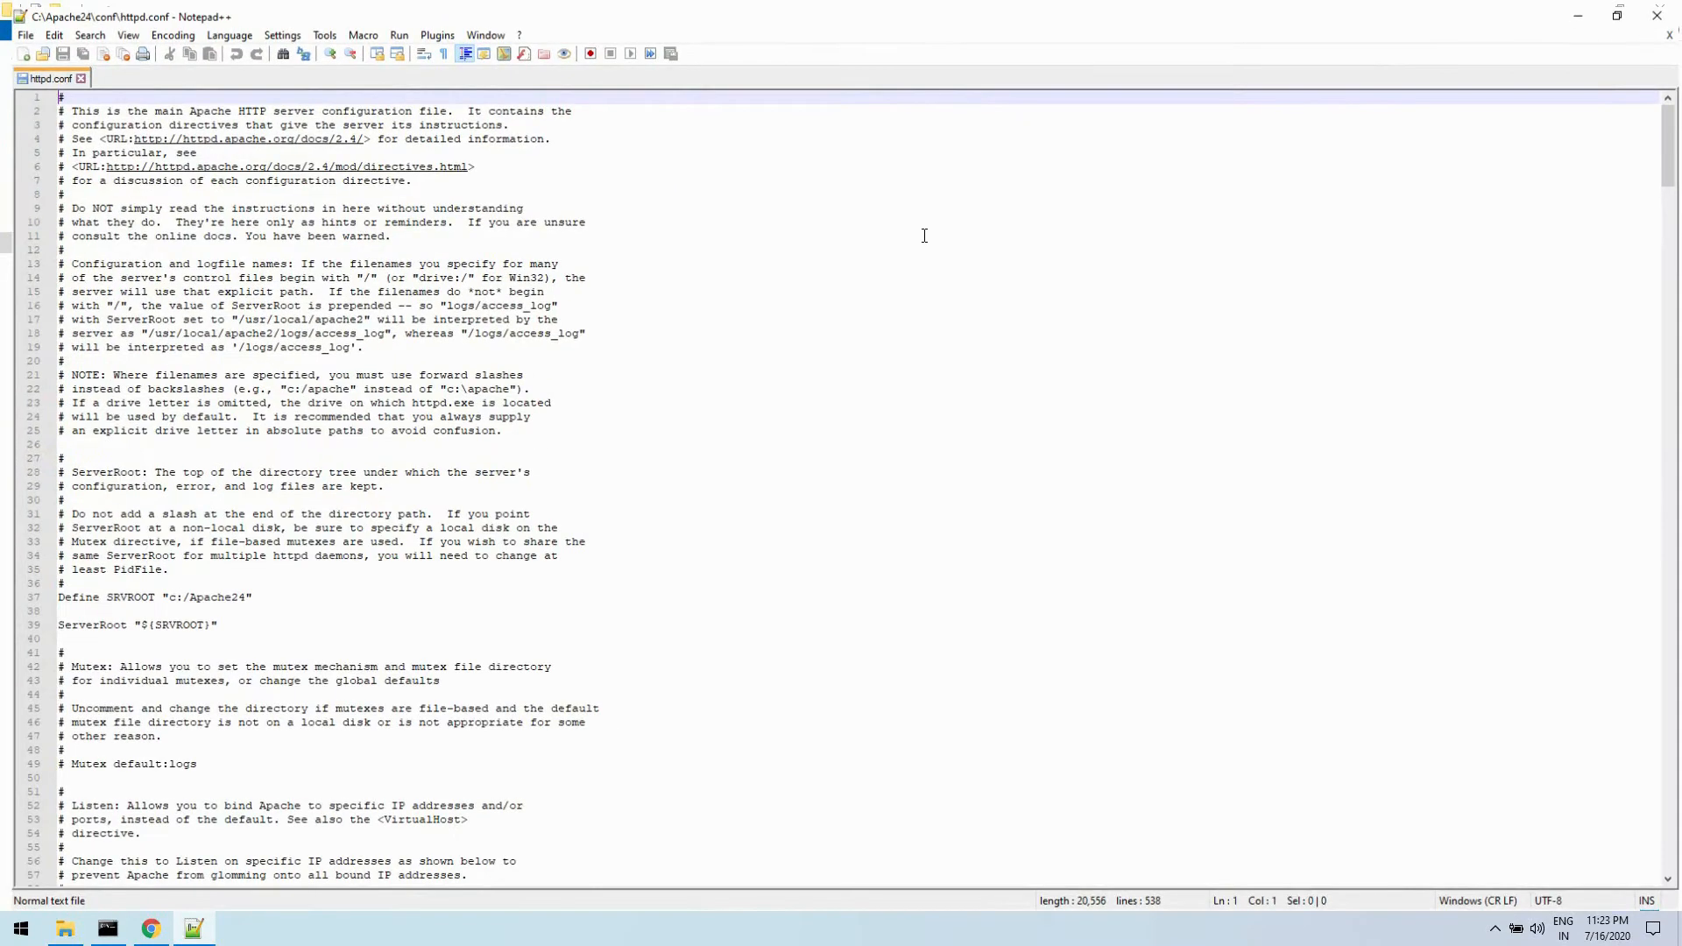
- Add the comment line "#PHP7 Configuration" after the final </IfModule> at the end of httpd.conf
scroll(940, 573, "down", 20)
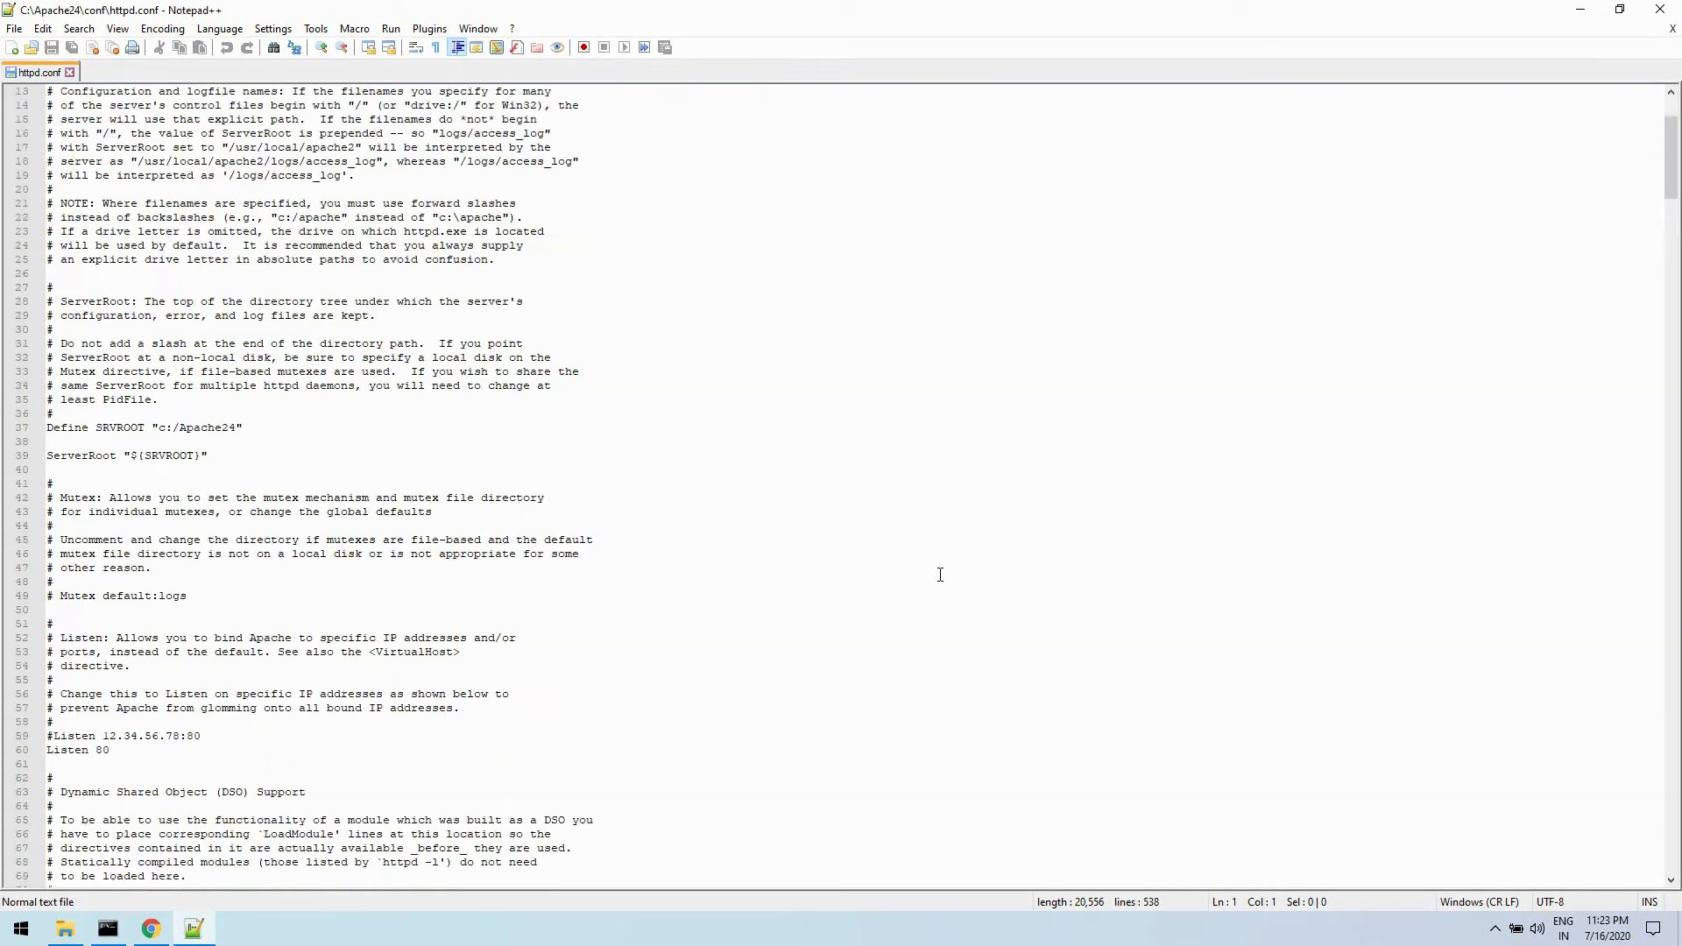
scroll(1681, 329, "down", 6)
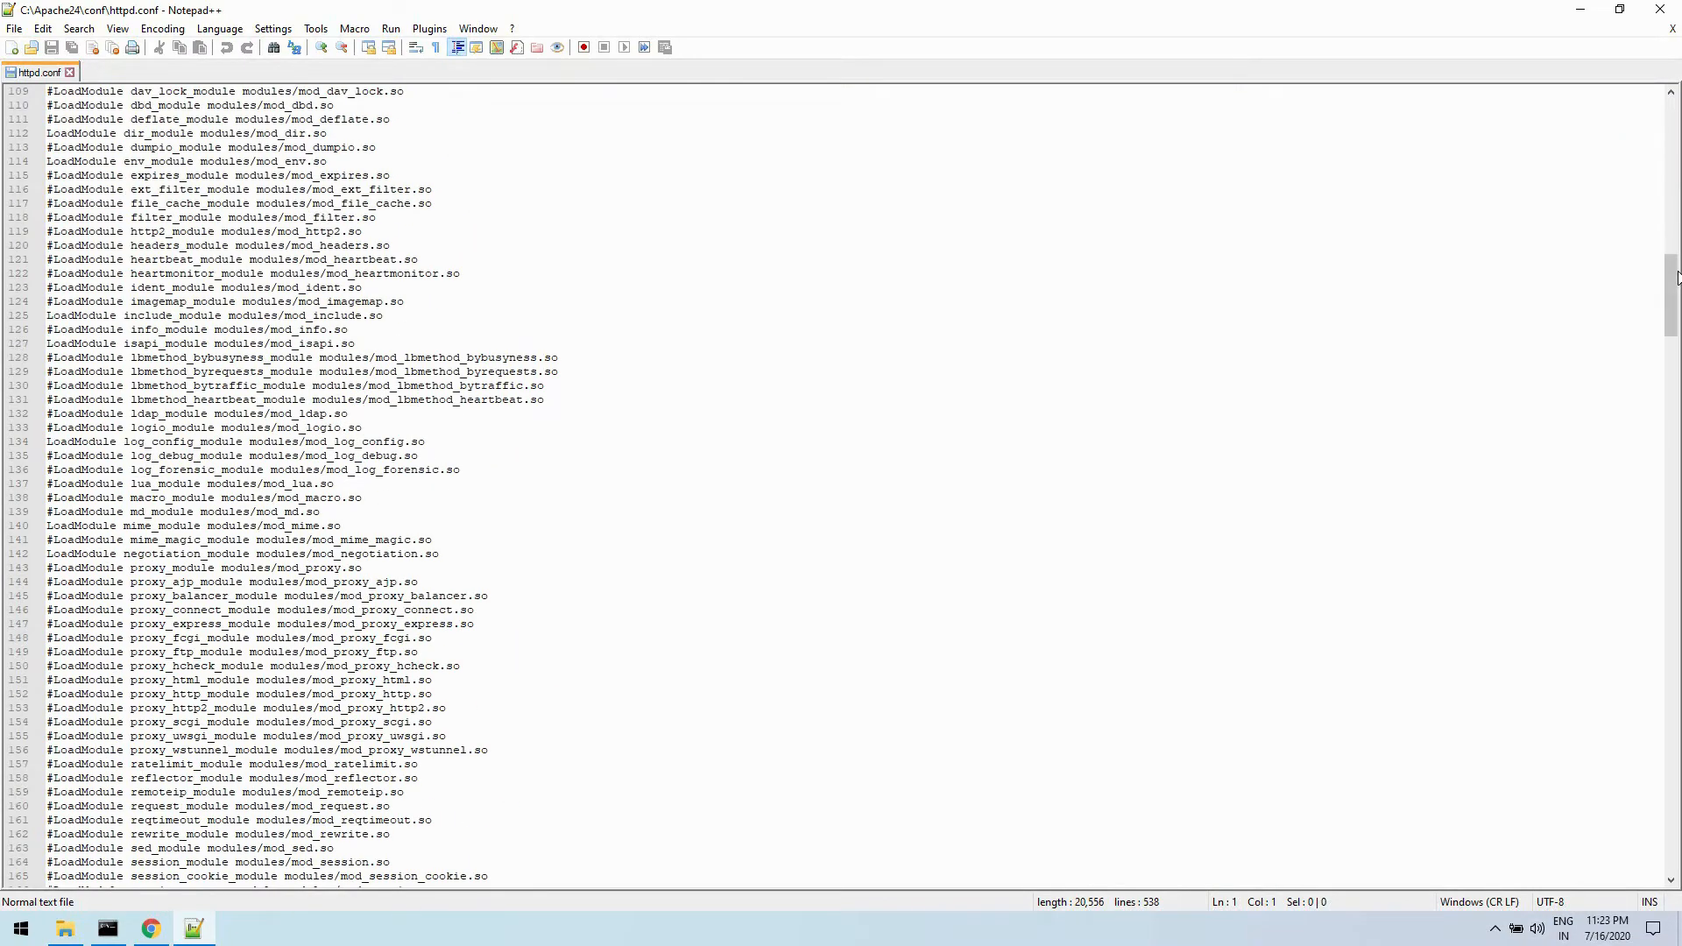
left_click_drag(1672, 323, 1680, 895)
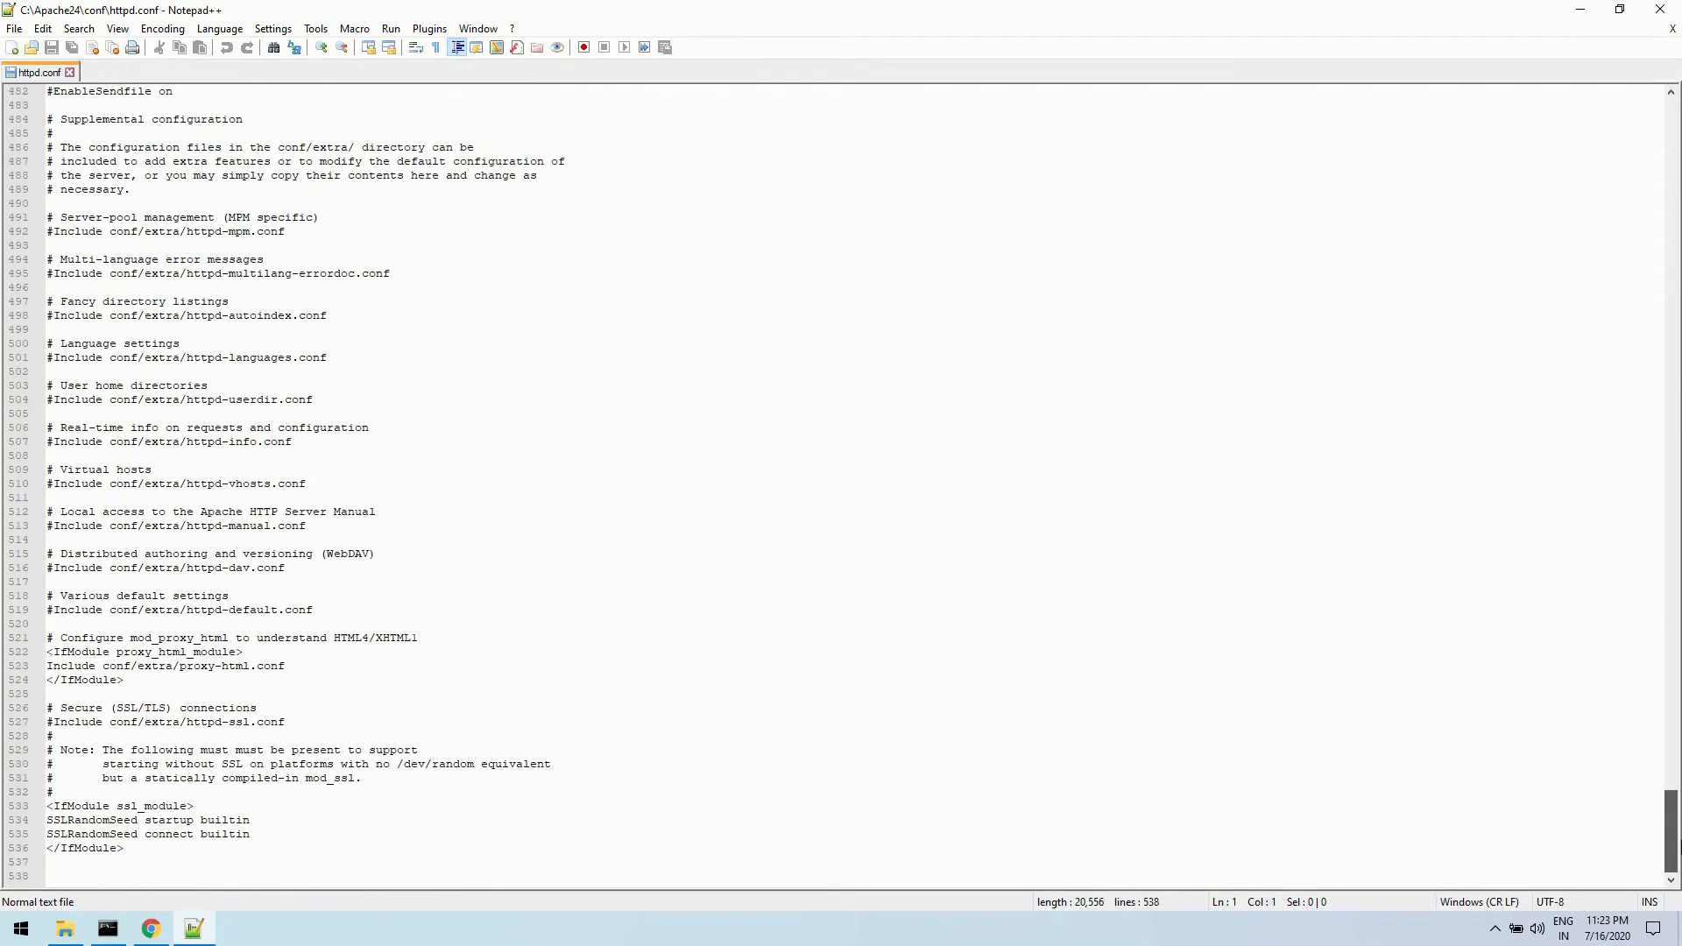
left_click(337, 846)
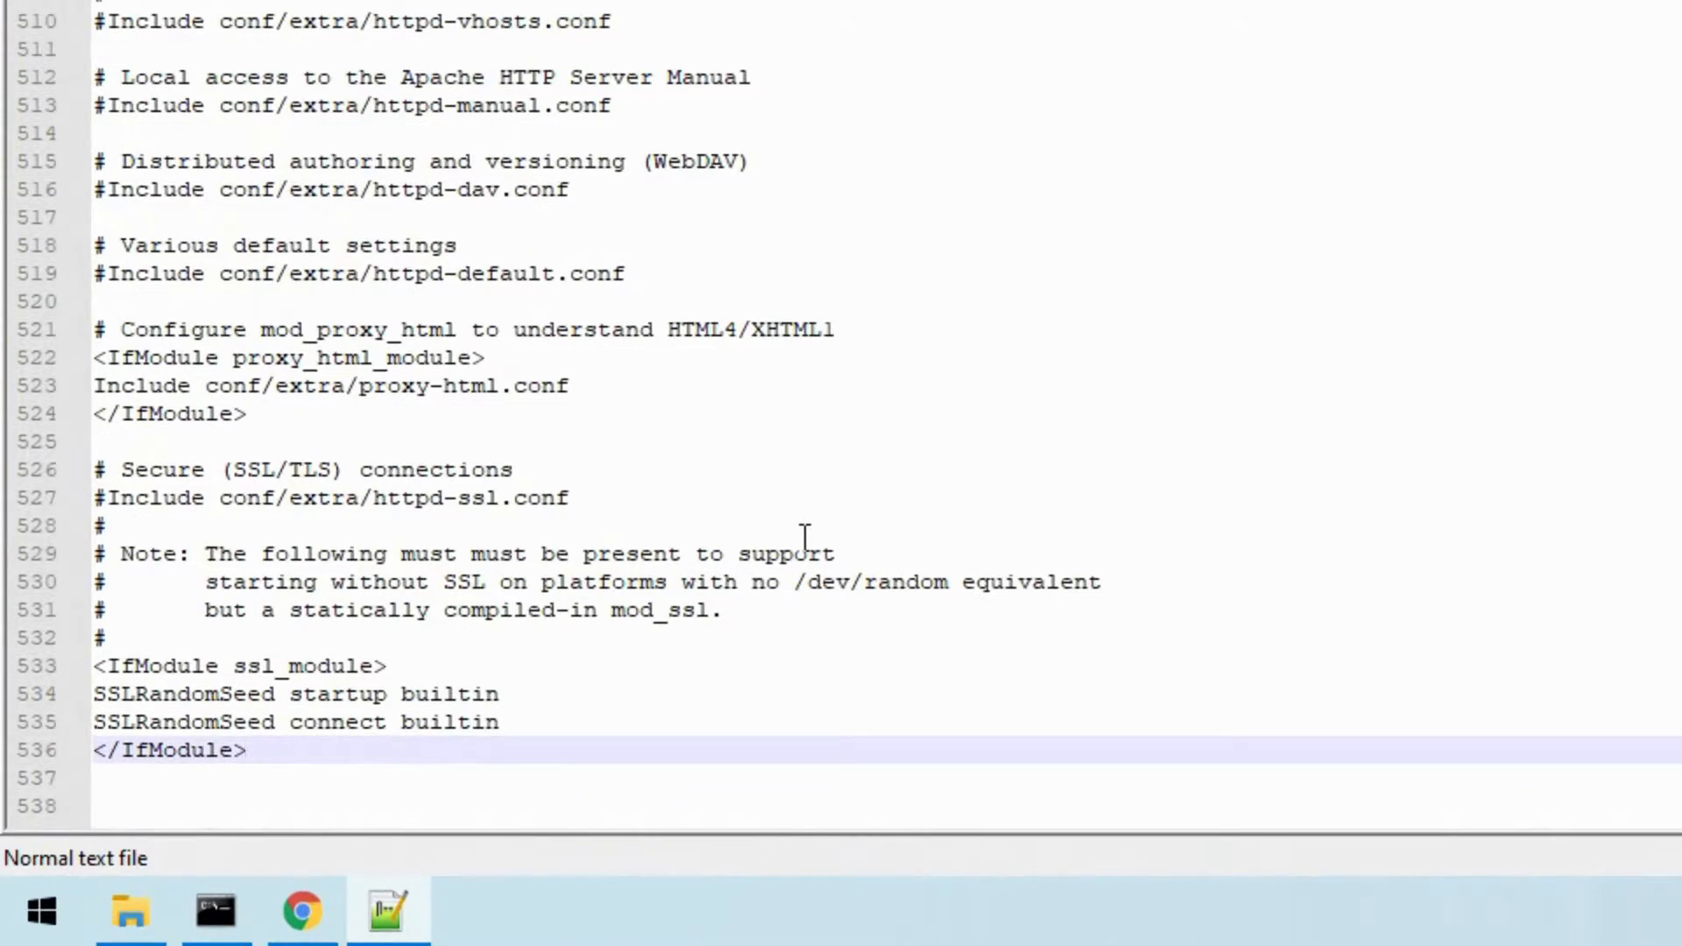
key("Return")
type("#PHP")
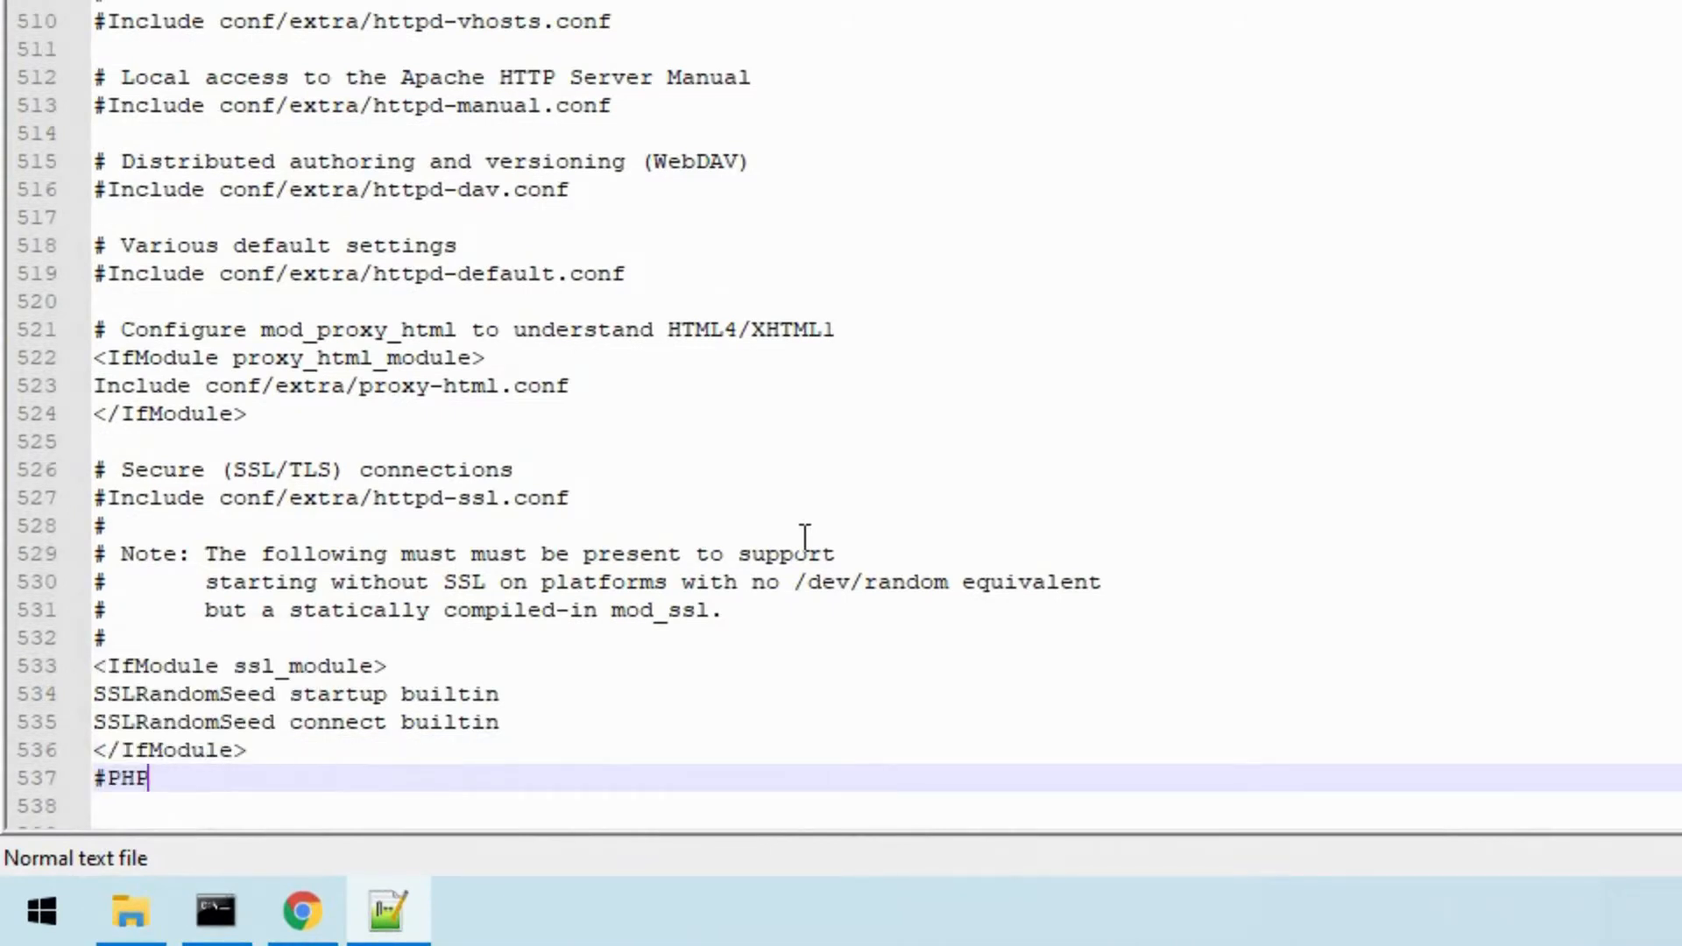
type("7 Configuration")
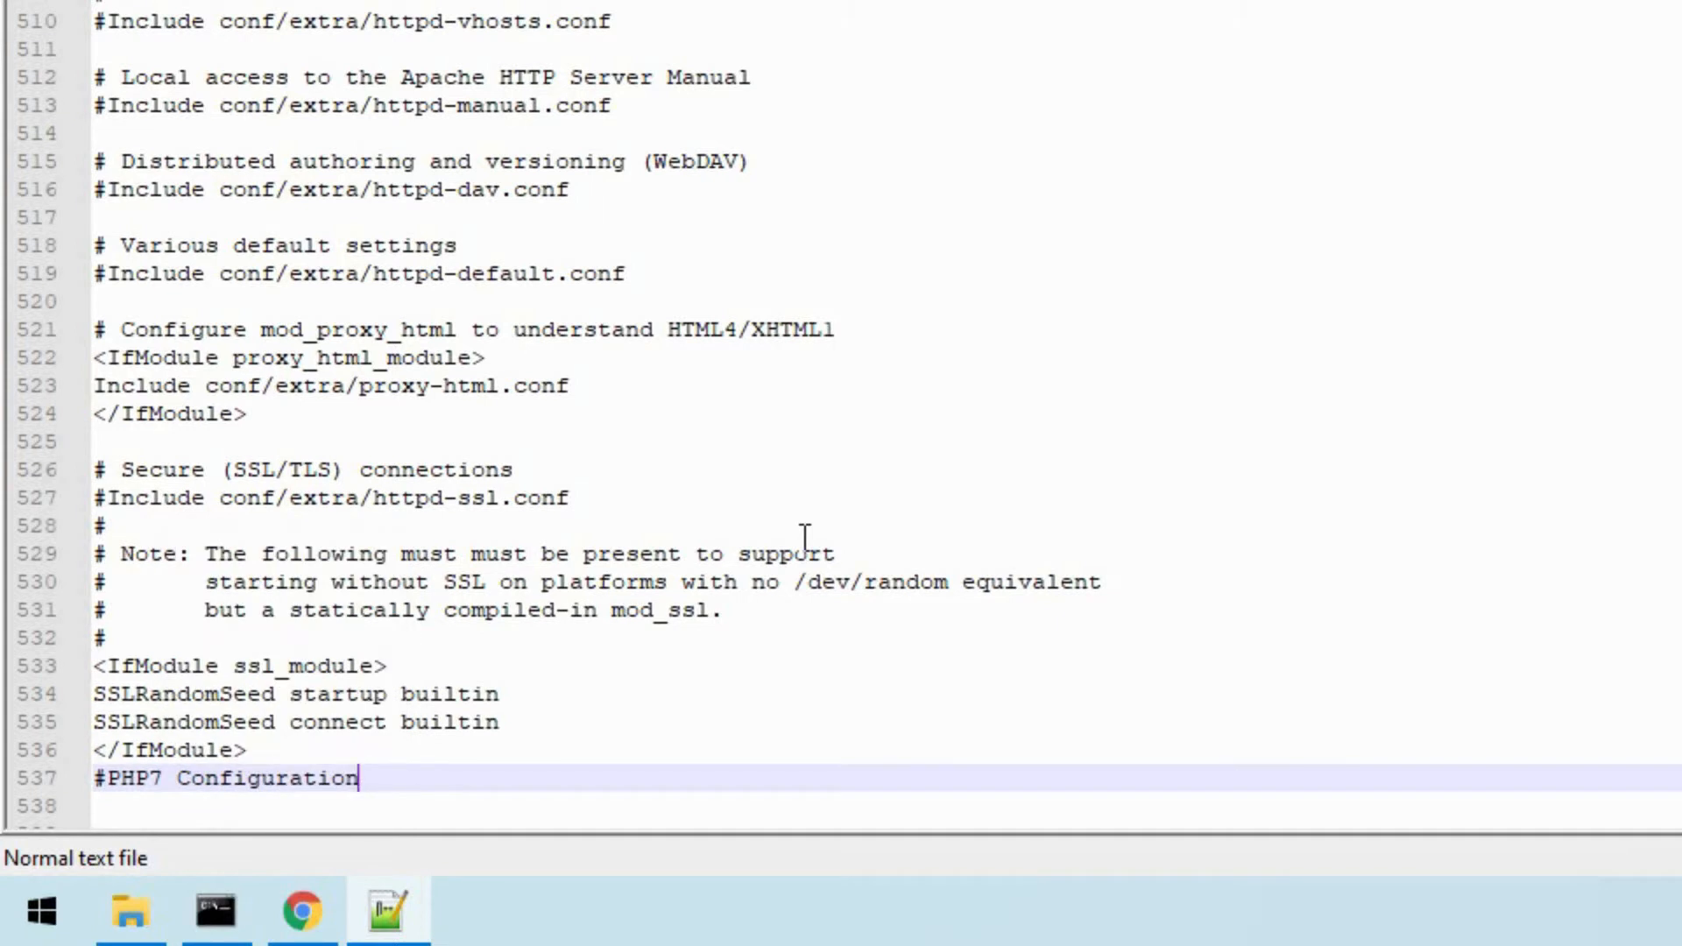
key("Return")
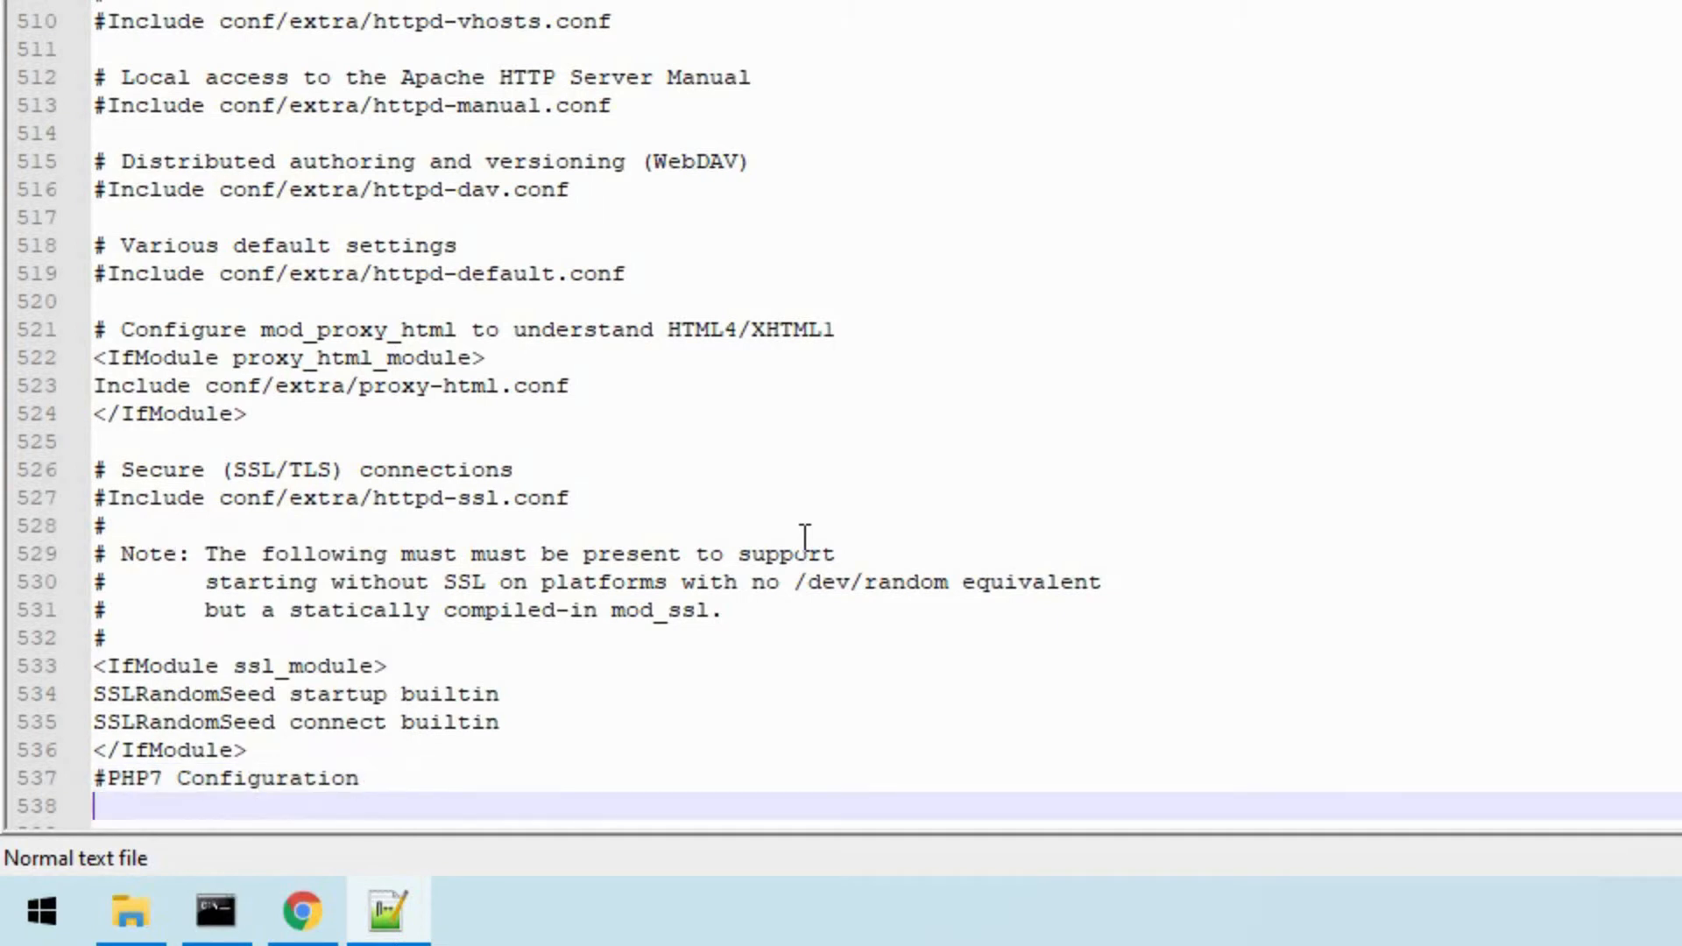
- Begin a directive below the PHP7 comment with the text LoadModule php7_module "c:/php74/
type("LoadModule")
key("Return")
type("ph")
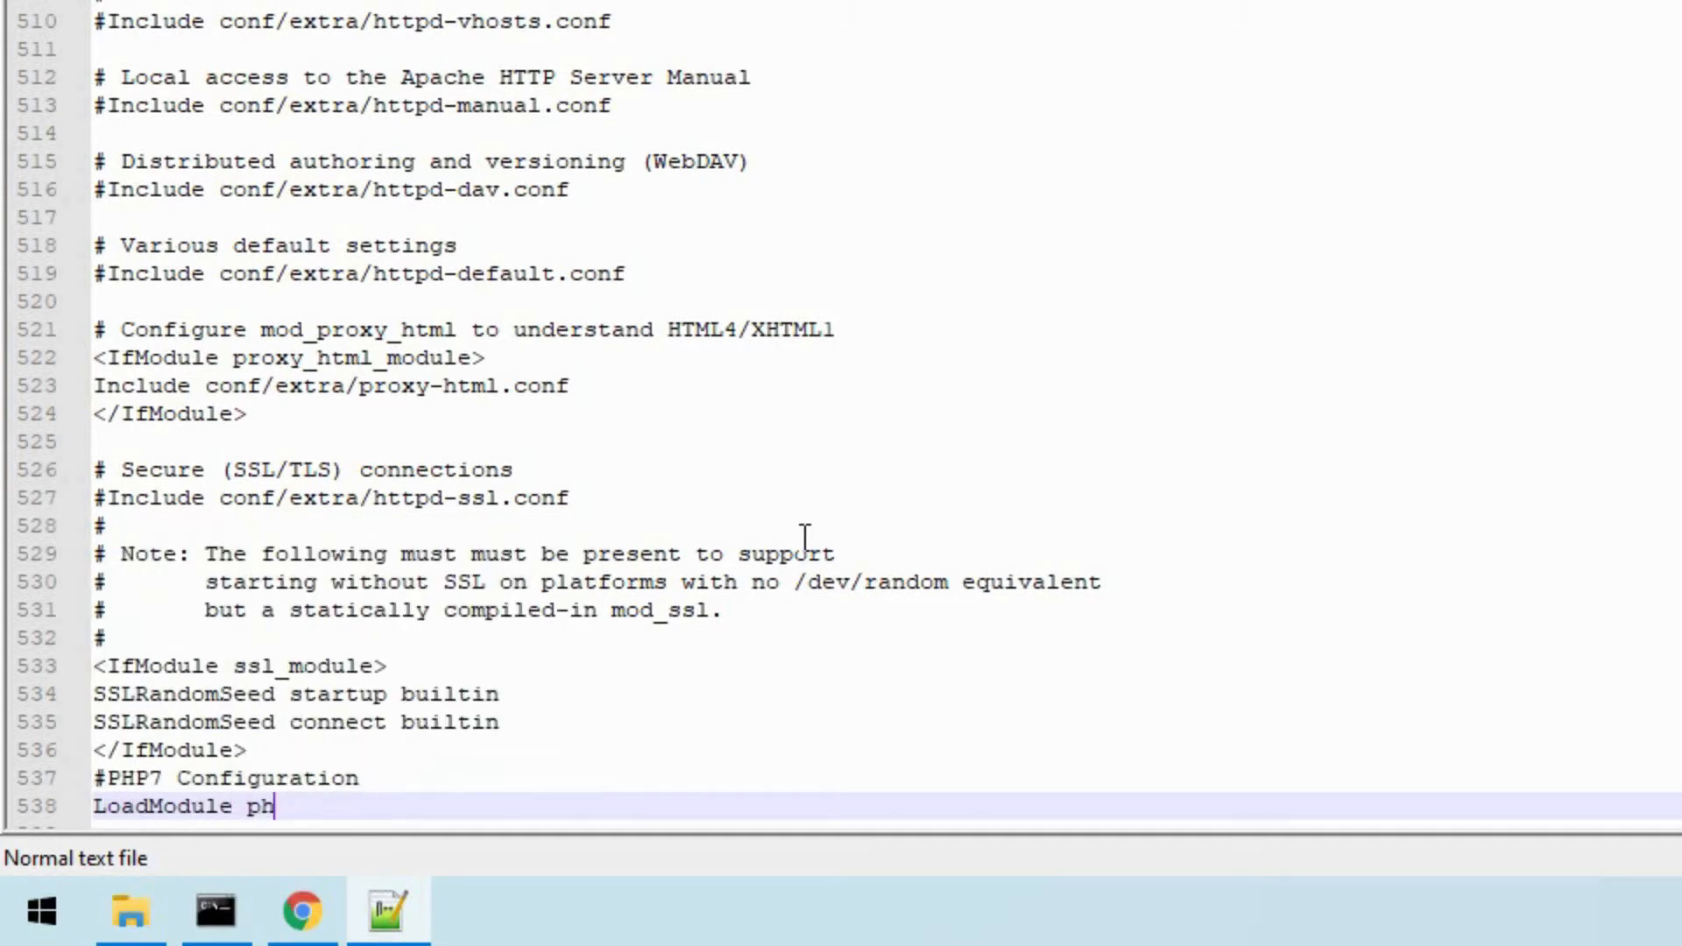
type("p7_module")
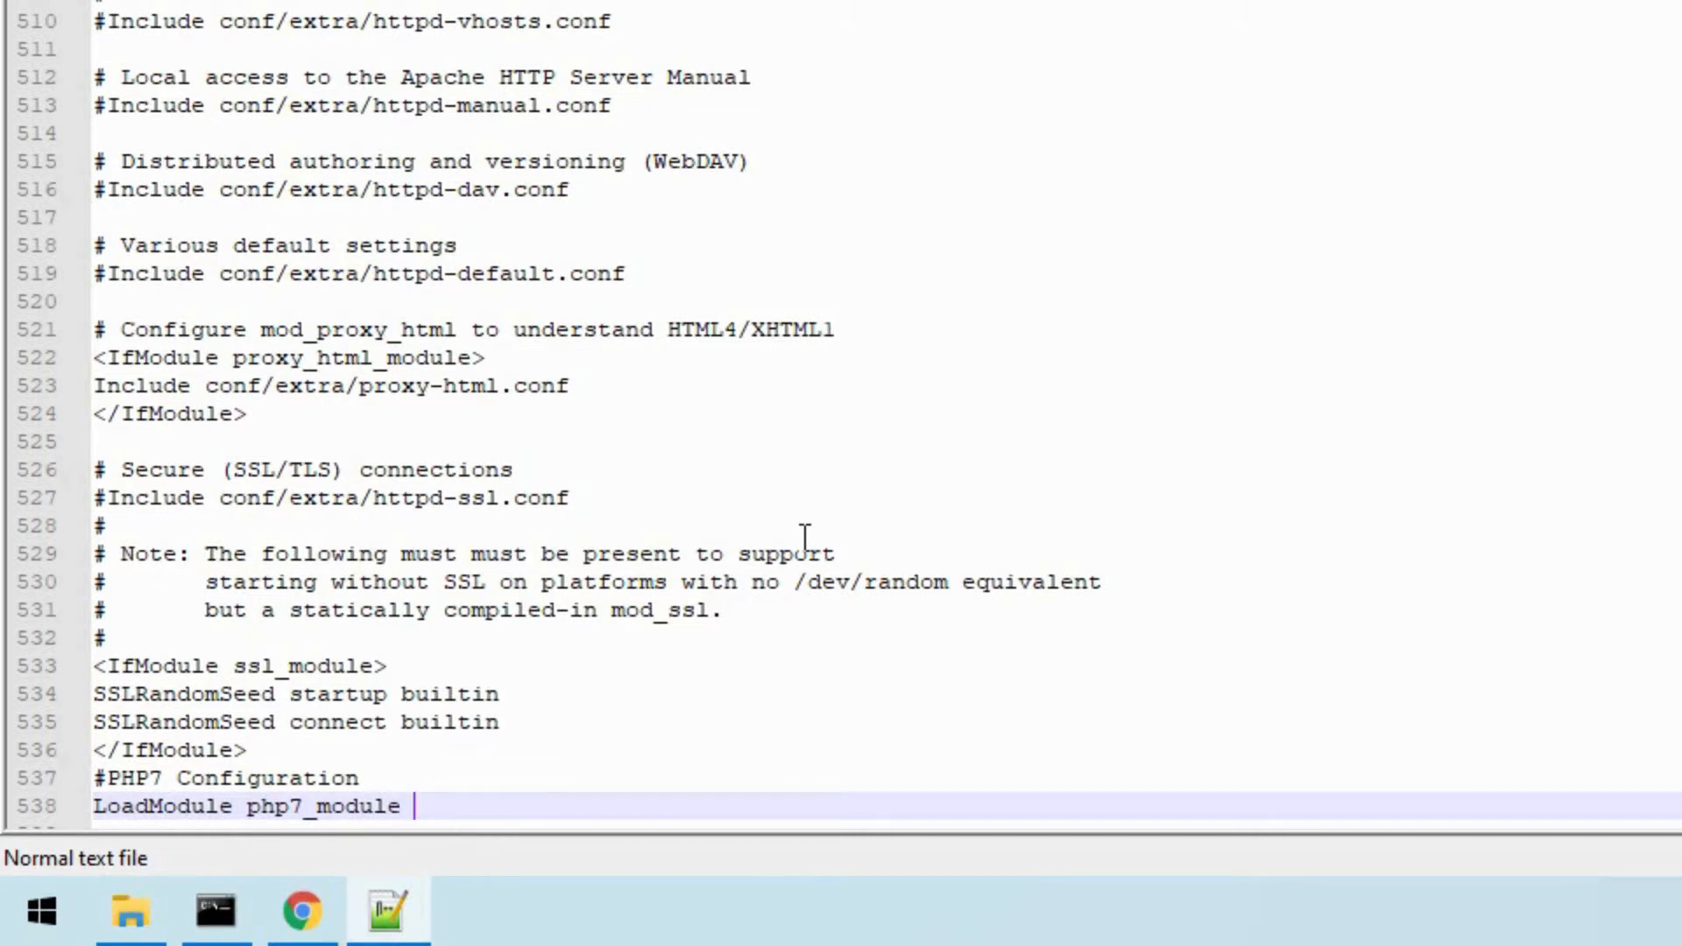
type(" \"c:/php74/")
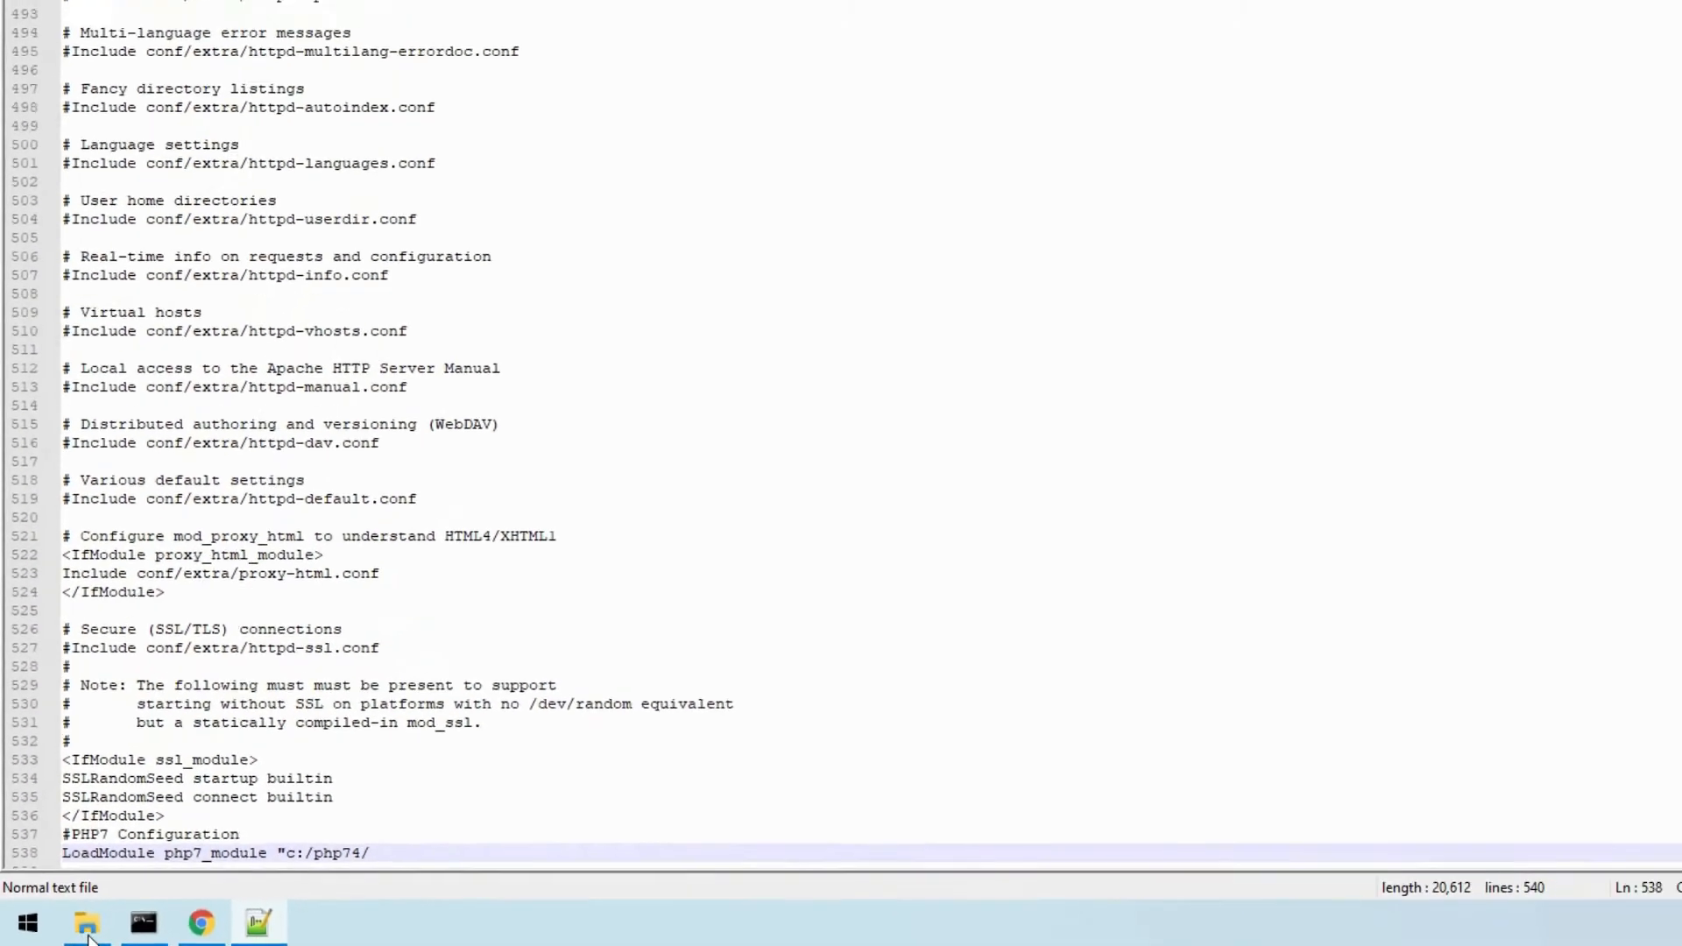
- Switch to File Explorer and open C:\php74 to check the file name of the Apache module DLL
left_click(88, 935)
left_click(258, 58)
left_click(214, 59)
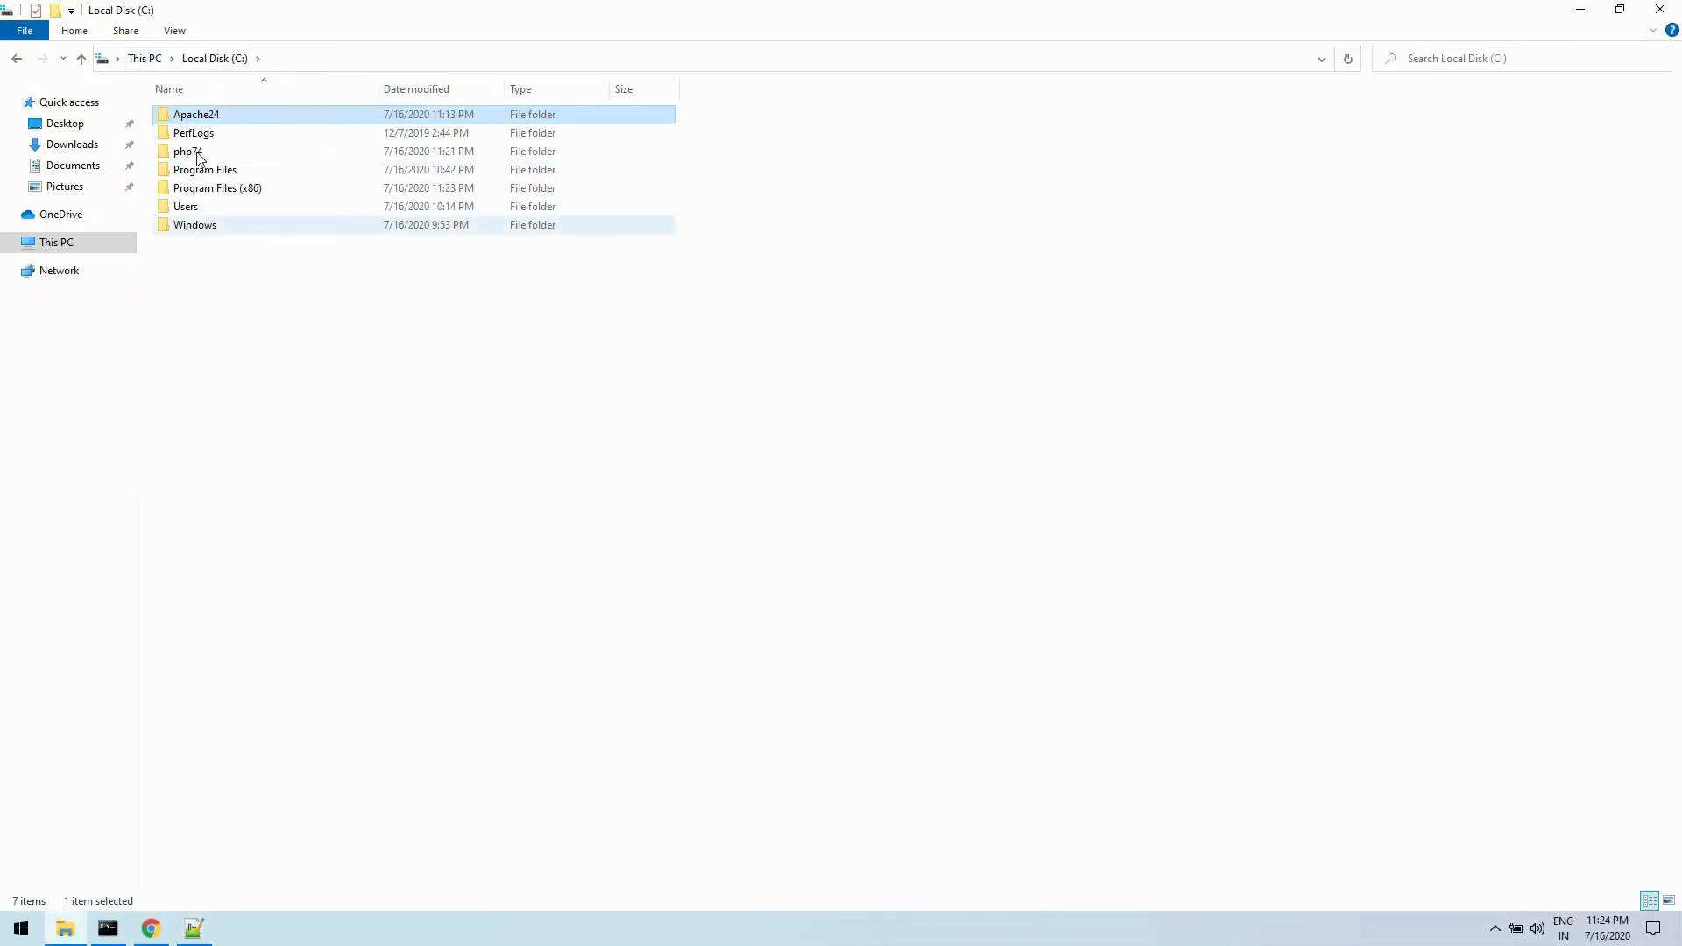
double_click(198, 157)
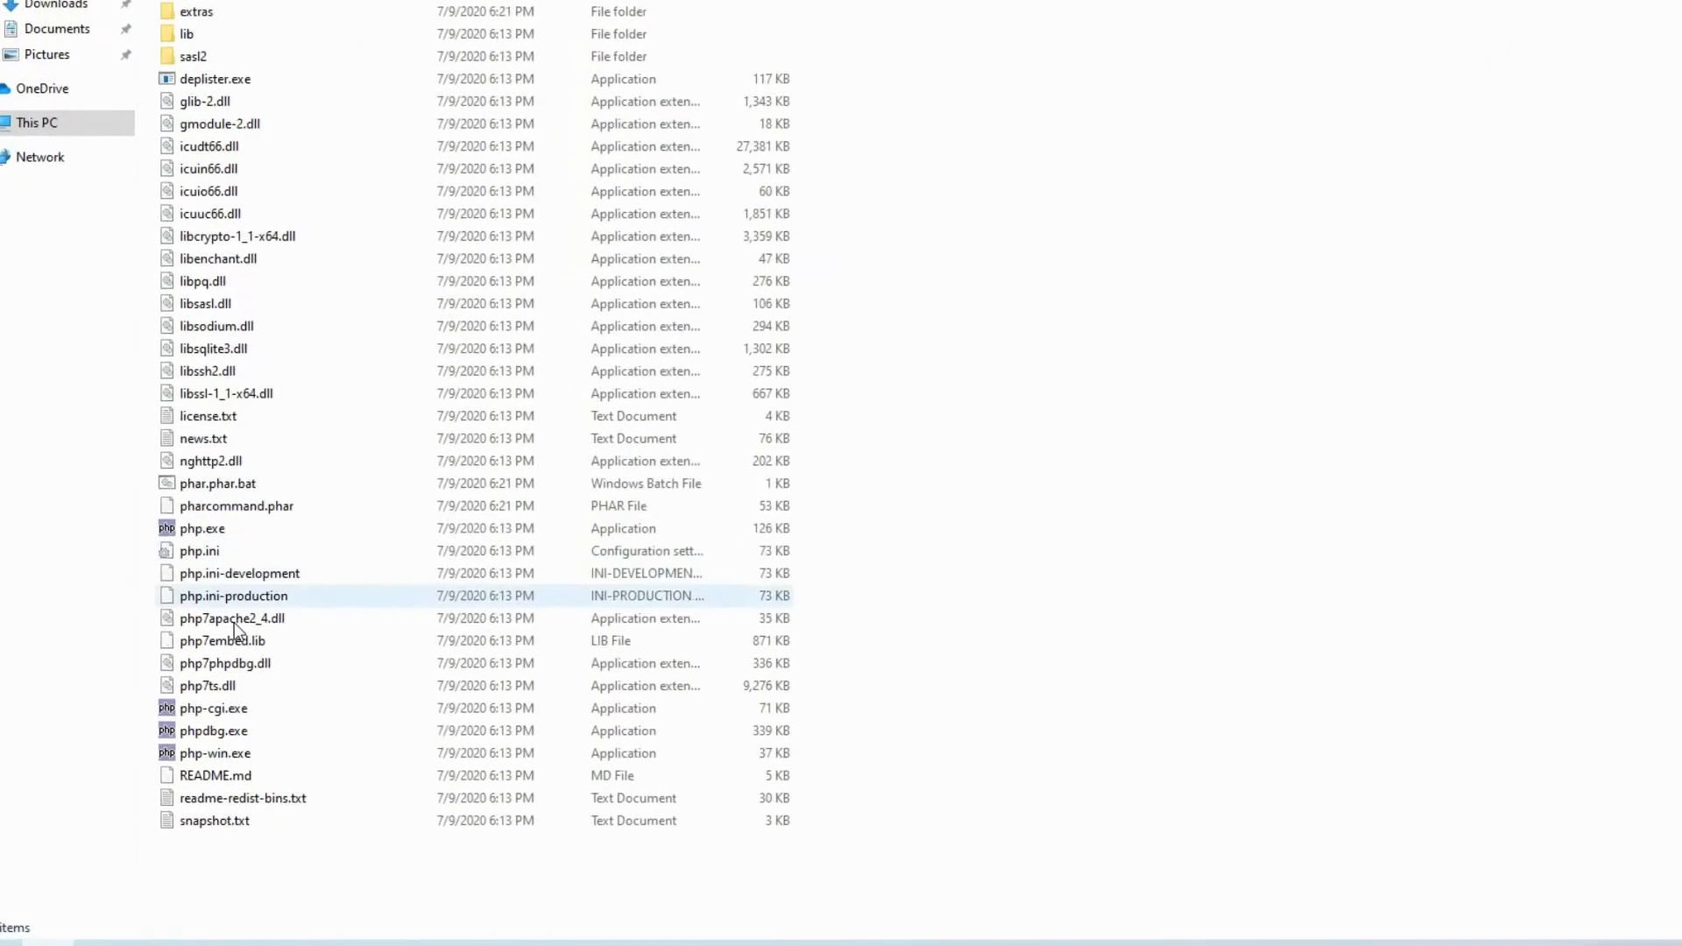
- Copy the full file name php7apache2_4.dll from the C:\php74 folder, including its extension
right_click(233, 622)
left_click(293, 568)
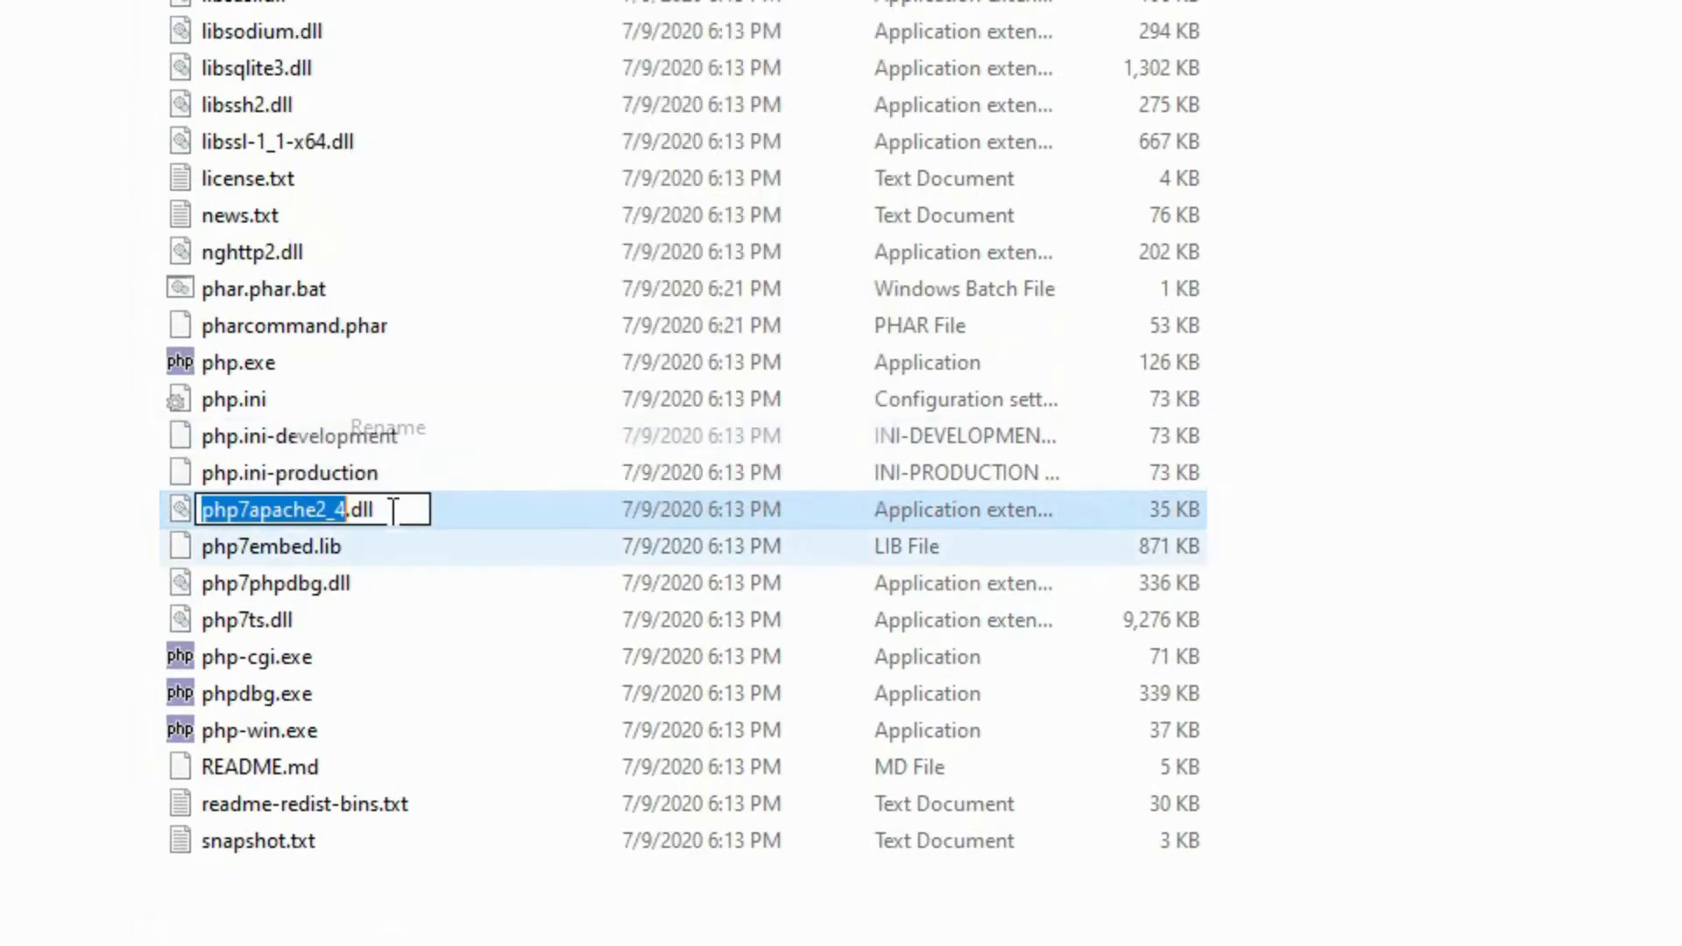
left_click_drag(393, 509, 235, 517)
right_click(235, 518)
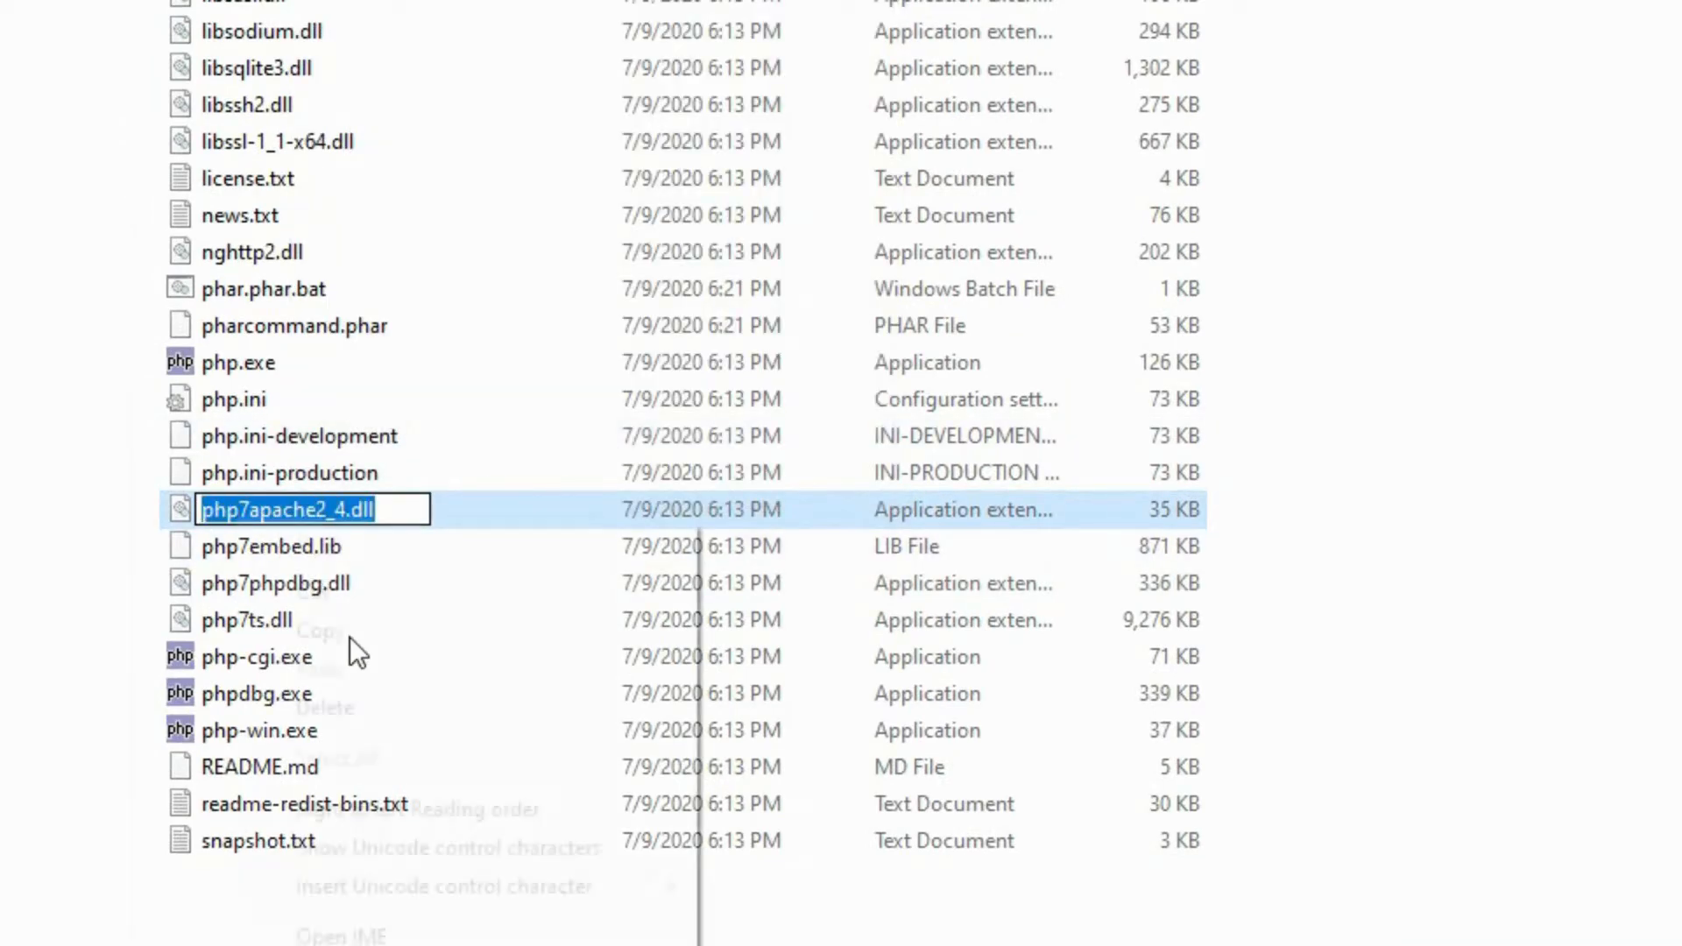
left_click(359, 638)
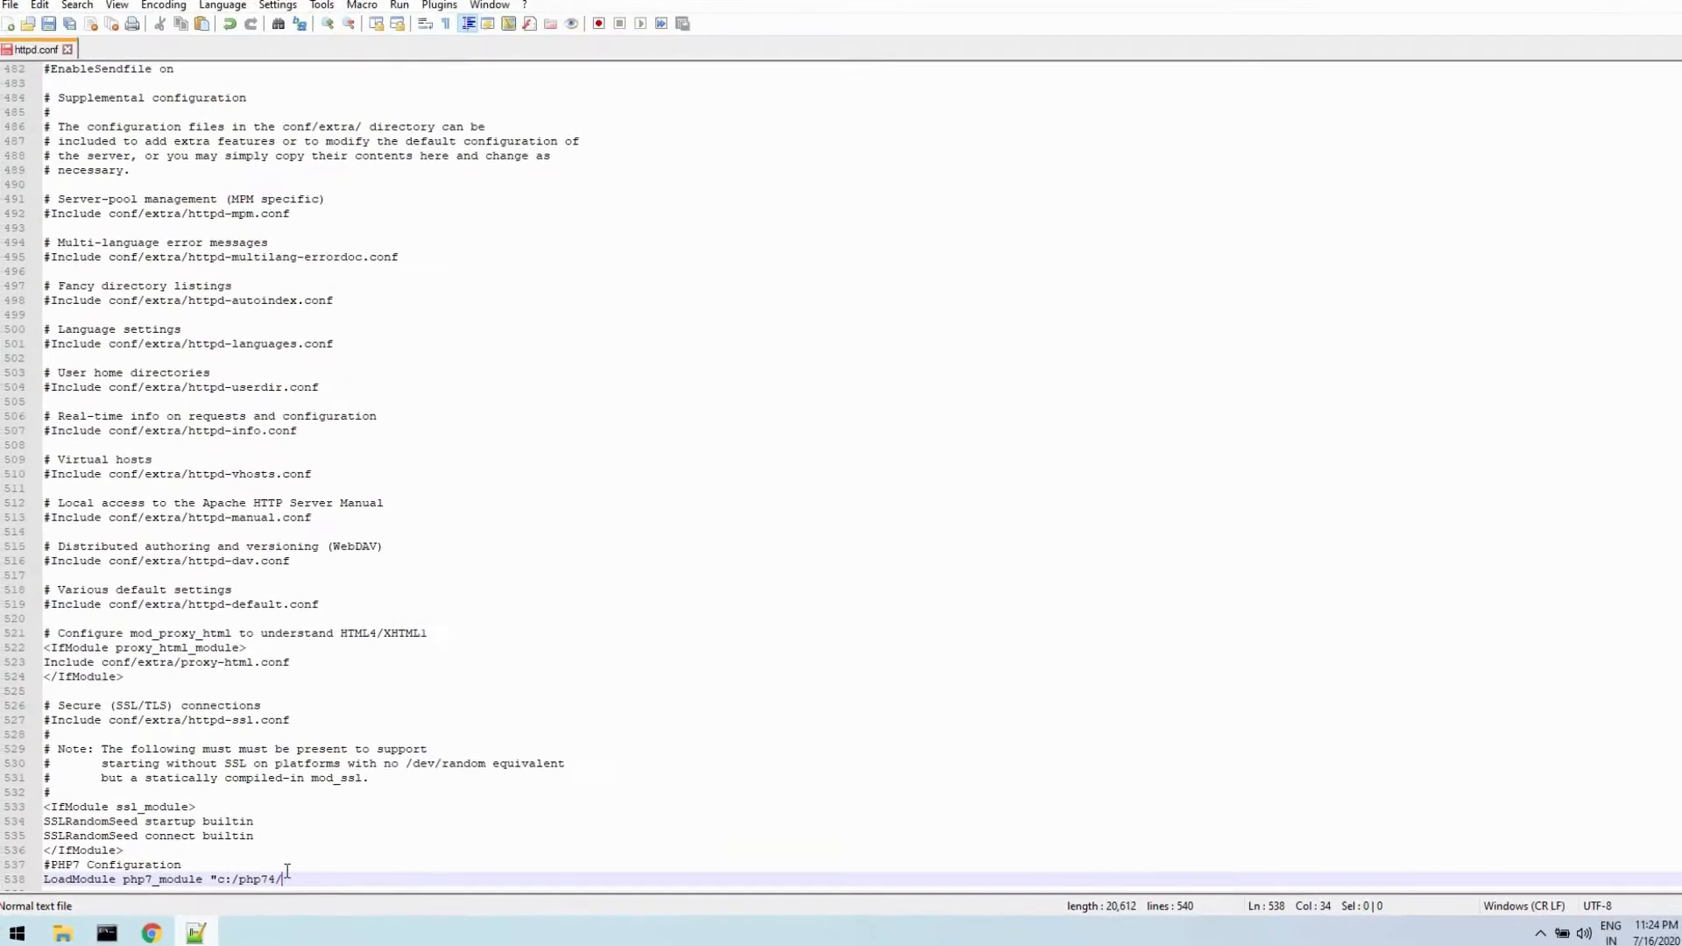
- Switch back to httpd.conf in Notepad++ and complete the LoadModule path with php7apache2_4.dll and a closing quote, ending the line
right_click(289, 874)
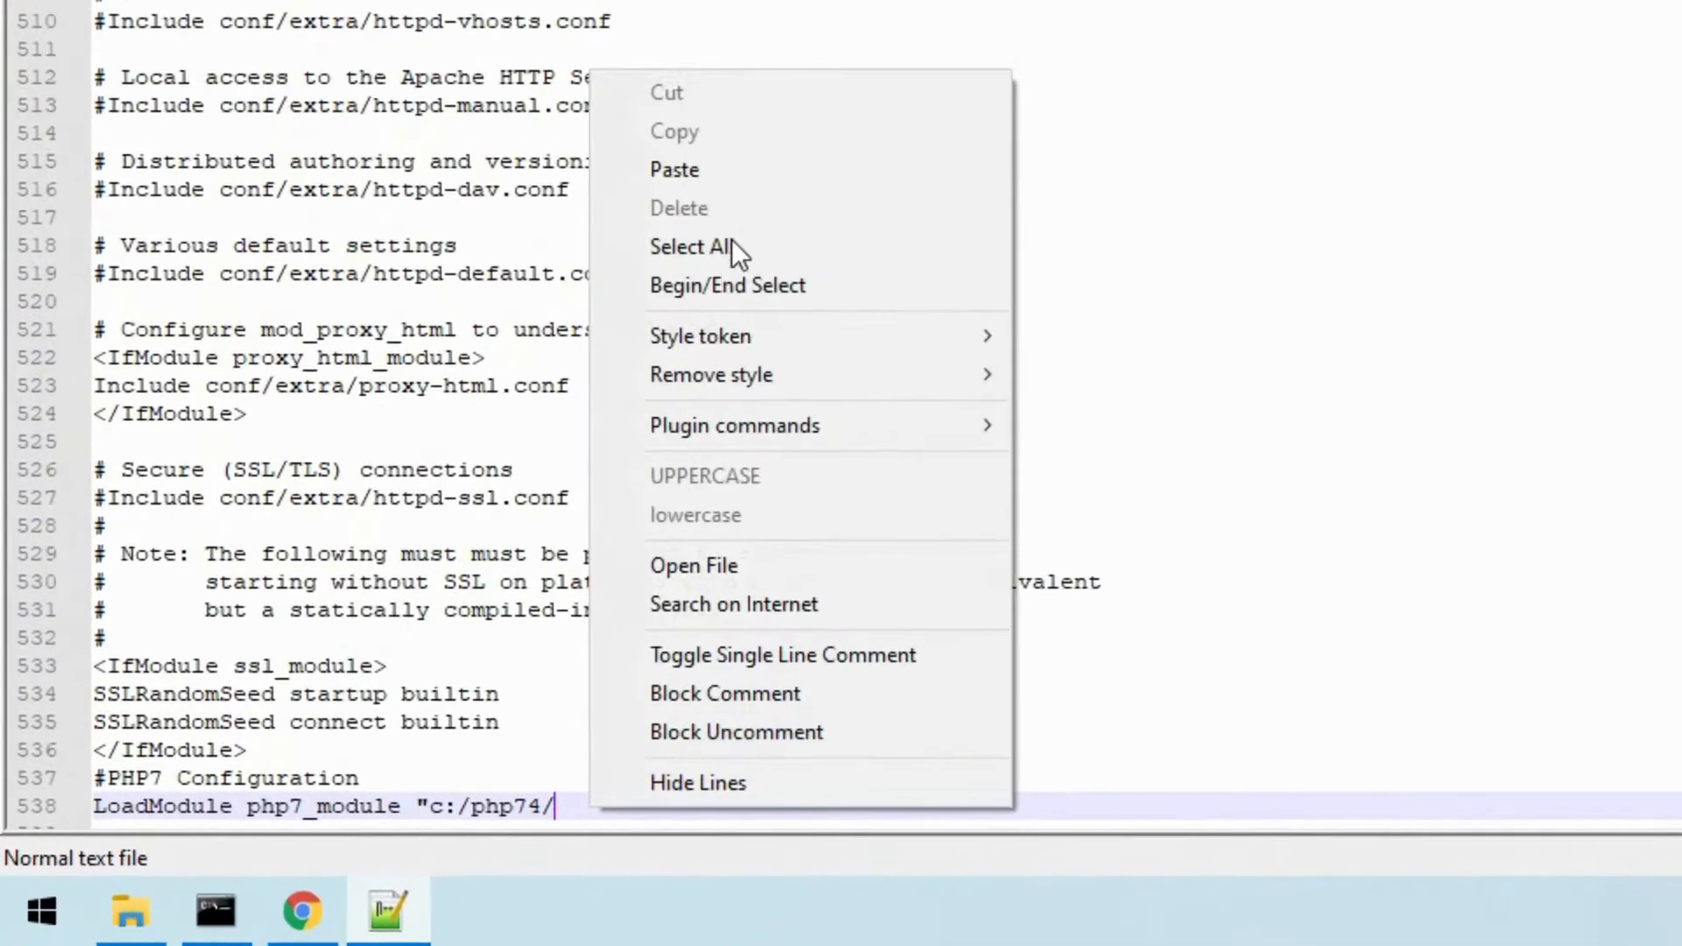
left_click(750, 170)
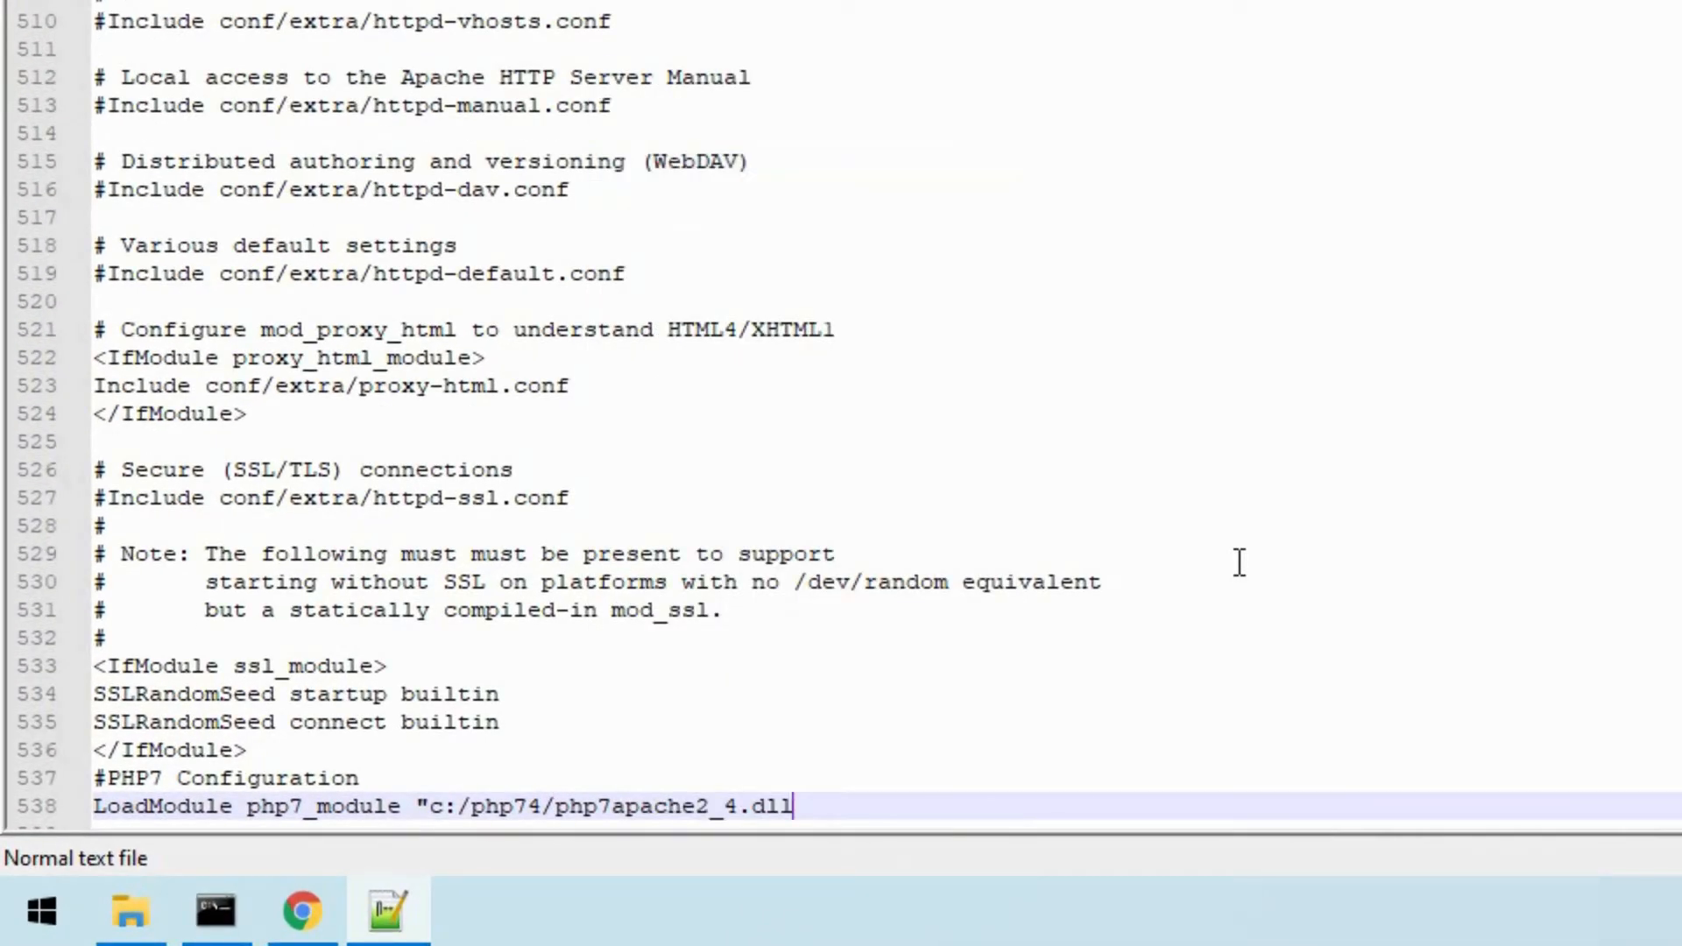
type("\"")
key("Return")
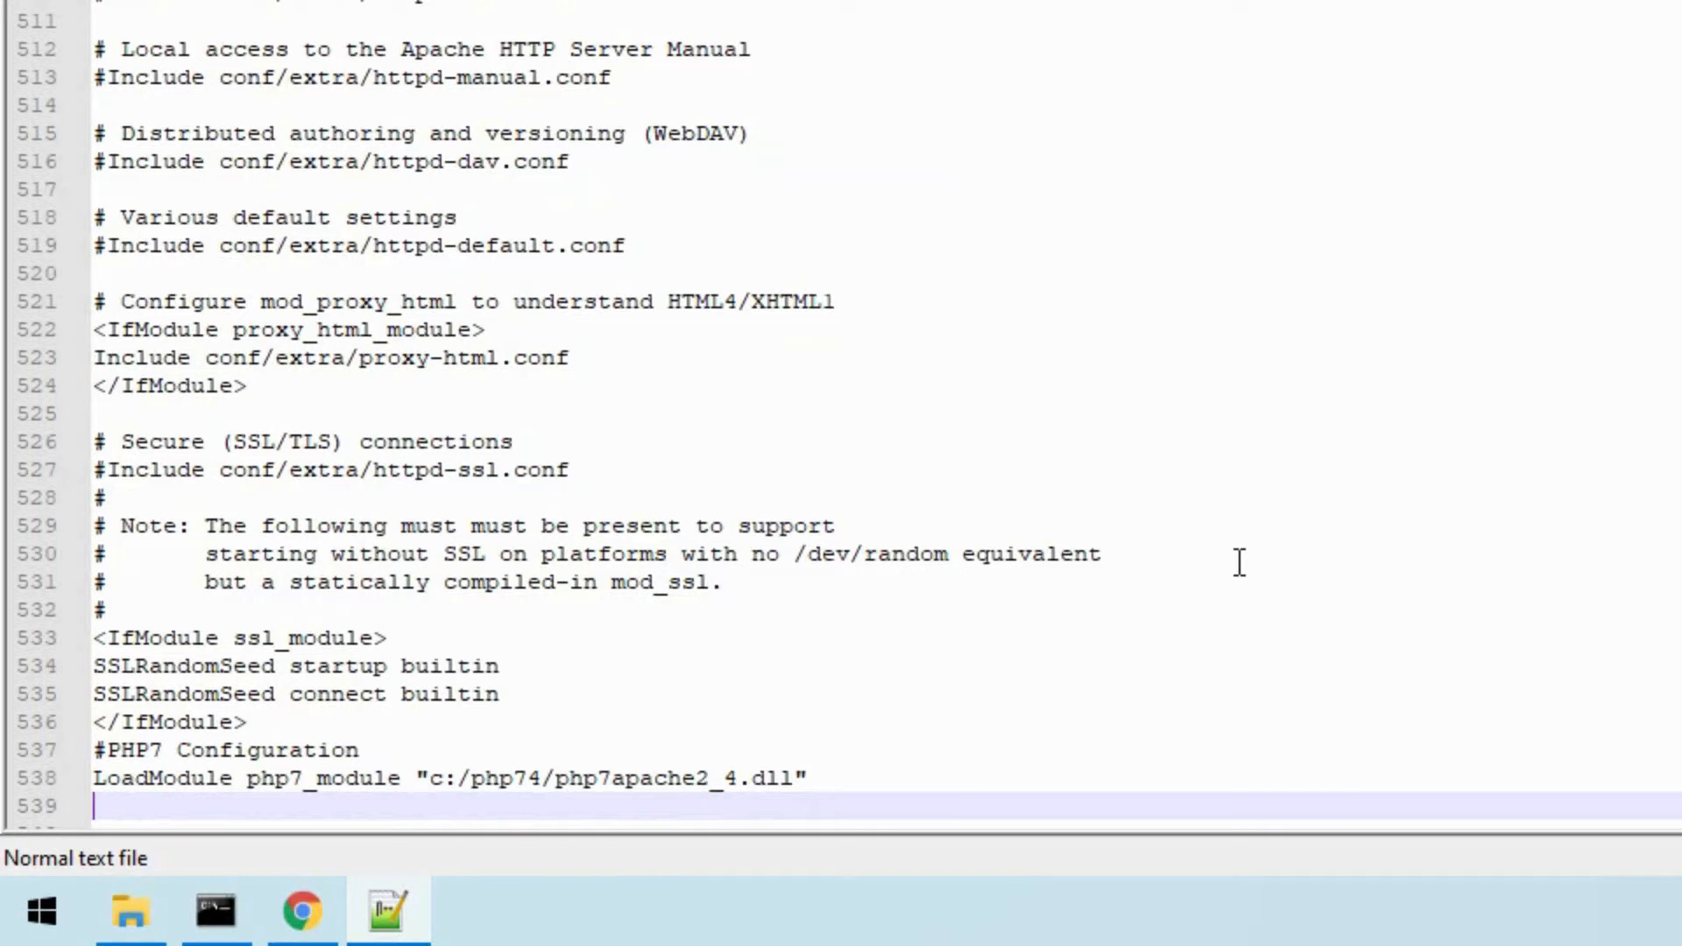
- Add the directive AddHandler application/x-httpd-php .php on the line below LoadModule
type("AddH")
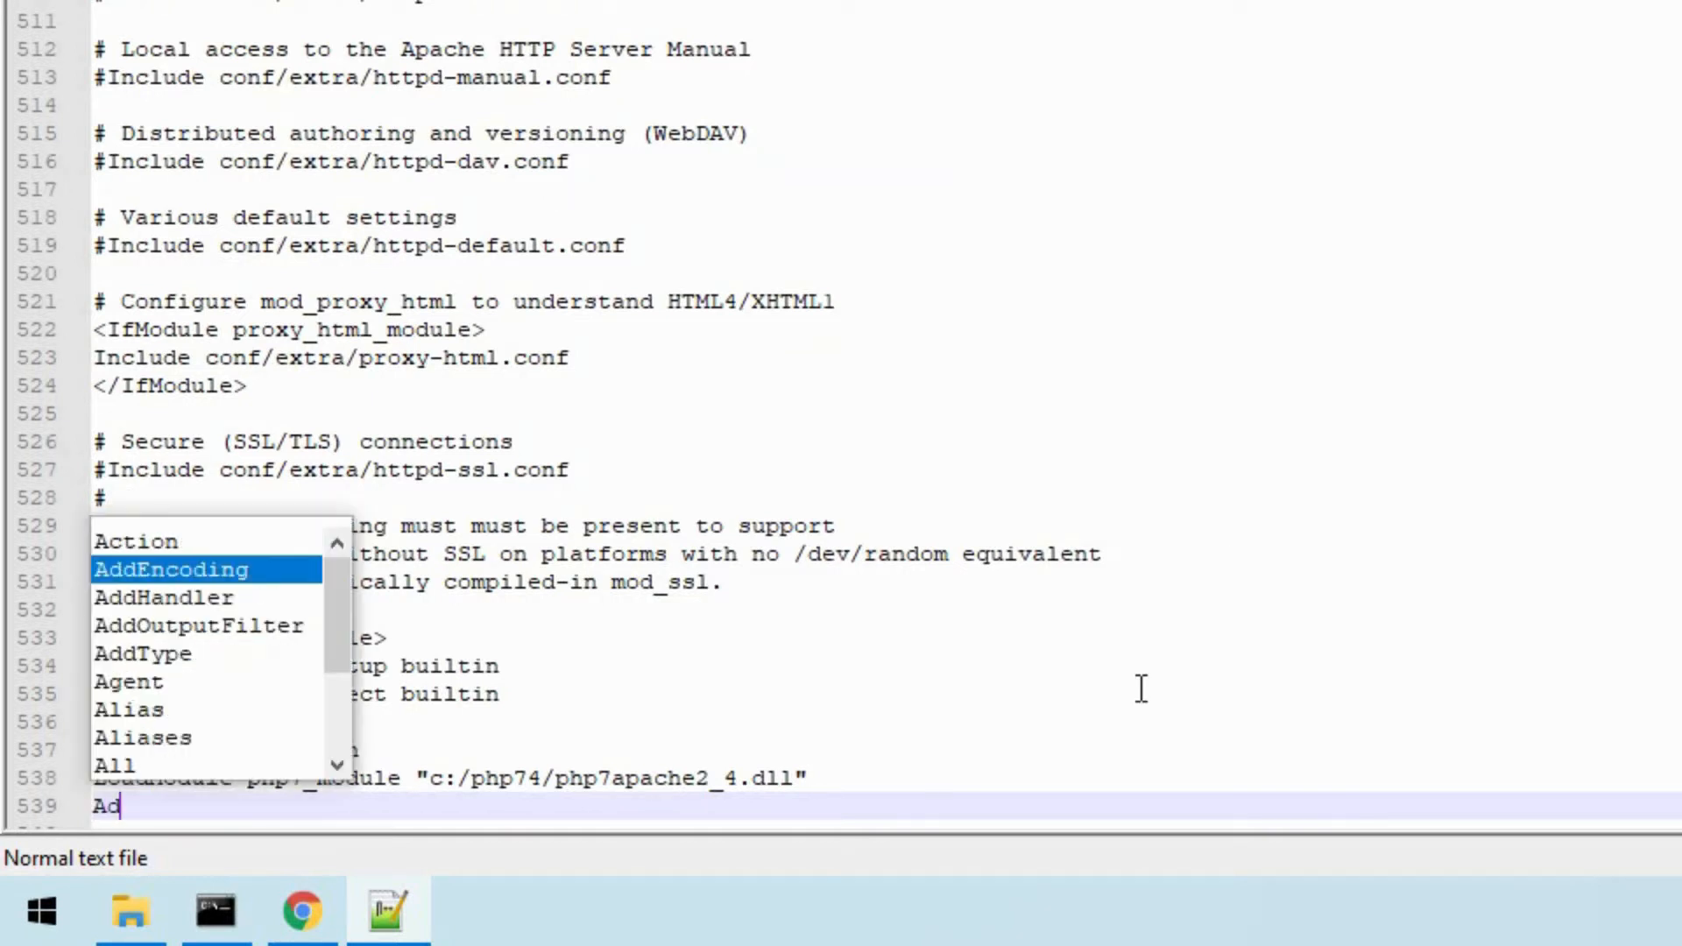
key("Return")
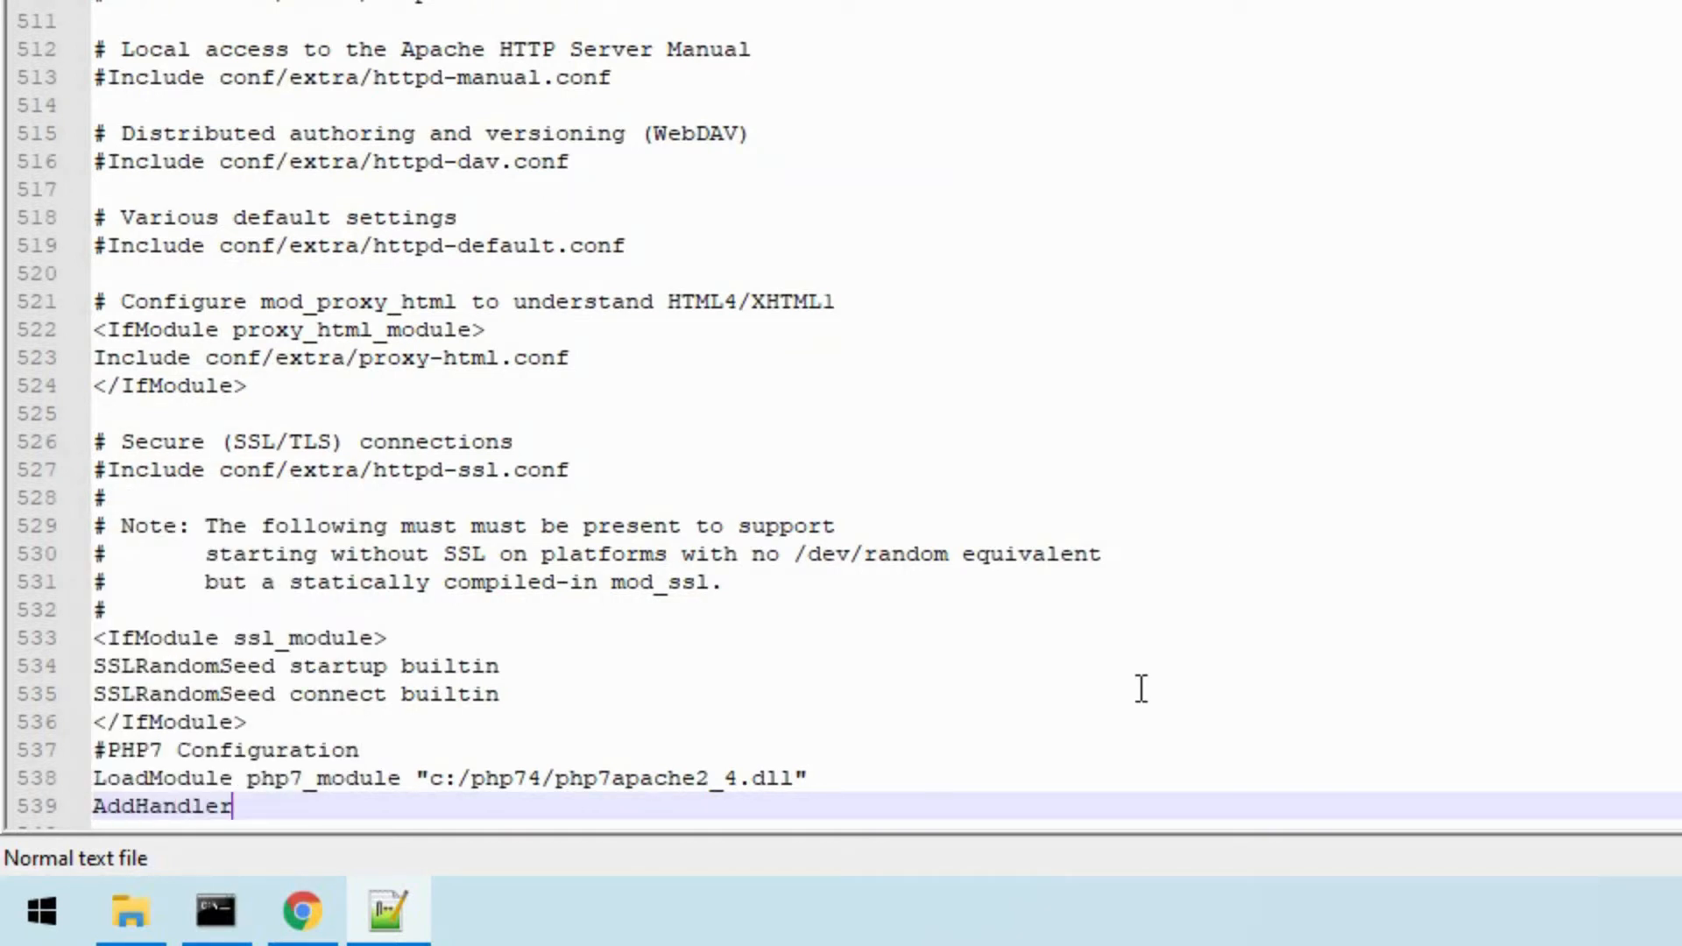
type("ap")
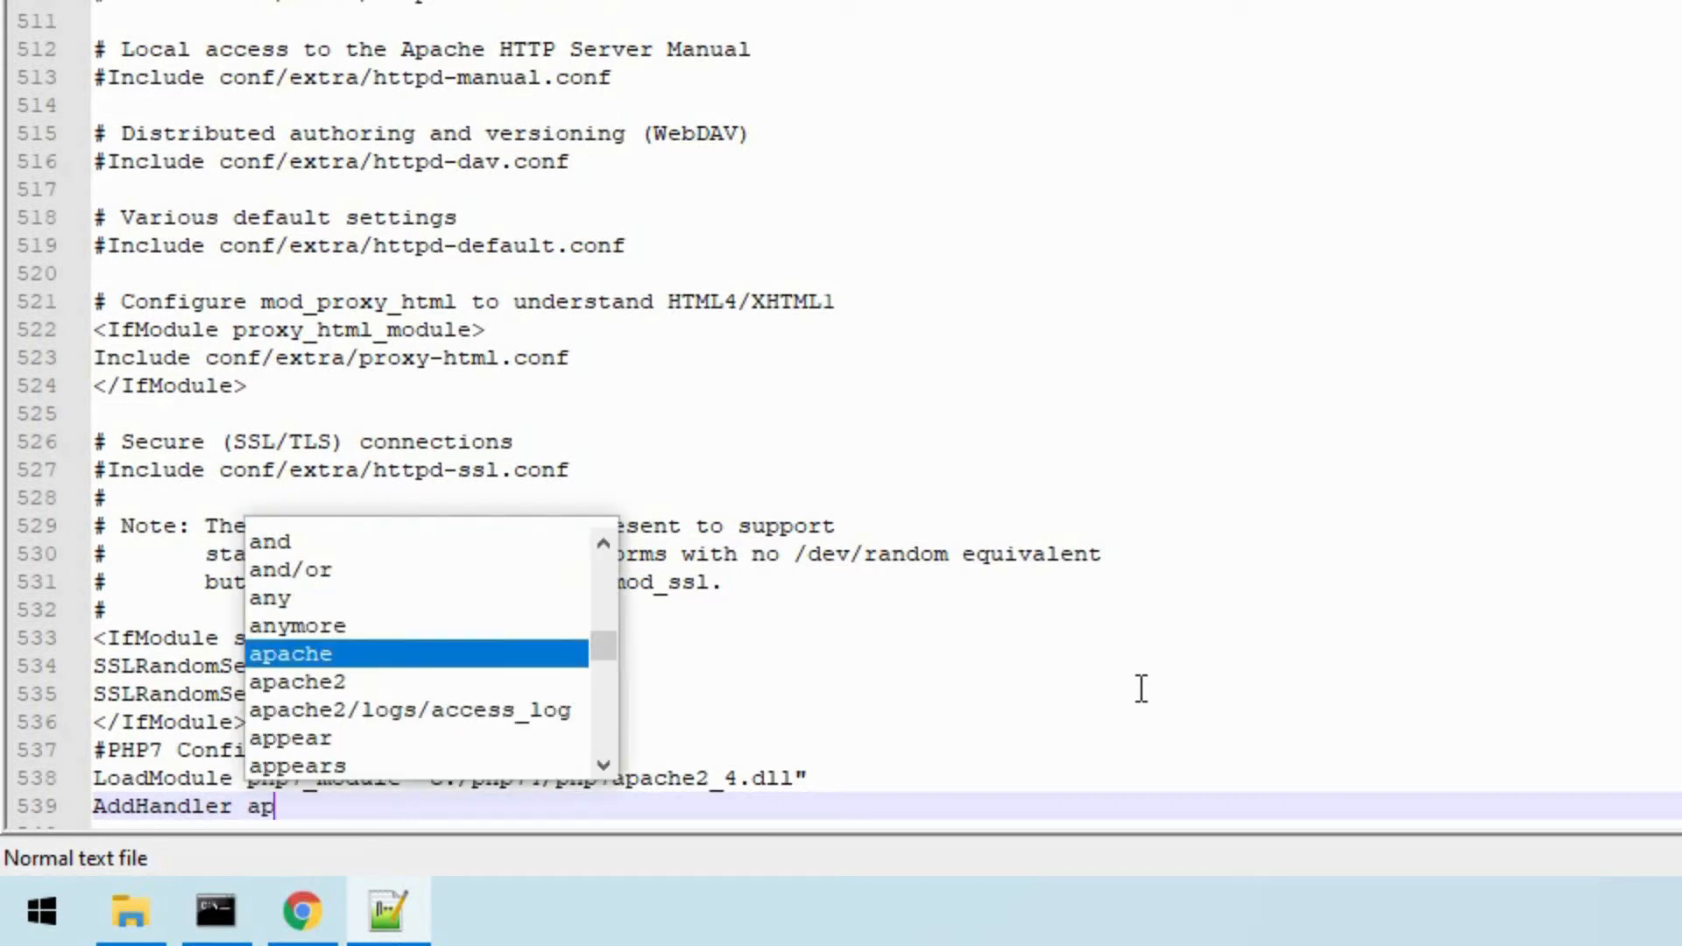
type("pl")
key("Return")
key("BackSpace")
key("BackSpace")
key("BackSpace")
key("BackSpace")
key("BackSpace")
key("BackSpace")
key("BackSpace")
key("BackSpace")
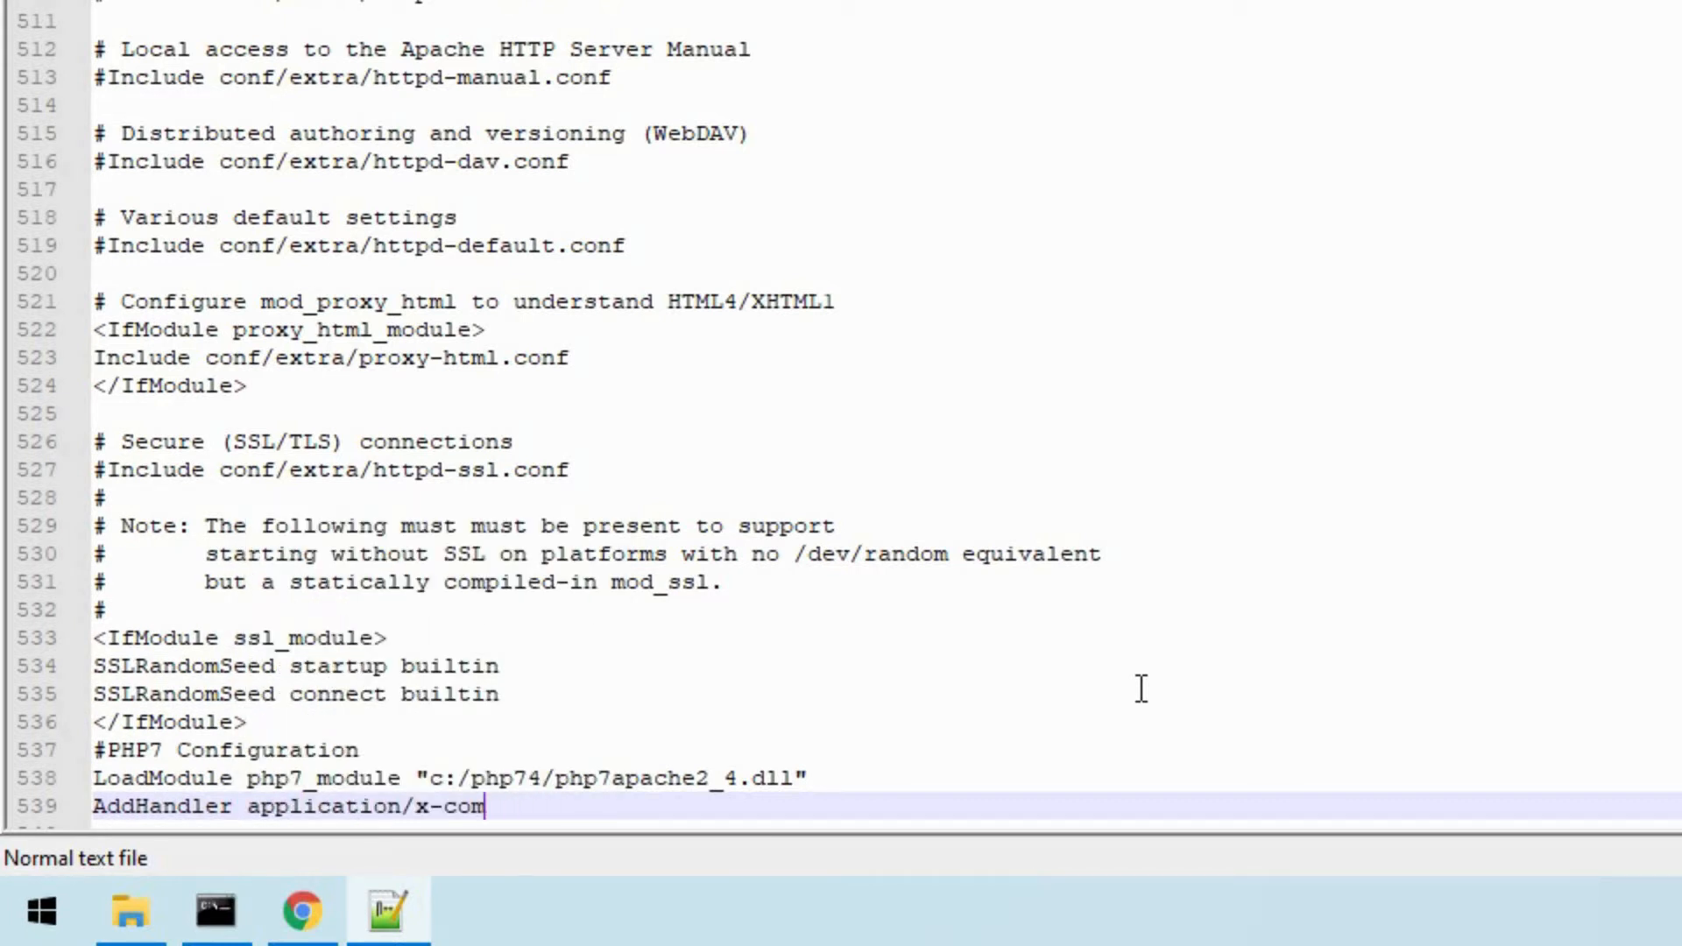
type("httpd")
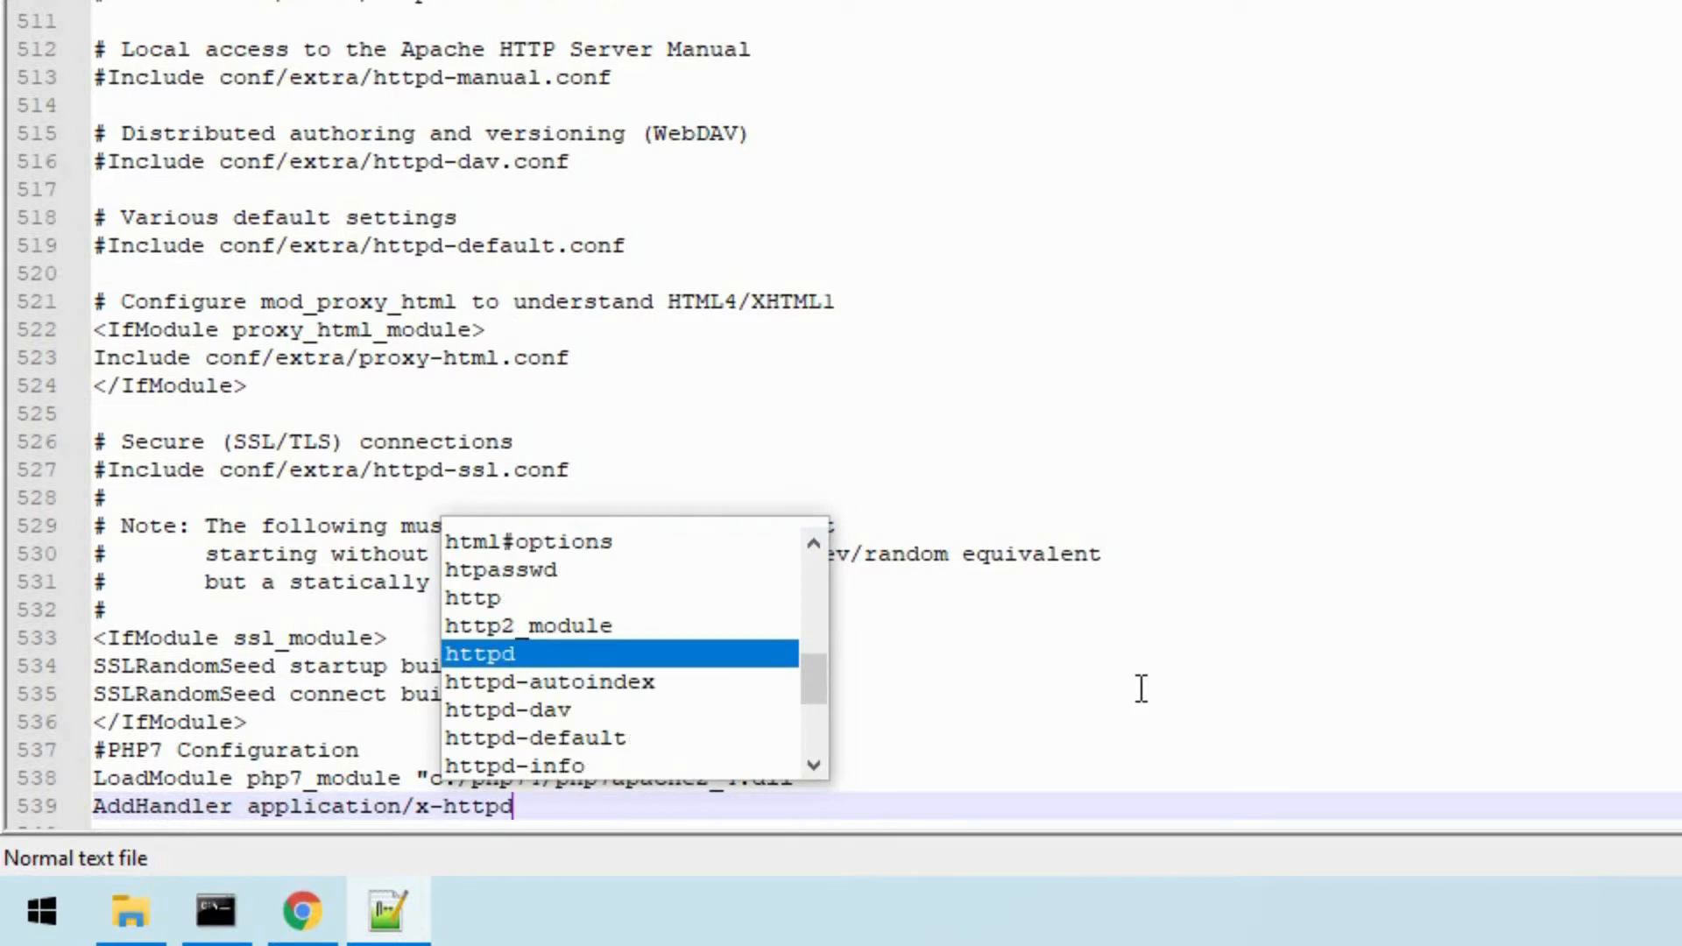
type("-php .php")
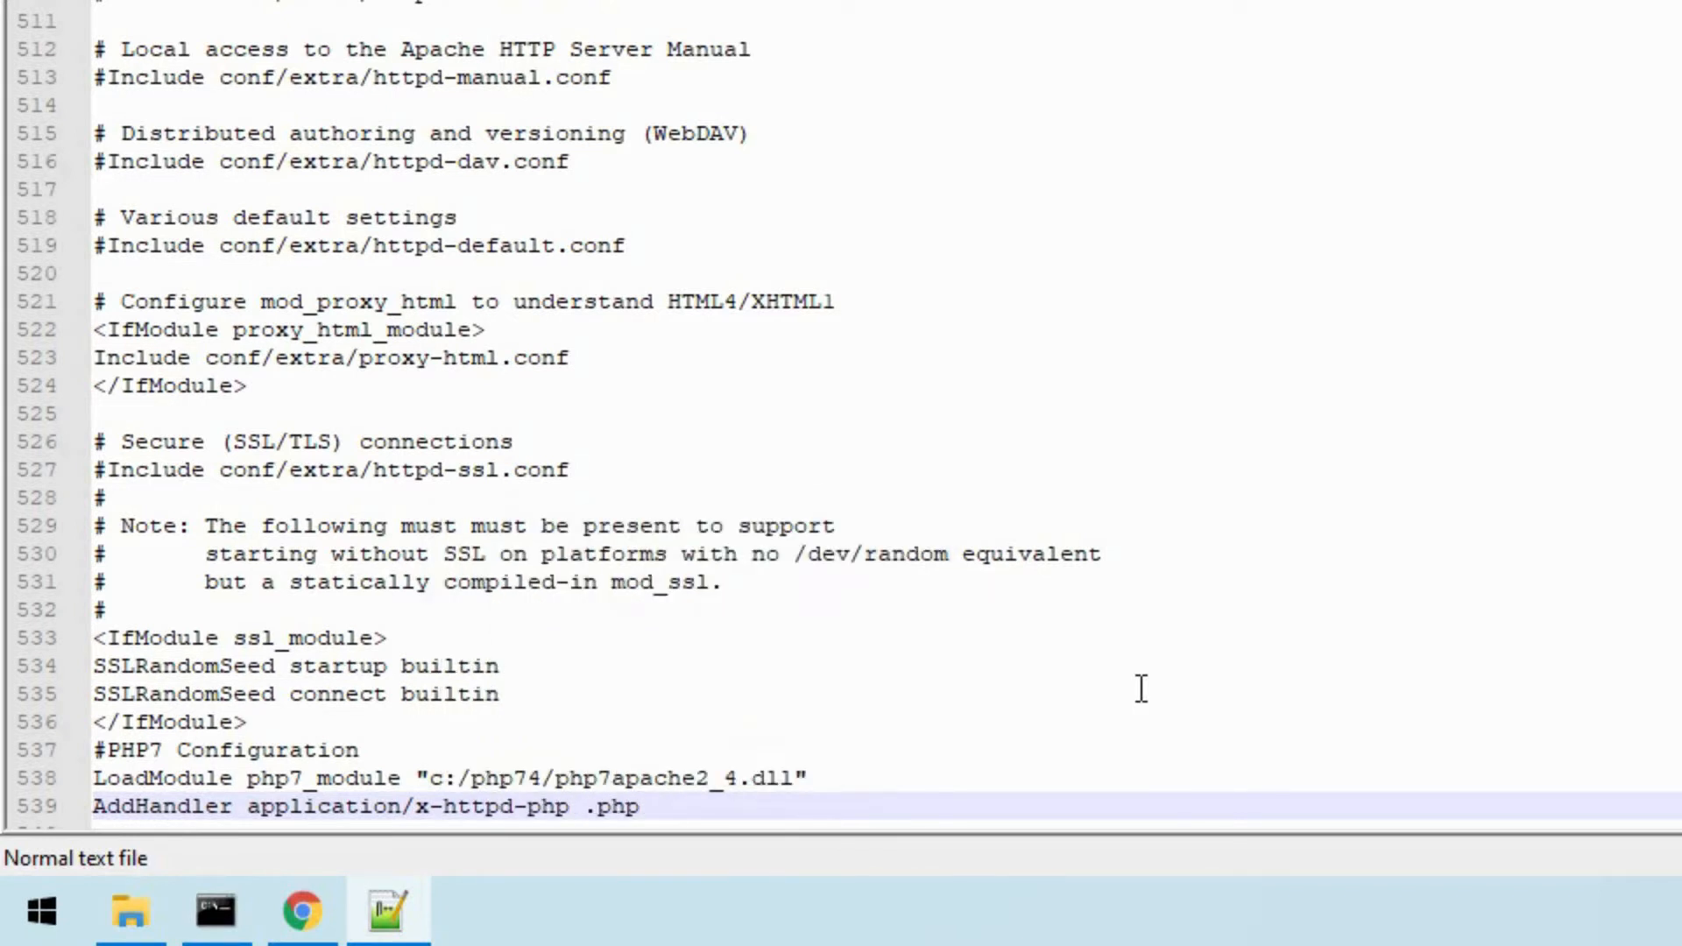
key("Return")
- Add the directive AddType application/x-httpd-php .php below the AddHandler line
type("Add")
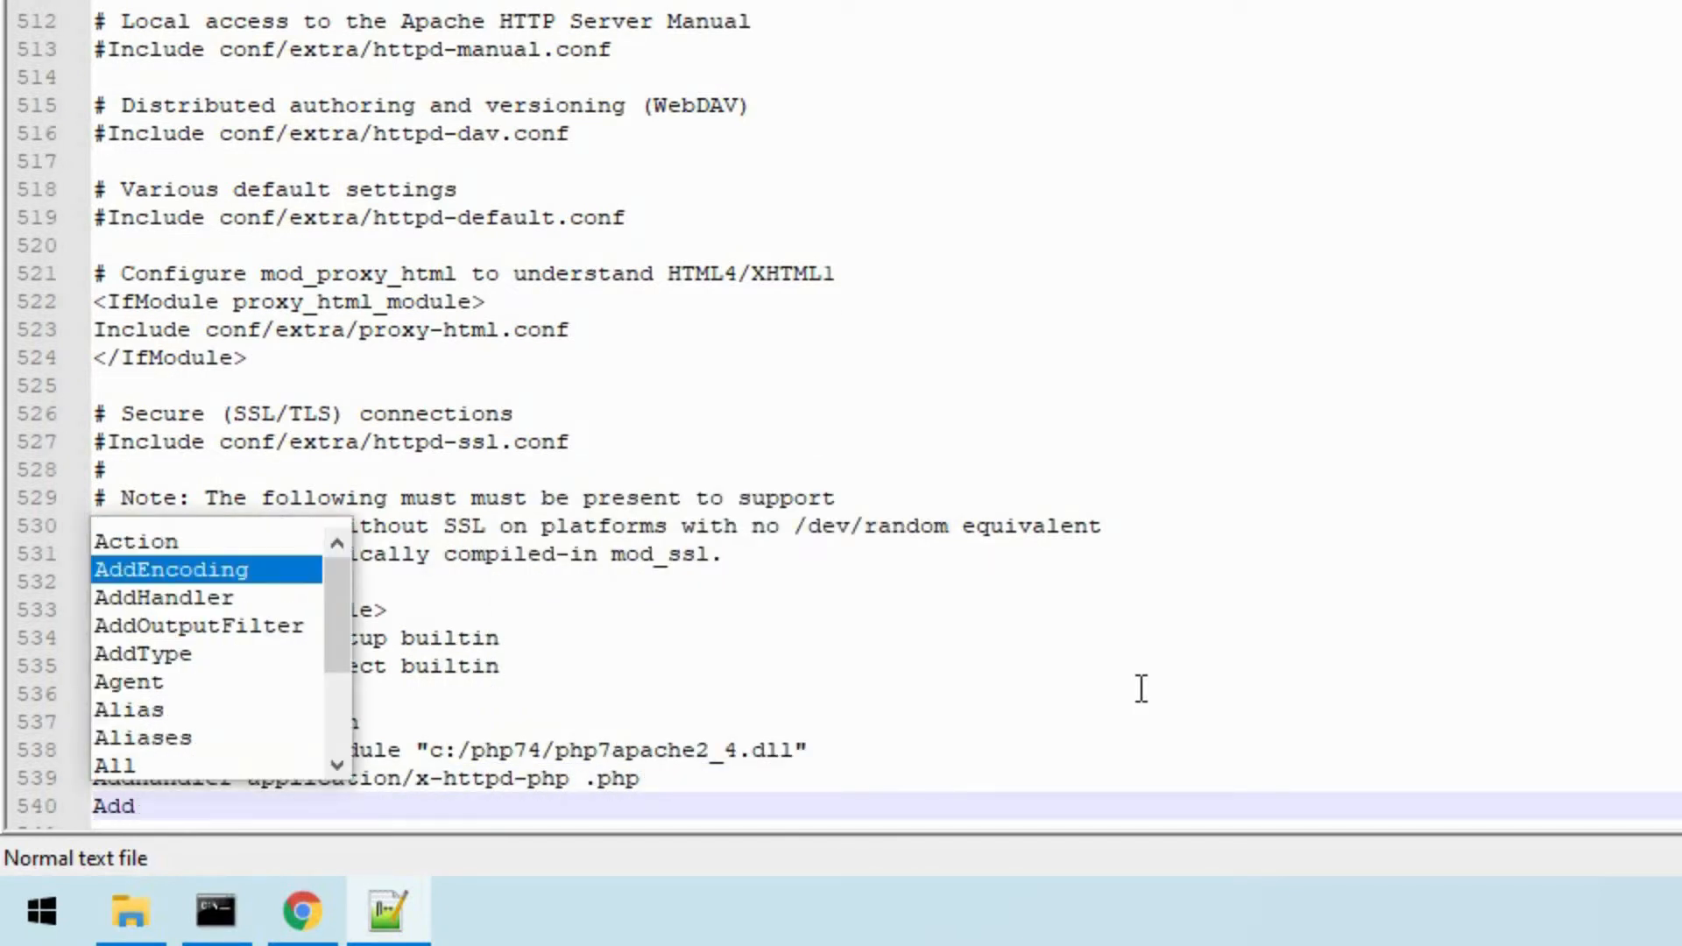
type("Type app")
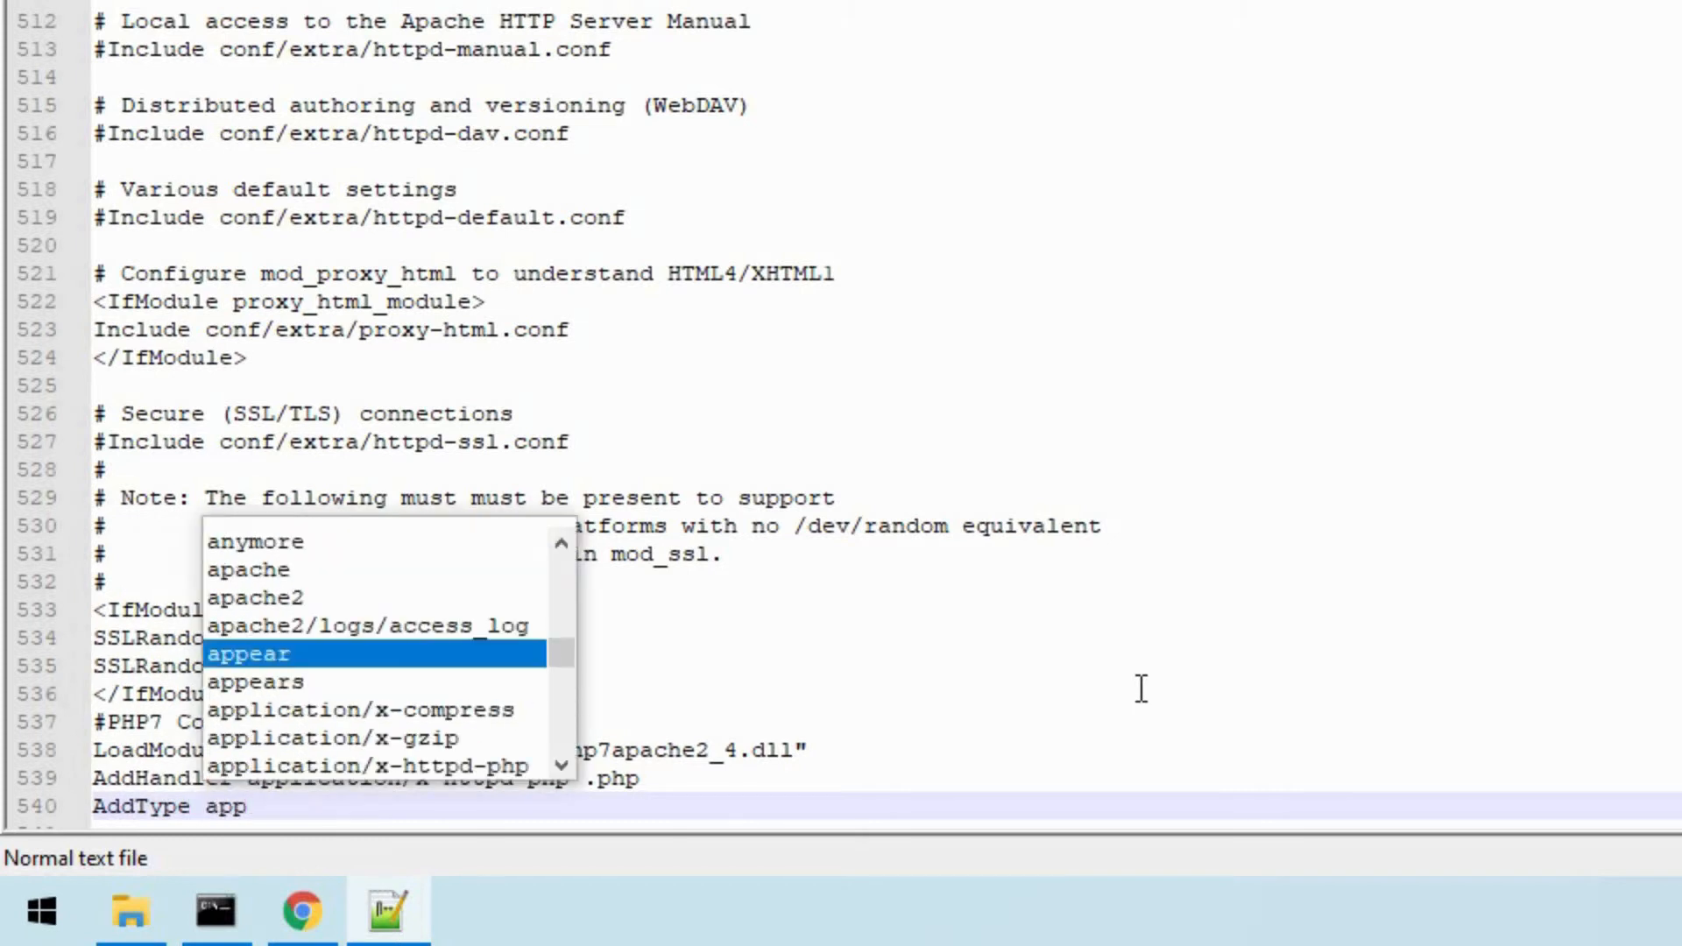
type("l")
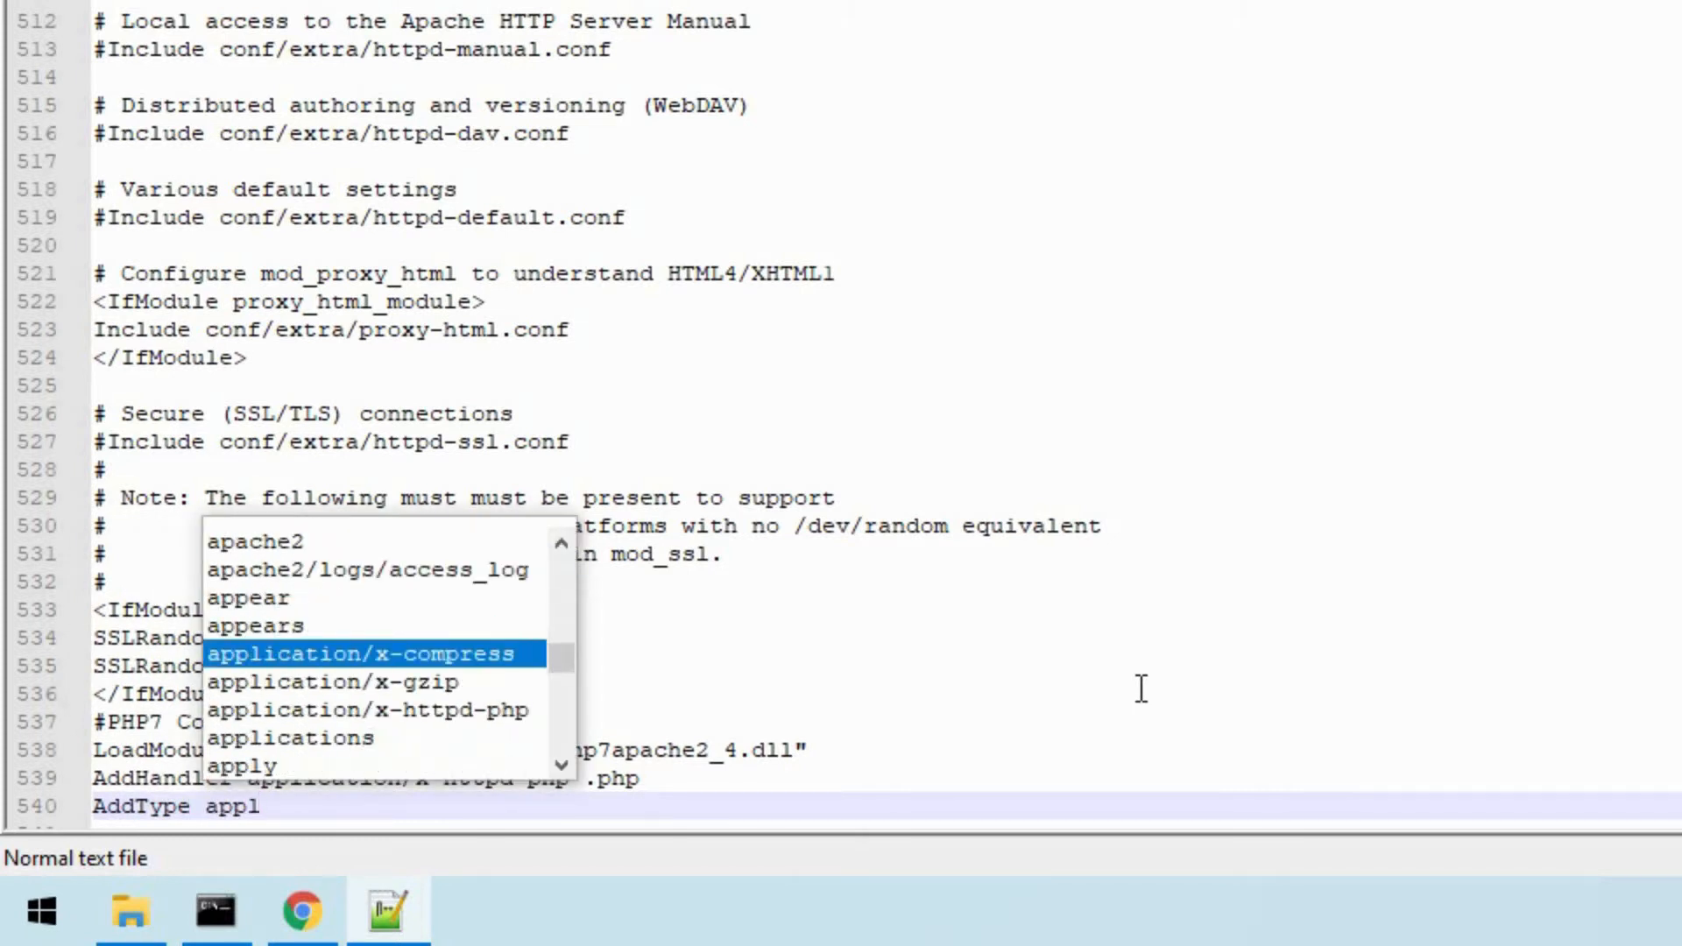
key("Down")
key("Down")
key("Return")
type(".php")
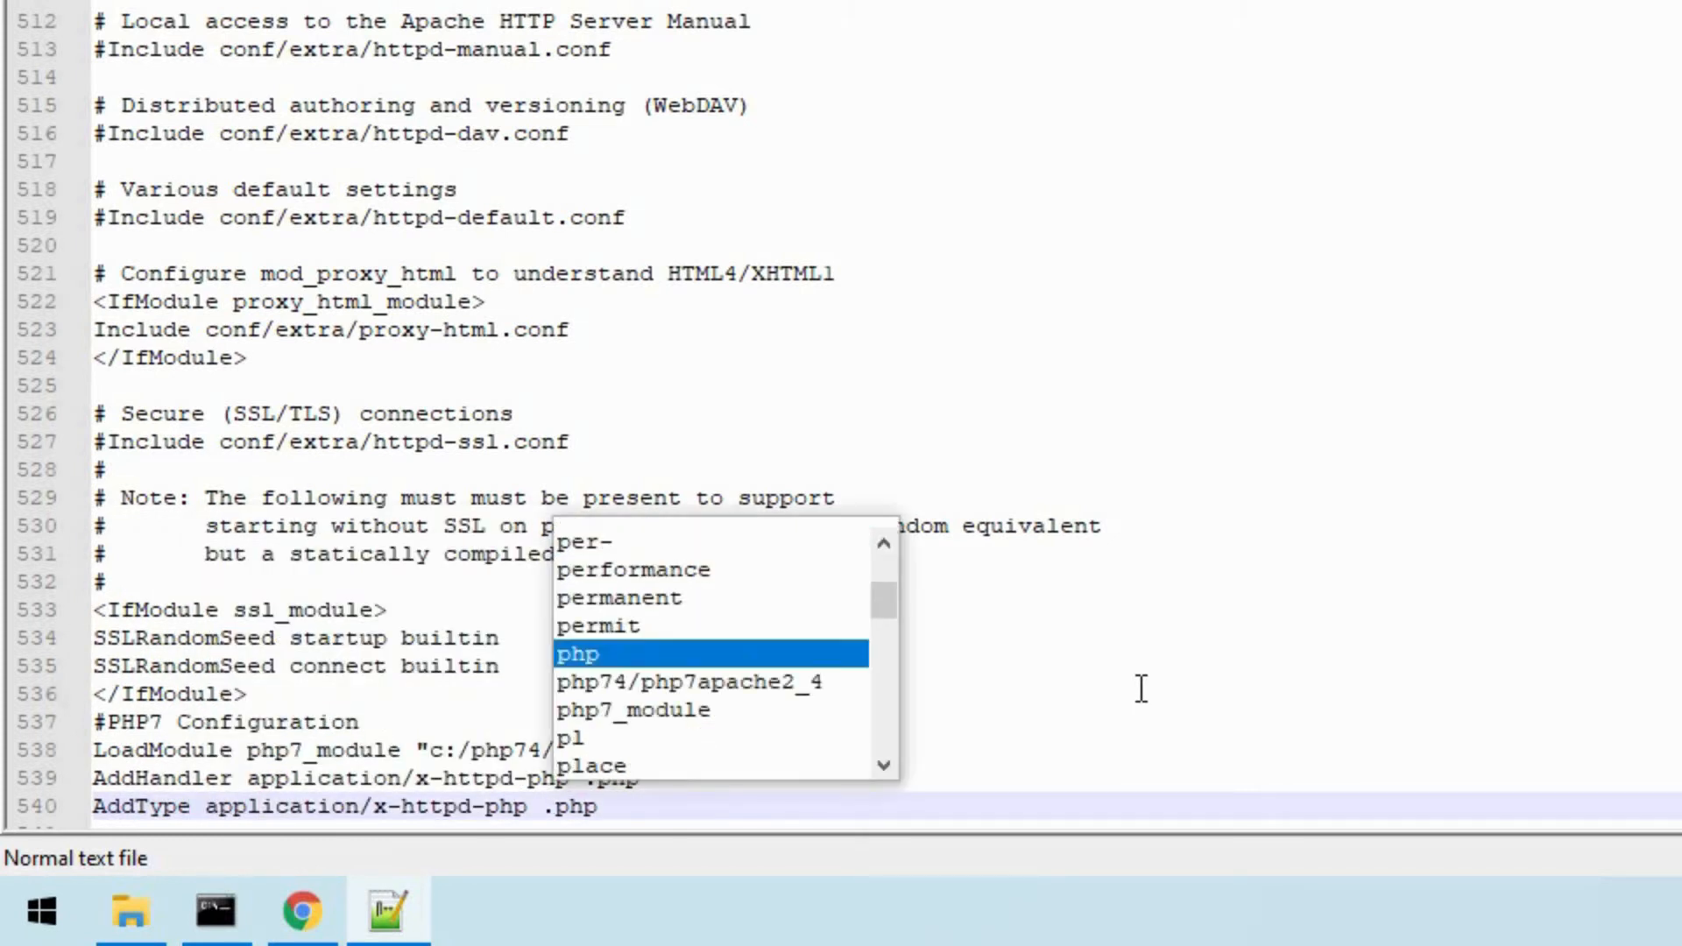
key("Return")
key("Return")
- Add the directive PHPIniDir "c:/php74" as the last line of the PHP7 configuration
type("PHP")
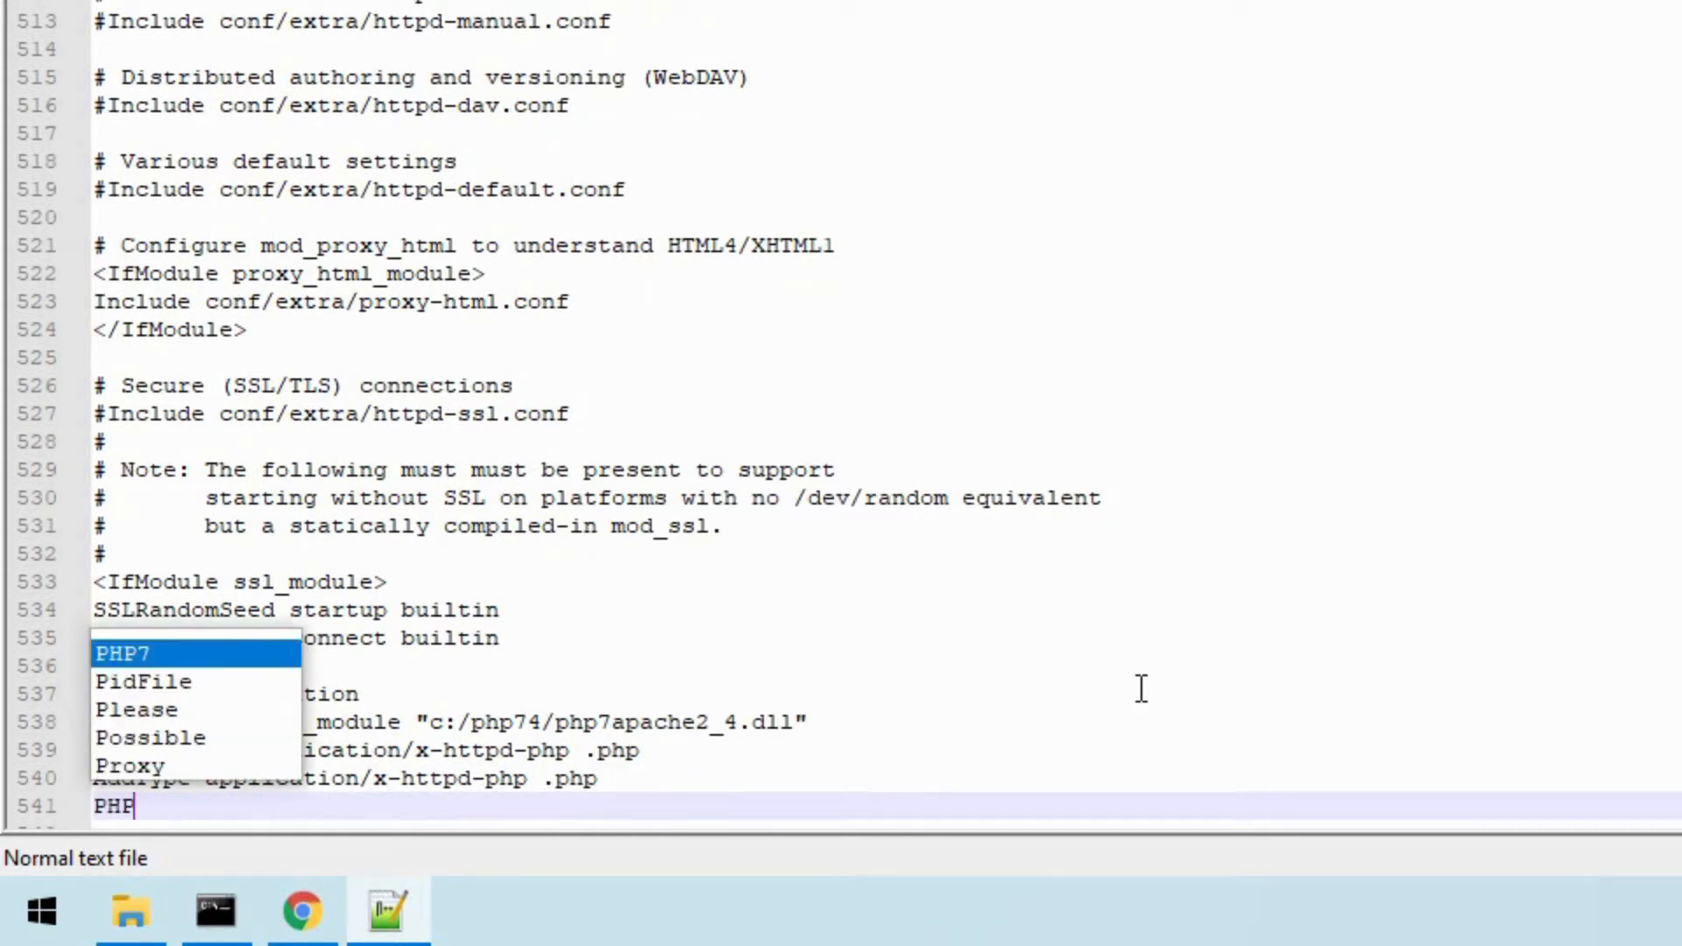
type("IniDir ")
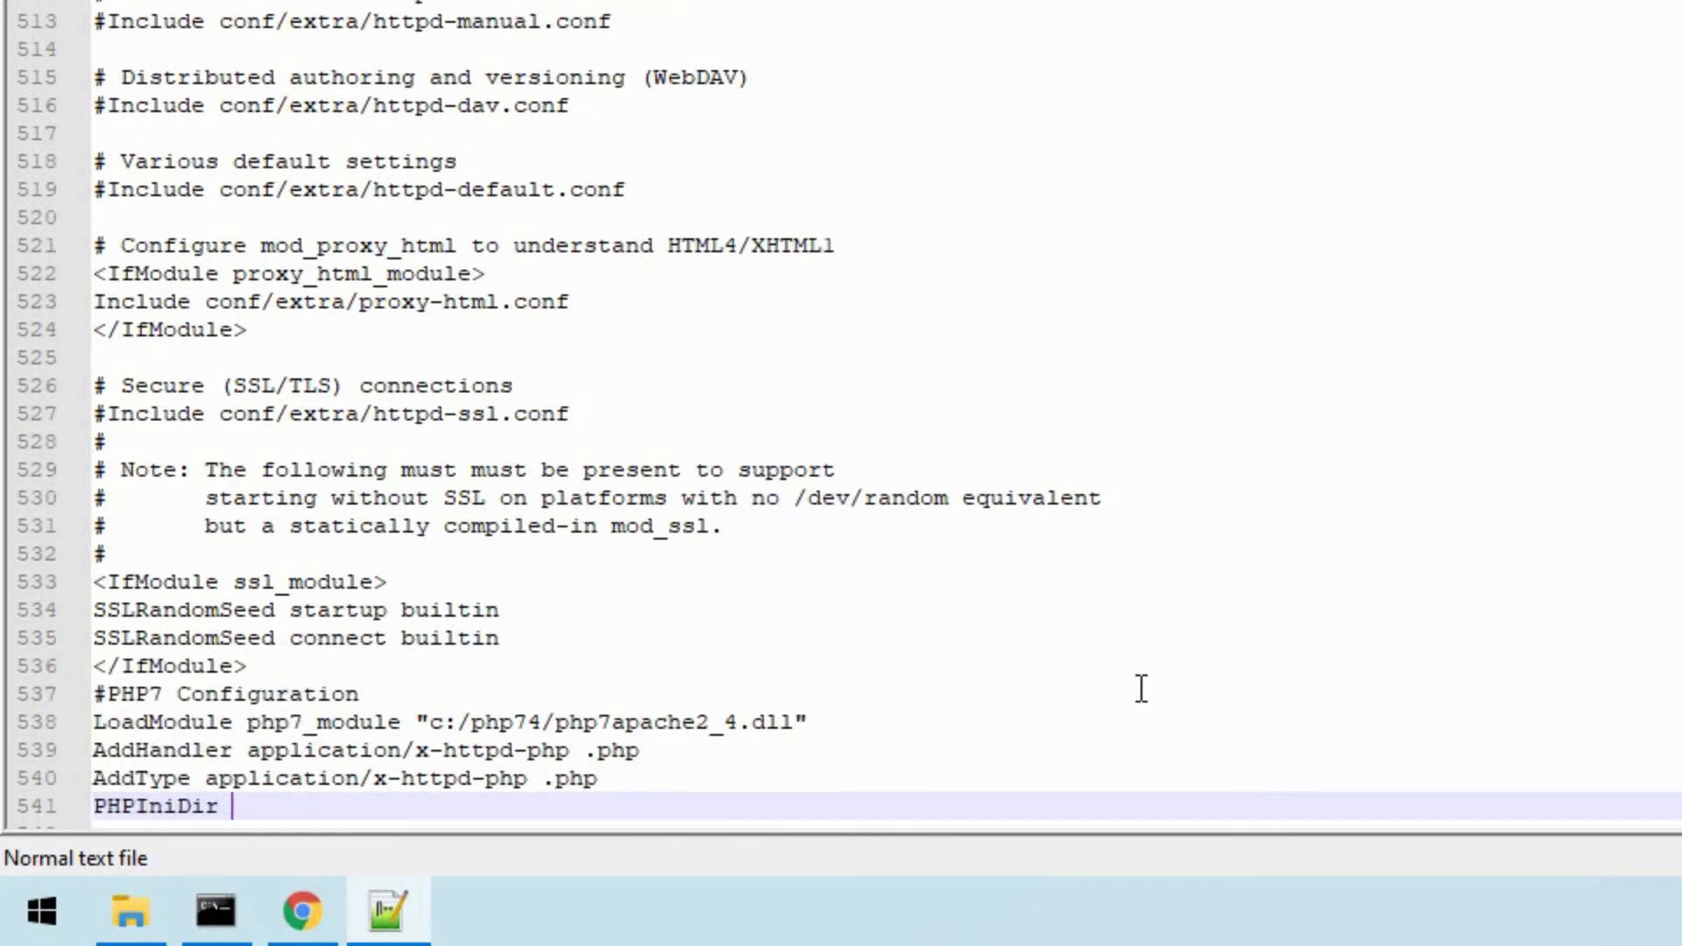
type("\"c:/php74")
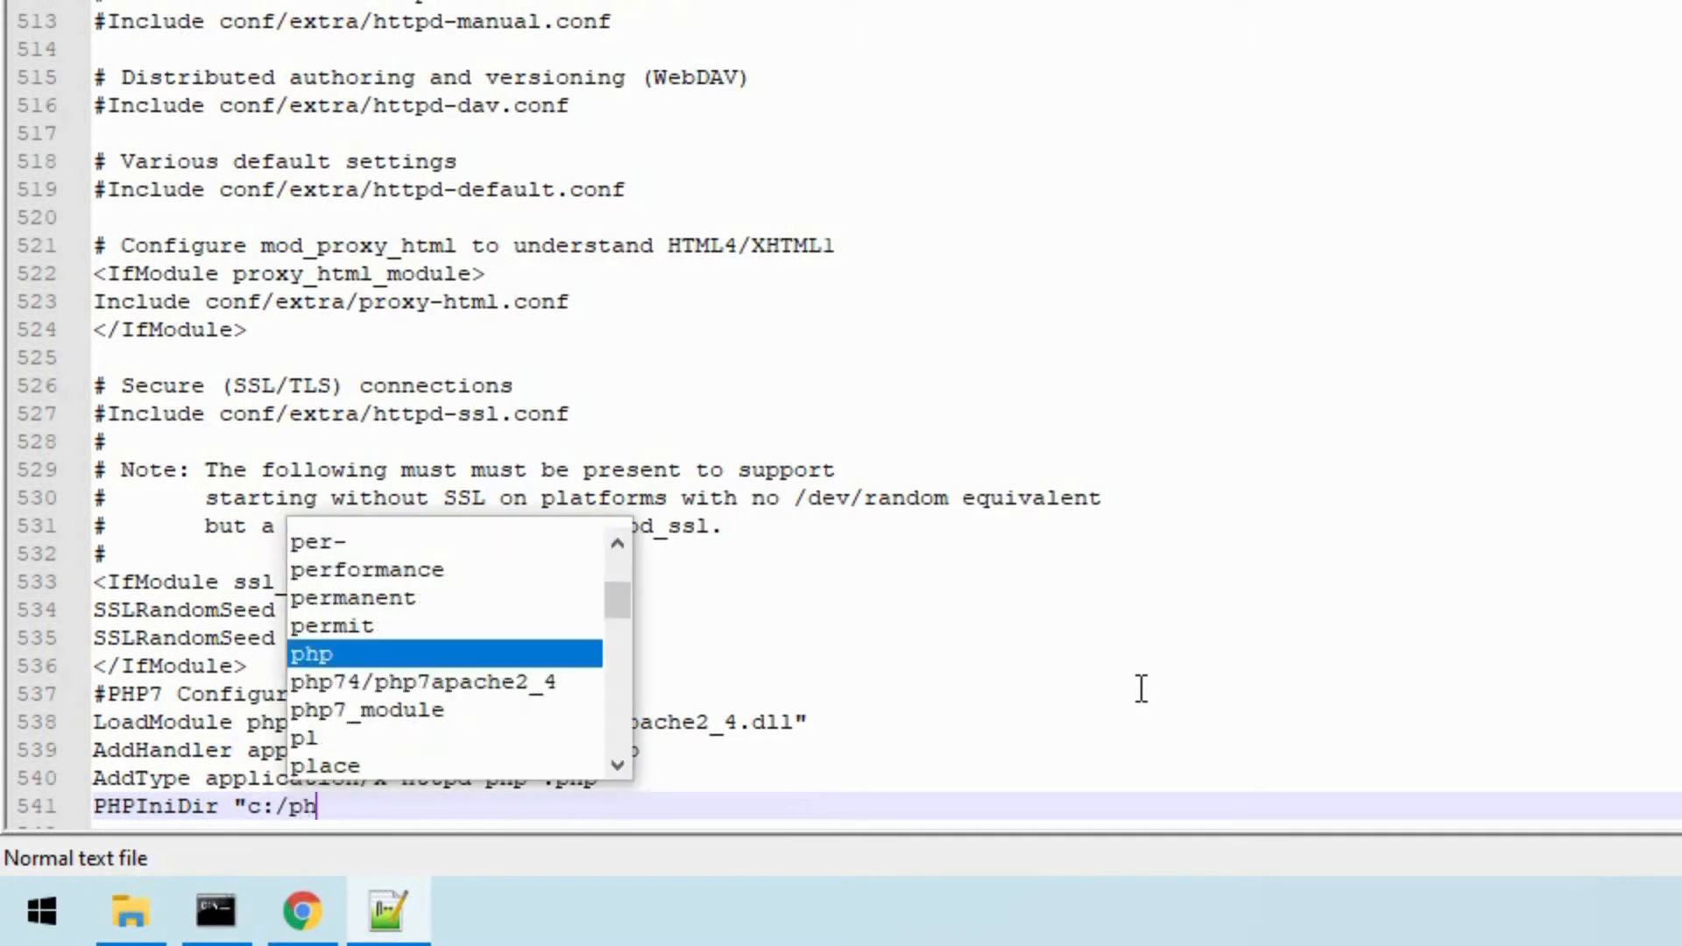
type("\"")
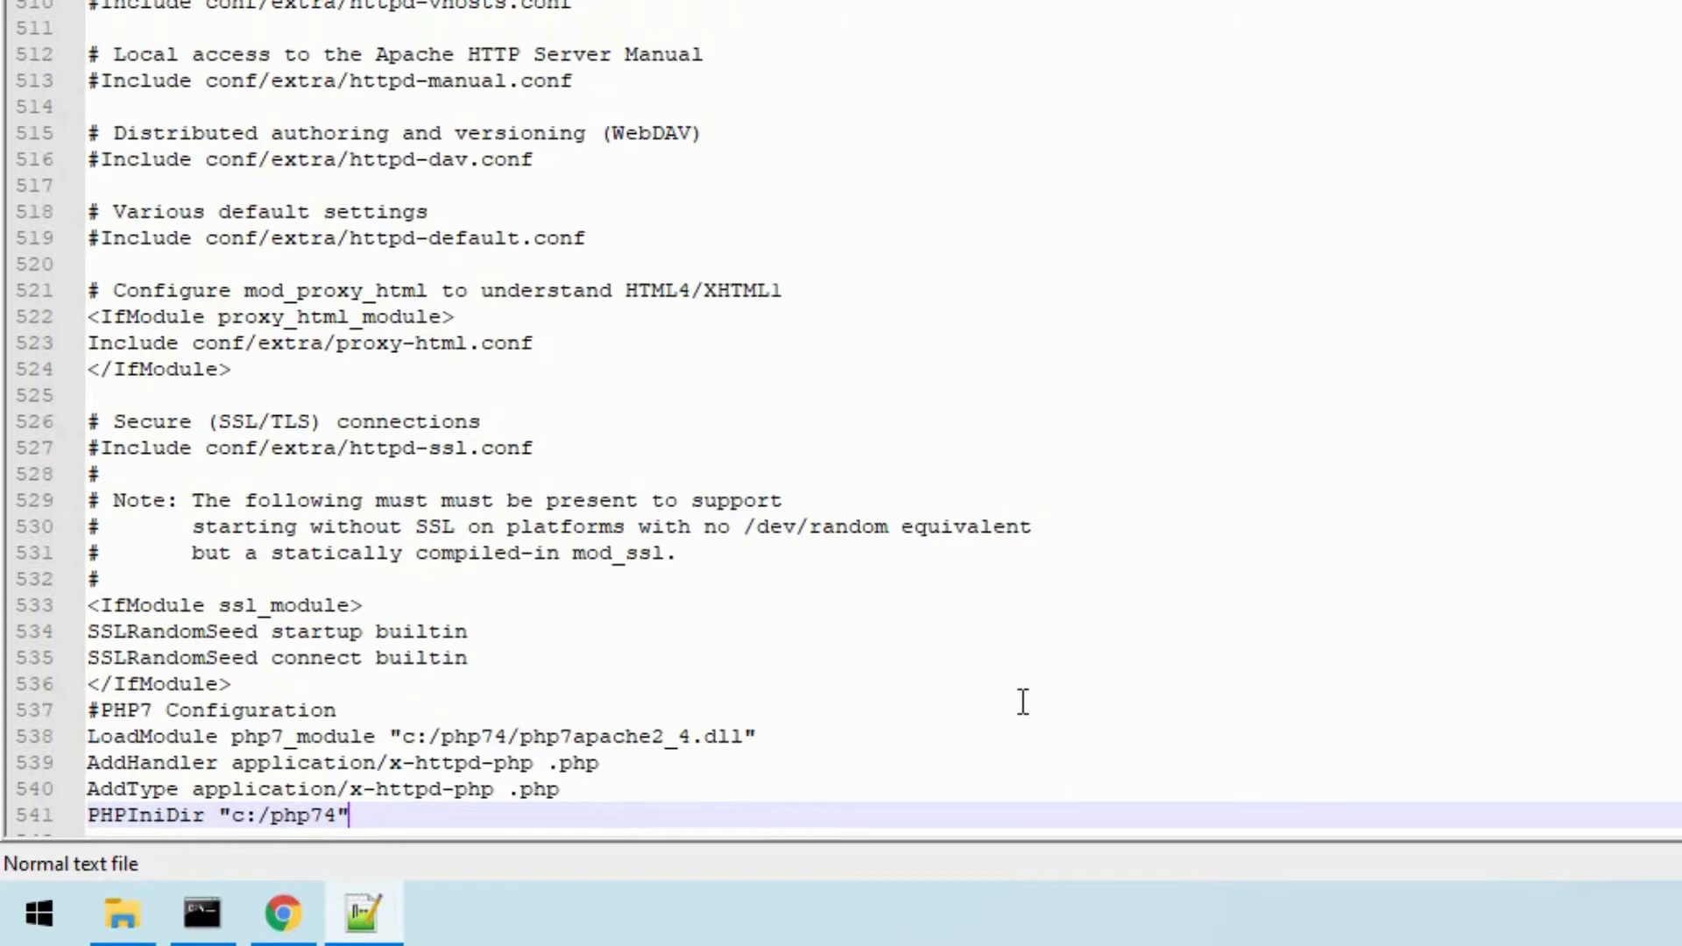
- Find the DirectoryIndex directive in httpd.conf and add index.php after index.html inside the dir_module block
double_click(1023, 701)
key("ctrl+f")
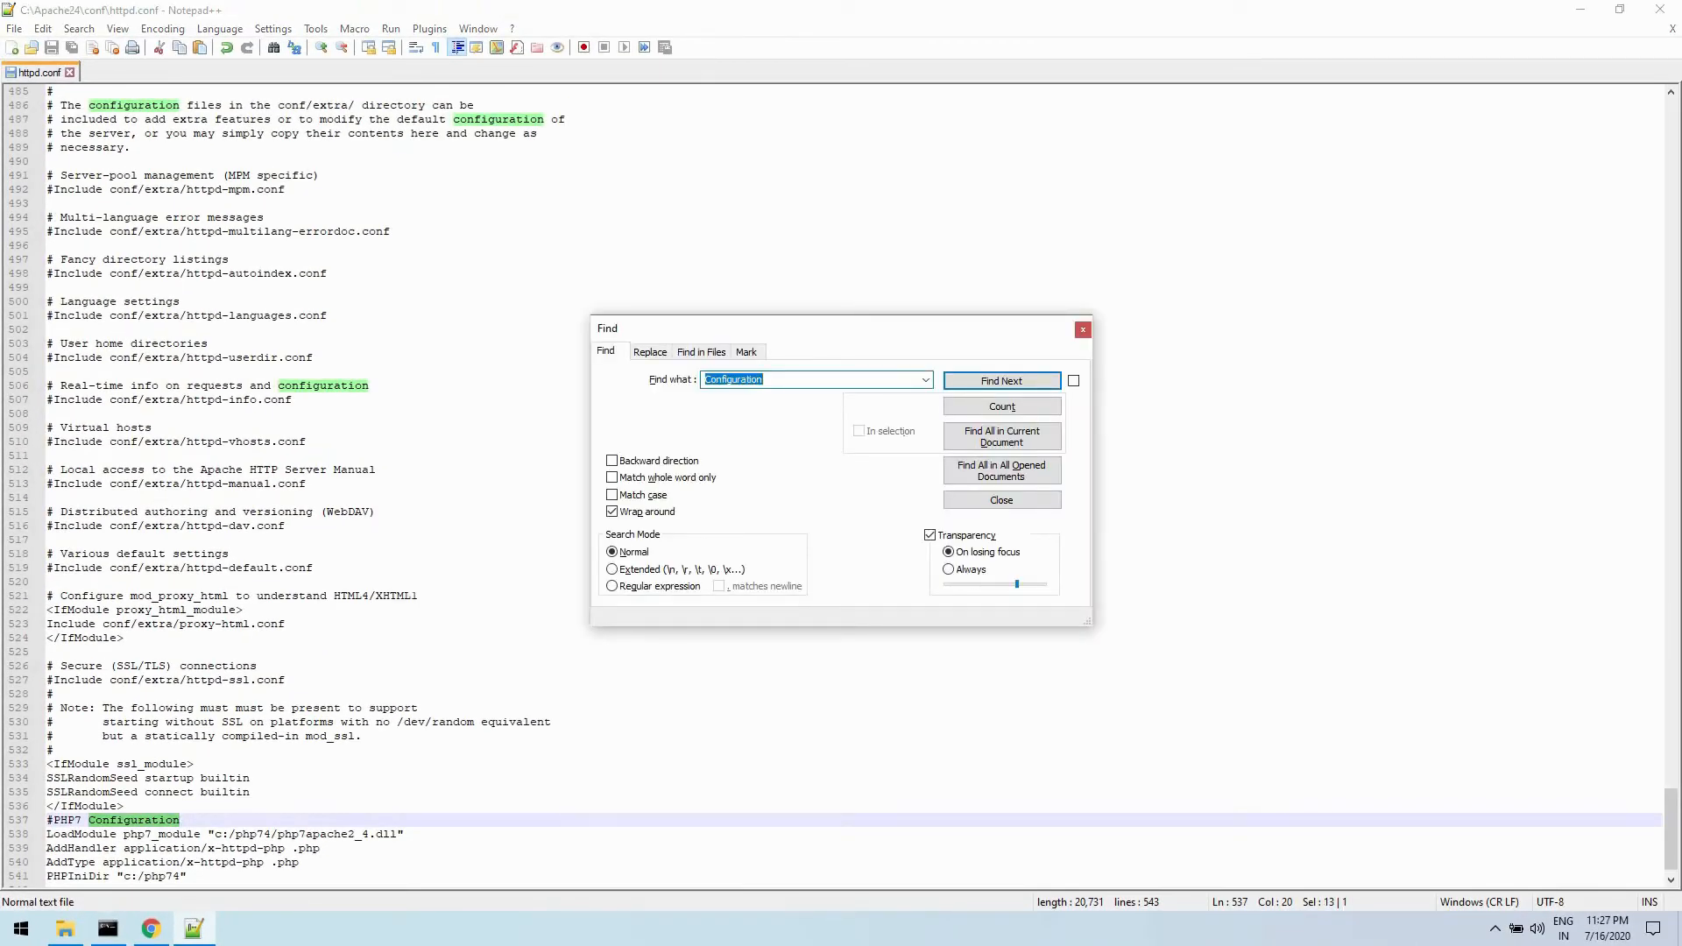
type("DirectoryIndex")
key("Return")
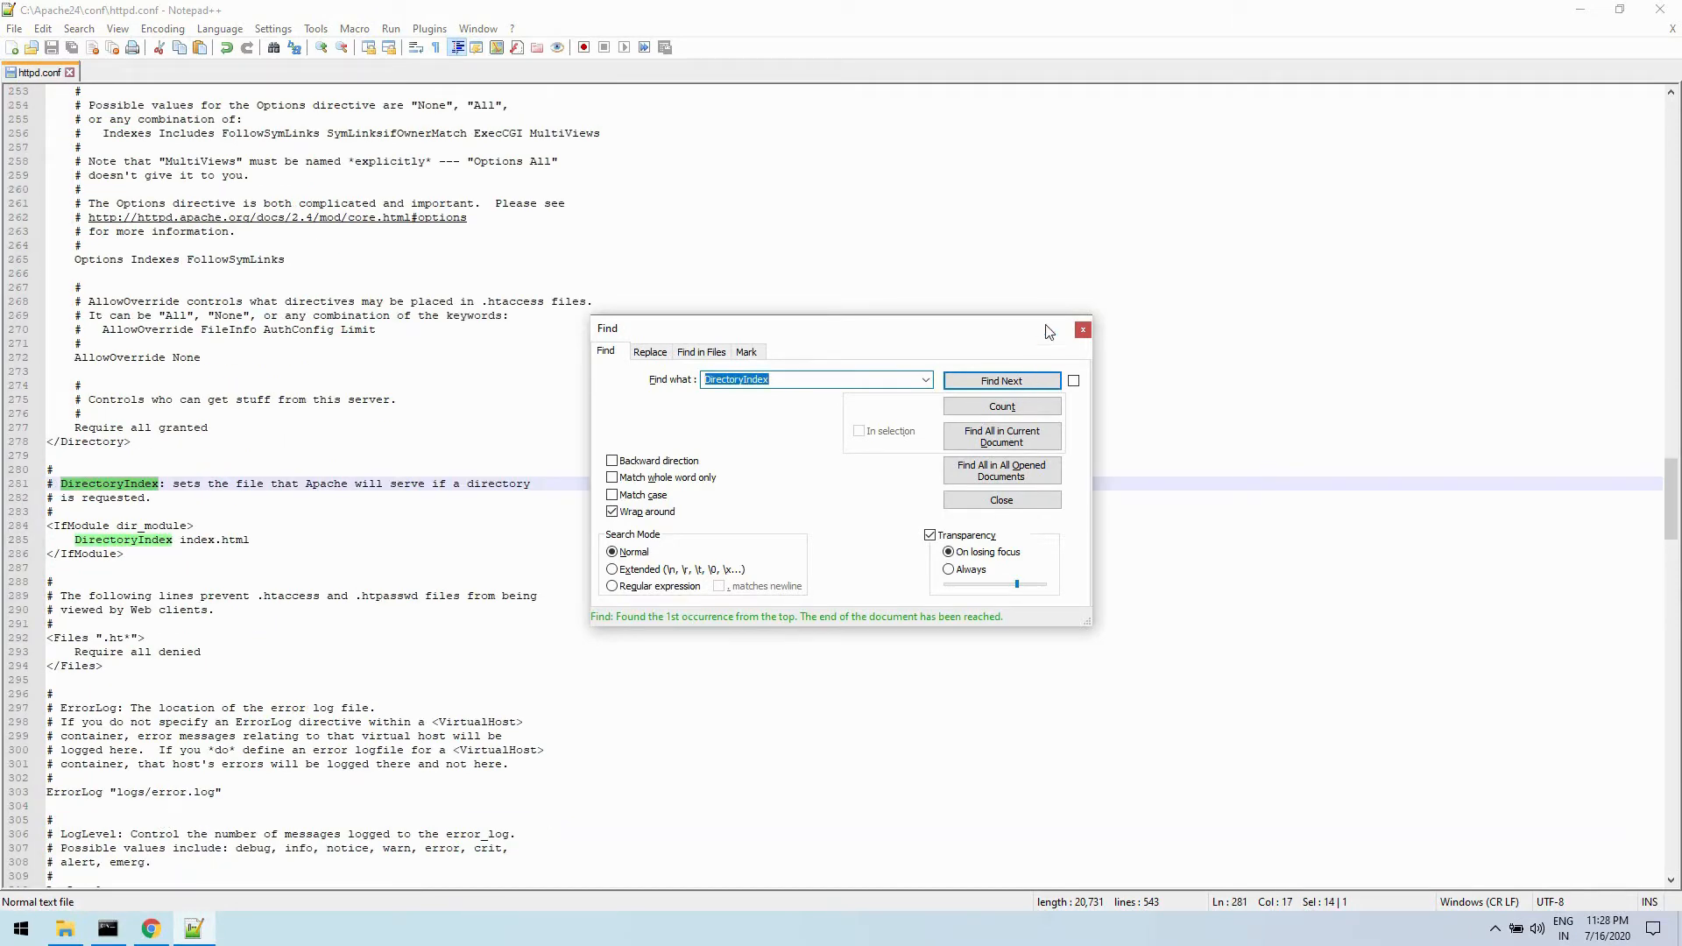
key("Escape")
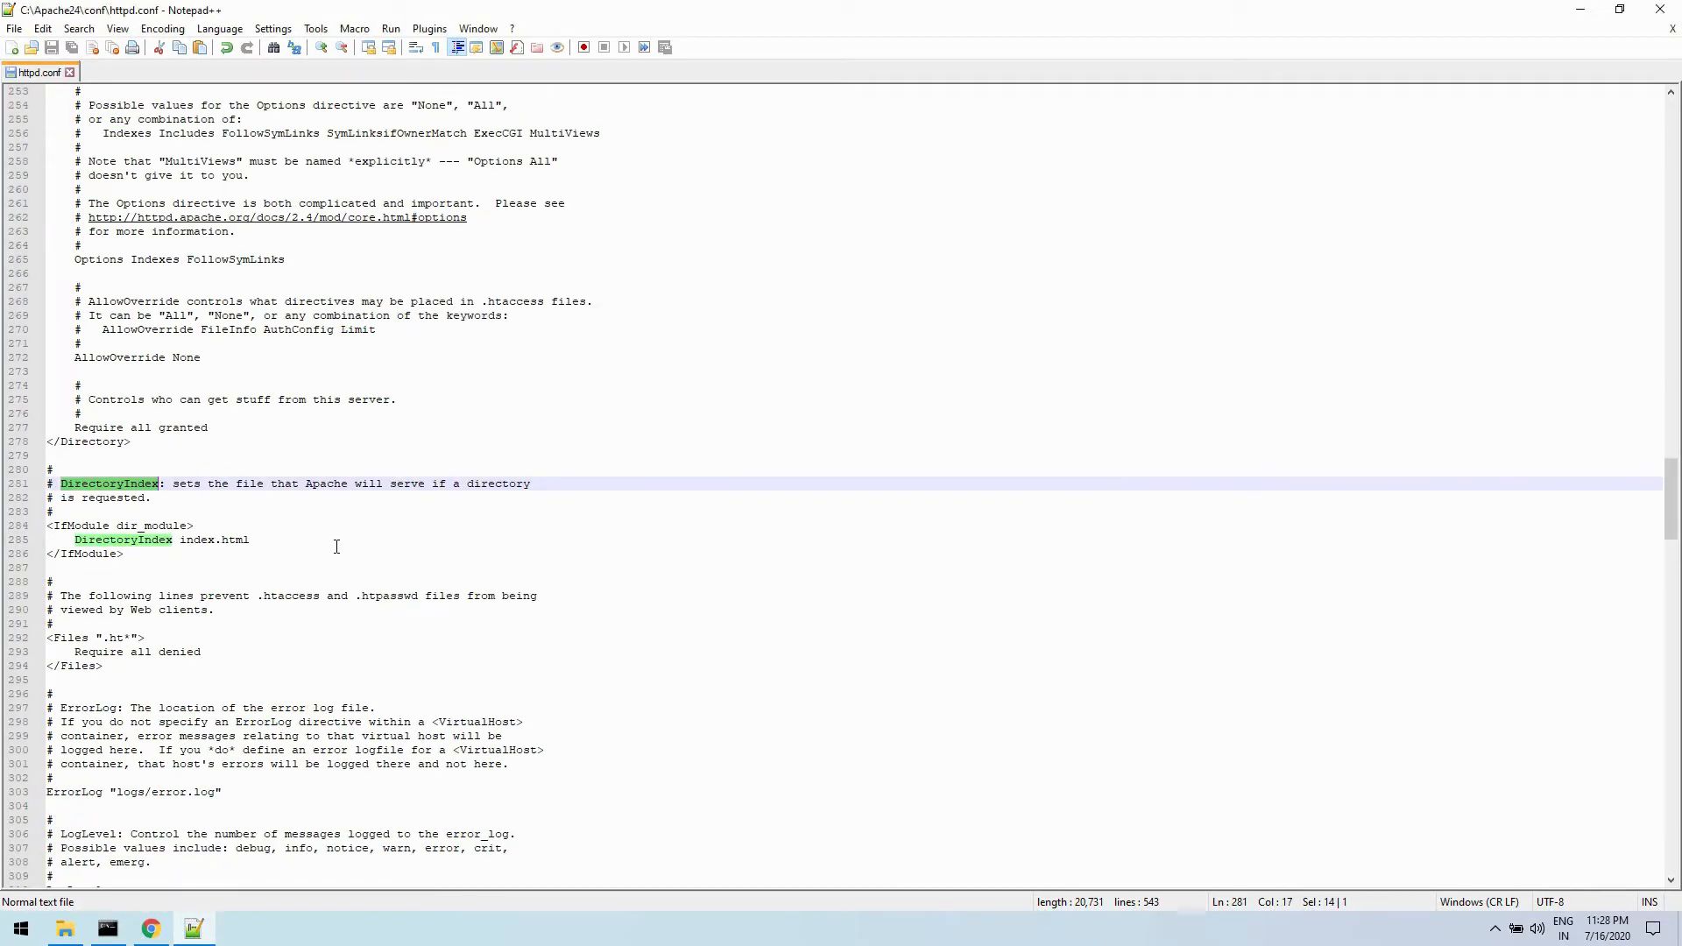
left_click(342, 622)
left_click(345, 545)
type("index")
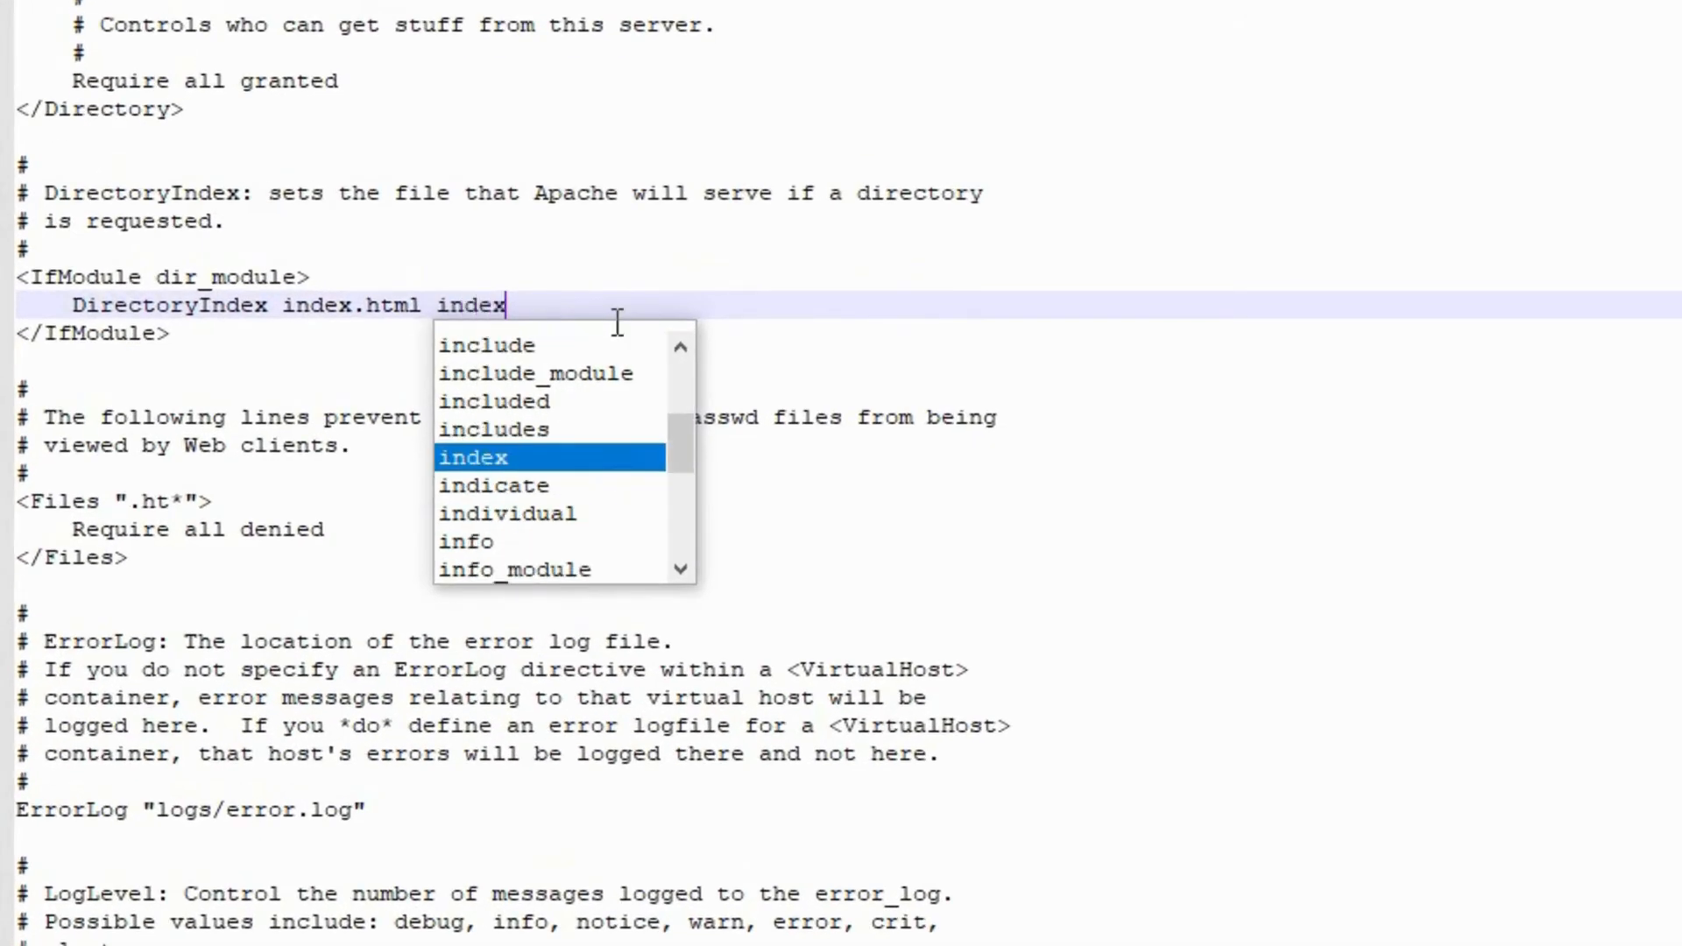
key("Escape")
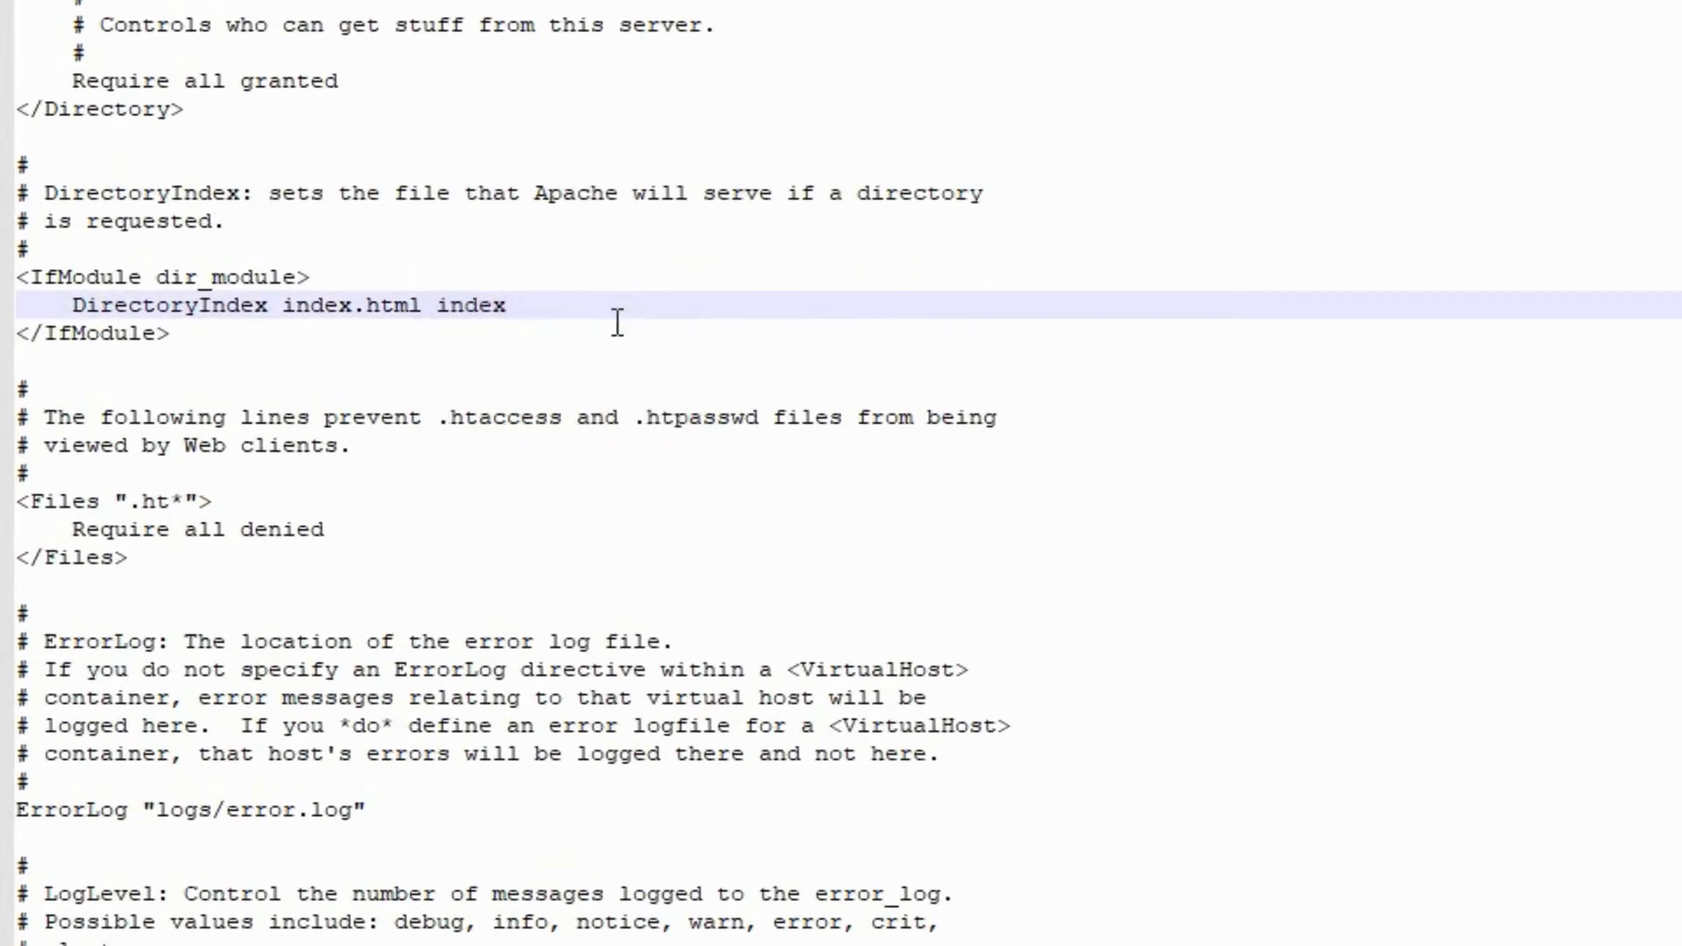
type(".ph")
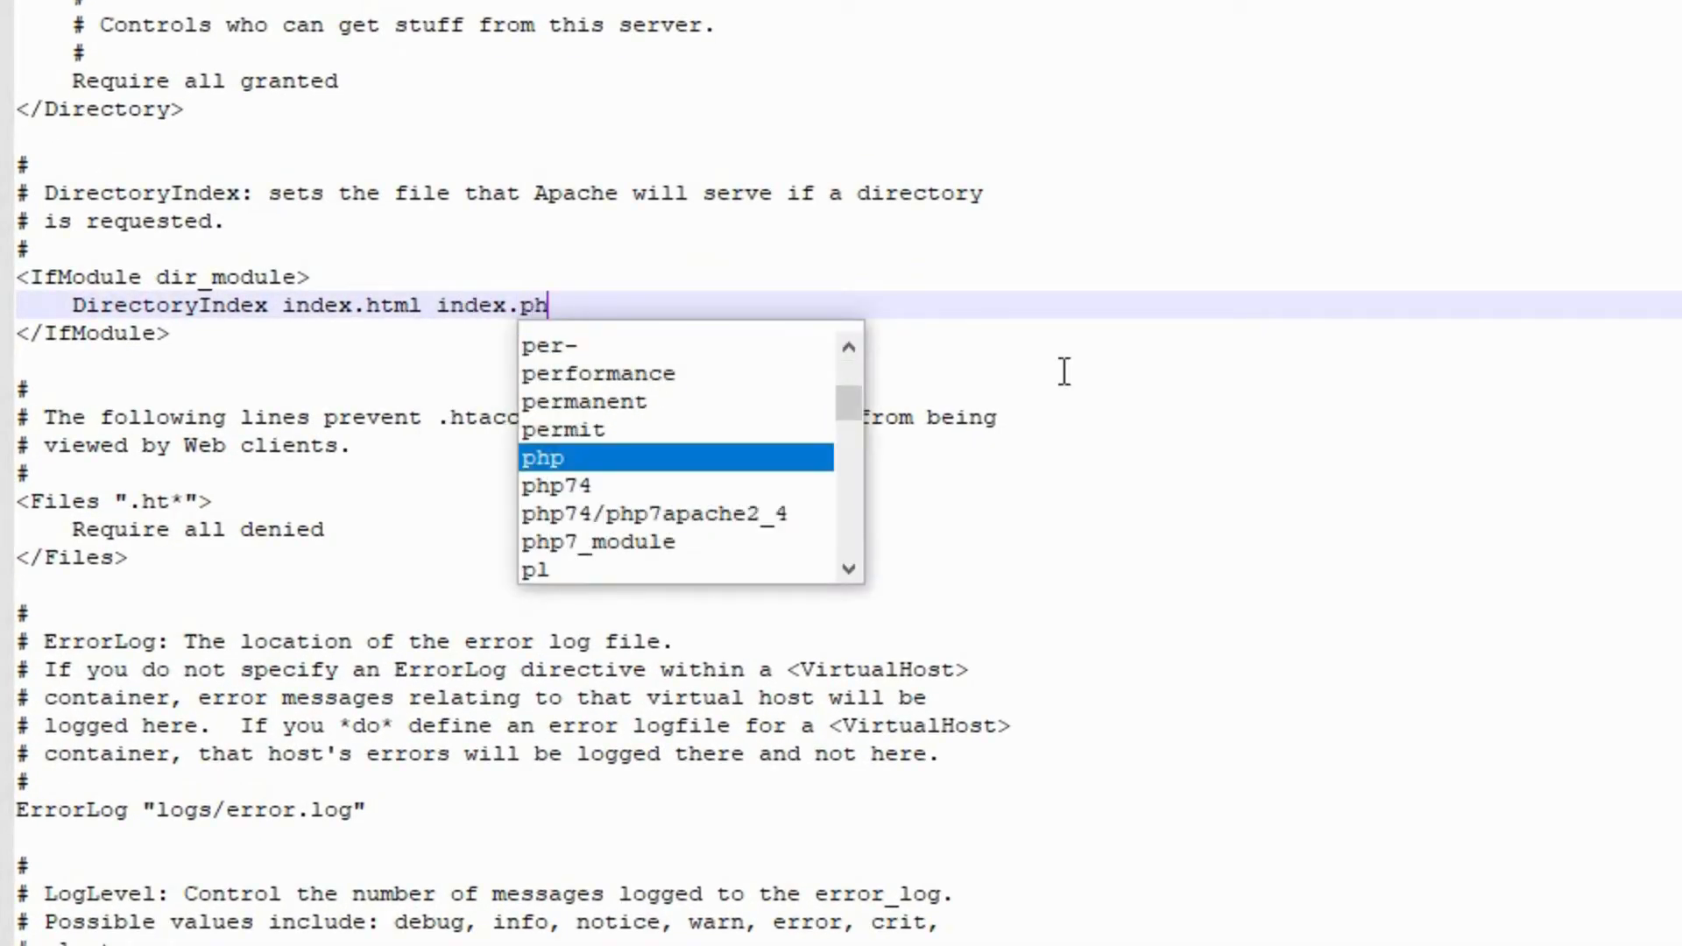
type("p")
left_click(1533, 360)
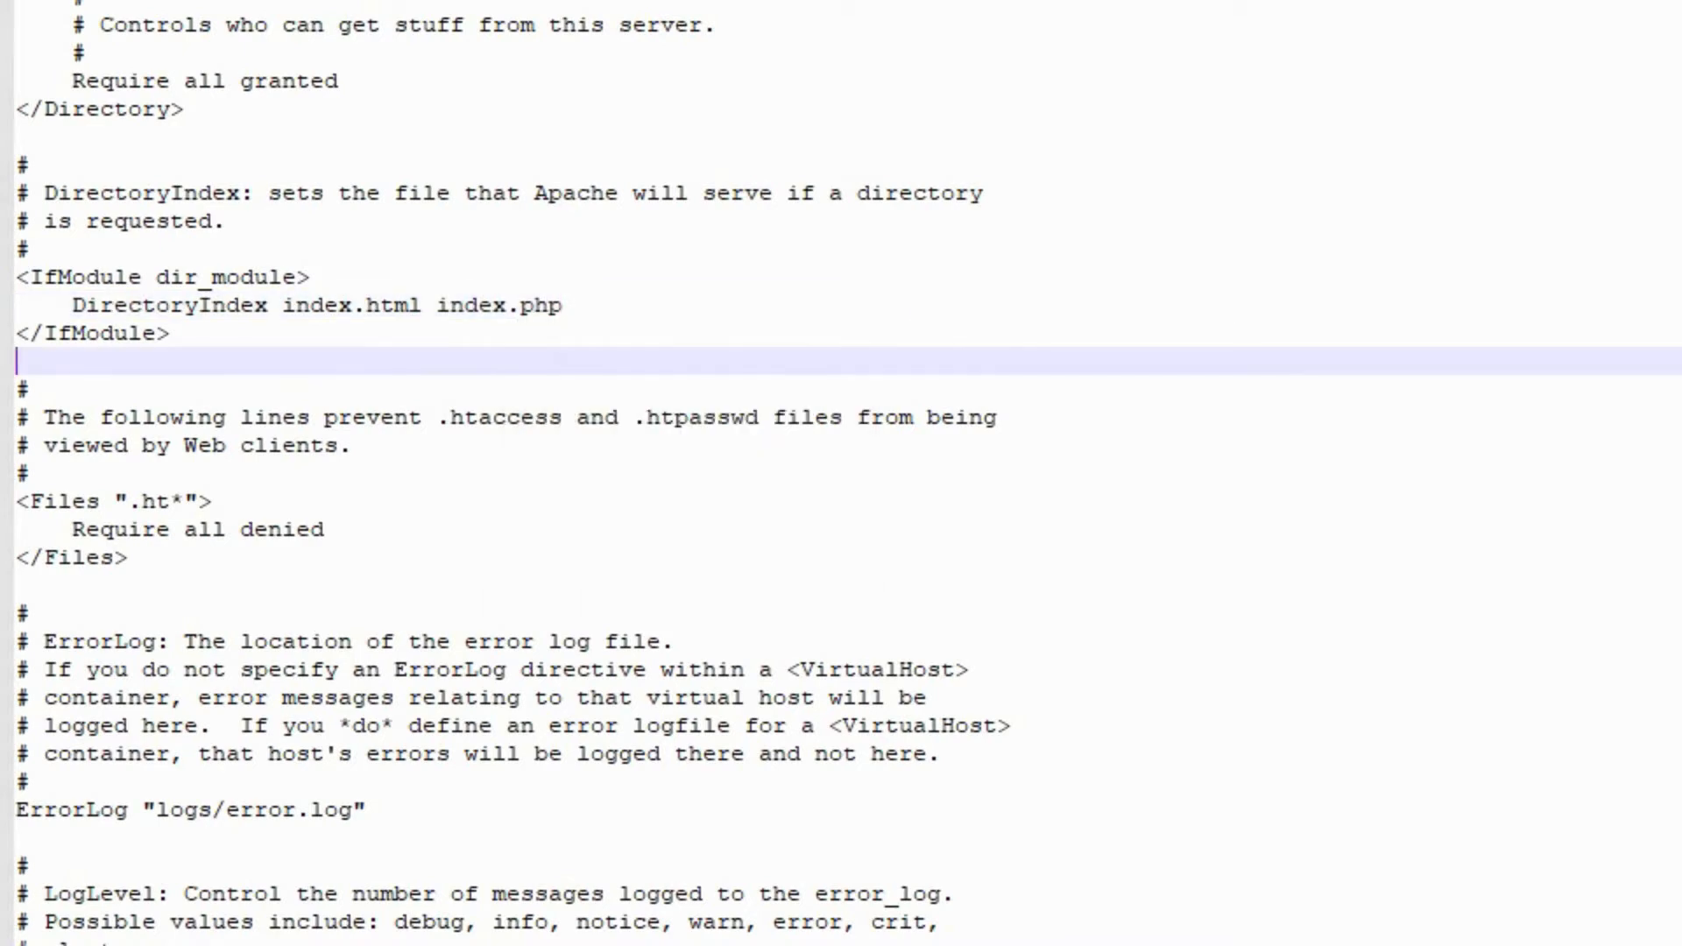
left_click(1086, 448)
left_click(800, 334)
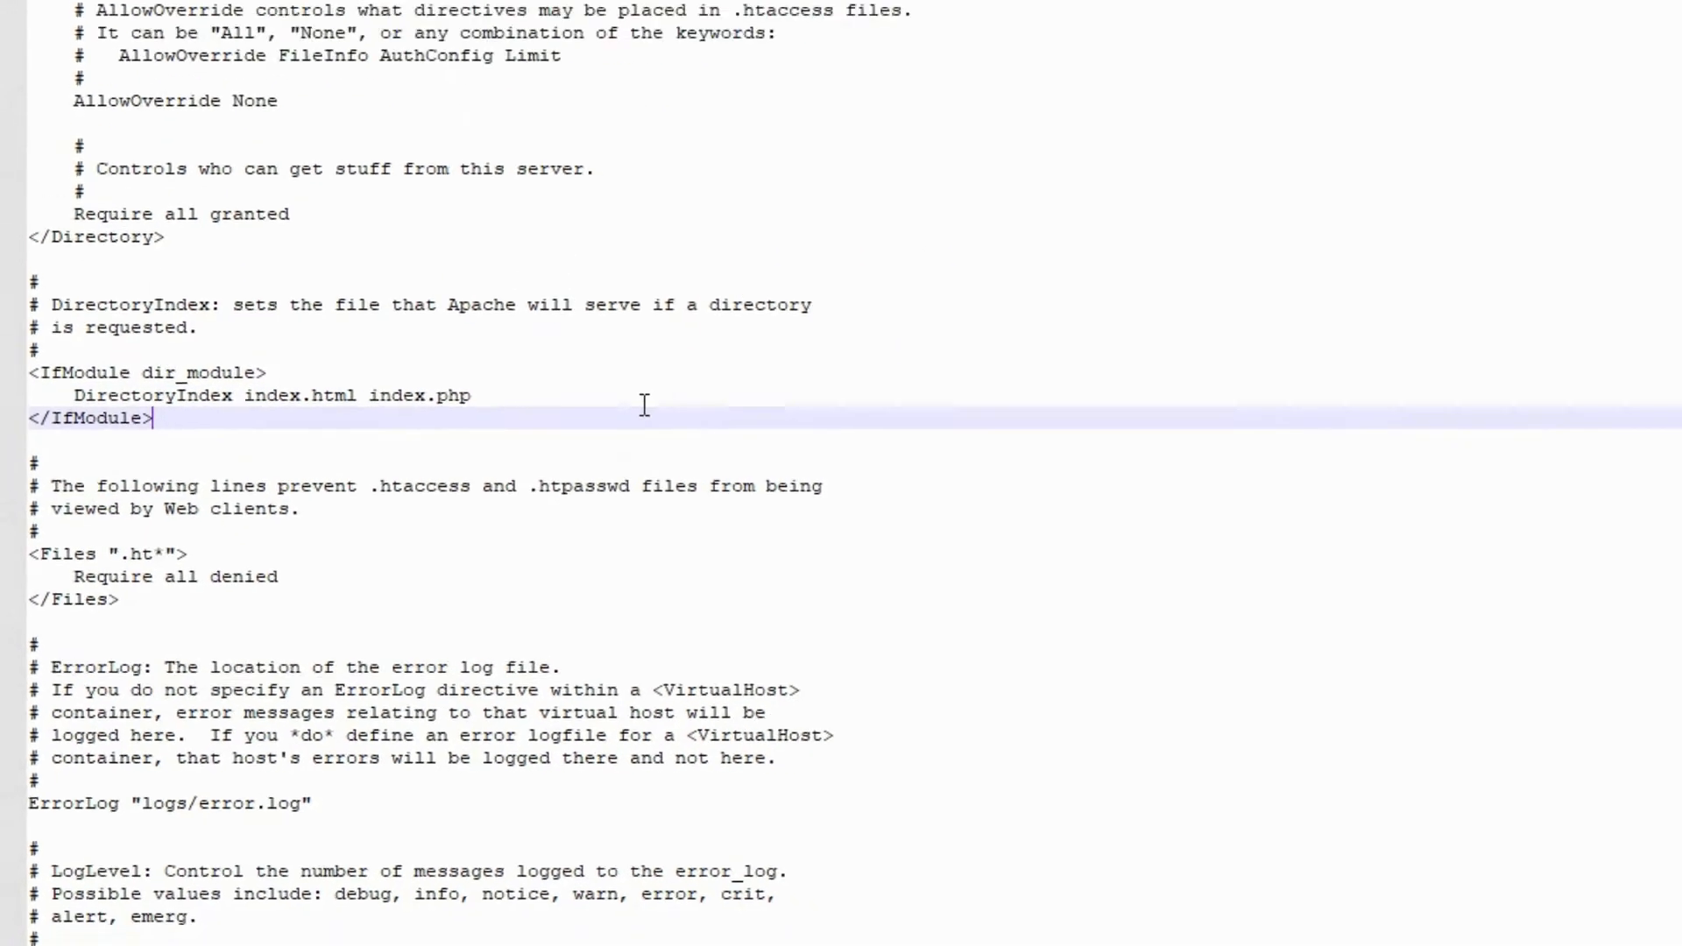
left_click(644, 405)
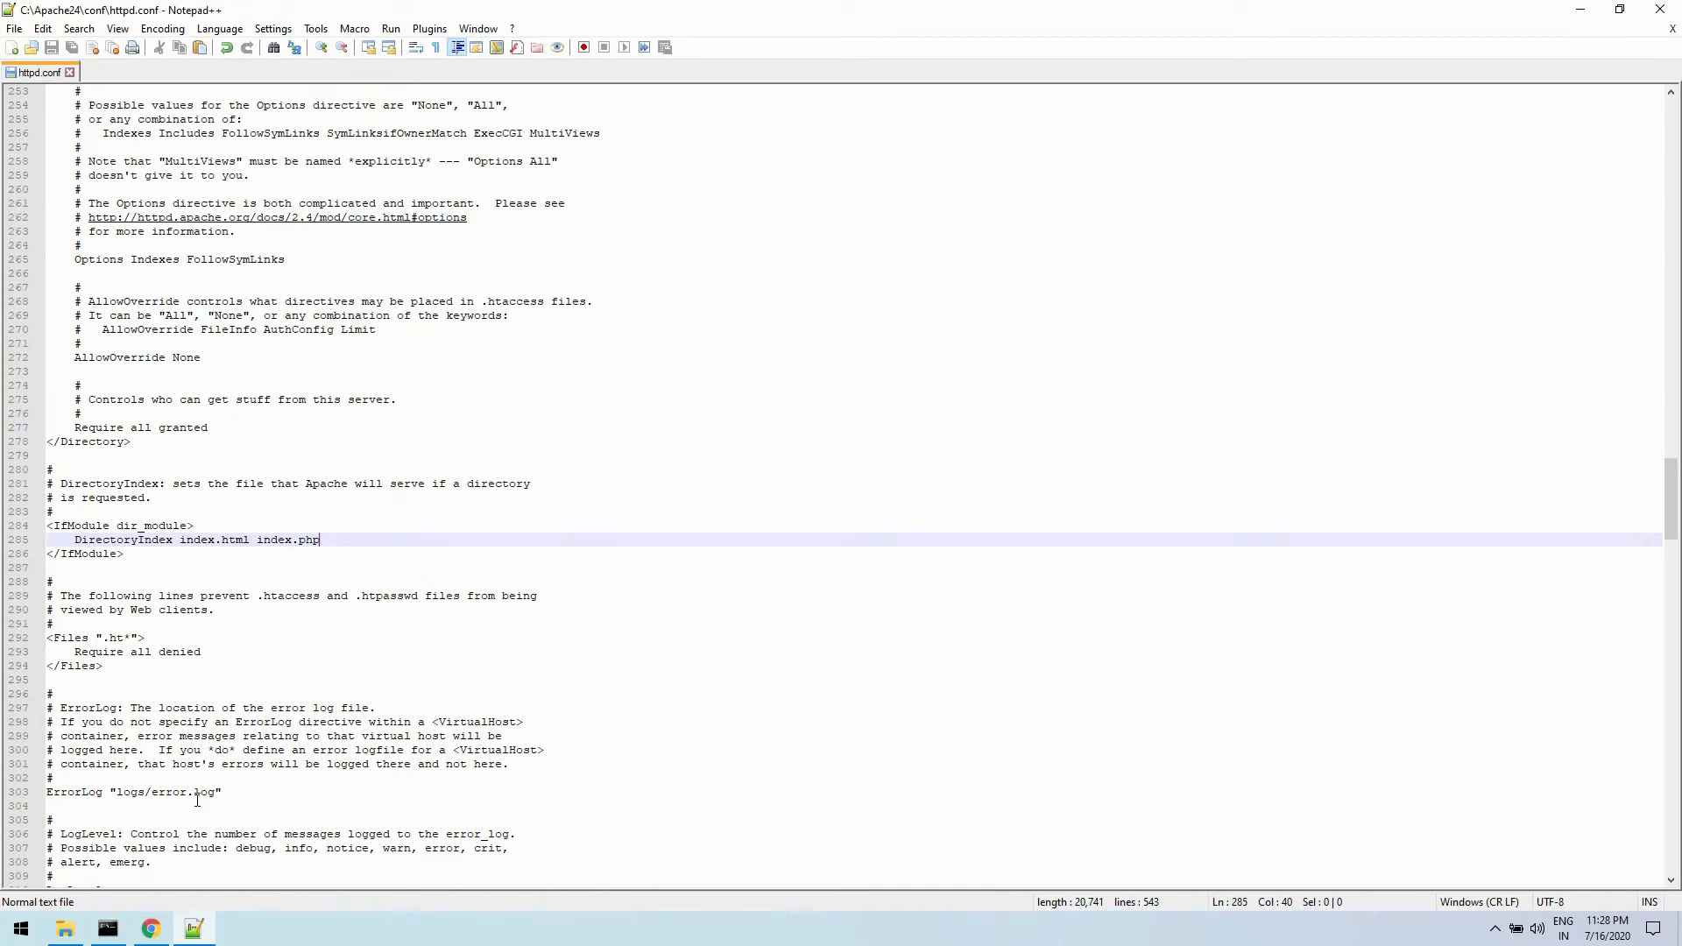
- Open Task Manager and restart the Apache2.4 service
right_click(281, 927)
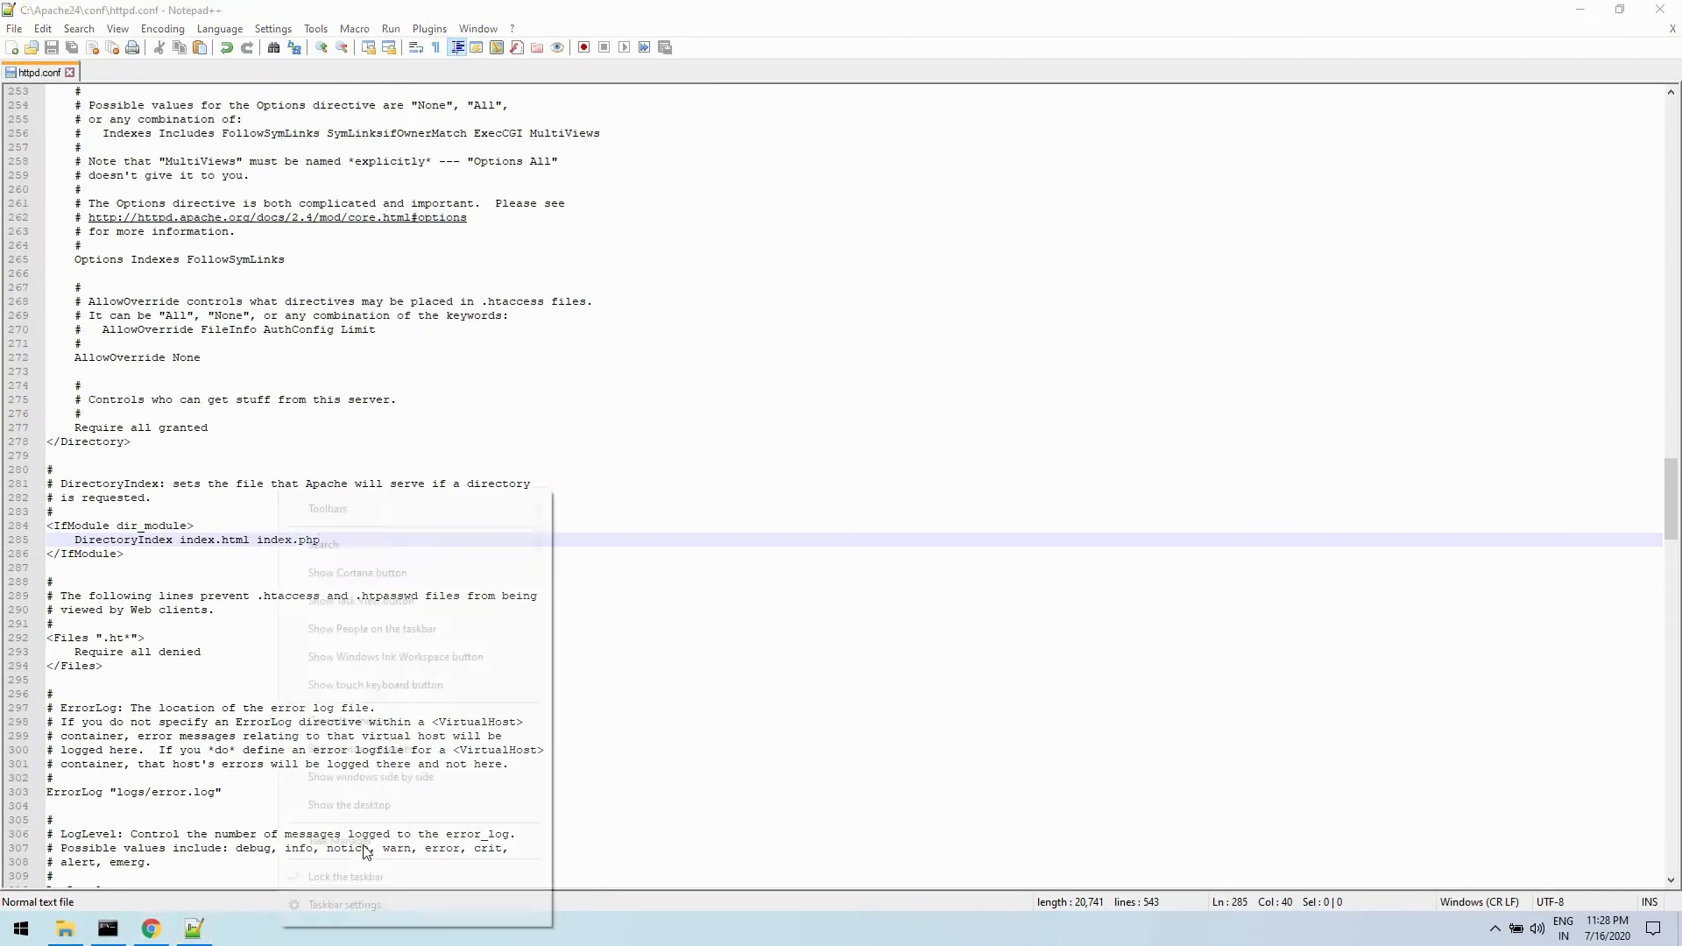
left_click(332, 841)
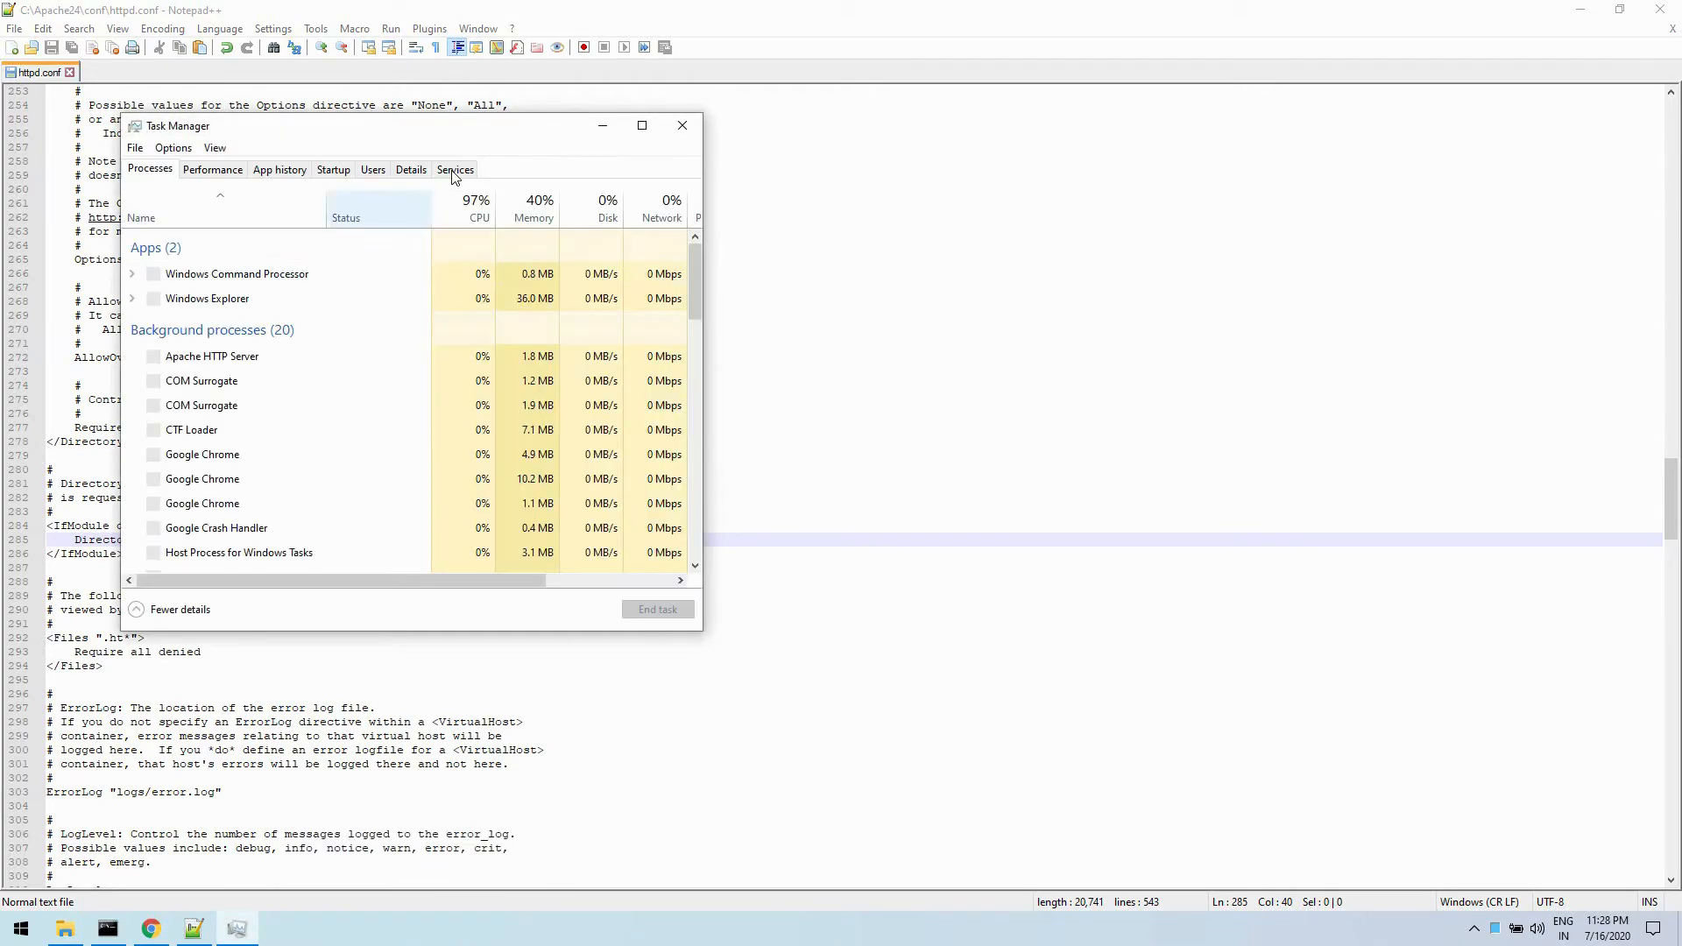
left_click(456, 168)
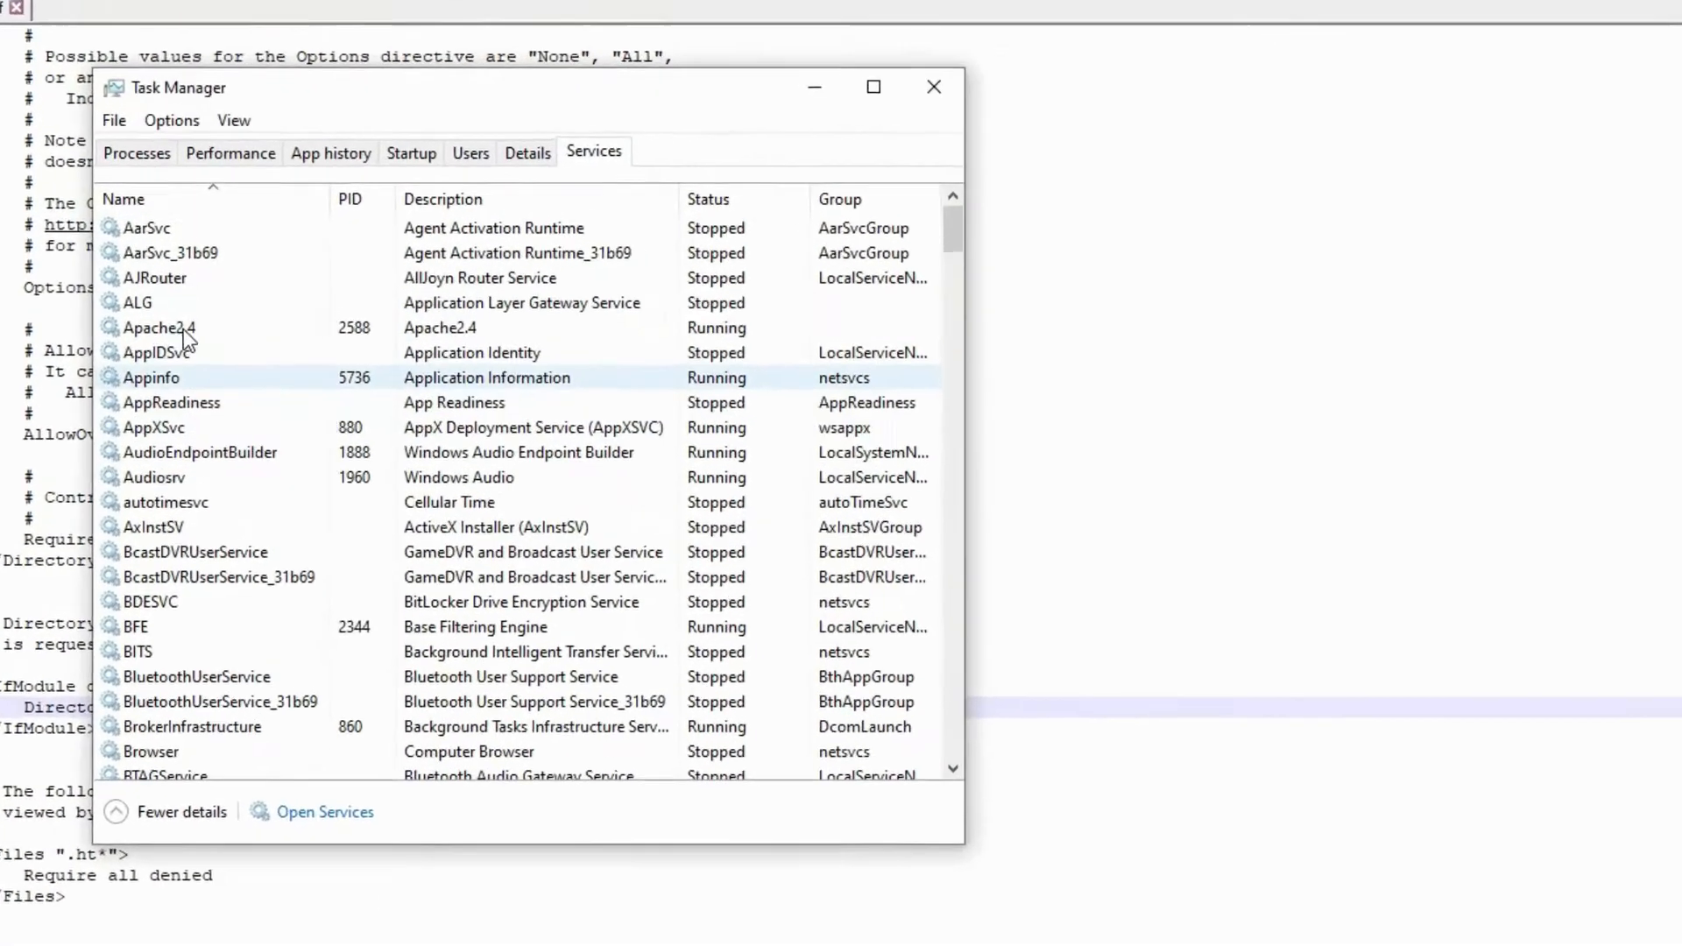
right_click(182, 329)
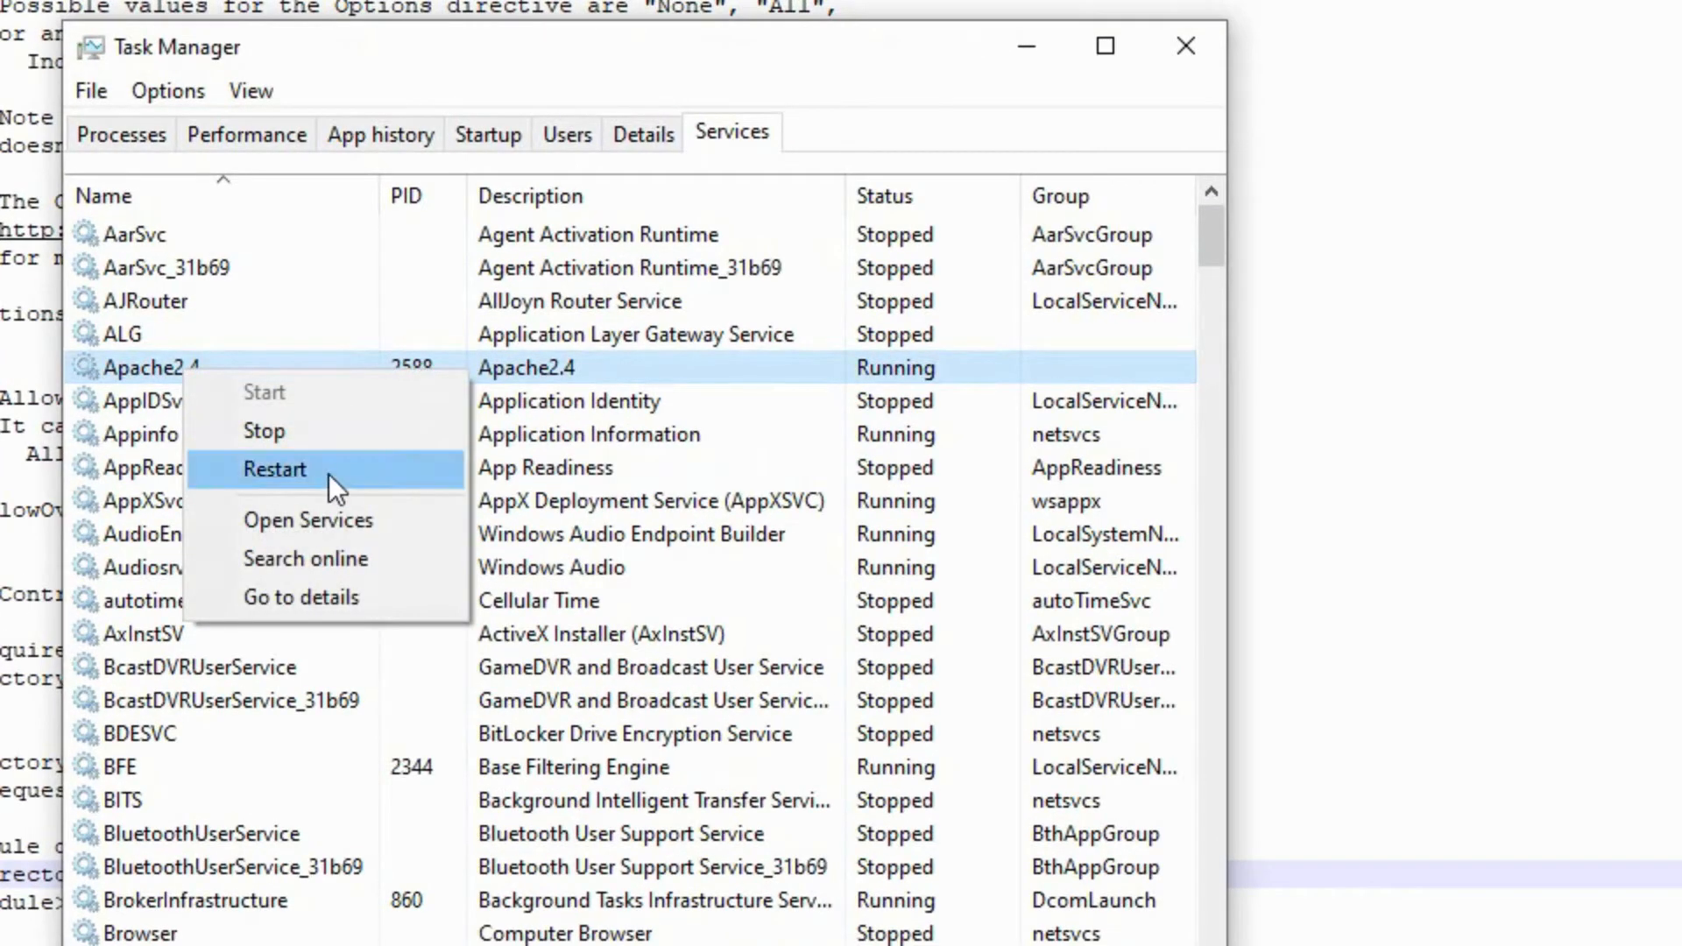
left_click(328, 475)
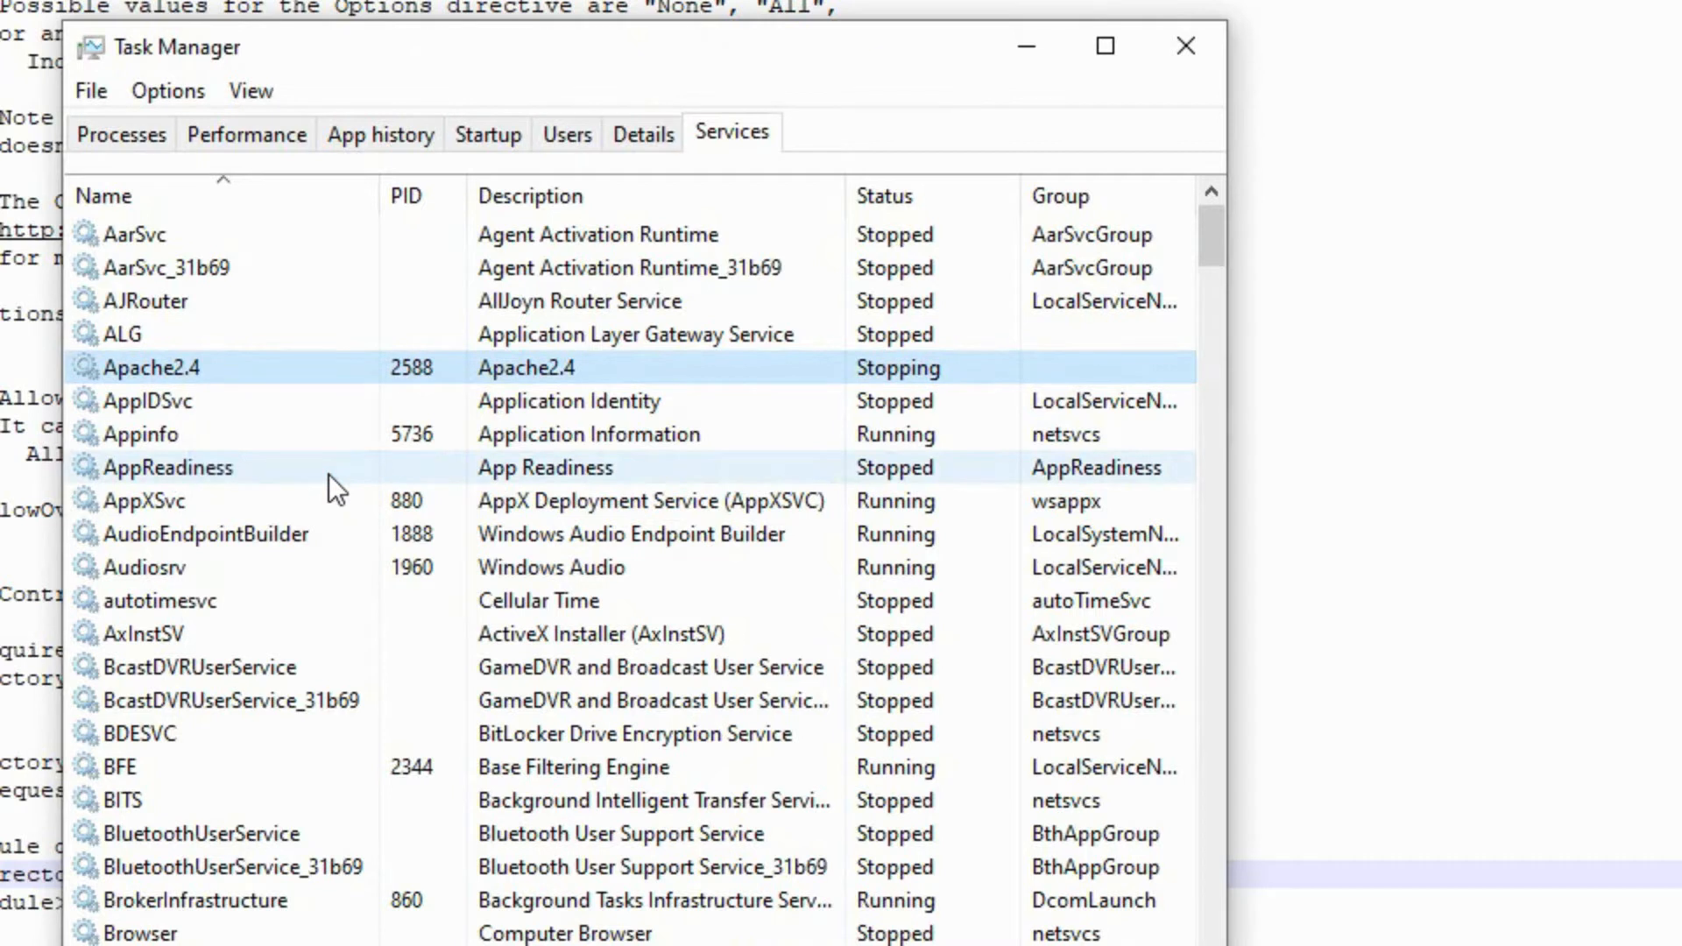
right_click(343, 435)
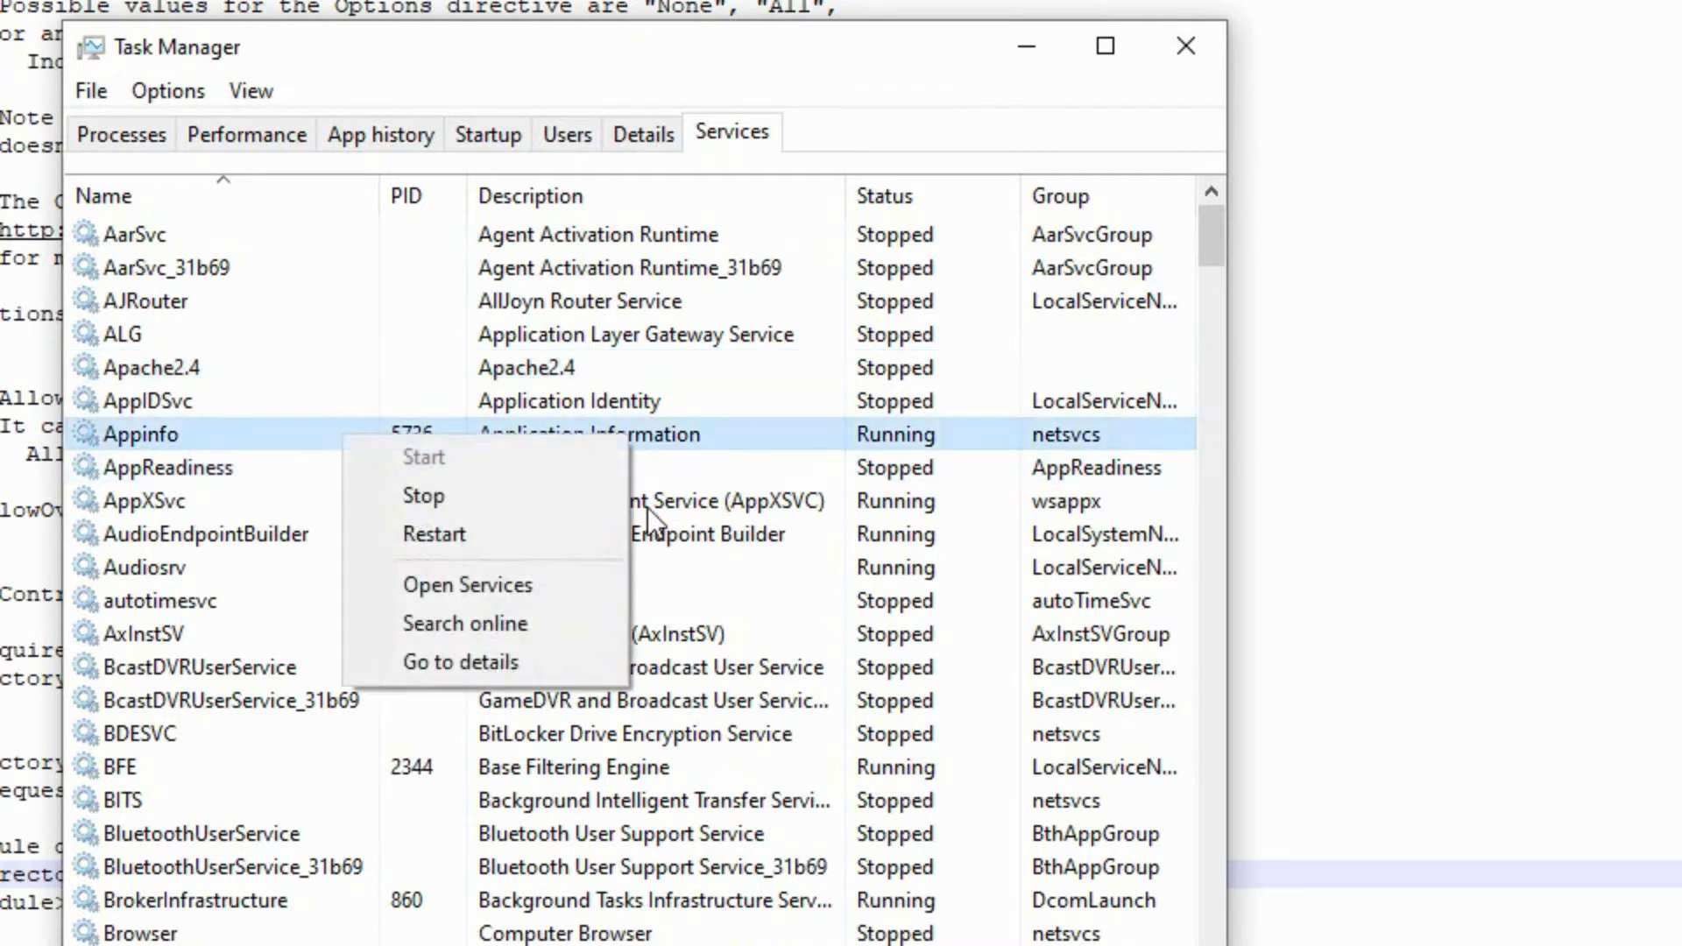
left_click(747, 554)
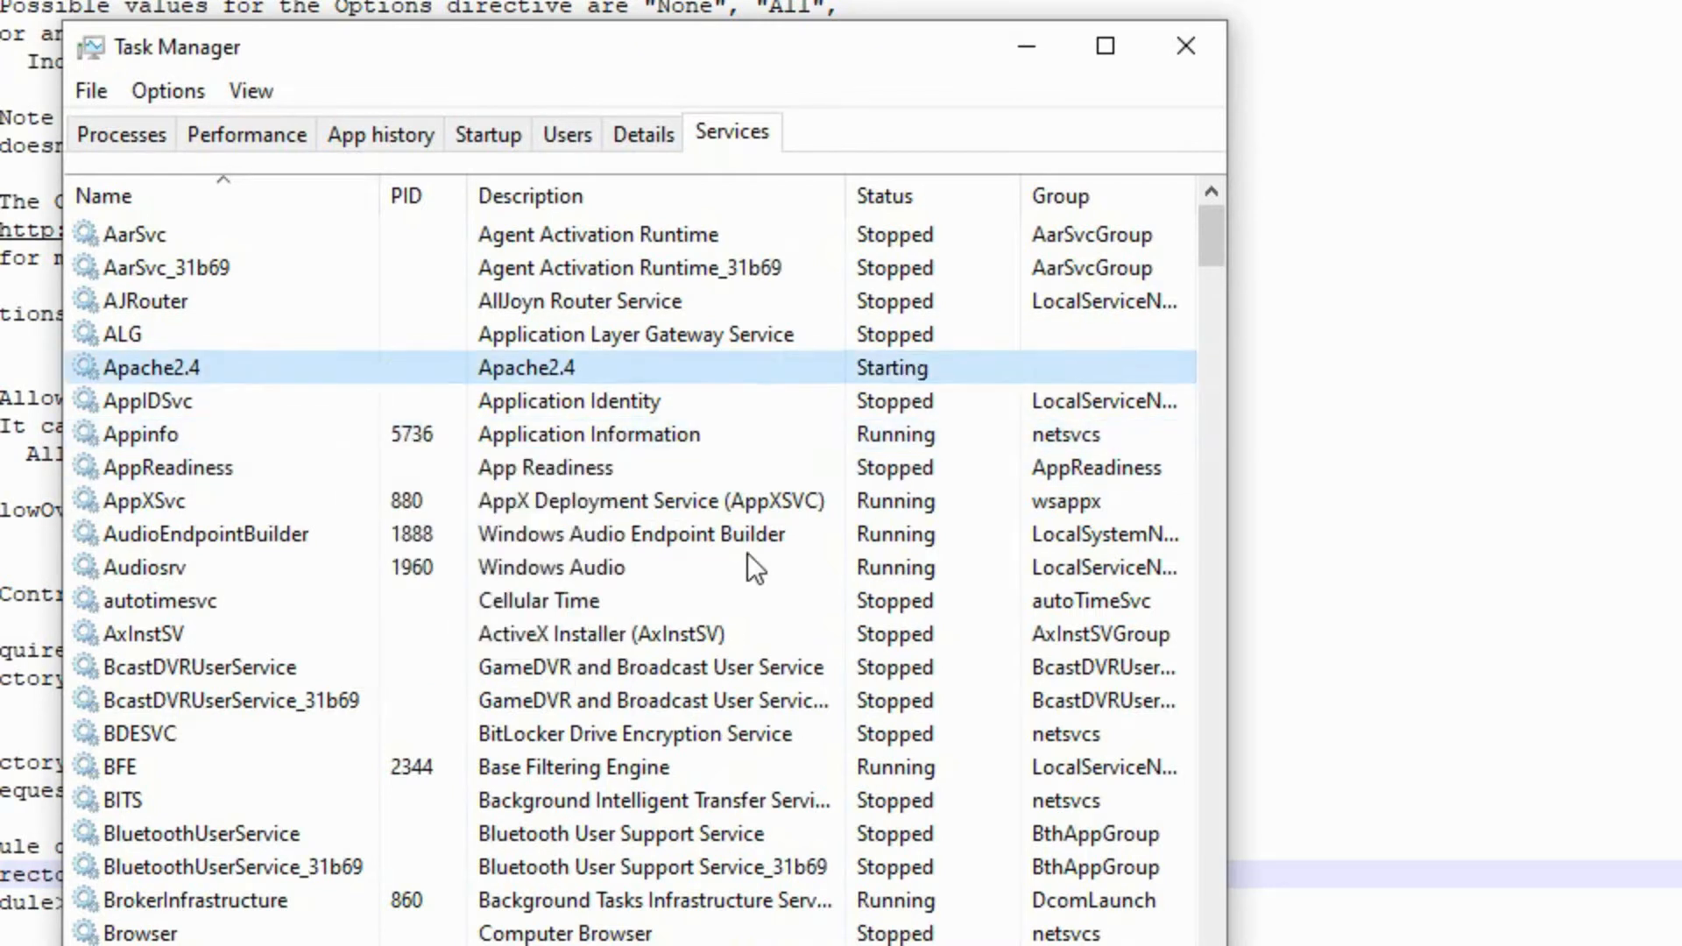
- Switch to File Explorer and open the htdocs folder inside C:\Apache24
left_click(853, 389)
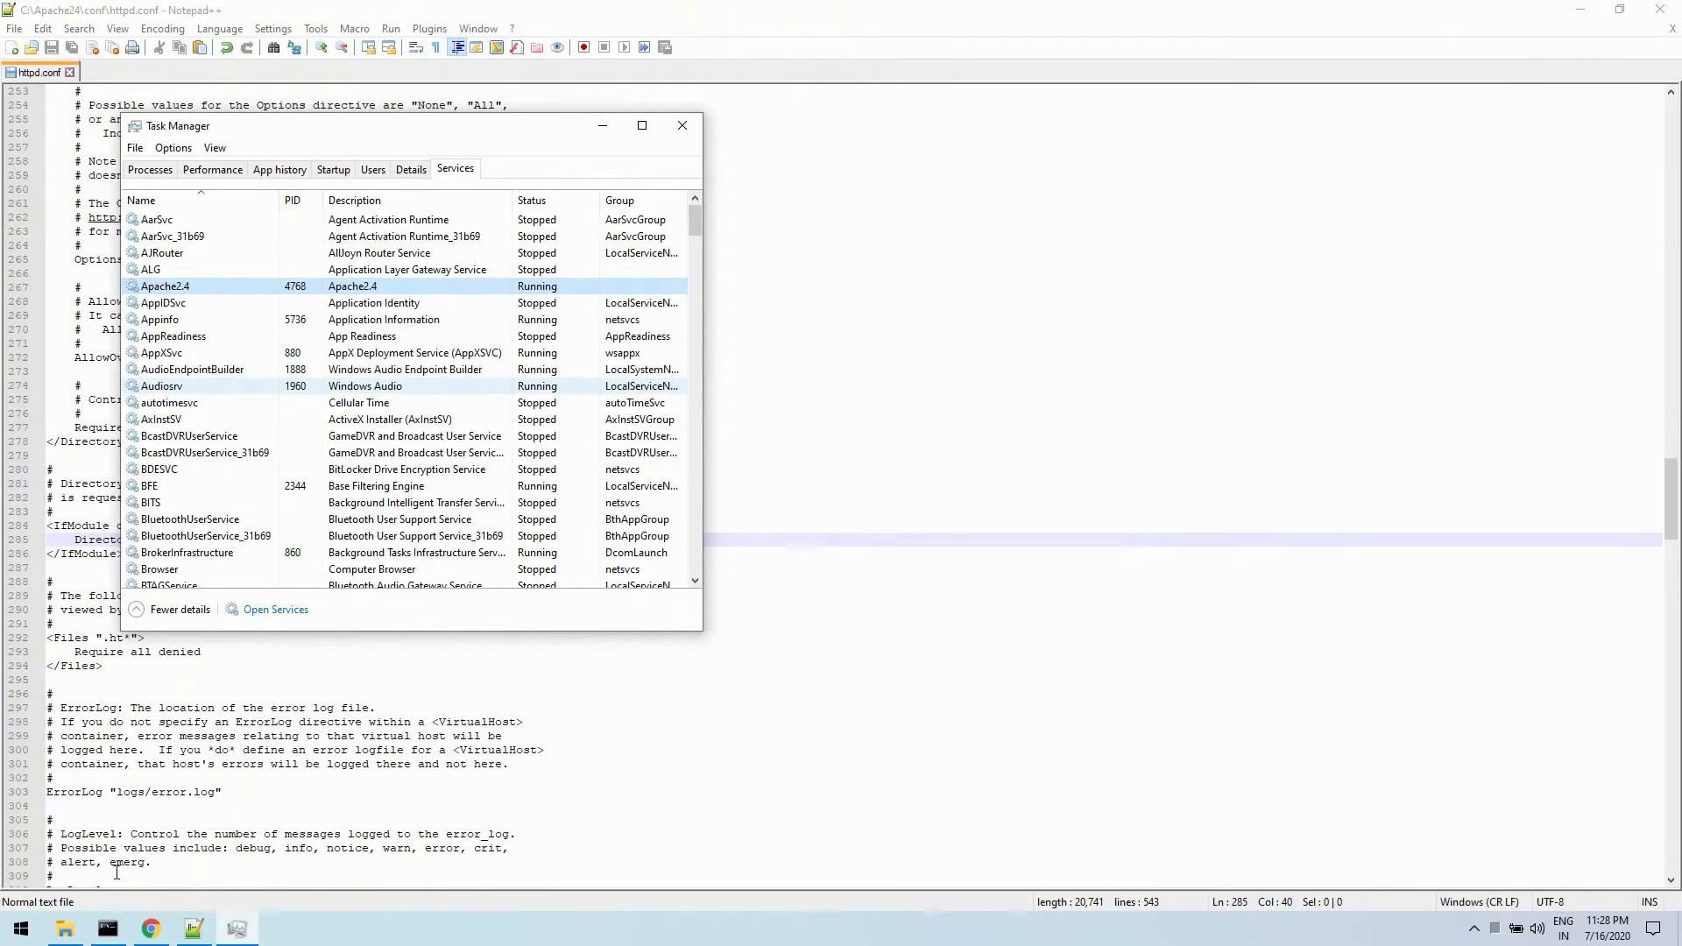
left_click(65, 928)
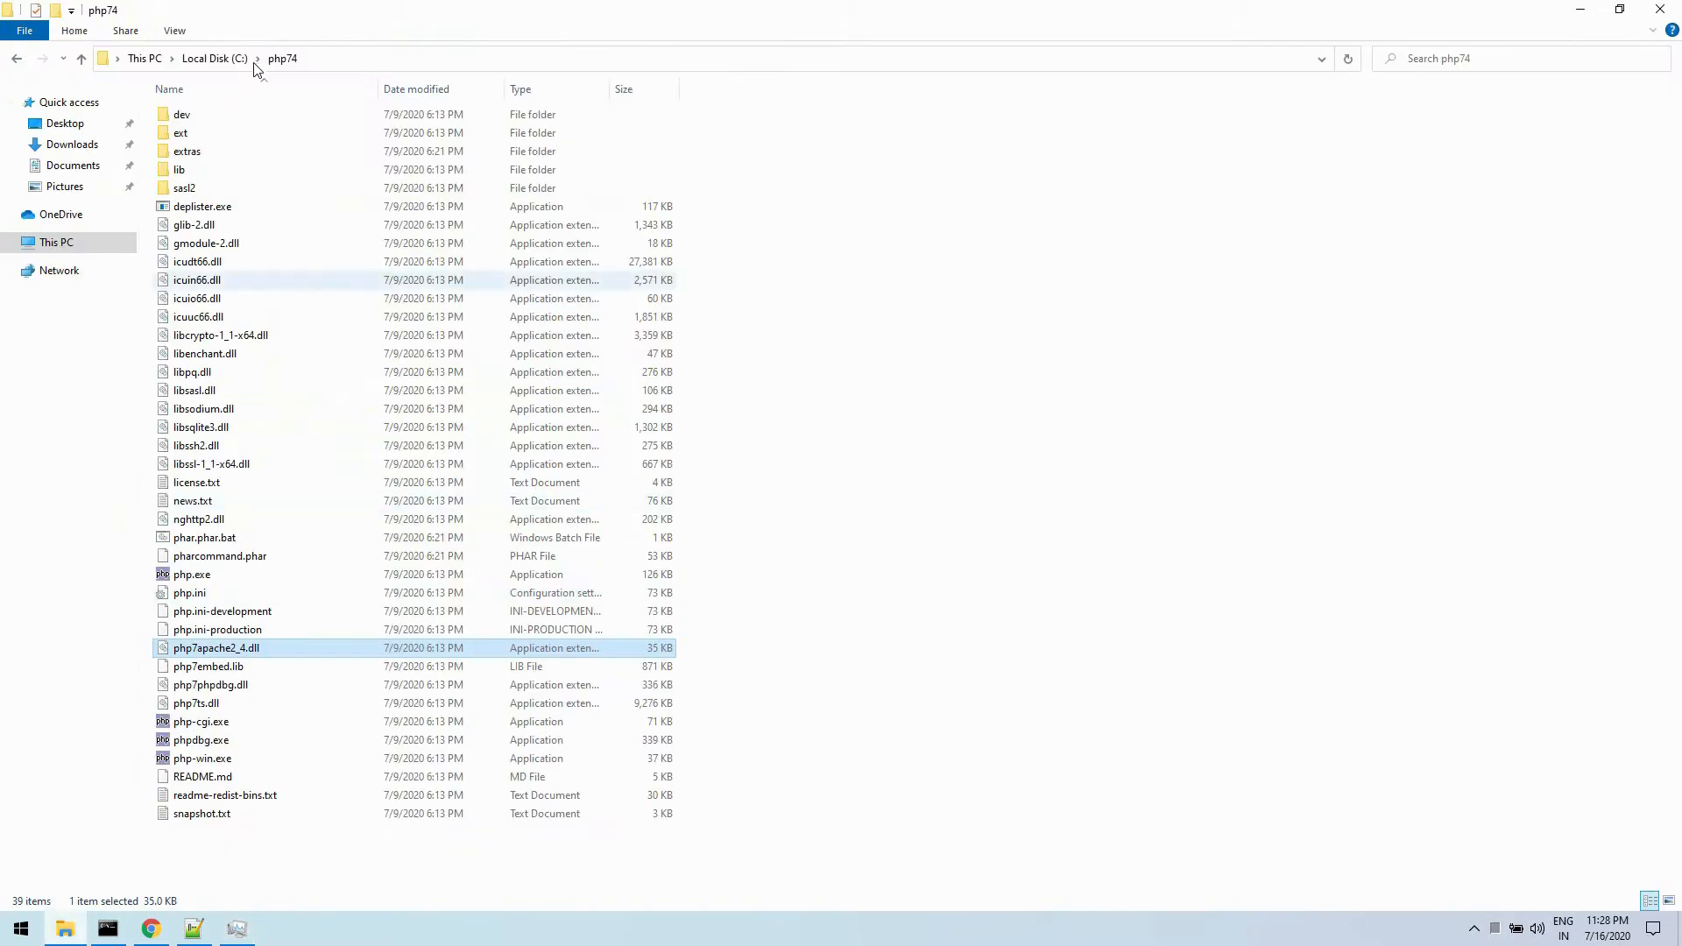
left_click(215, 58)
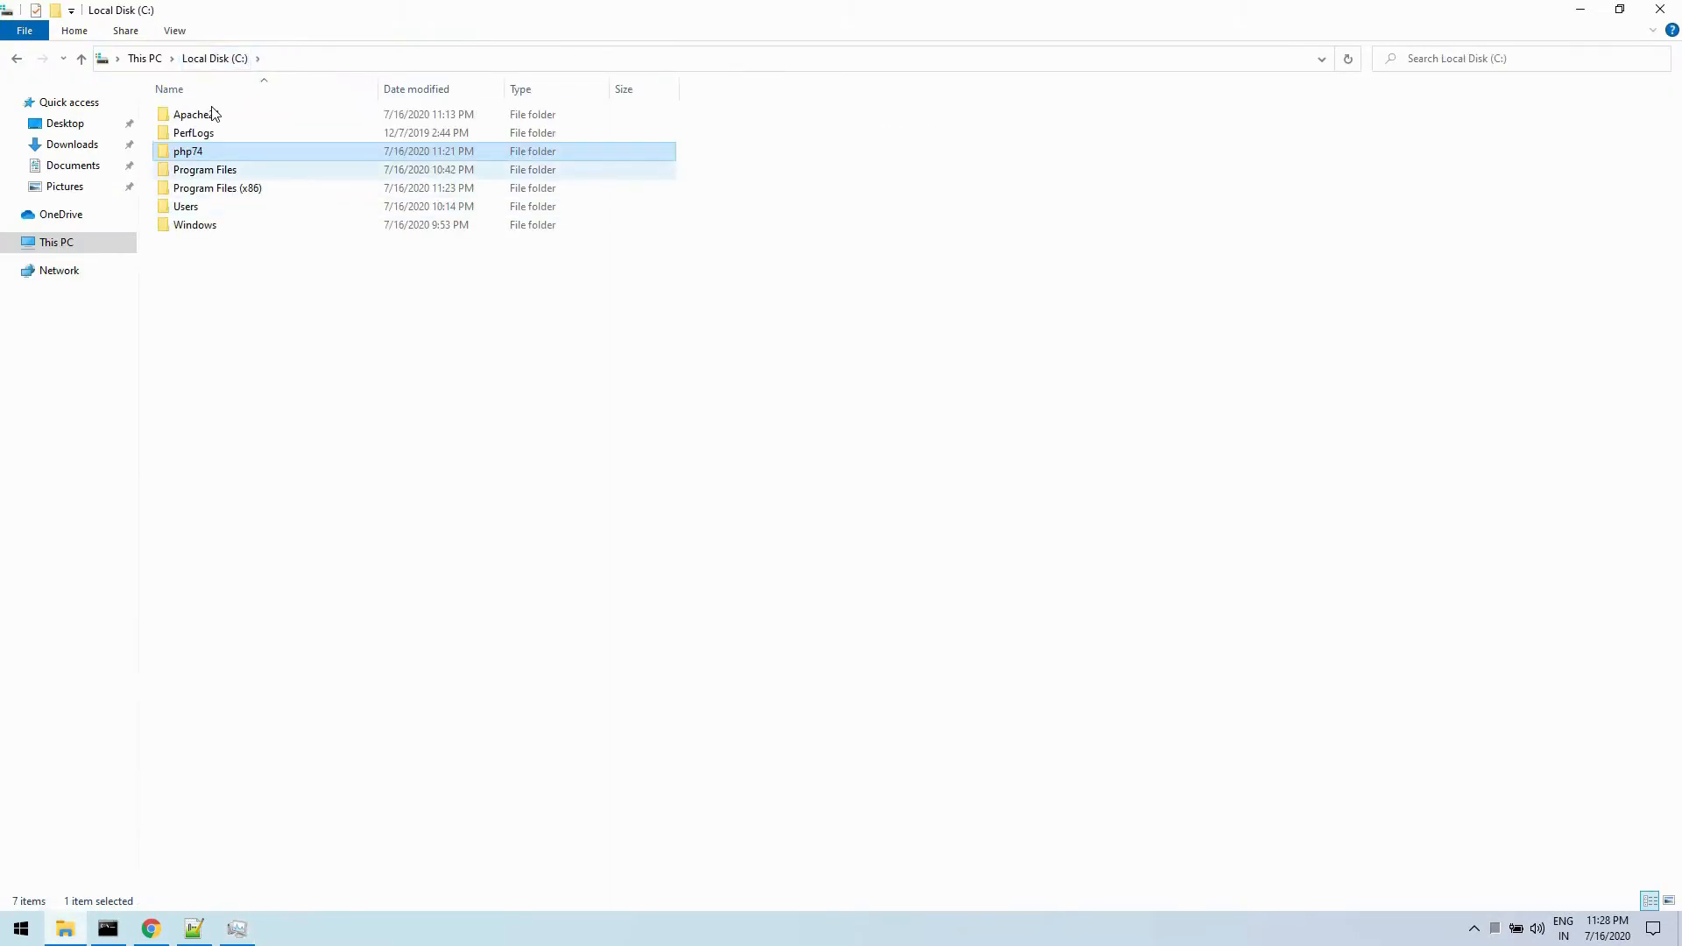
double_click(208, 114)
left_click(233, 188)
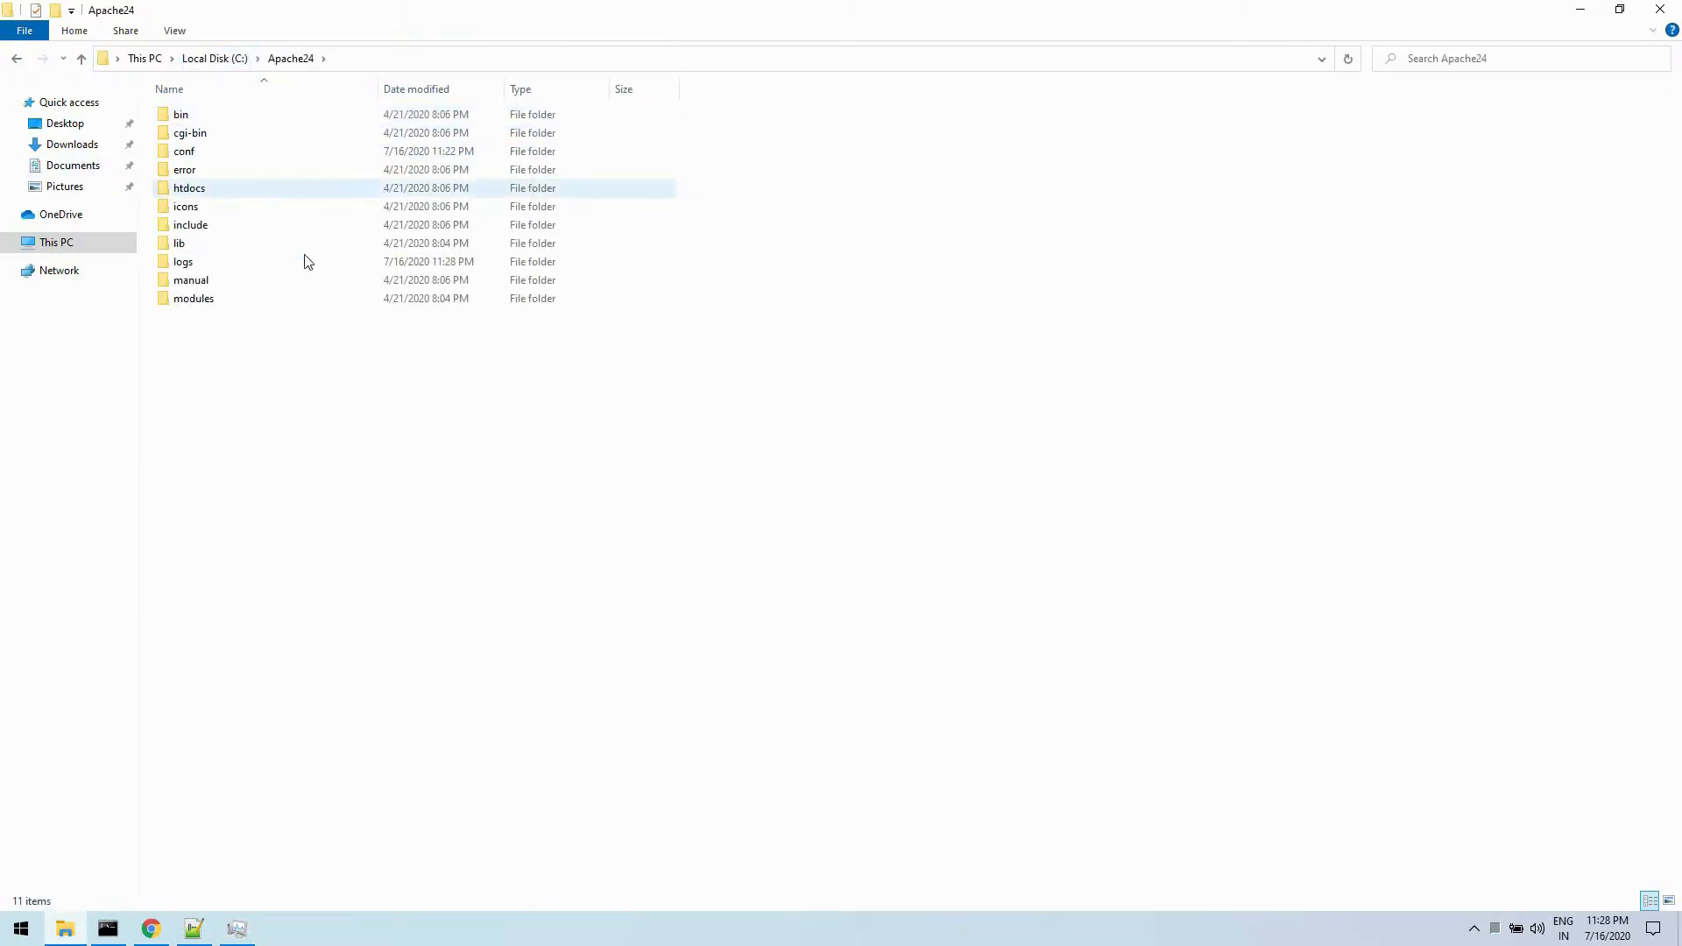
key("Return")
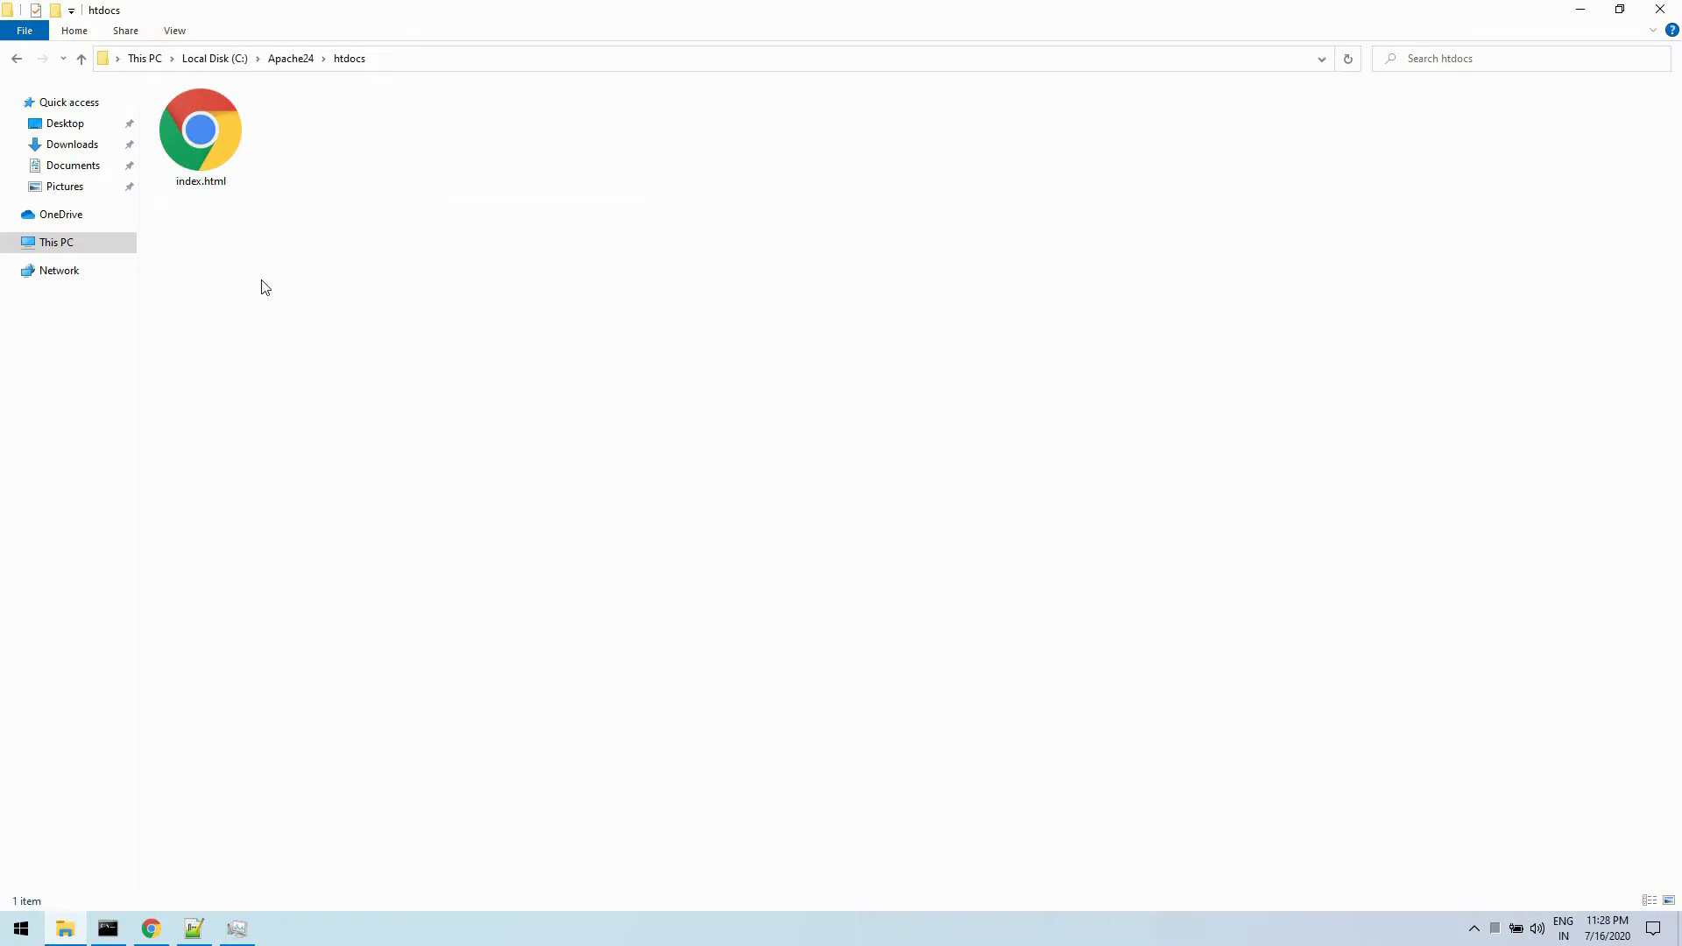
- Rename index.html in the htdocs folder as index.php, accepting the file extension change
right_click(217, 137)
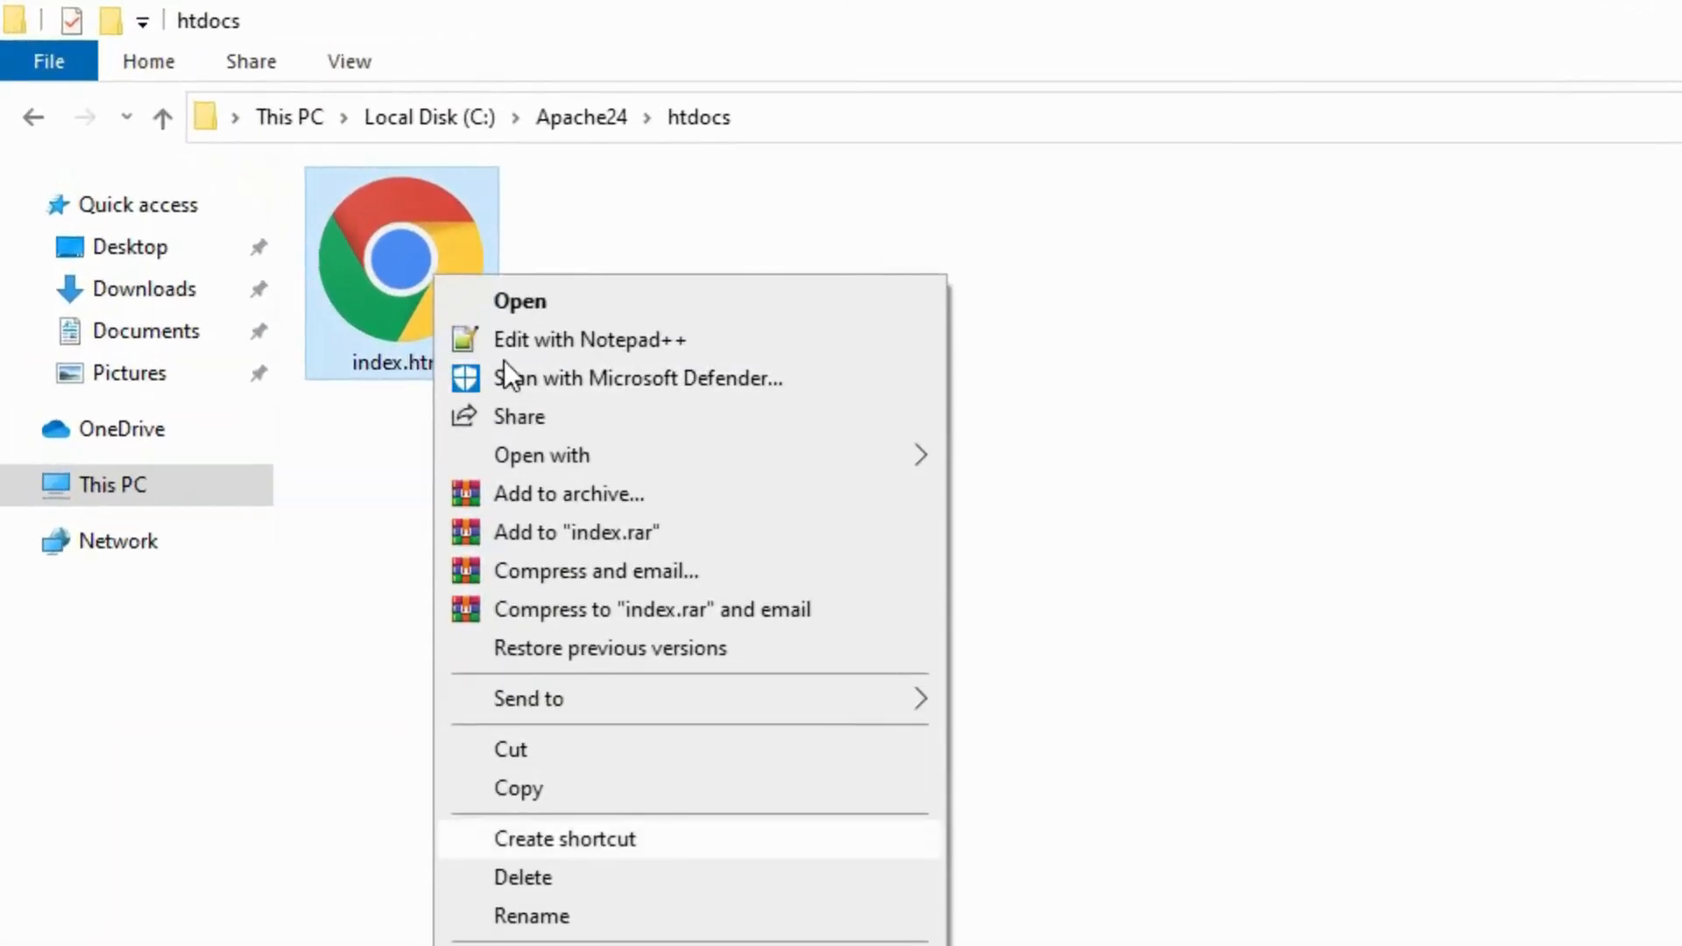
left_click(531, 916)
left_click_drag(457, 361, 409, 362)
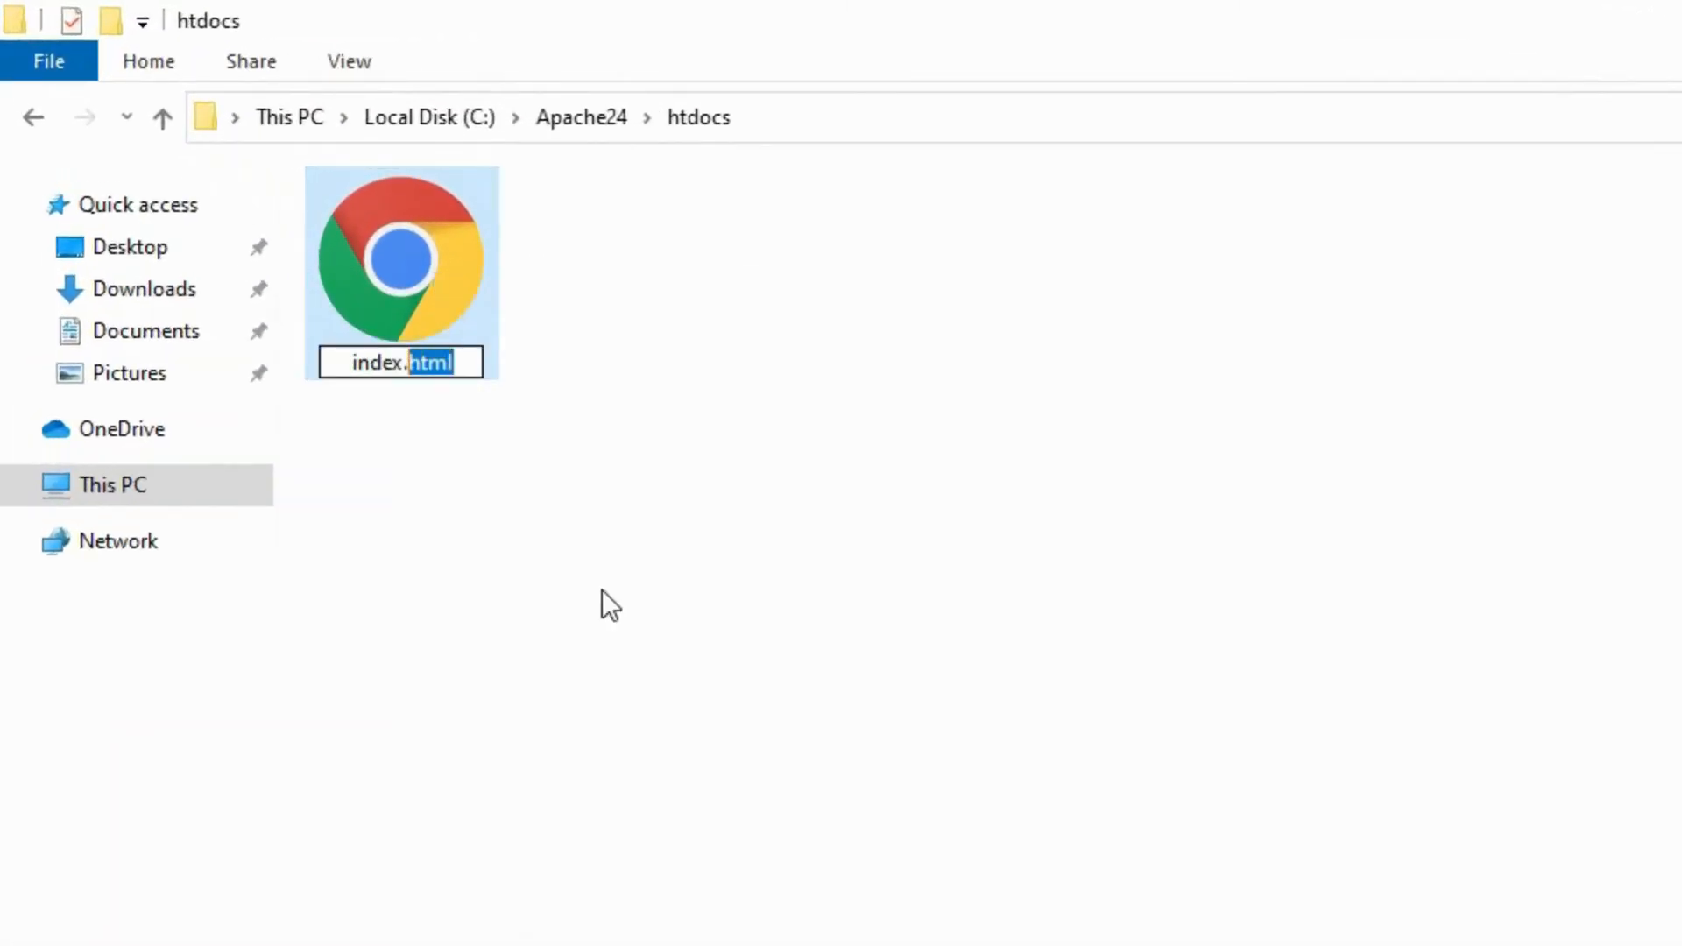
type("php")
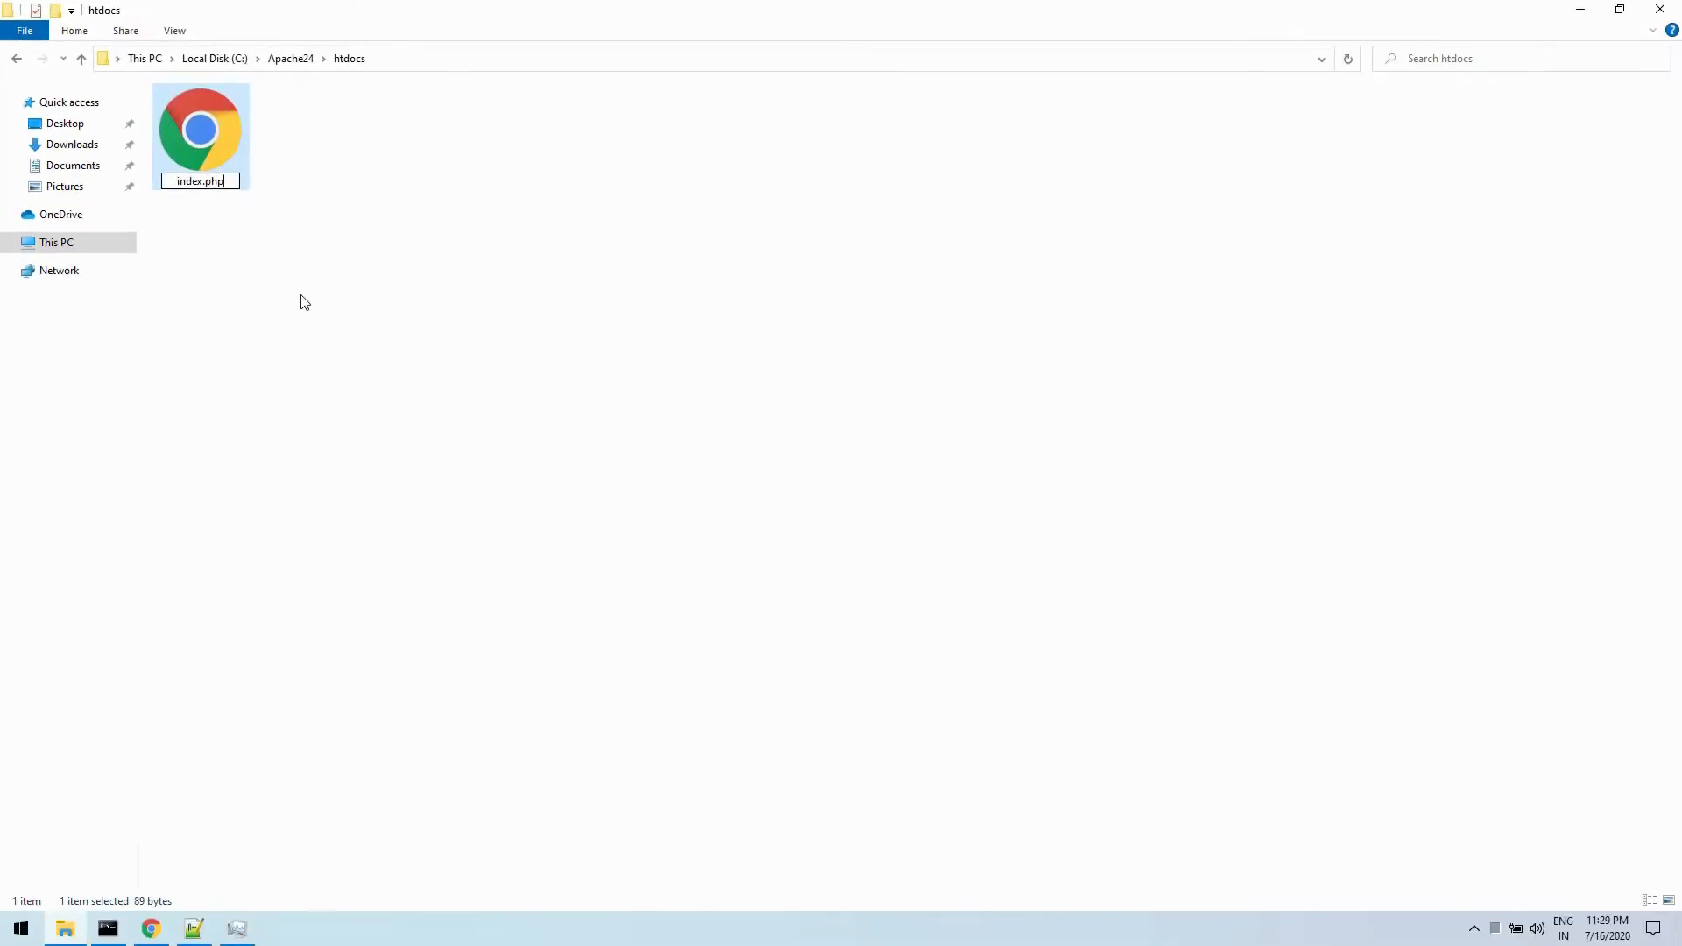
key("Return")
key("Return")
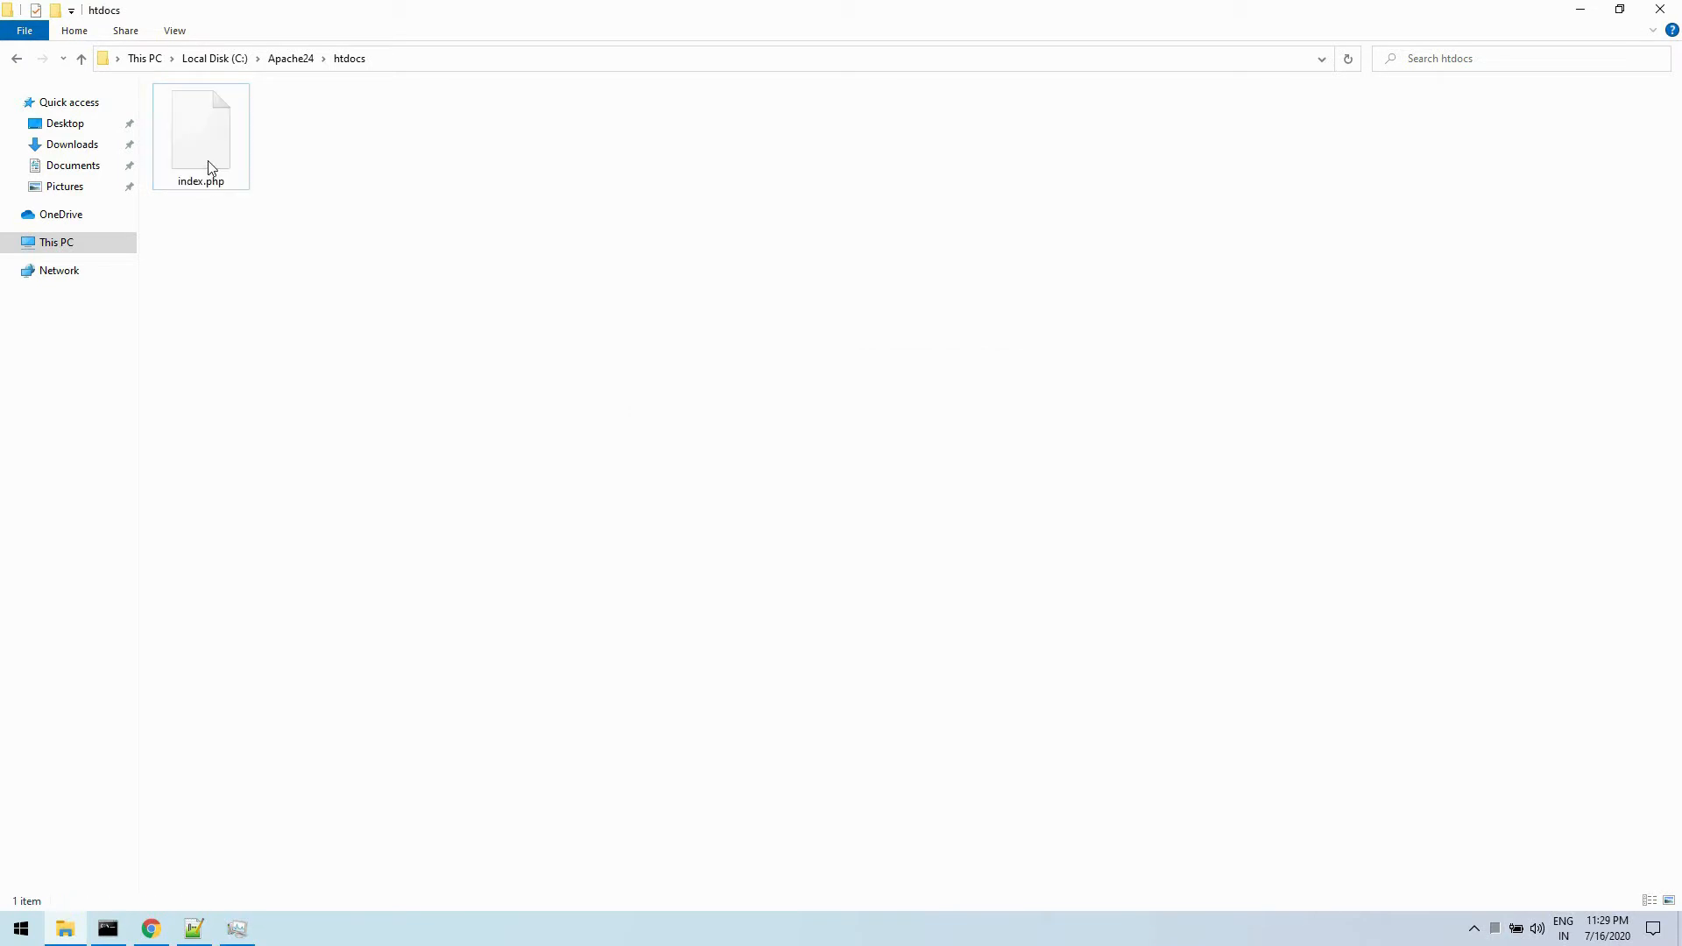
- Open index.php in Notepad++ and delete all of its existing HTML content
right_click(208, 161)
left_click(309, 195)
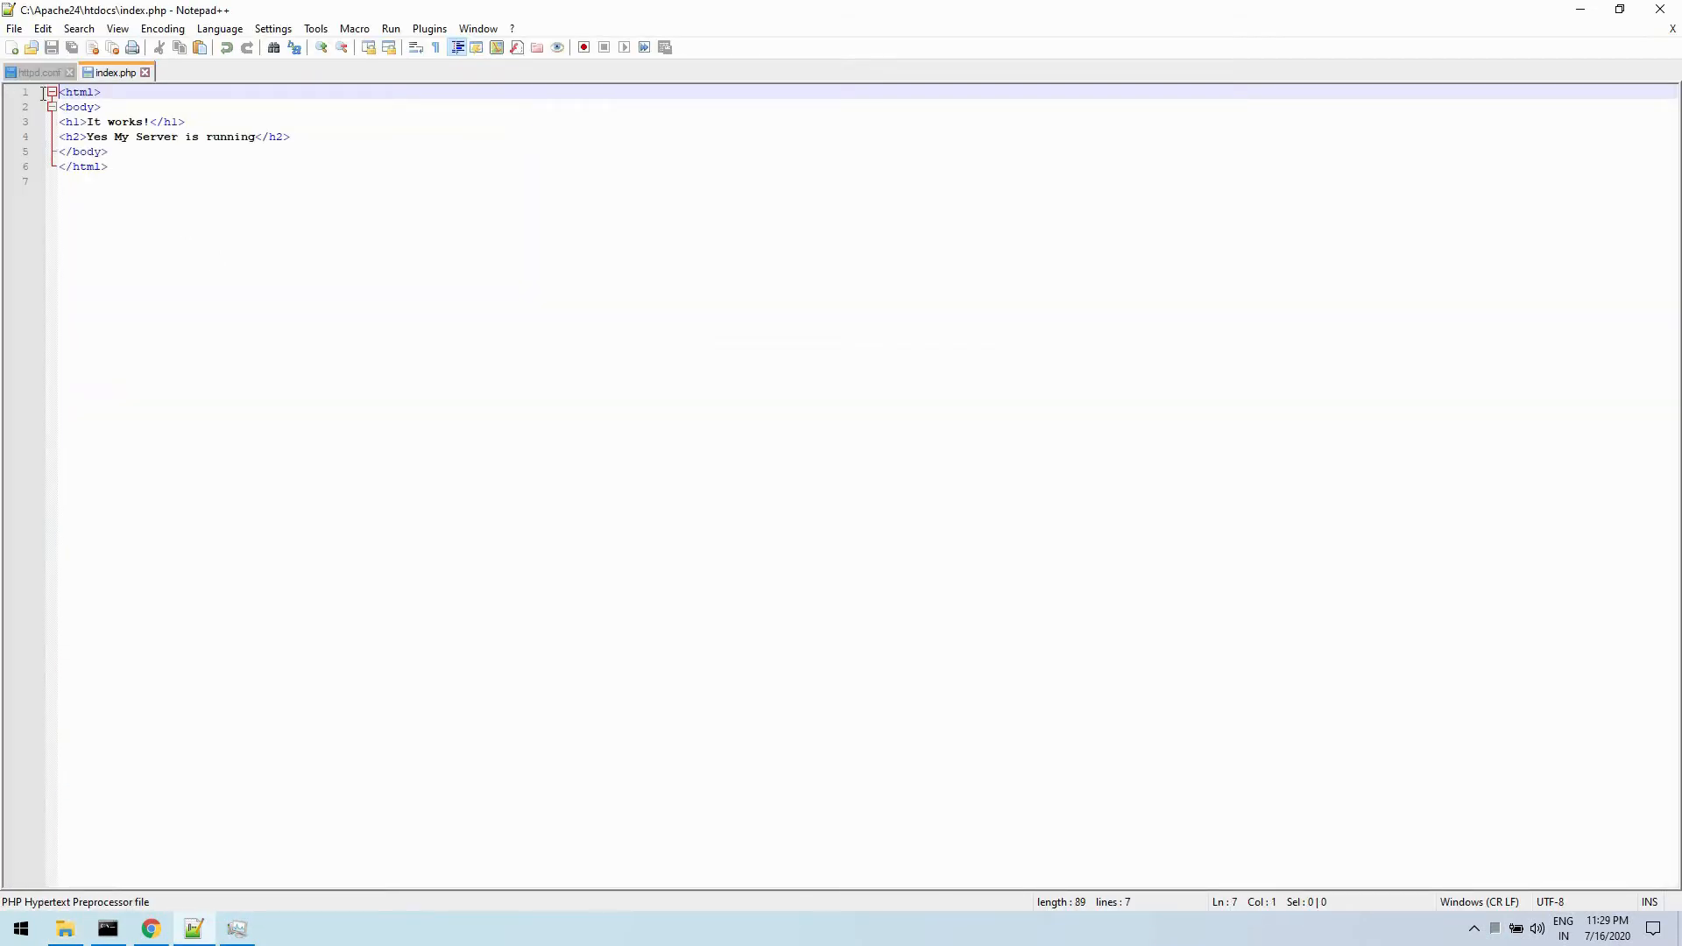
key("ctrl+a")
key("BackSpace")
- Write a PHP script in index.php that opens with <?php, echoes "My PHP Page" and calls phpinfo();, and save the file
type("<?php")
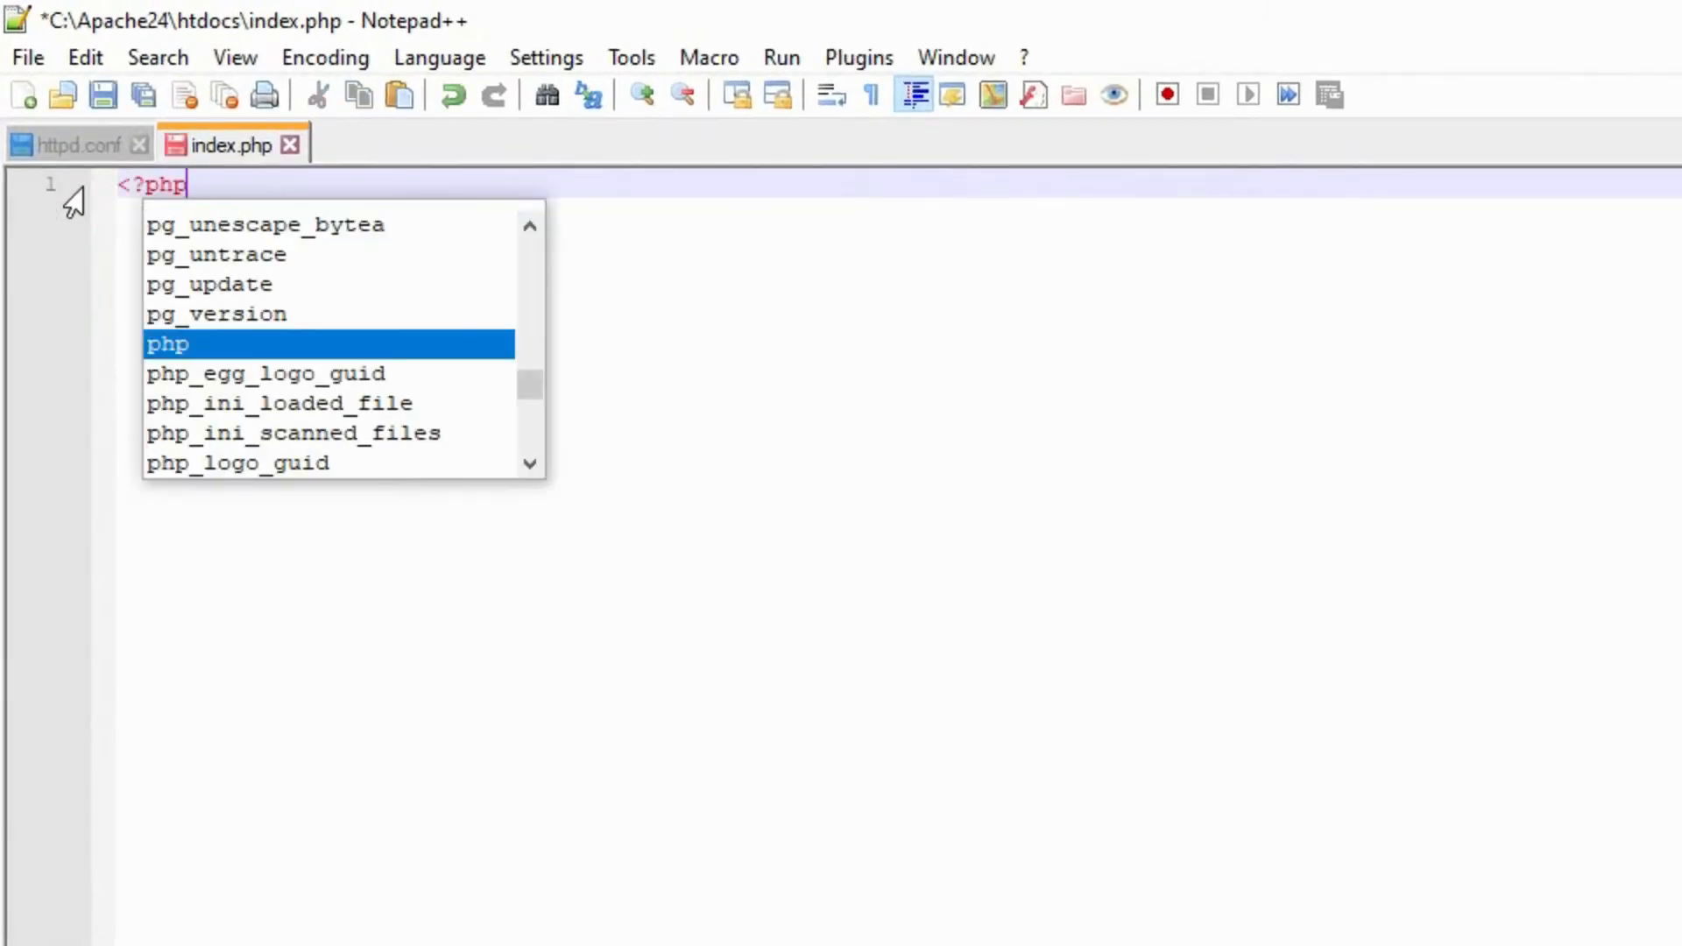
key("Return")
type("echo ")
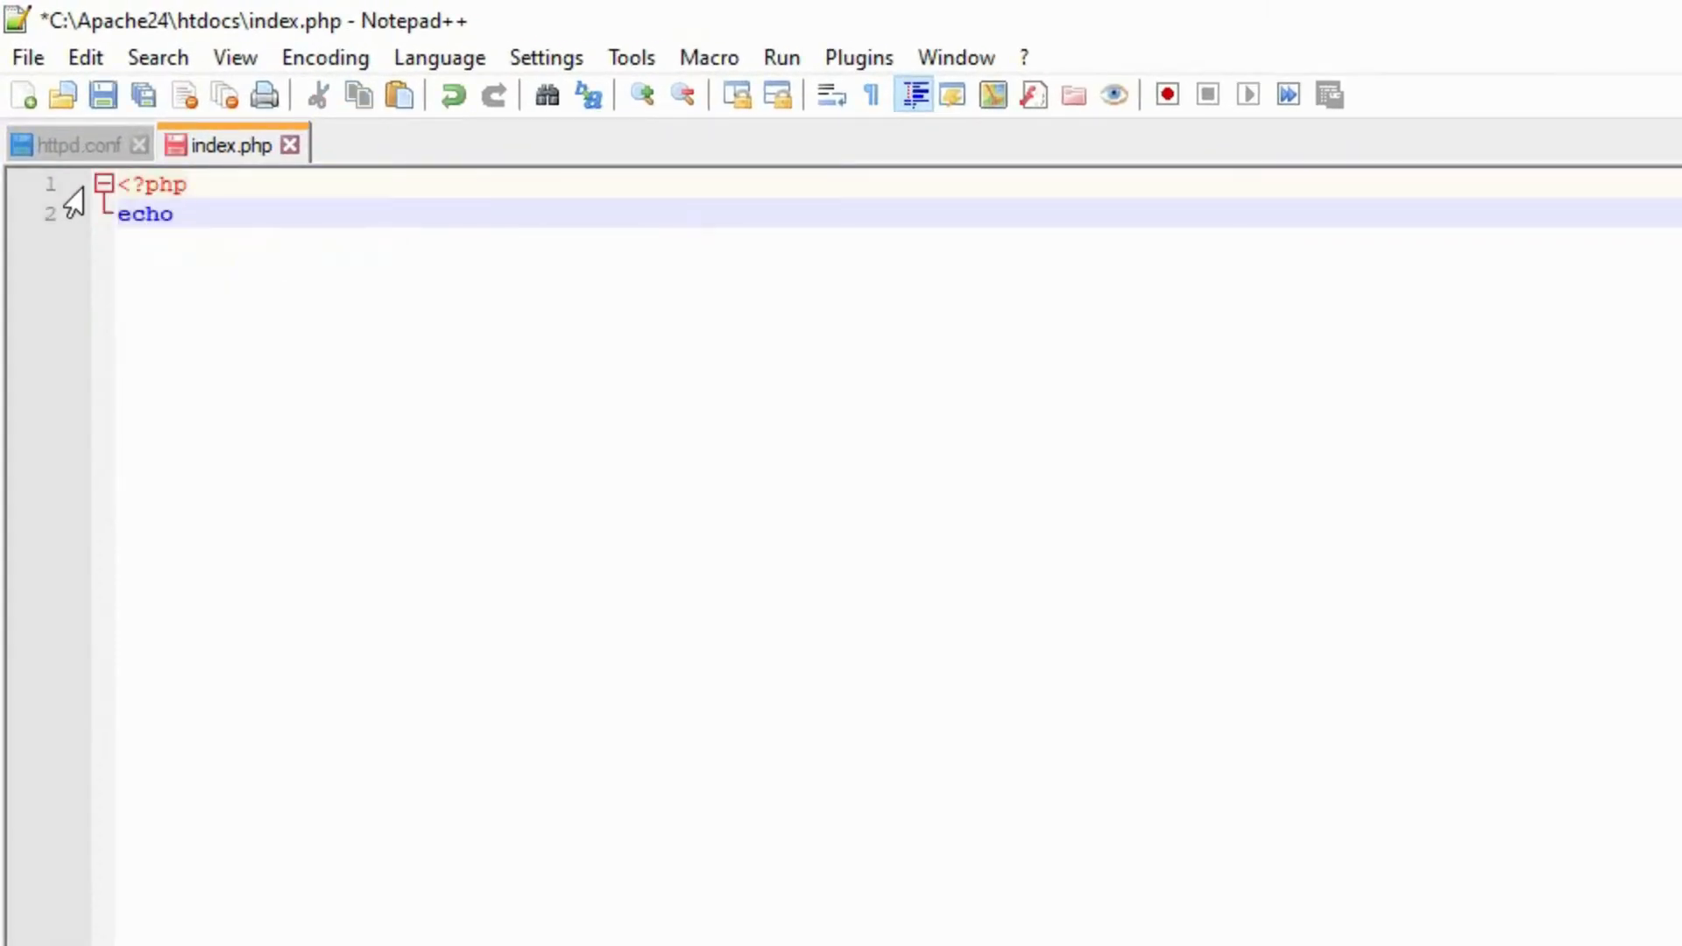
type("\"My PHP Page\";")
key("Return")
key("Return")
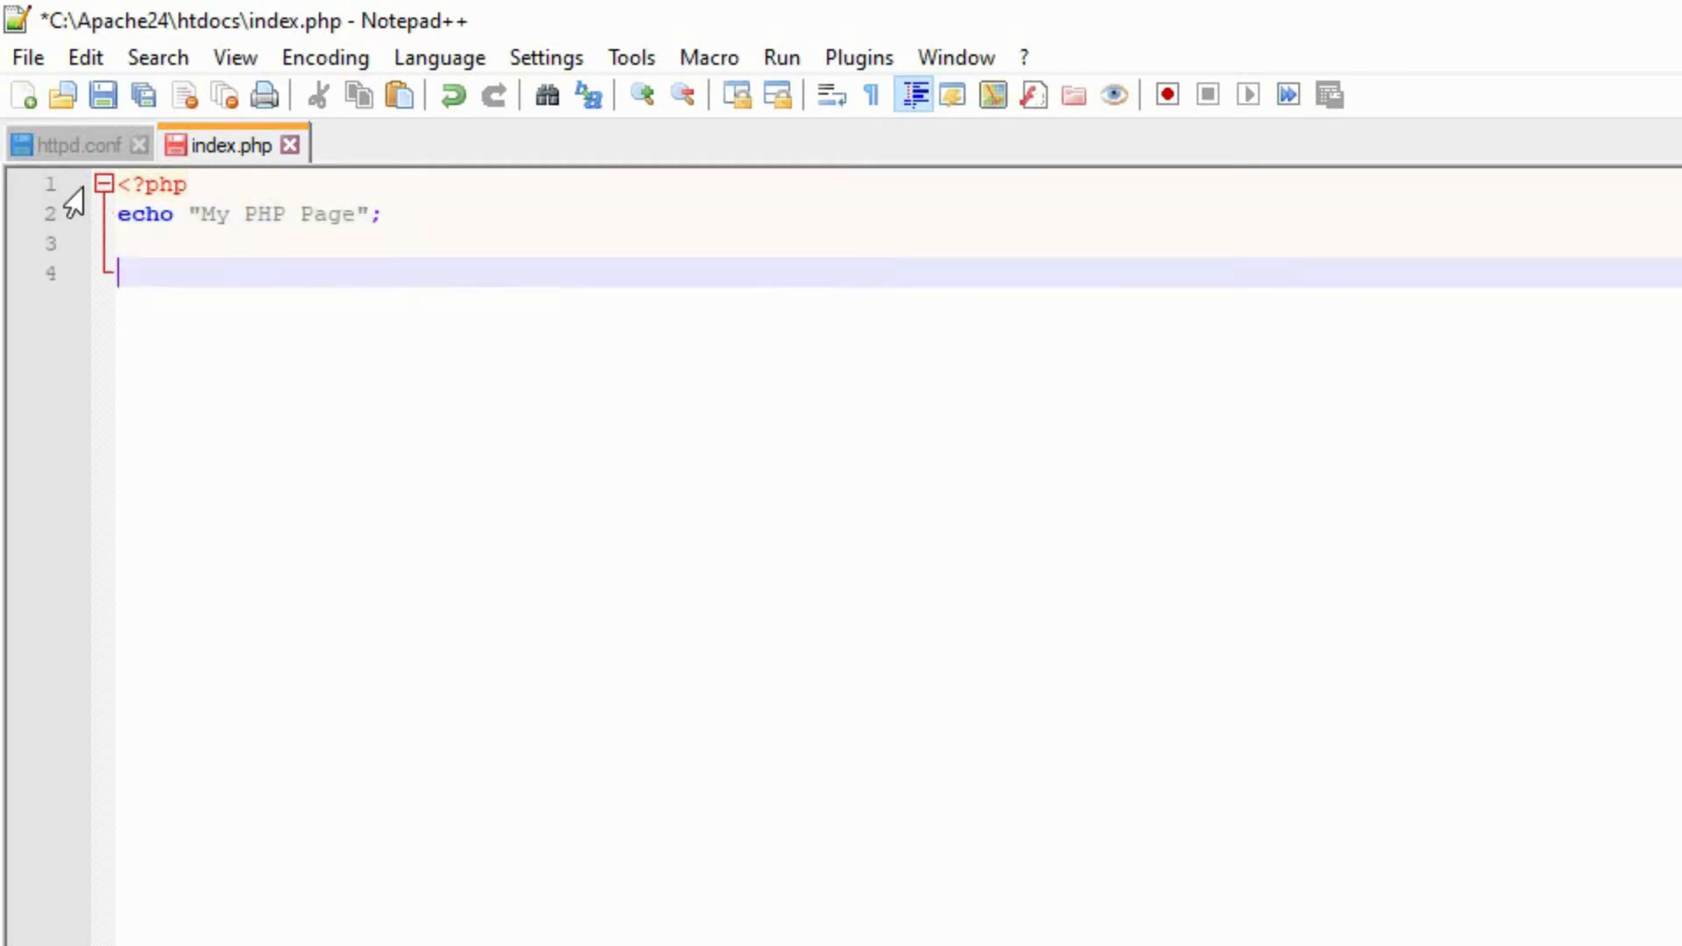
type("phpinfo();")
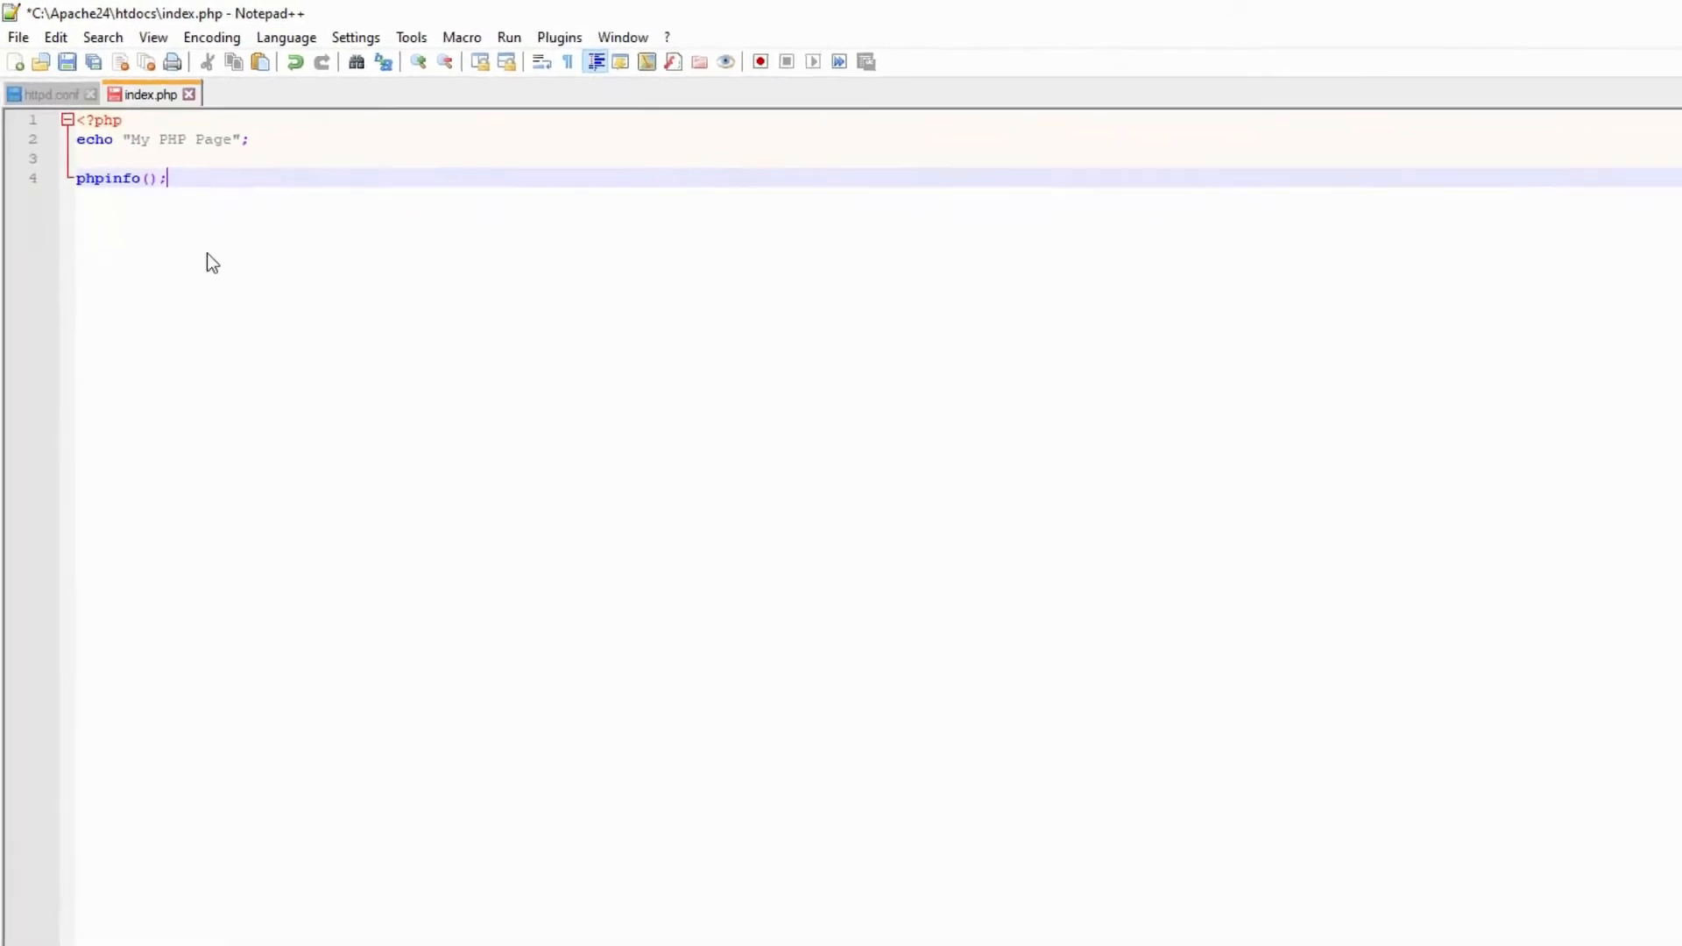
key("ctrl+s")
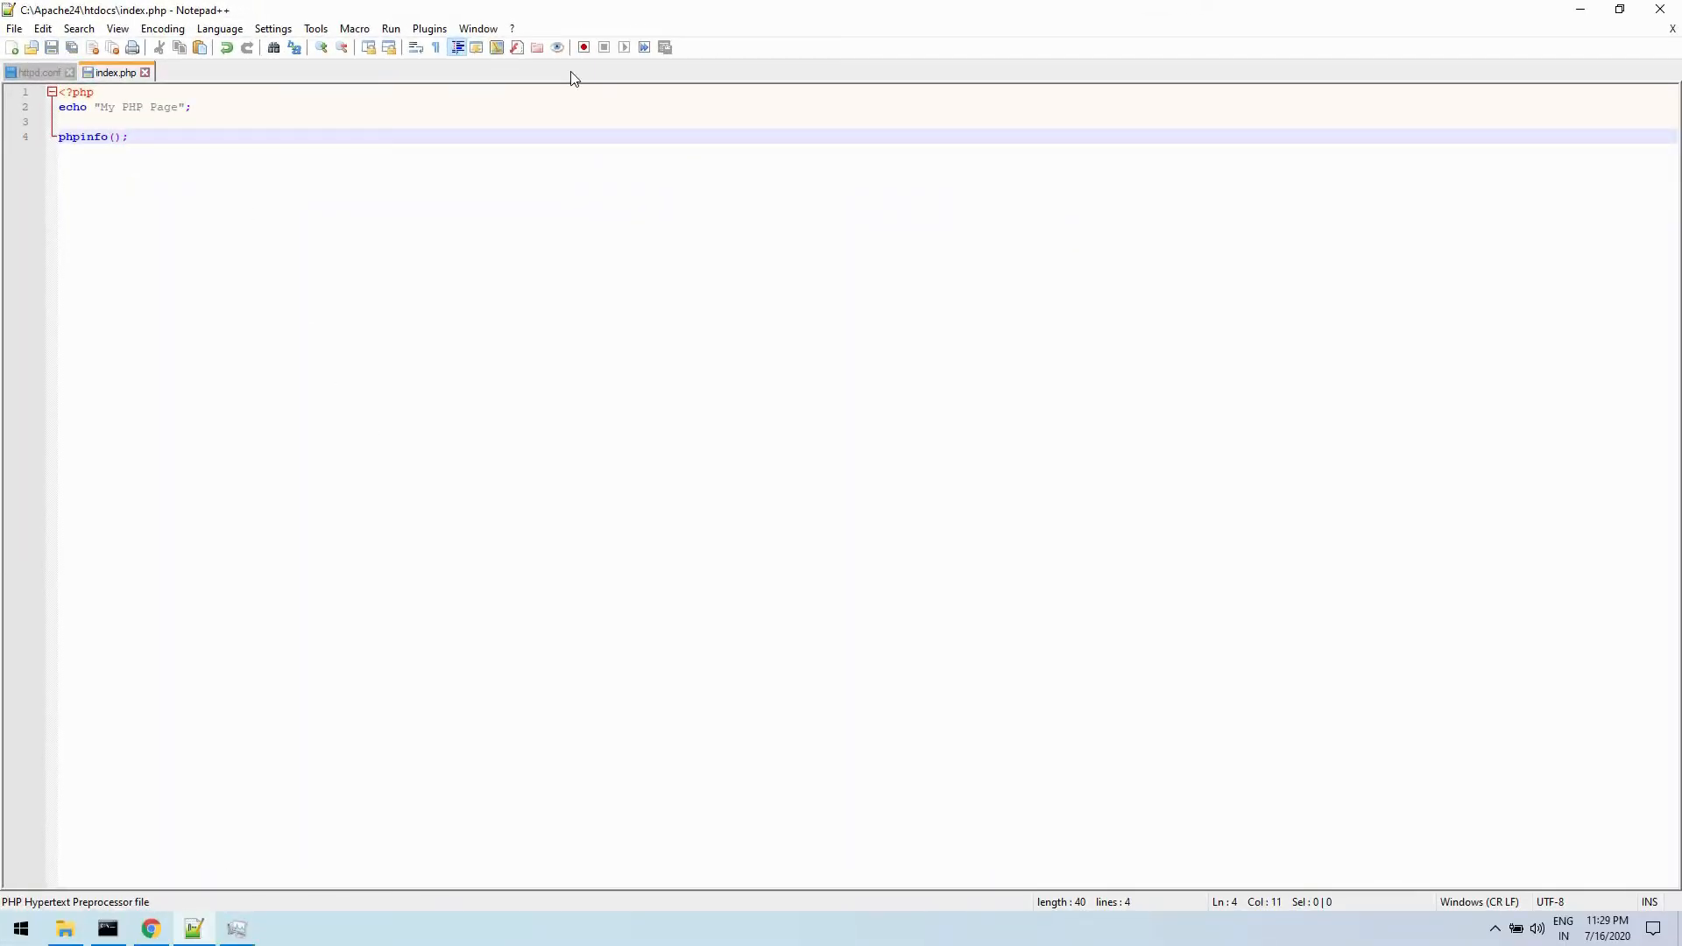
- Load localhost in a new Chrome tab, reload the page, and enlarge it to 150% to check the PHP information
key("alt+Tab")
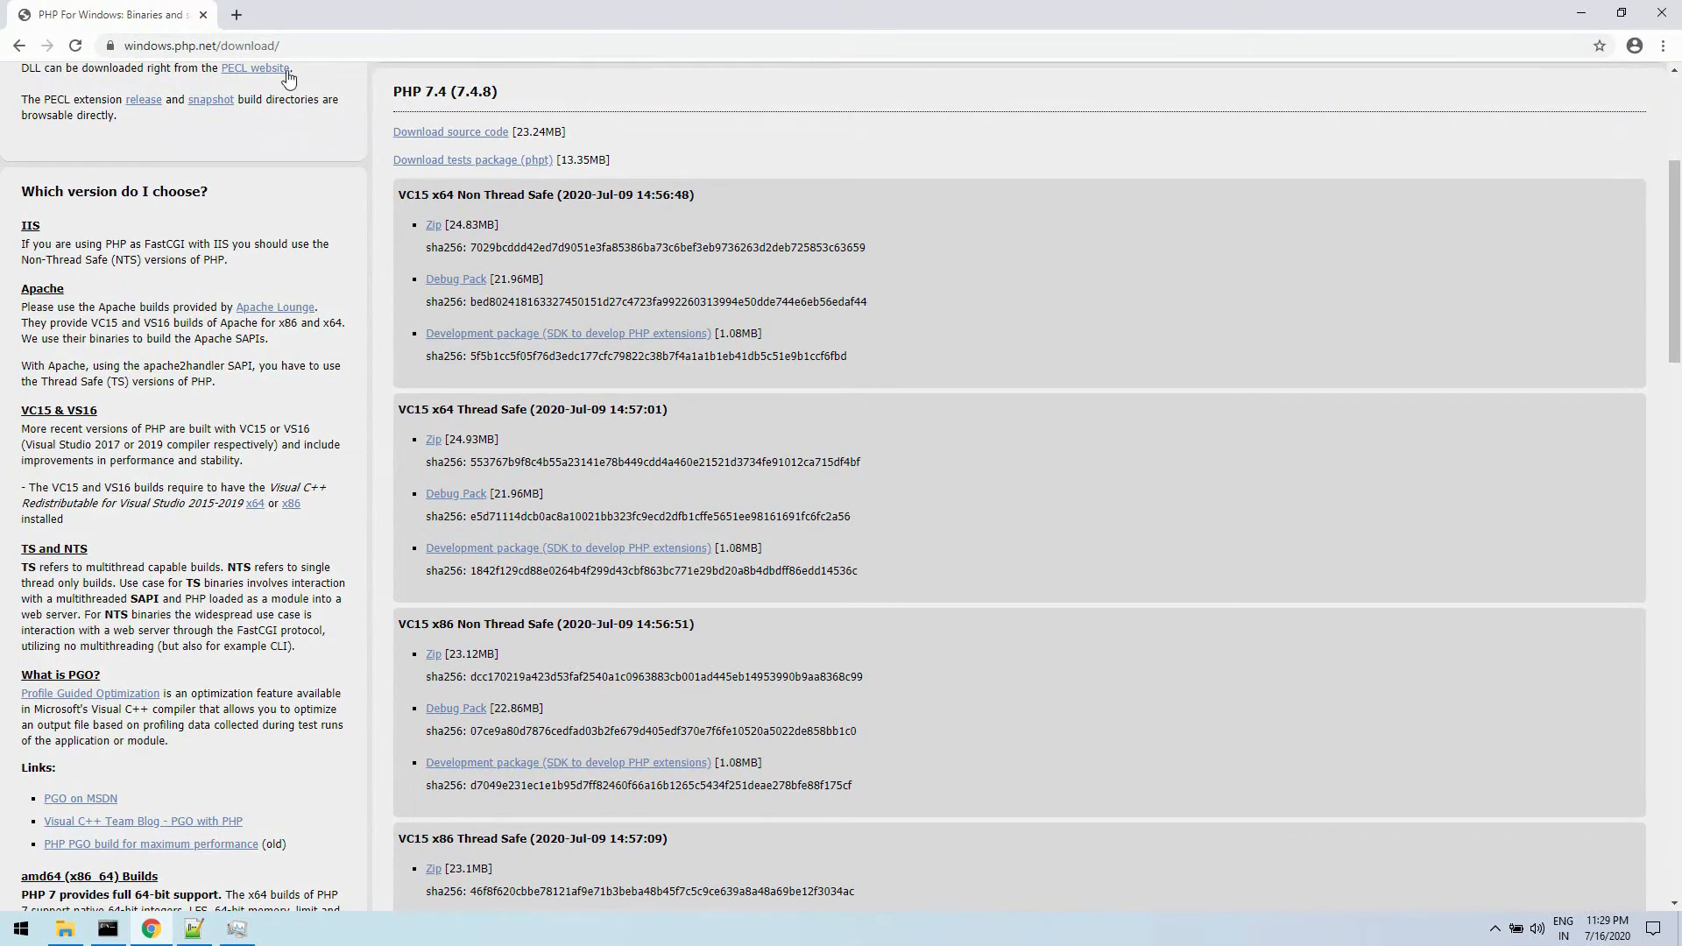
left_click(236, 18)
type("localhost")
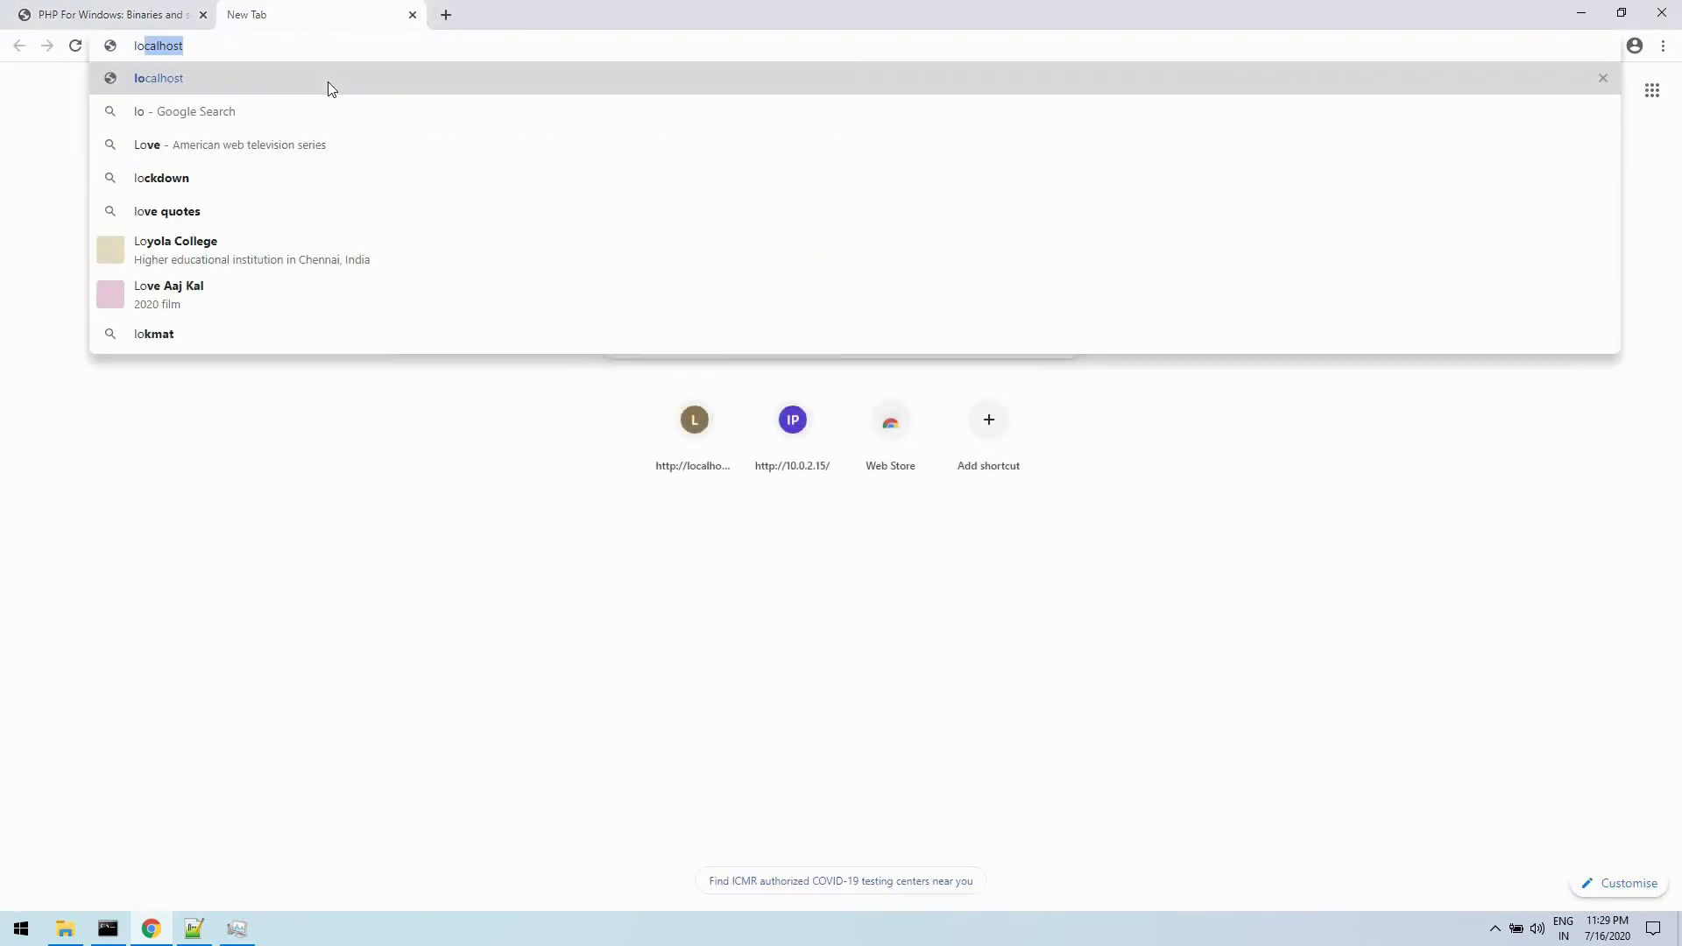
key("Return")
right_click(224, 324)
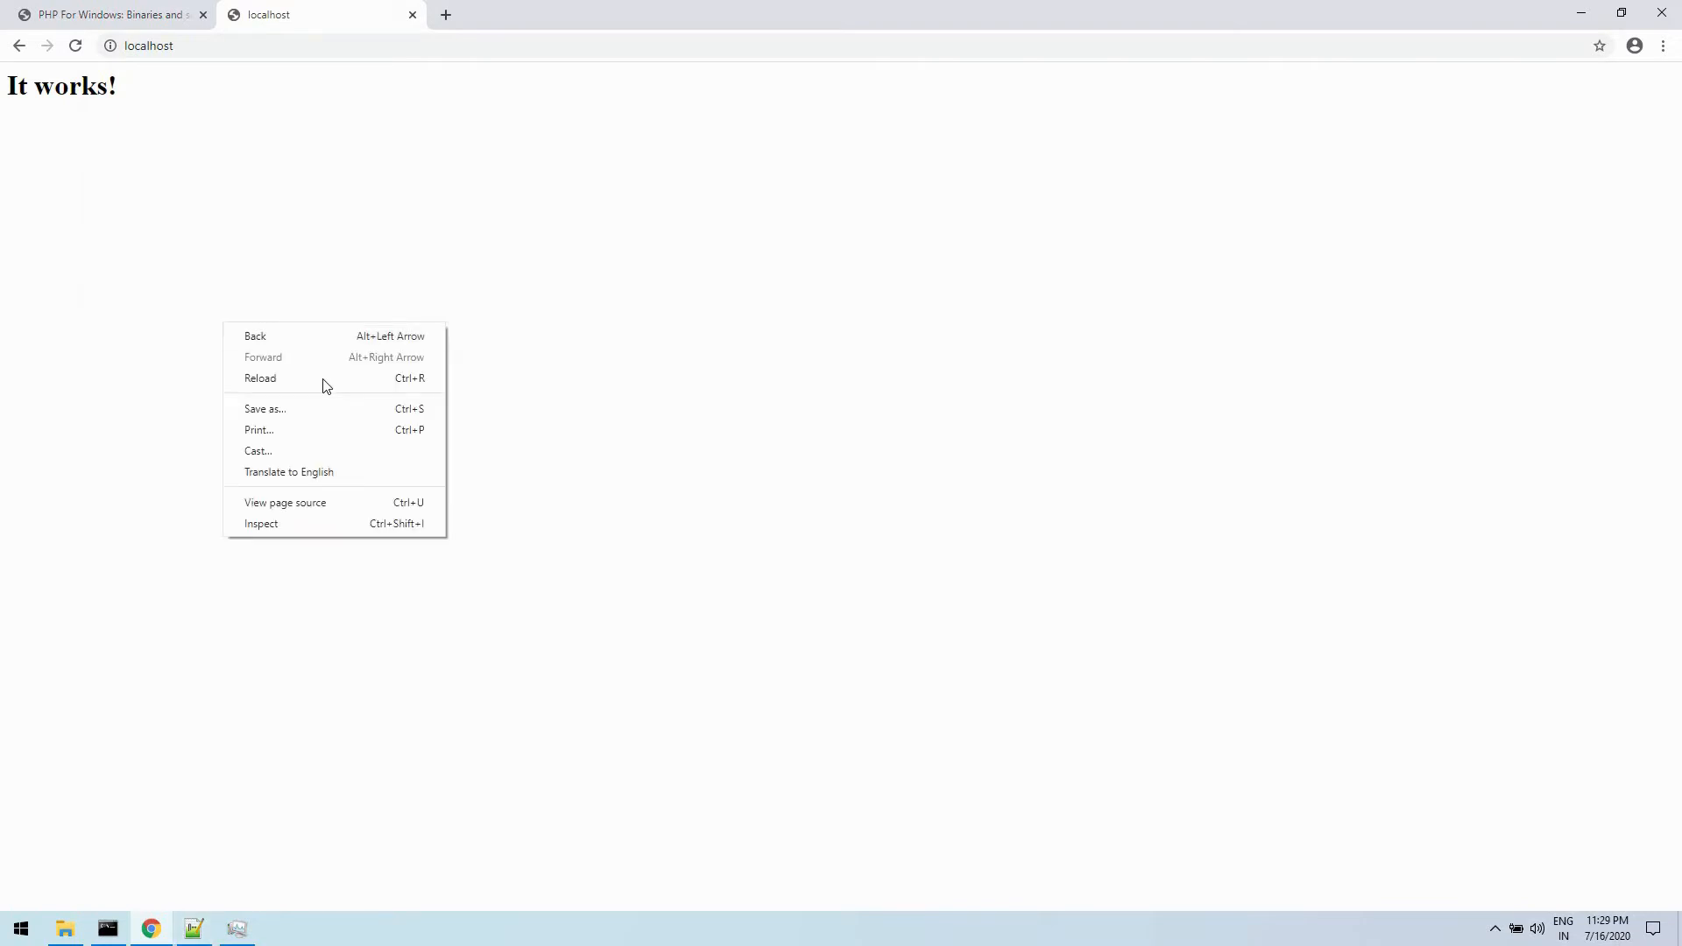
left_click(322, 378)
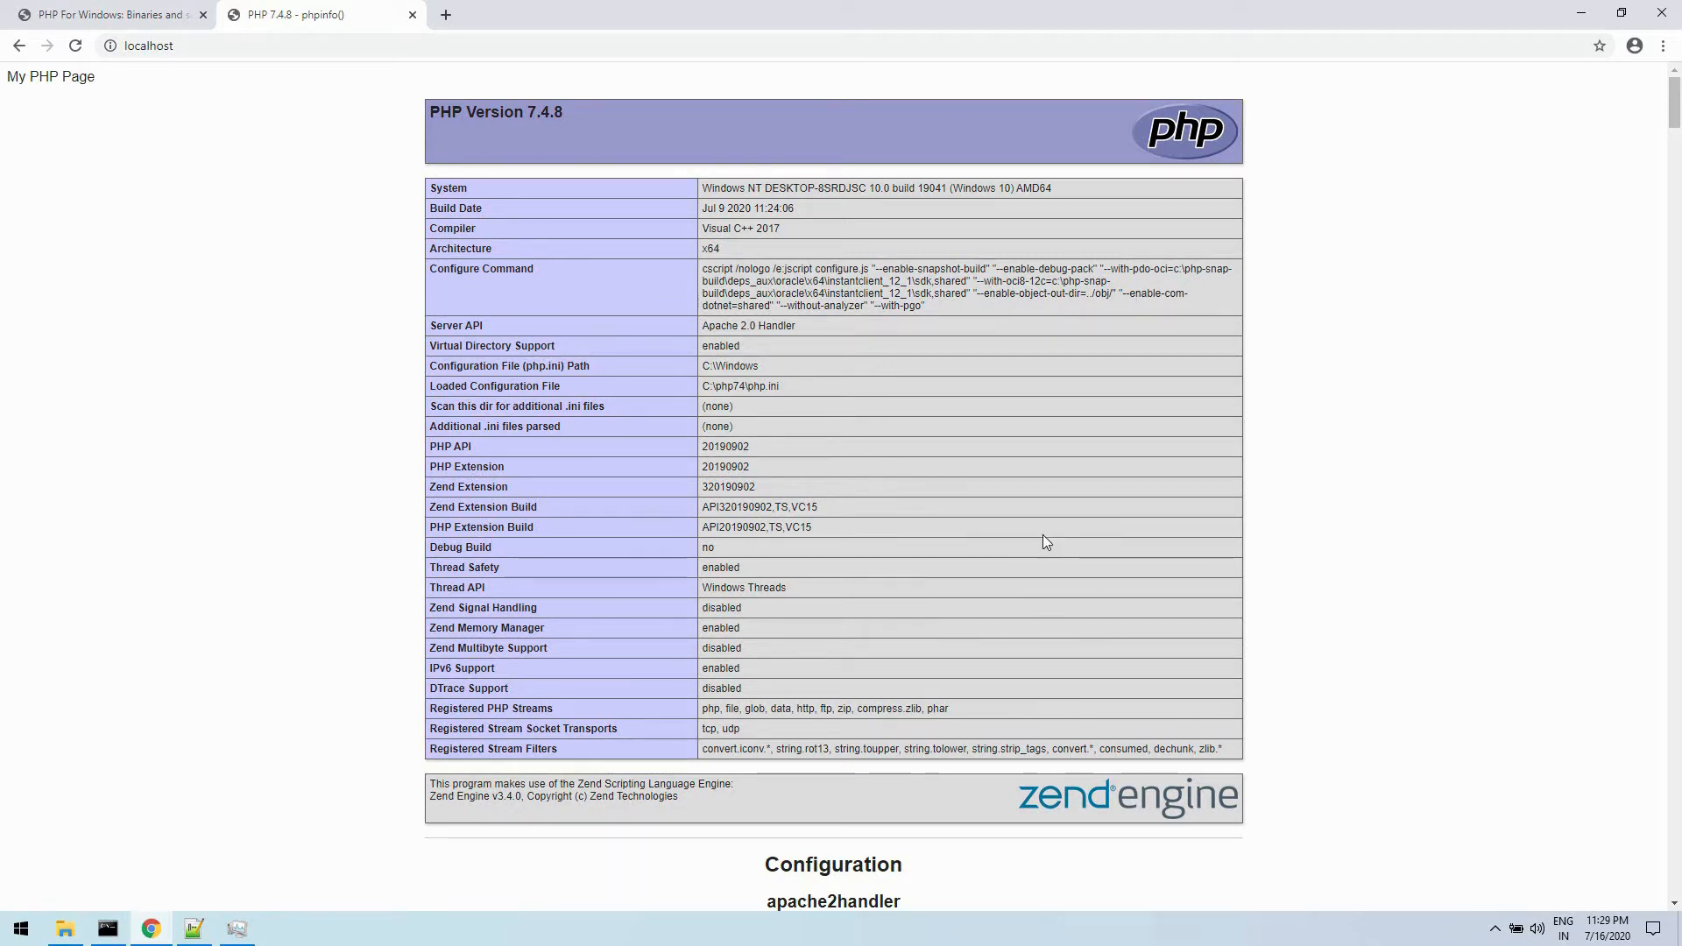
key("ctrl+plus")
key("ctrl+plus")
key("ctrl+plus")
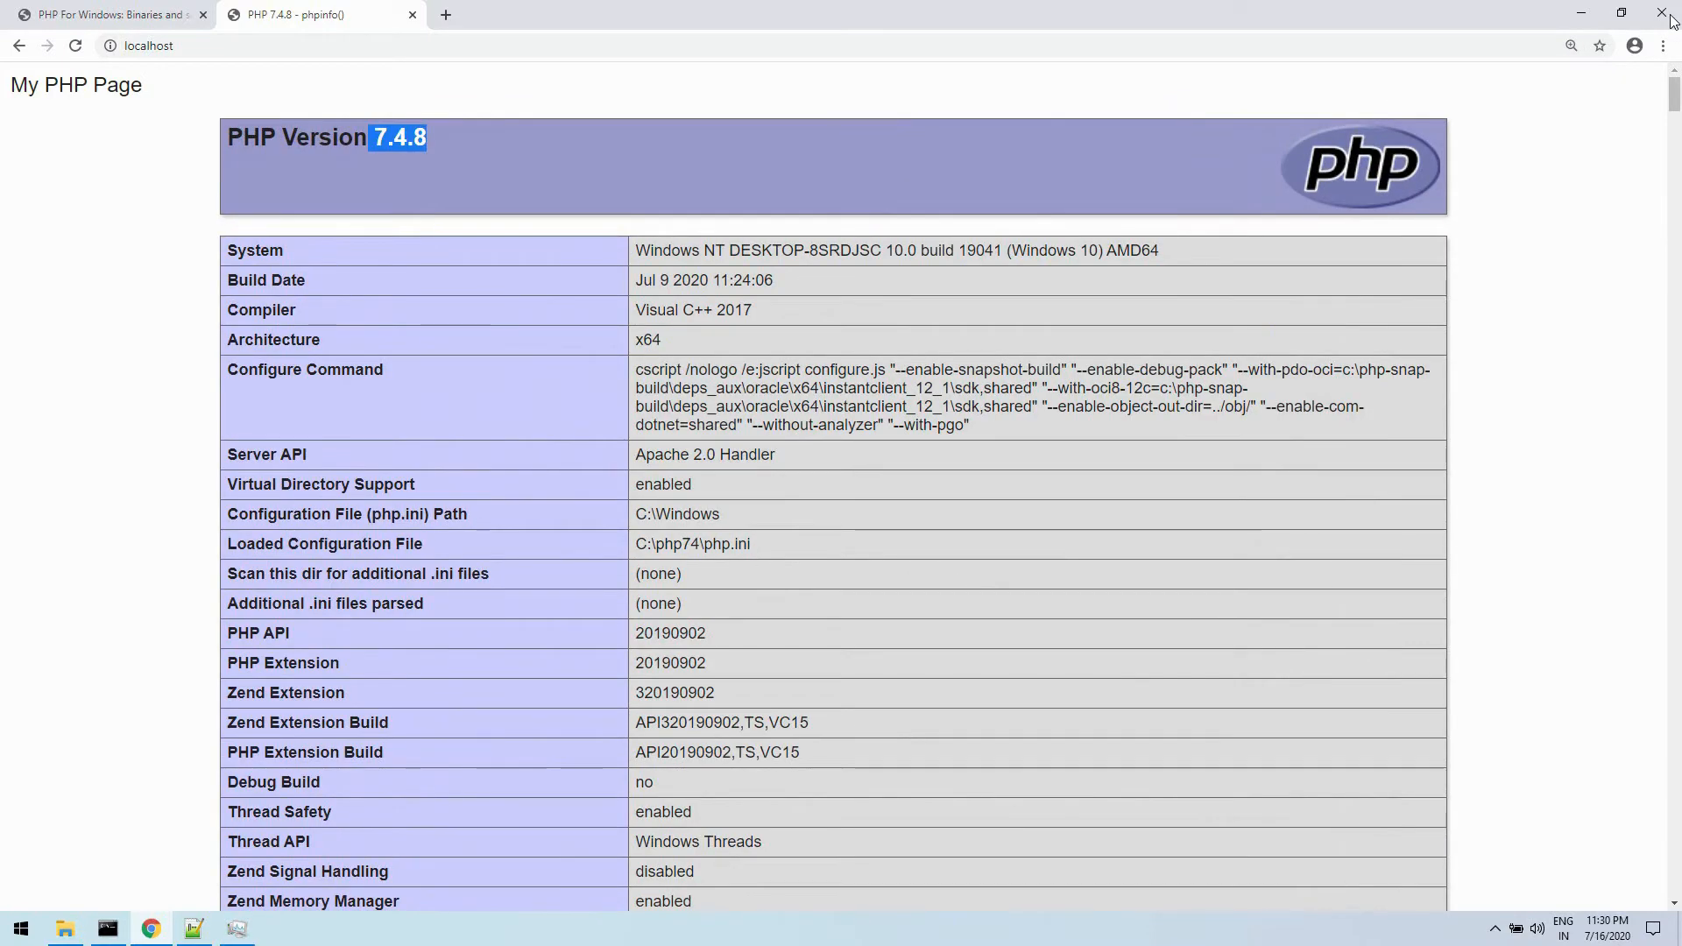
- Close Chrome, Notepad++, Task Manager and the Command Prompt to return to the empty desktop
left_click(1665, 14)
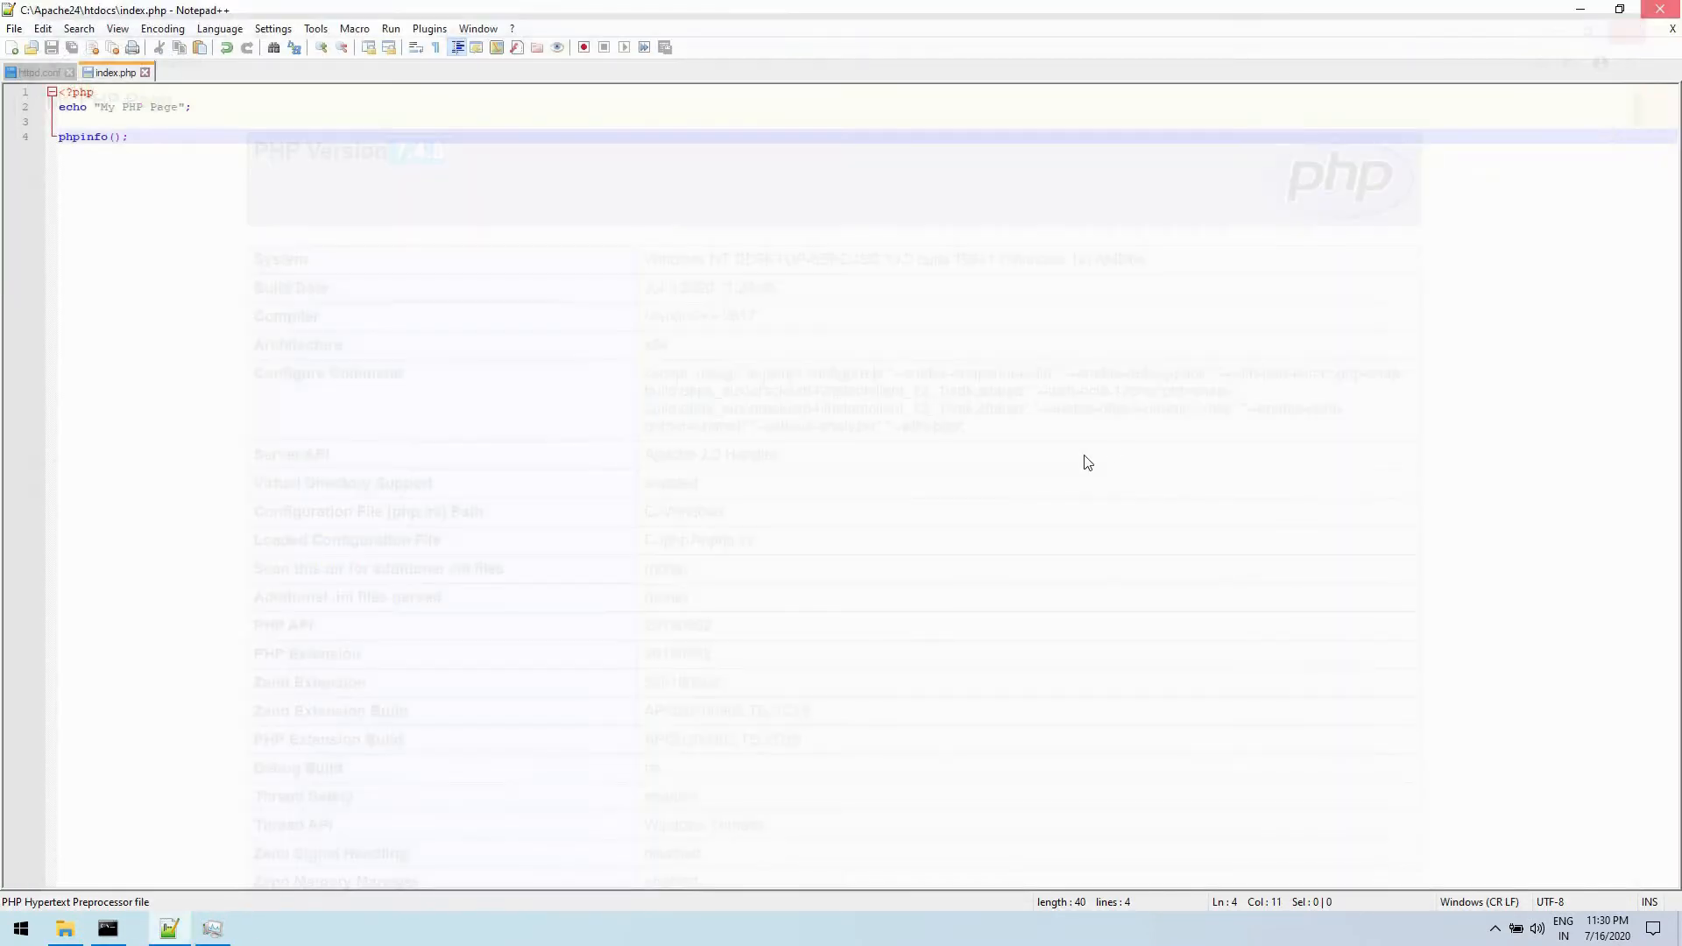
left_click(1654, 8)
key("alt+F4")
key("alt+F4")
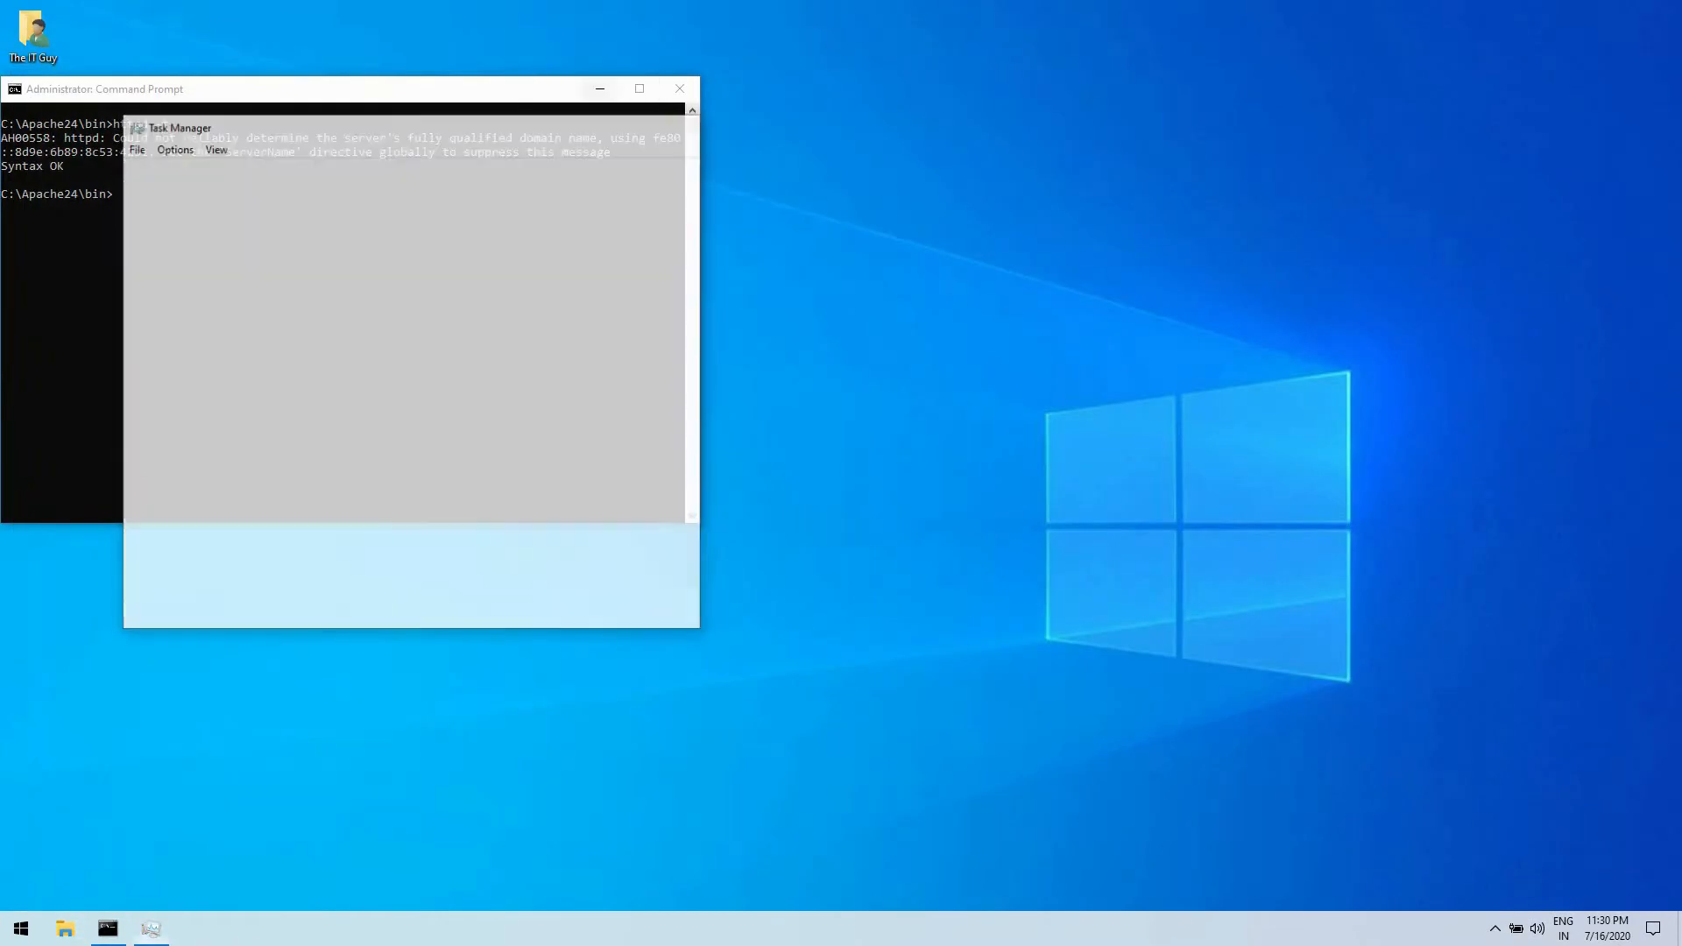
left_click_drag(520, 93, 819, 183)
left_click(976, 177)
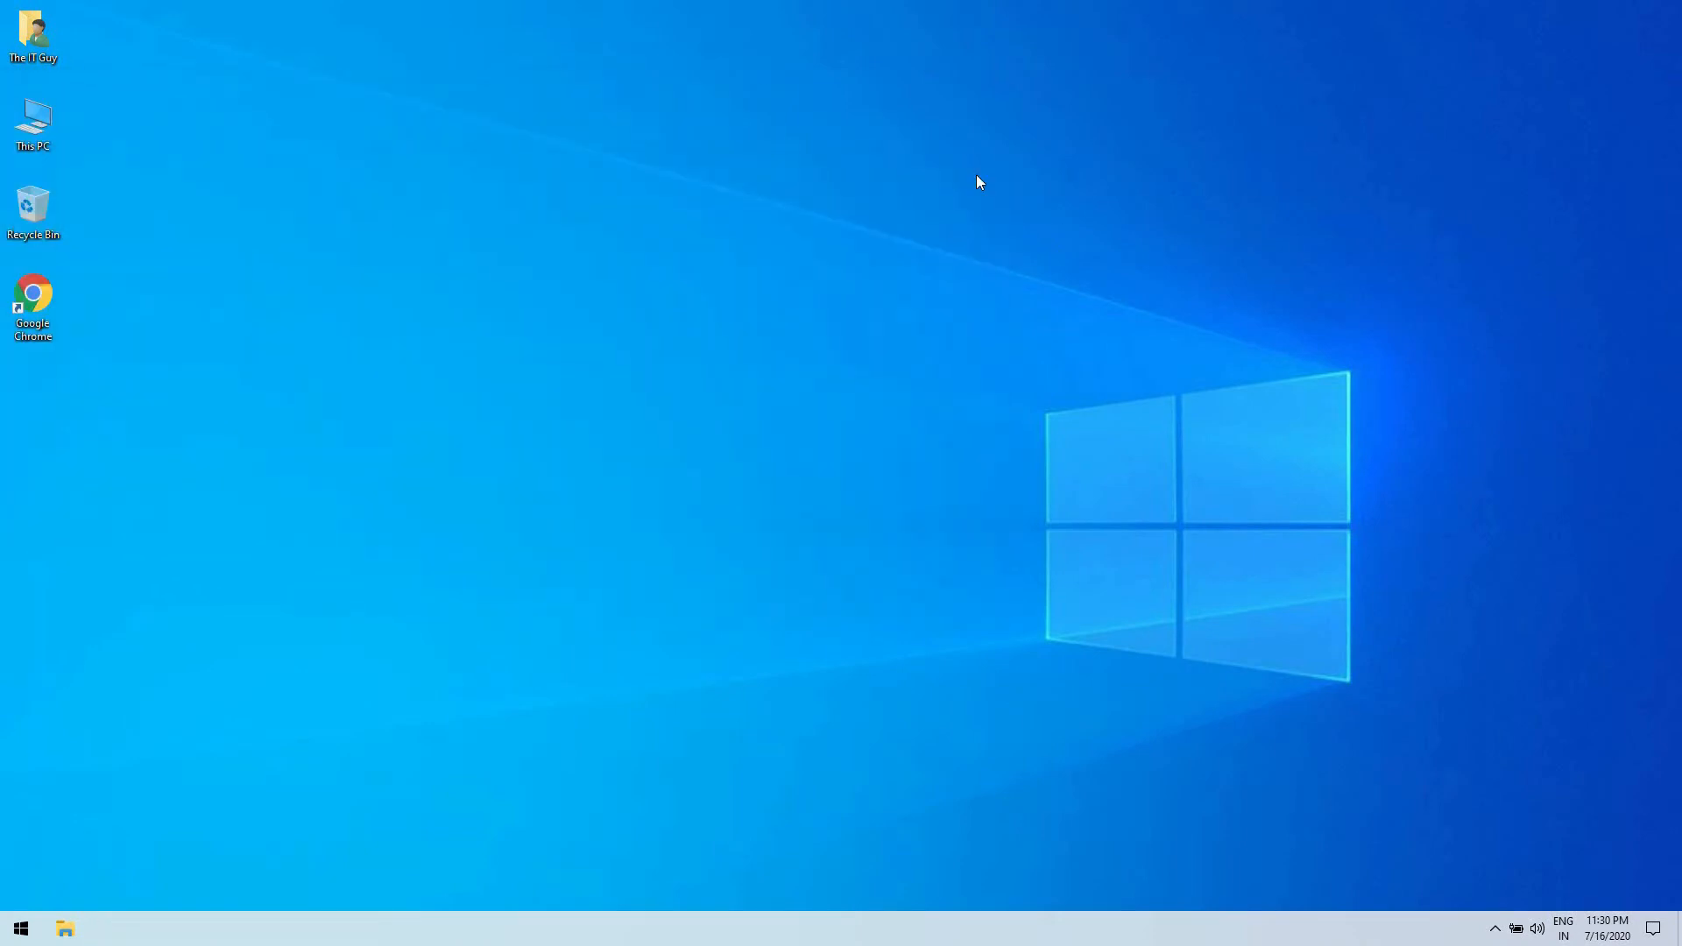
- Open Chrome, search for "mysql community server", and open the Download MySQL Community Server page on dev.mysql.com
double_click(49, 328)
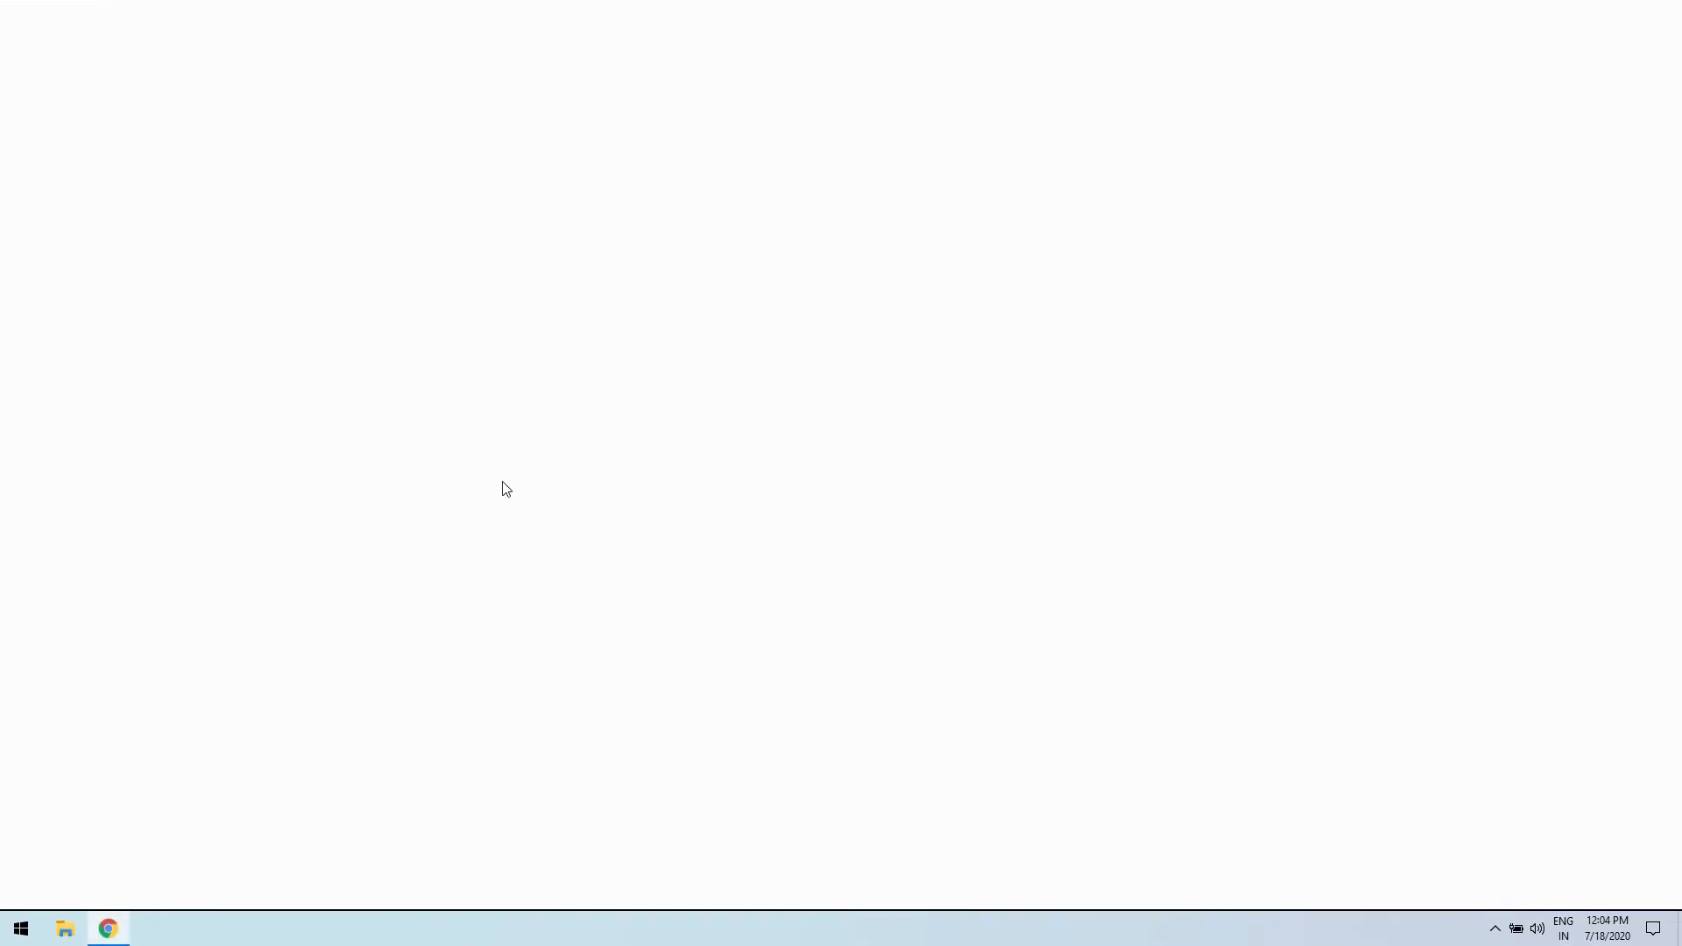
type("mys")
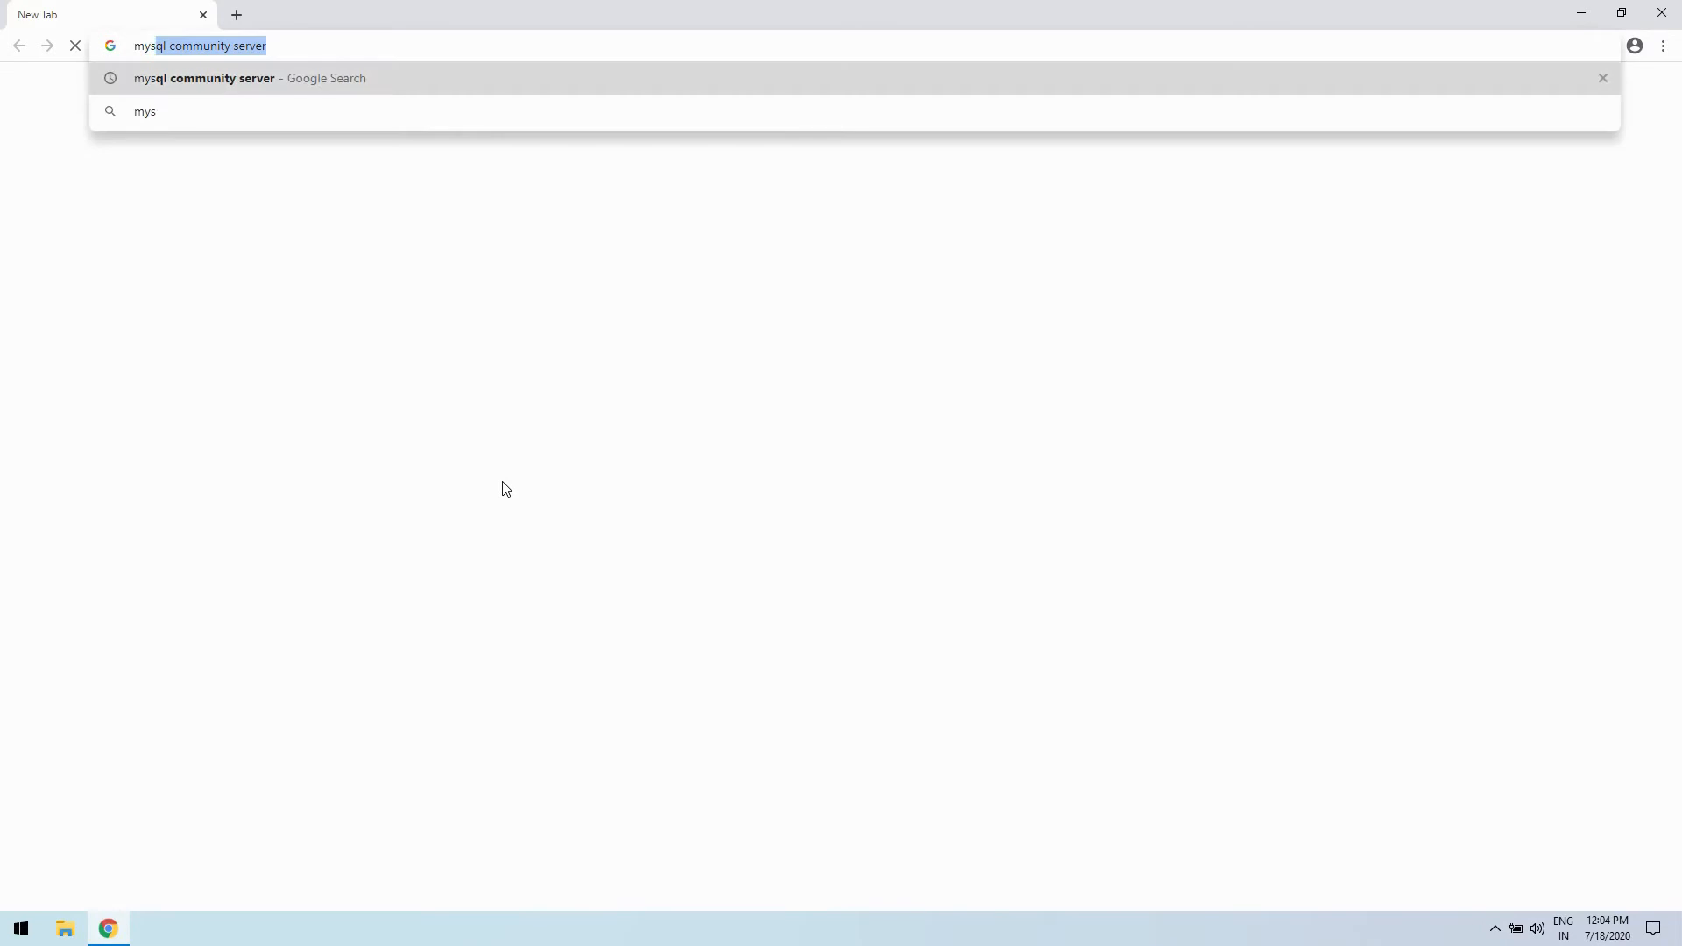
type("ql community server")
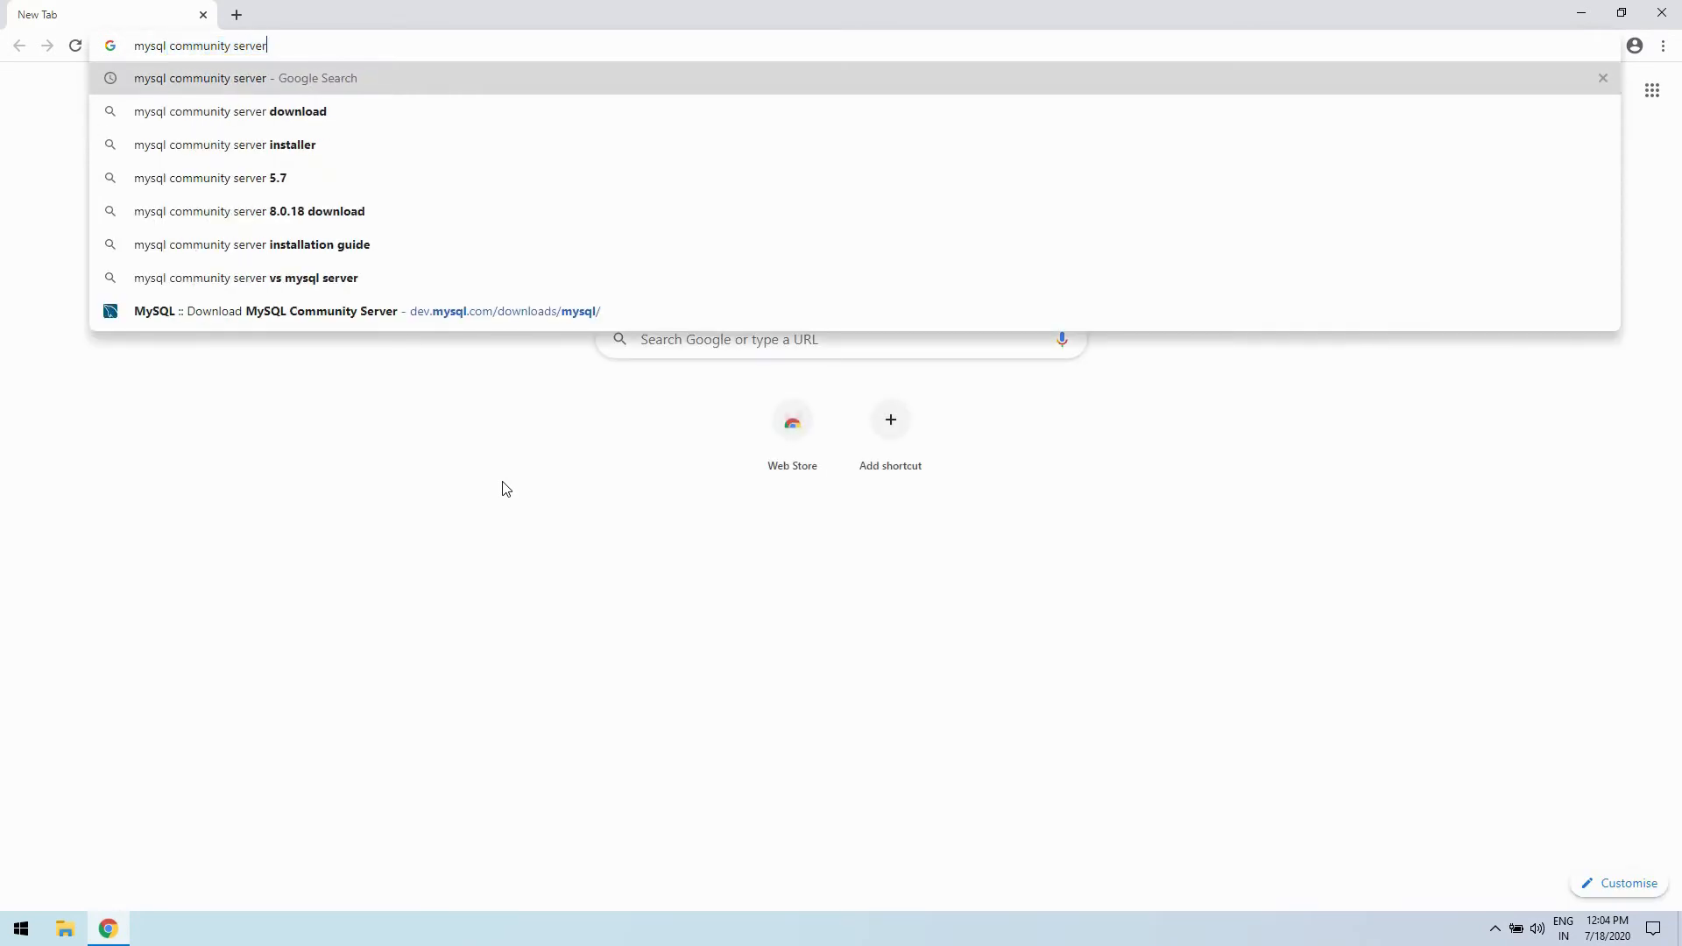
key("Return")
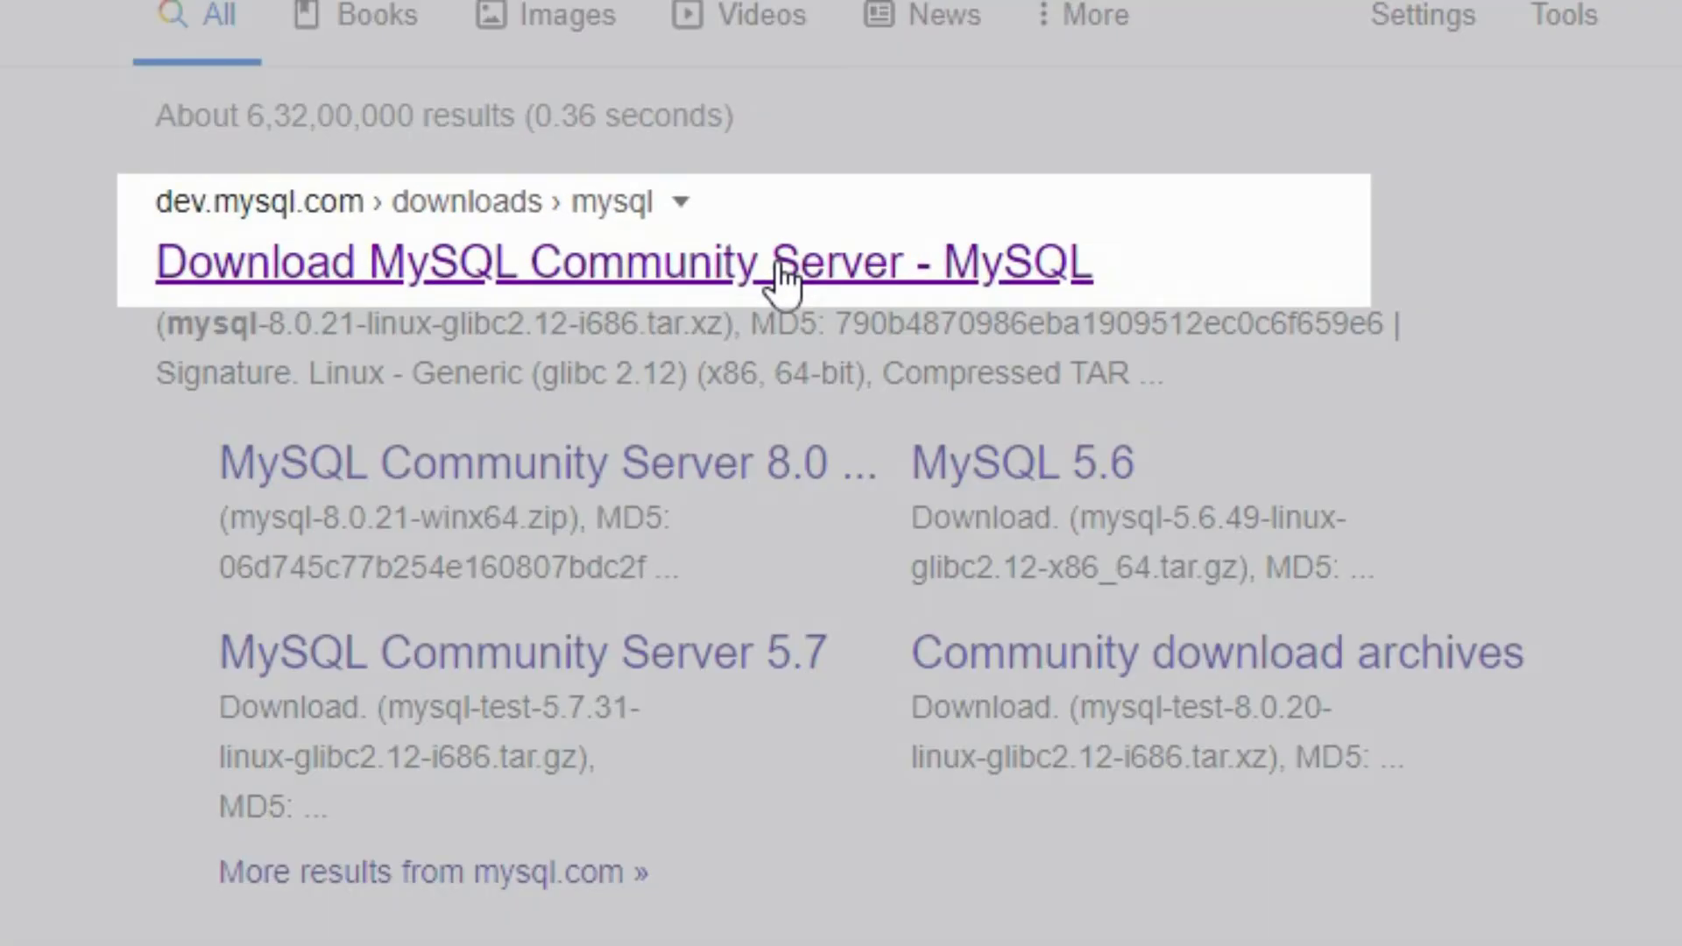
left_click(777, 265)
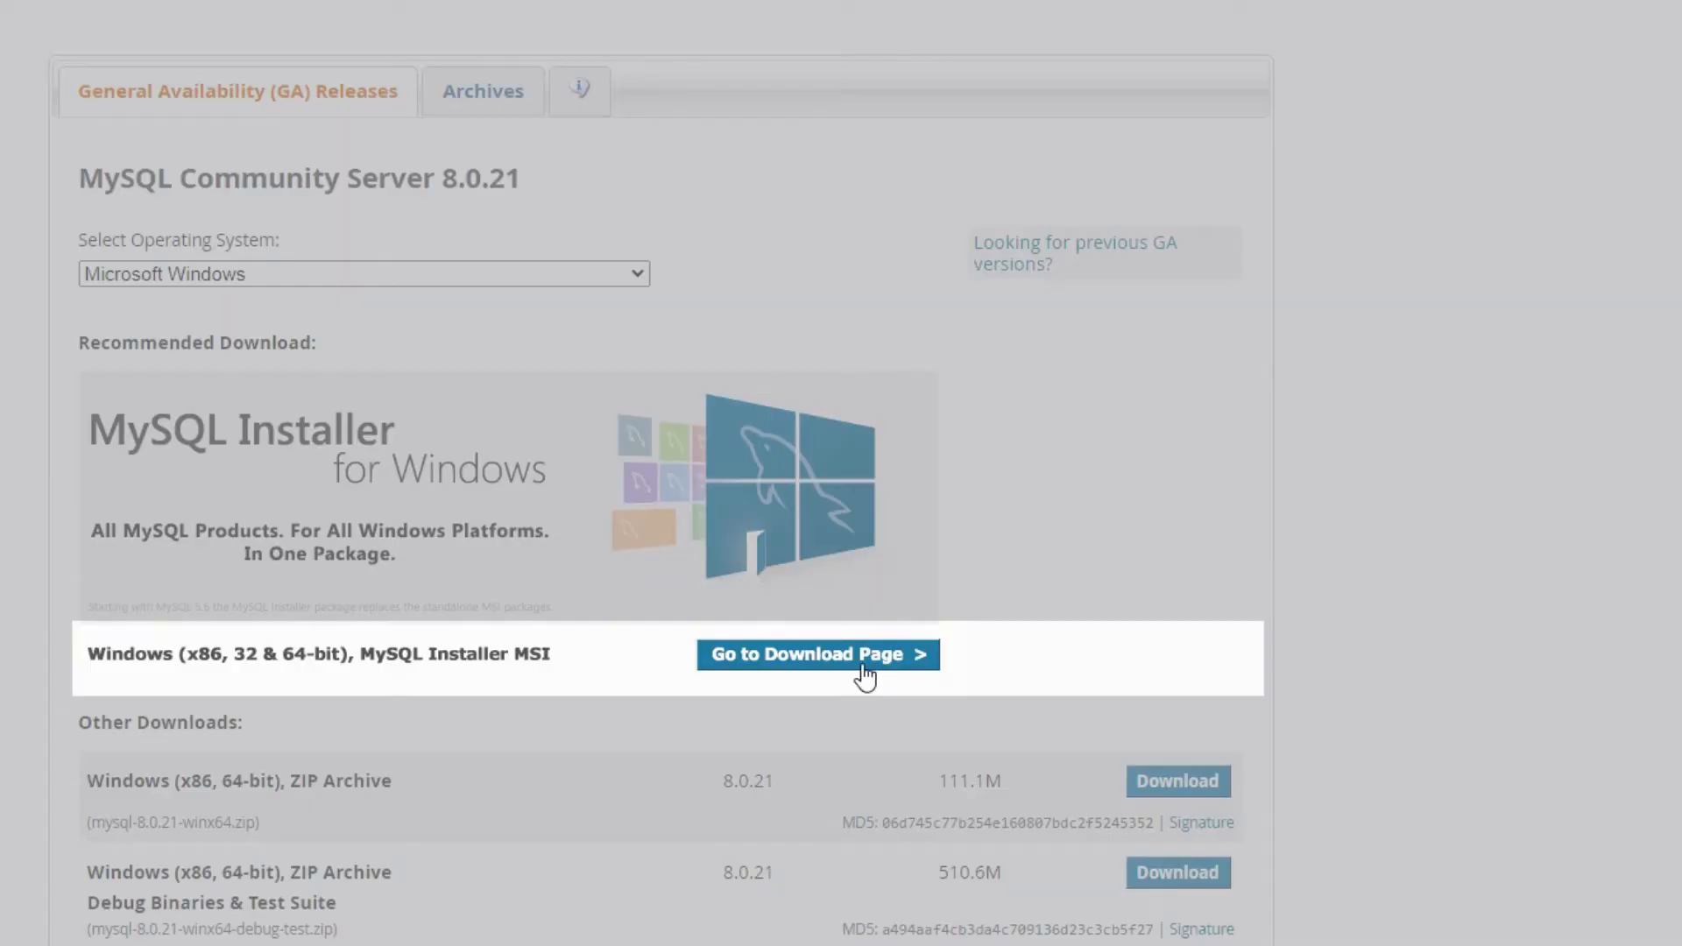
- Go to the MySQL Installer for Windows page and download mysql-installer-community-8.0.21.0.msi (427.6M) without logging in
left_click(862, 671)
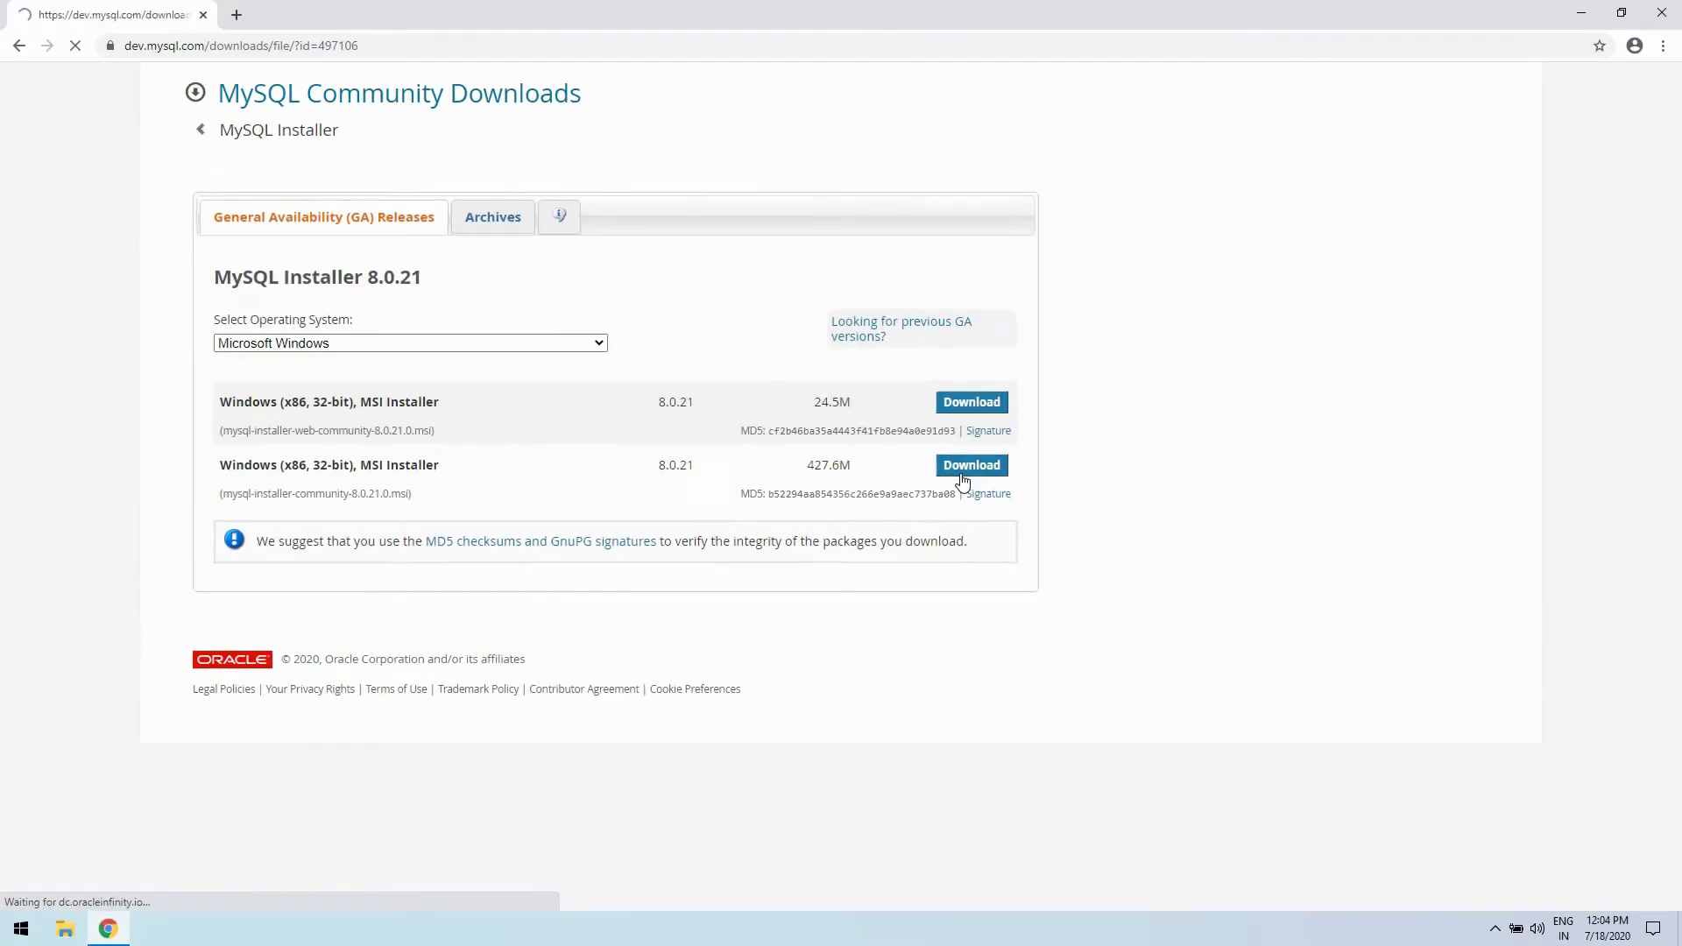
left_click(1359, 552)
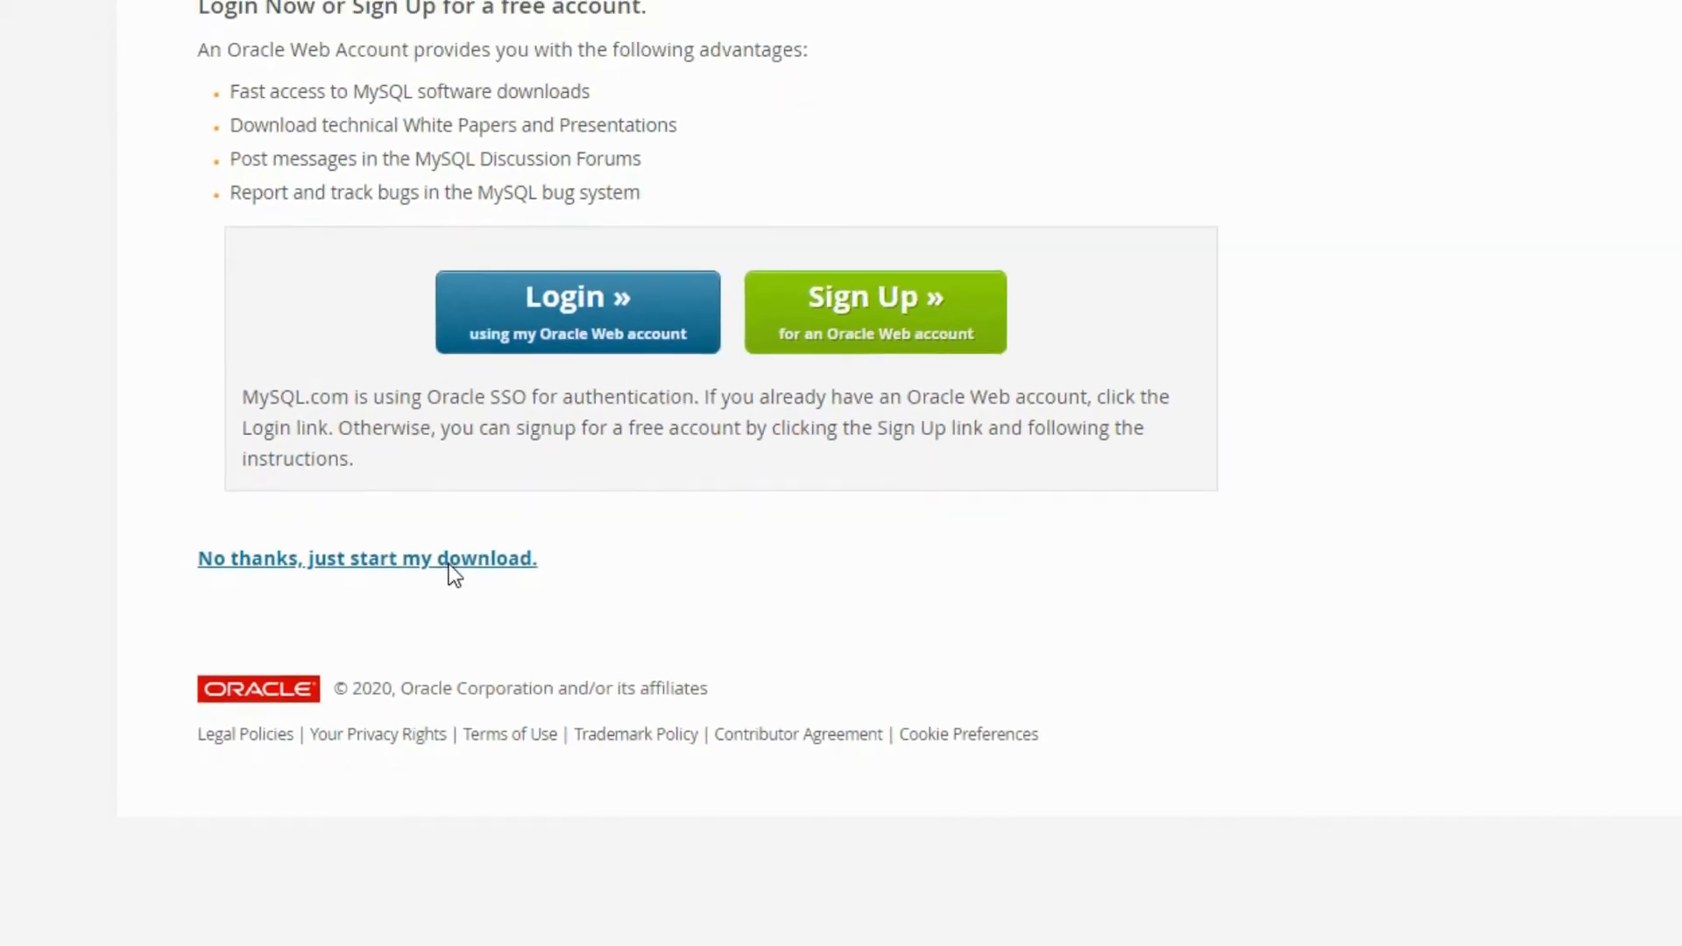
left_click(526, 604)
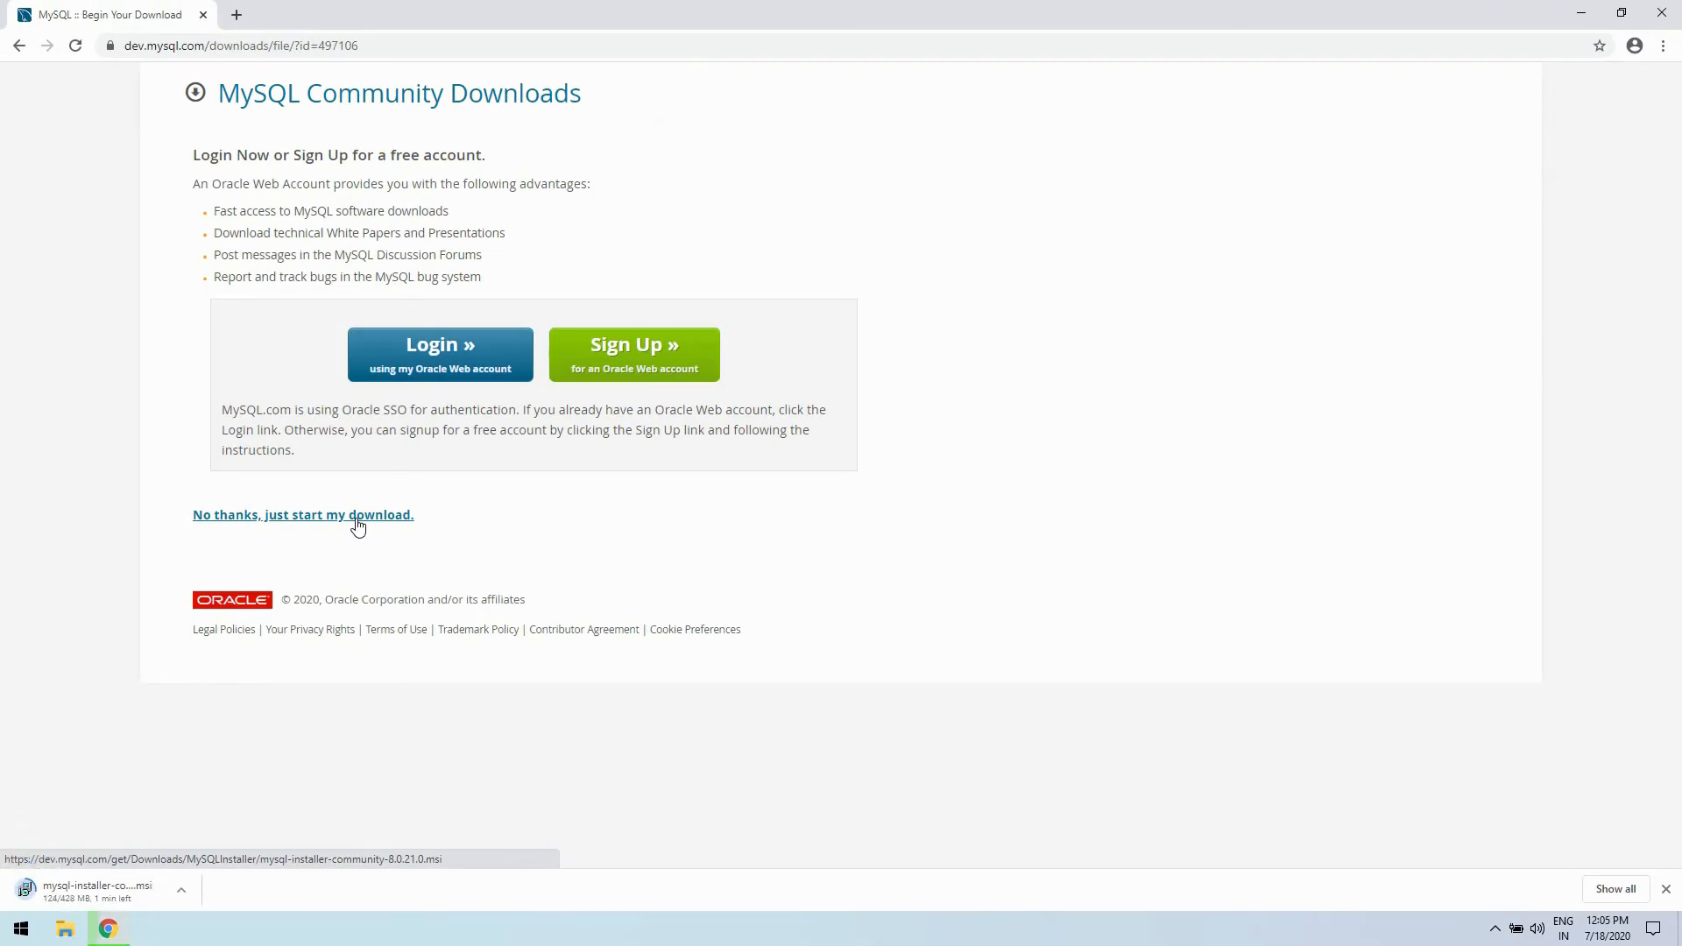
- Run the downloaded MySQL installer, closing the browser and allowing both the installer and MySQLInstallerLauncher.exe to make changes
left_click(181, 890)
left_click(243, 774)
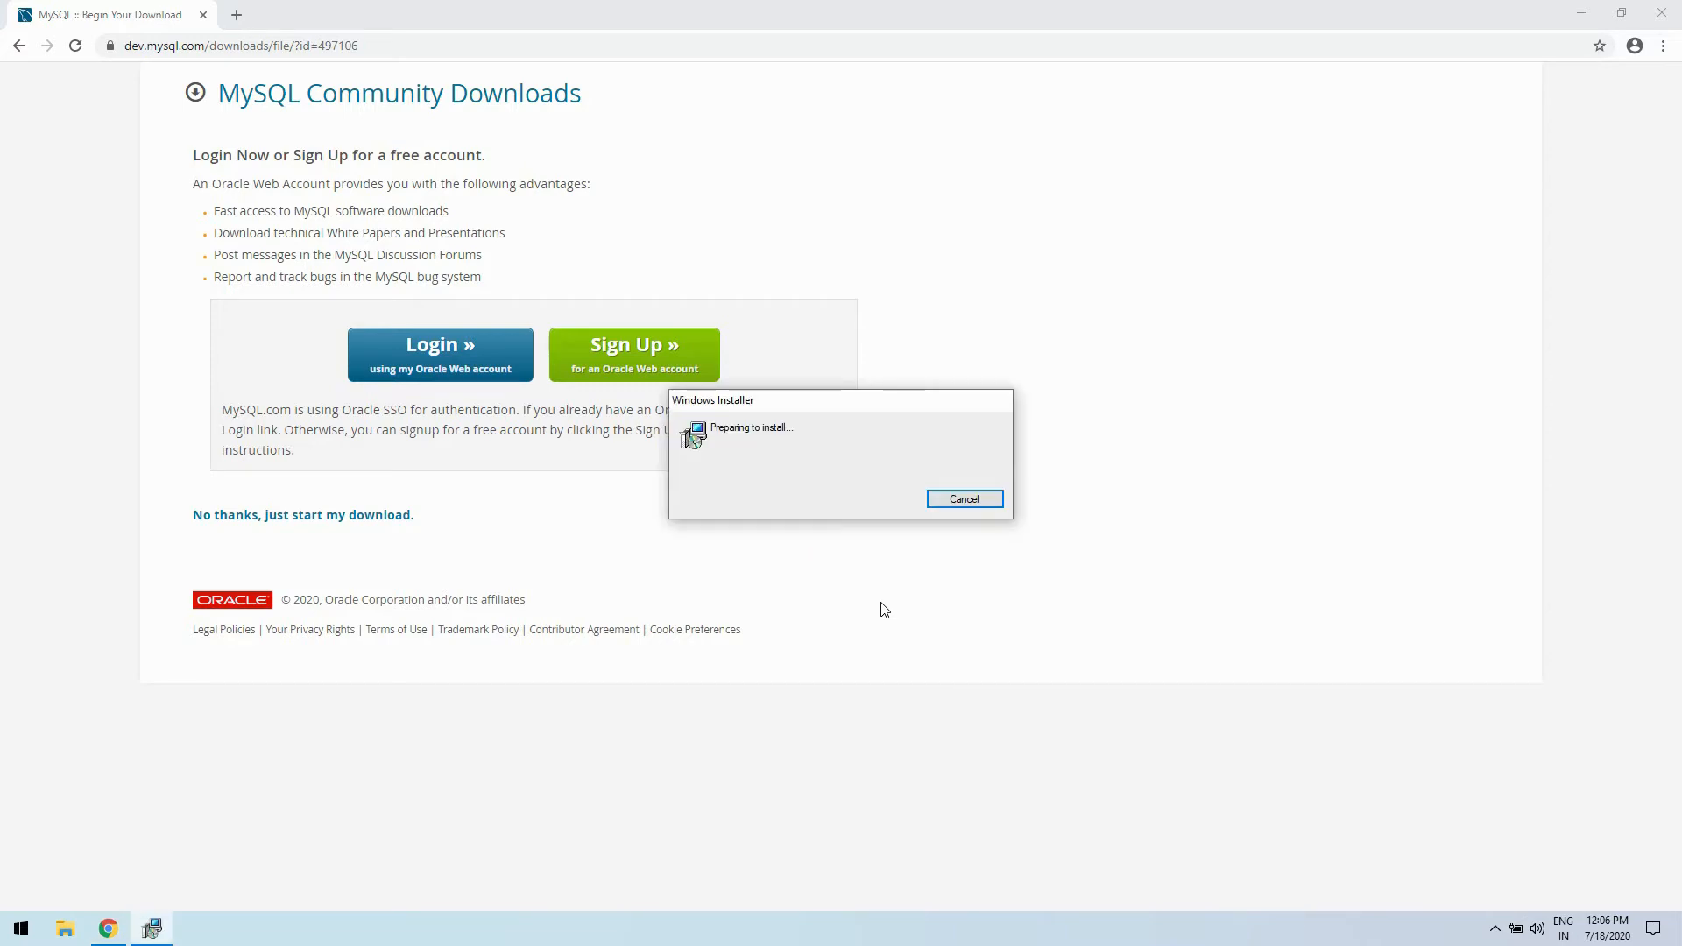
left_click(1673, 12)
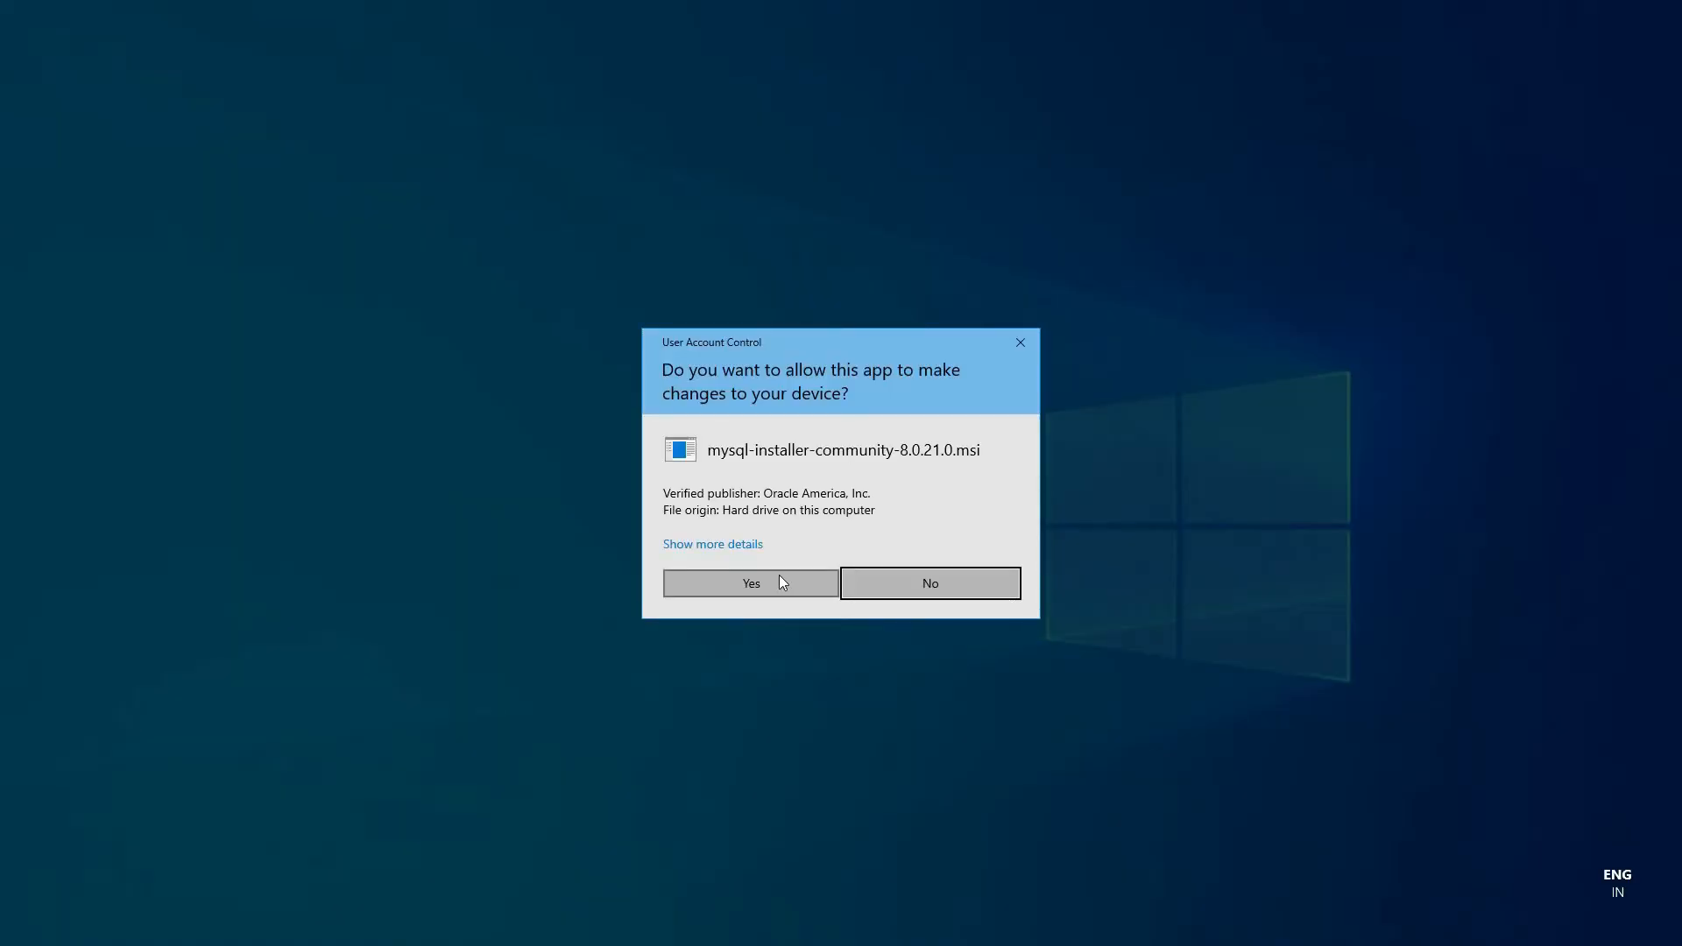
left_click(751, 582)
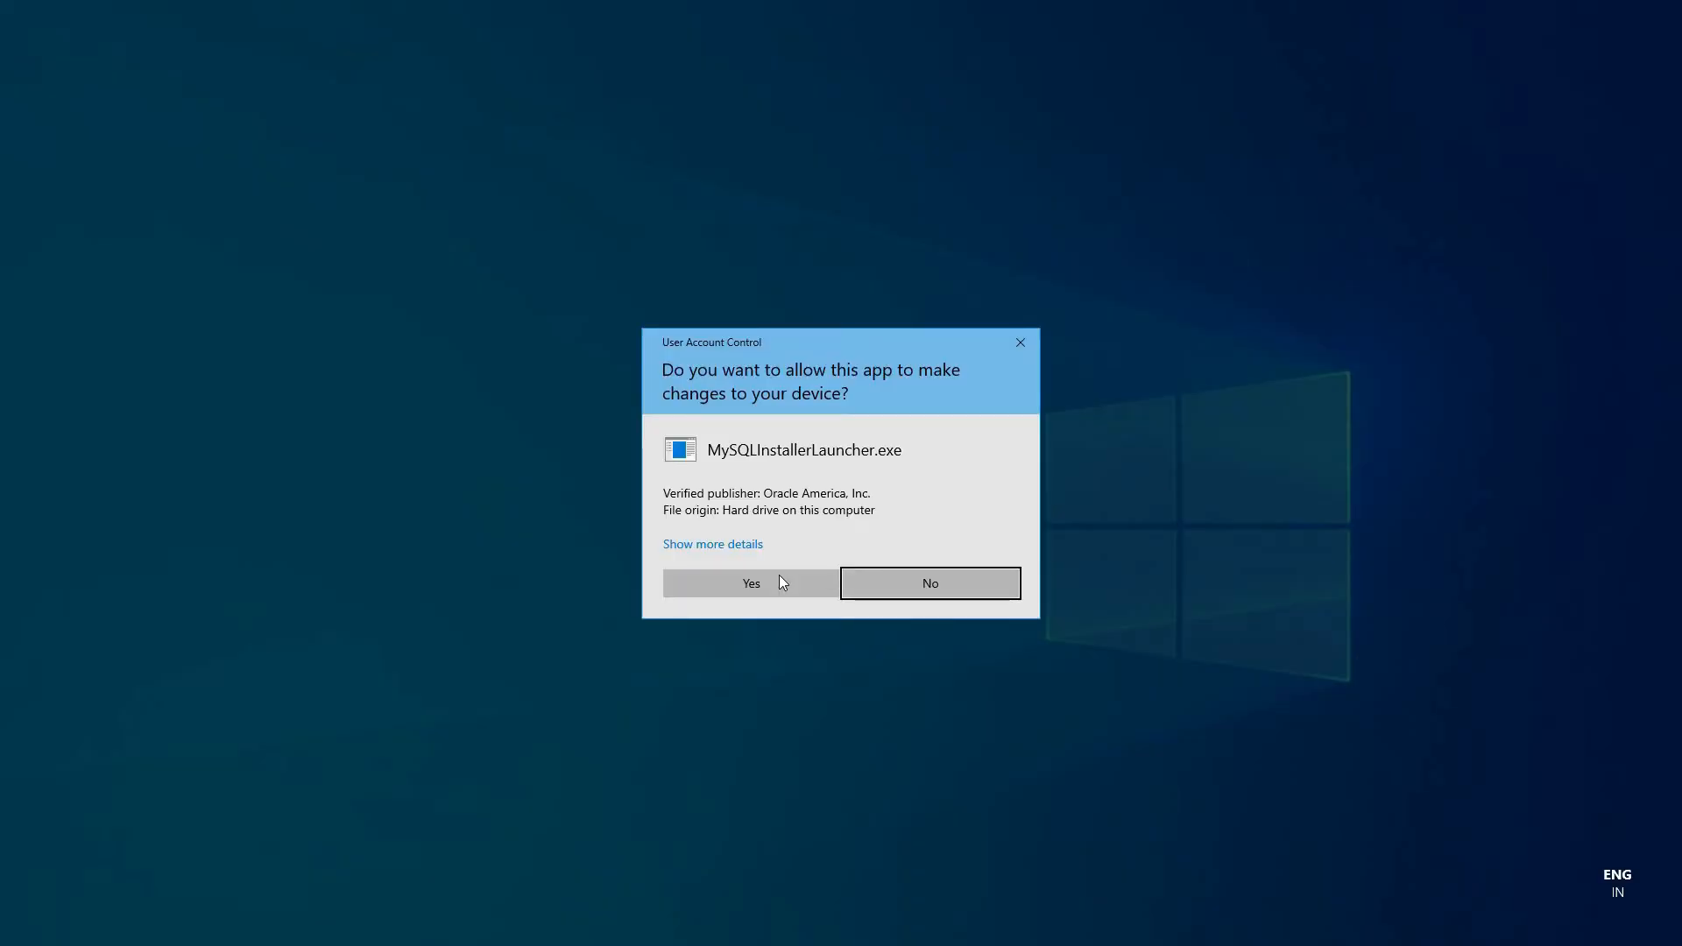
left_click(782, 582)
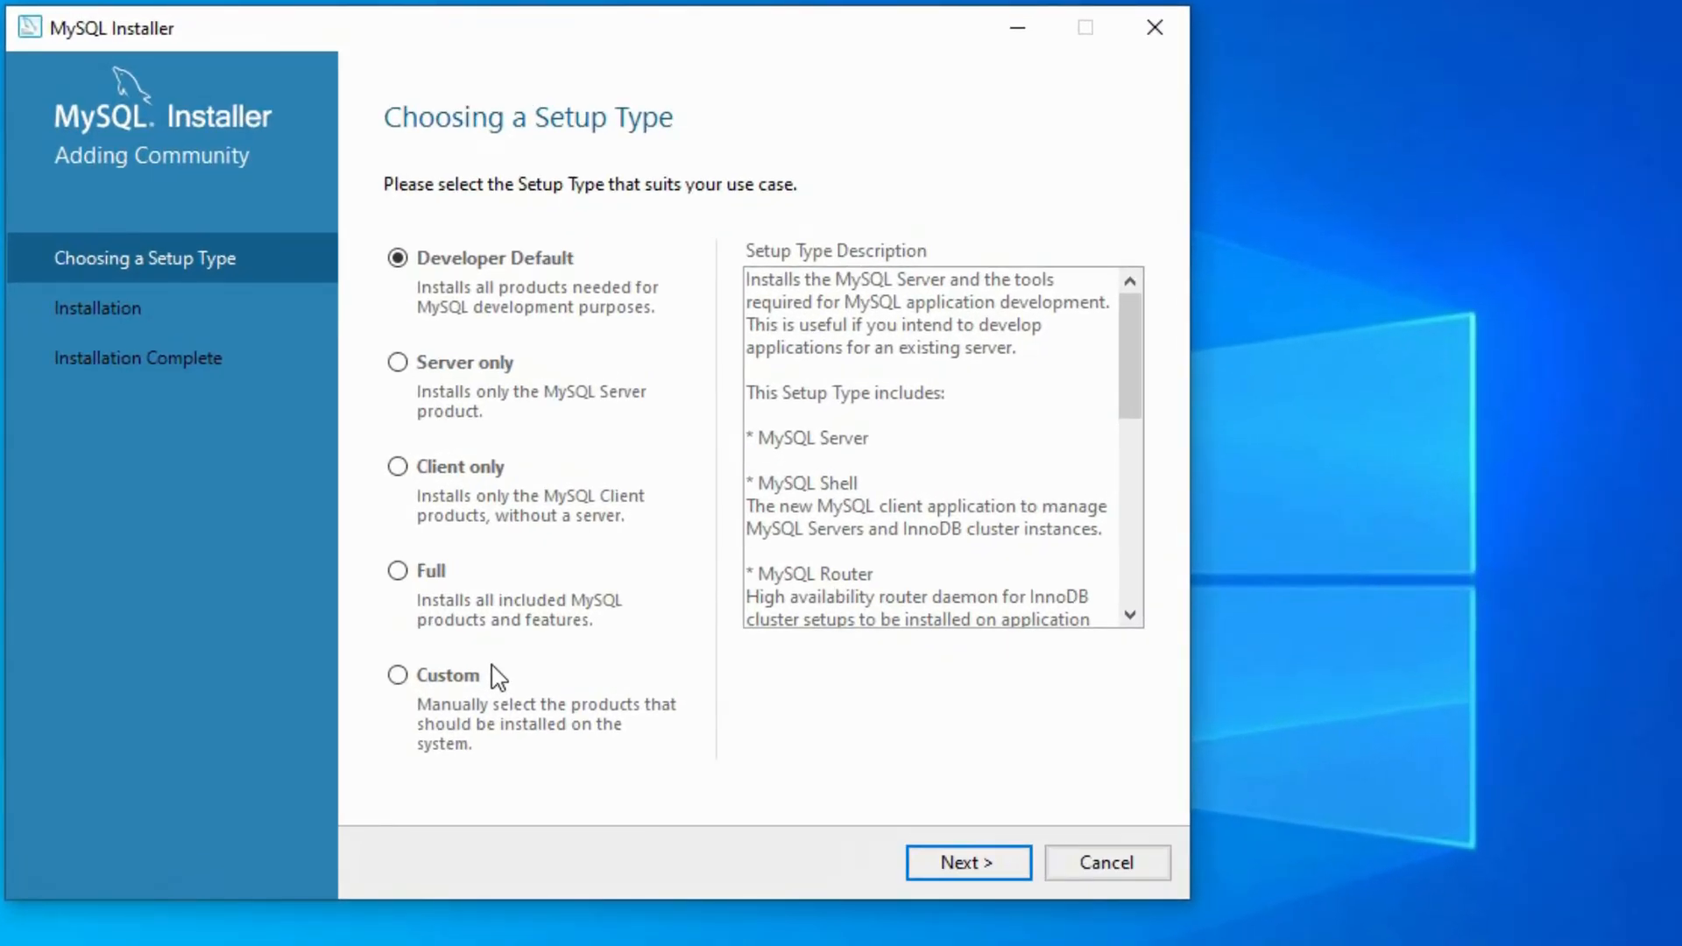
- Compare the descriptions of the available setup types, choose Developer Default, and proceed to the requirements check
left_click(484, 385)
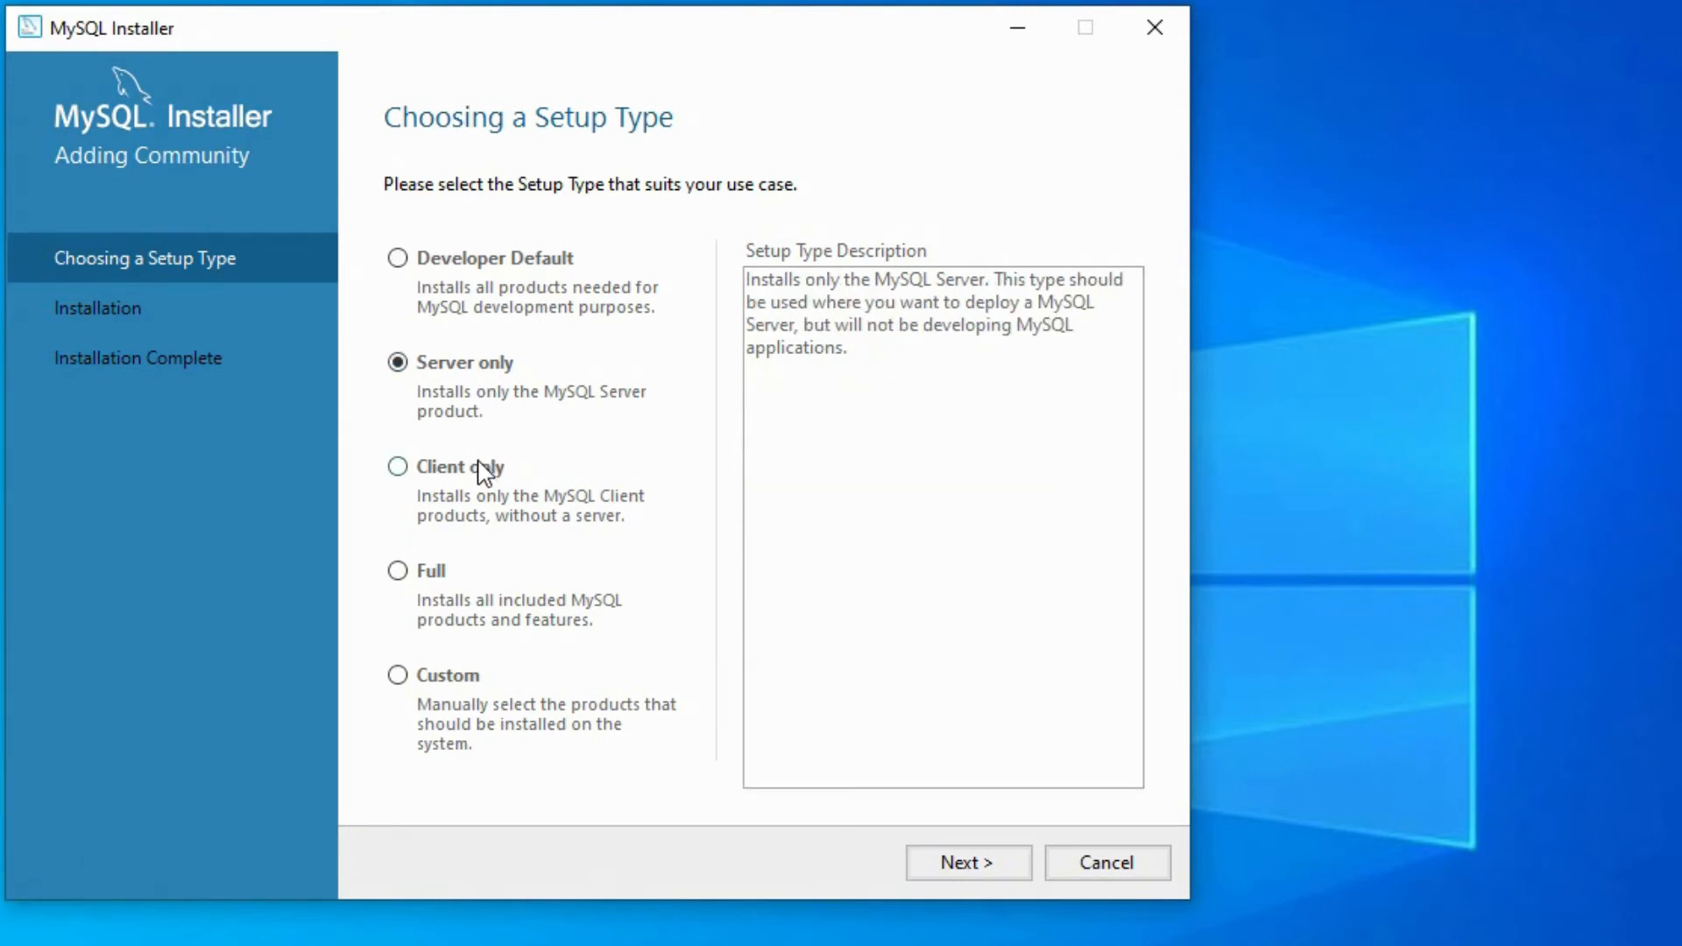
left_click(479, 465)
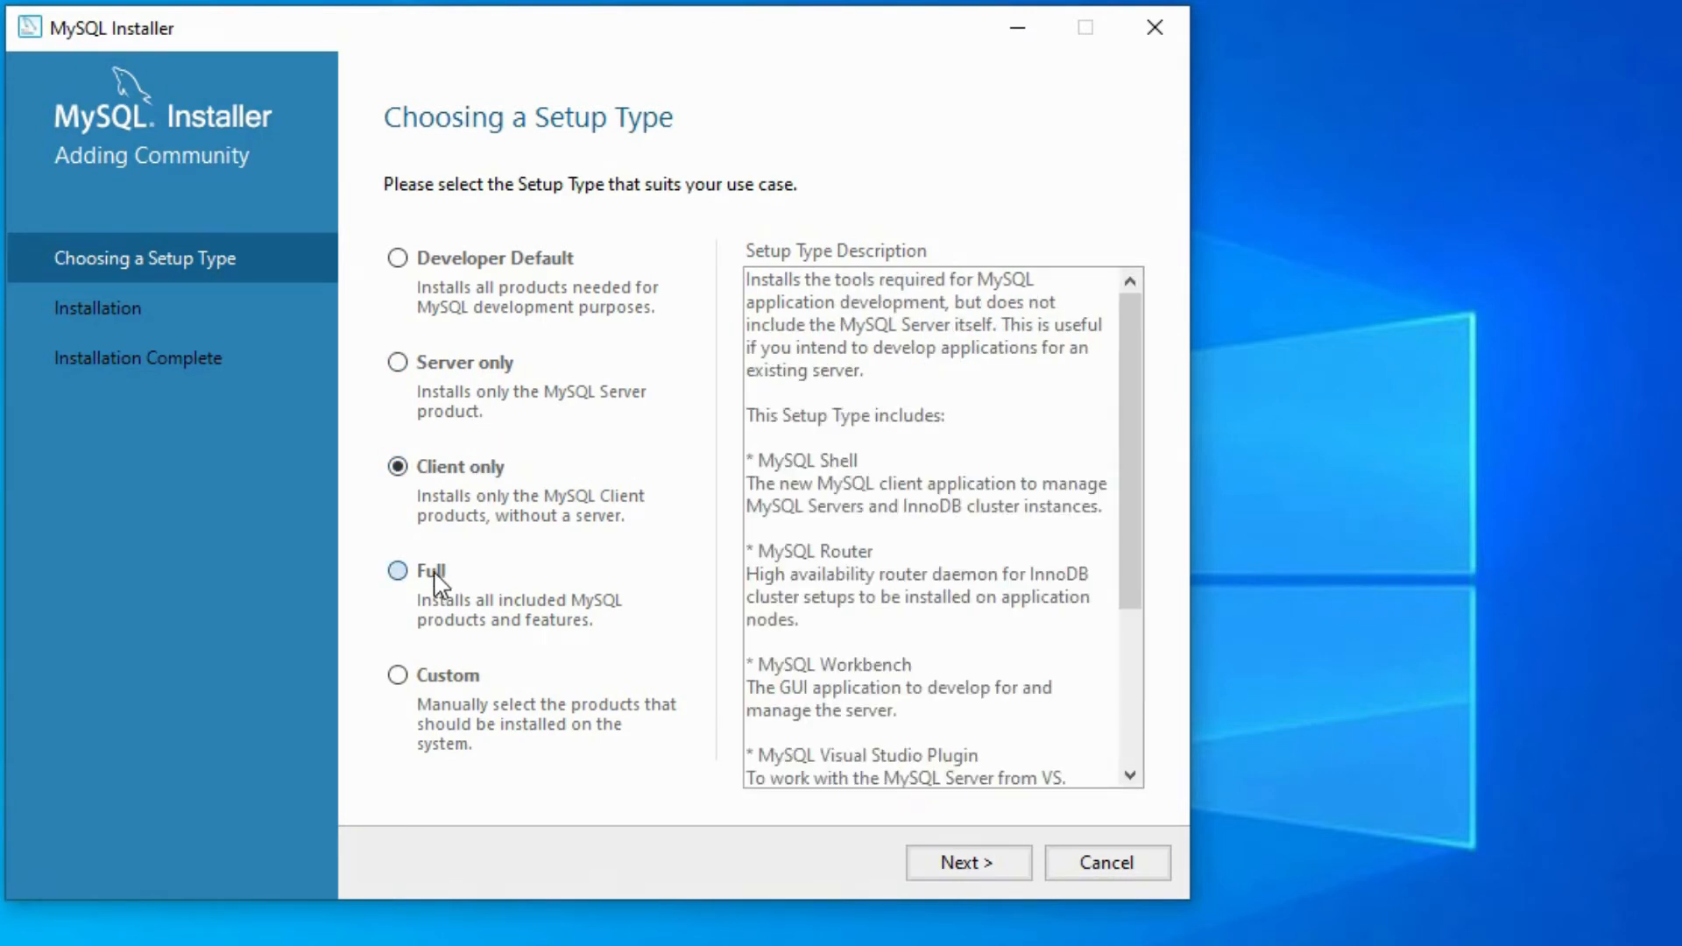
left_click(438, 580)
left_click(465, 692)
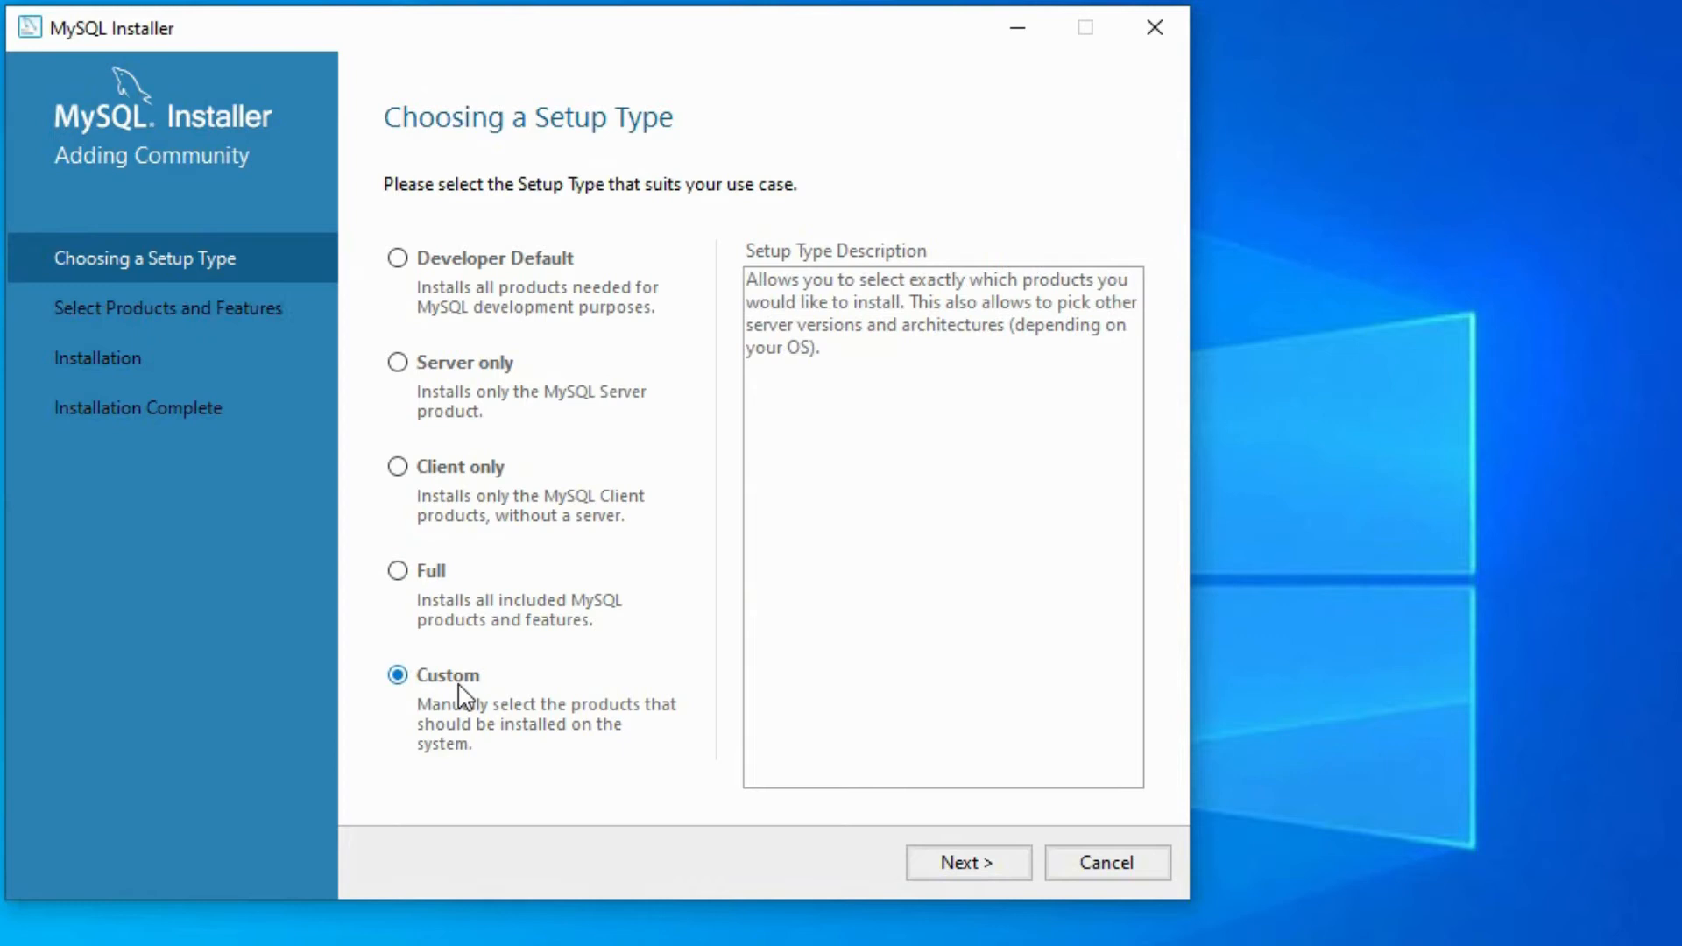
left_click(540, 261)
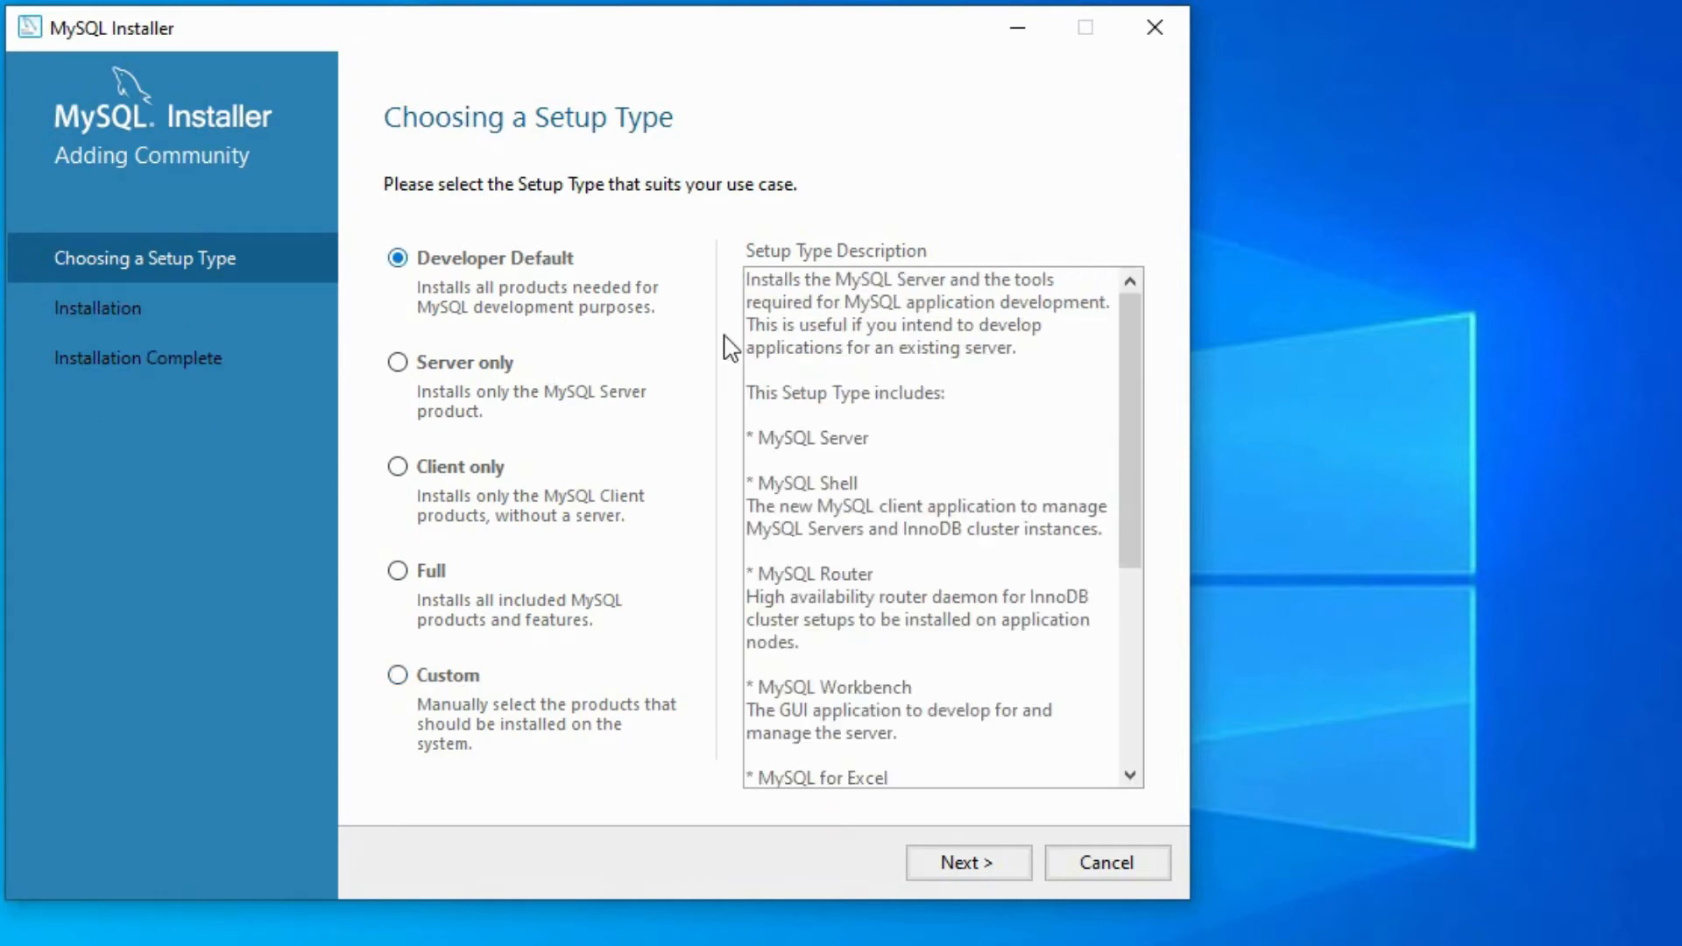
left_click_drag(1128, 482, 1156, 398)
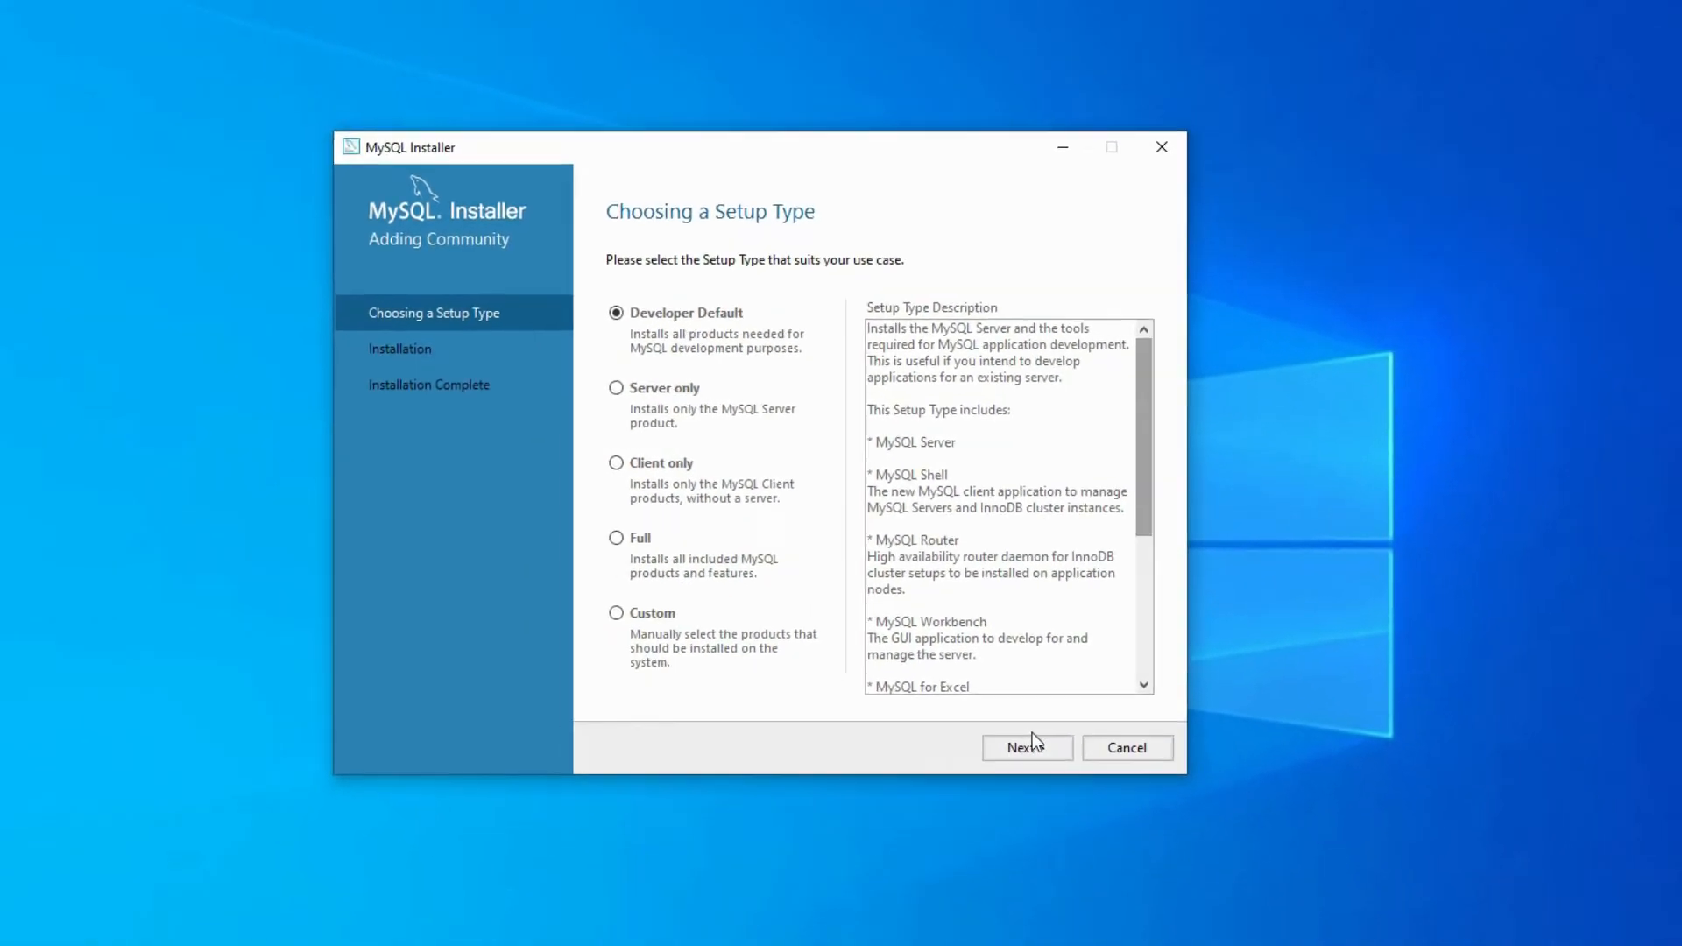
left_click(1056, 692)
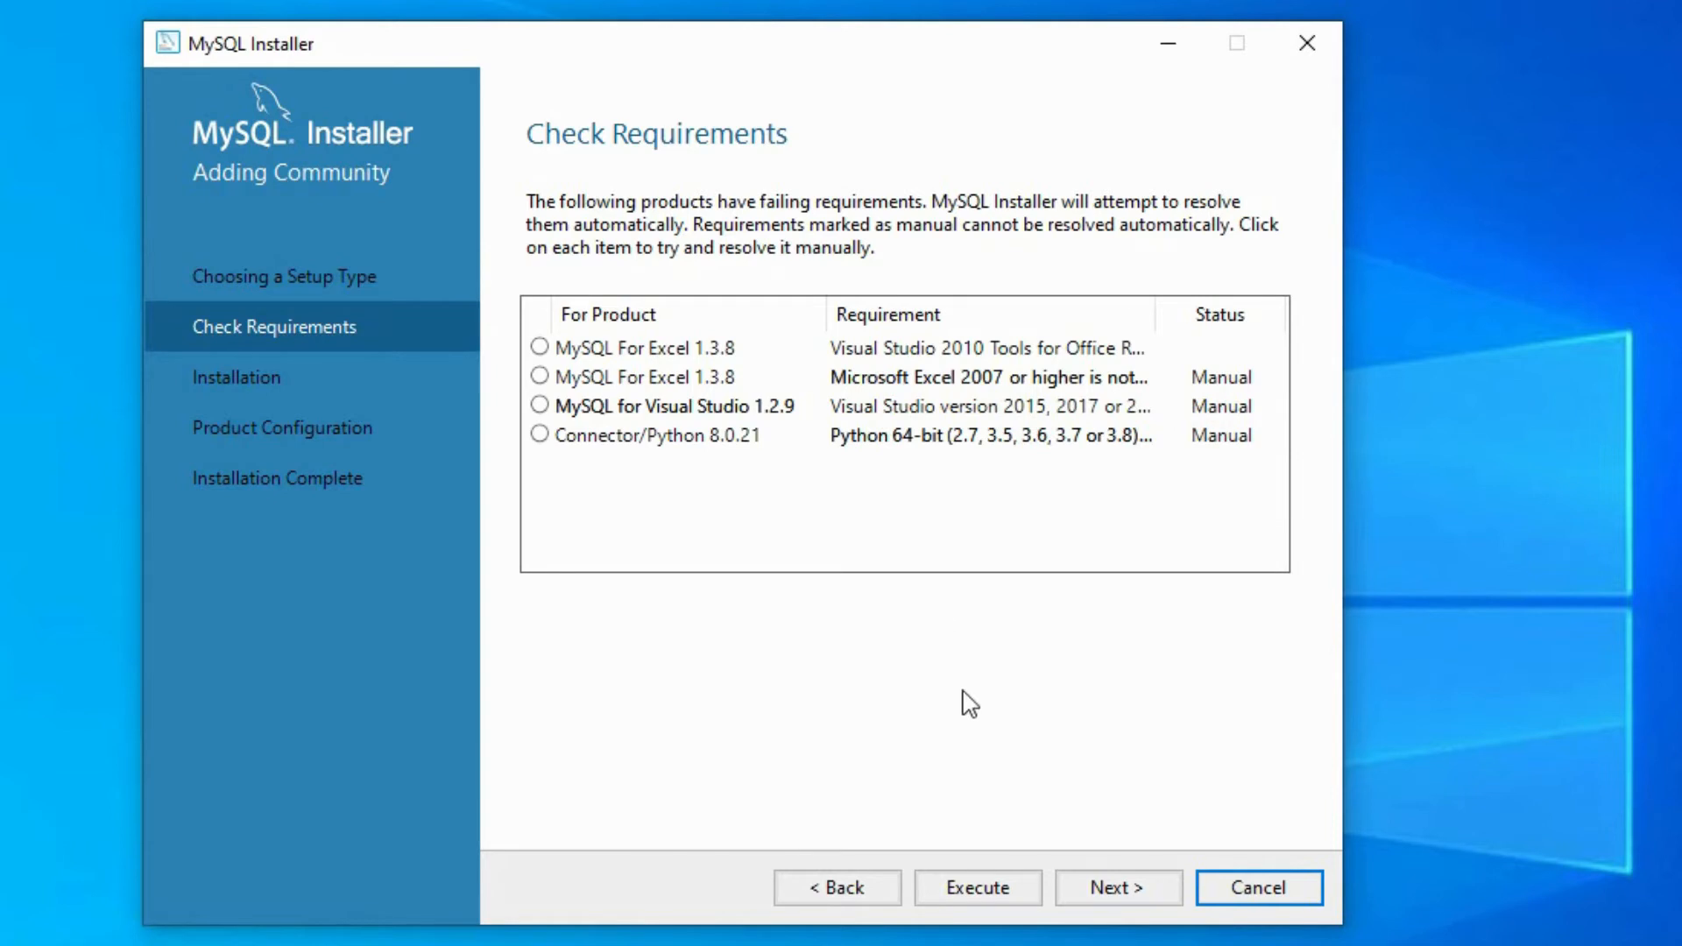
- Continue without resolving the missing product requirements and start installing the listed MySQL products
left_click(1153, 895)
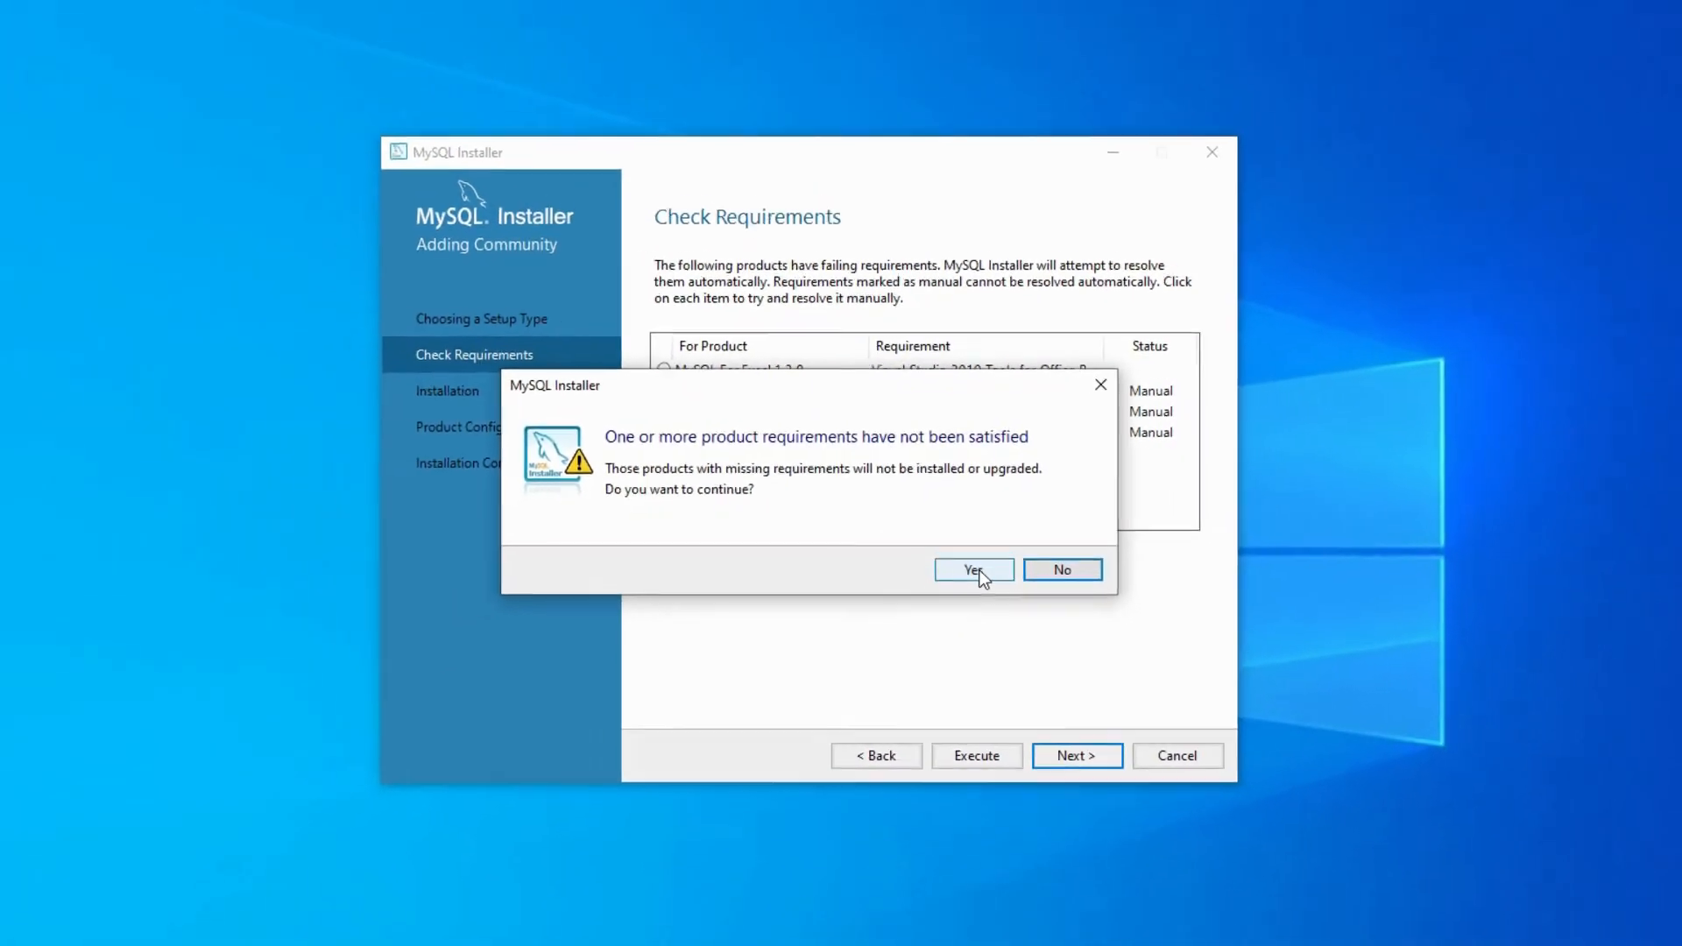
left_click(975, 624)
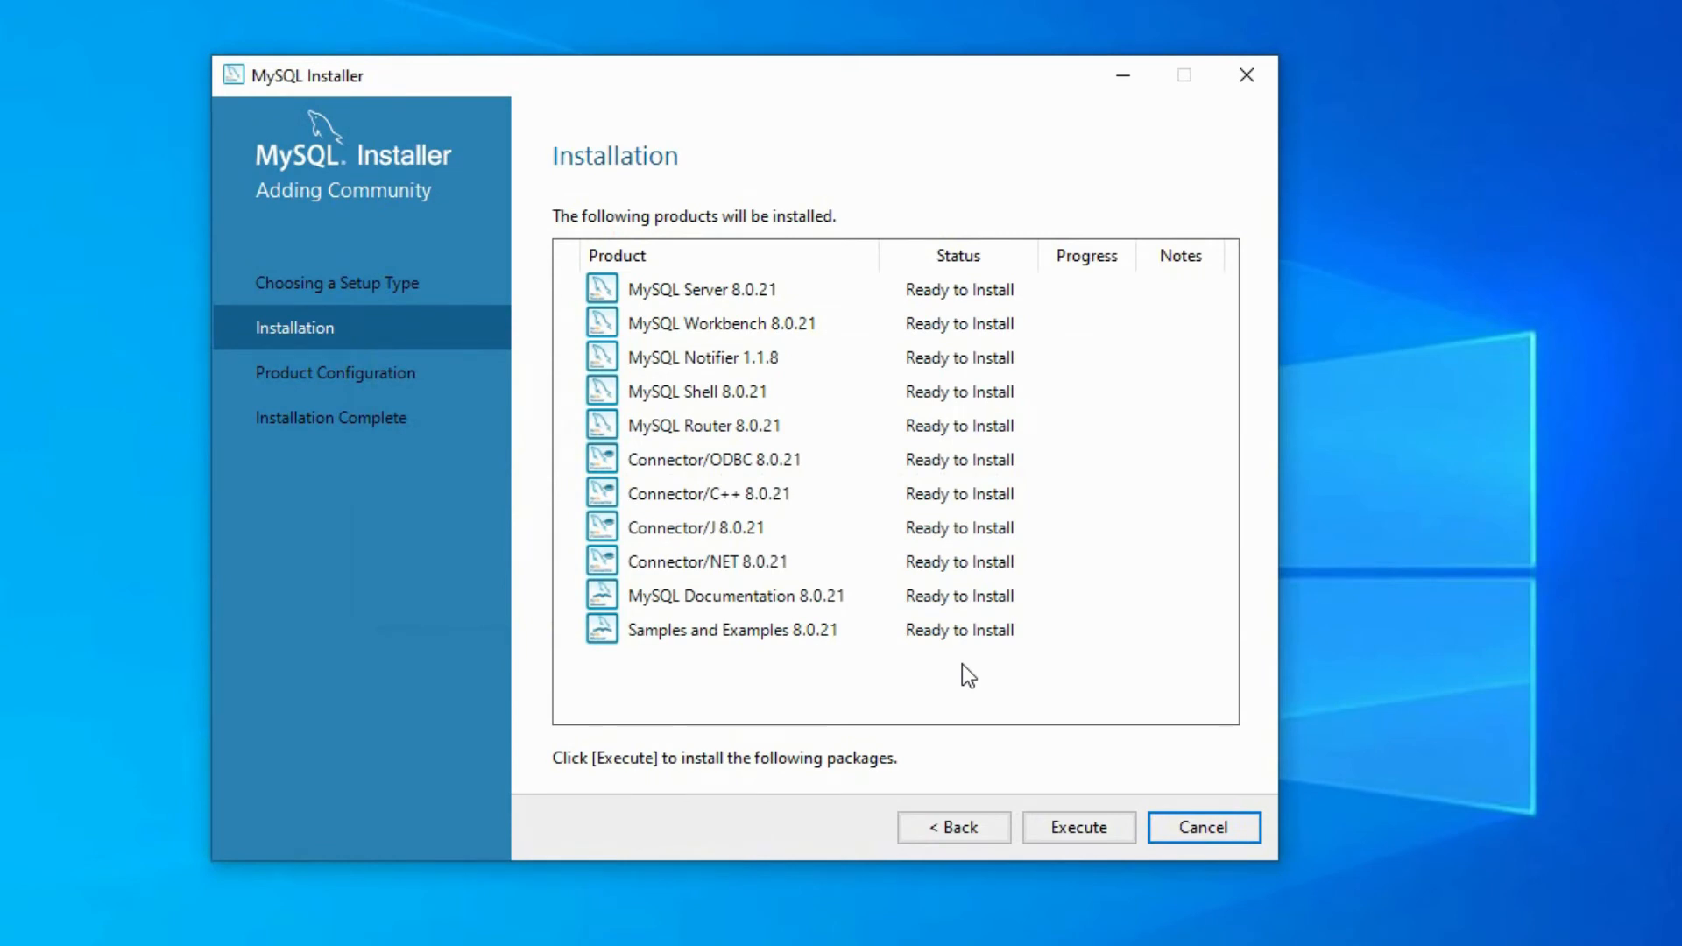
left_click(1100, 836)
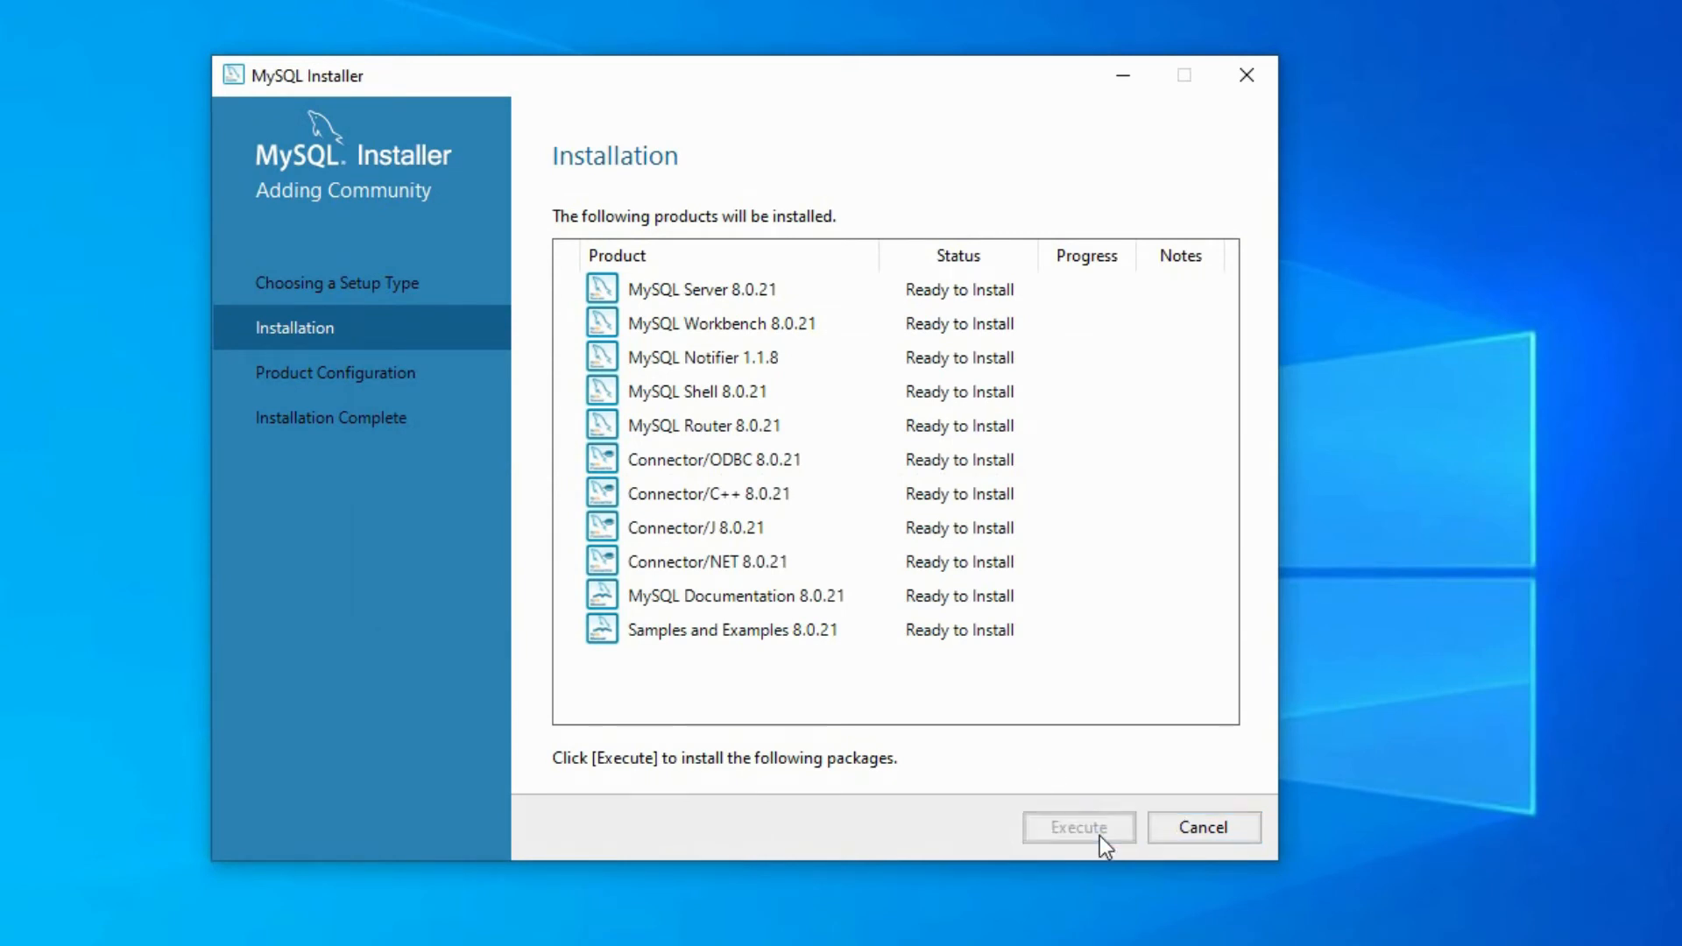
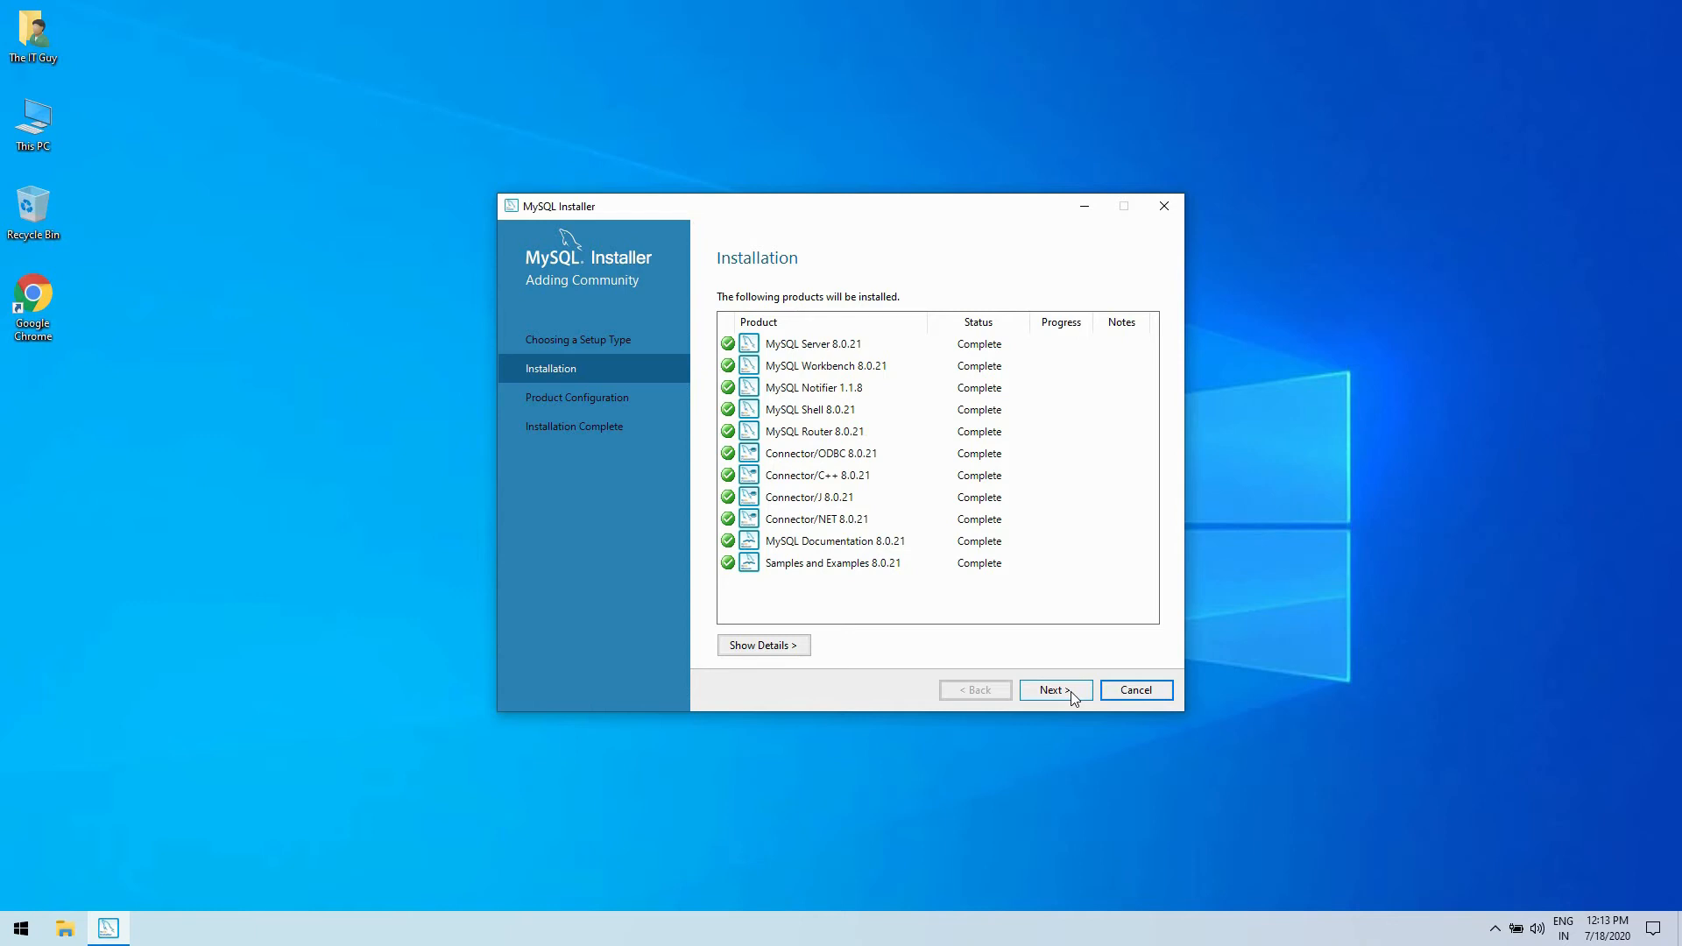
- Proceed to configuring MySQL Server 8.0.21 and keep it as Standalone MySQL Server / Classic MySQL Replication
left_click(1072, 693)
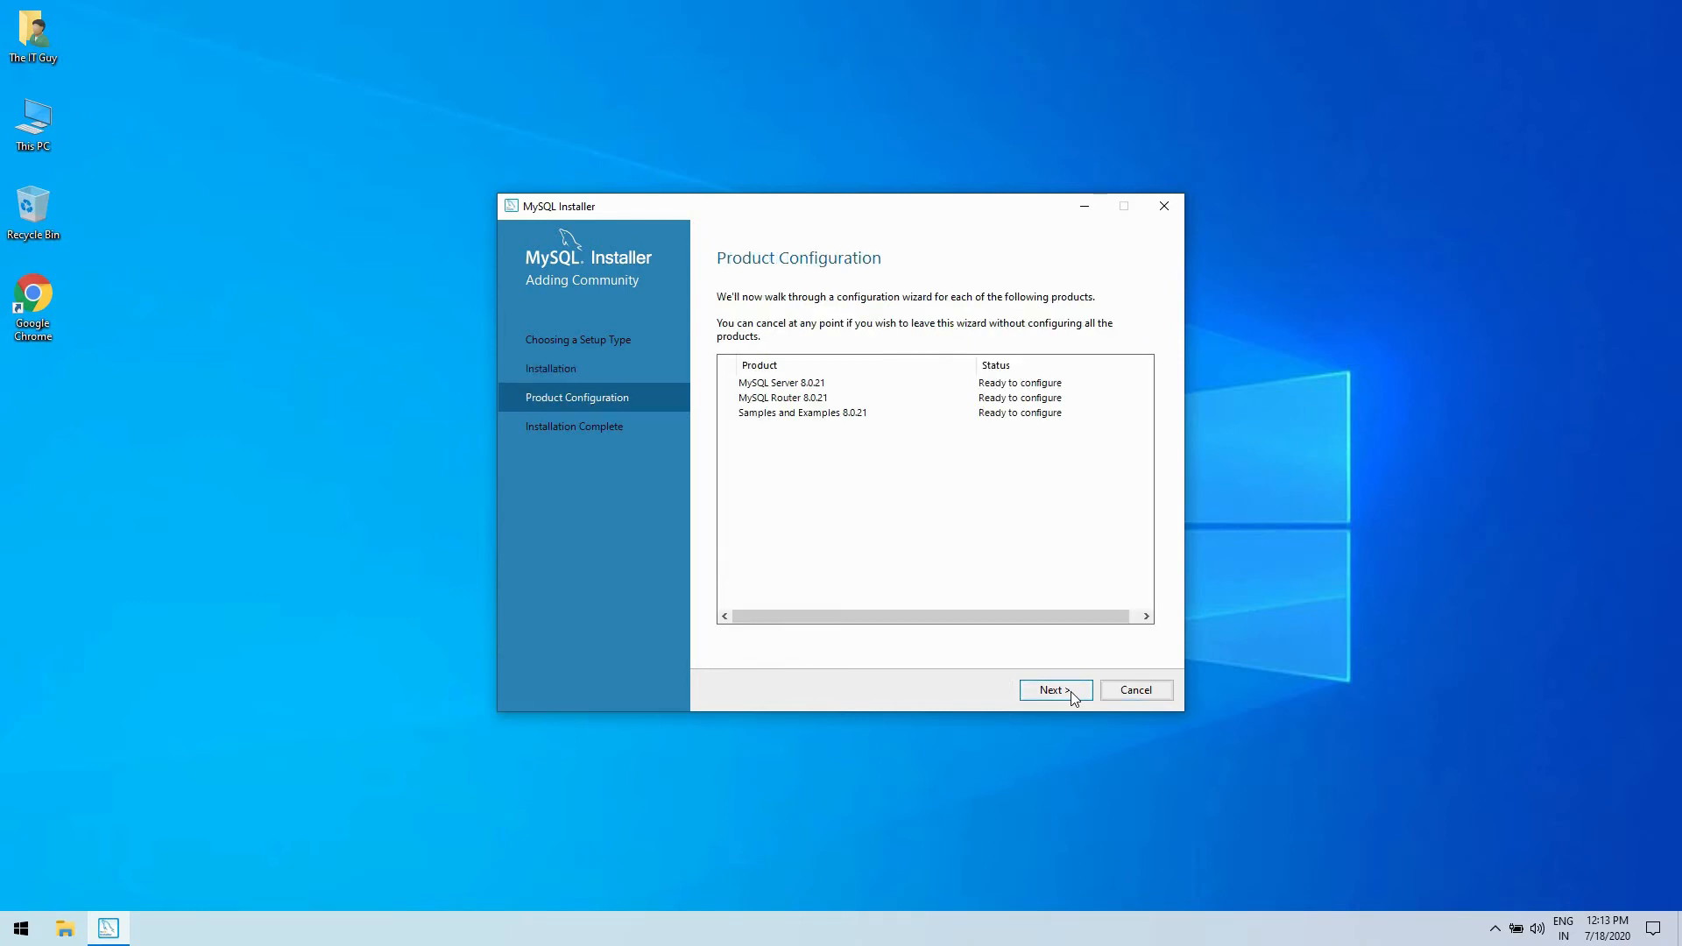
left_click(1072, 693)
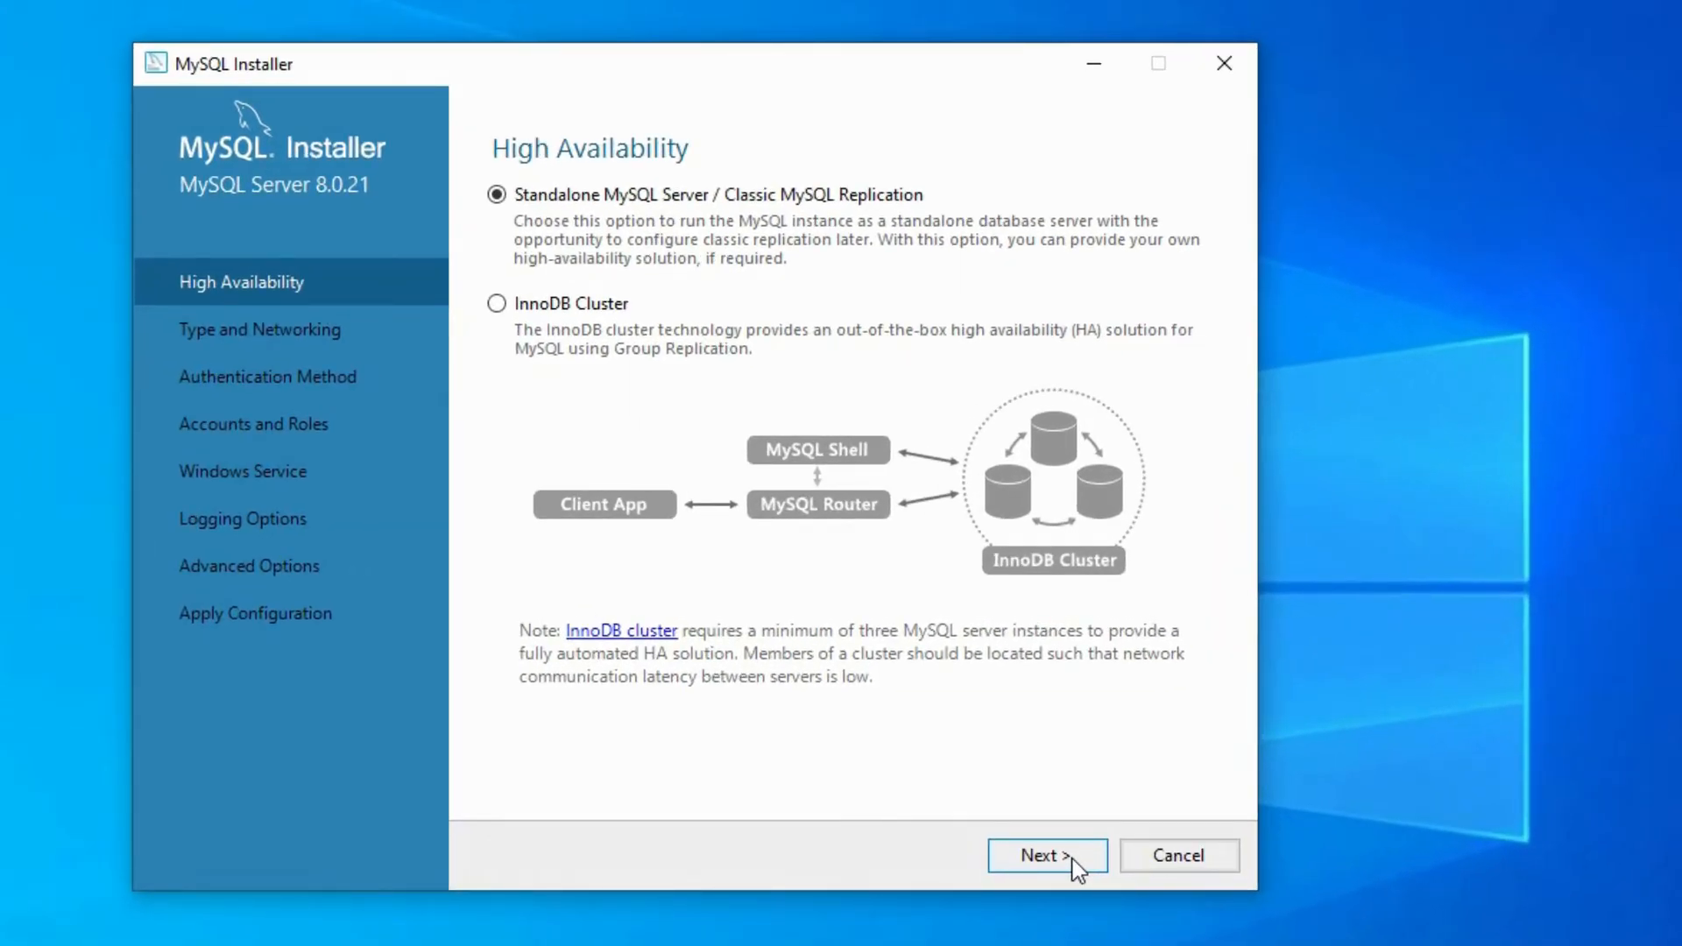
left_click(1074, 862)
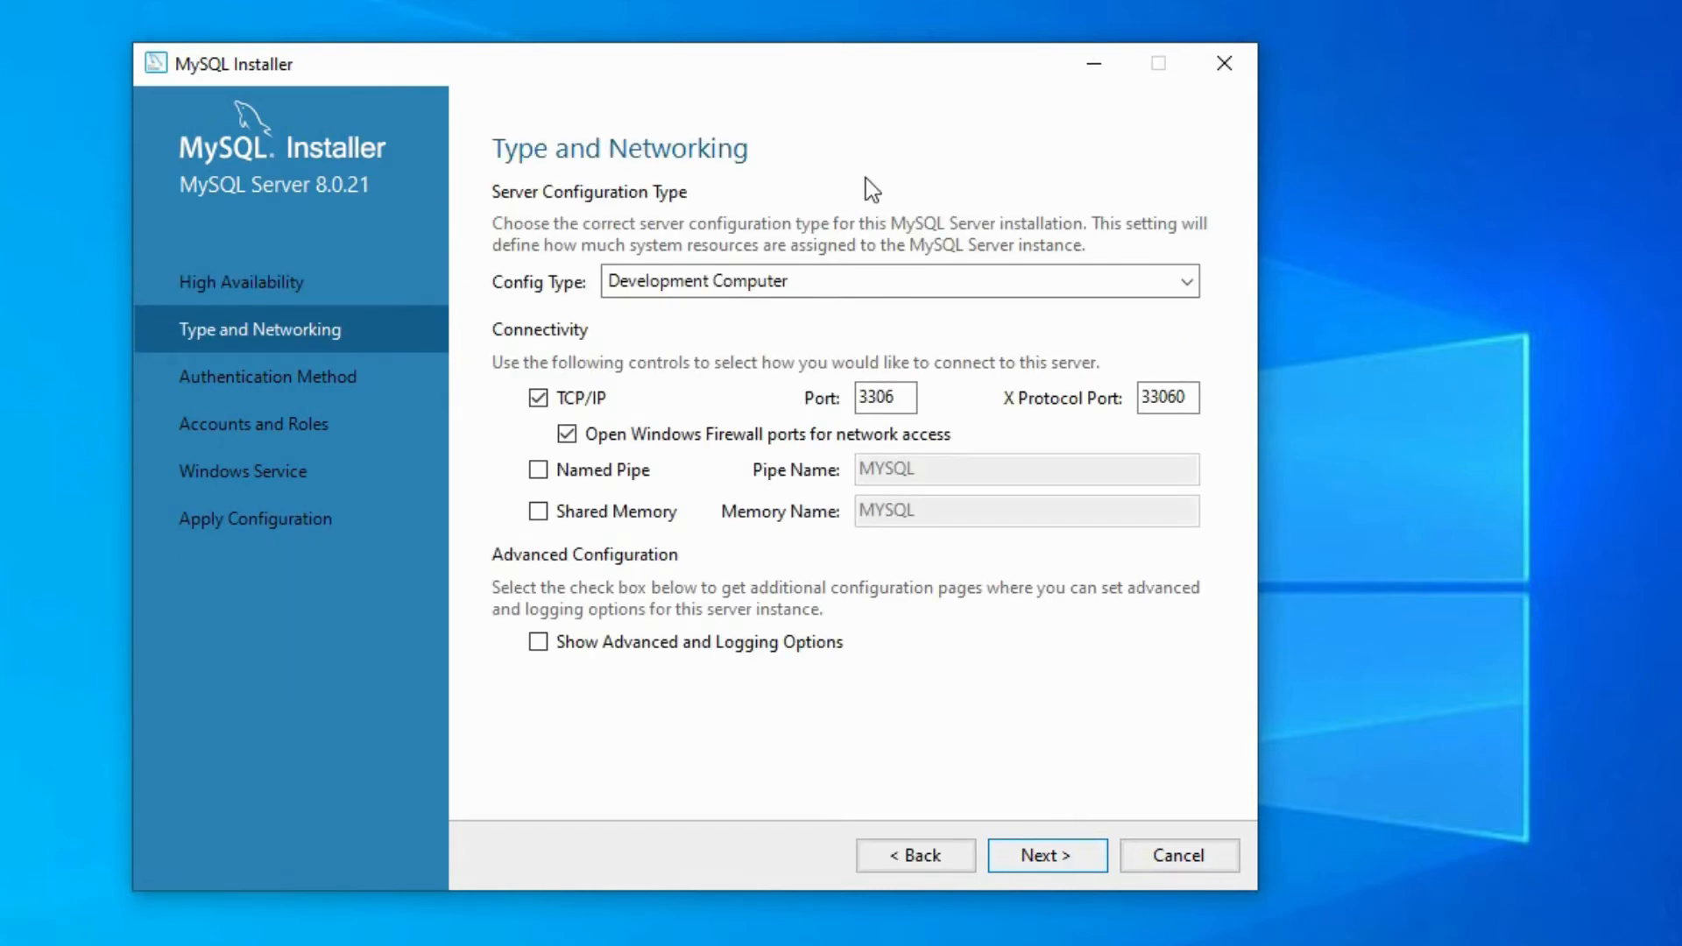
- Keep the Development Computer config type with TCP/IP port 3306, and choose Use Legacy Authentication Method (Retain MySQL 5.x Compatibility)
left_click(869, 282)
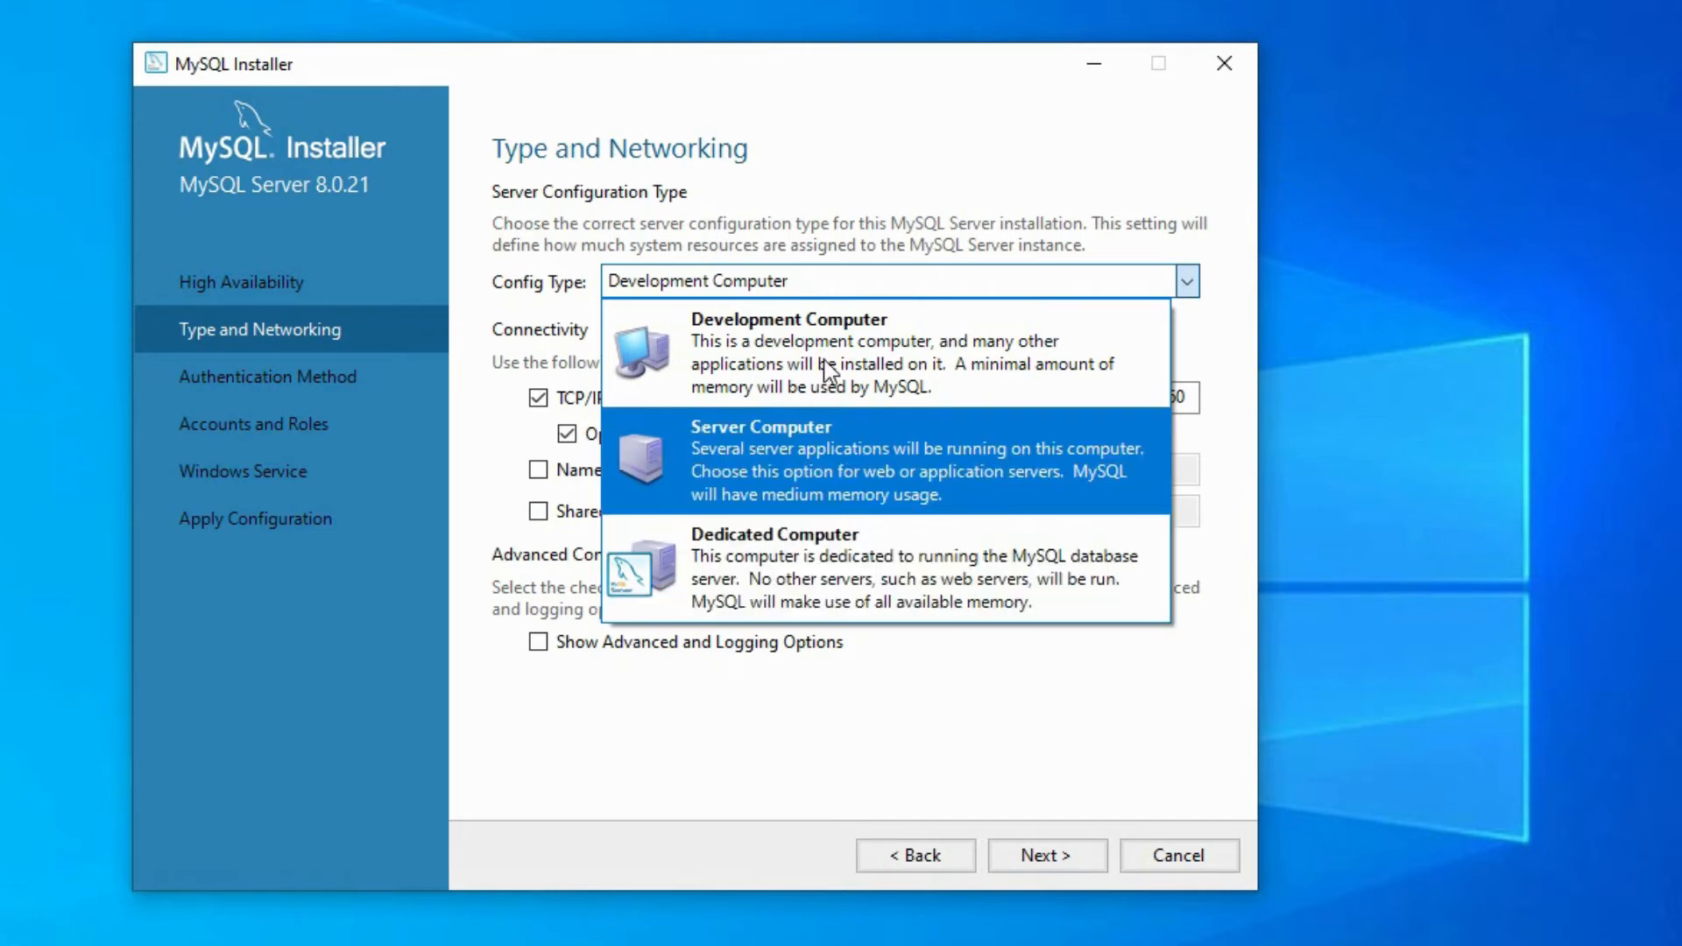
left_click(834, 239)
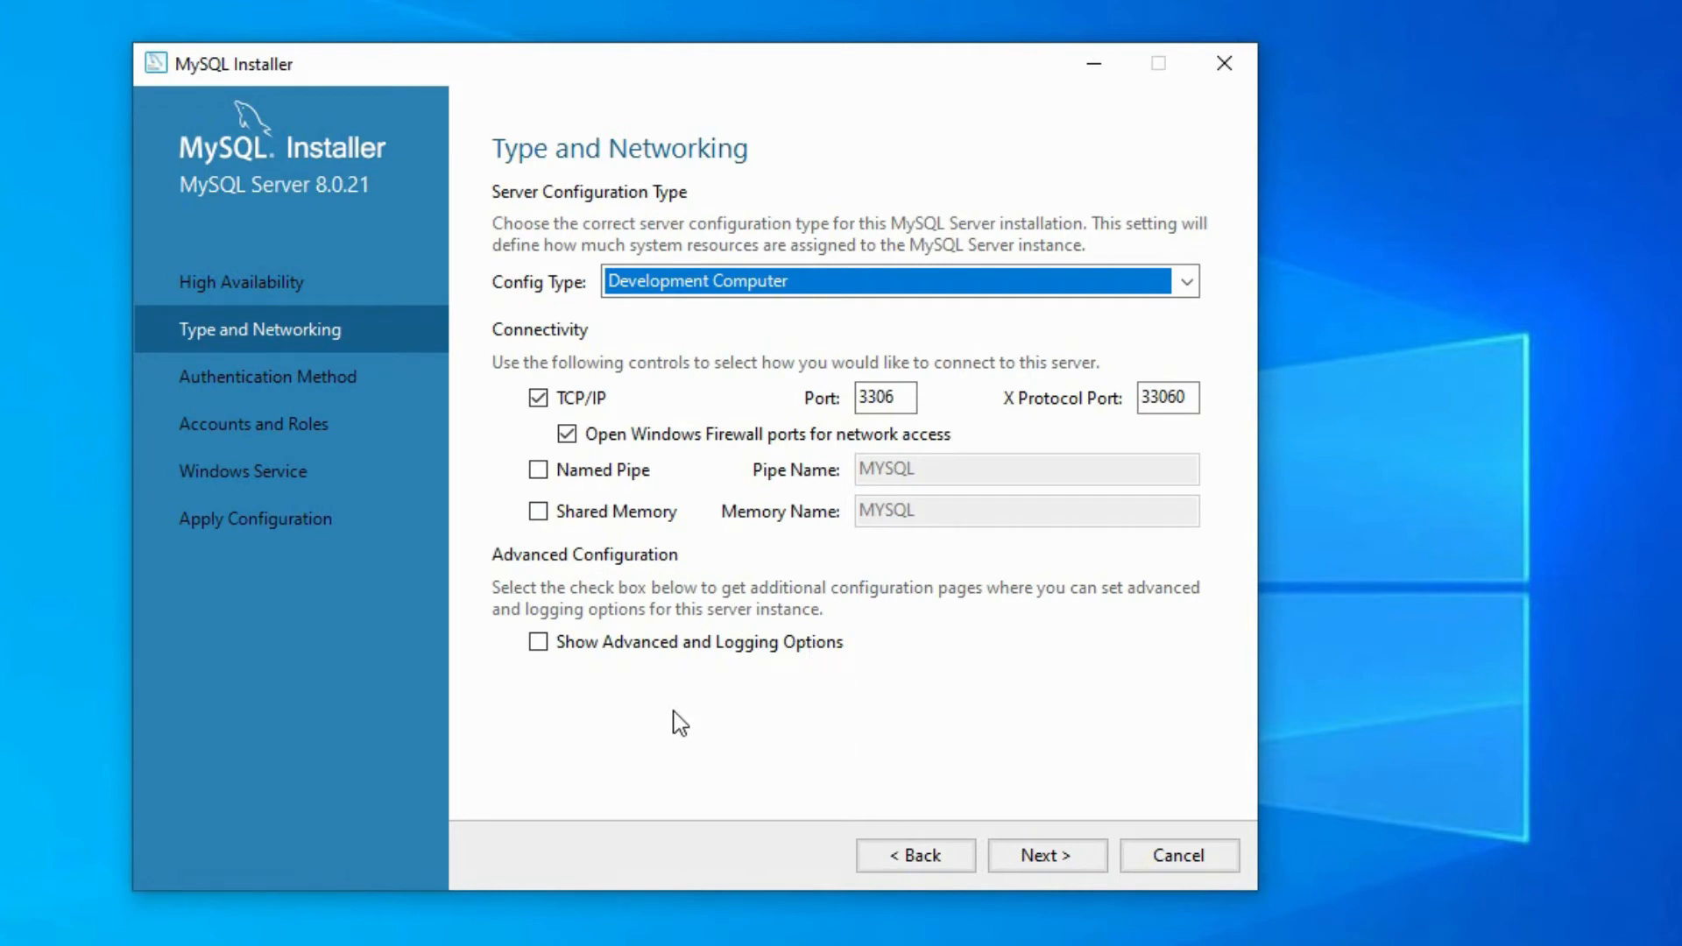
left_click(1025, 855)
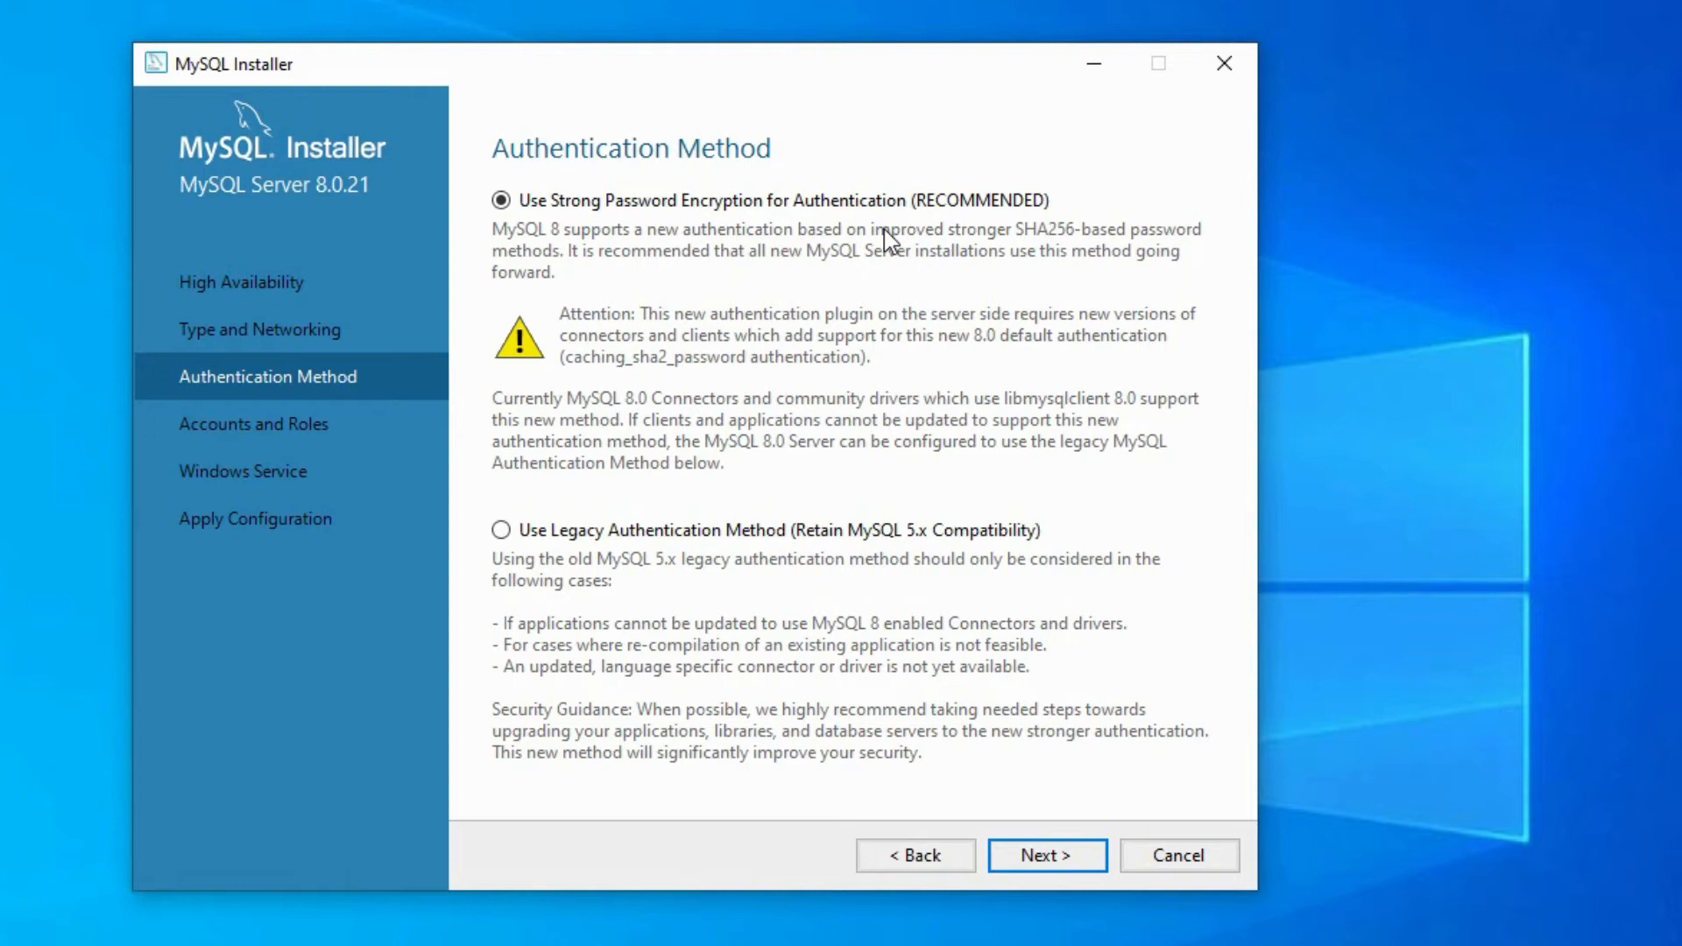
left_click(731, 537)
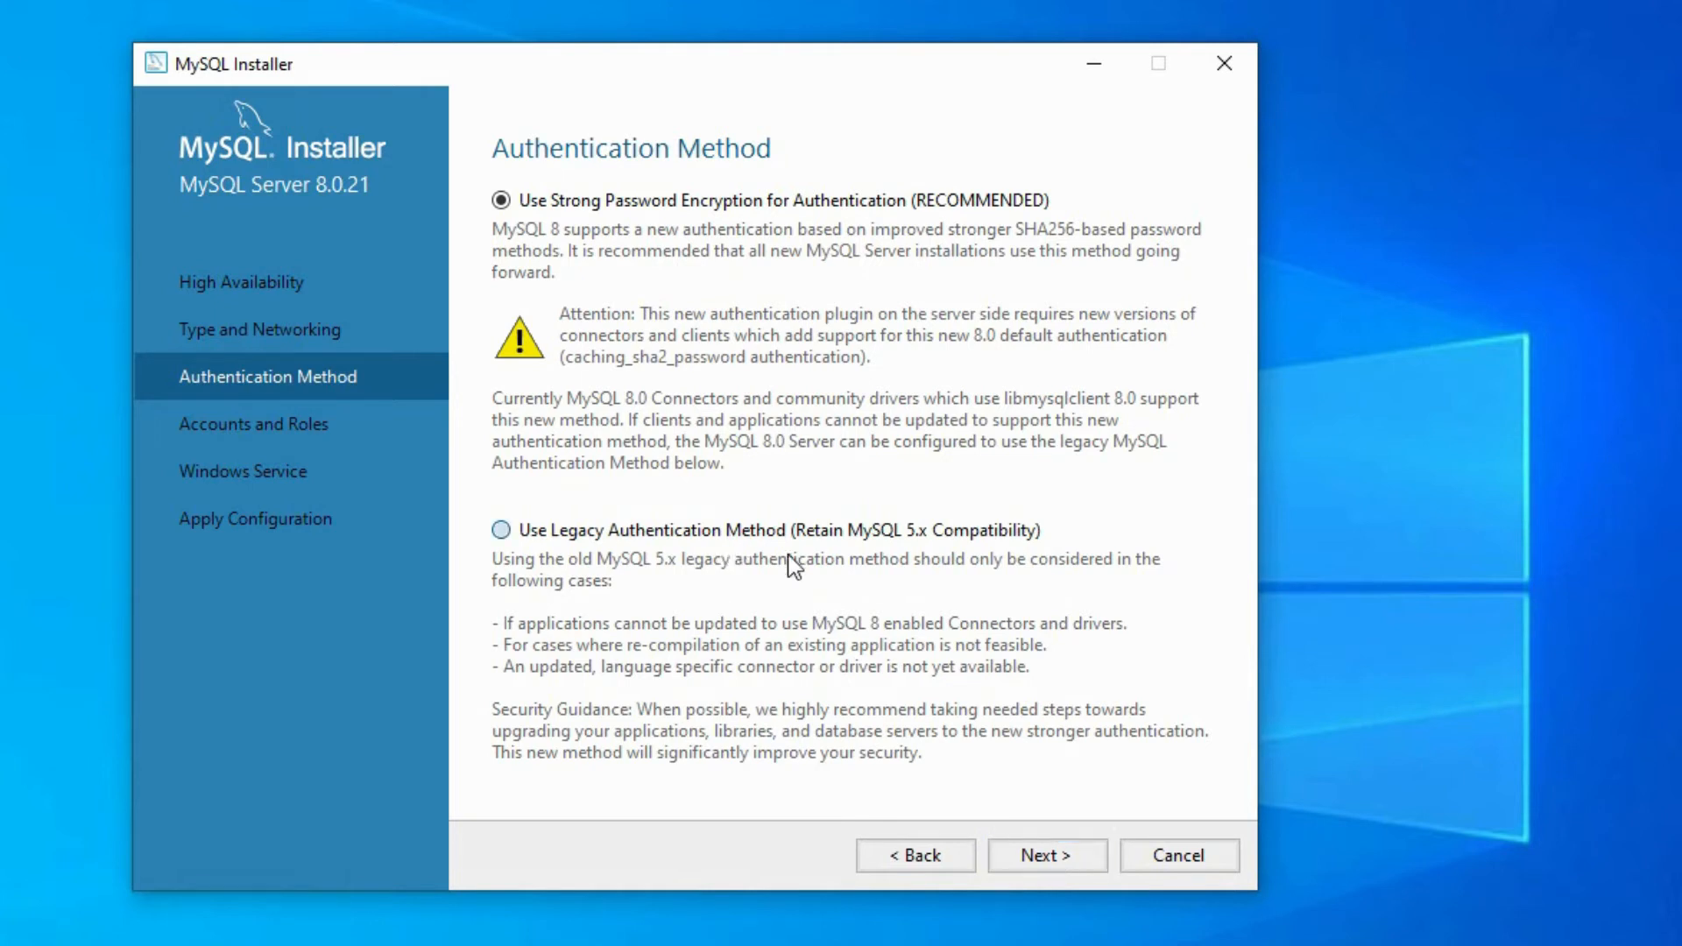
left_click(1039, 858)
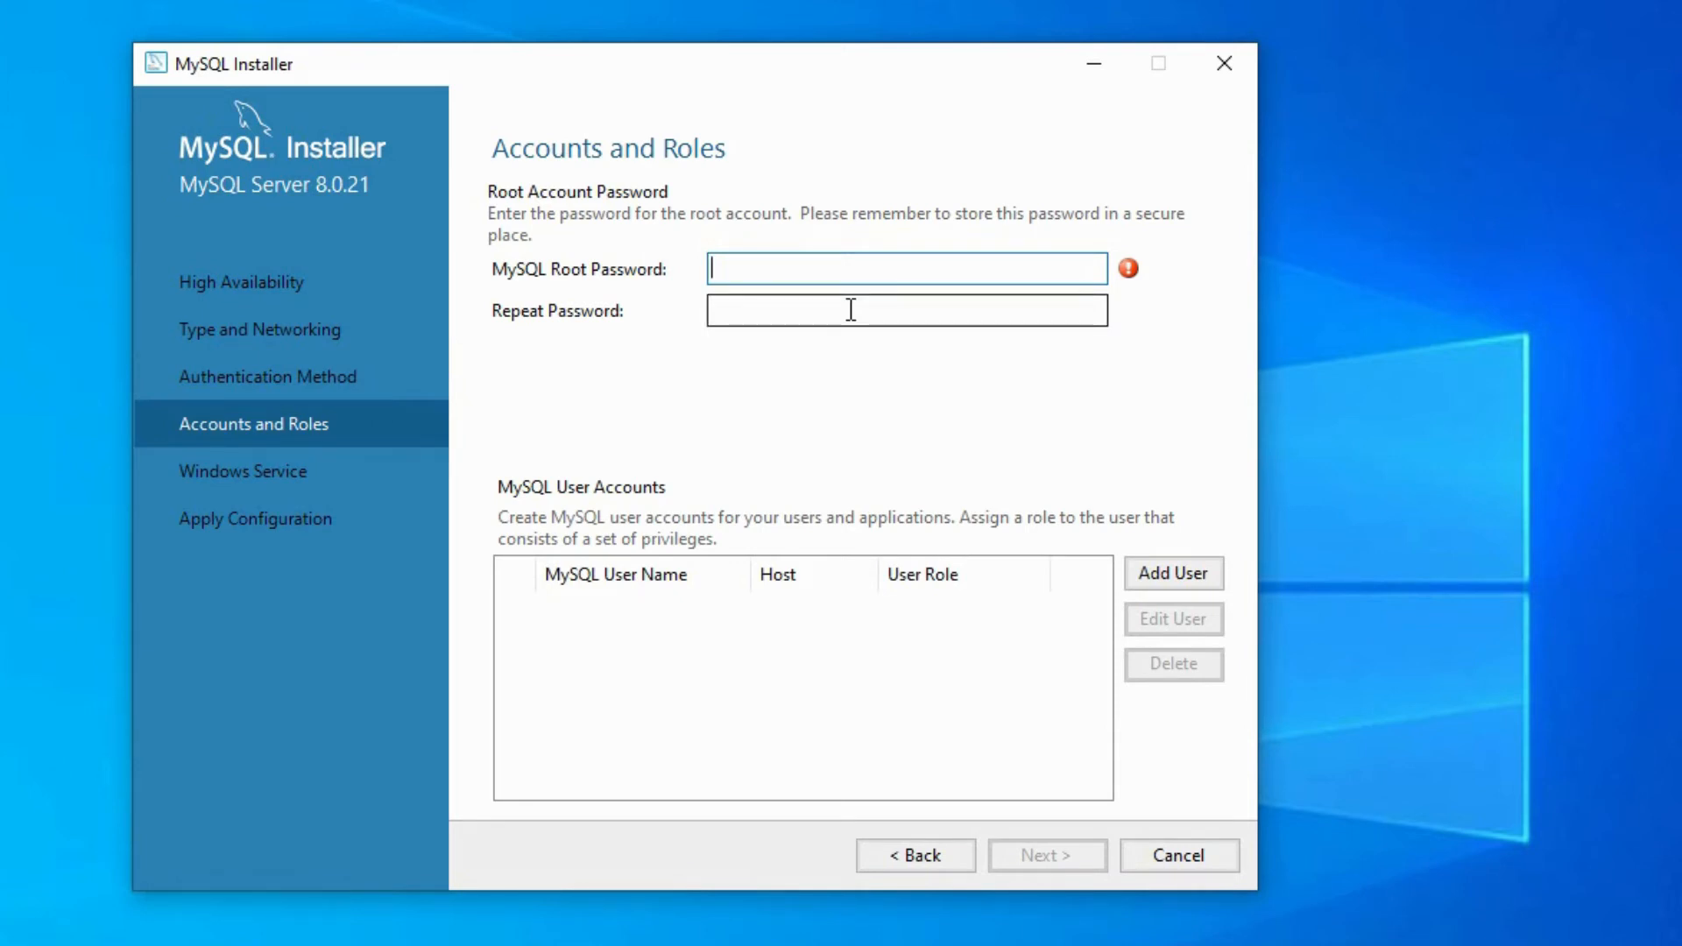
- Enter the MySQL root password and repeat it for confirmation
left_click(750, 315)
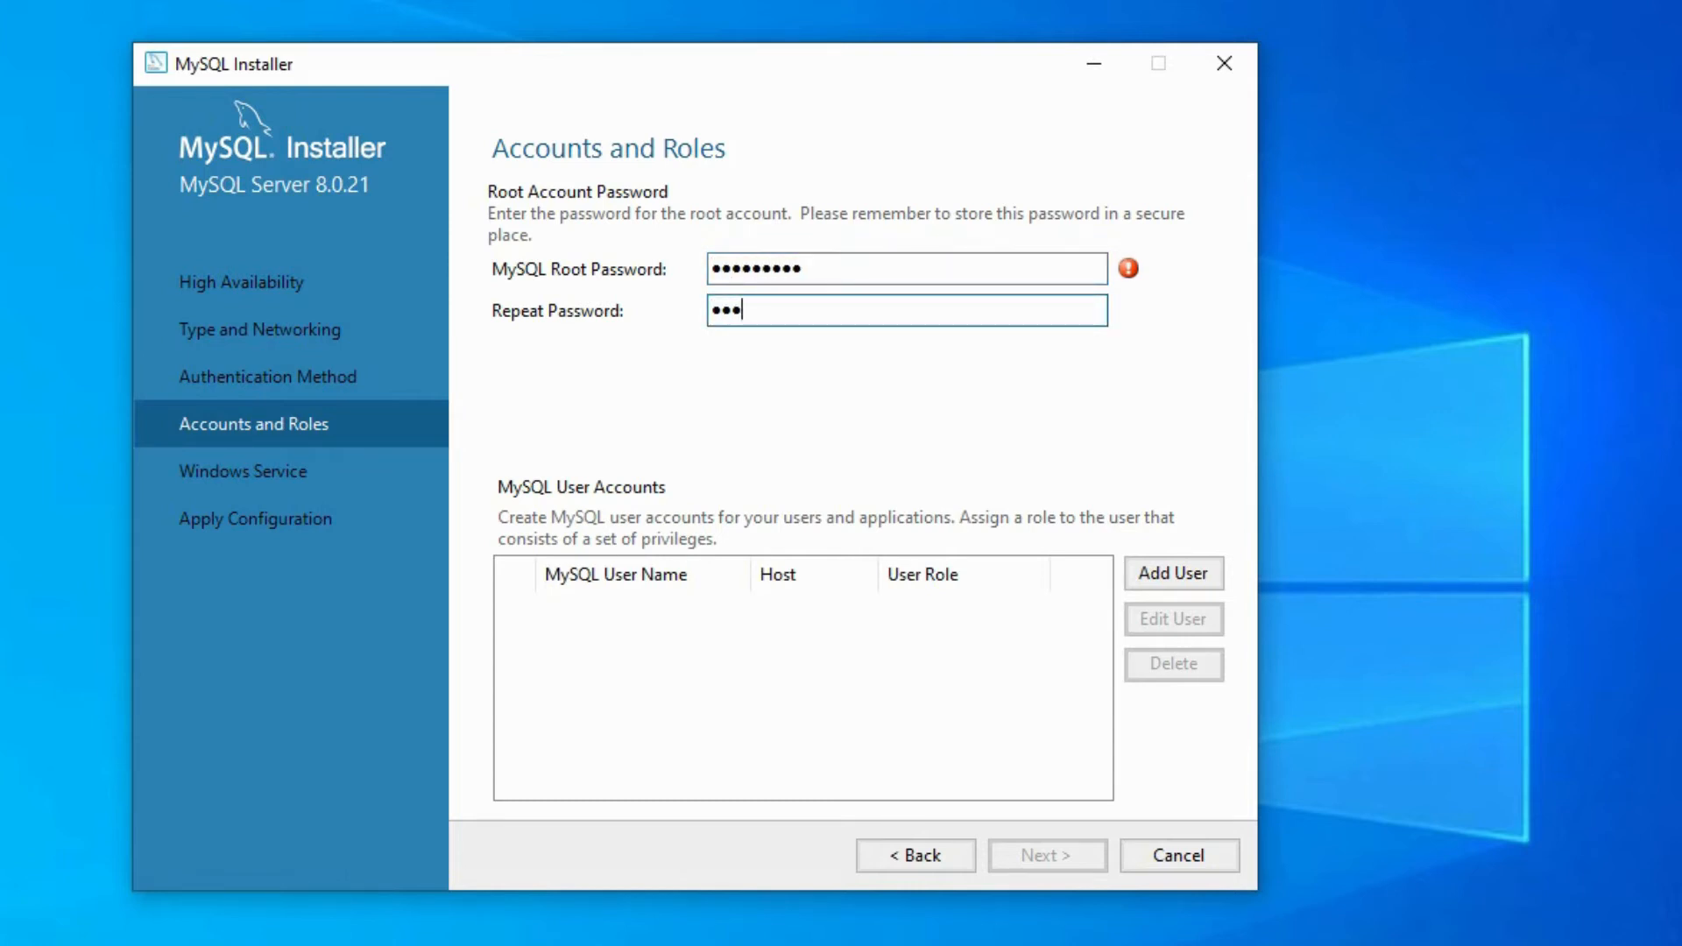
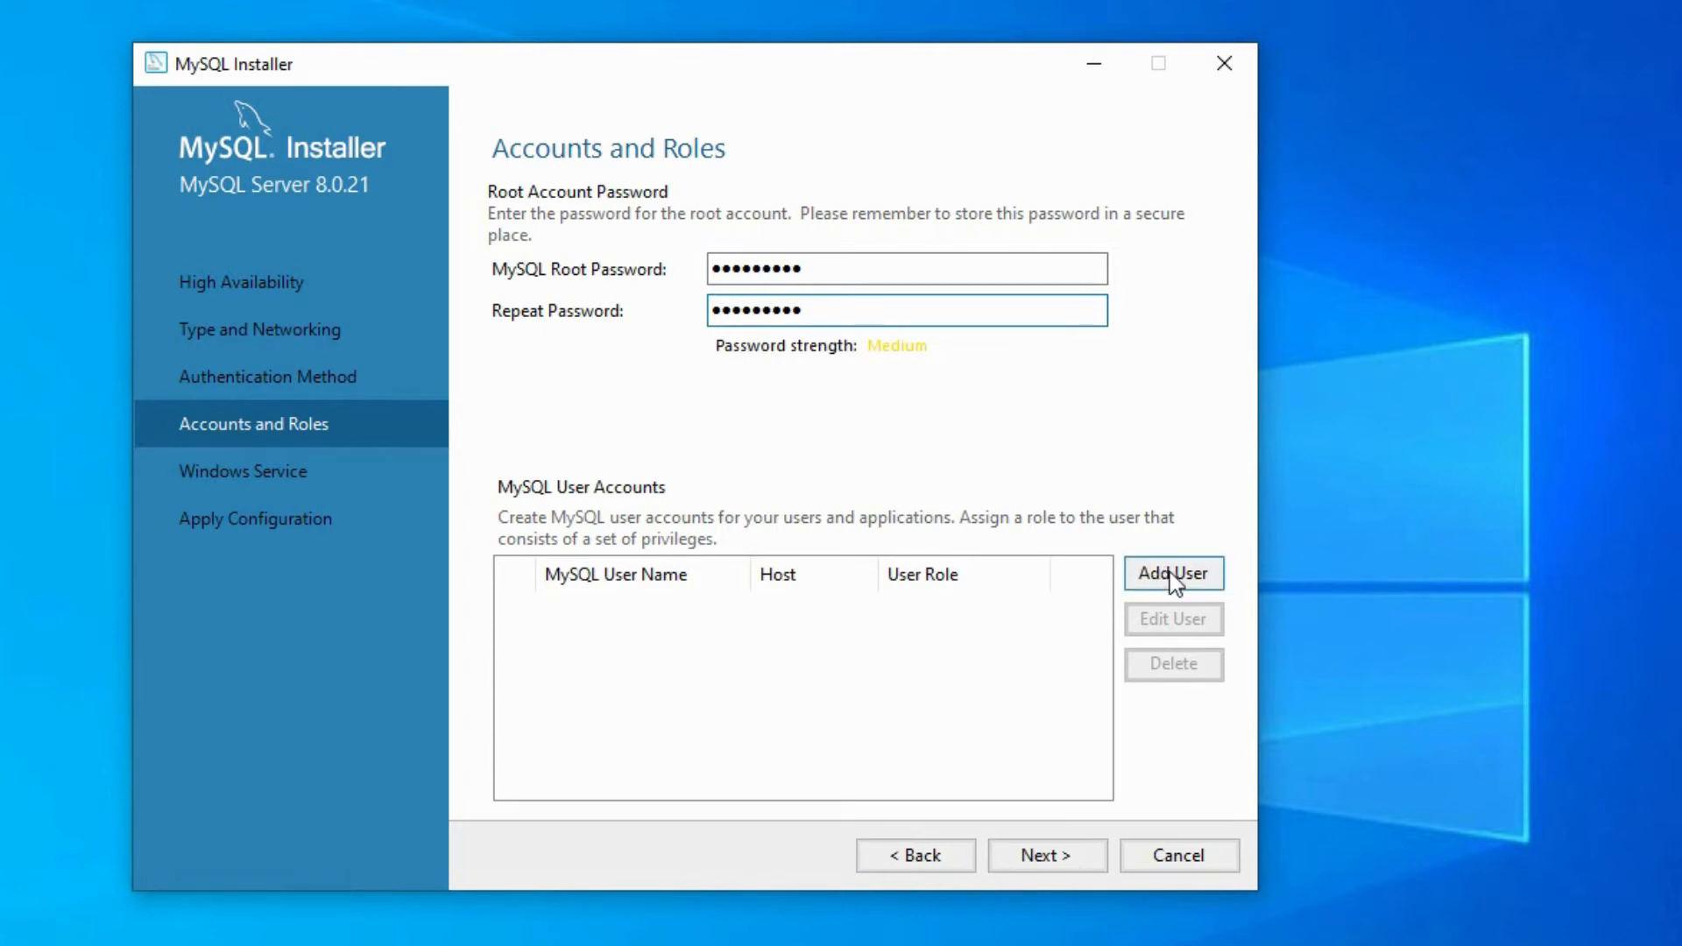
- Start a new MySQL user account named test_user, keeping All Hosts (%) as host and DB Admin as role
left_click(1169, 571)
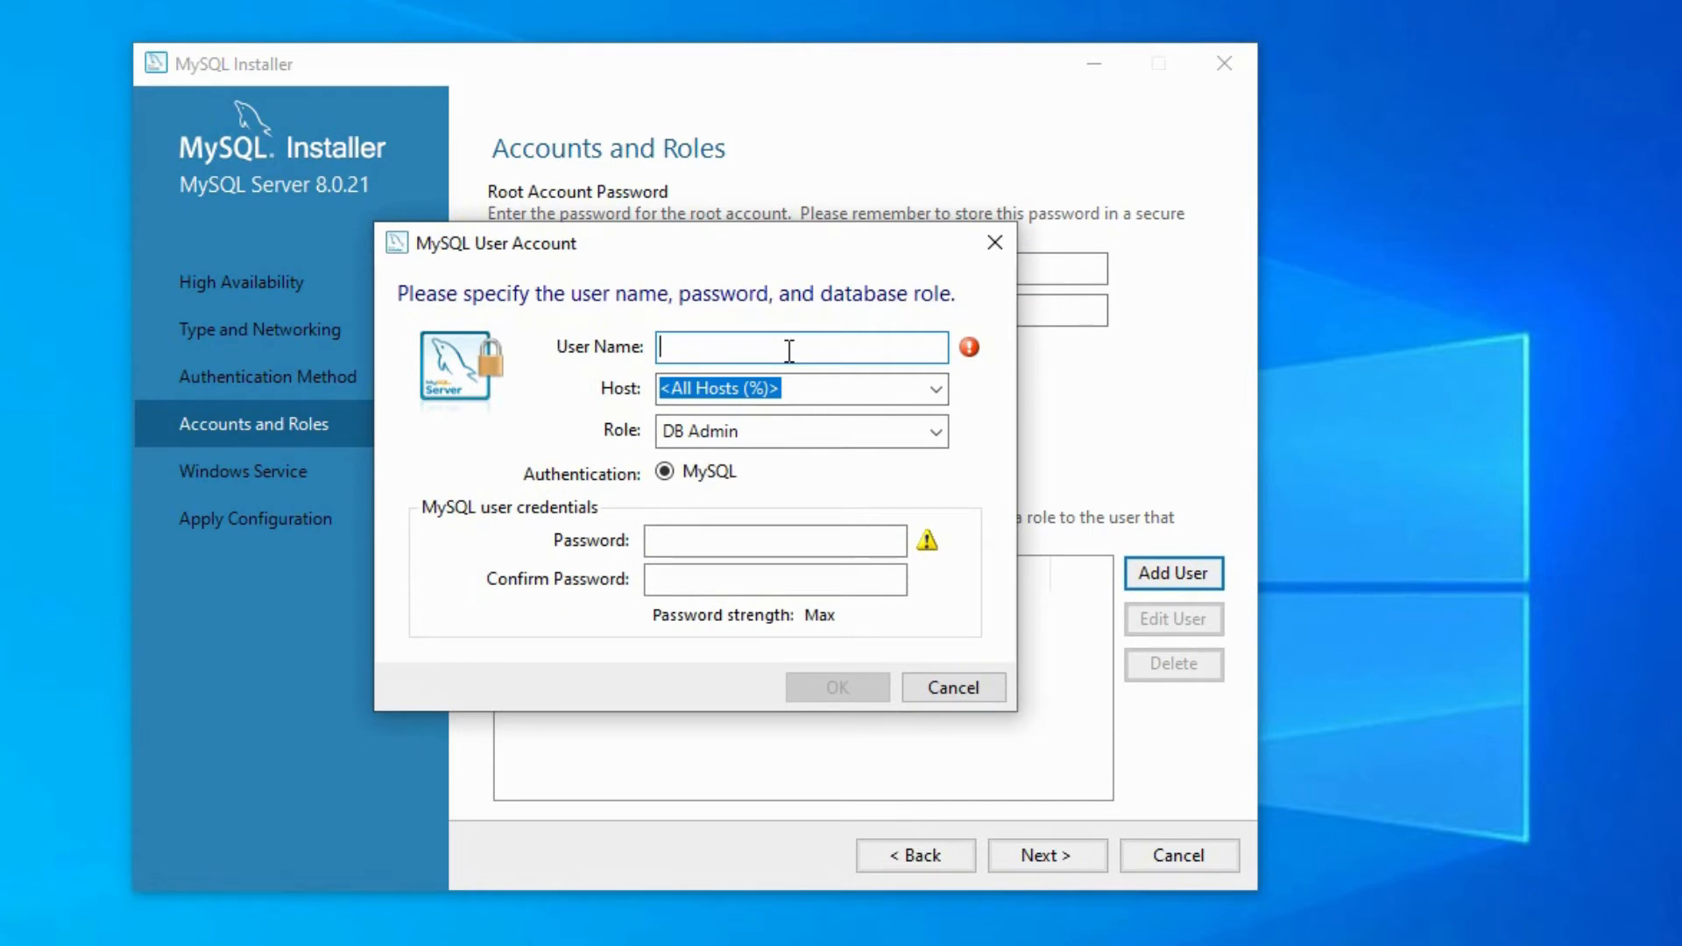
type("test_")
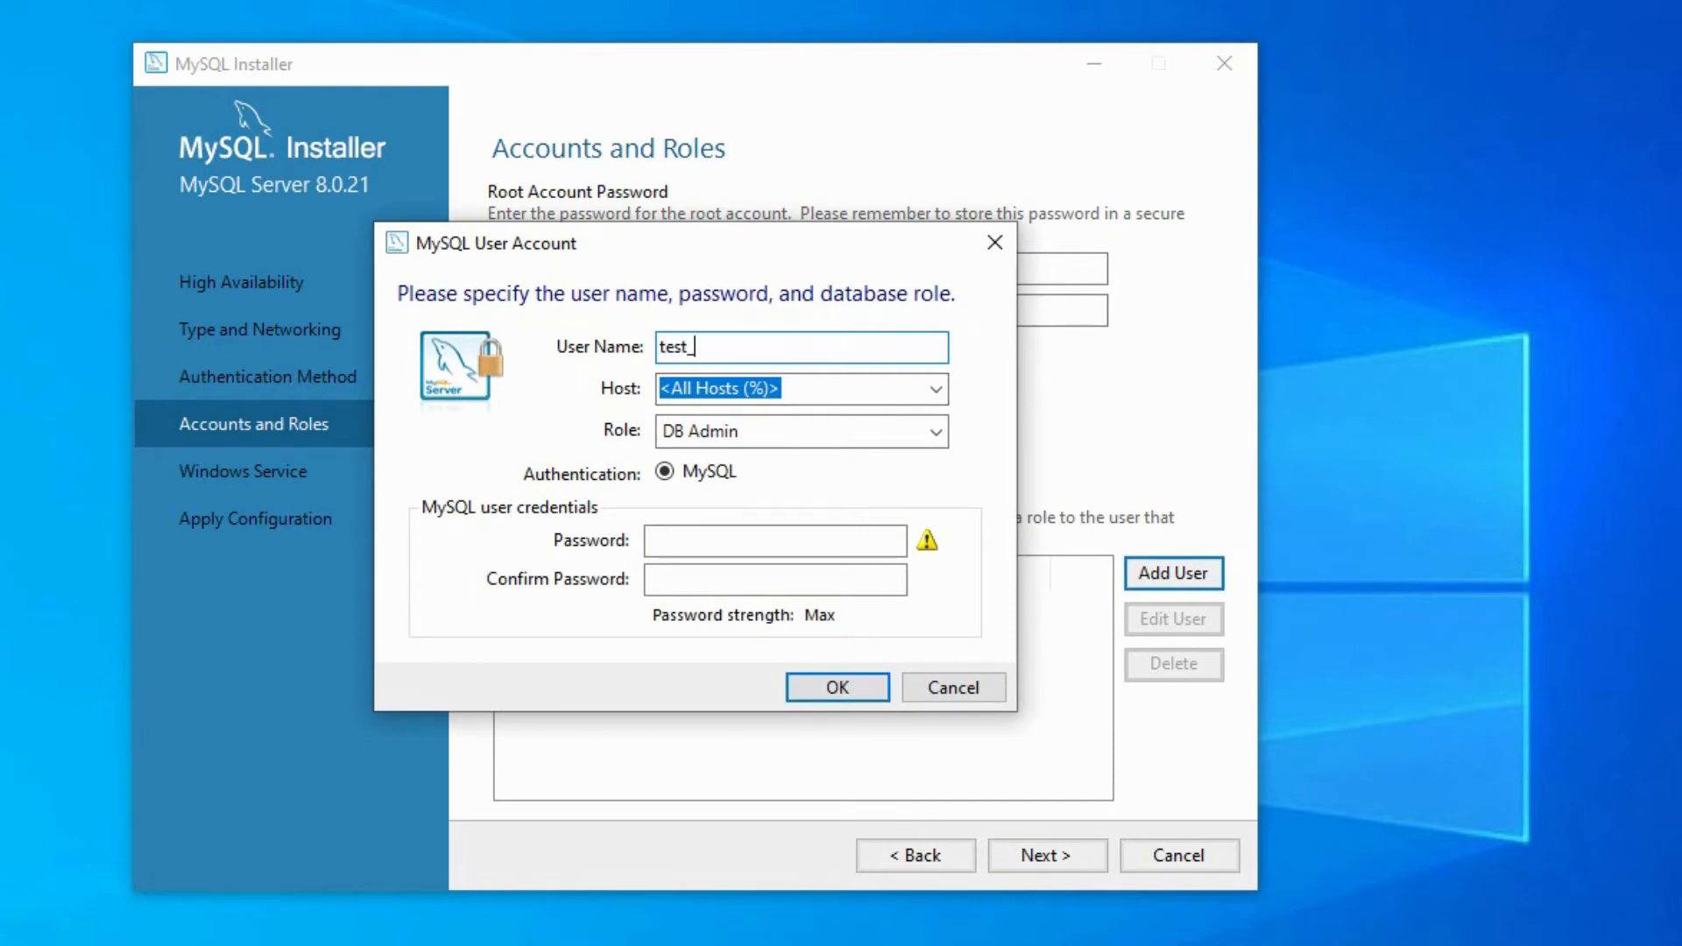
type("user")
left_click(938, 401)
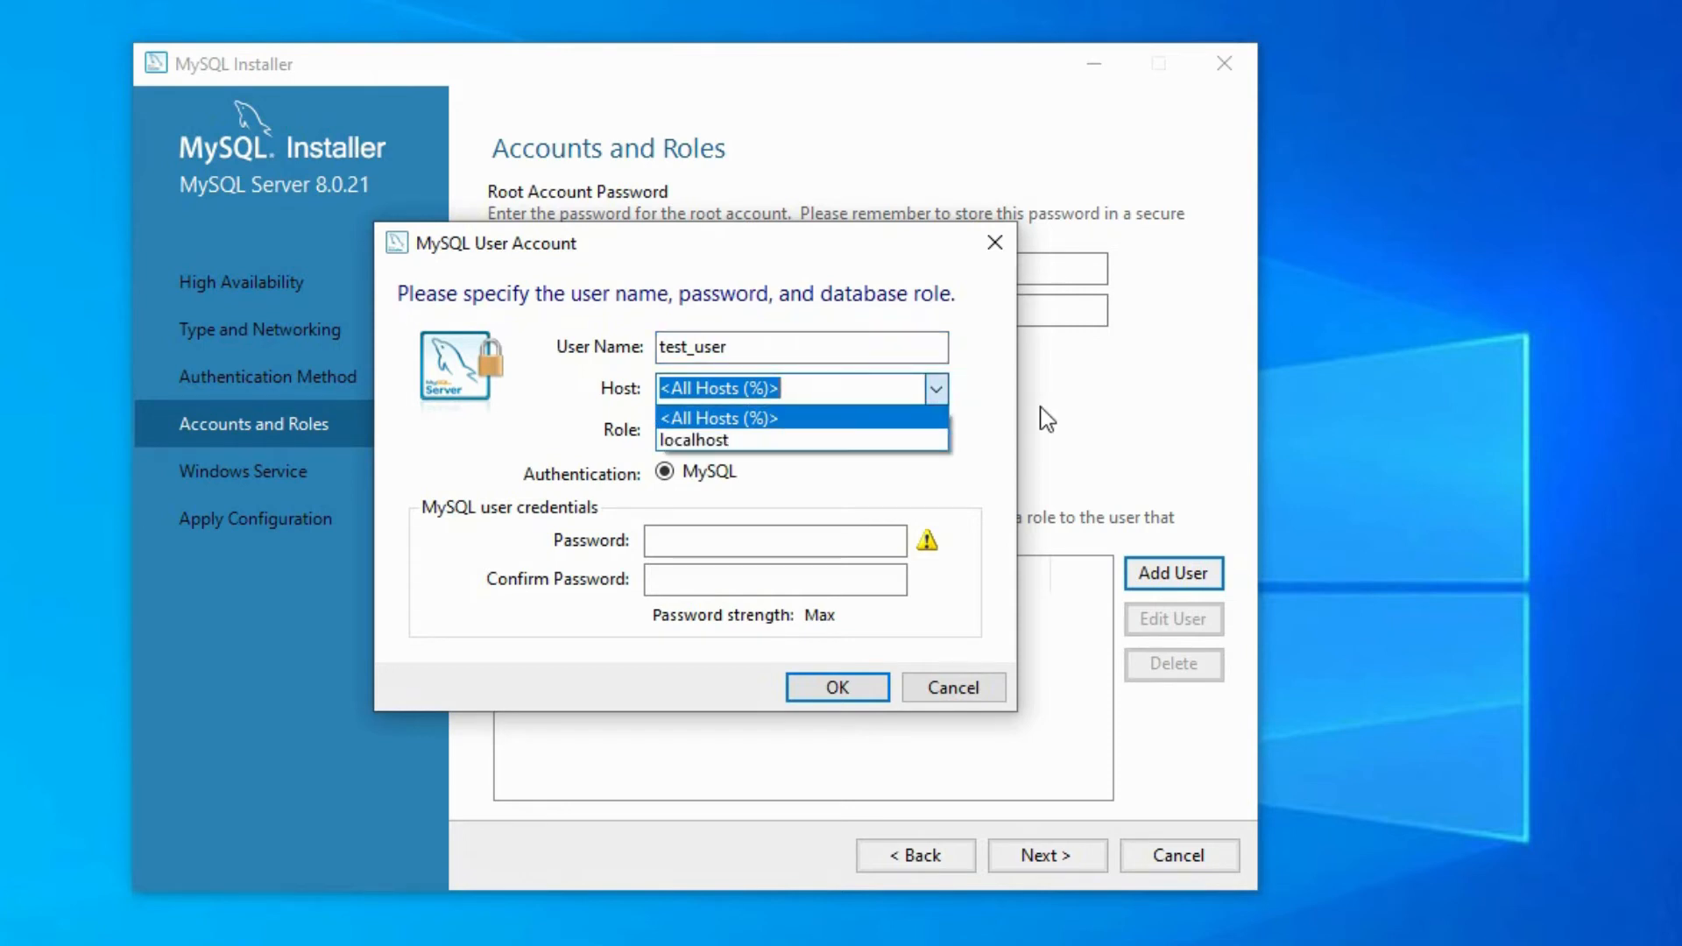
left_click(930, 410)
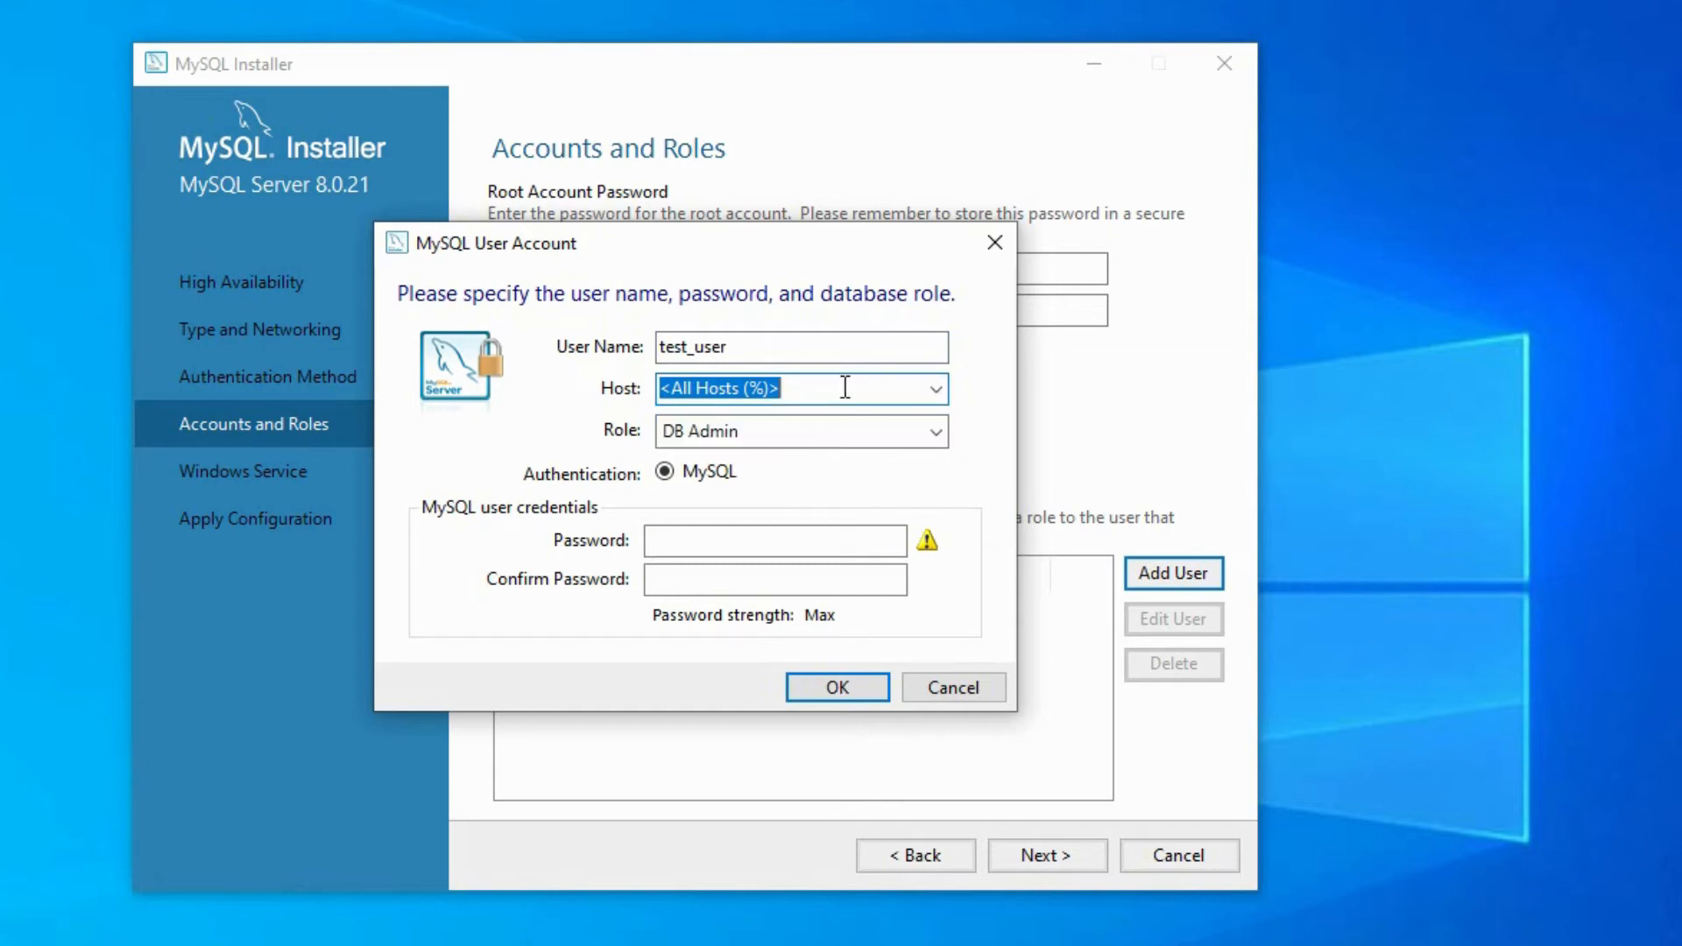
left_click(943, 431)
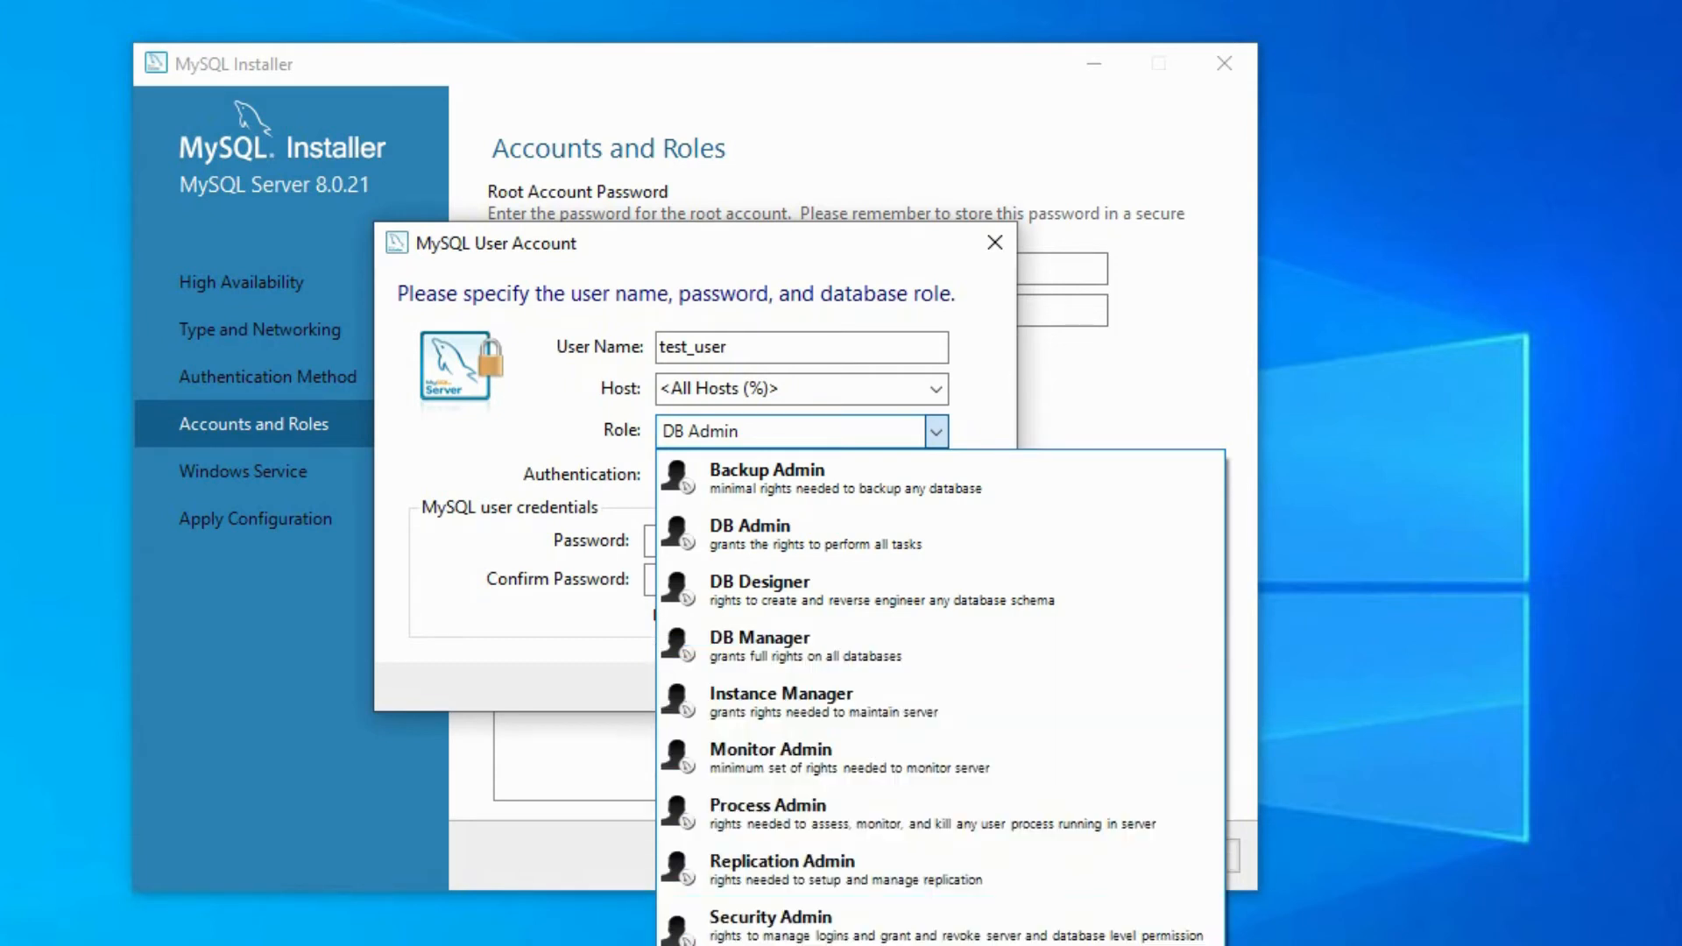
left_click(995, 434)
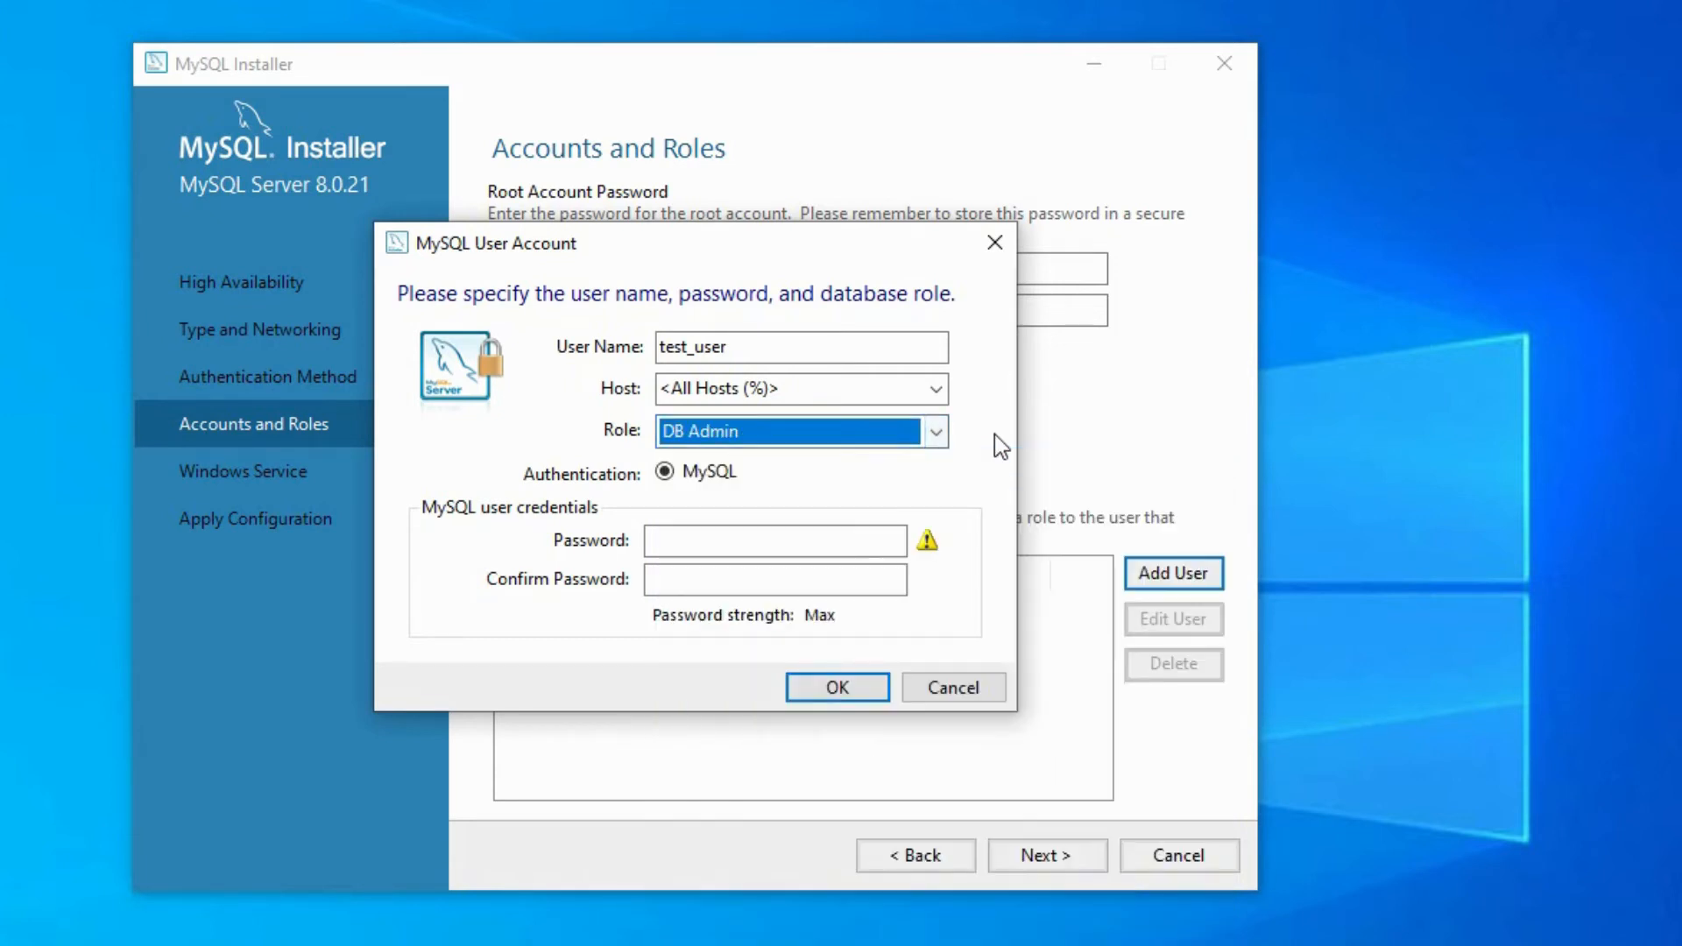
- Enter and confirm the password for test_user and add the account
left_click(799, 540)
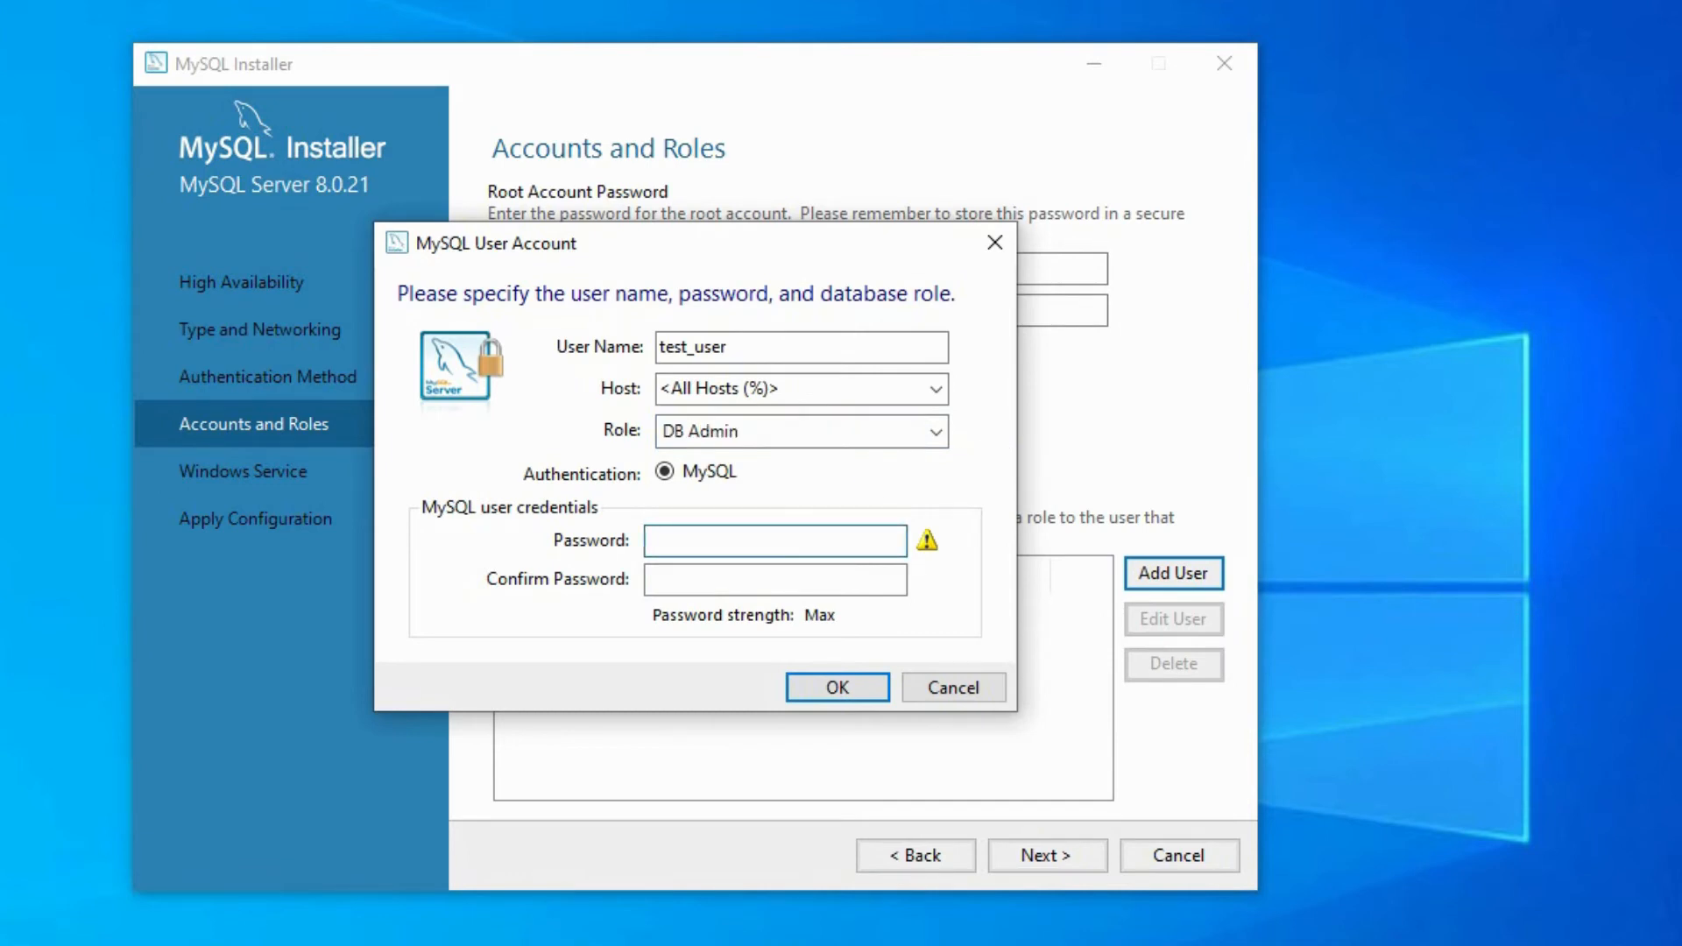
type("••••••••••")
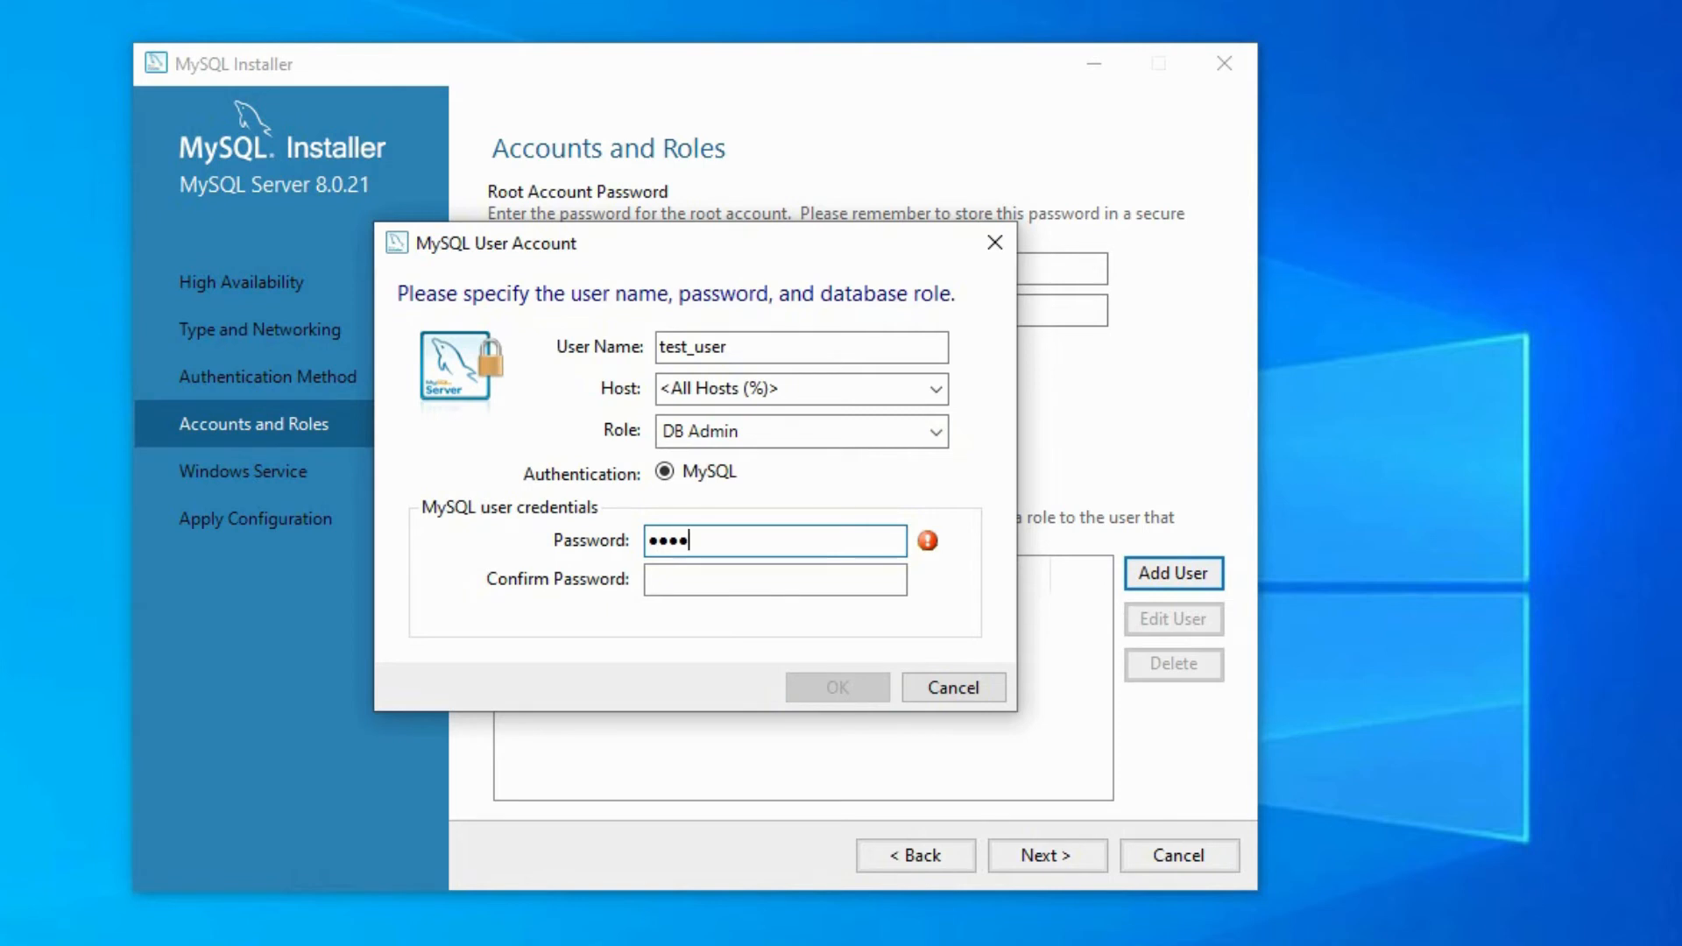
left_click(812, 584)
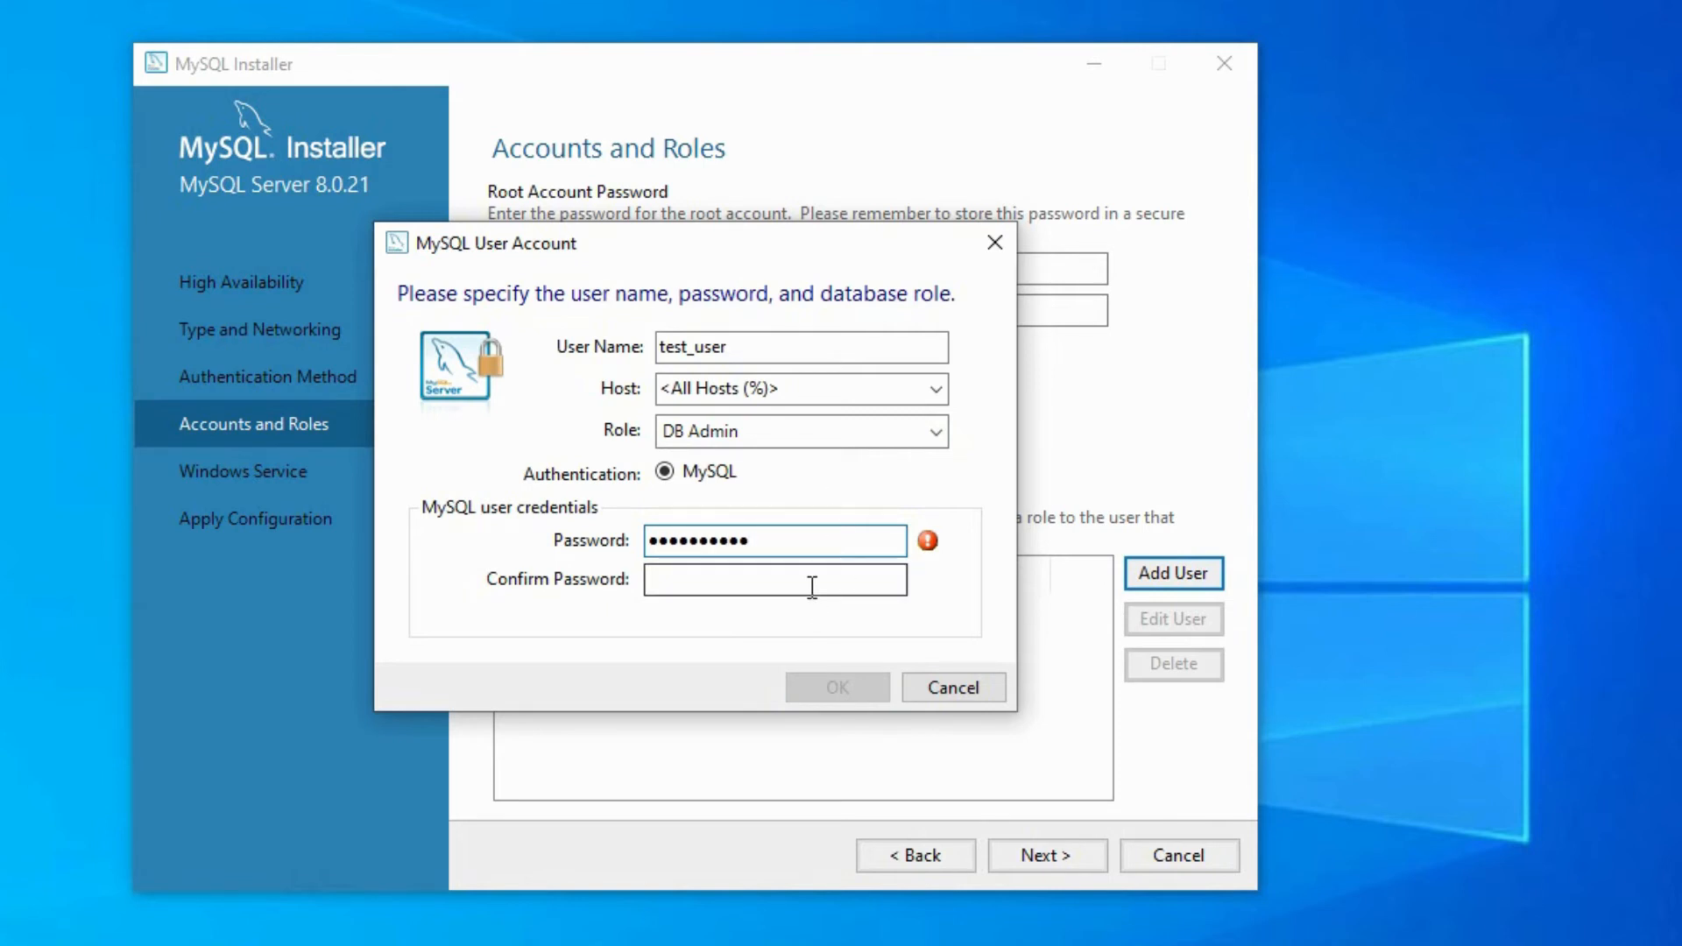
type("•••••••••")
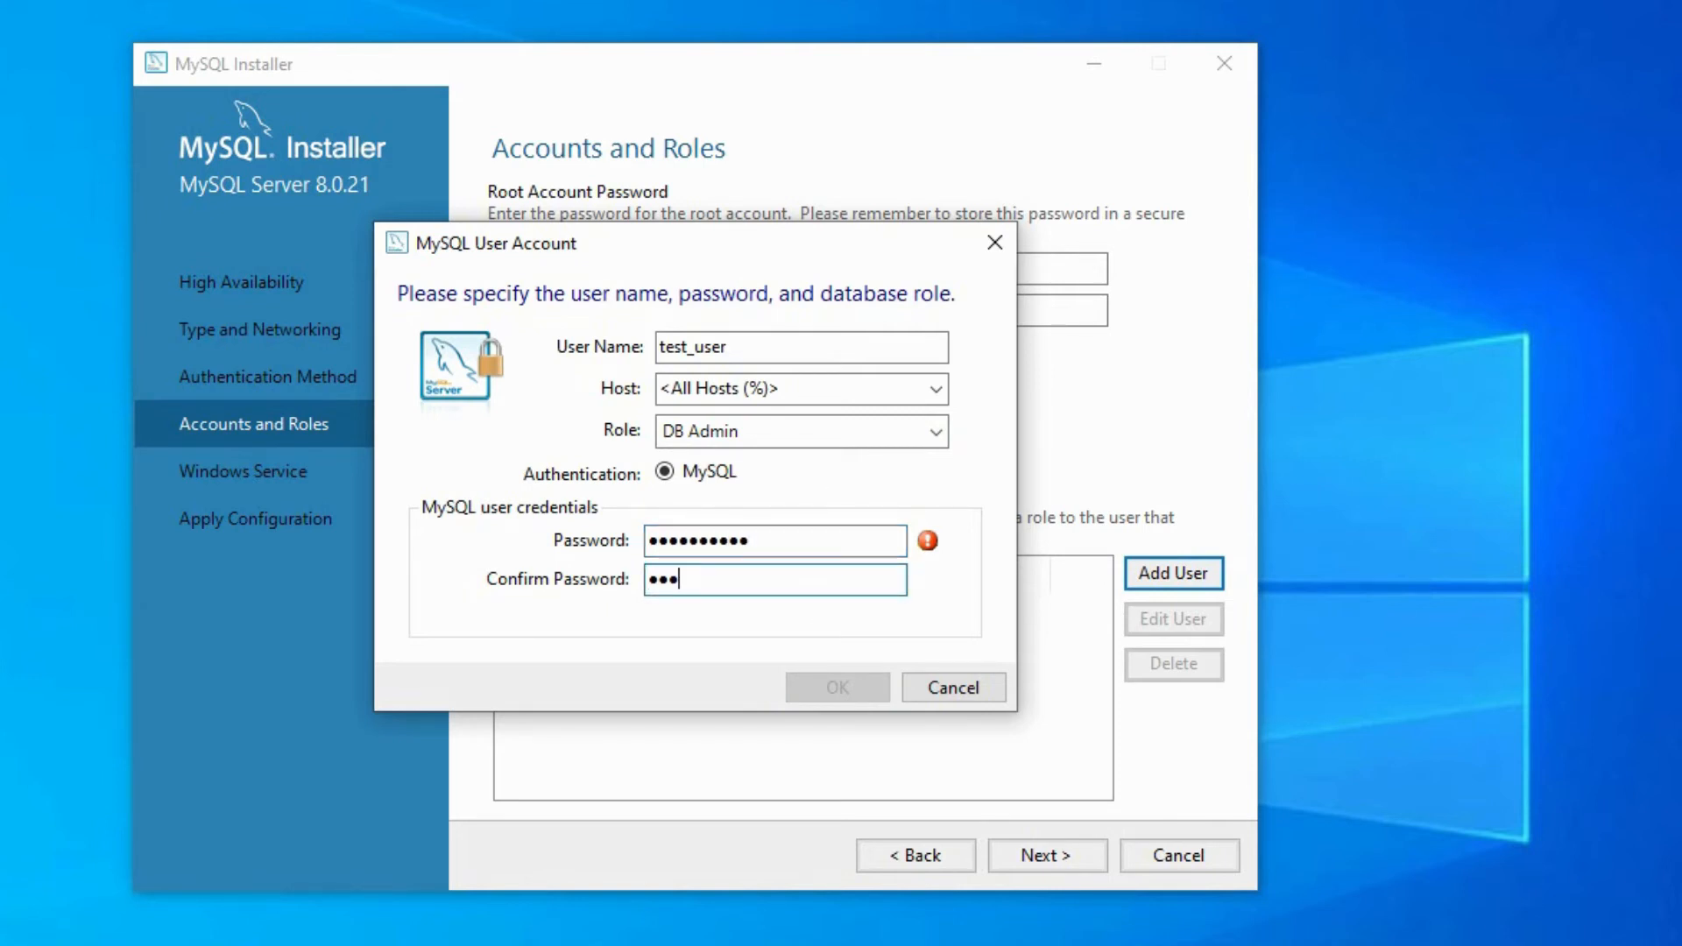
type("•")
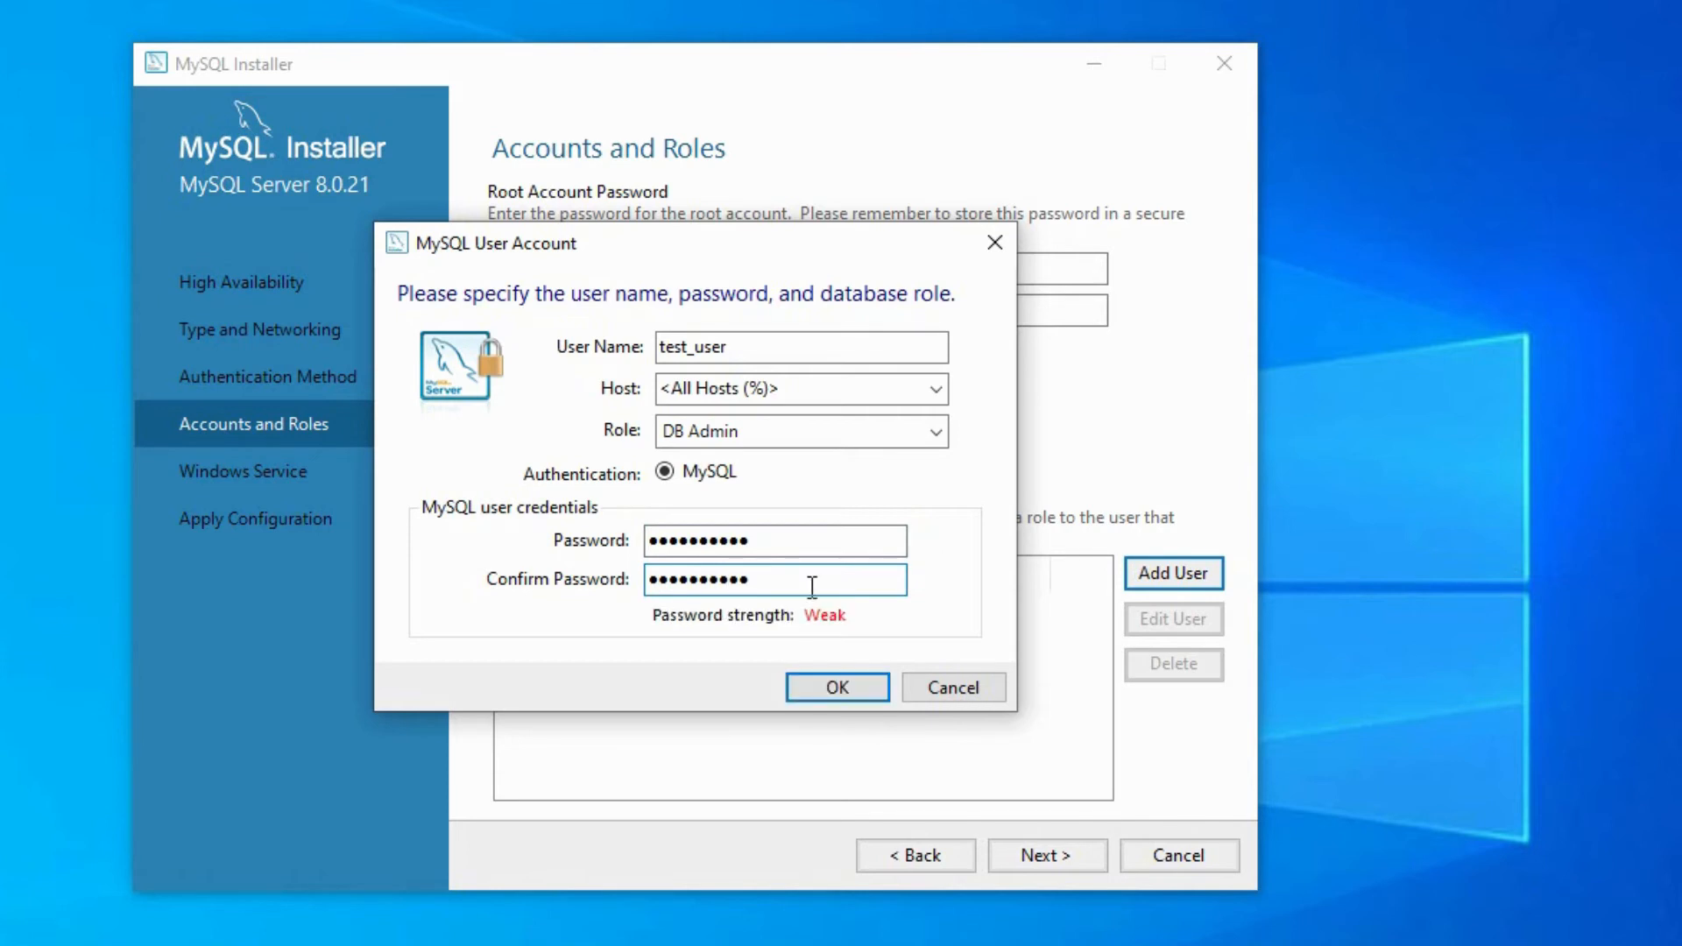
left_click(816, 681)
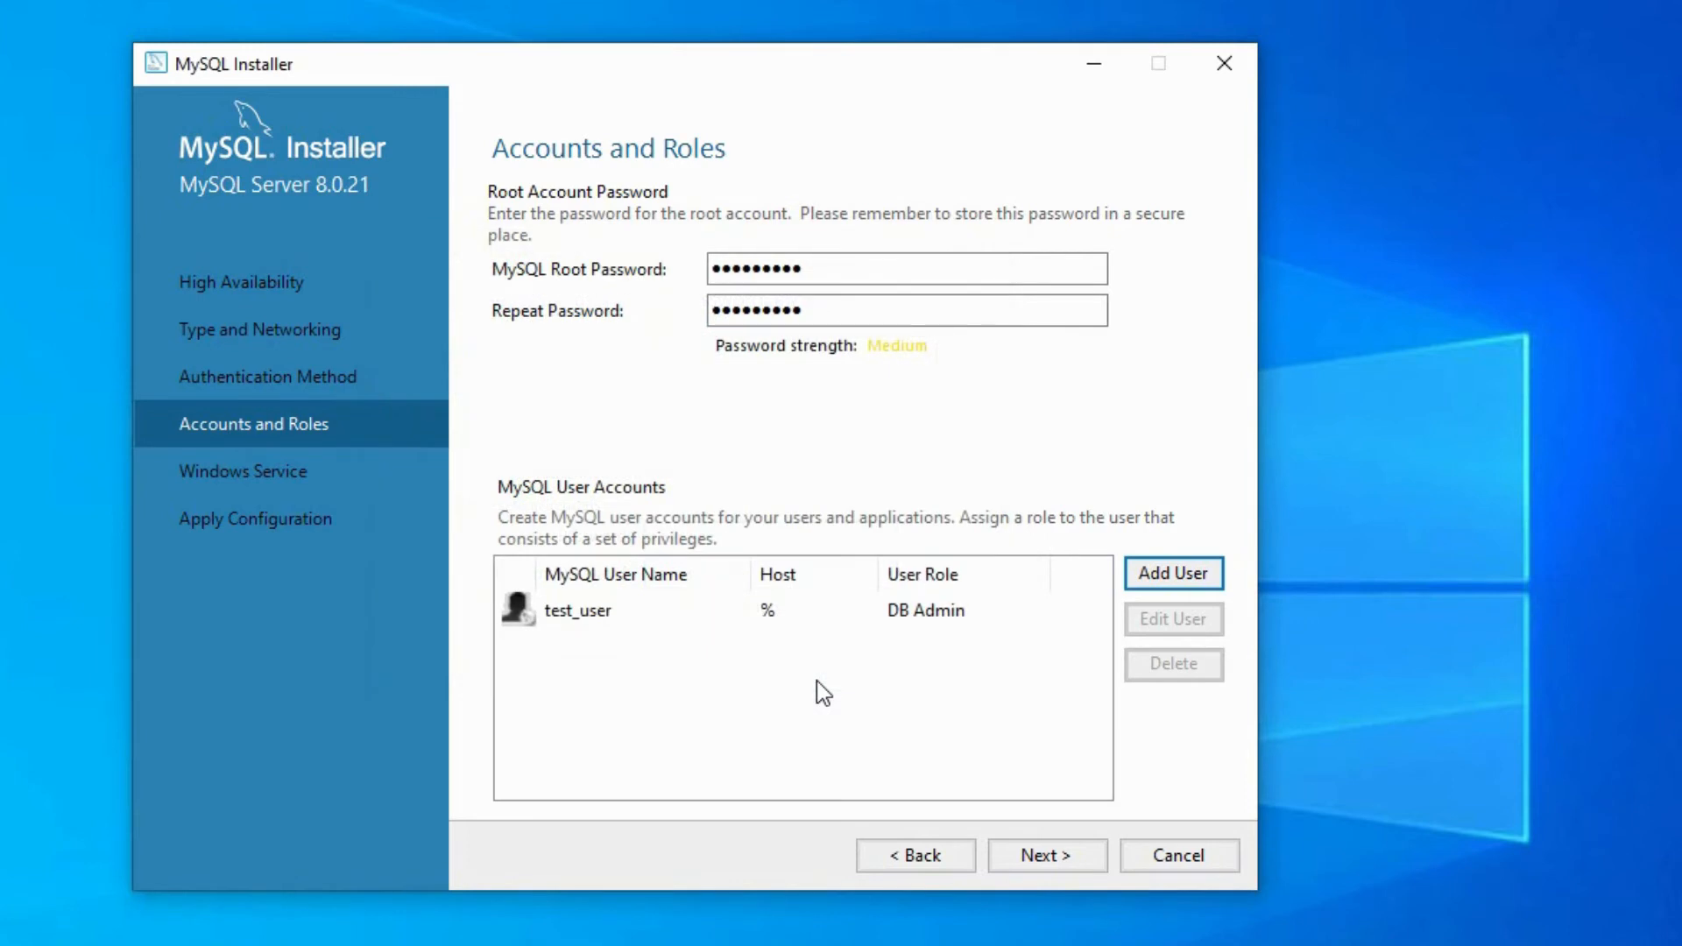
- Keep MySQL80 as a Windows service starting at system startup under the Standard System Account, and apply the server configuration
left_click(1042, 859)
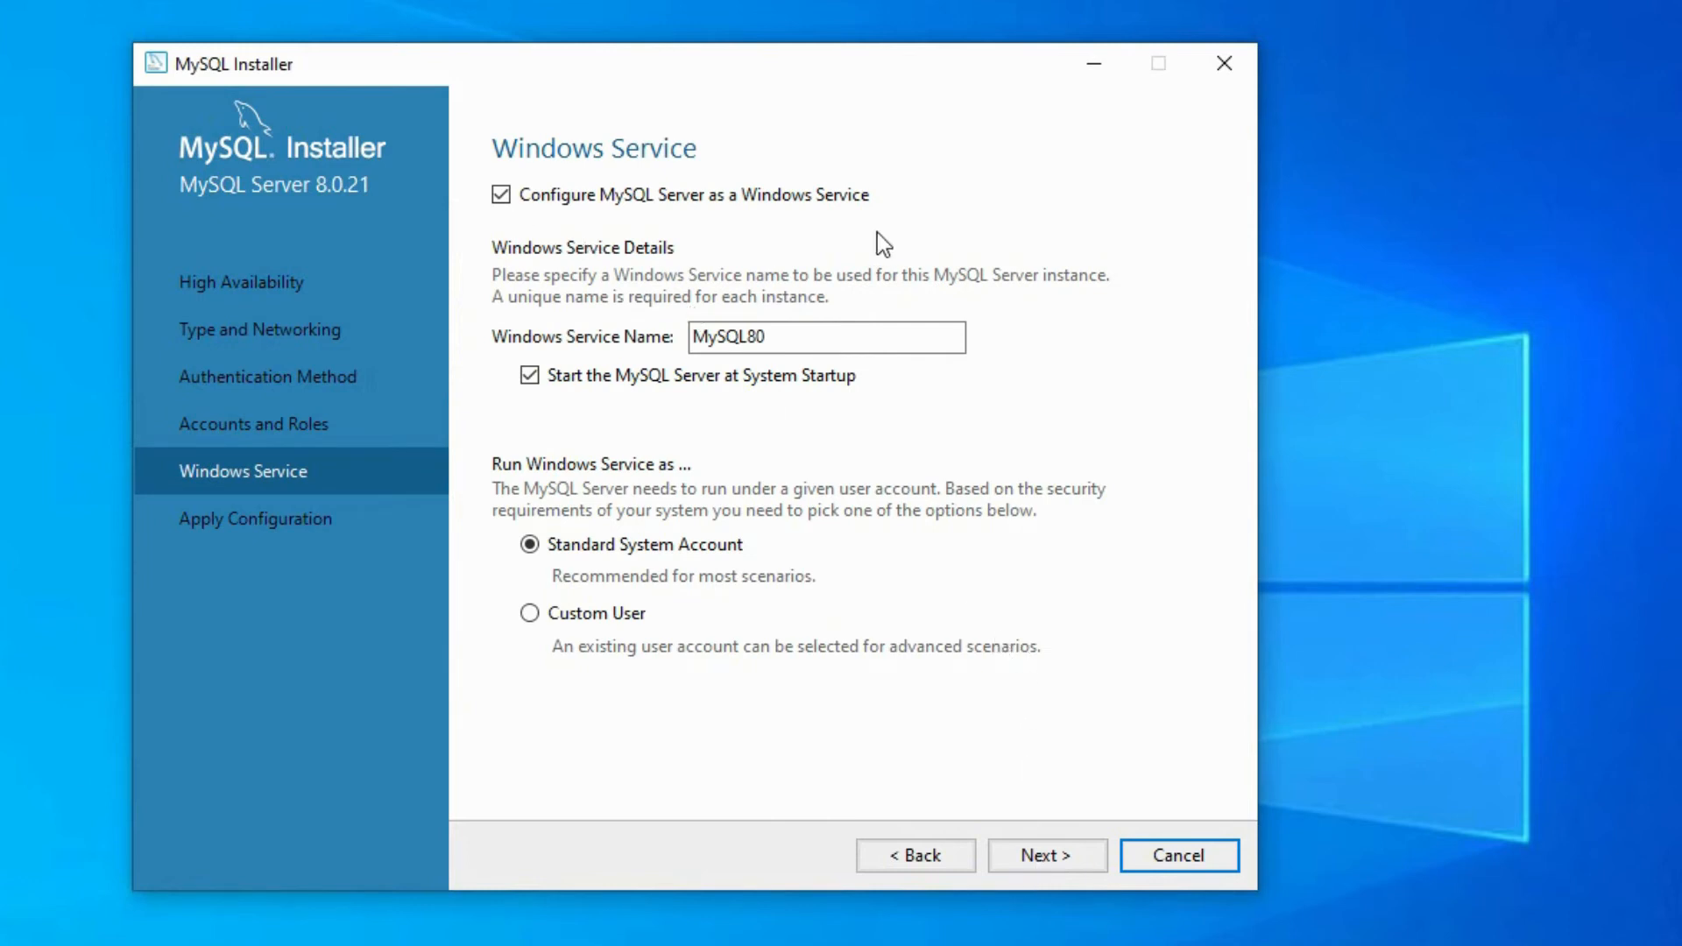
left_click(1033, 854)
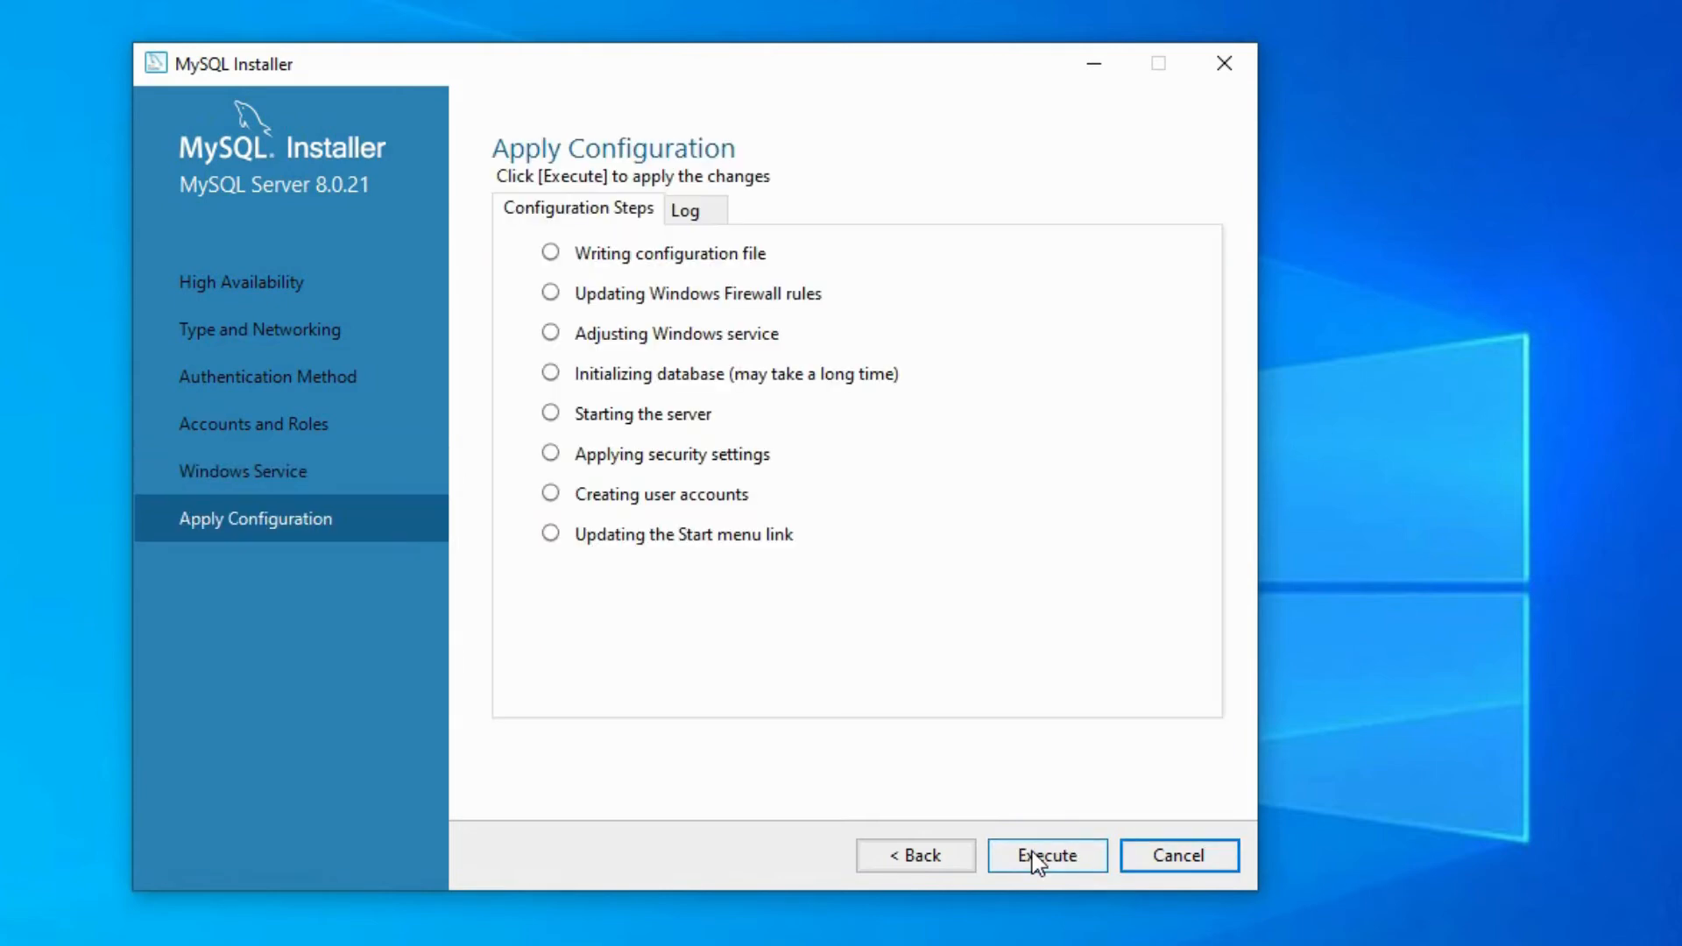
left_click(1033, 855)
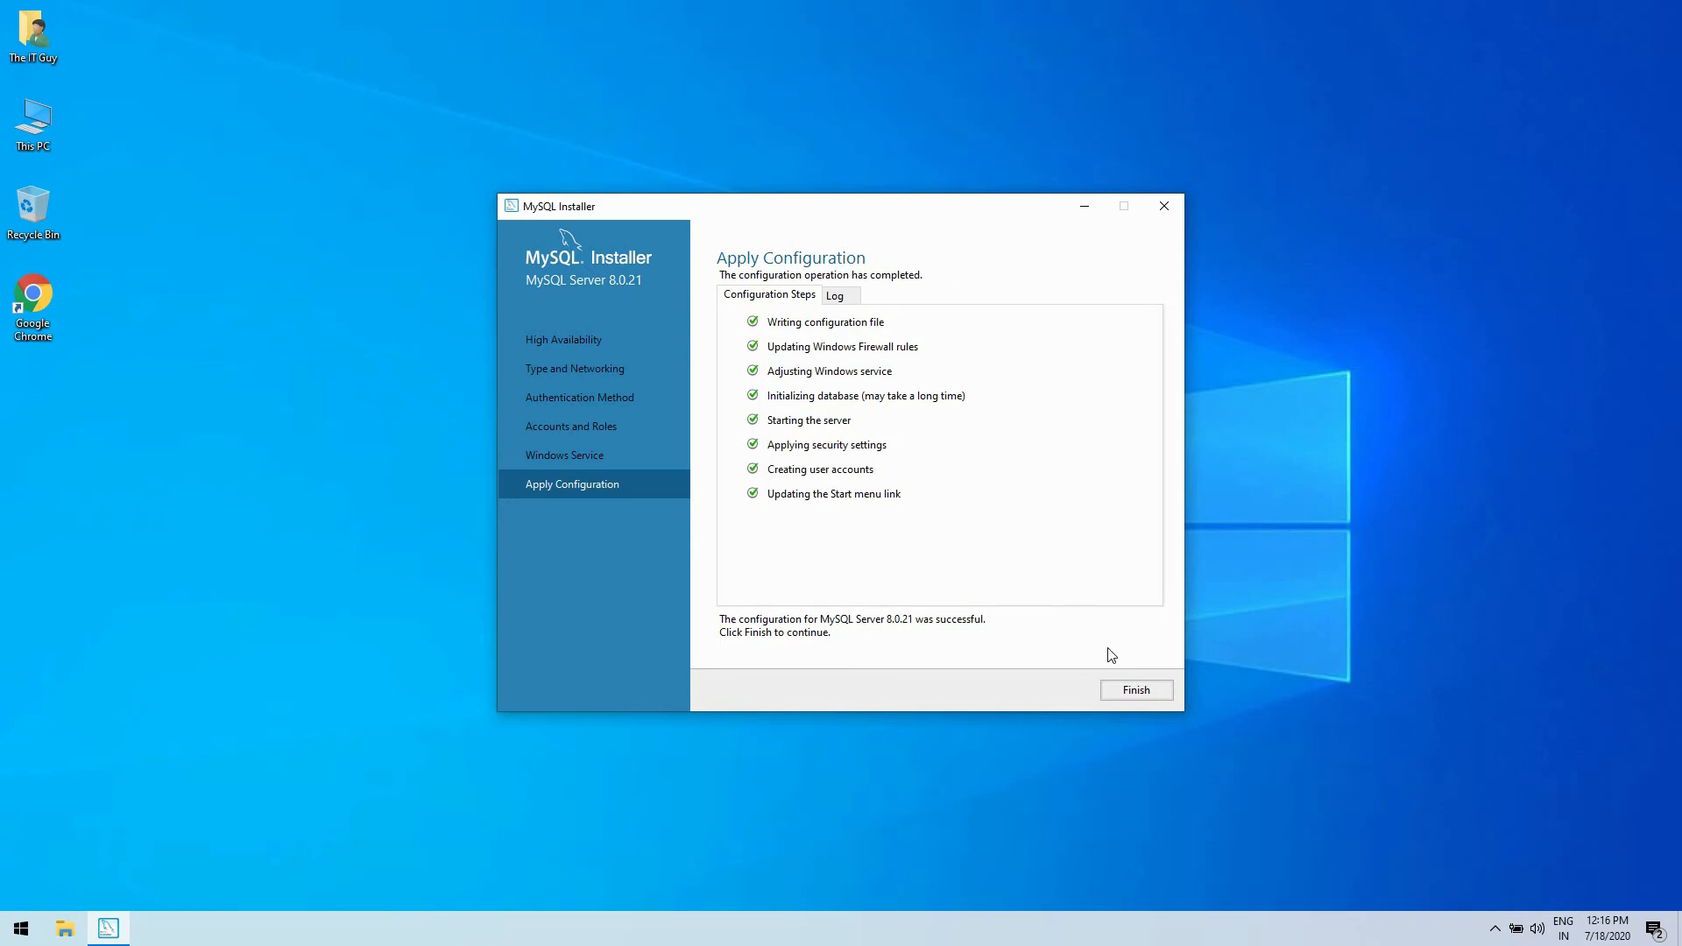
left_click(1133, 699)
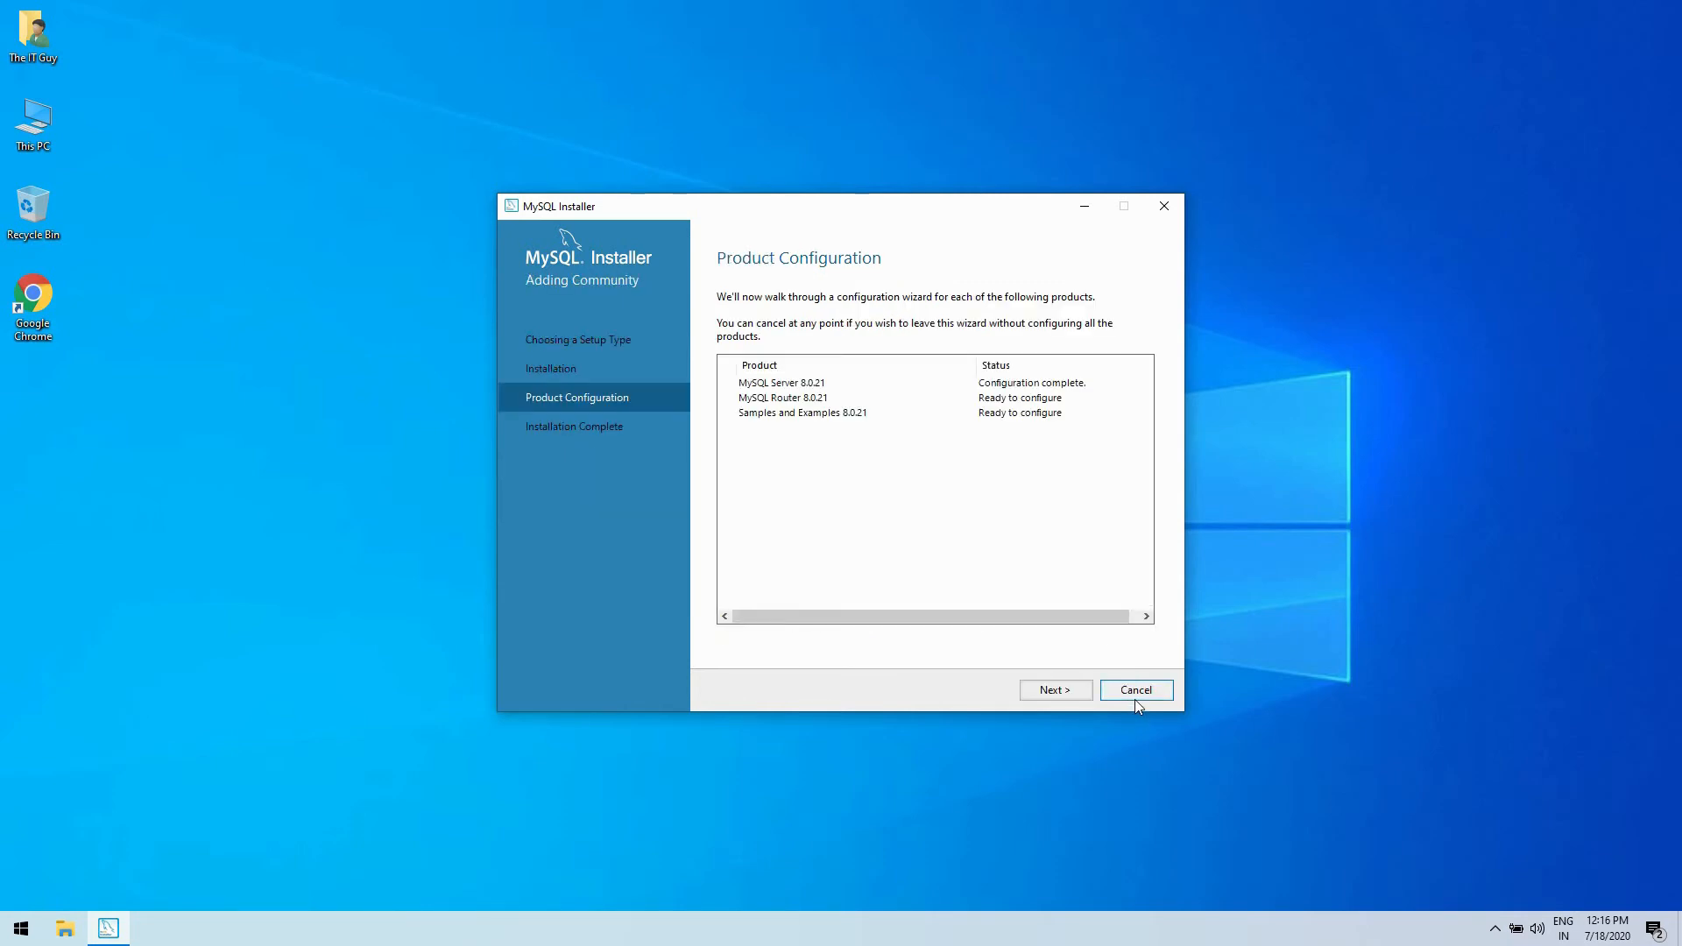
- Finish the MySQL Router configuration without bootstrapping it for InnoDB cluster and proceed to Samples and Examples
left_click(1038, 698)
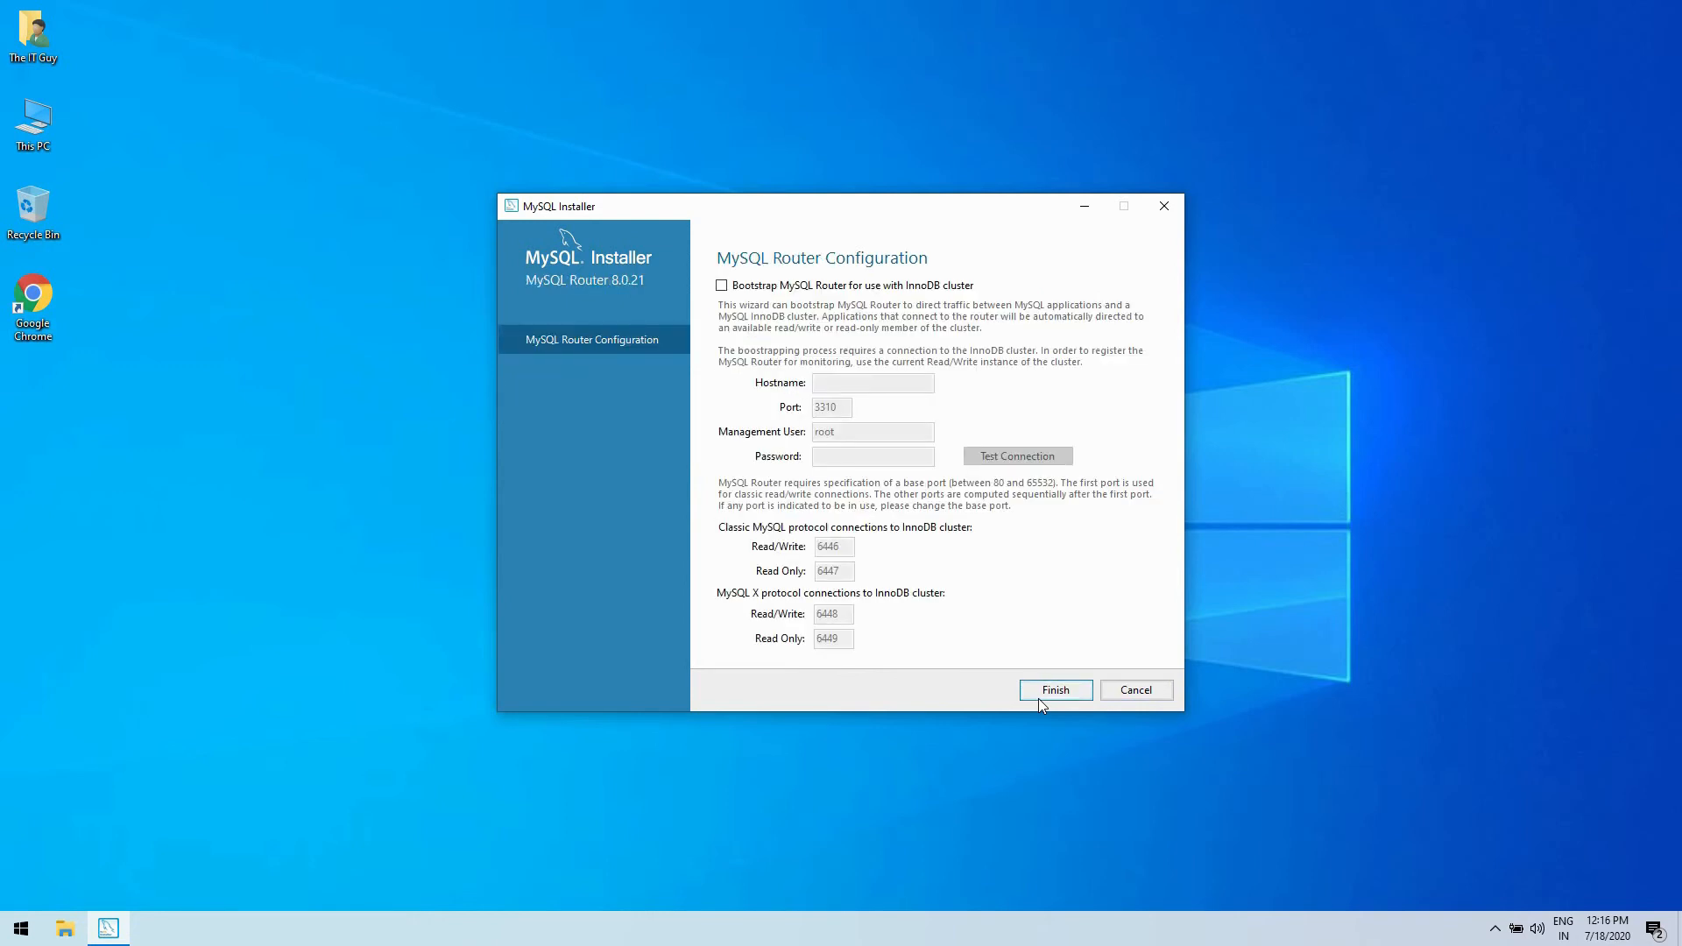
left_click(1038, 697)
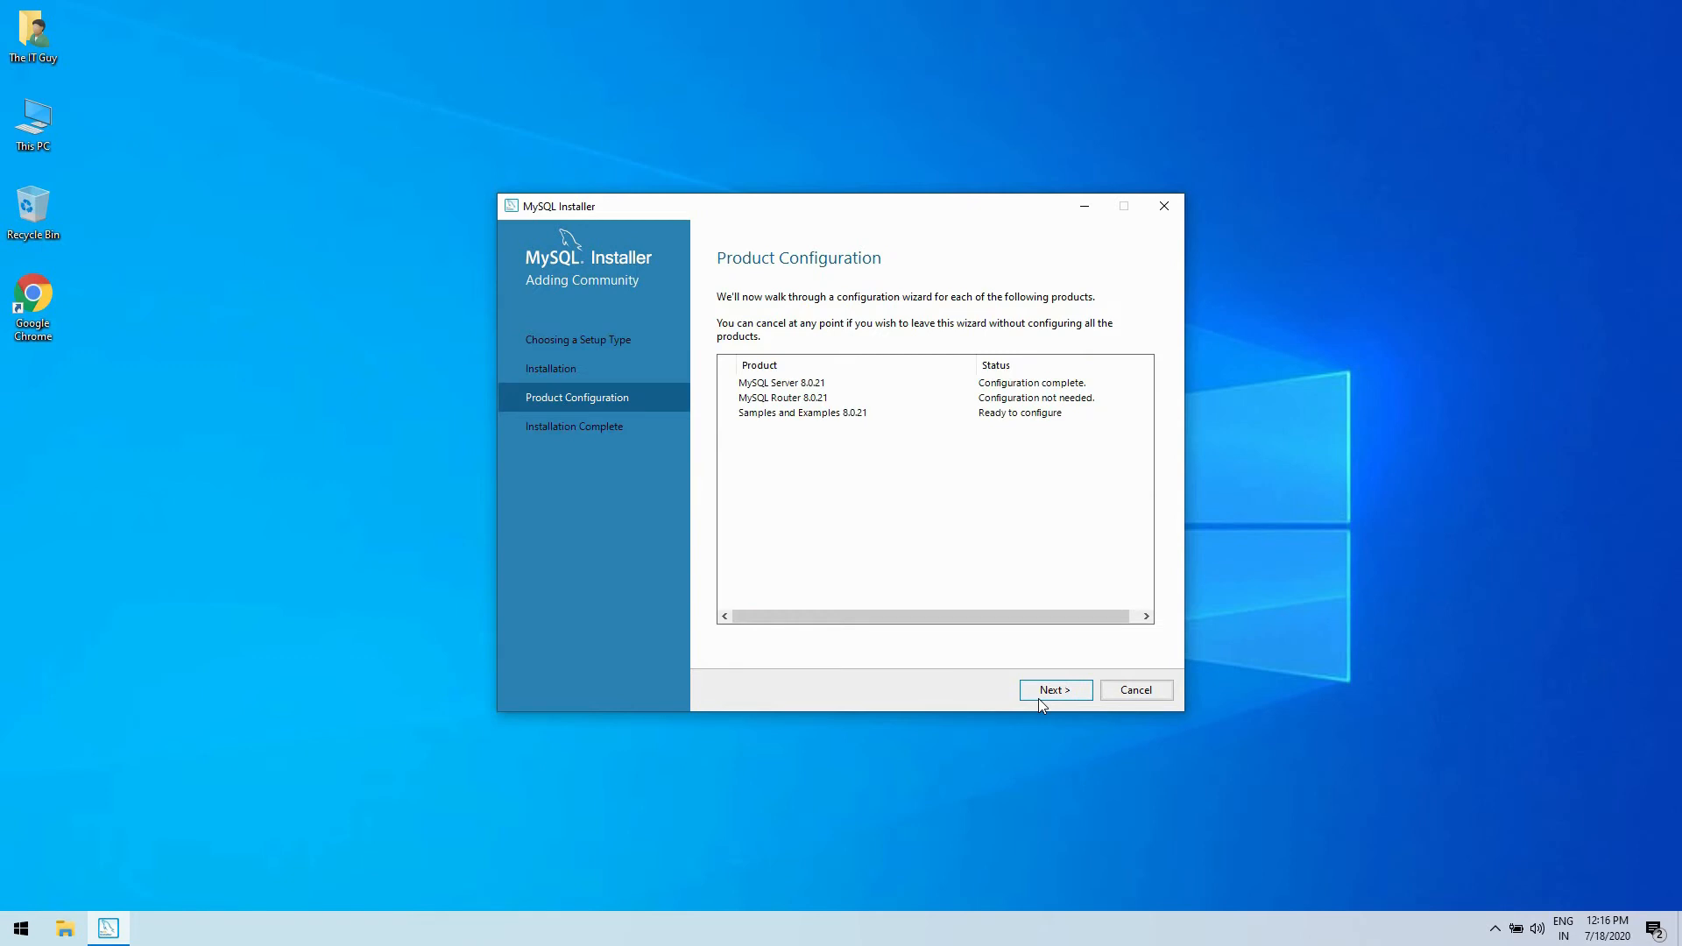
left_click(1038, 698)
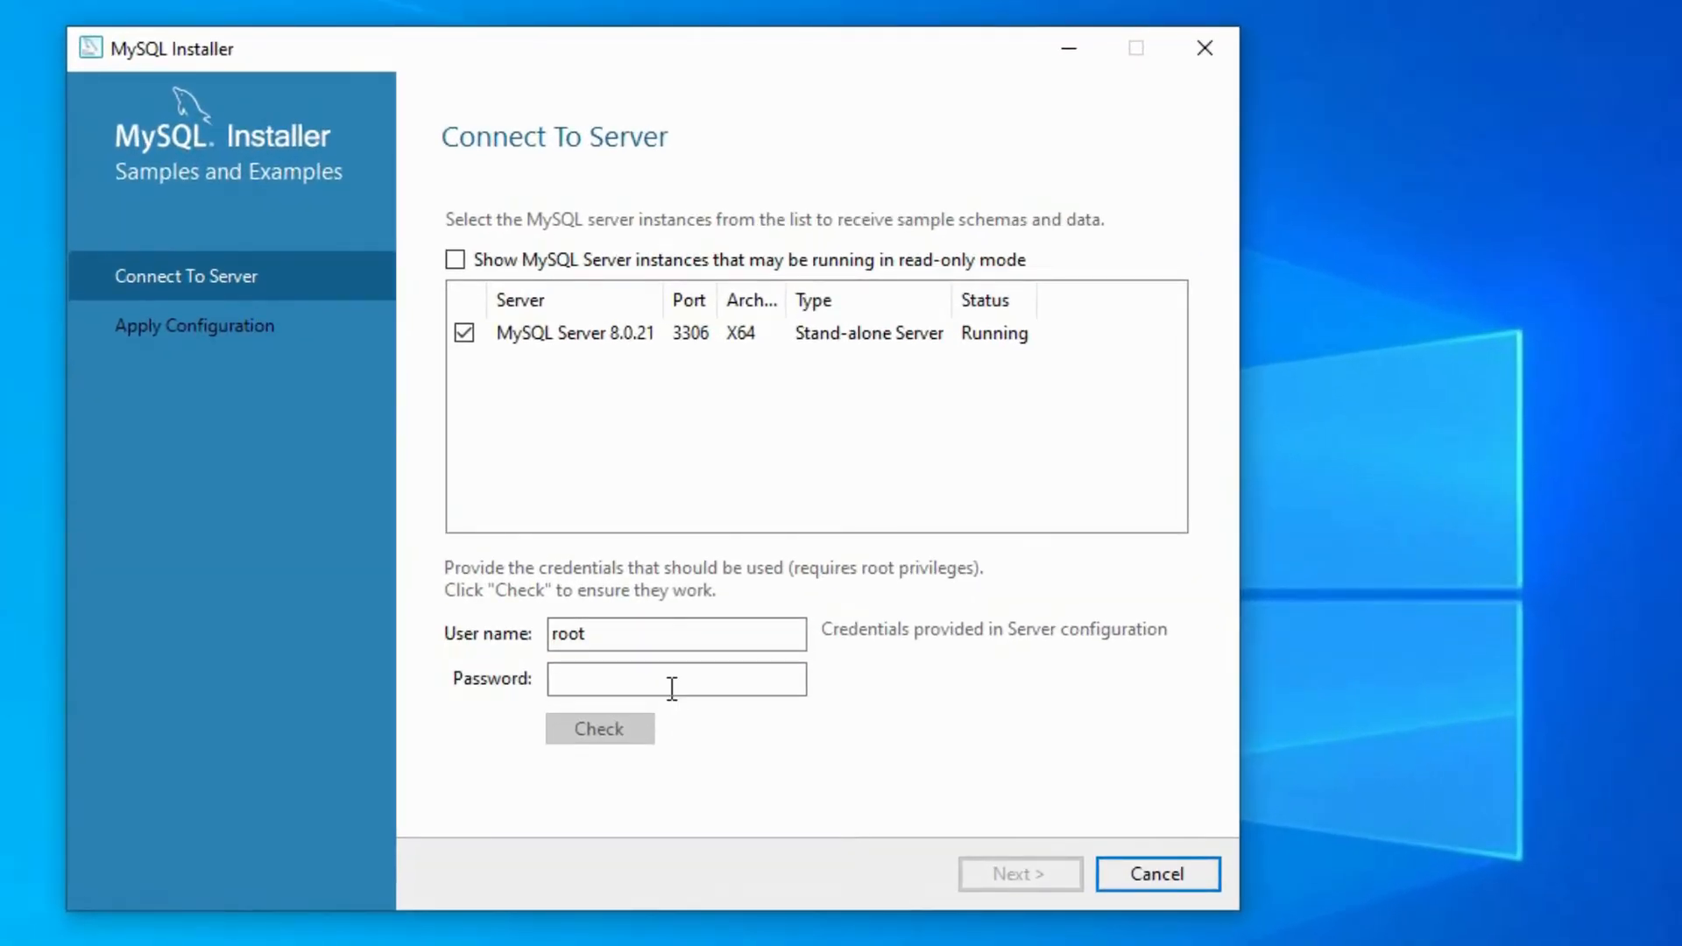
- Enter the root account's password for MySQL Server 8.0.21 and check the connection
left_click(672, 688)
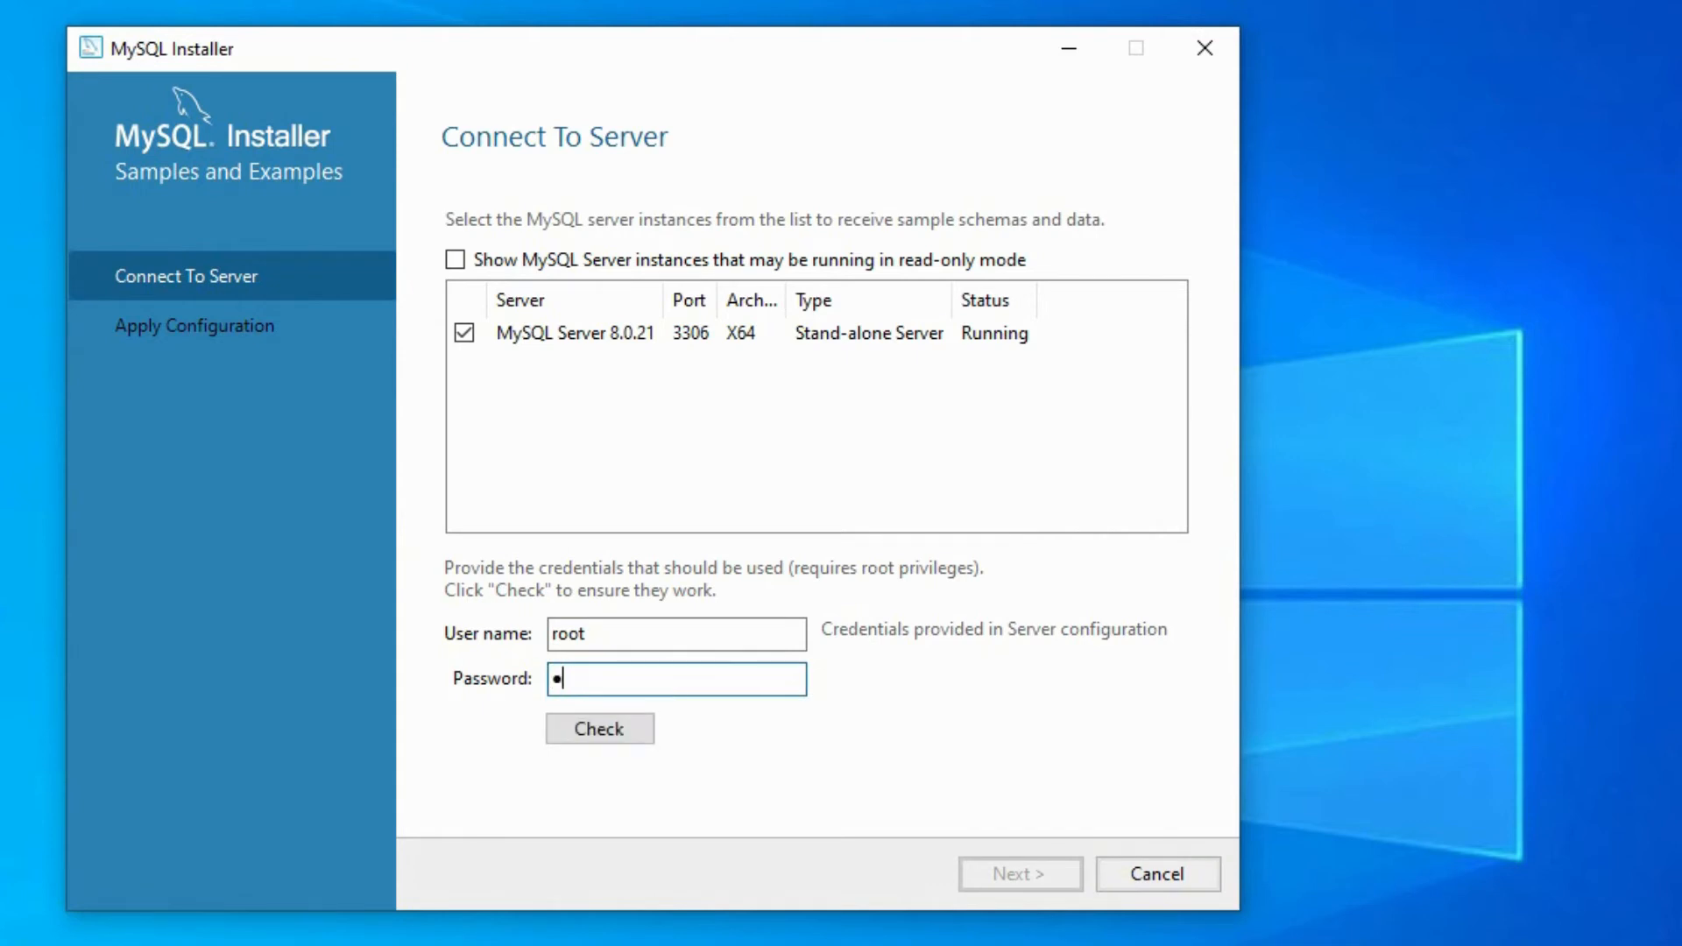
left_click(622, 734)
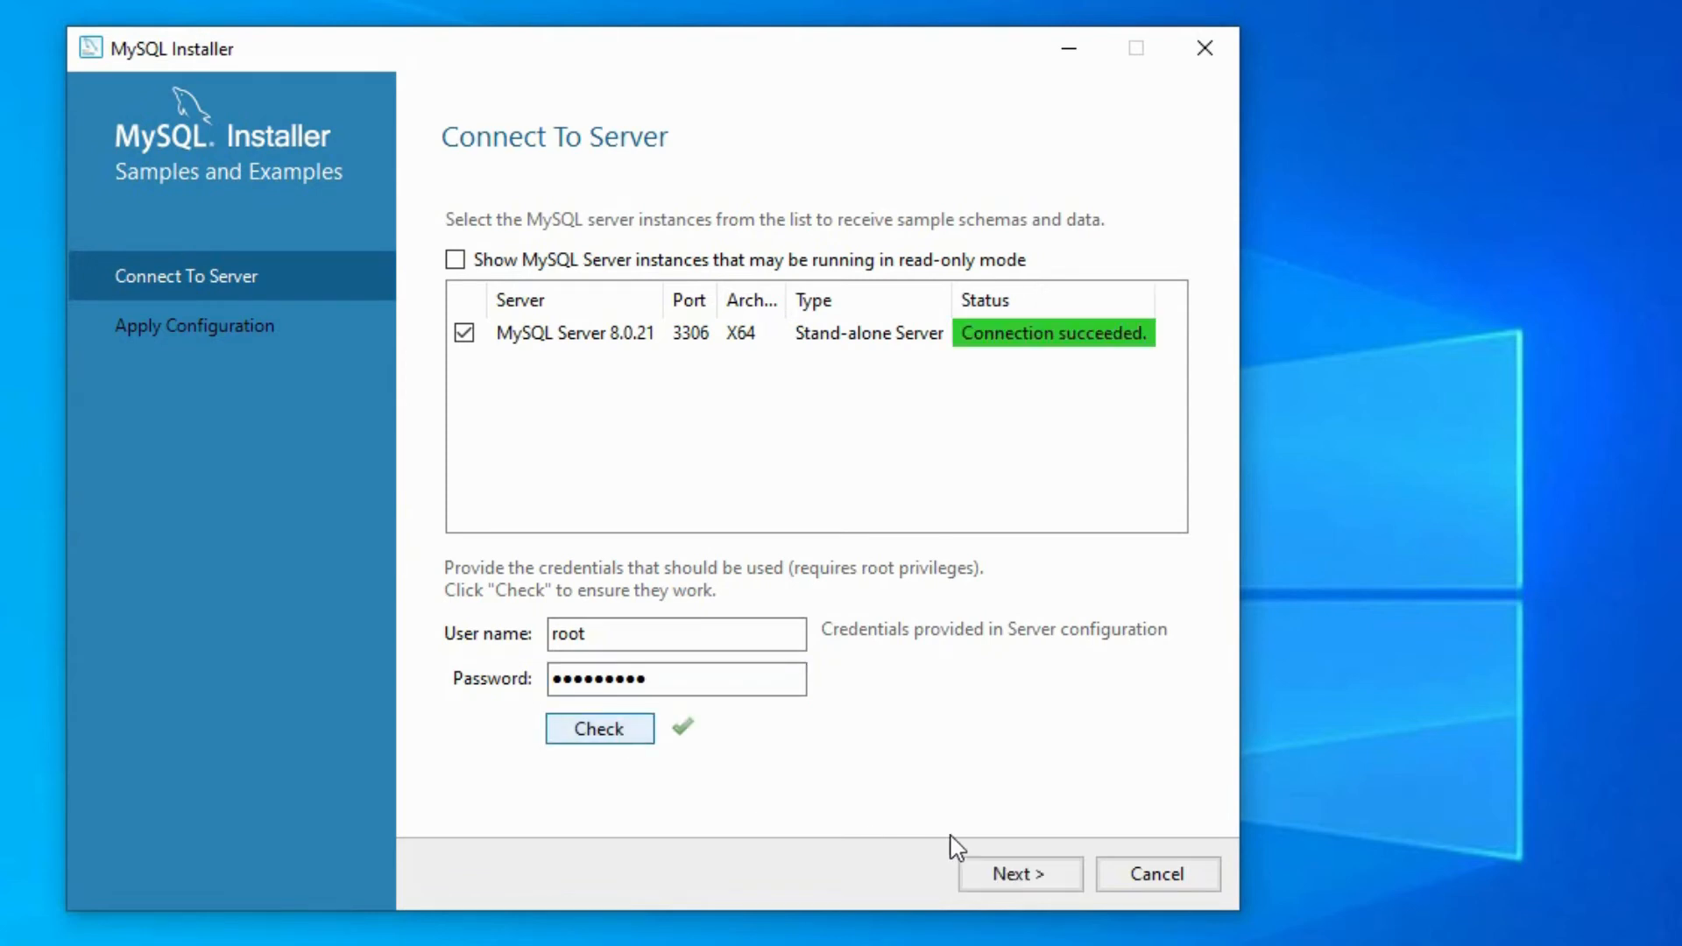
- Apply the Samples and Examples configuration to the connected server and finish it
left_click(1020, 888)
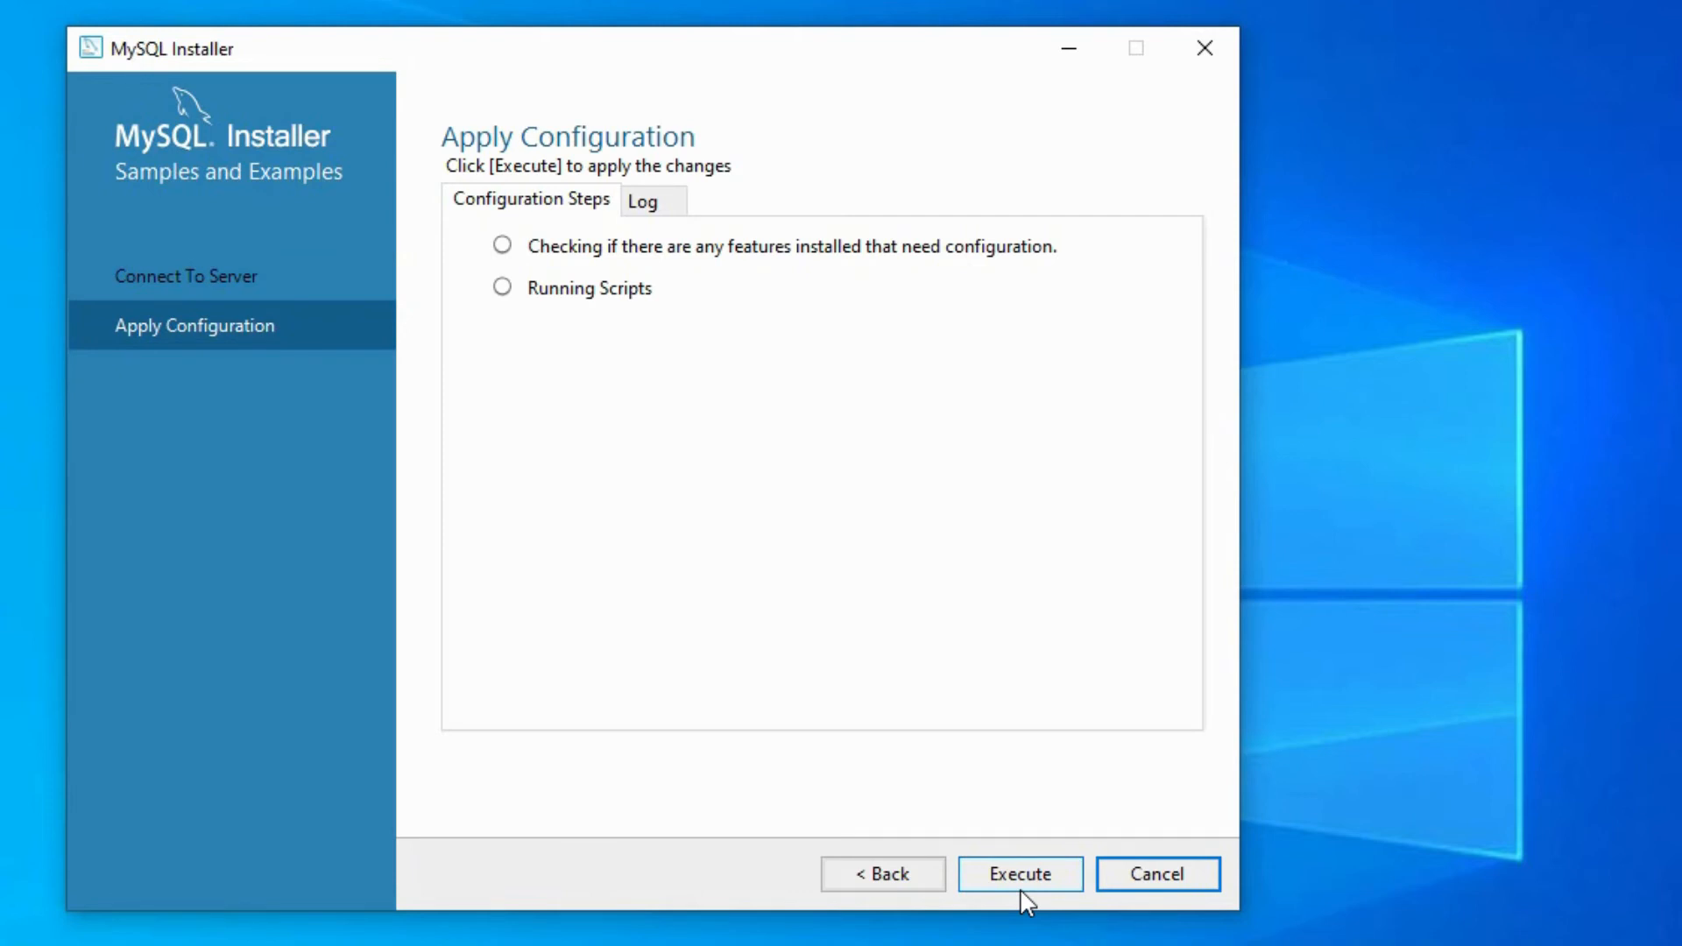
left_click(1021, 888)
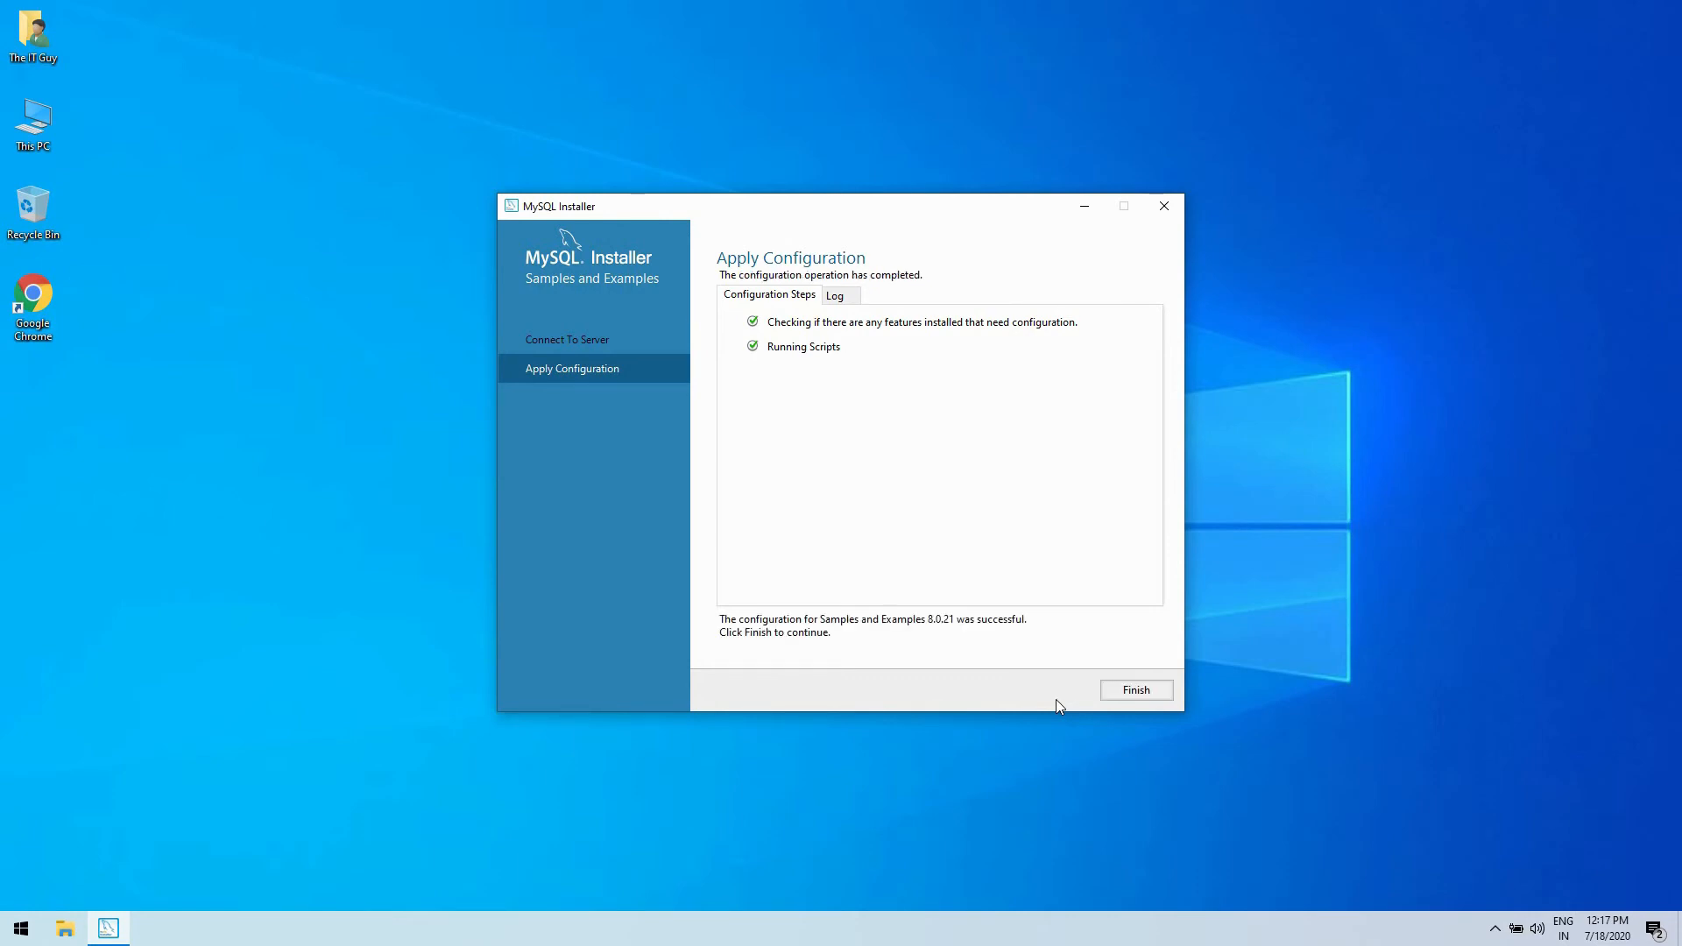
left_click(1118, 696)
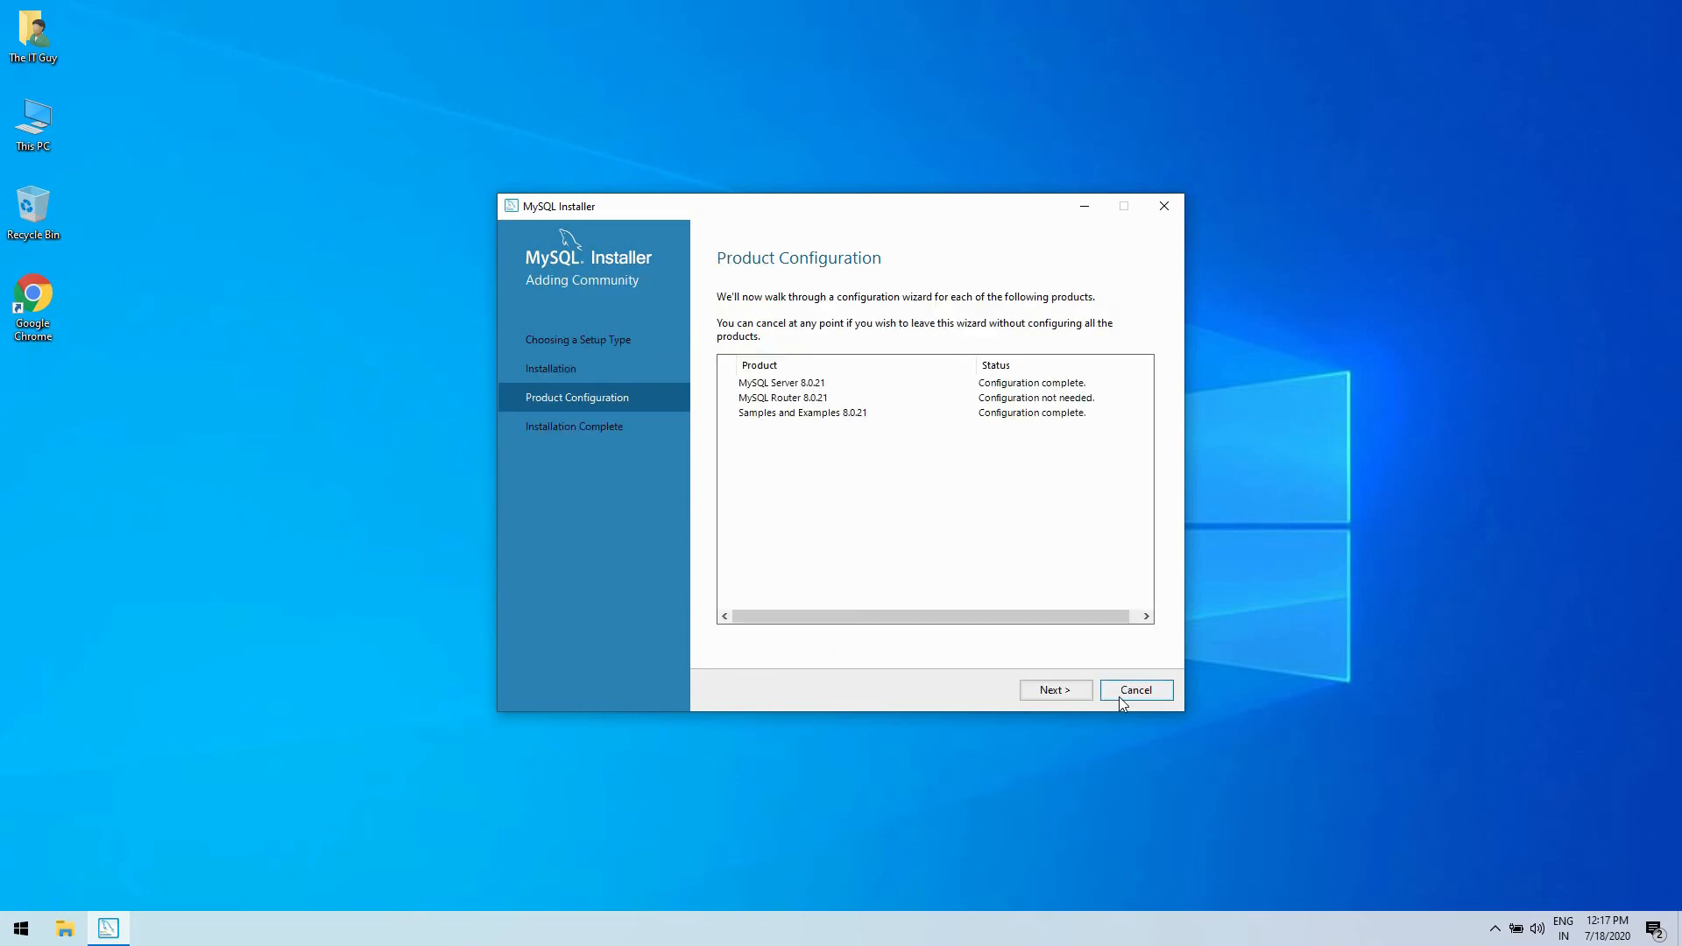
- Complete the MySQL installation without starting MySQL Workbench or MySQL Shell after setup
left_click(1040, 693)
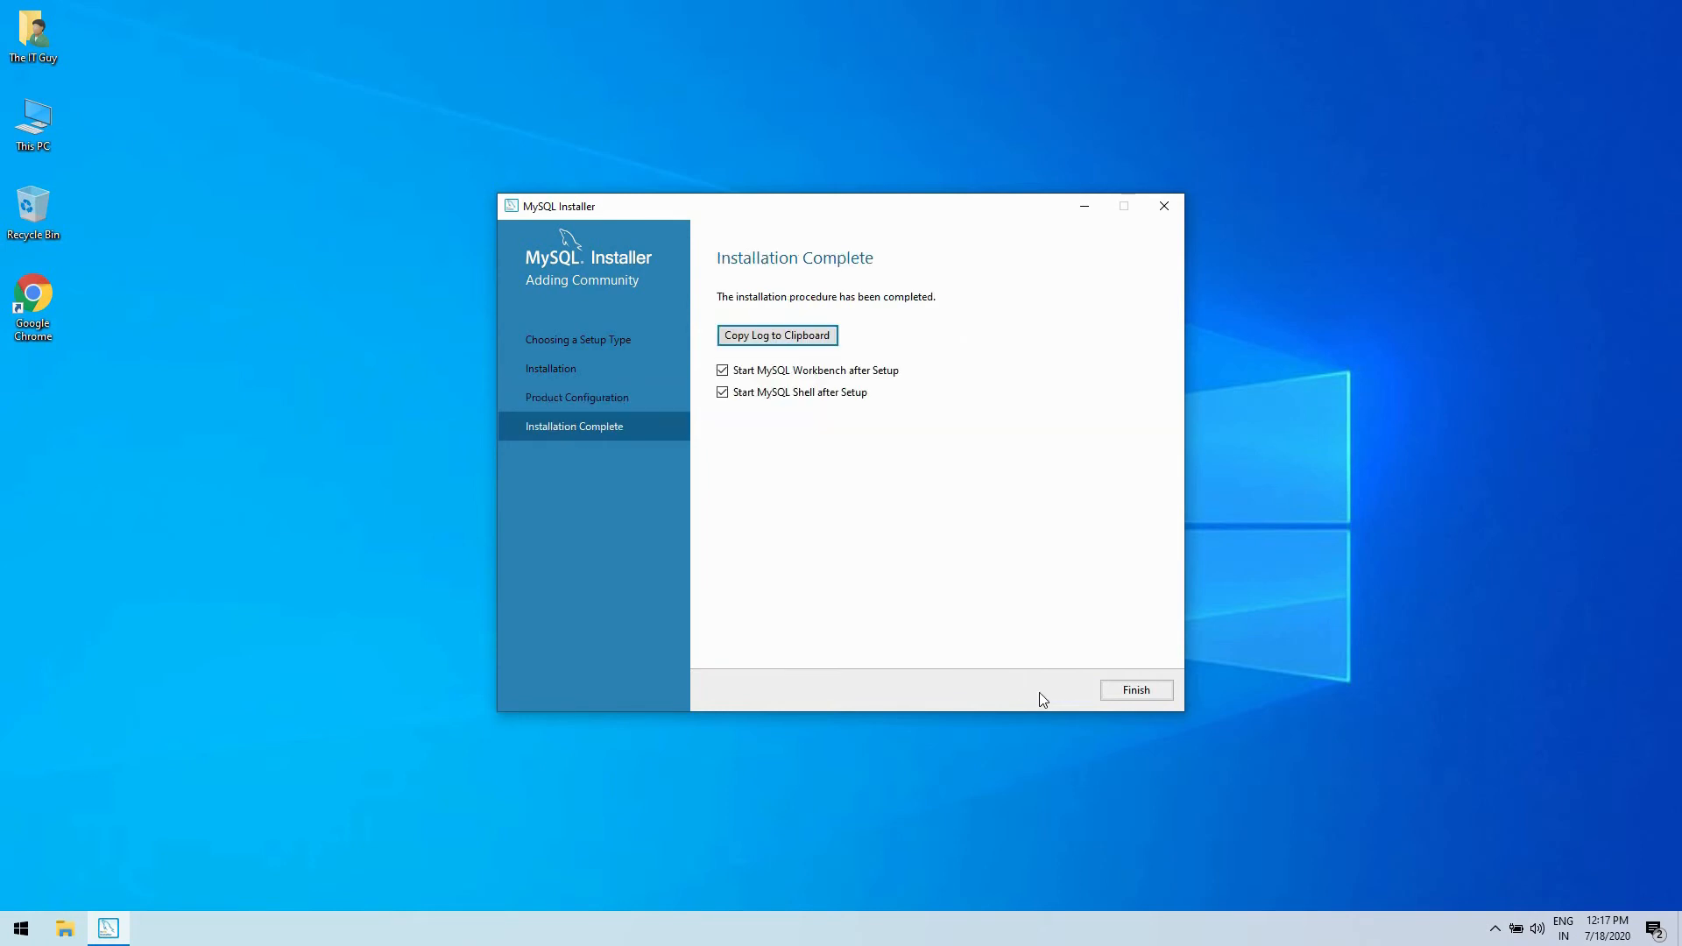
left_click(722, 370)
left_click(723, 392)
left_click(1132, 692)
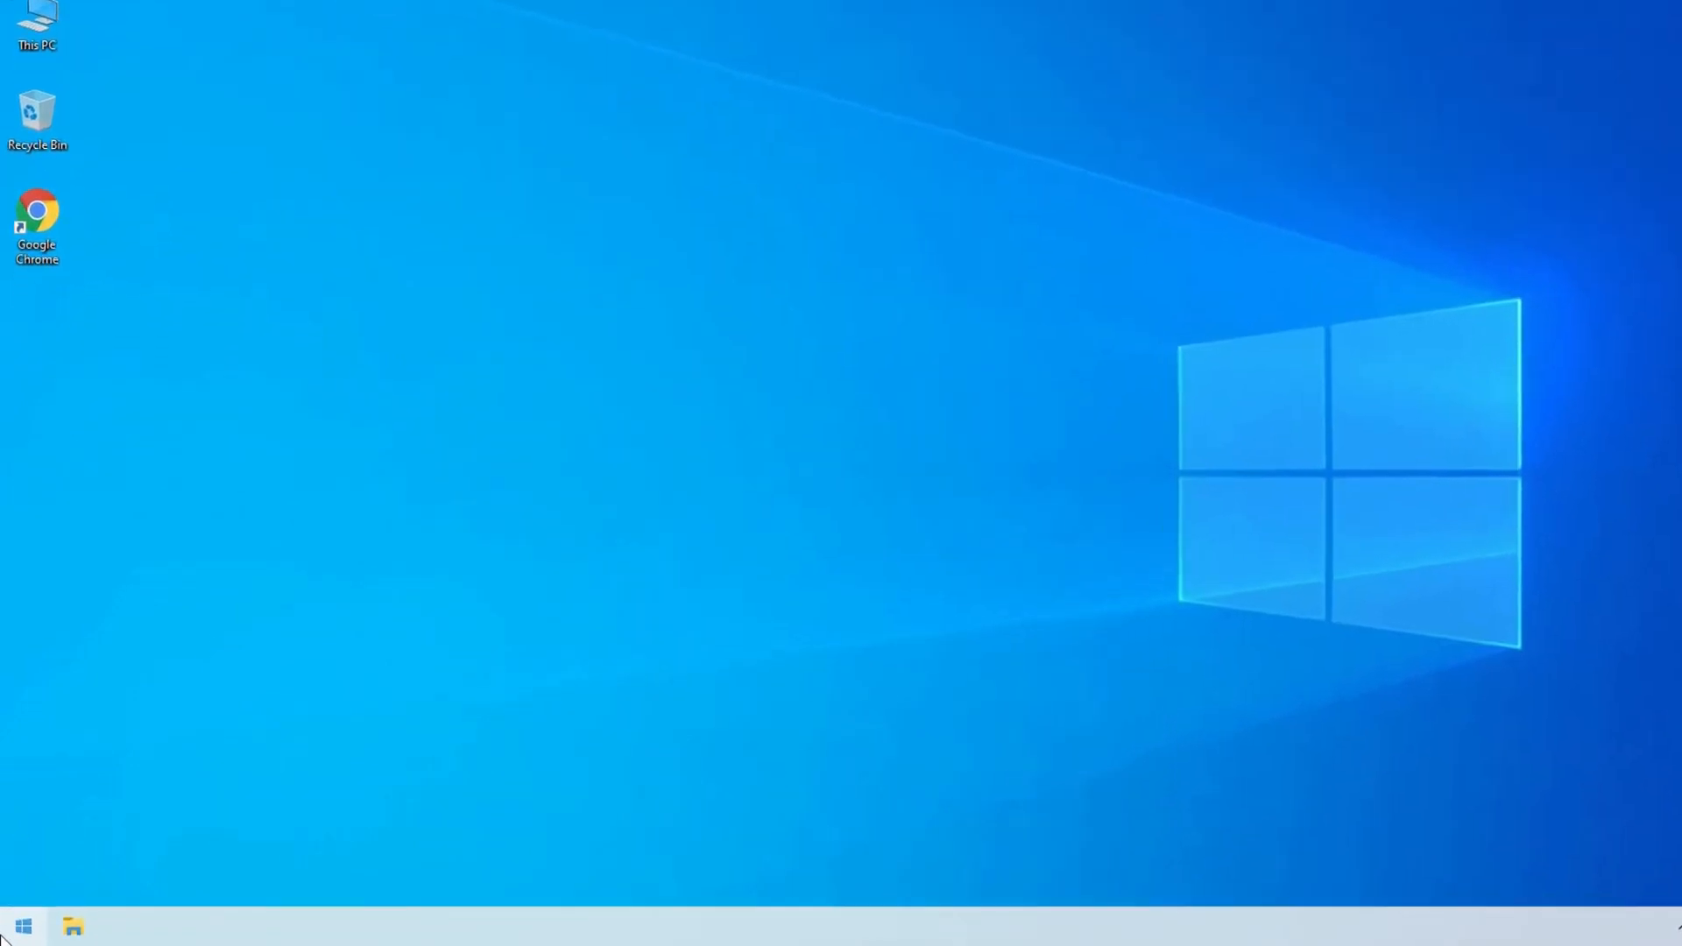
- Open the MySQL 8.0 Command Line Client and log in with the root account's password
left_click(5, 935)
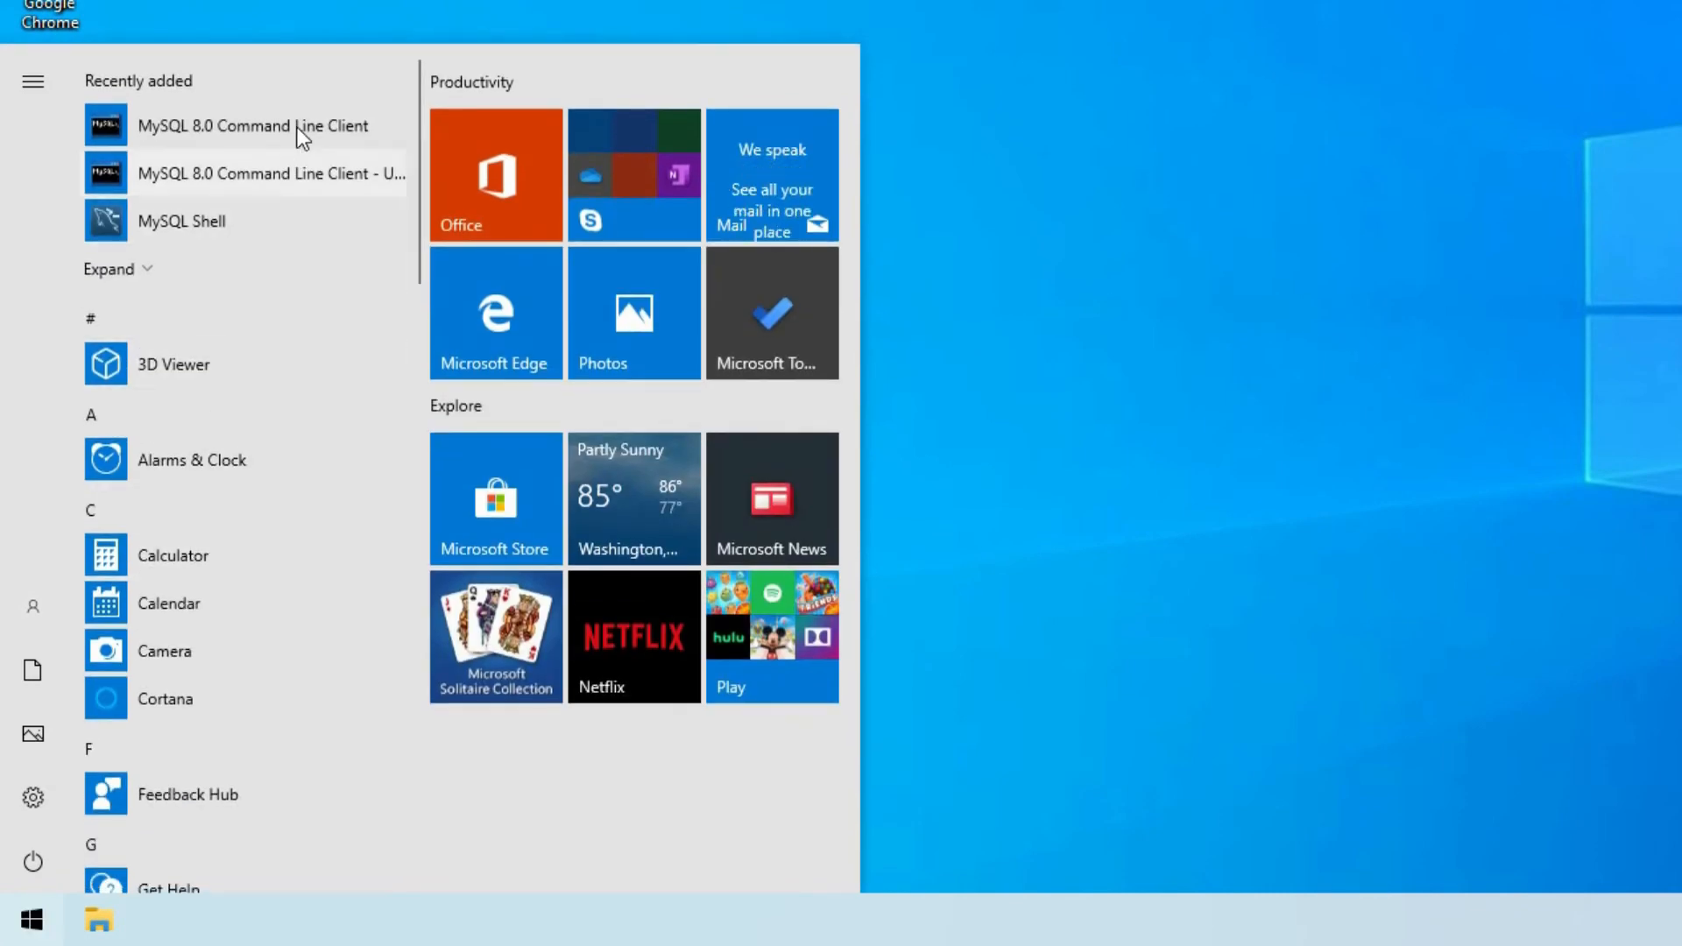
left_click(297, 128)
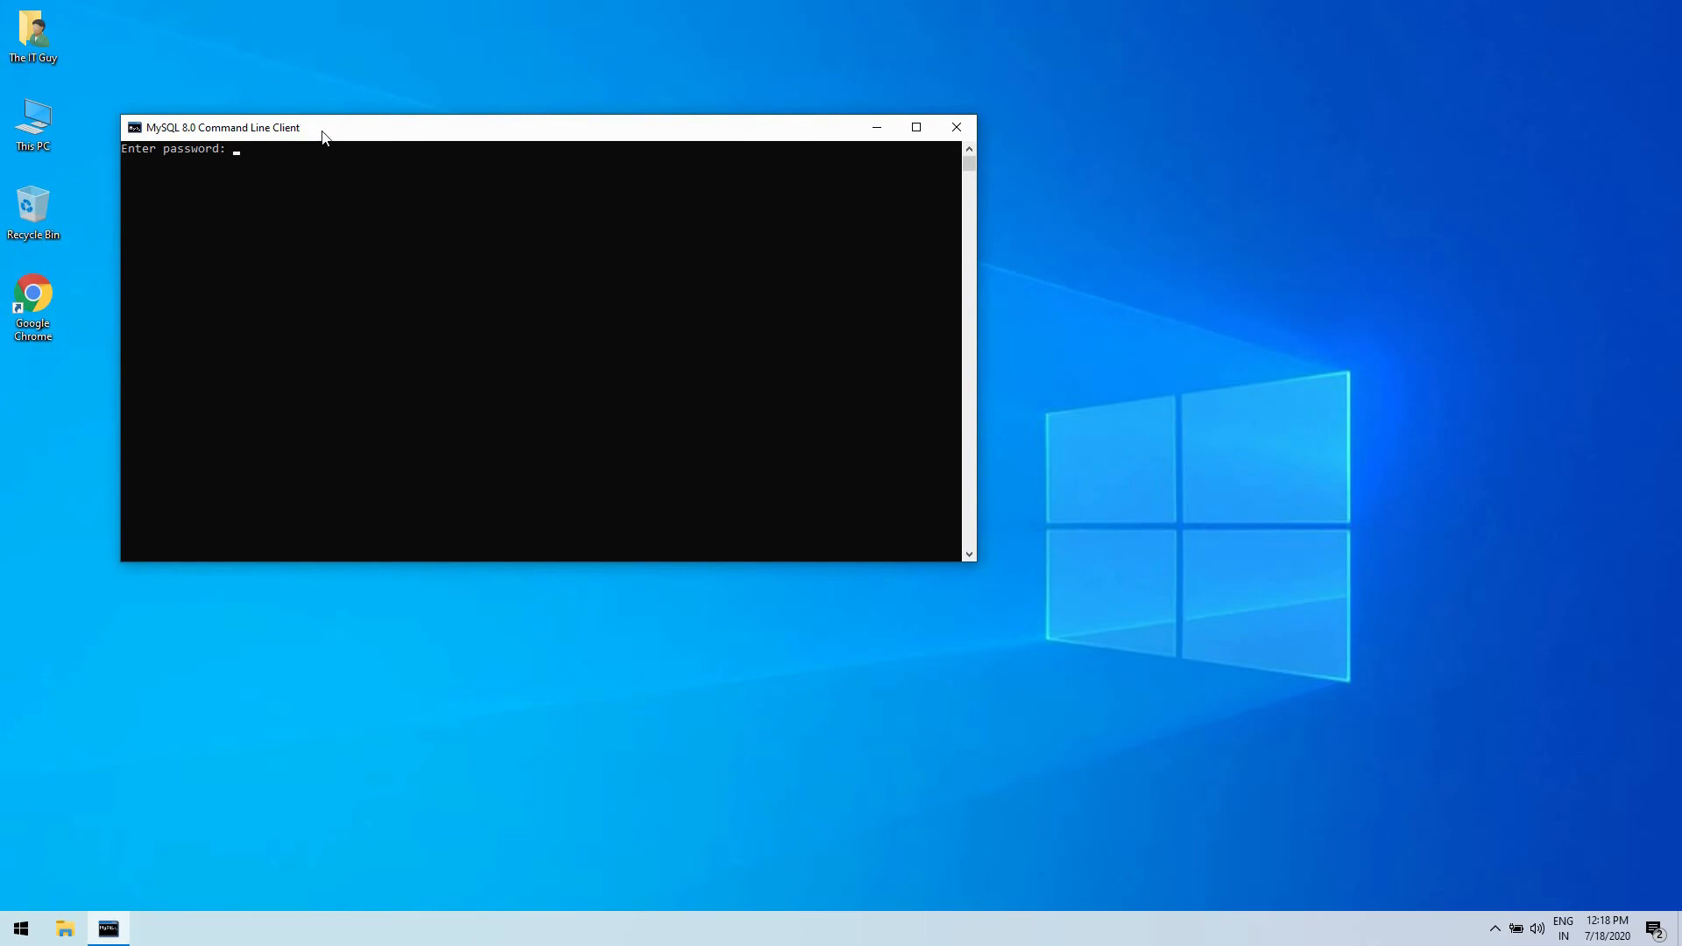
left_click_drag(322, 132, 580, 270)
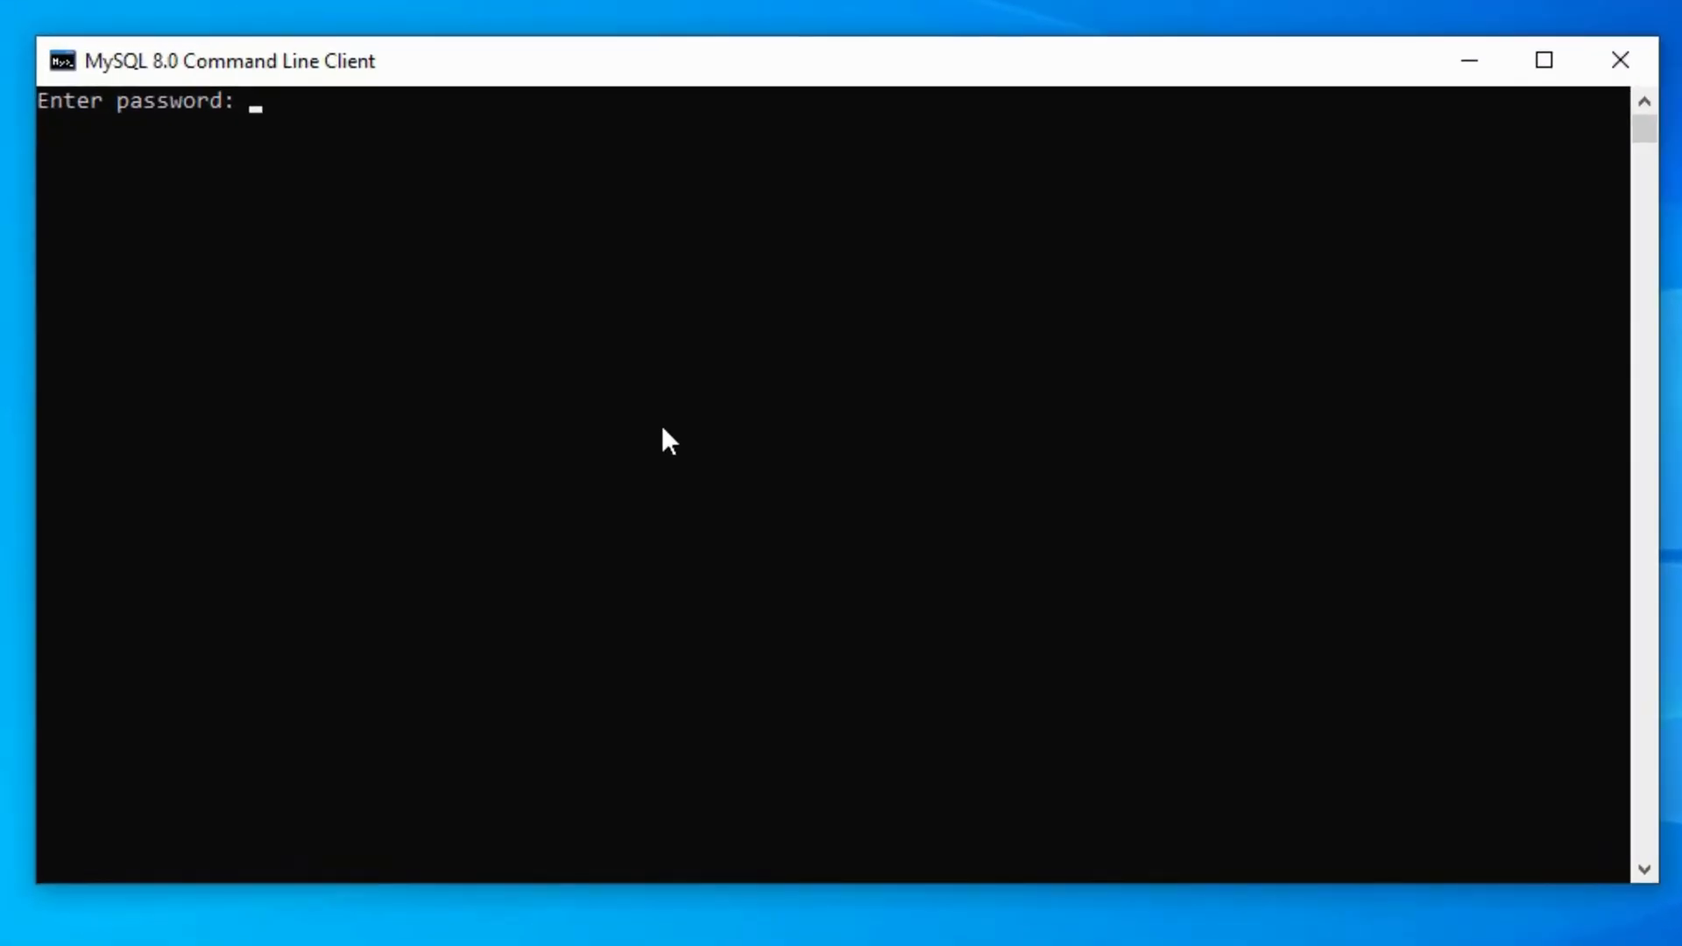
type("*****")
type("****")
key("Return")
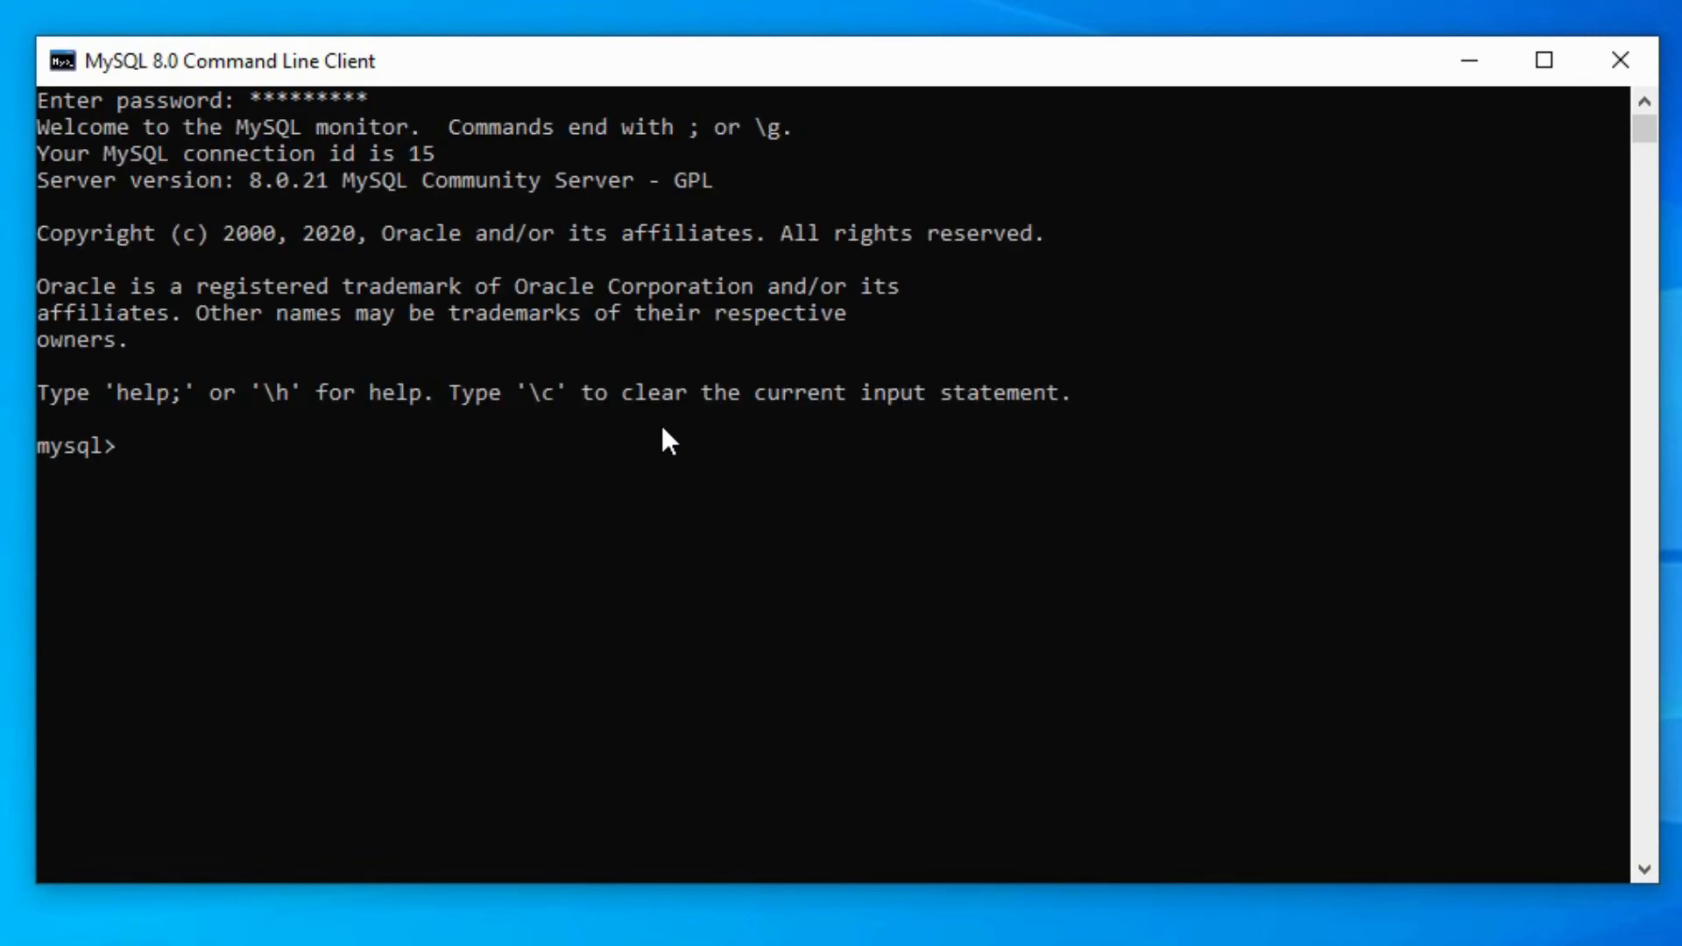
- Create a database named mytestdb with the statement create database mytestdb;
type("create database ")
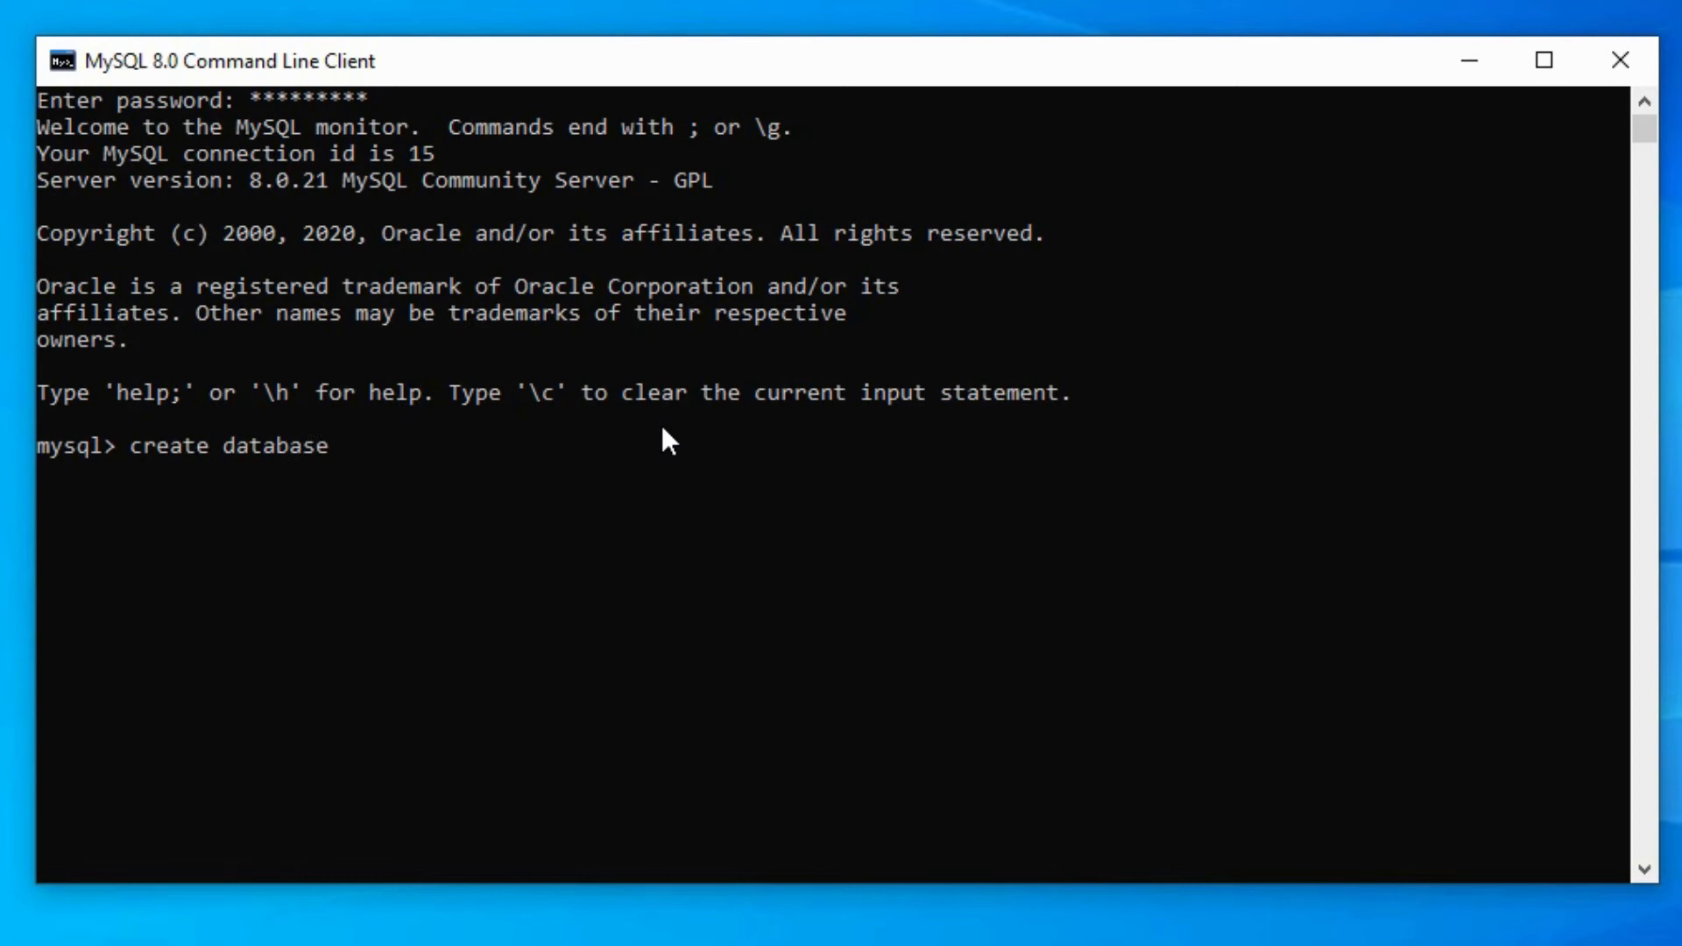
type("mytestdb")
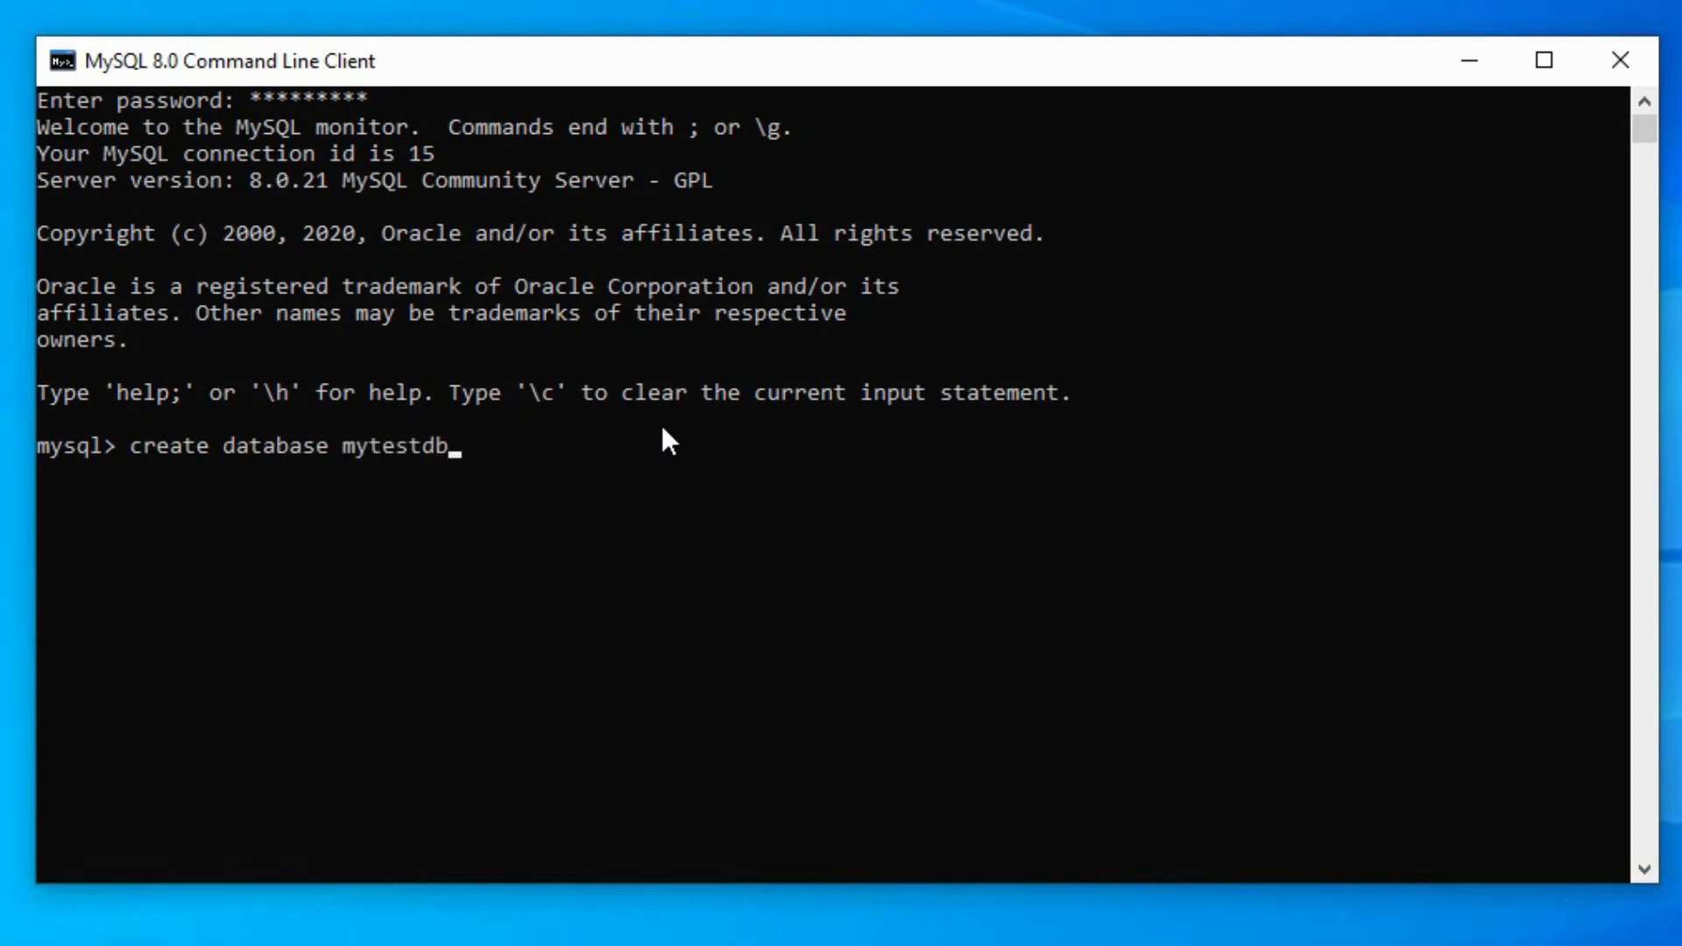
type(";")
key("Return")
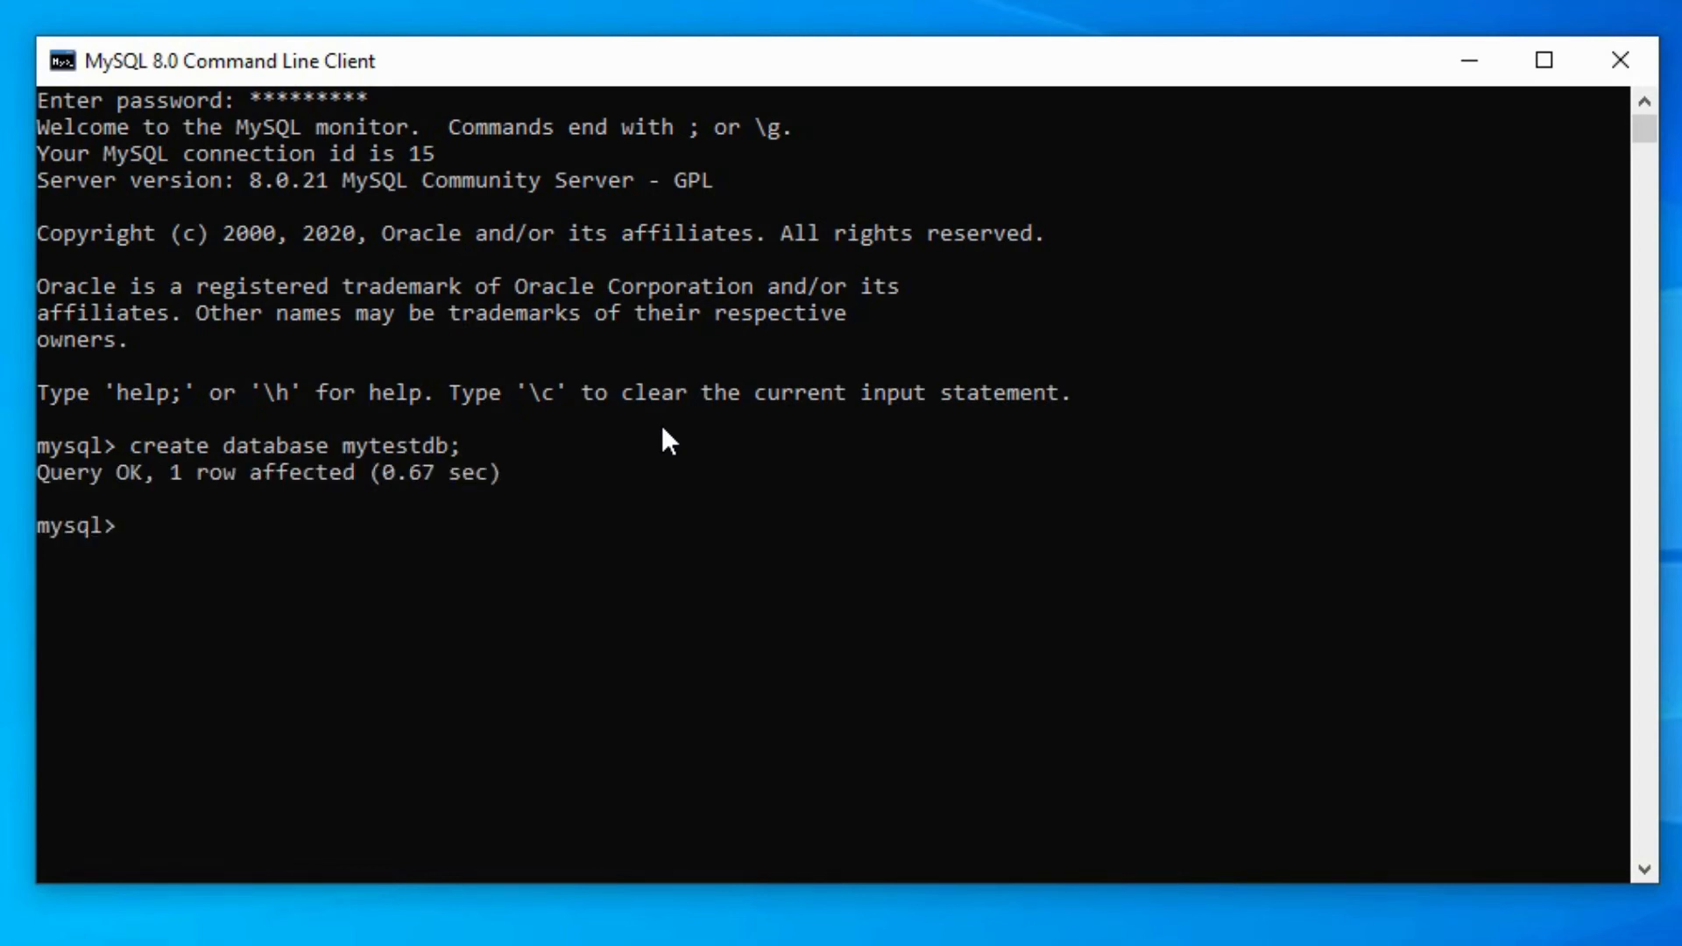
- List all databases with show databases; to check for mytestdb, and close the MySQL client
type("show databs")
key("BackSpace")
type("ases")
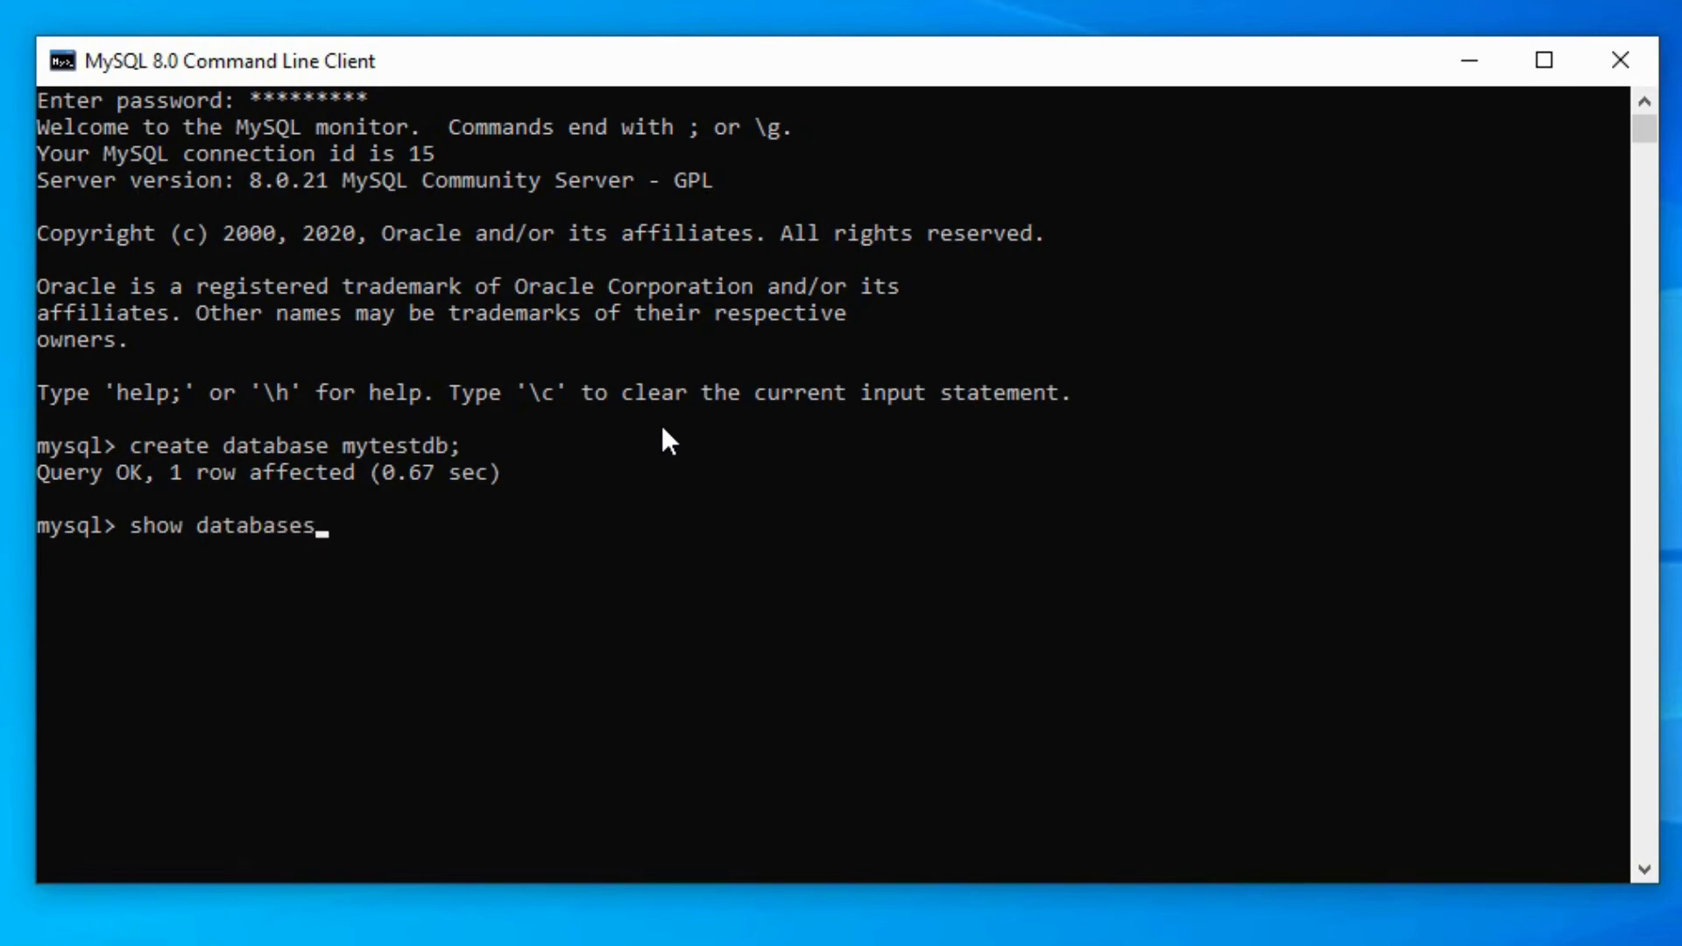
type(";")
key("Return")
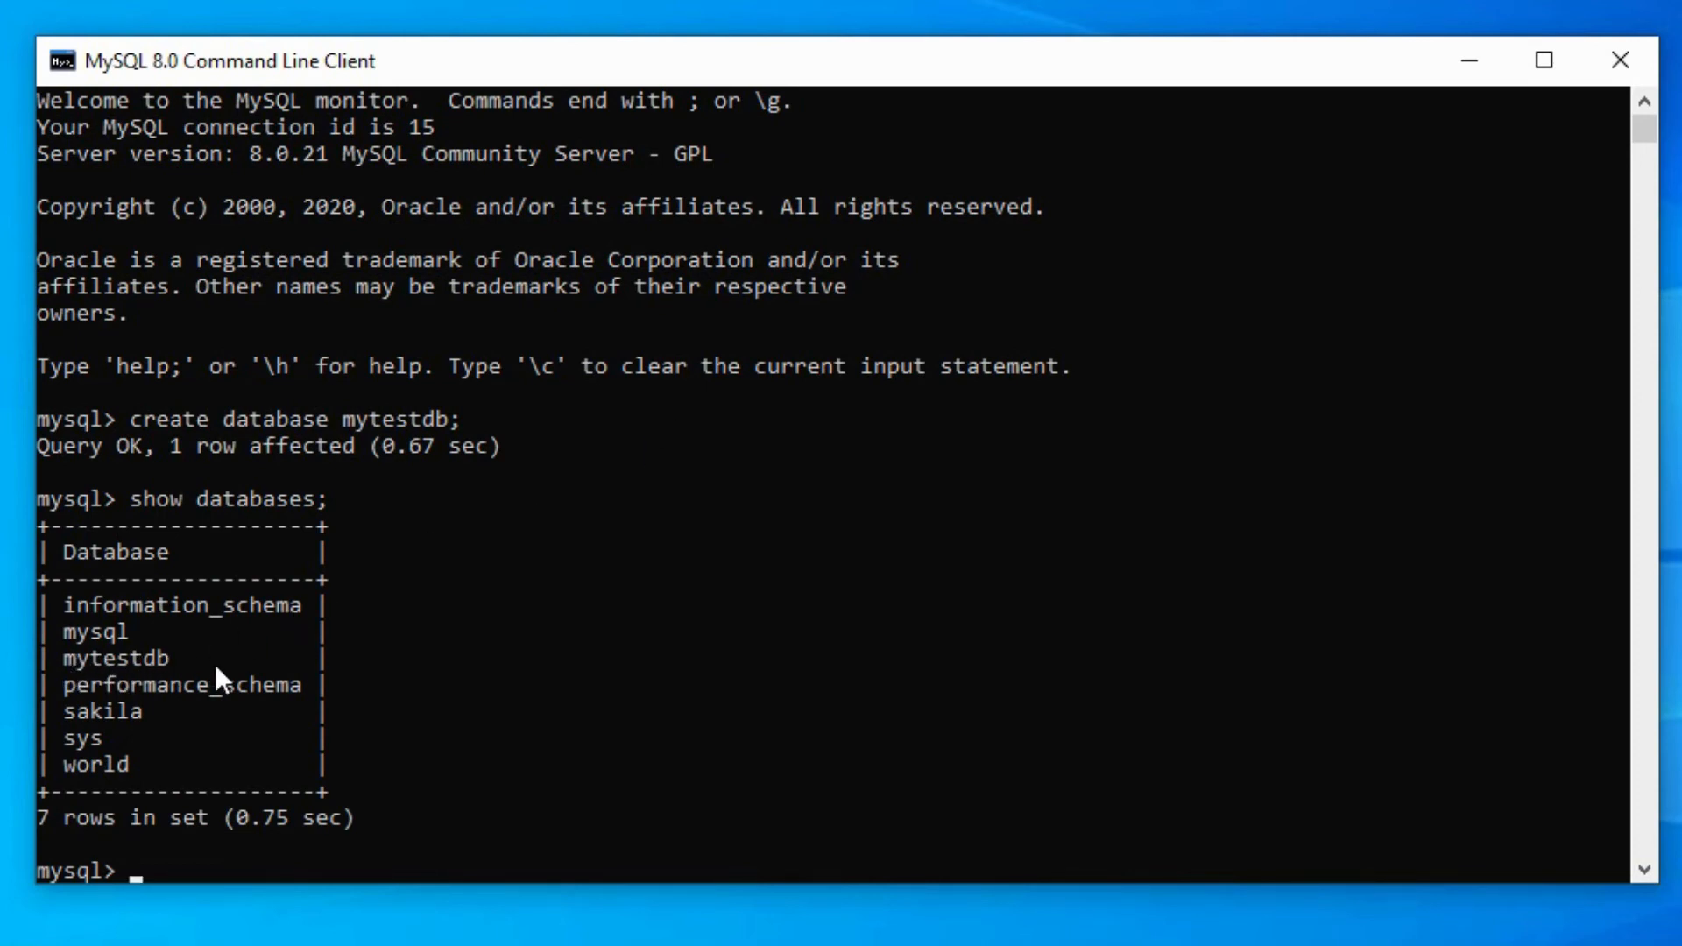
left_click_drag(63, 659, 209, 659)
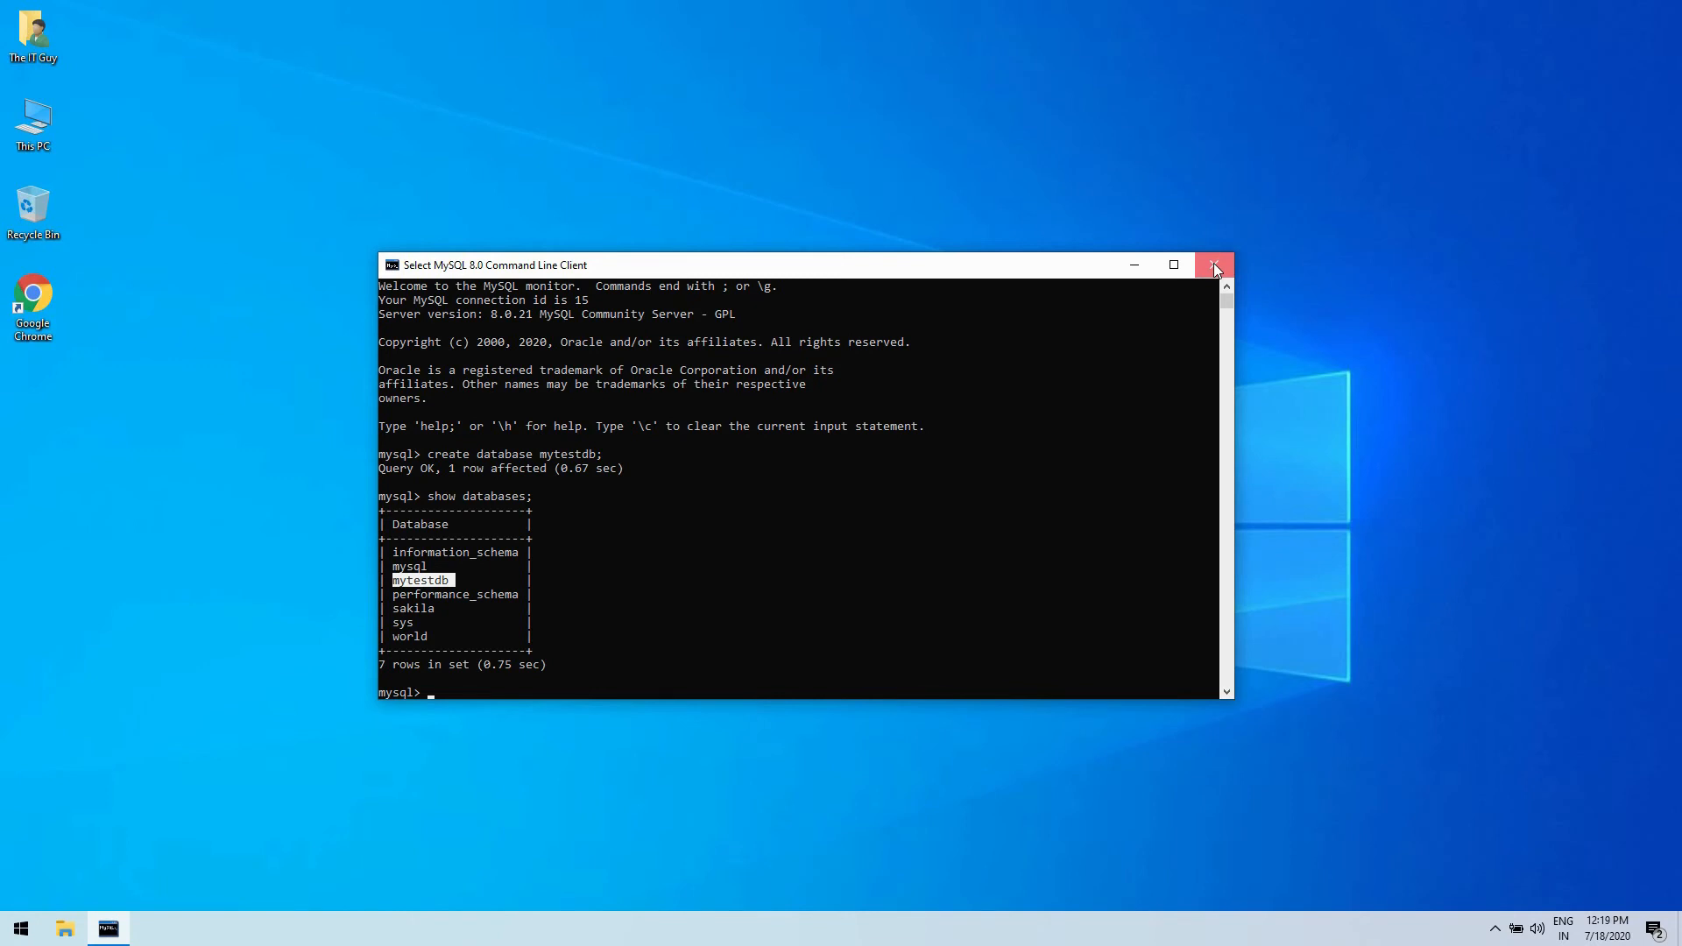
left_click(1214, 266)
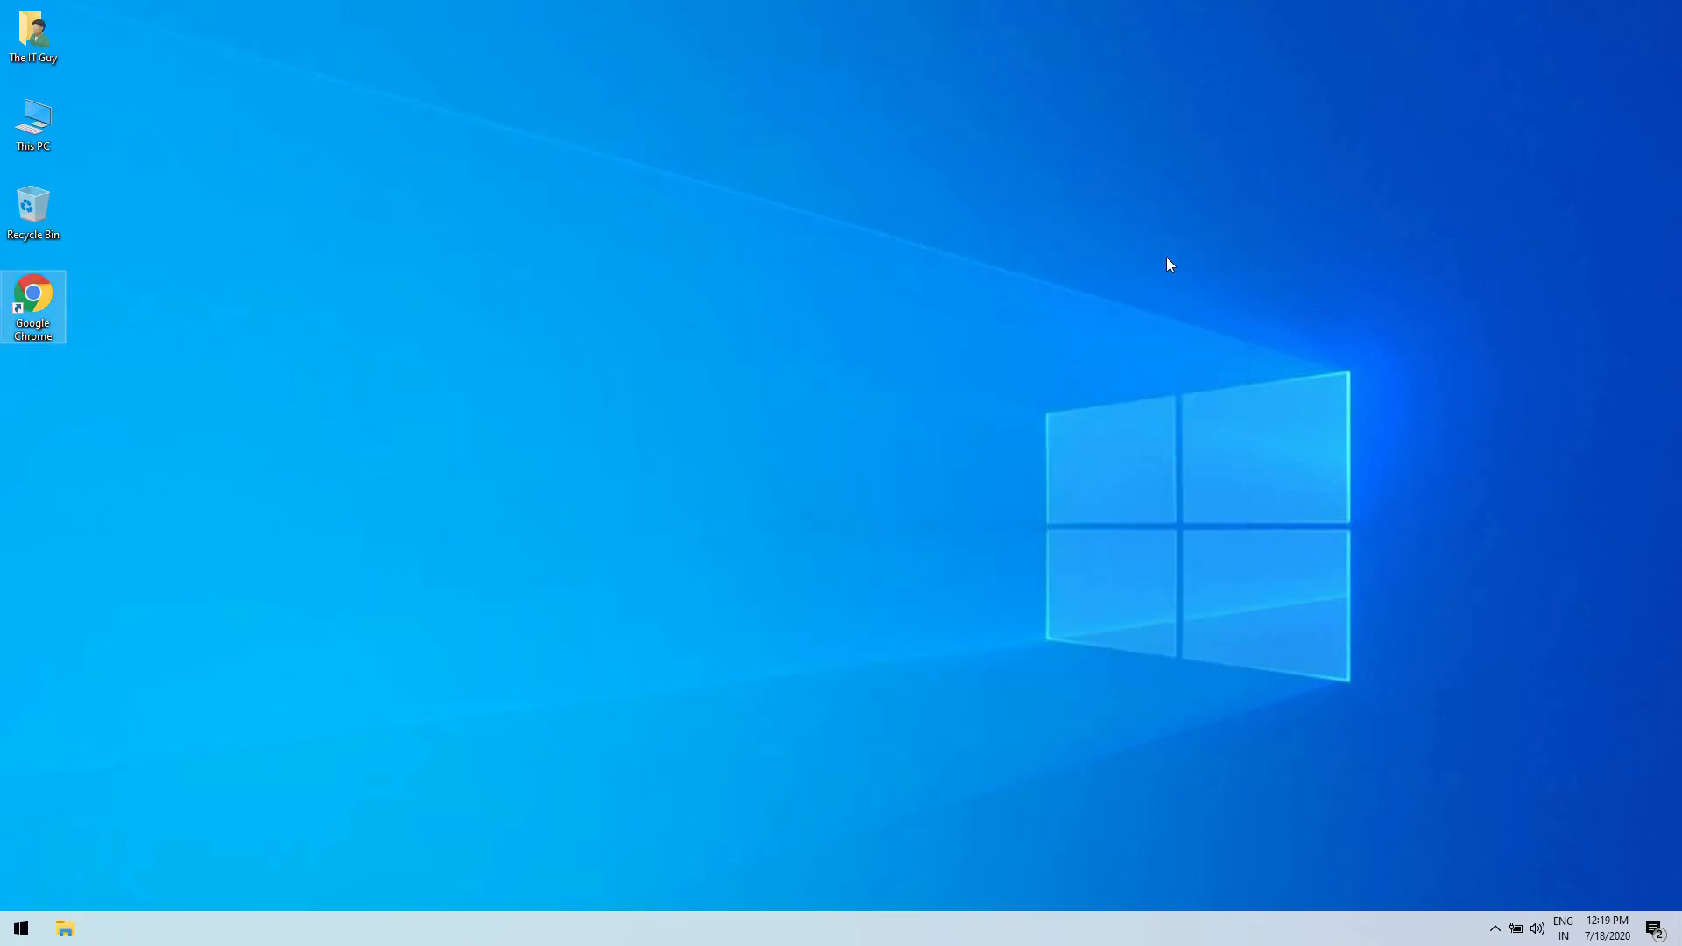
- Open the php.ini configuration file from C:\php74 in Notepad++
double_click(51, 137)
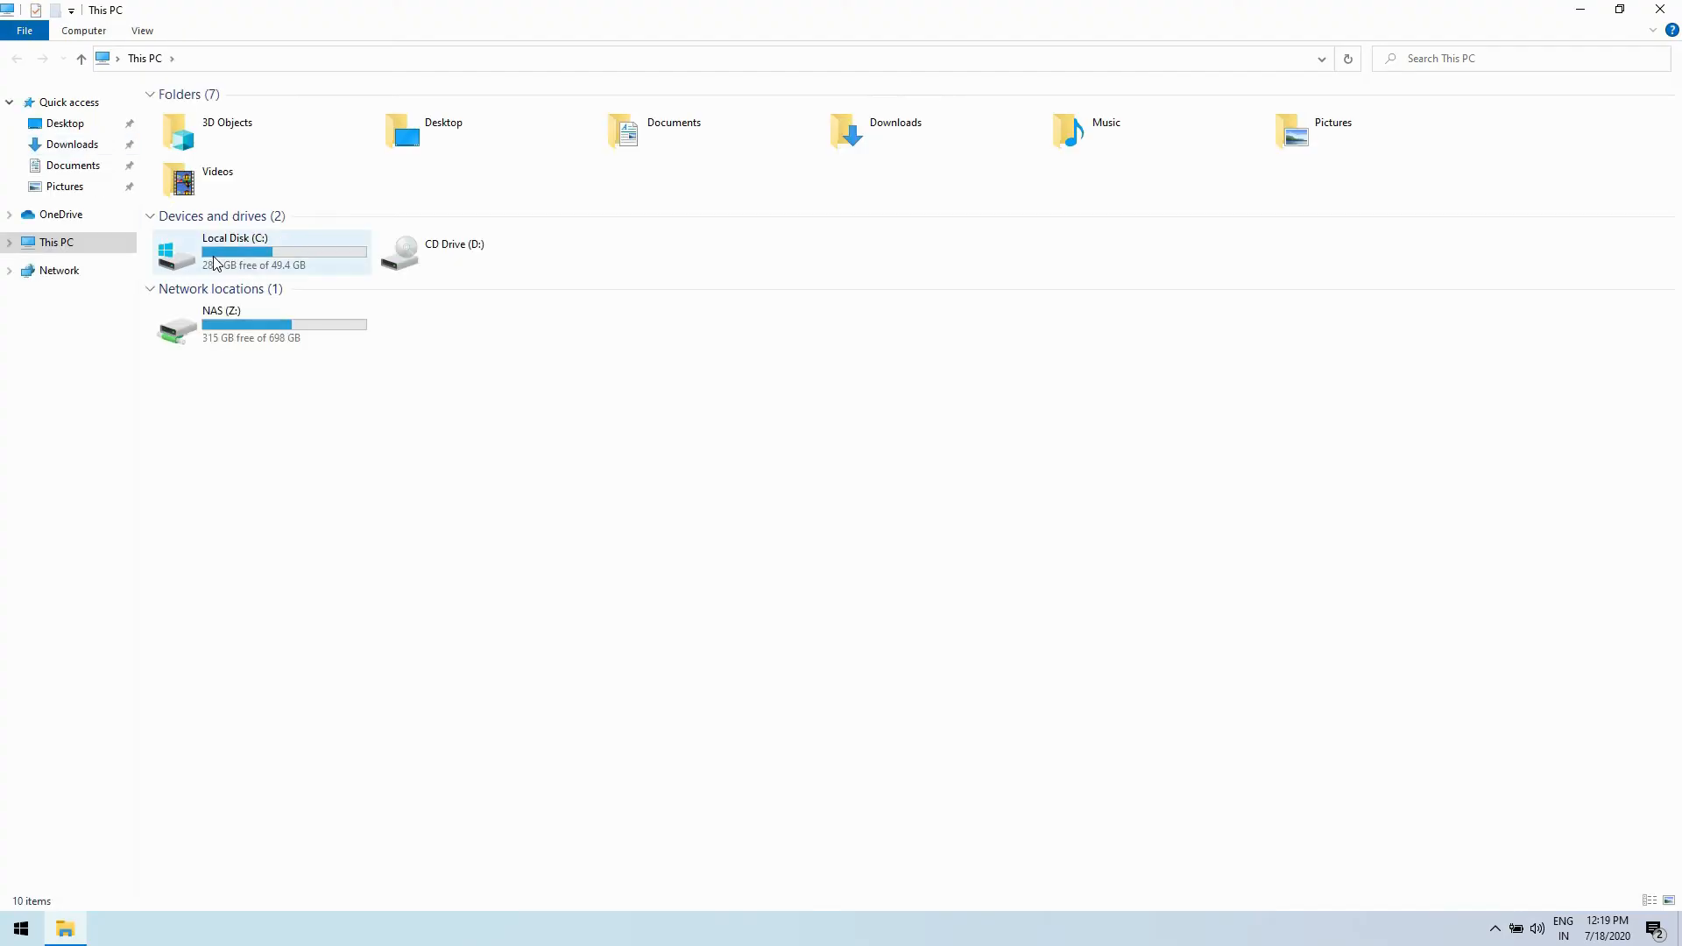
double_click(216, 254)
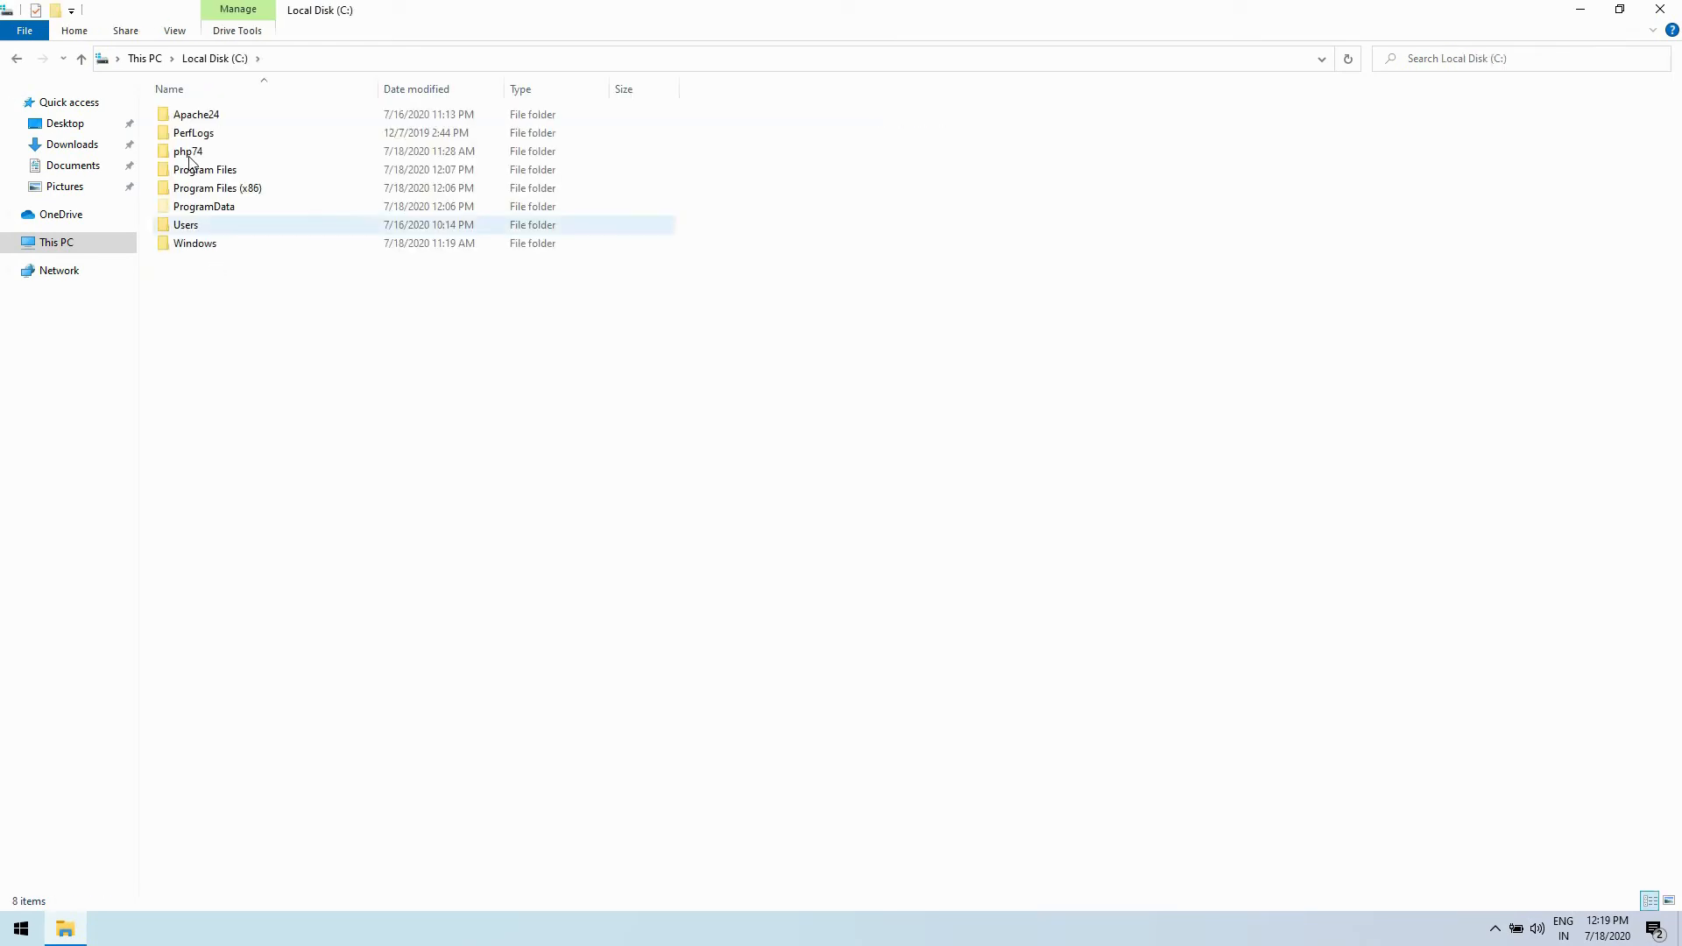
double_click(190, 153)
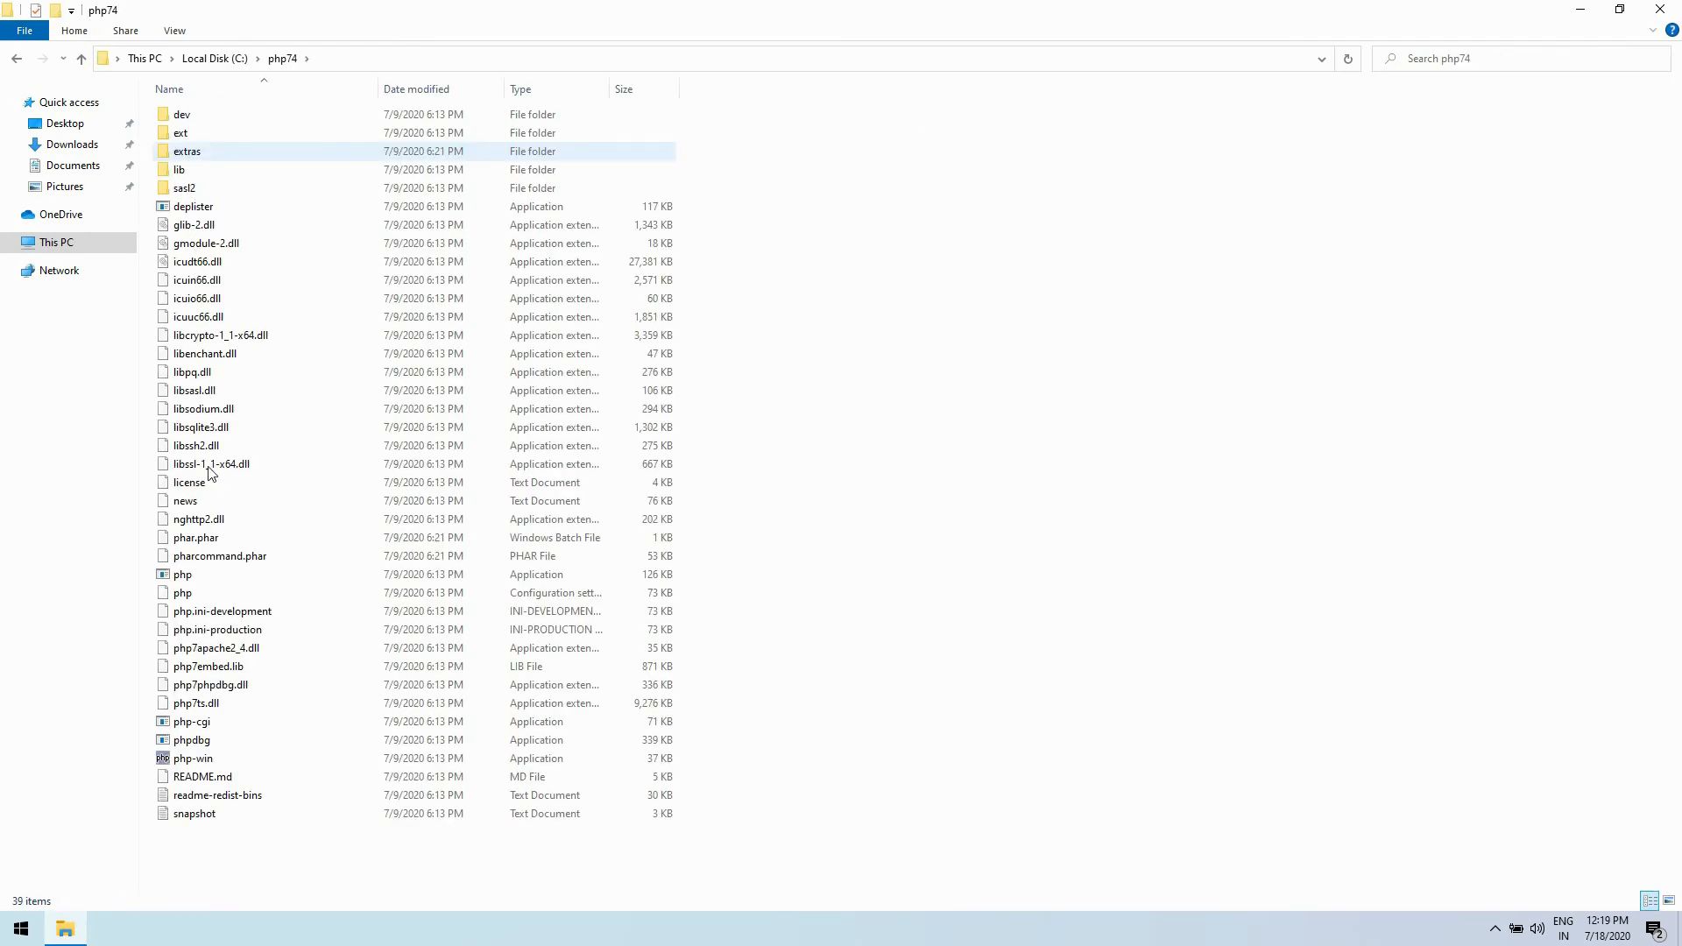
left_click(187, 596)
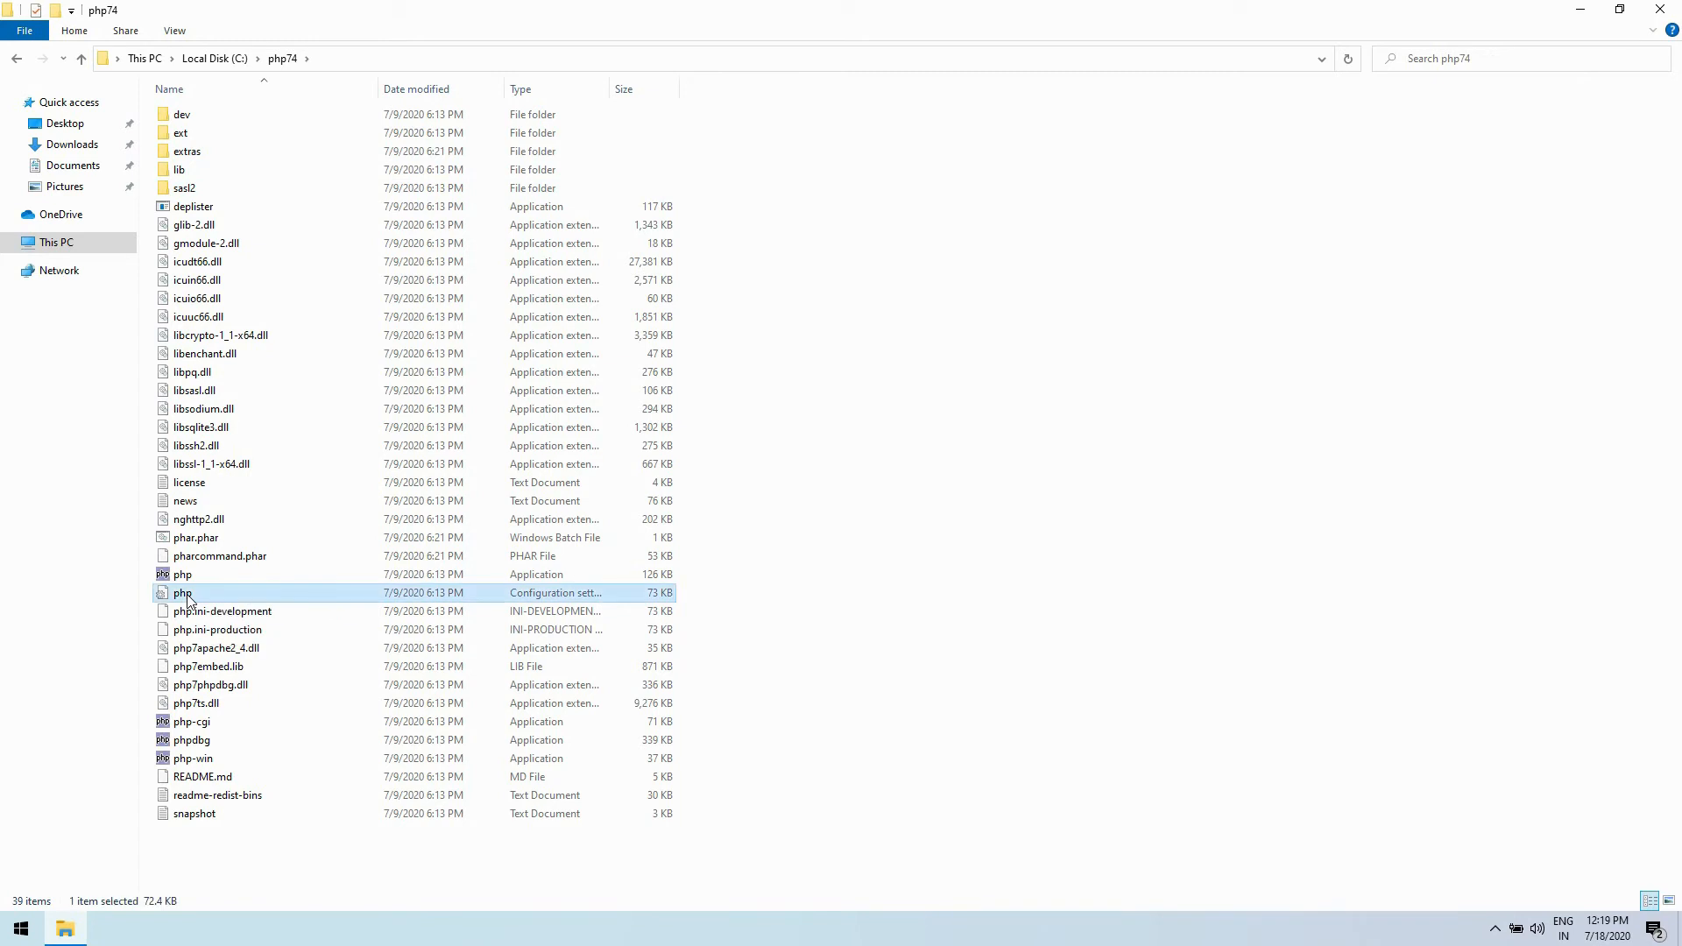
right_click(186, 597)
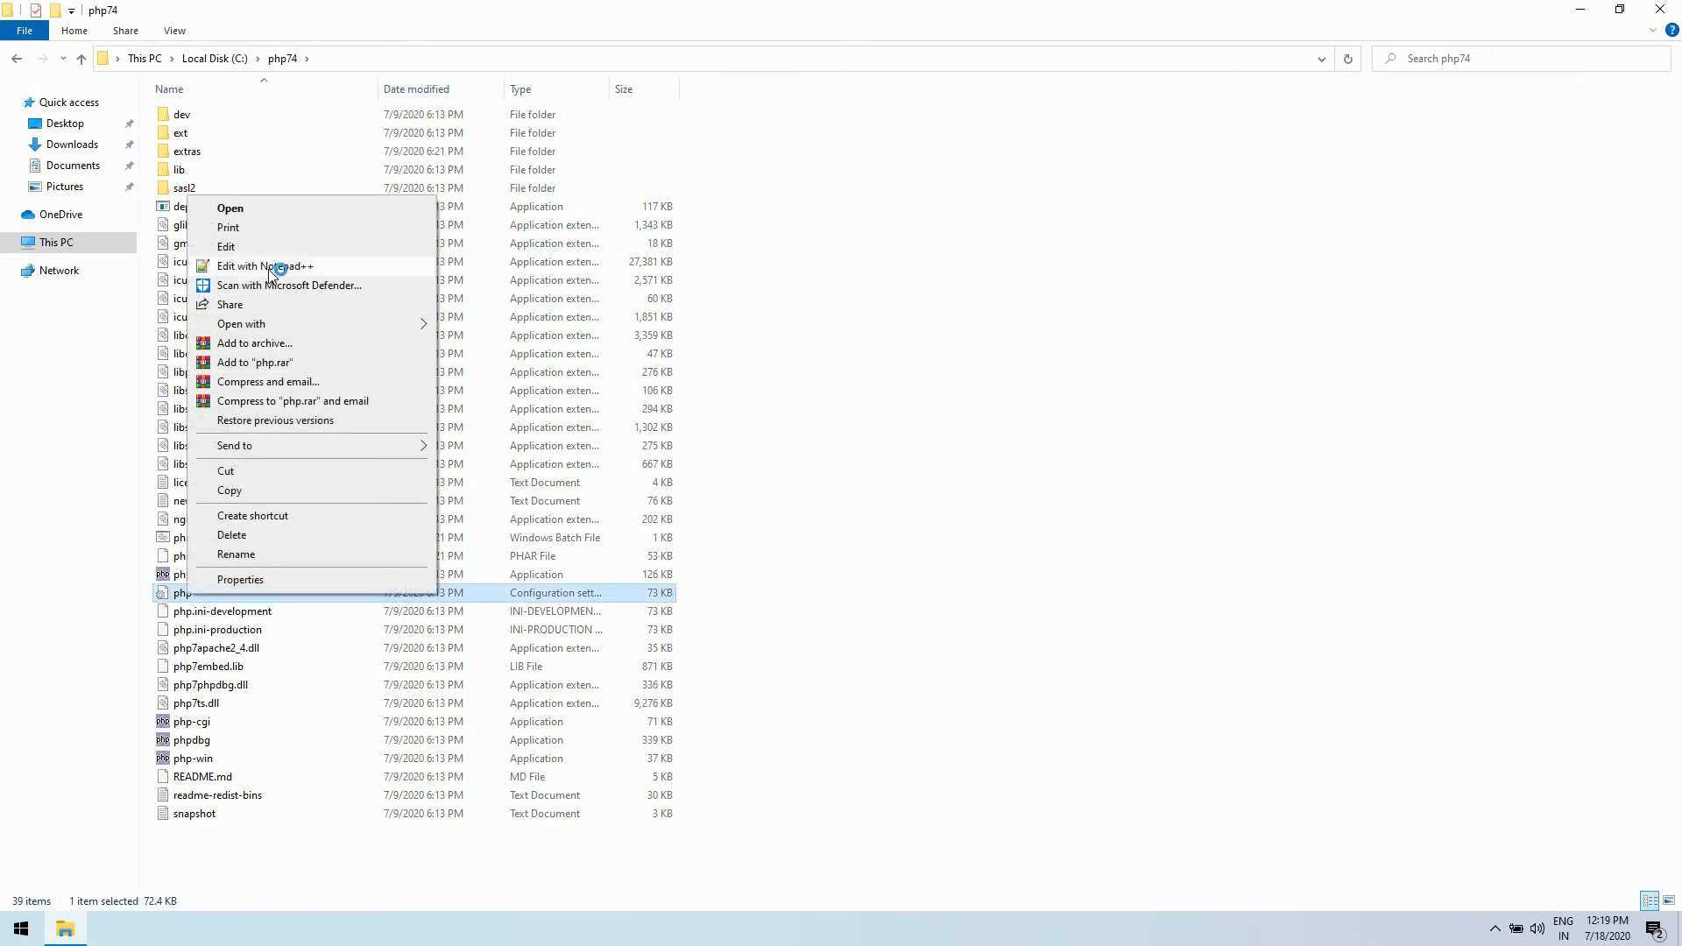
left_click(271, 267)
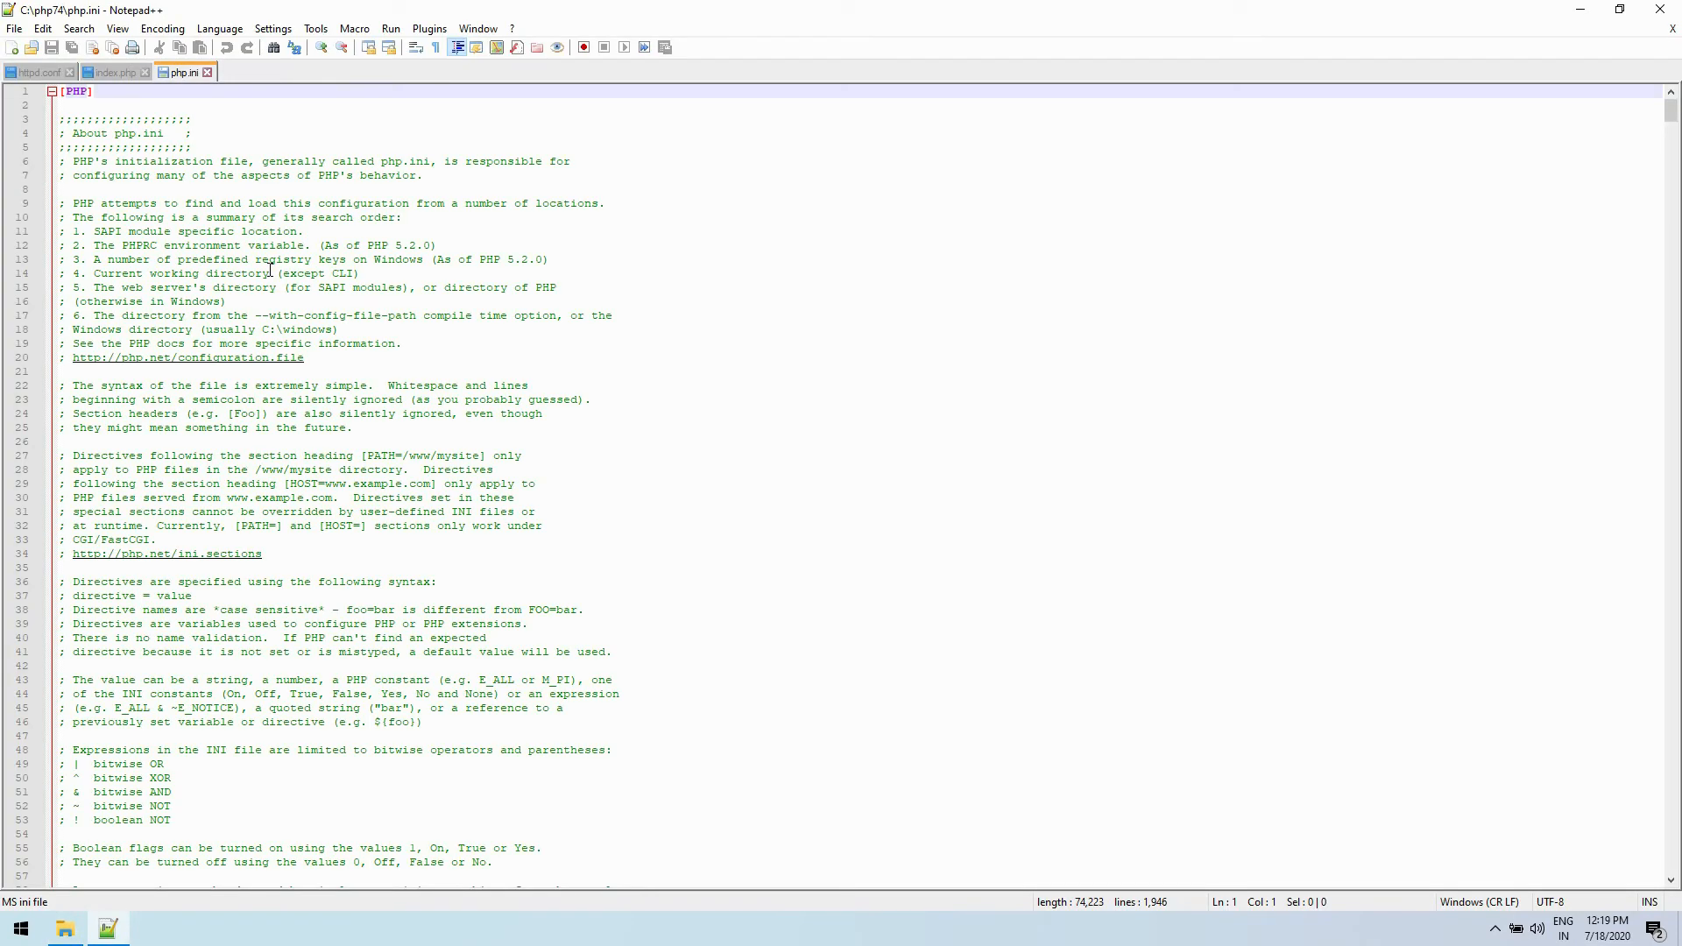
- Find extension_dir in php.ini and uncomment the Windows line extension_dir = "ext"
left_click(270, 270)
double_click(269, 270)
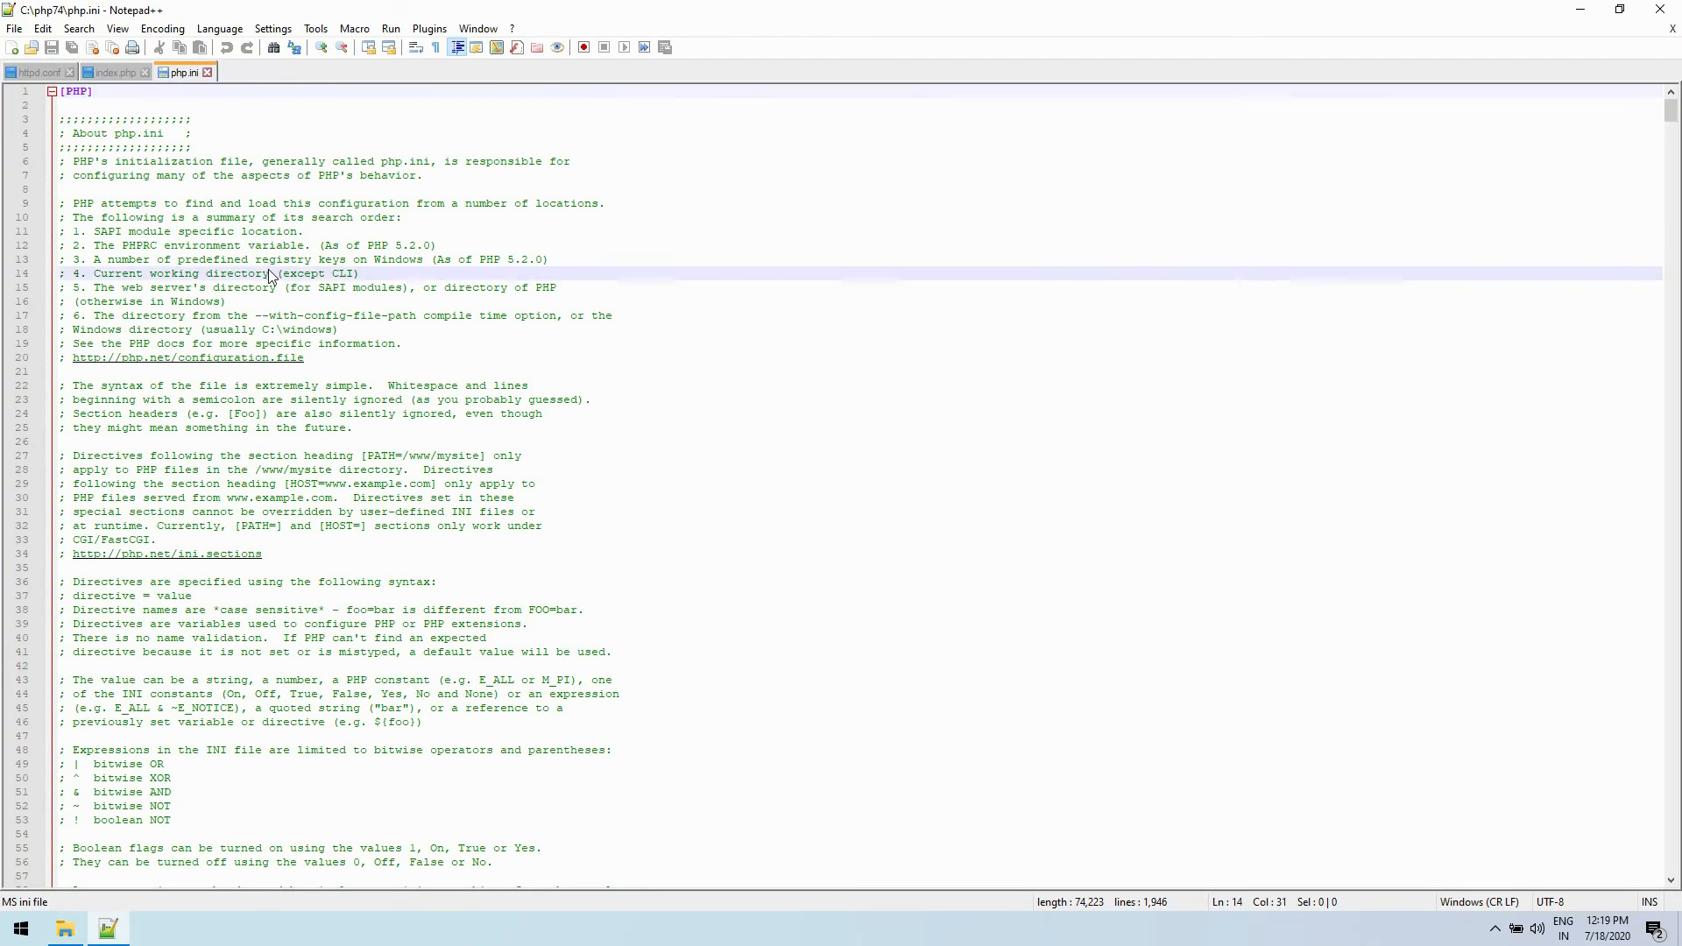
key("ctrl+f")
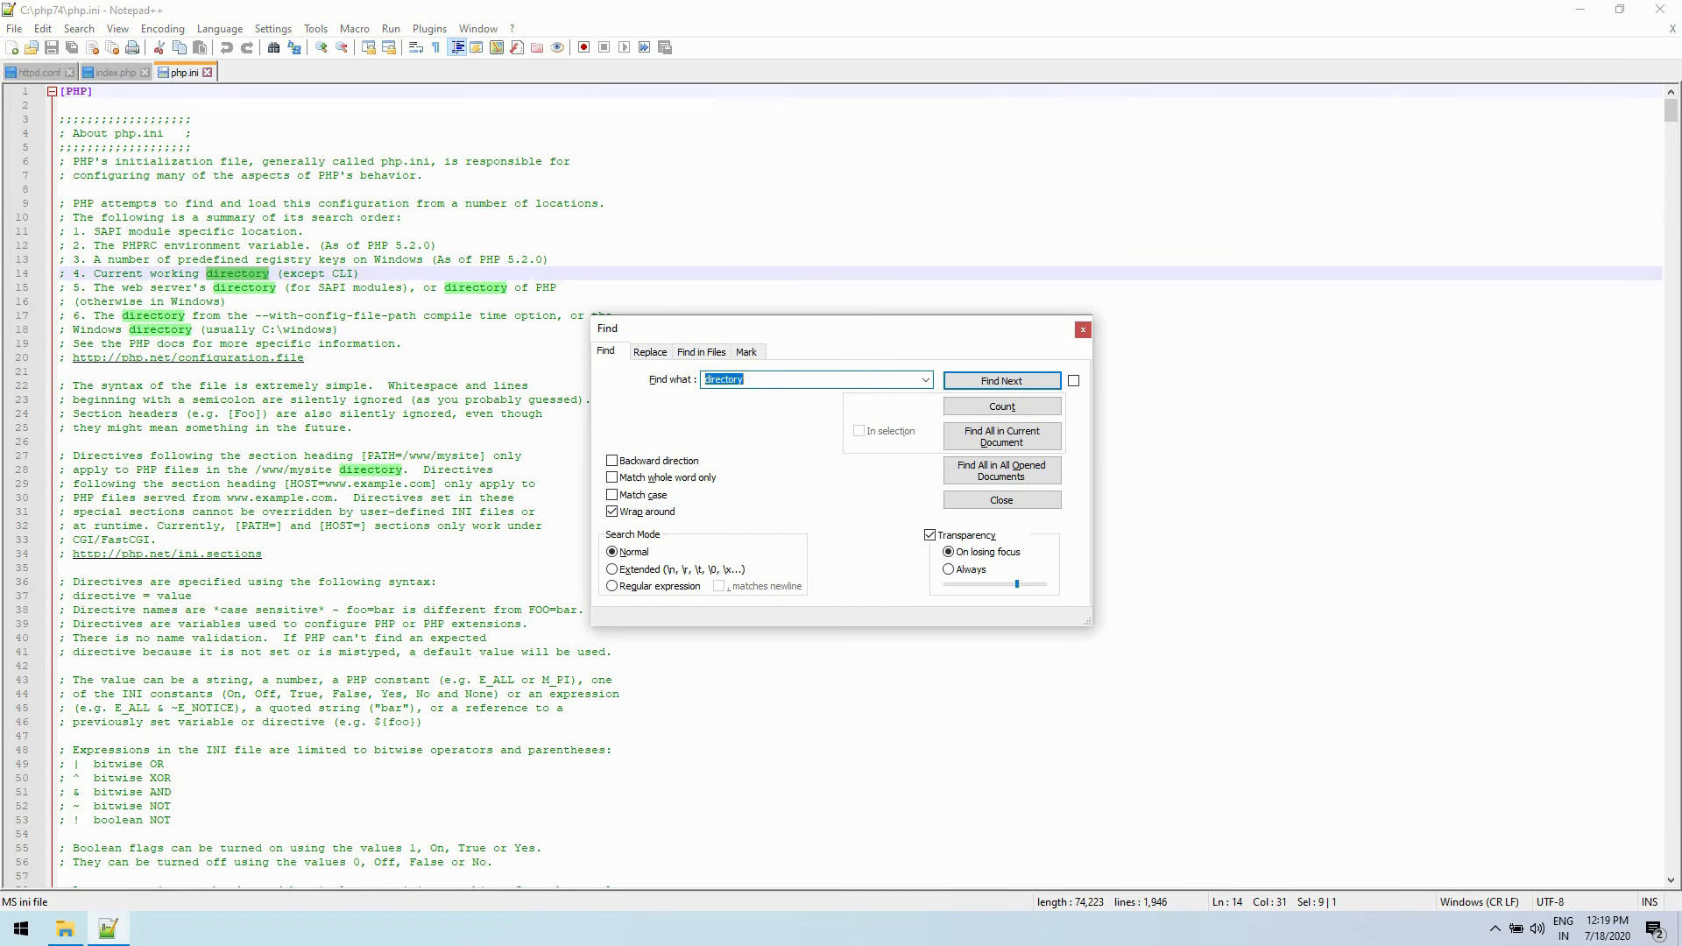
type("extension_dir")
key("Return")
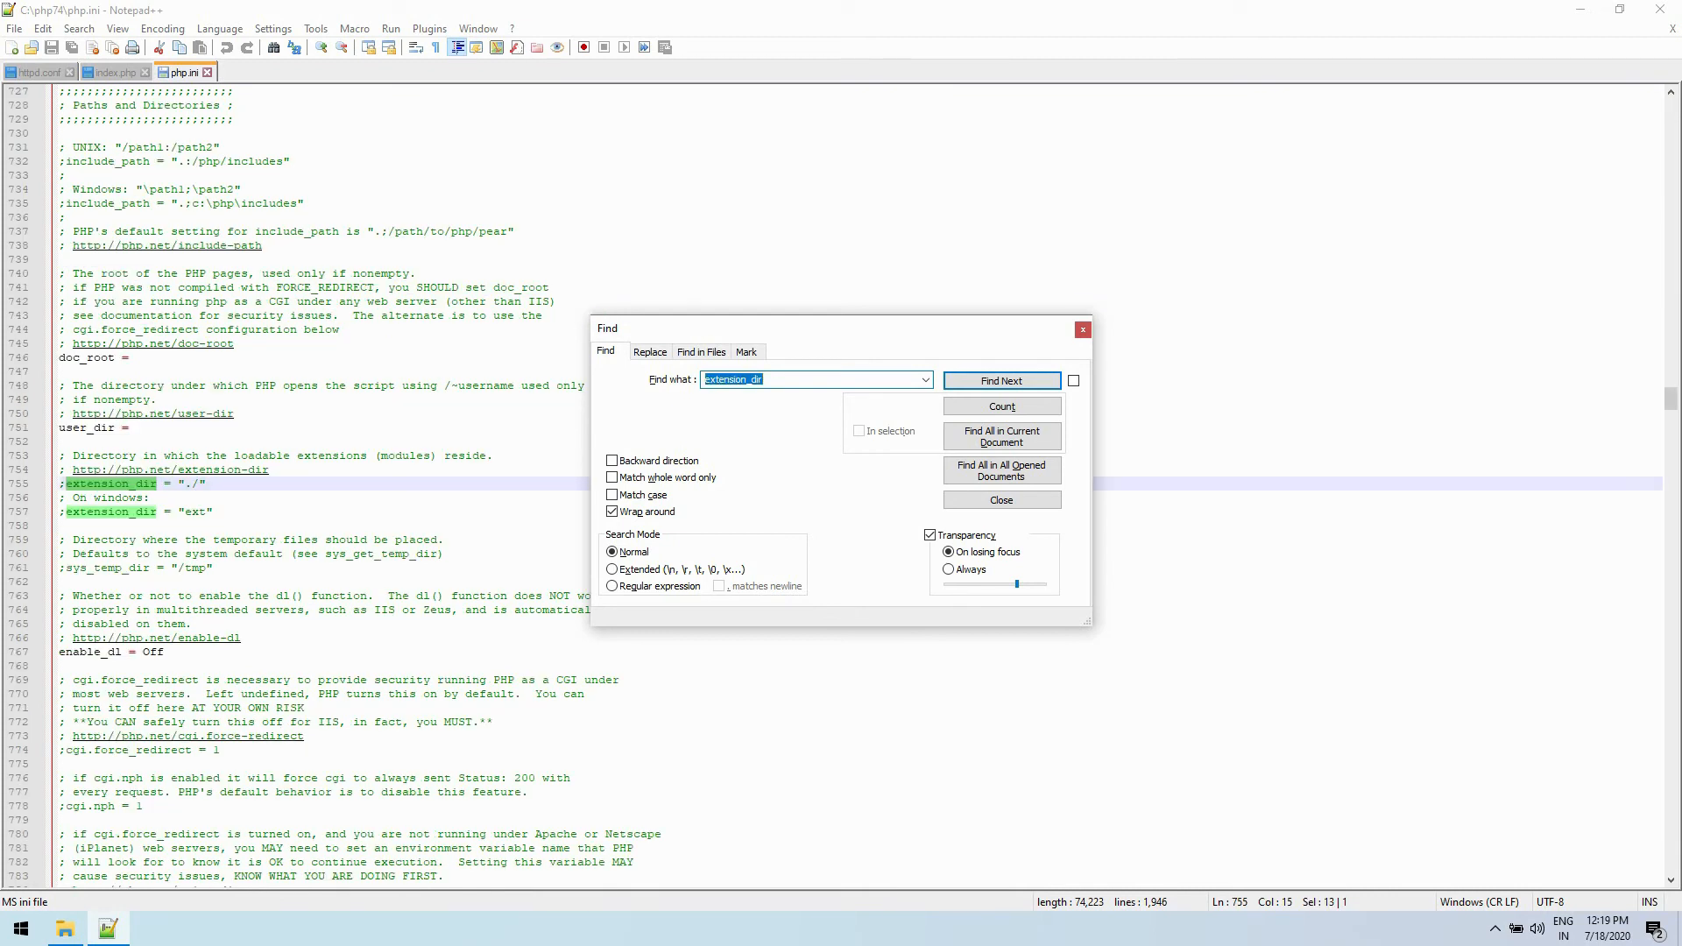
left_click(1083, 331)
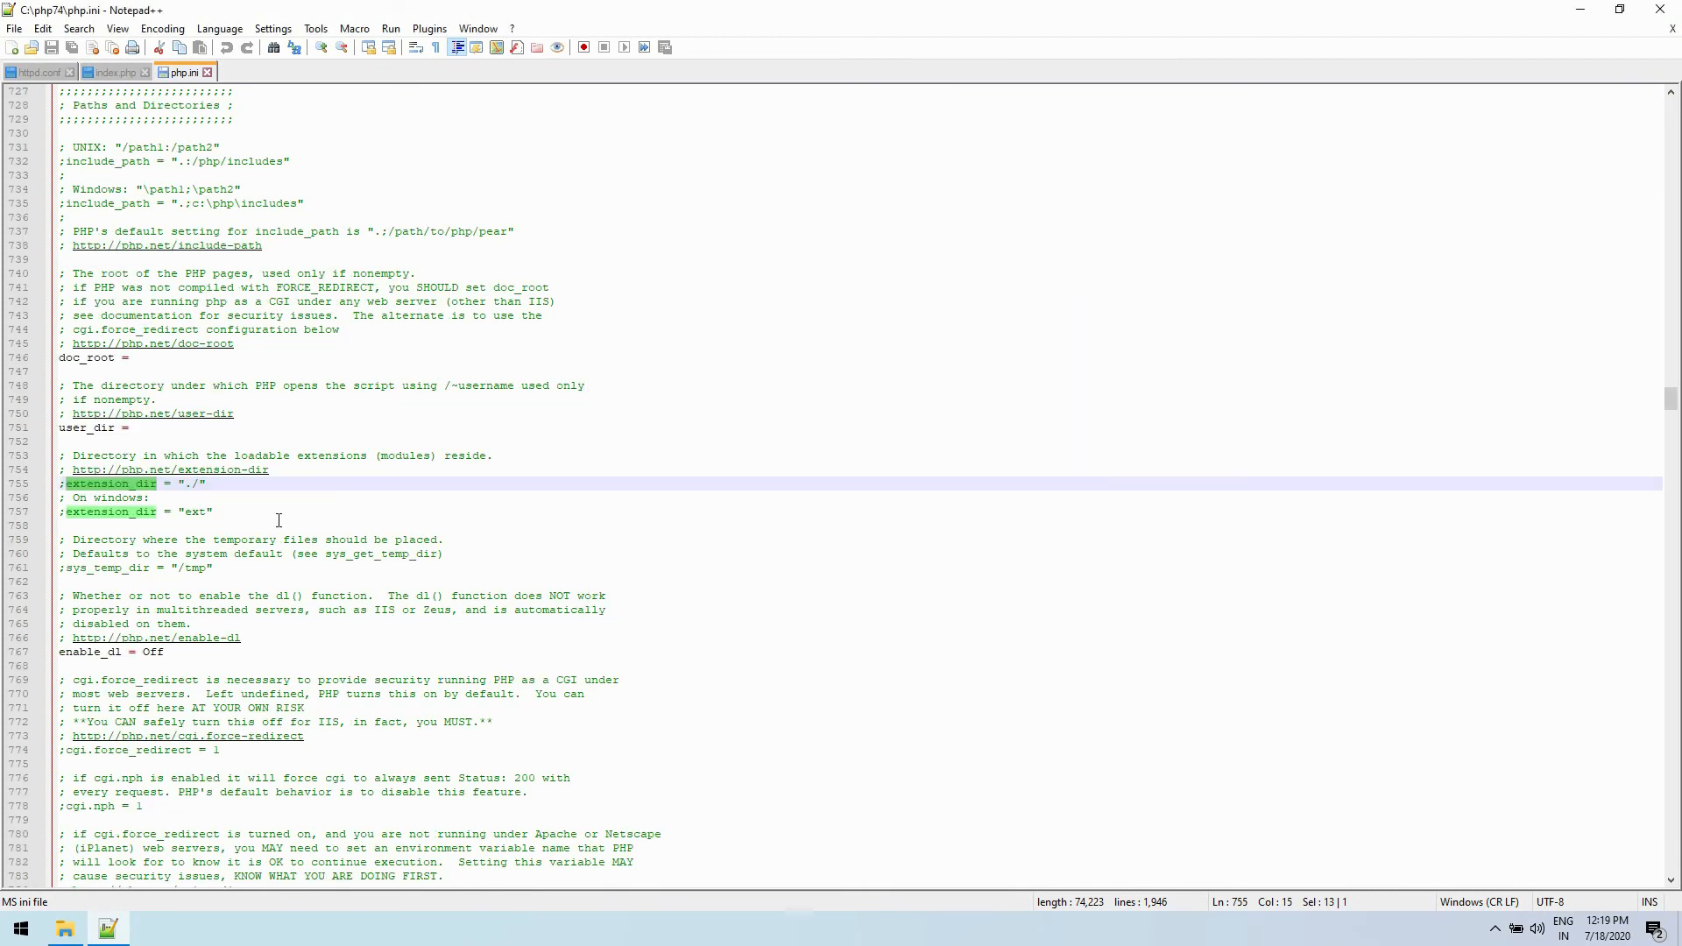
left_click(68, 515)
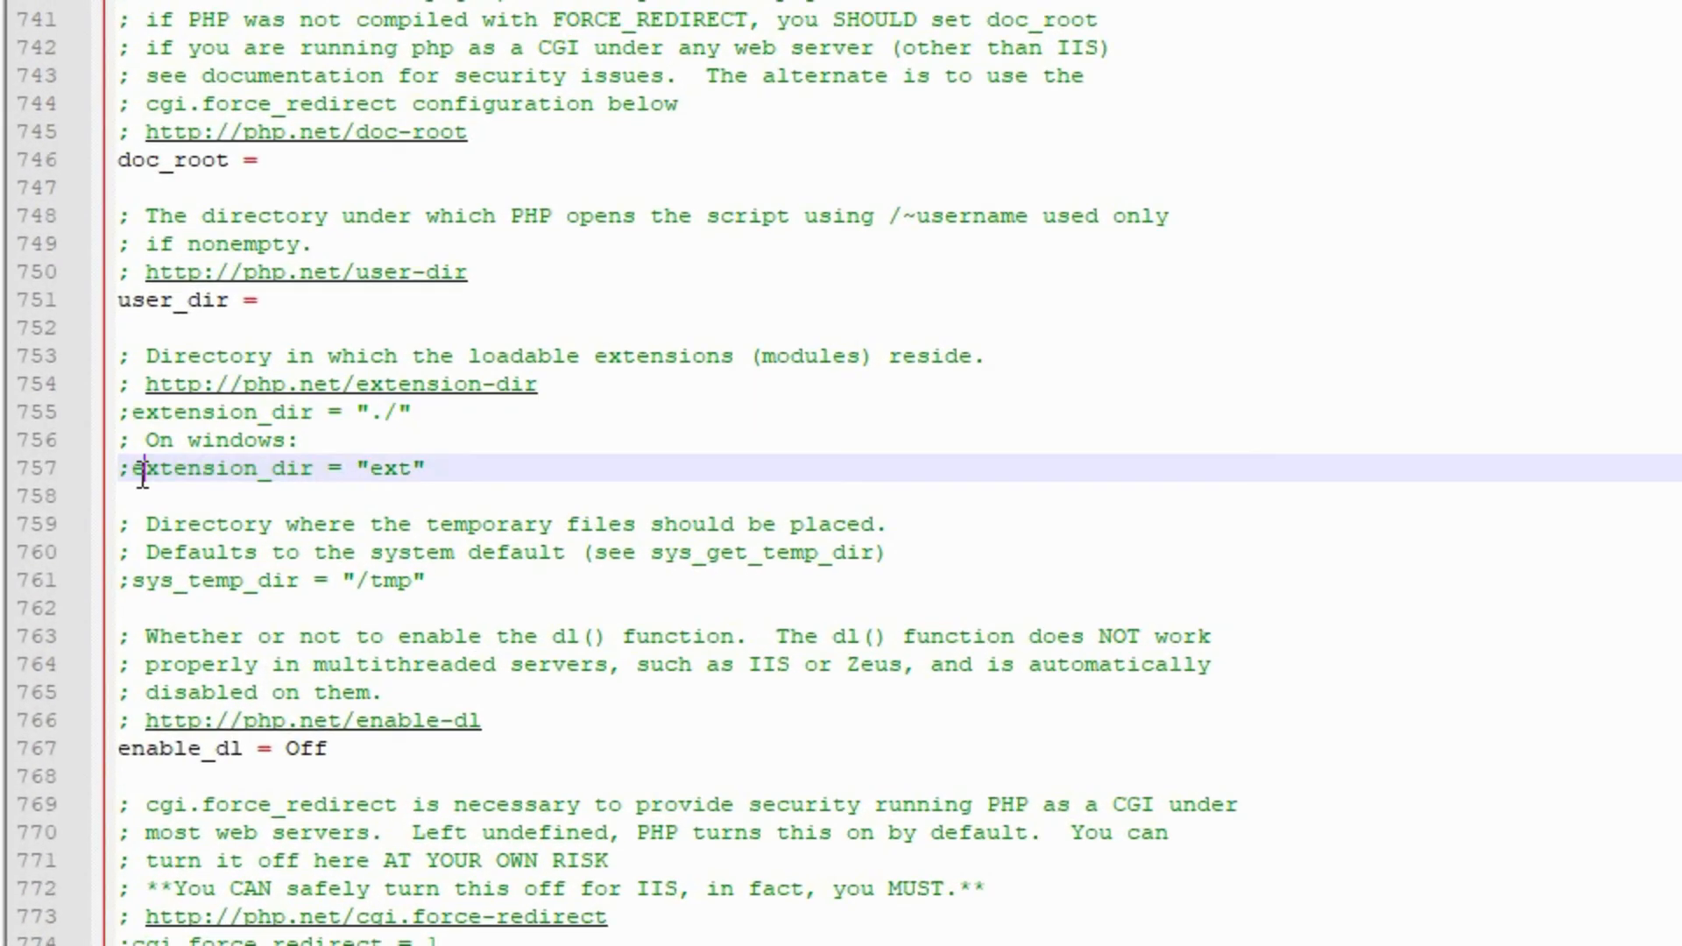
key("BackSpace")
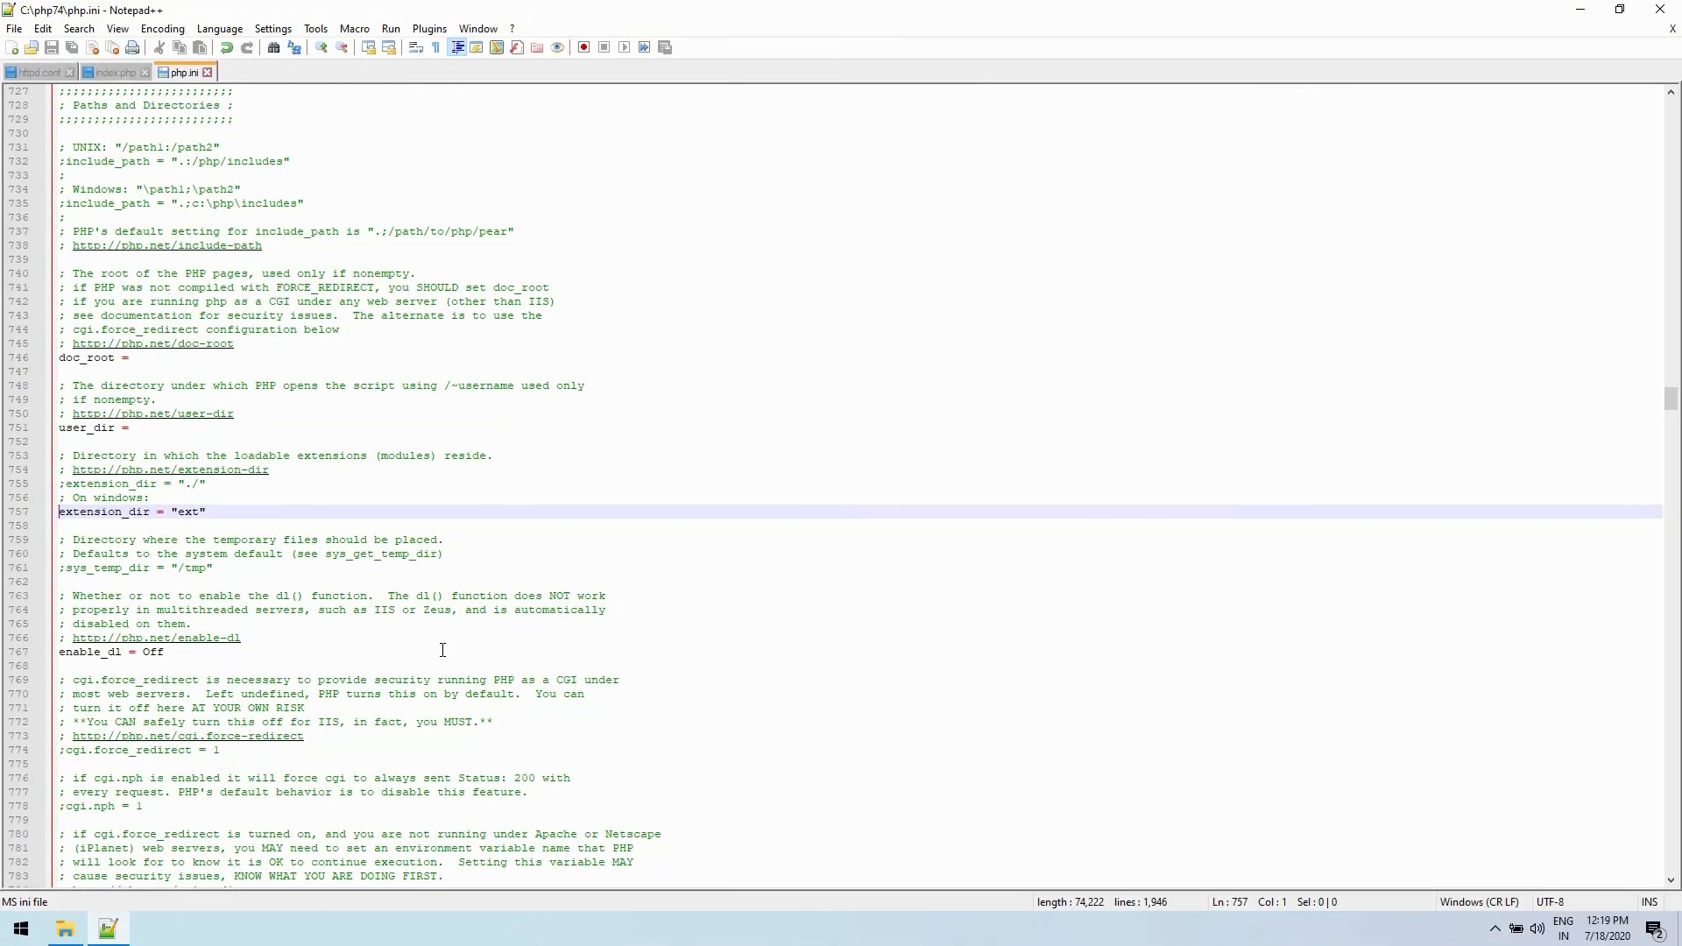
- Search php.ini for mysqli and go to the list of commented extension lines under Dynamic Extensions
scroll(443, 649, "down", 9)
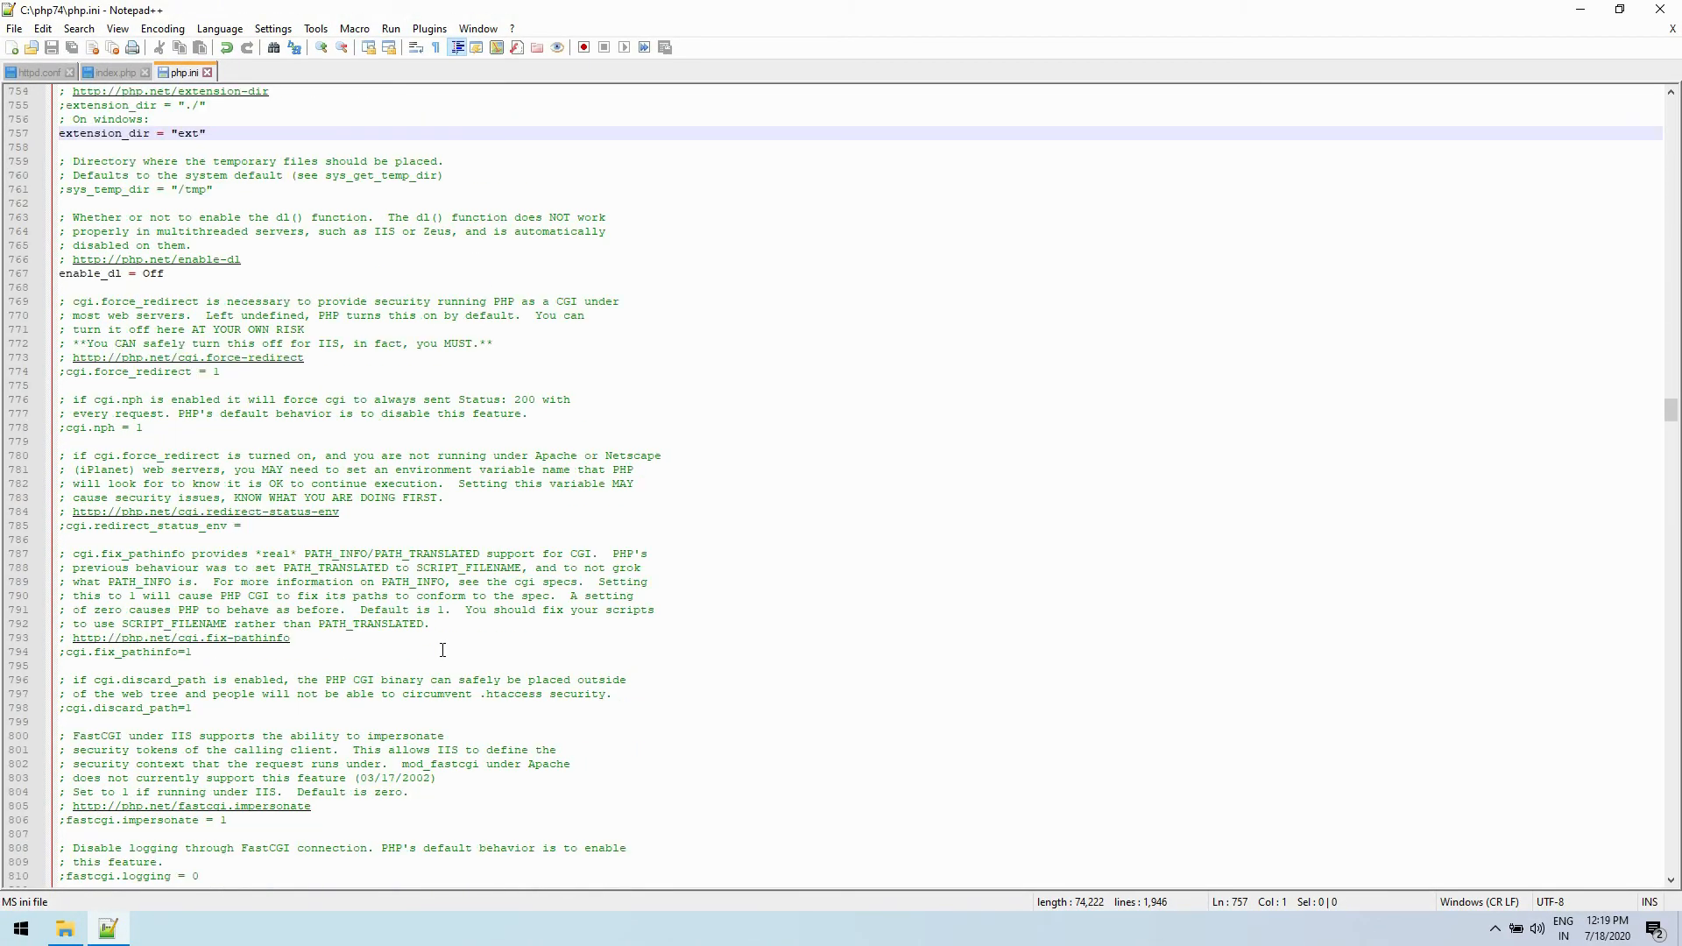
key("ctrl+f")
type("mysqli")
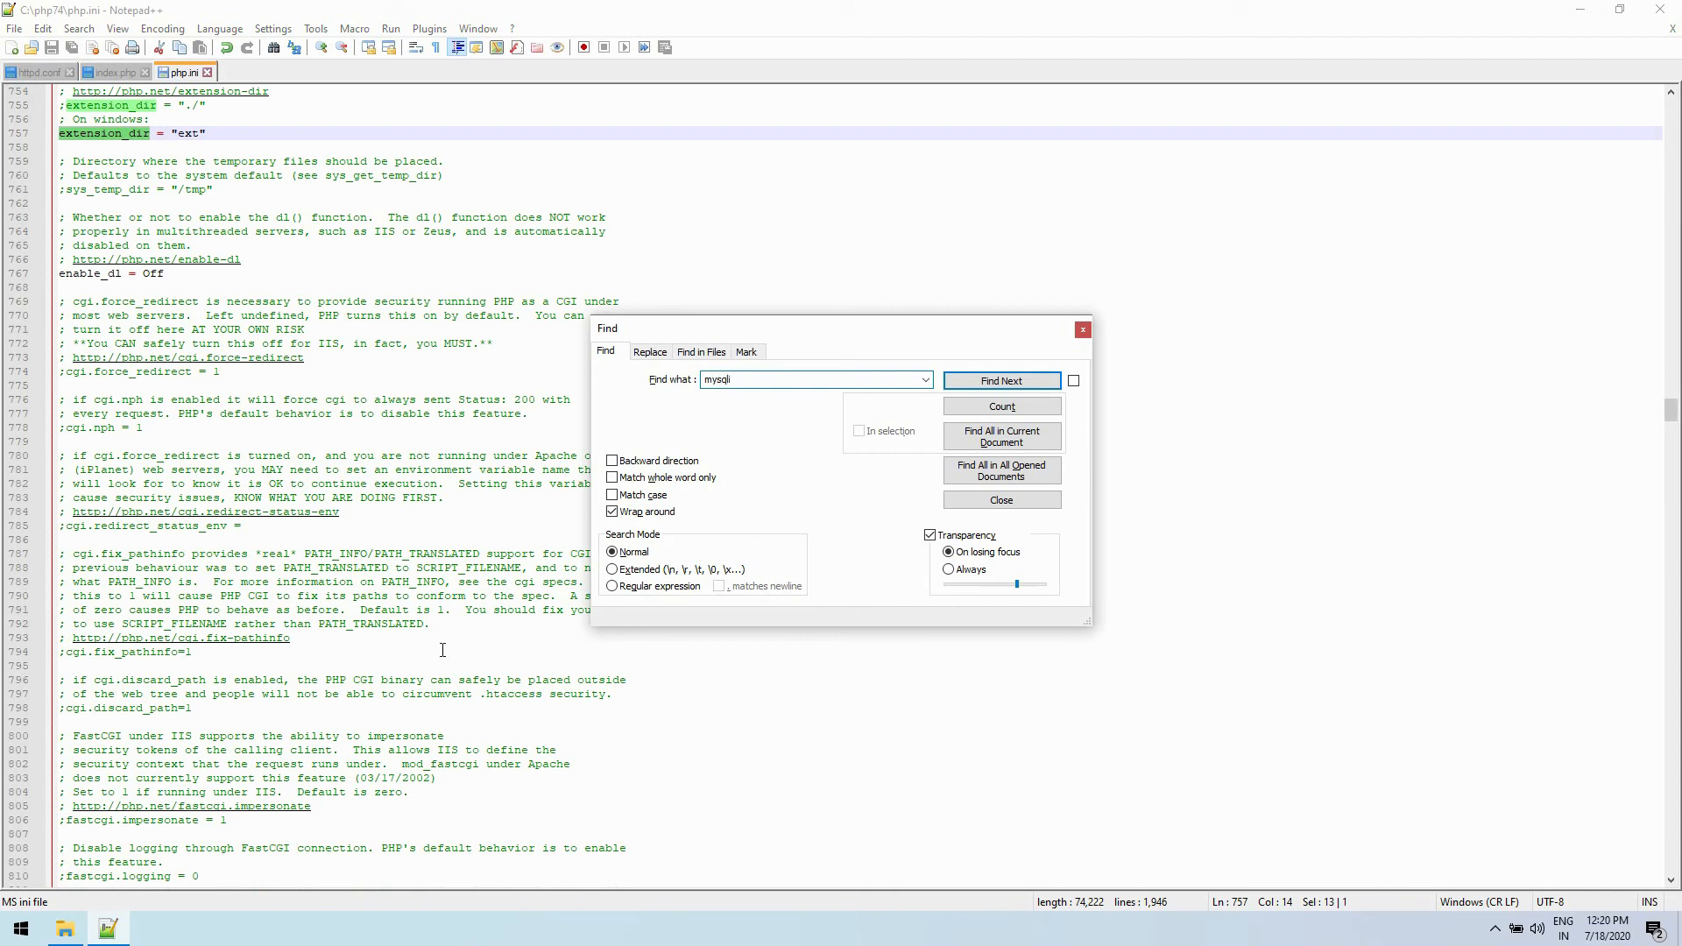
key("Return")
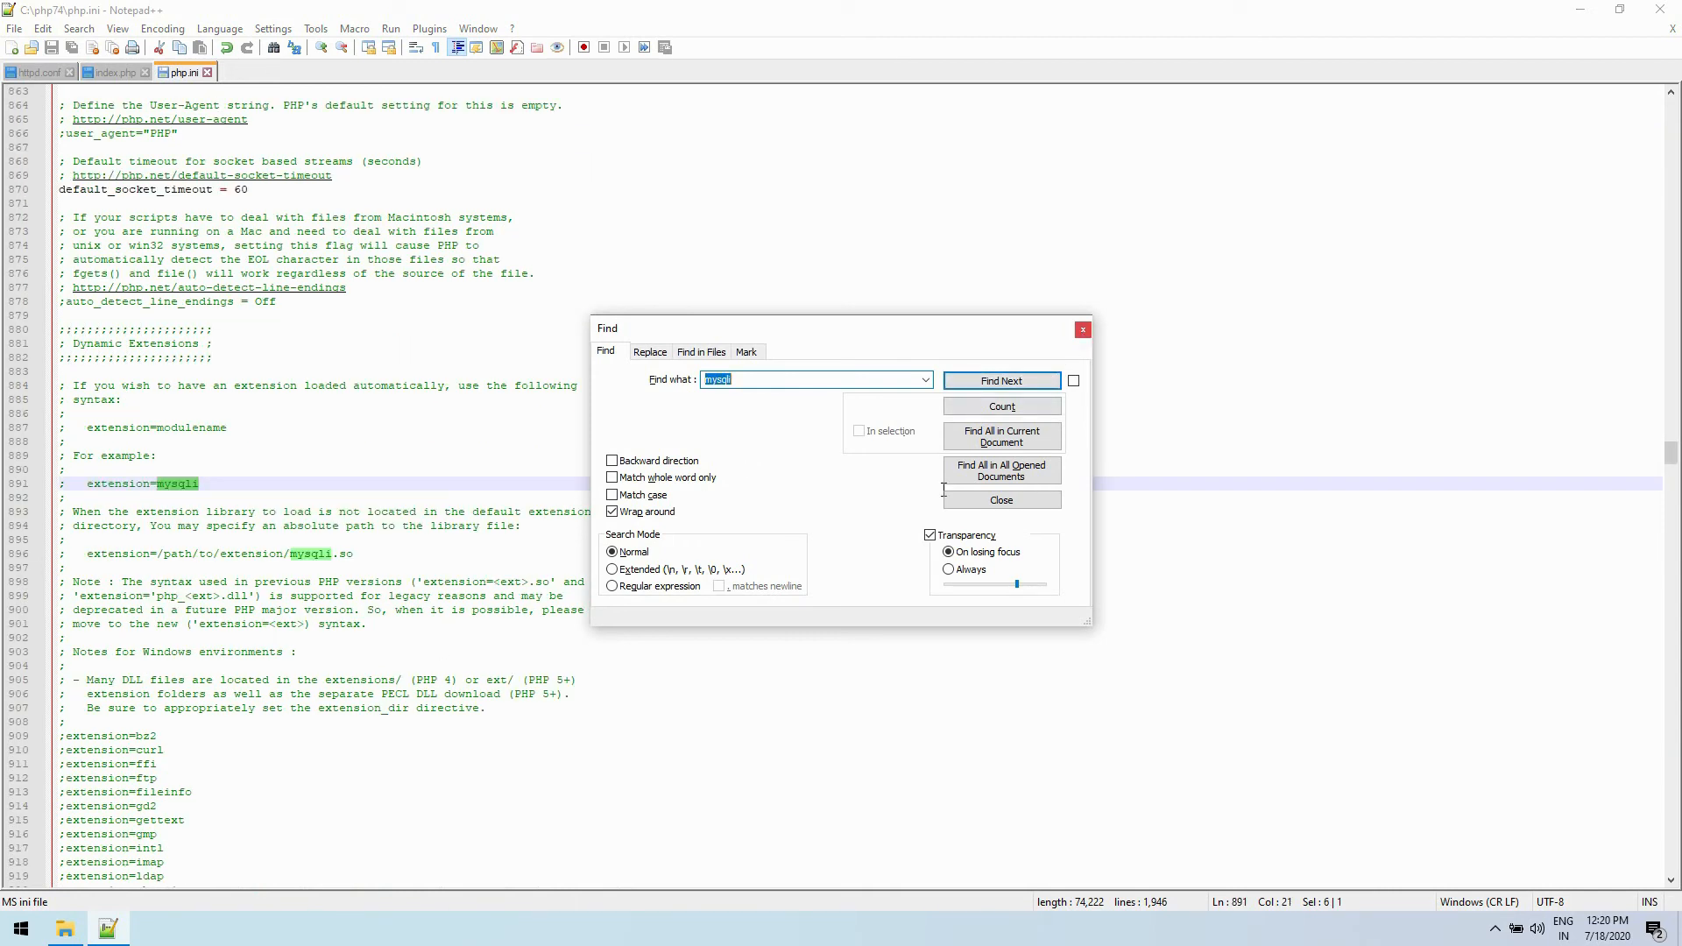
left_click(1082, 330)
scroll(943, 489, "down", 7)
scroll(944, 490, "down", 6)
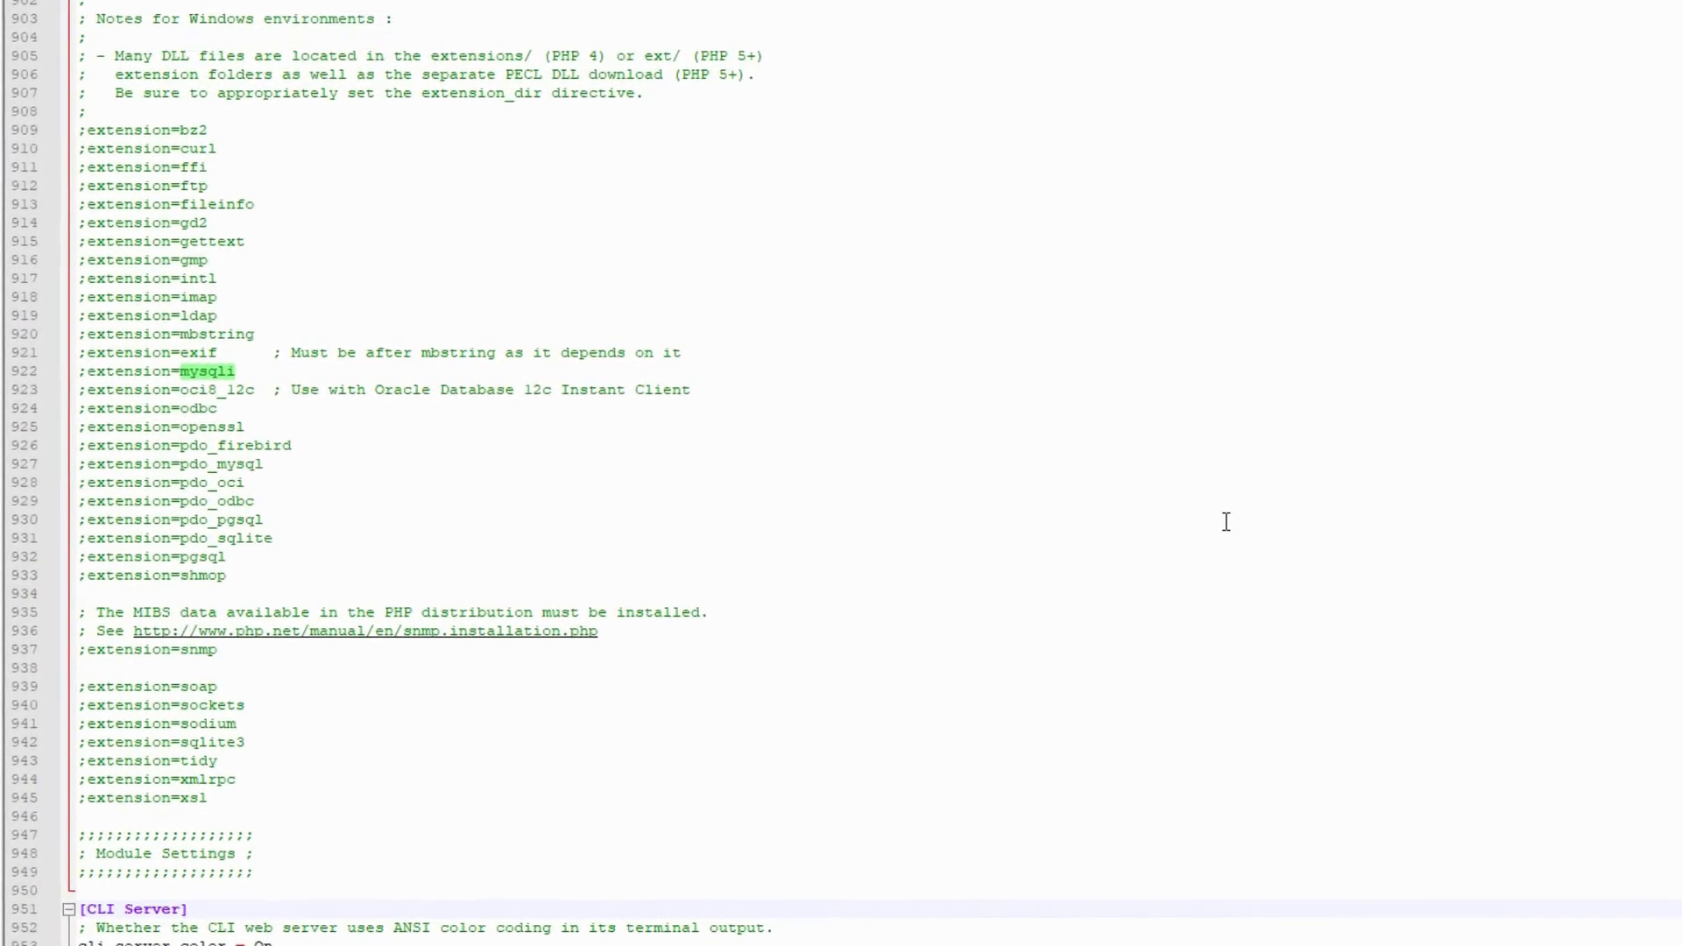
left_click(1227, 522)
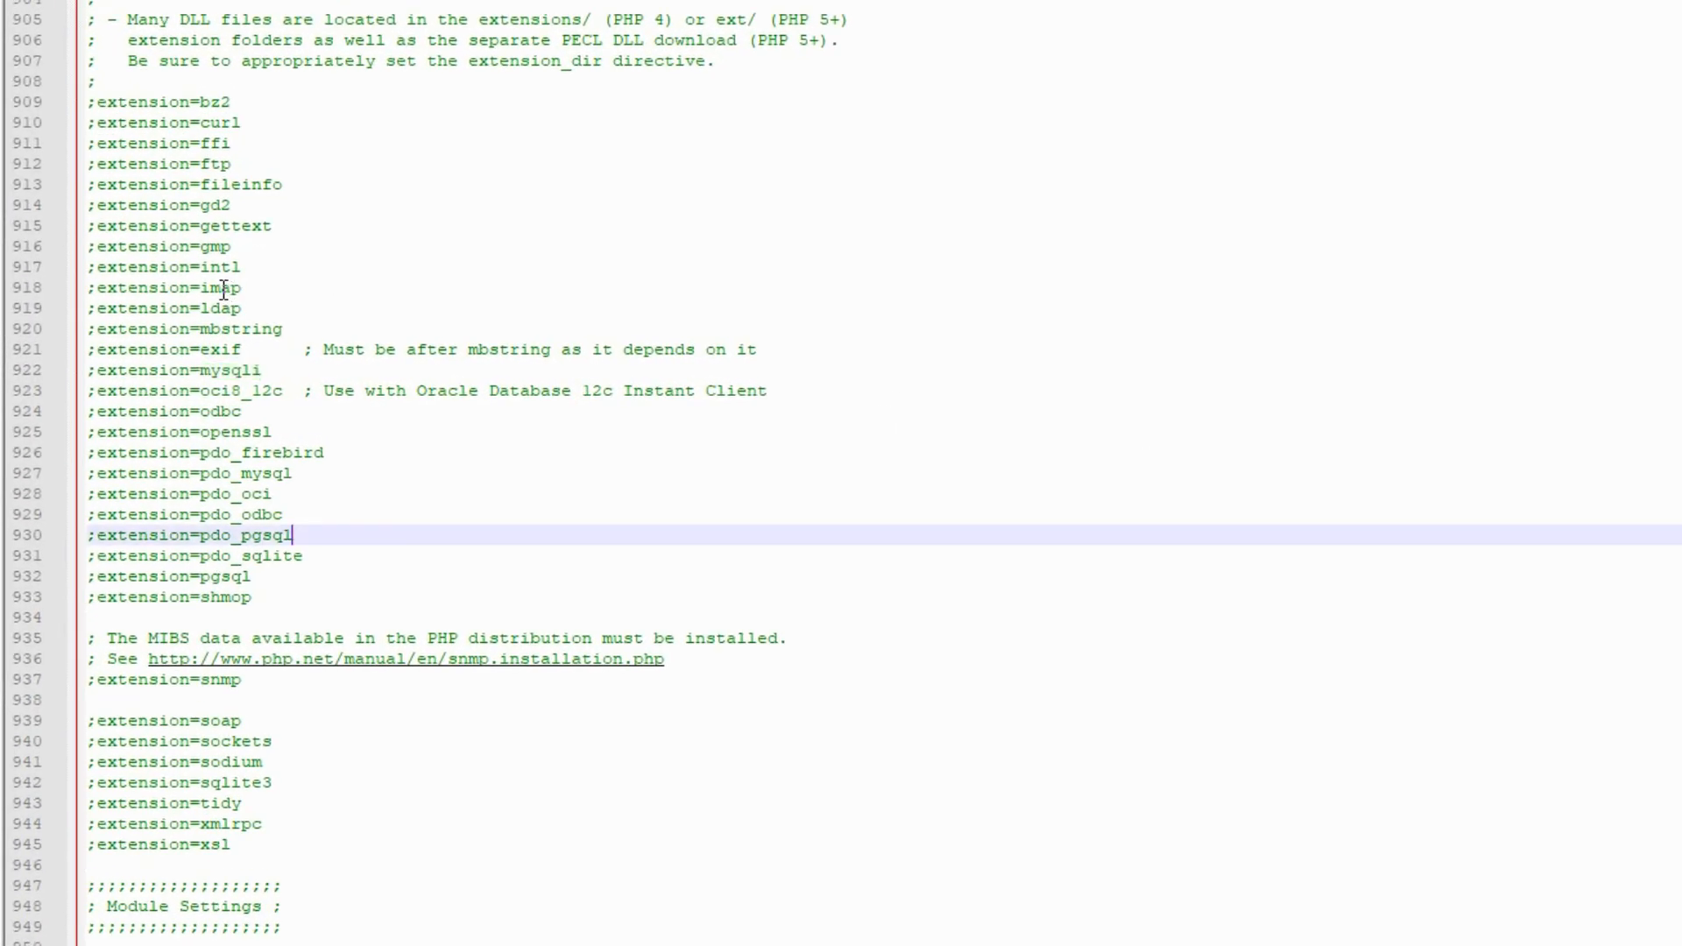
- Enable the fileinfo, gd2 and mbstring extensions by removing the semicolons before their lines
left_click(92, 203)
left_click(98, 194)
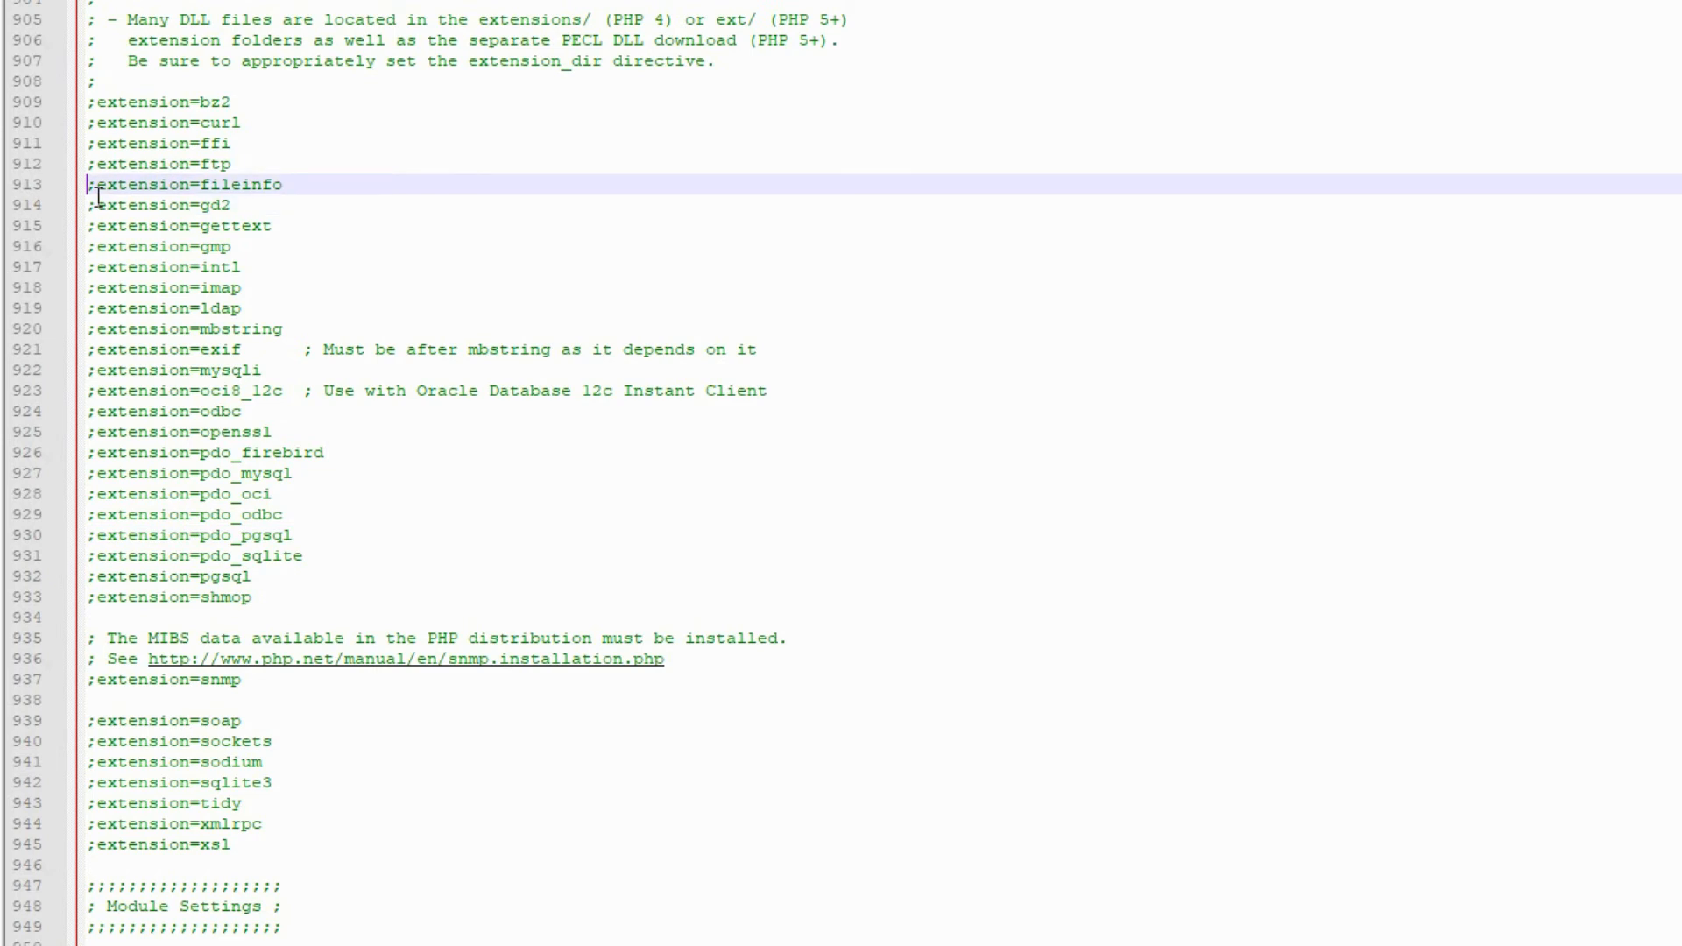
key("Down")
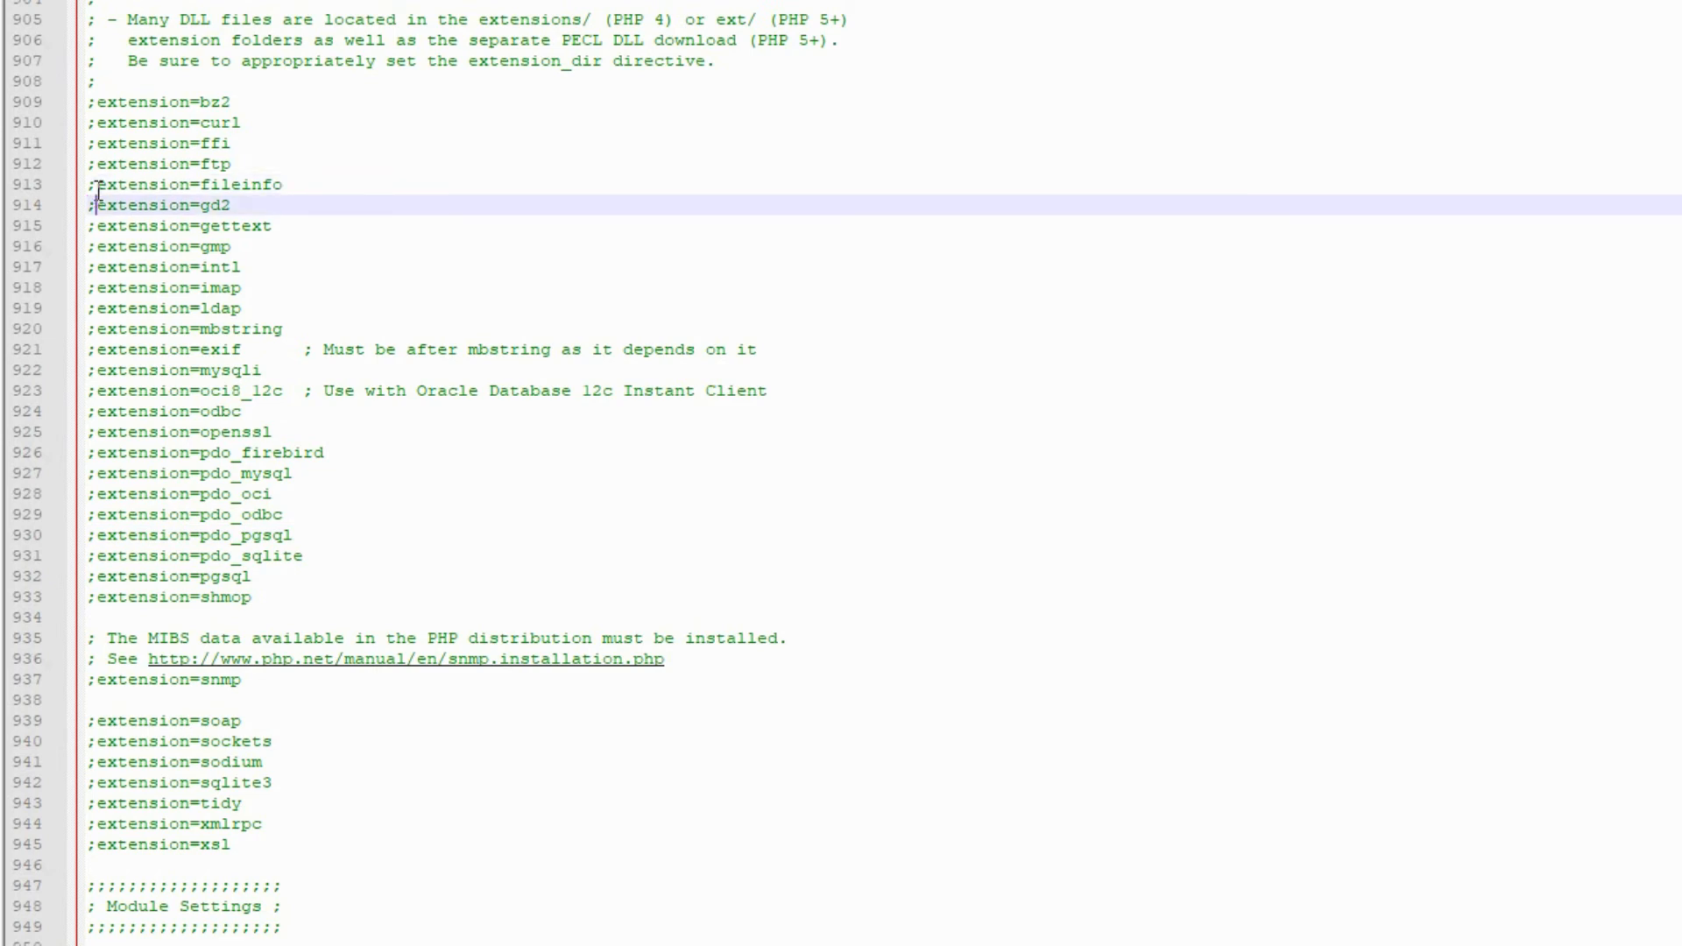
left_click(98, 191)
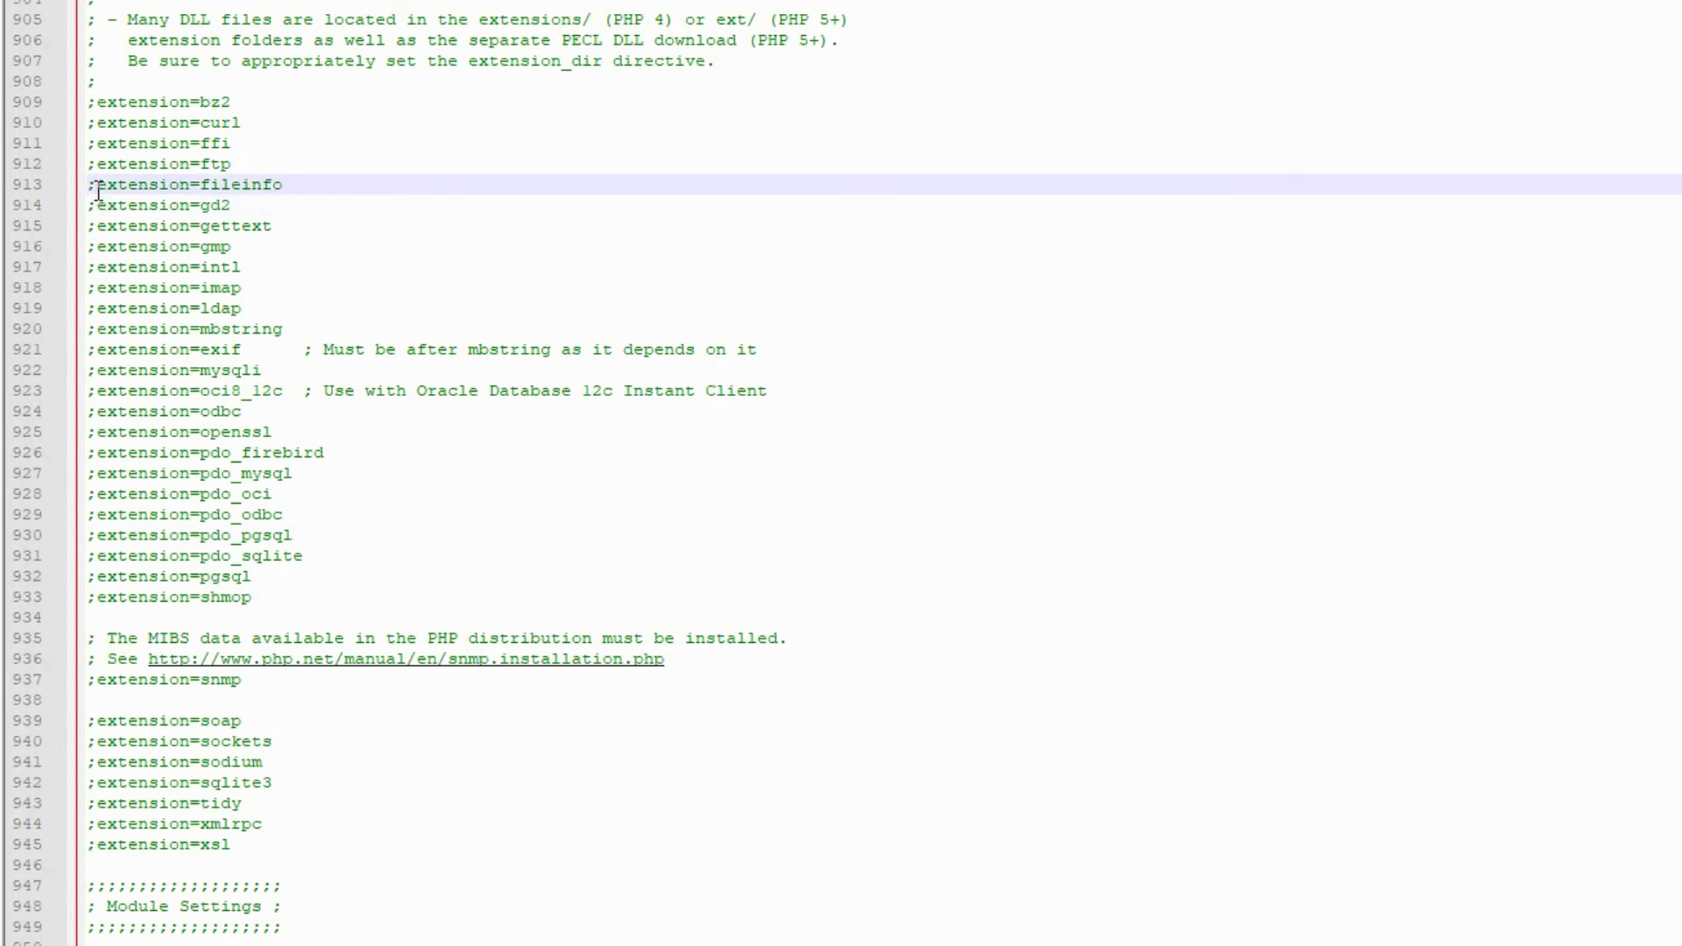
key("BackSpace")
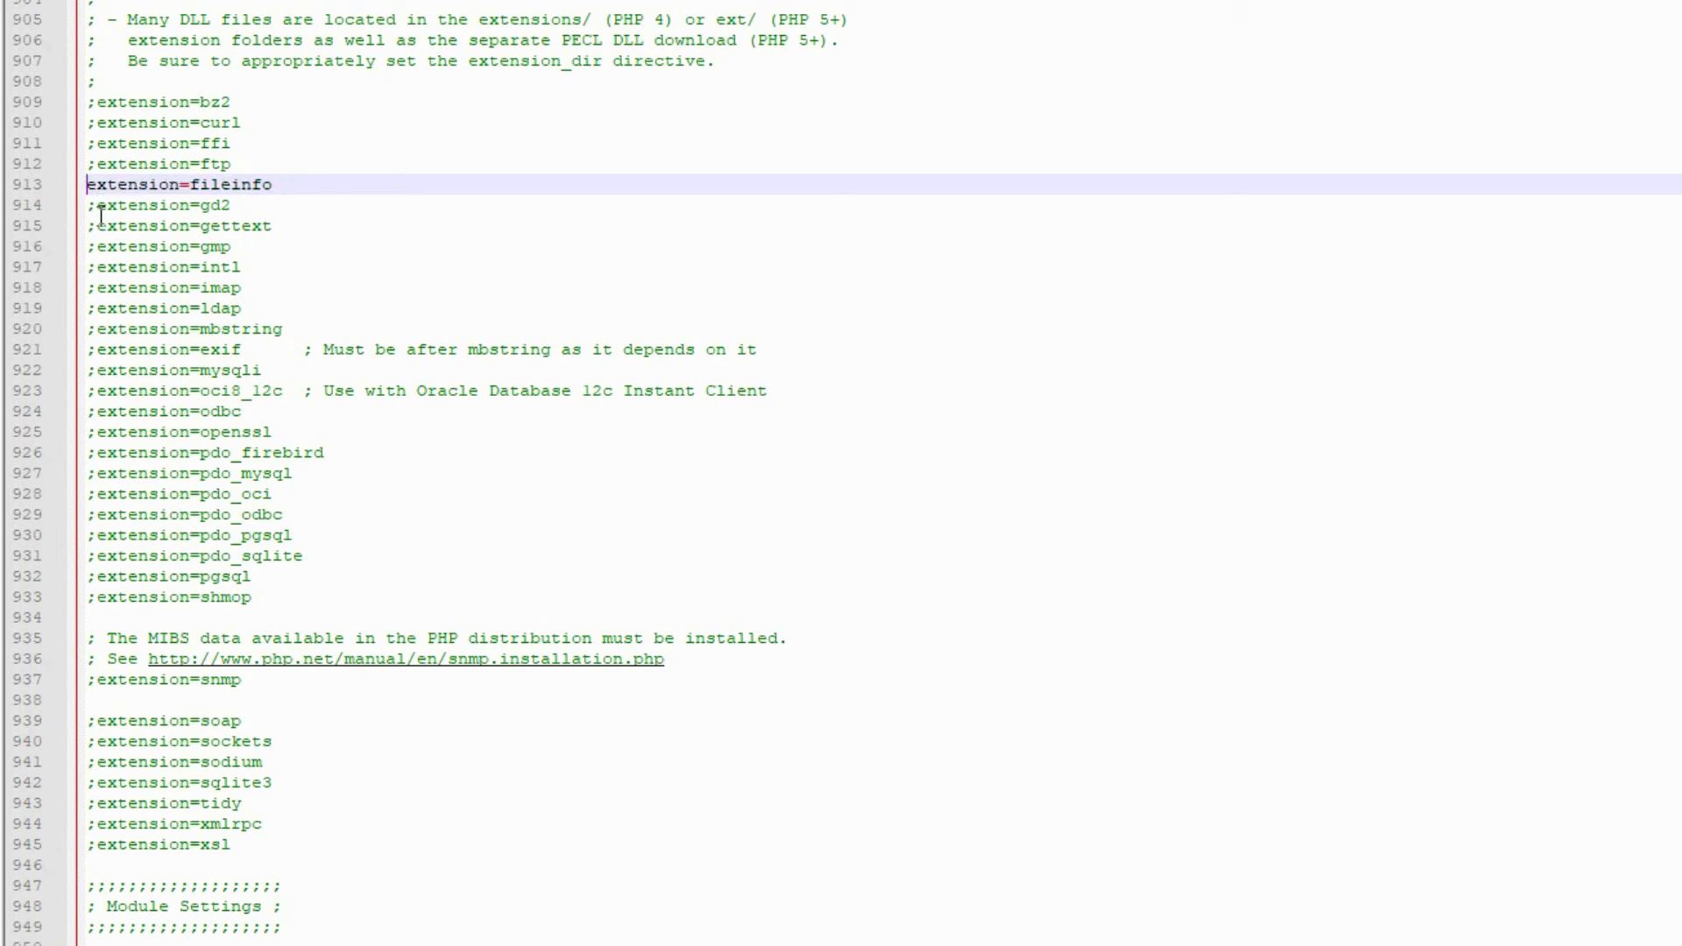
key("Down")
key("Delete")
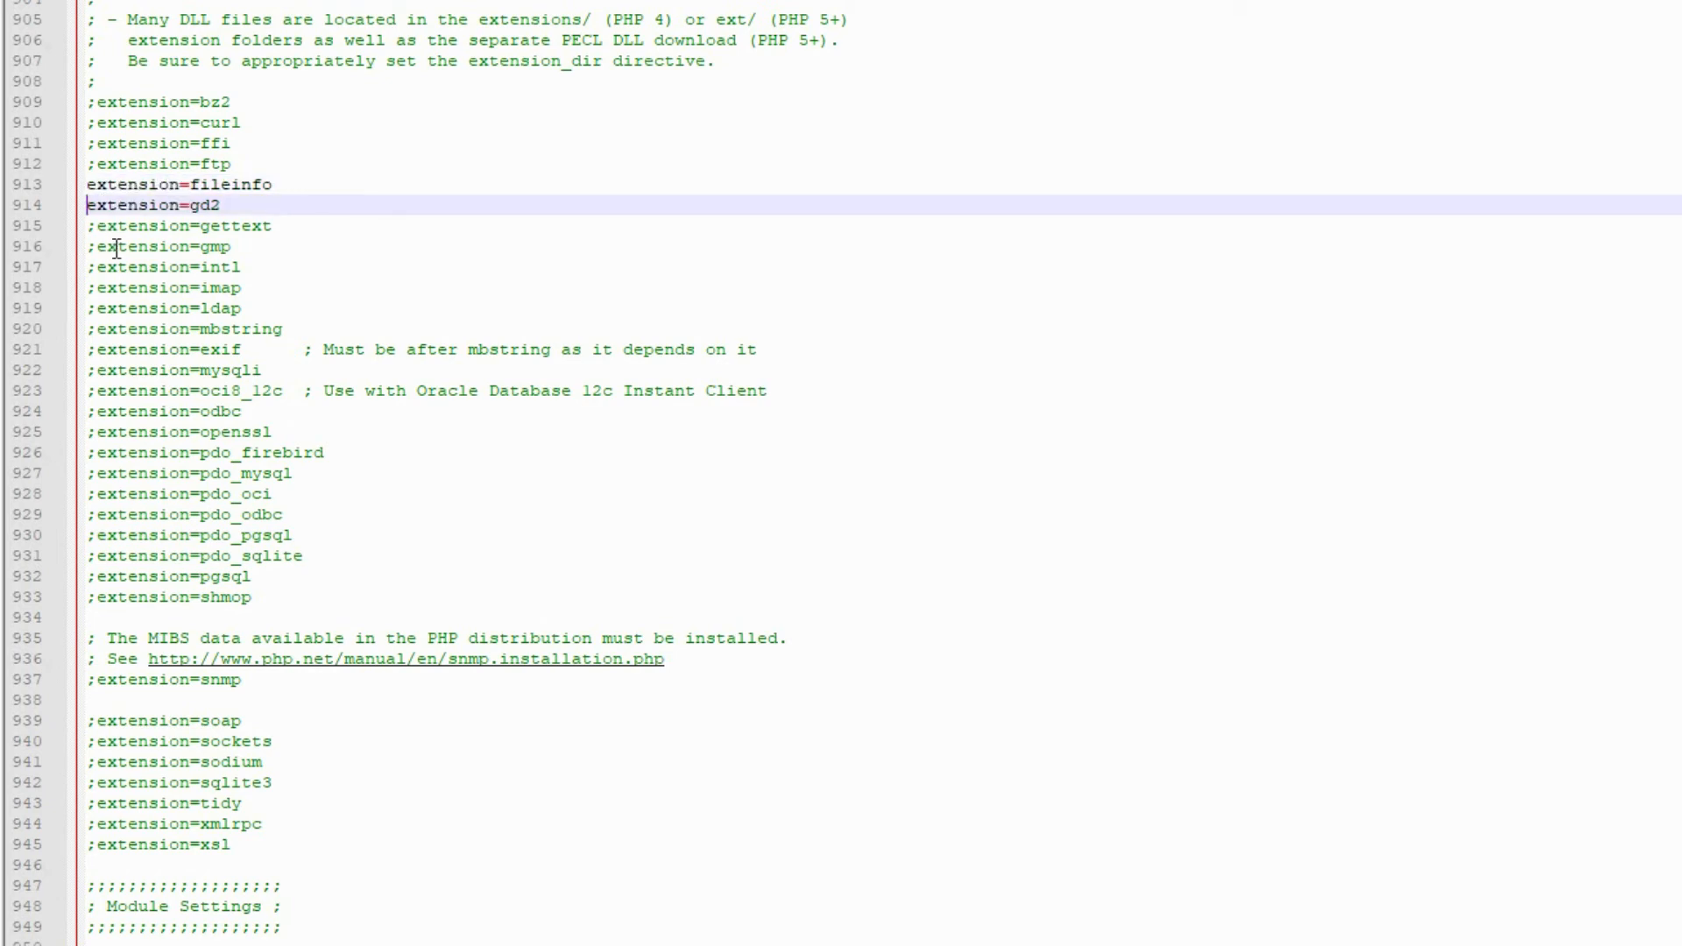
left_click(98, 329)
key("BackSpace")
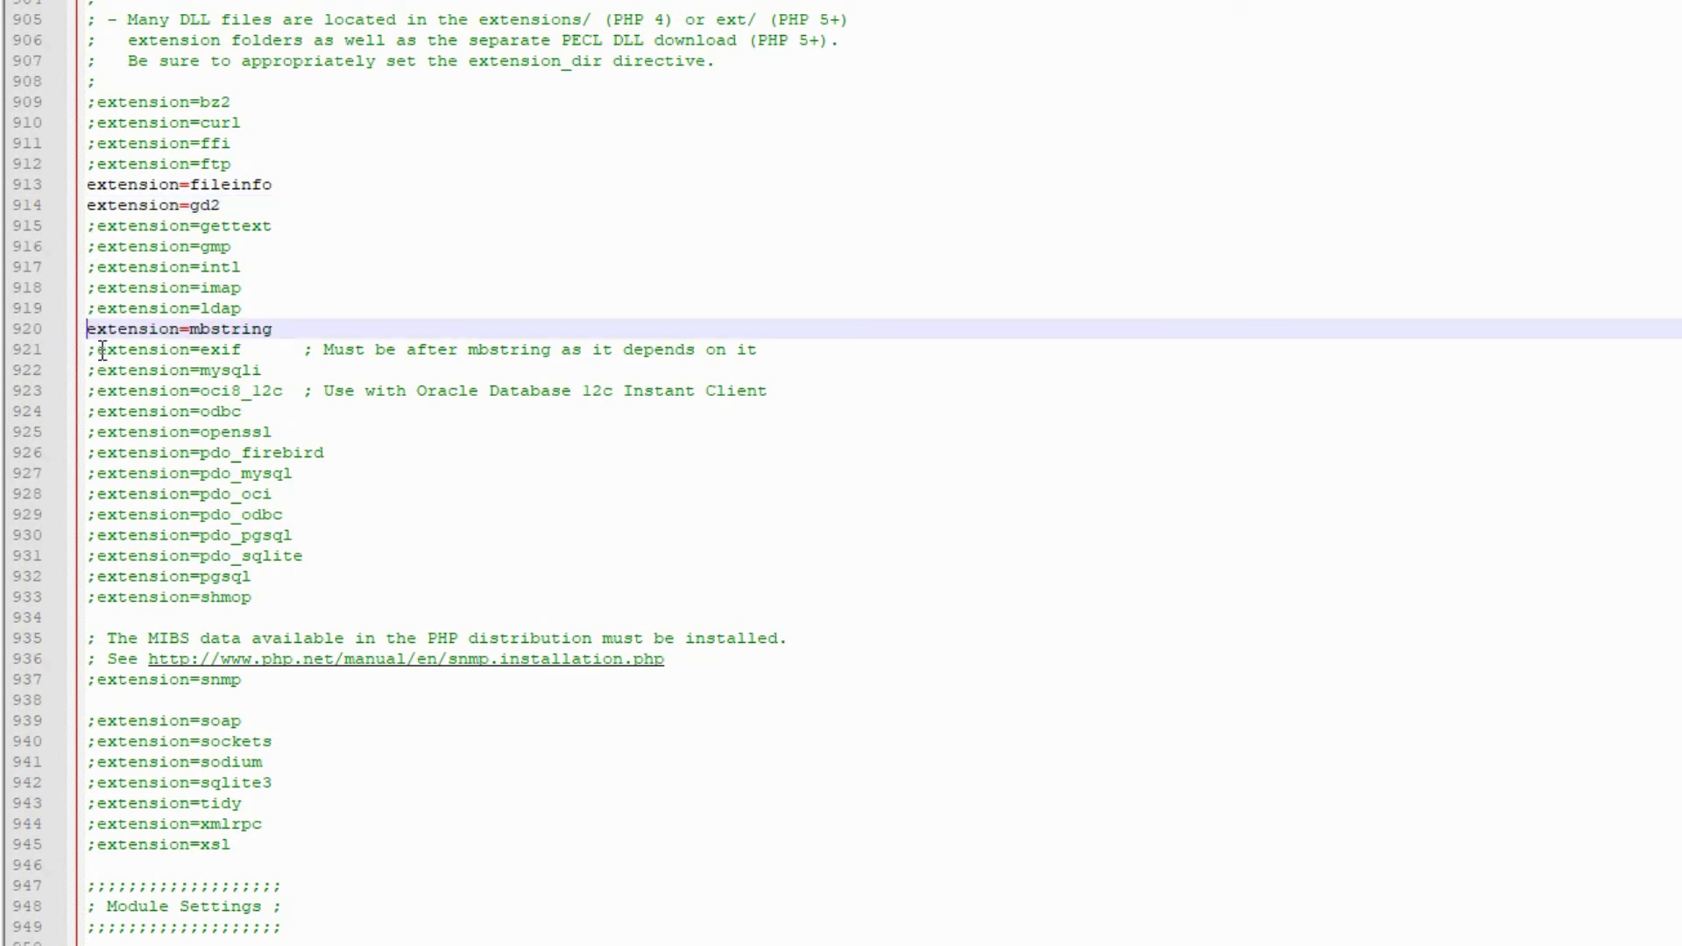
- Enable the exif, mysqli, openssl, pdo_mysql and sqlite3 extensions by removing the semicolons before their lines
left_click(97, 350)
key("BackSpace")
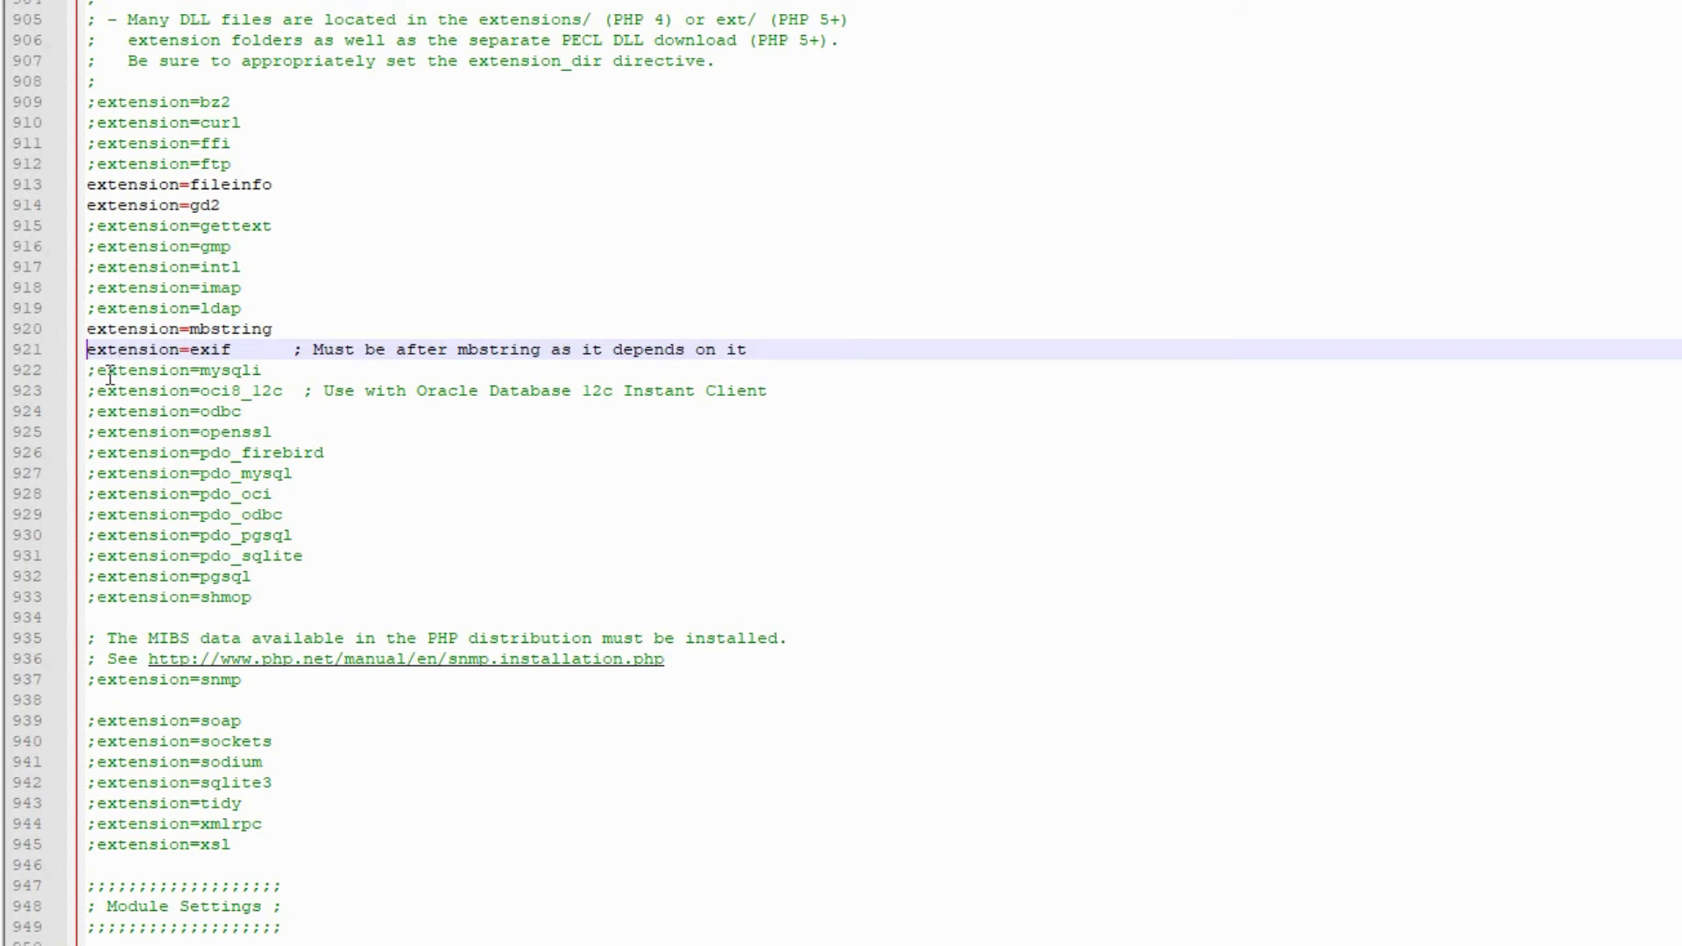
left_click(97, 370)
key("BackSpace")
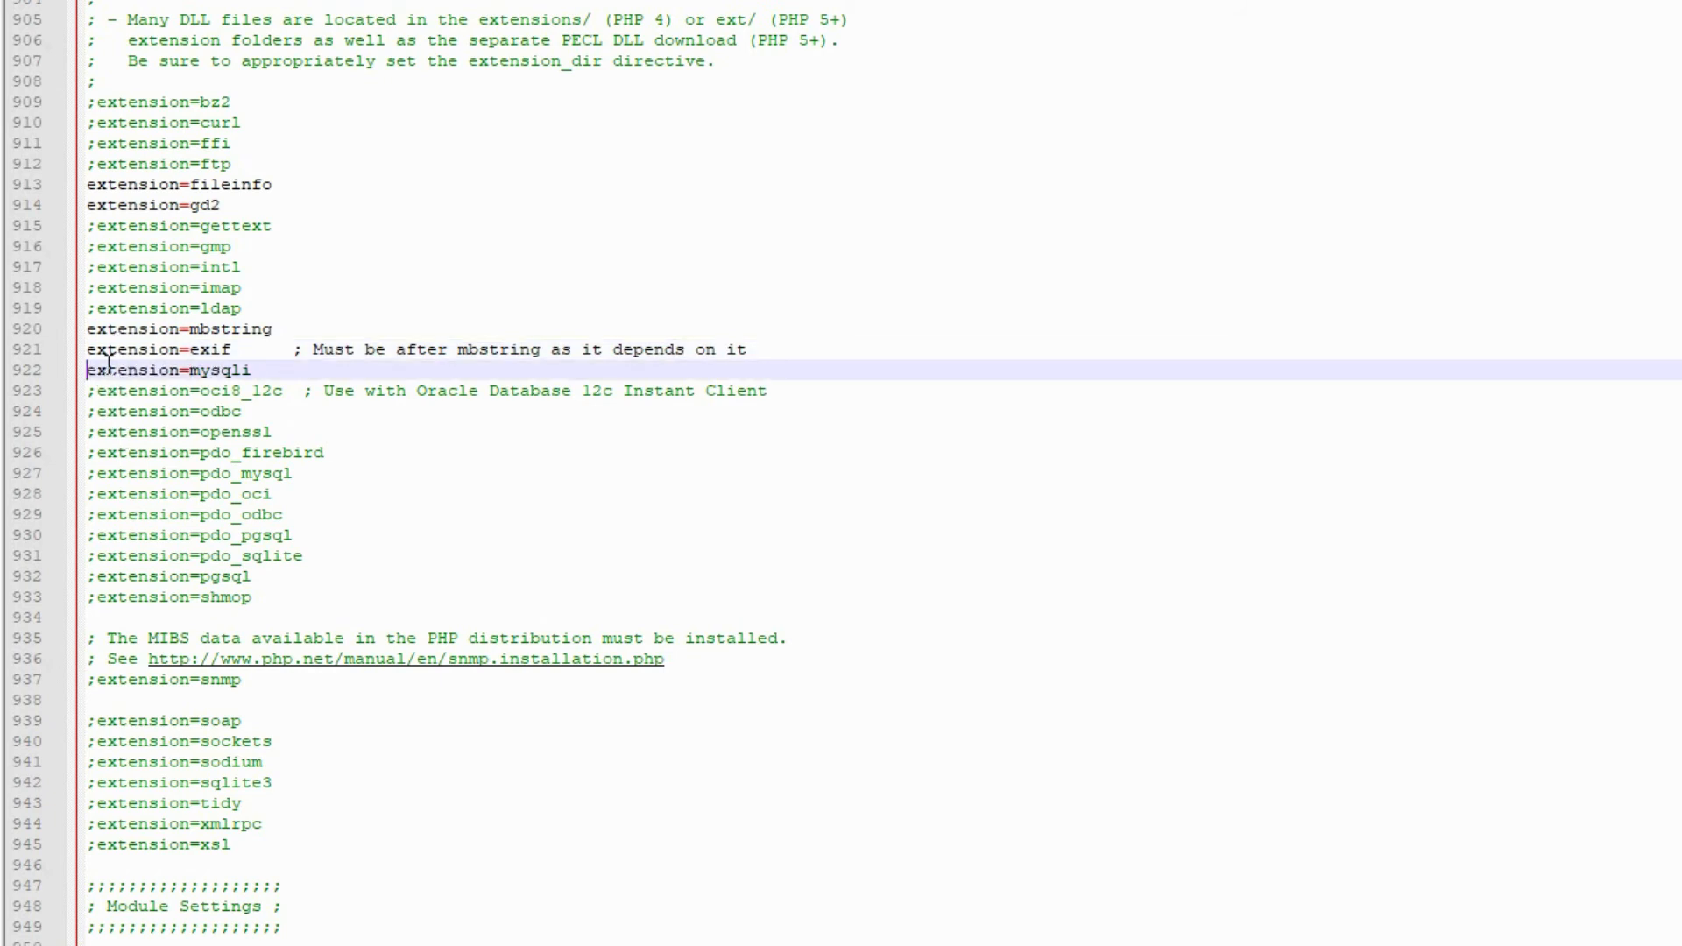
left_click(98, 432)
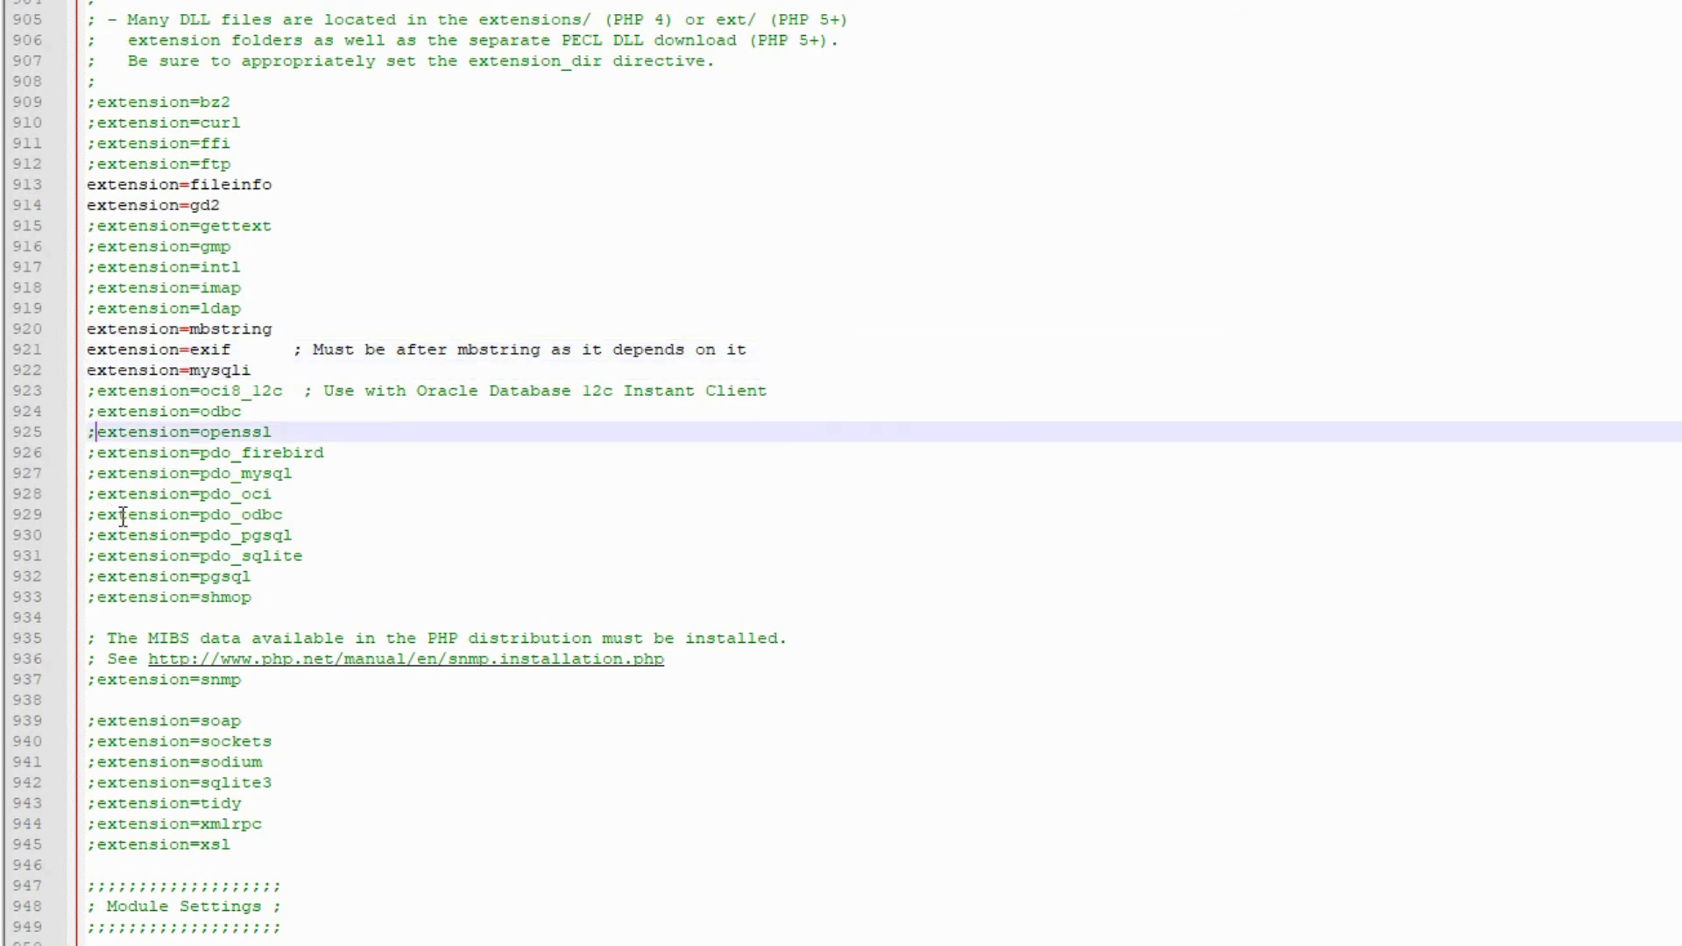
key("BackSpace")
key("Down")
key("Down")
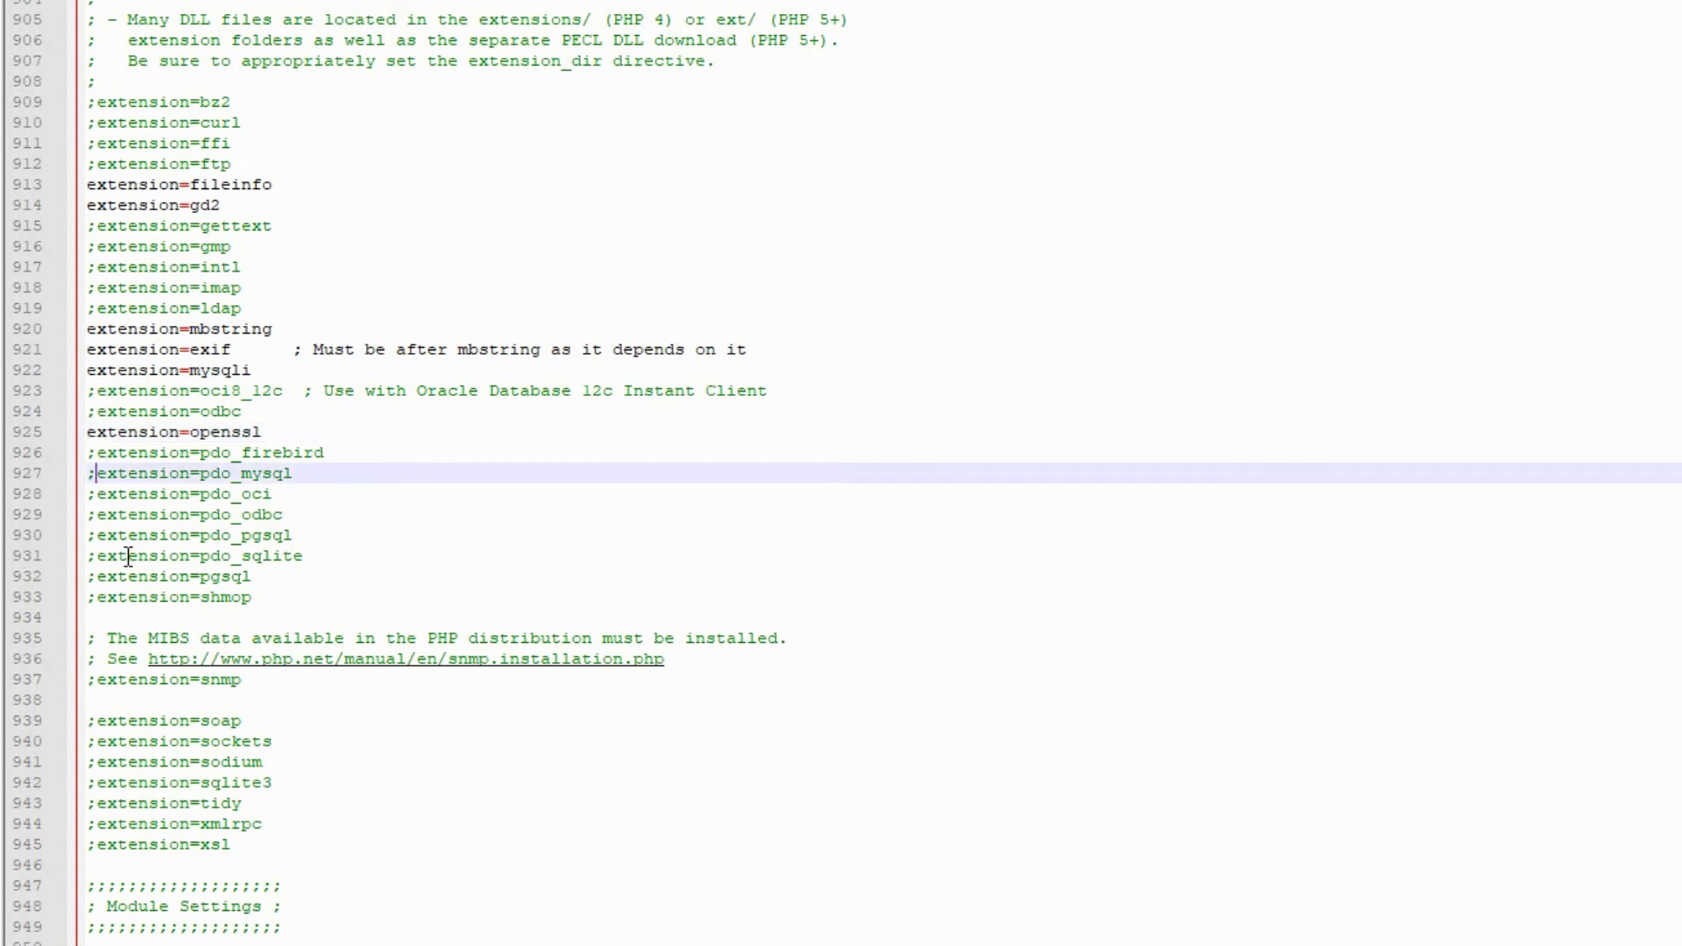
key("Delete")
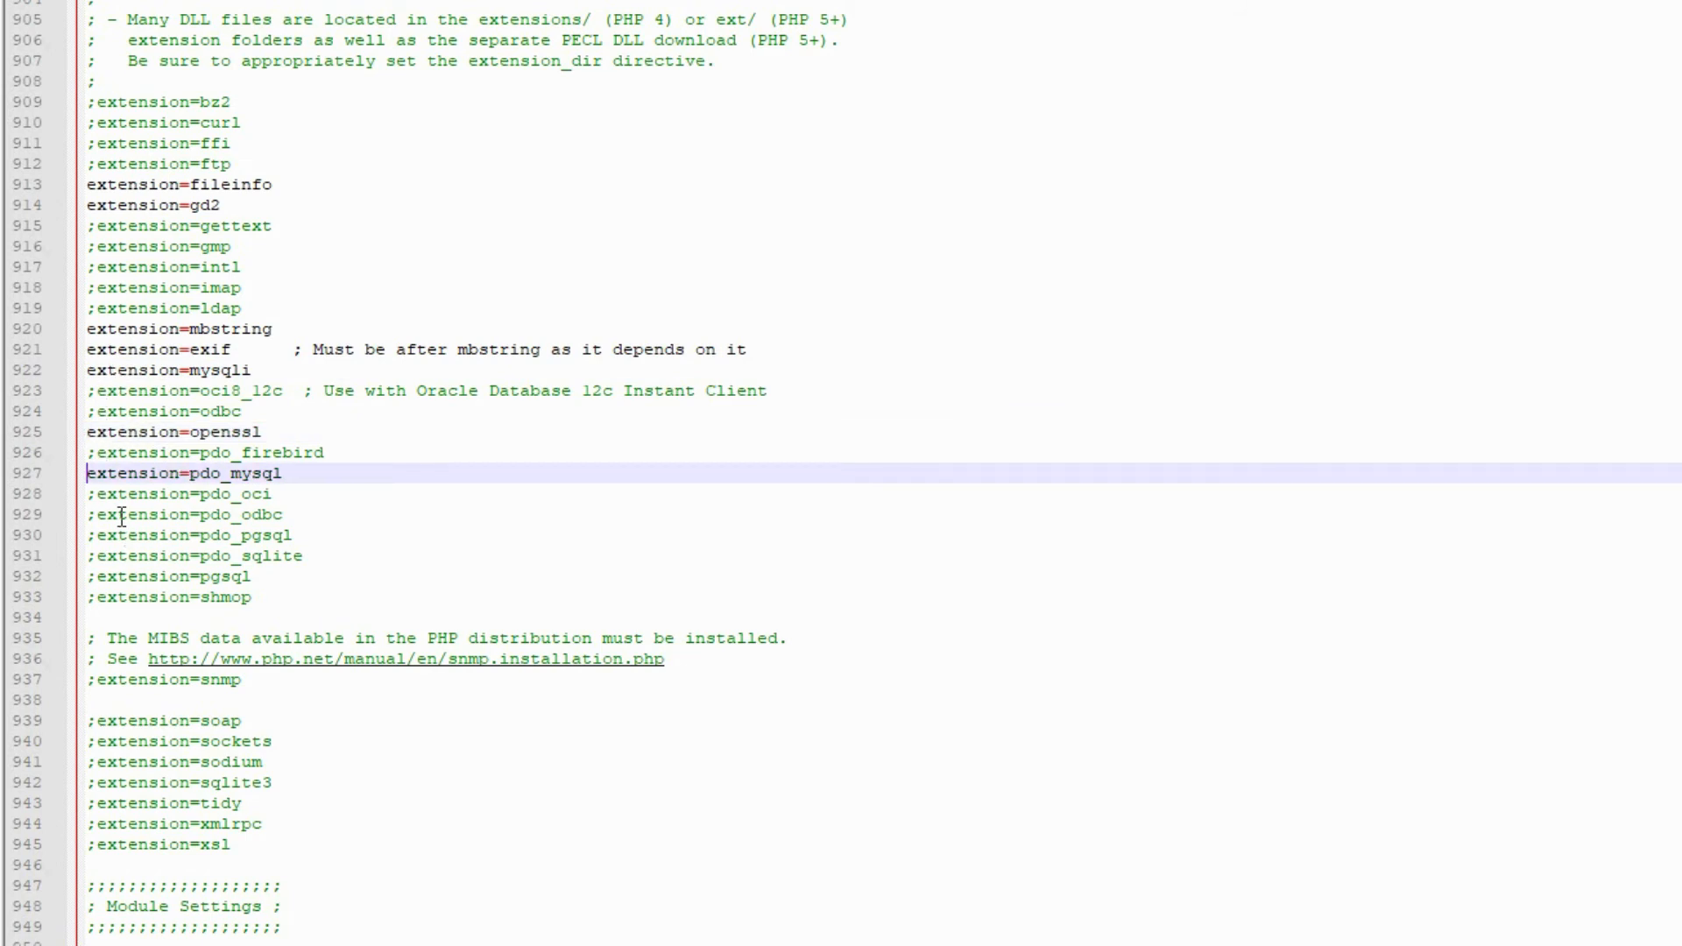
left_click(98, 782)
key("BackSpace")
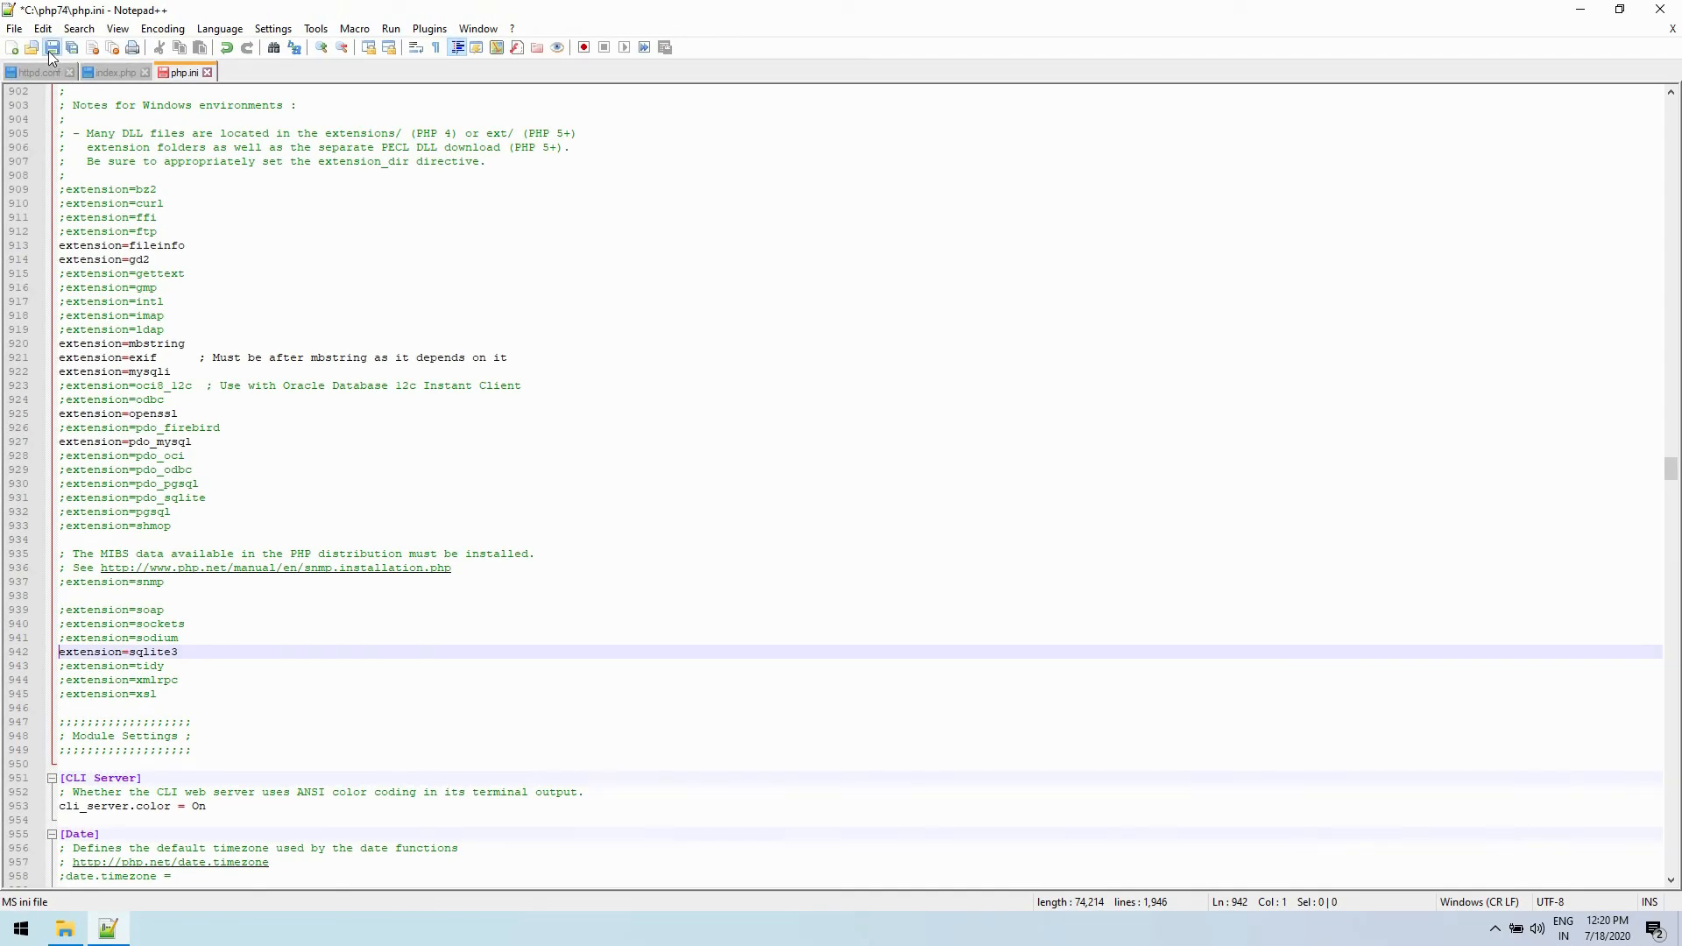
- Save php.ini, minimize the editor and close the php74 folder window
left_click(51, 47)
left_click(1577, 13)
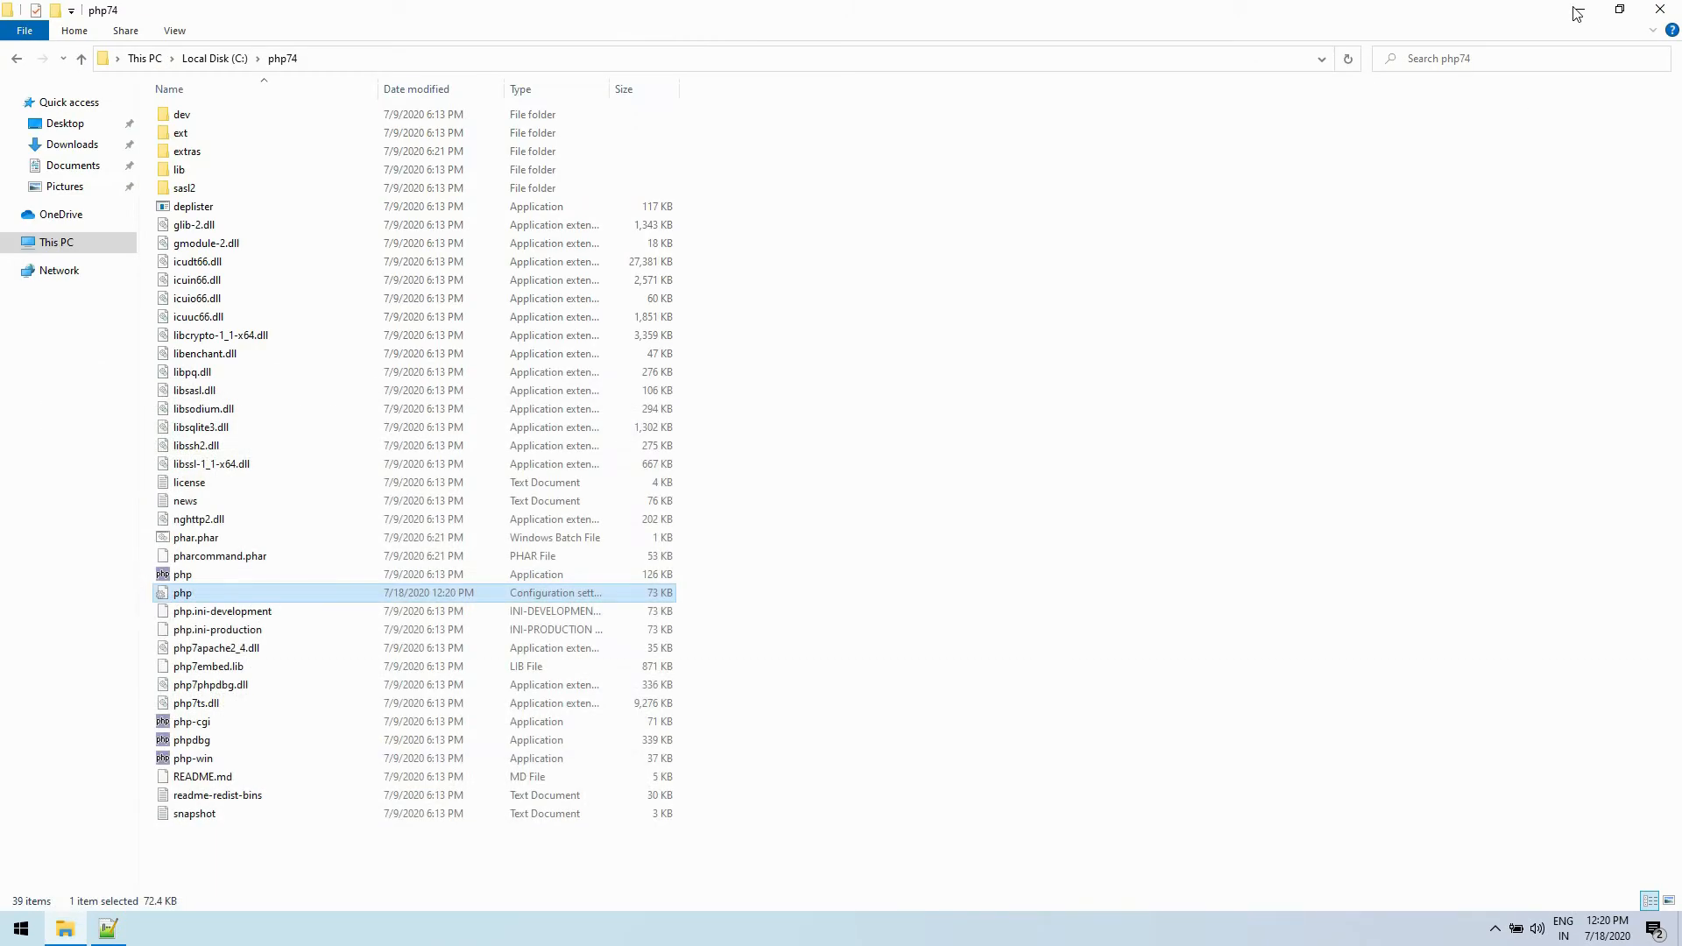
left_click(1664, 10)
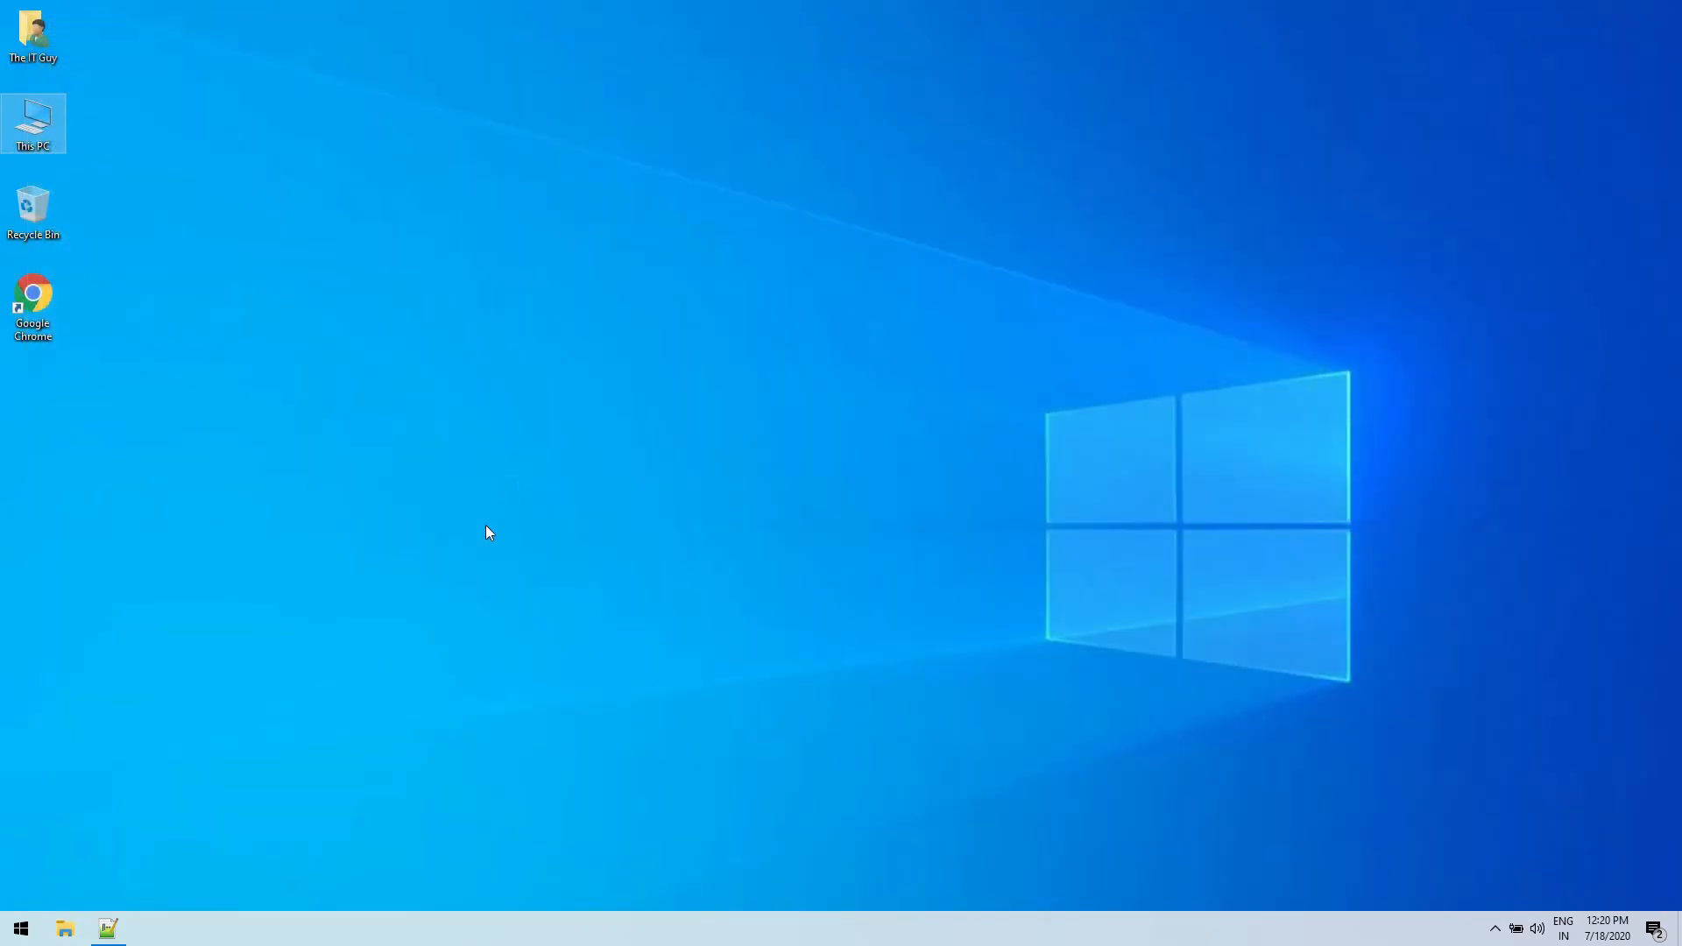
- Restart the Apache2.4 service from the services list in Task Manager, and minimize Task Manager
right_click(399, 945)
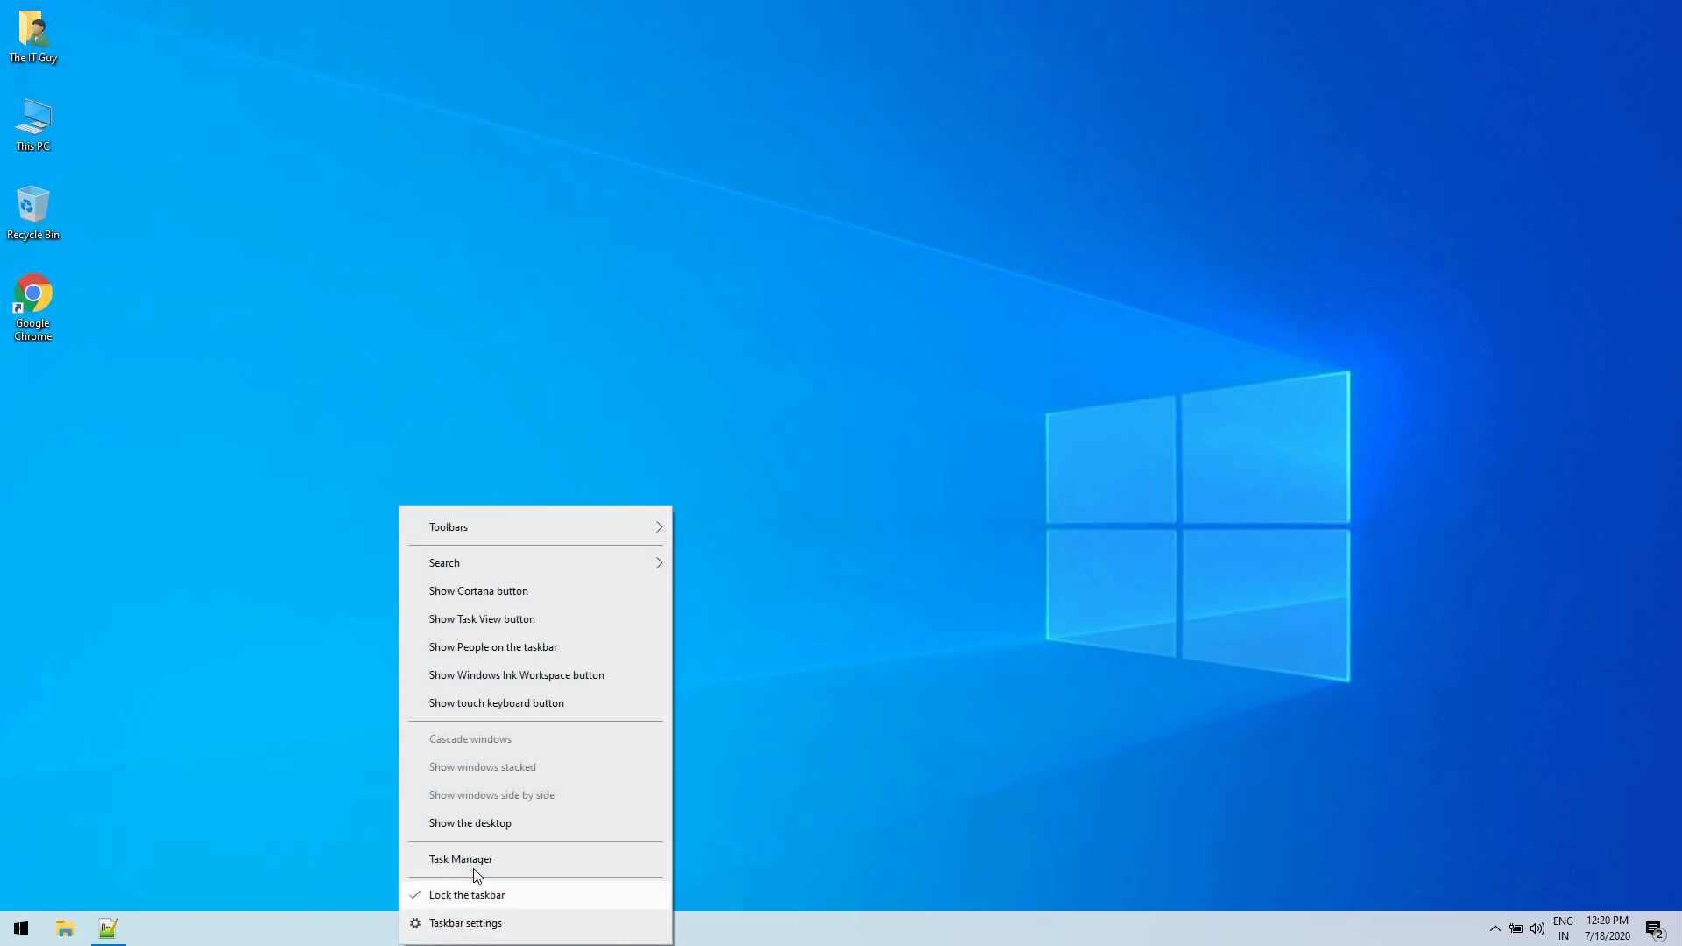
left_click(473, 869)
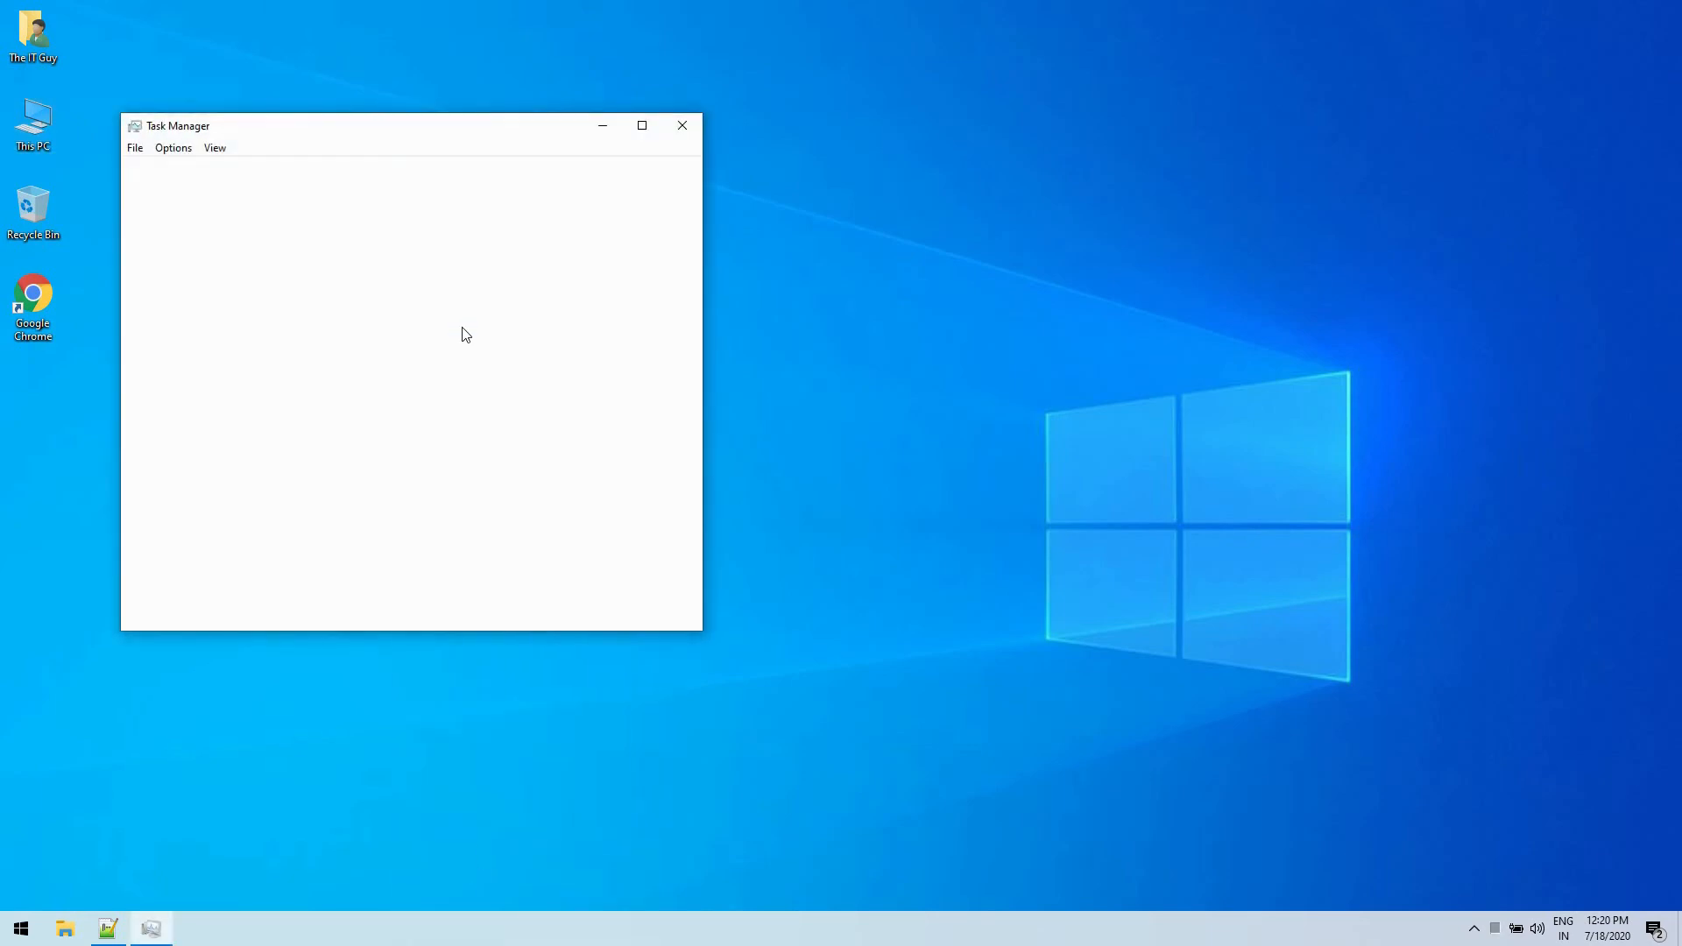
left_click(455, 171)
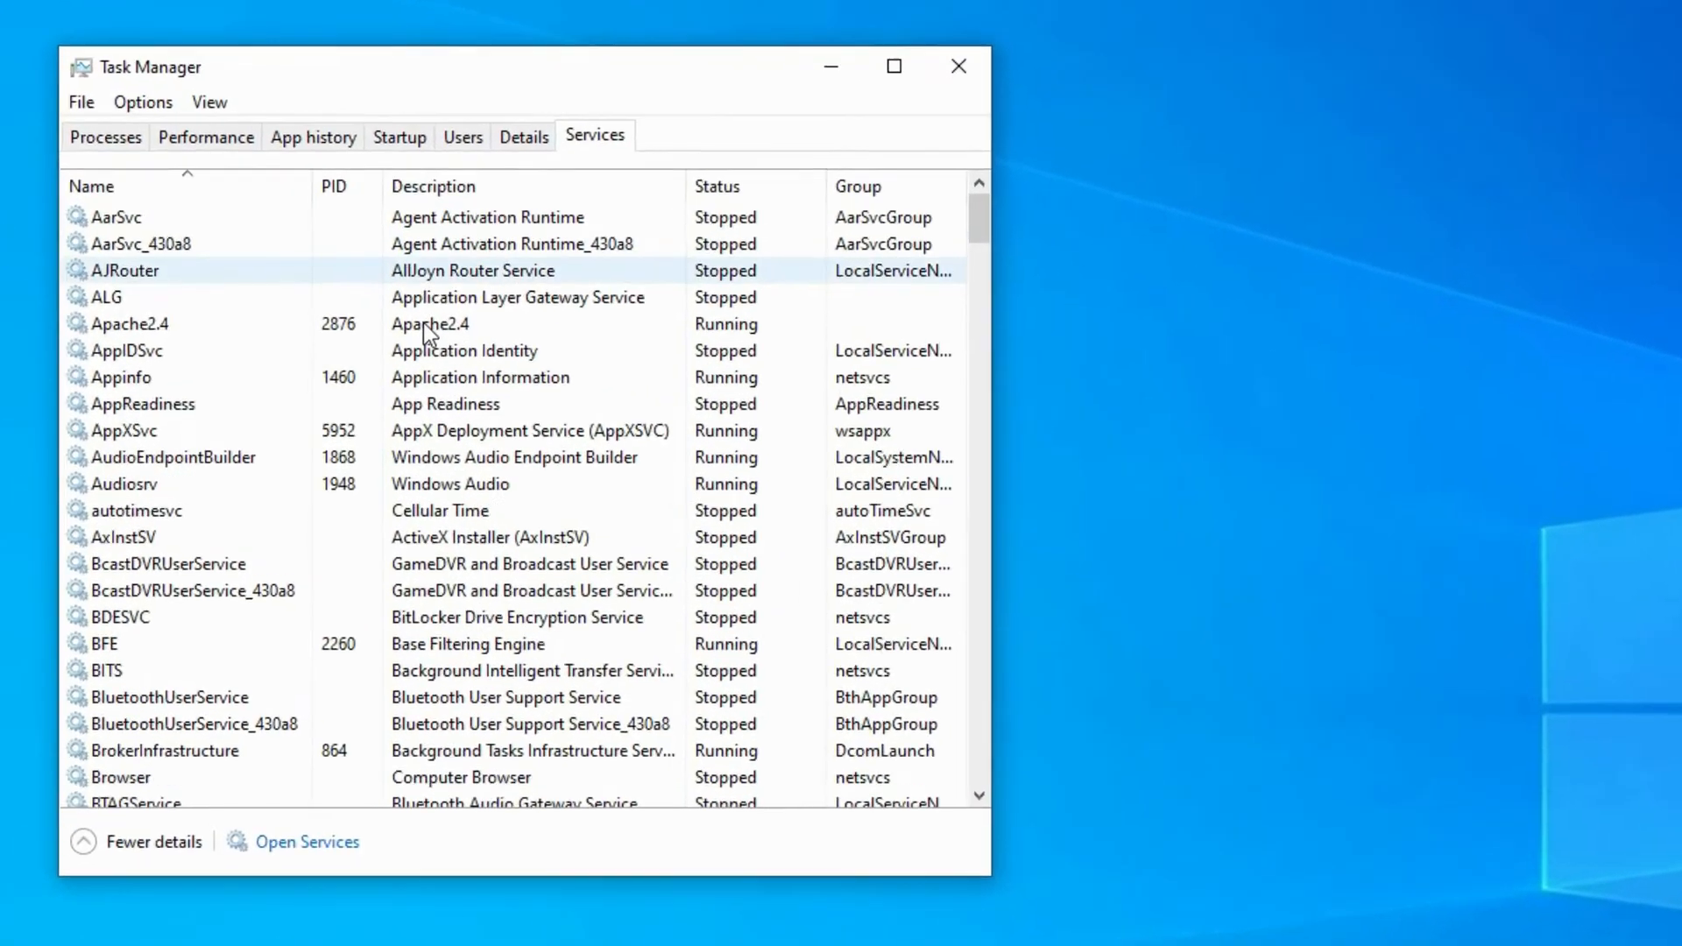
left_click(423, 323)
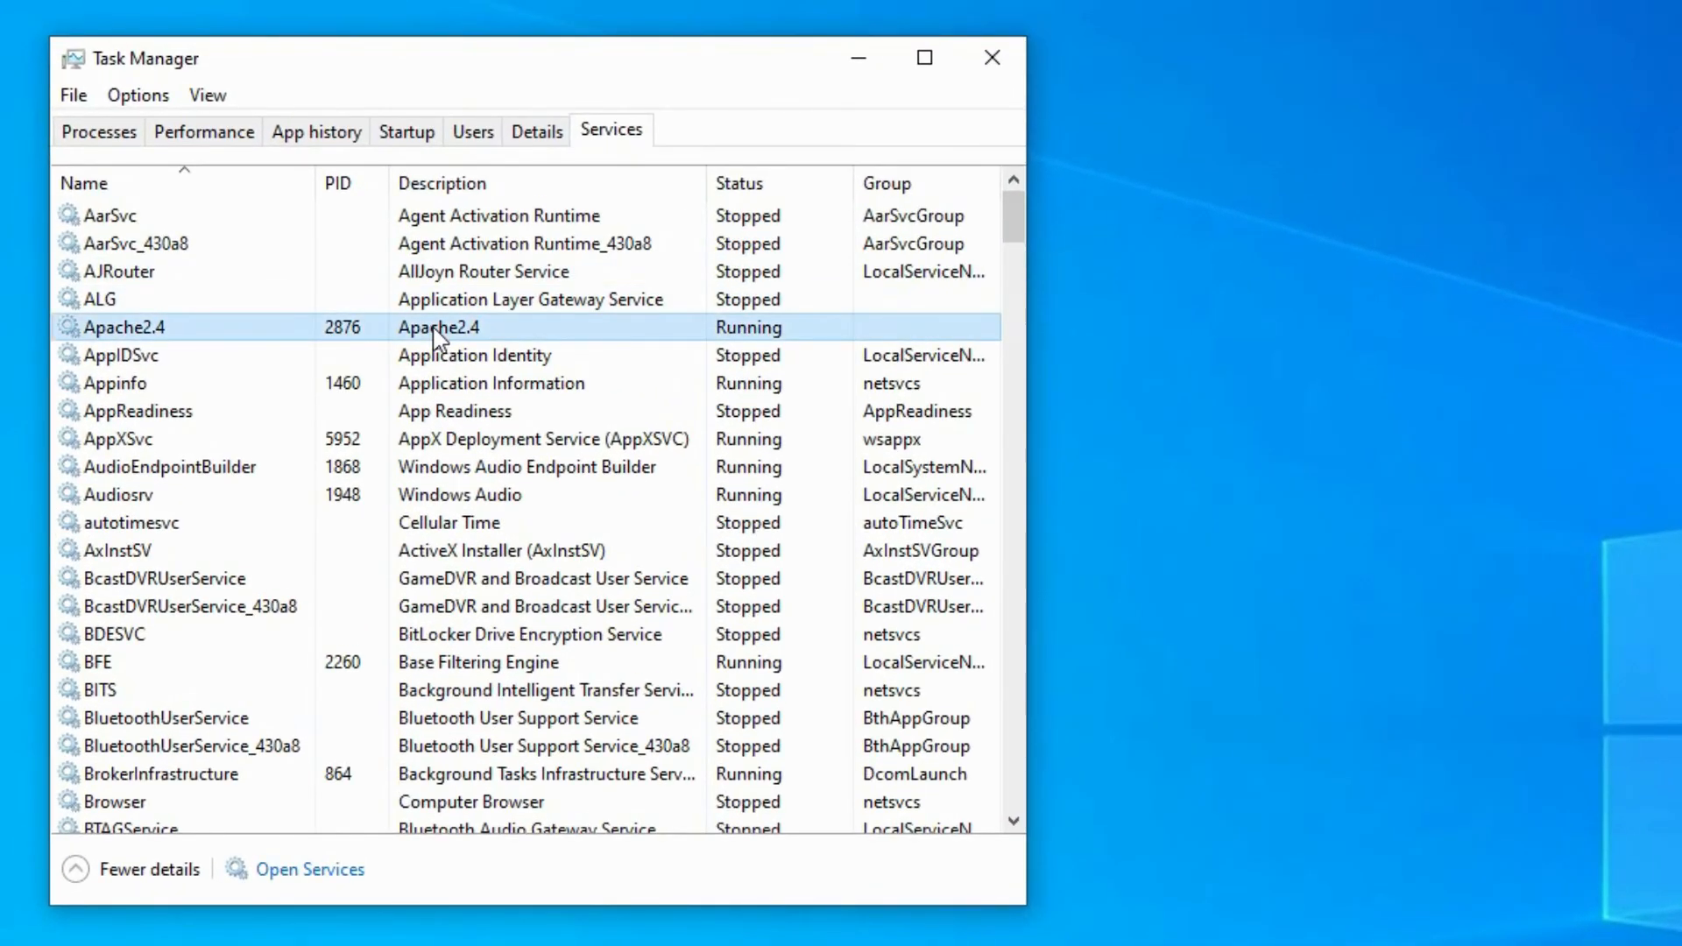
right_click(425, 325)
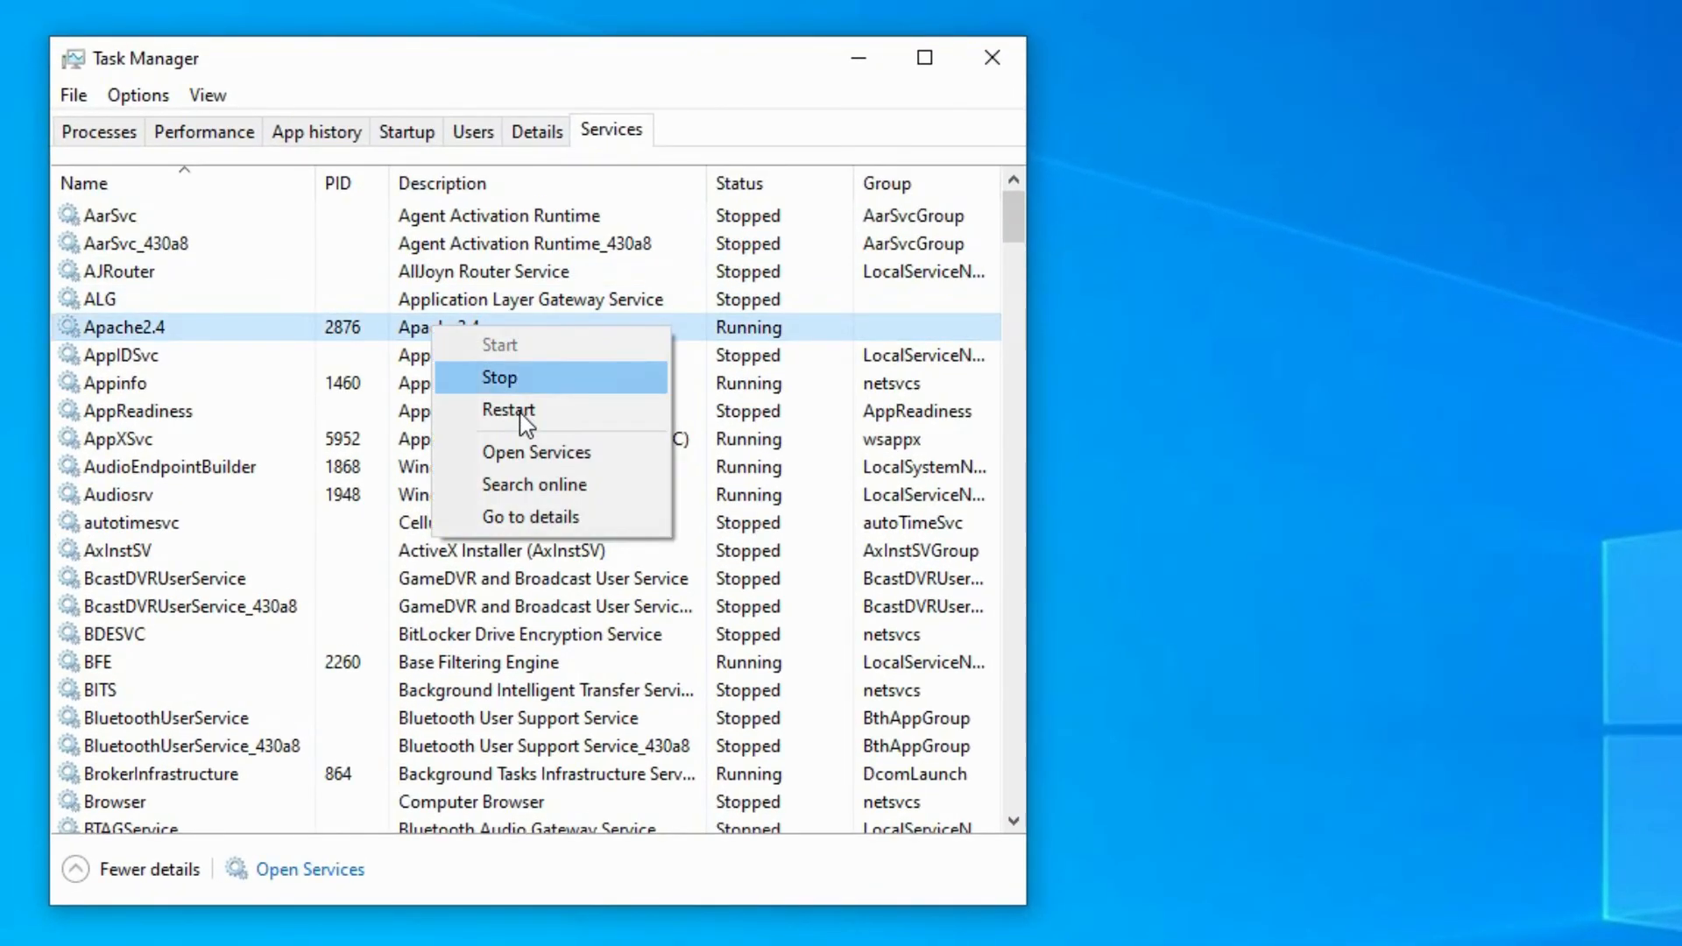
left_click(524, 415)
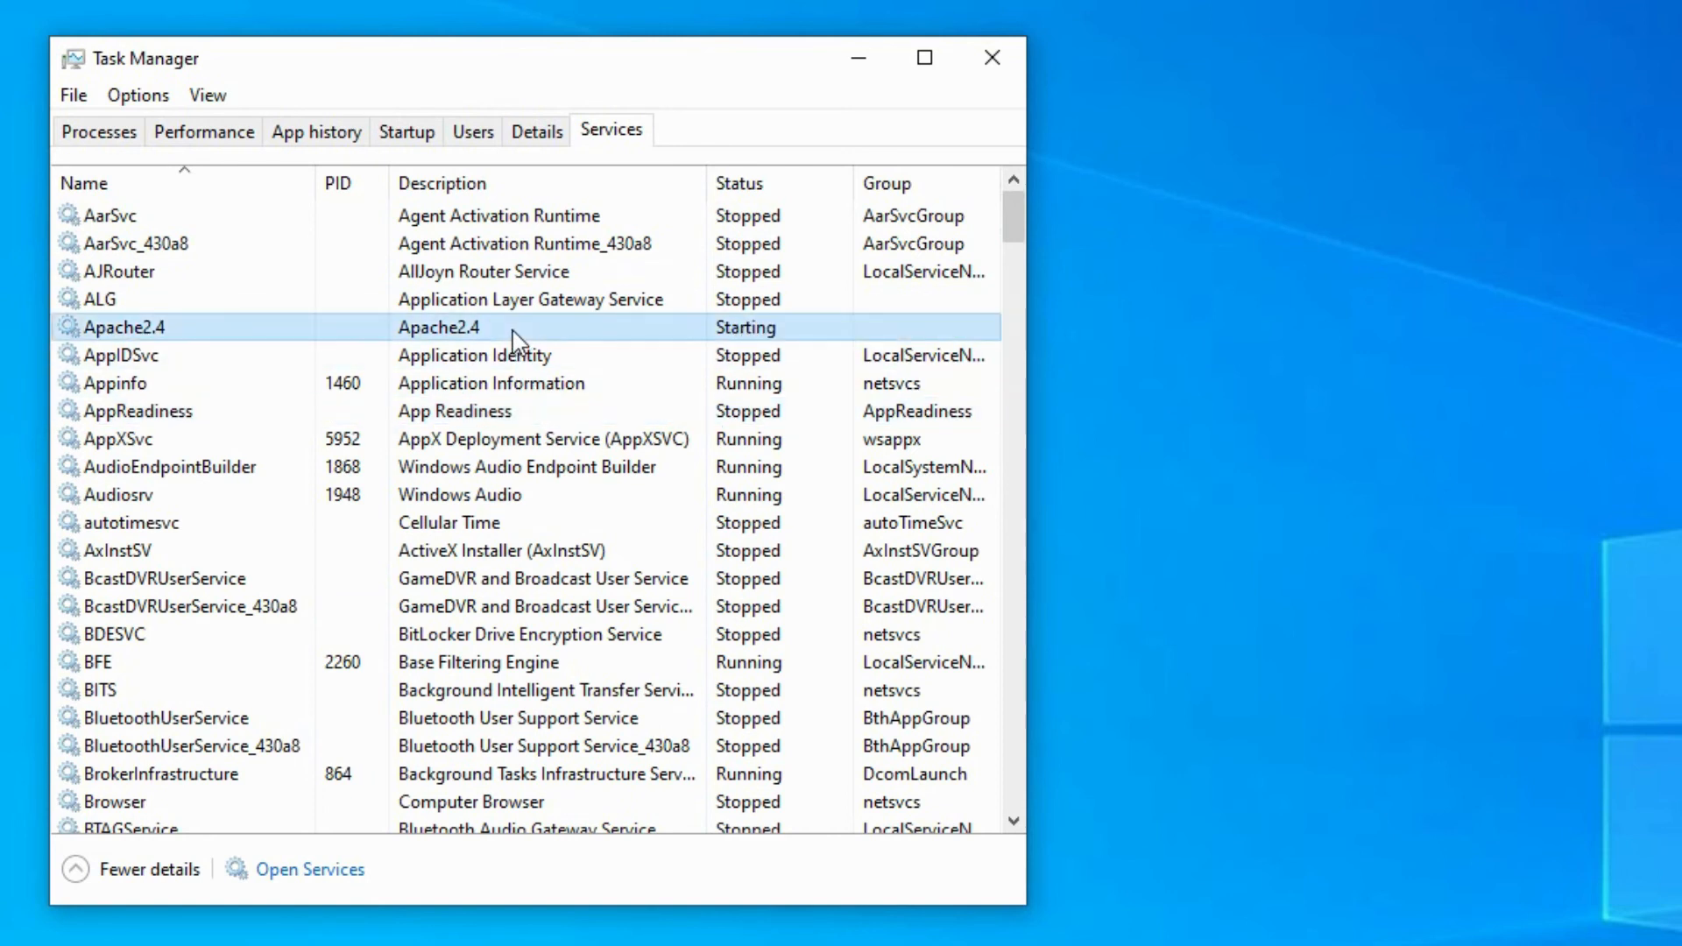
left_click(517, 438)
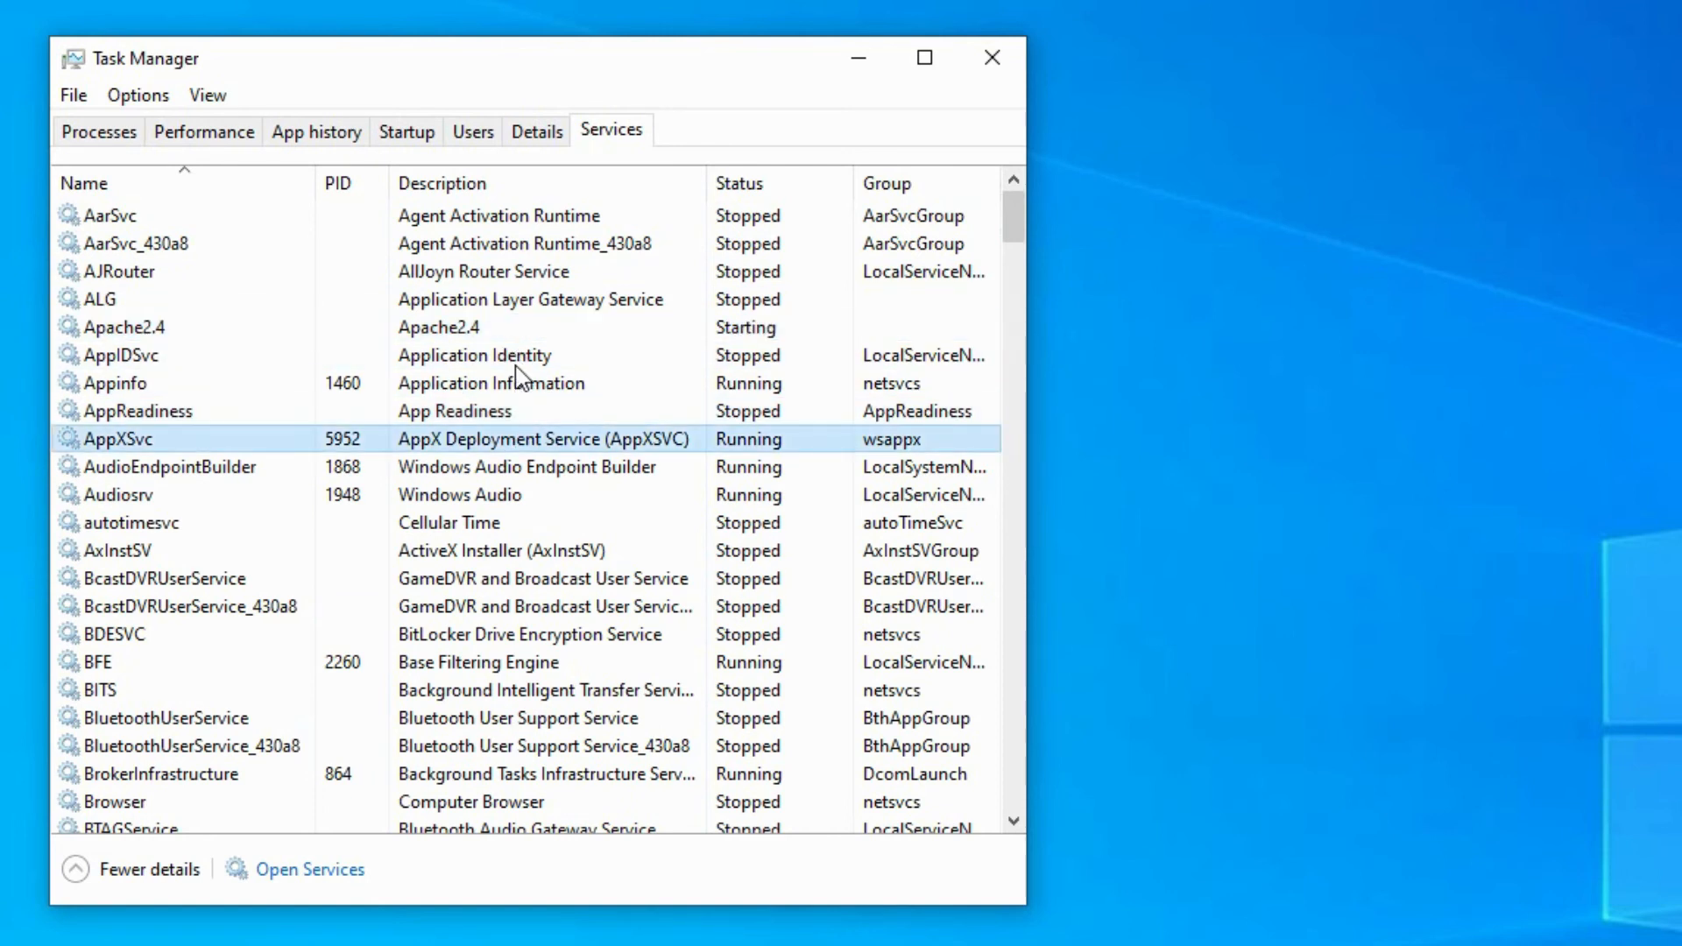
left_click(520, 331)
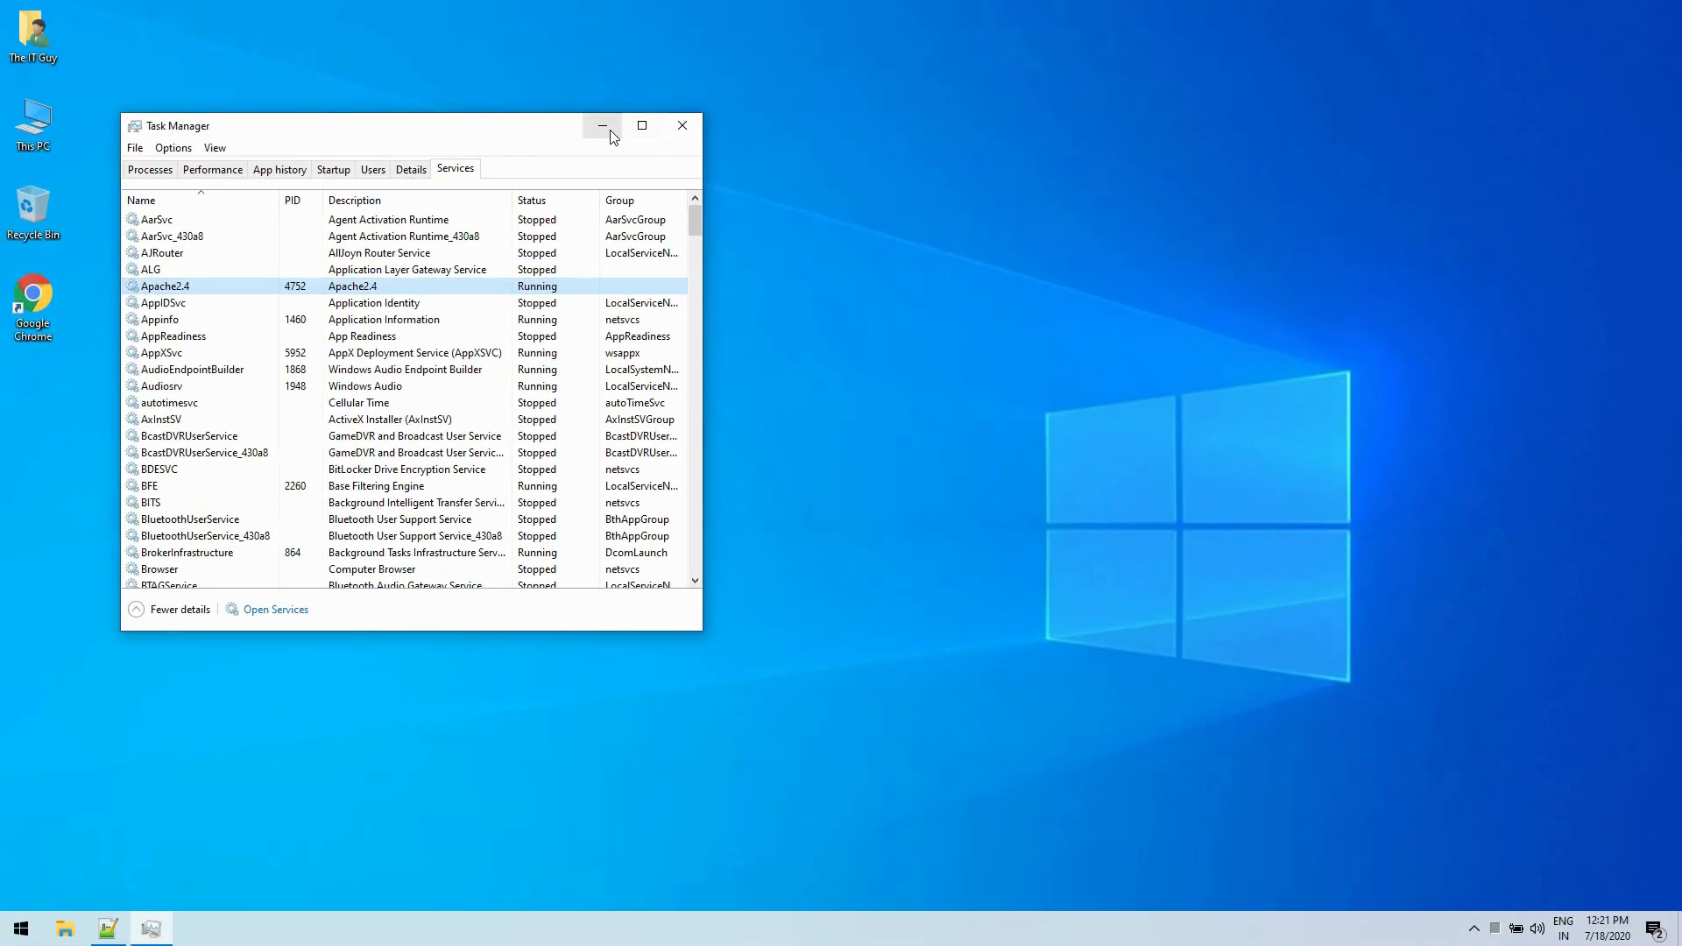
left_click(609, 129)
- Open localhost in Google Chrome and look through the Apache and PHP configuration sections of the phpinfo page
double_click(35, 298)
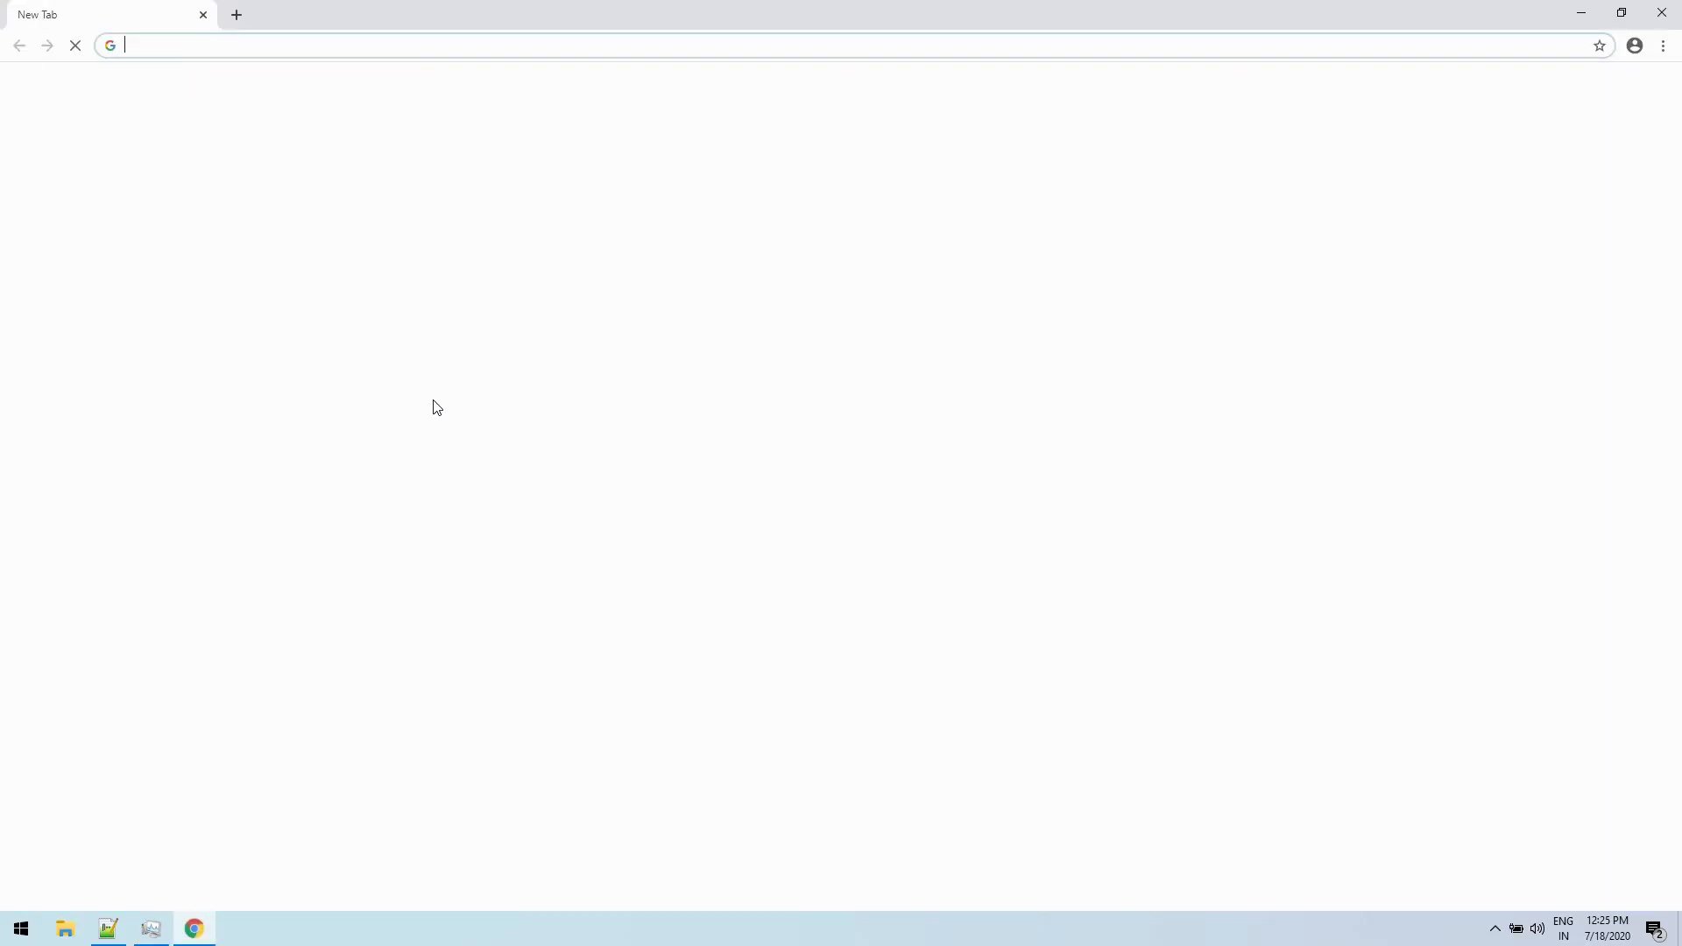
type("localhost")
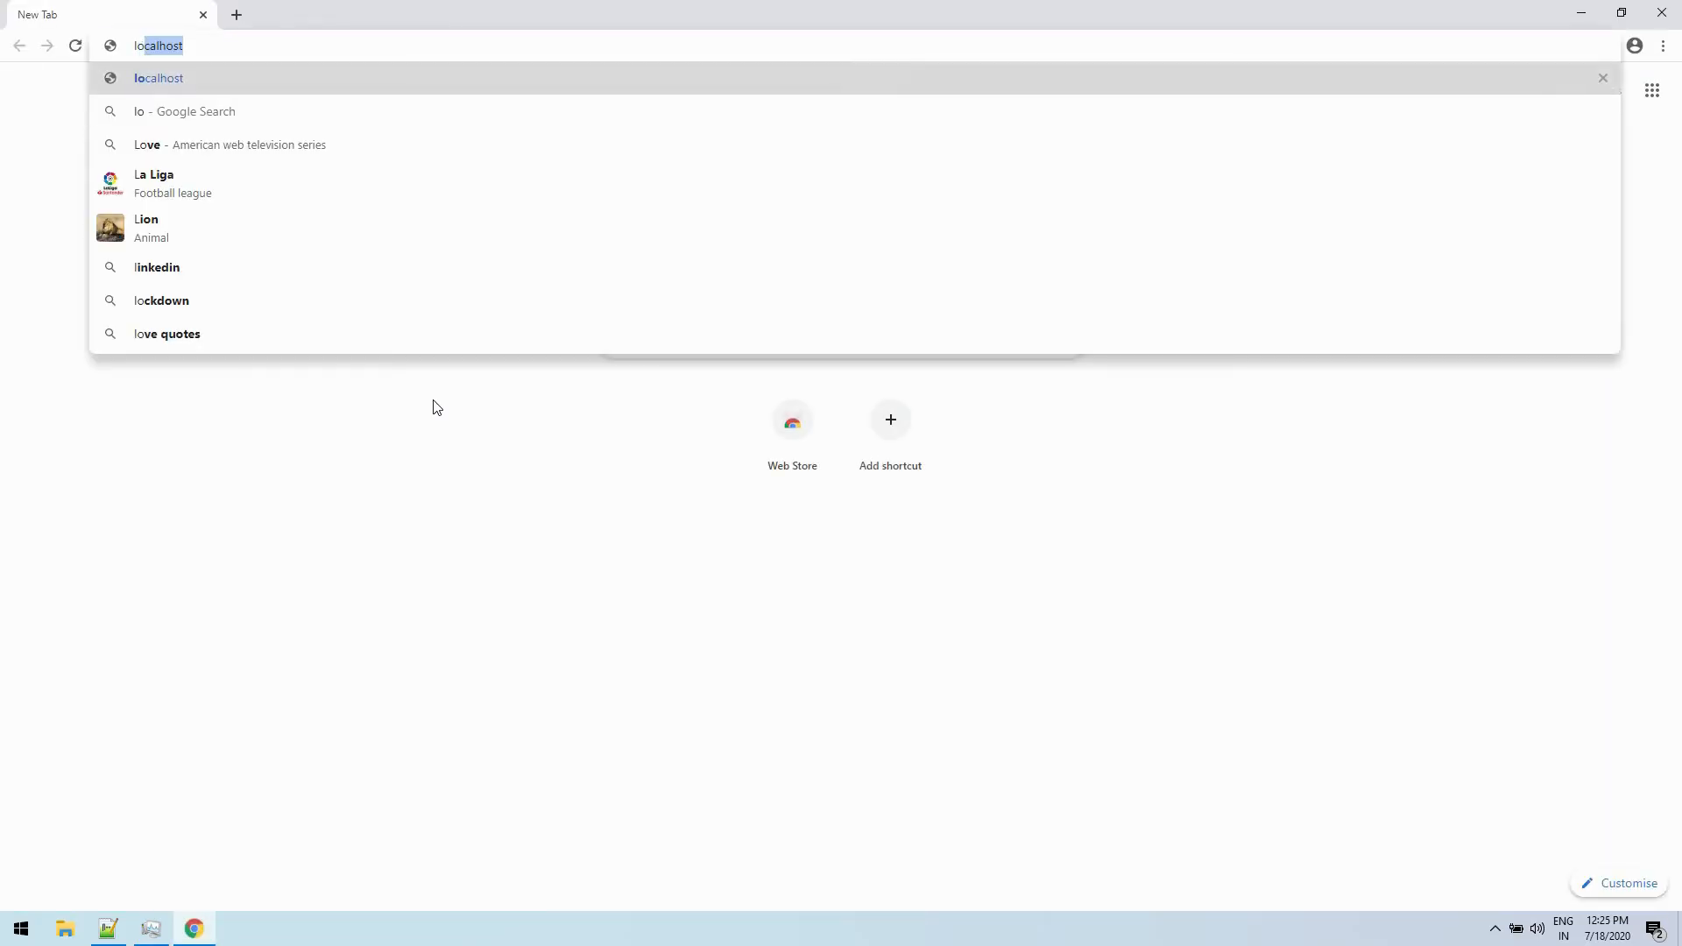
key("Return")
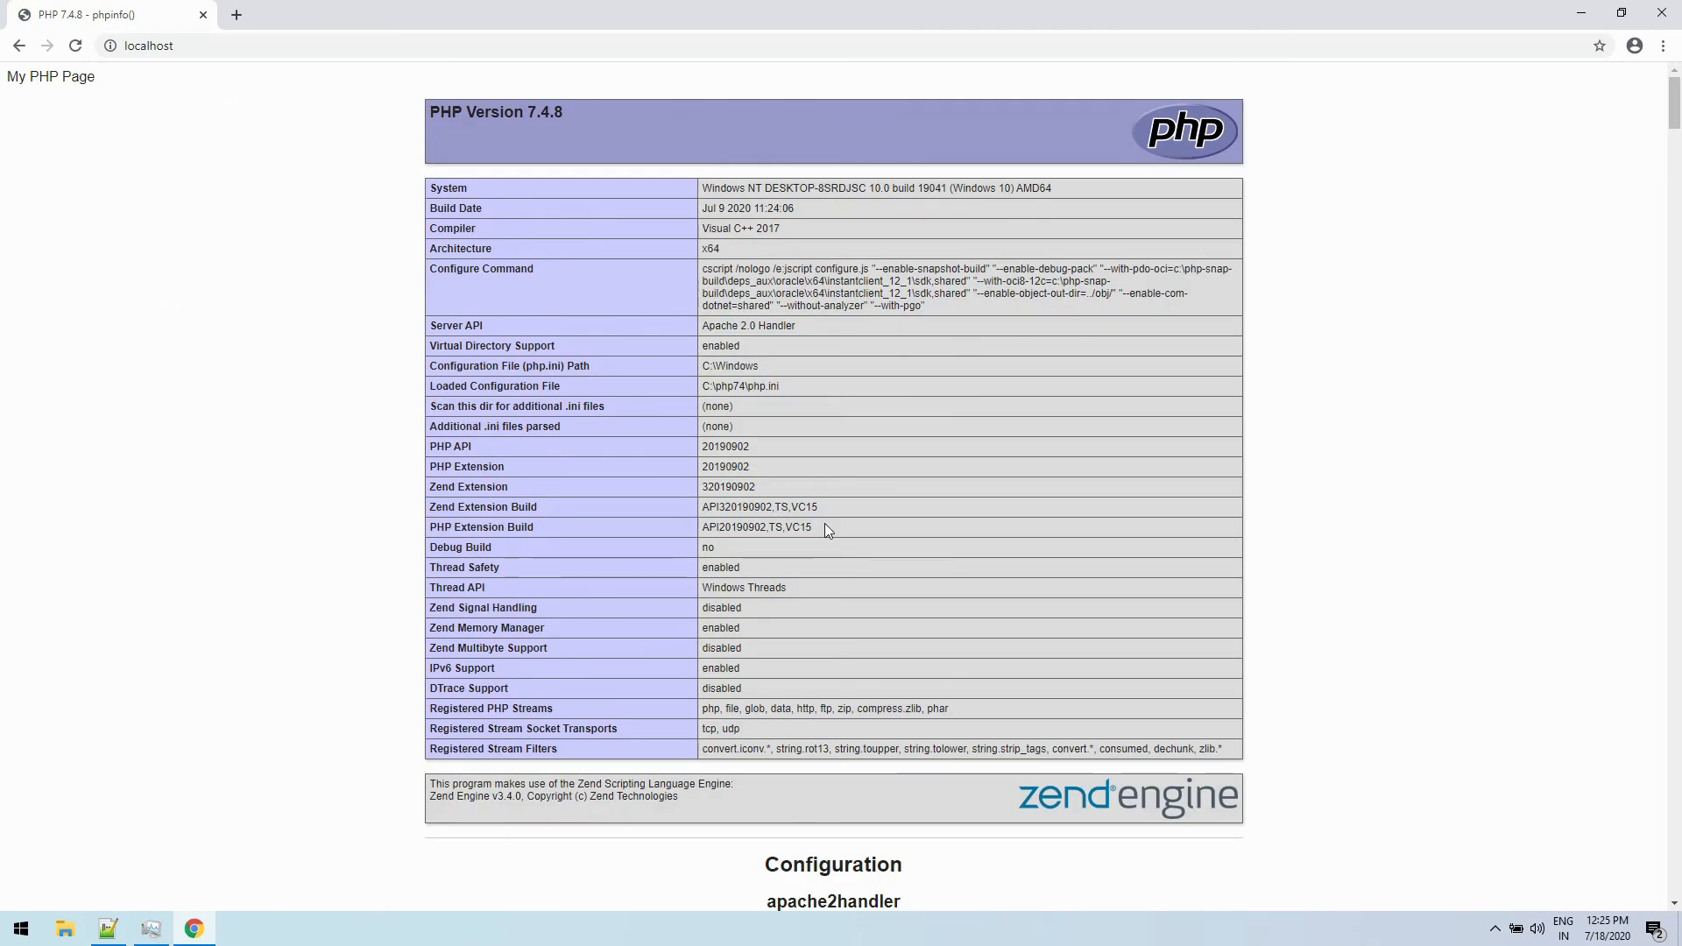
scroll(824, 525, "down", 5)
scroll(826, 530, "down", 12)
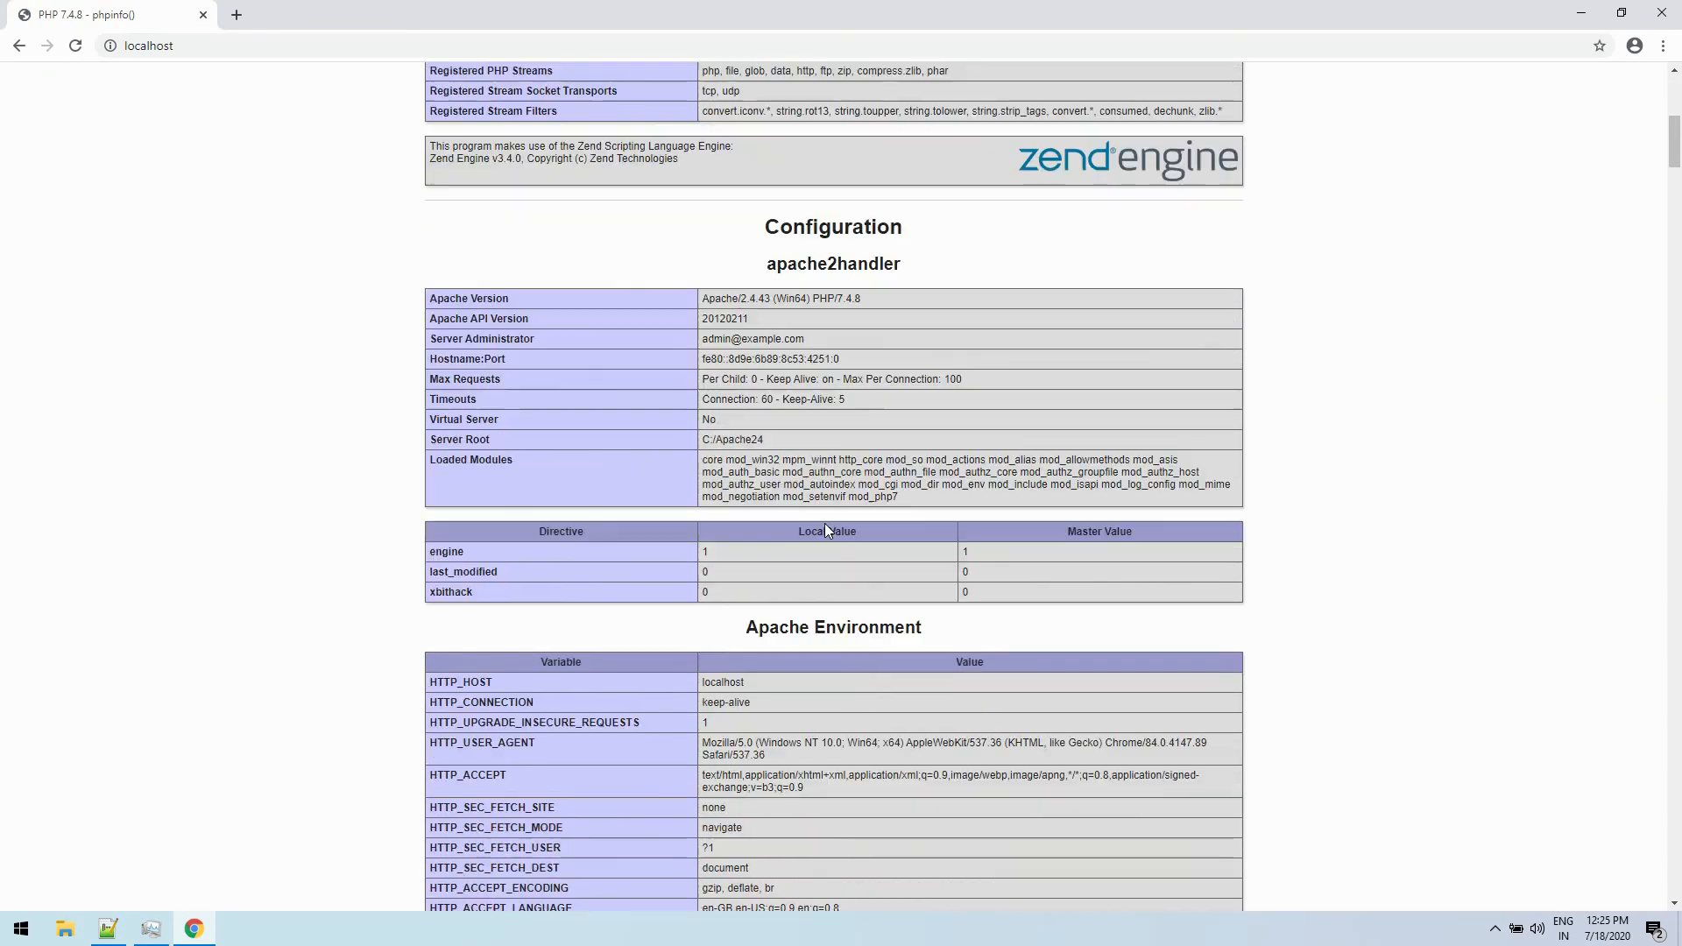
scroll(825, 530, "down", 4)
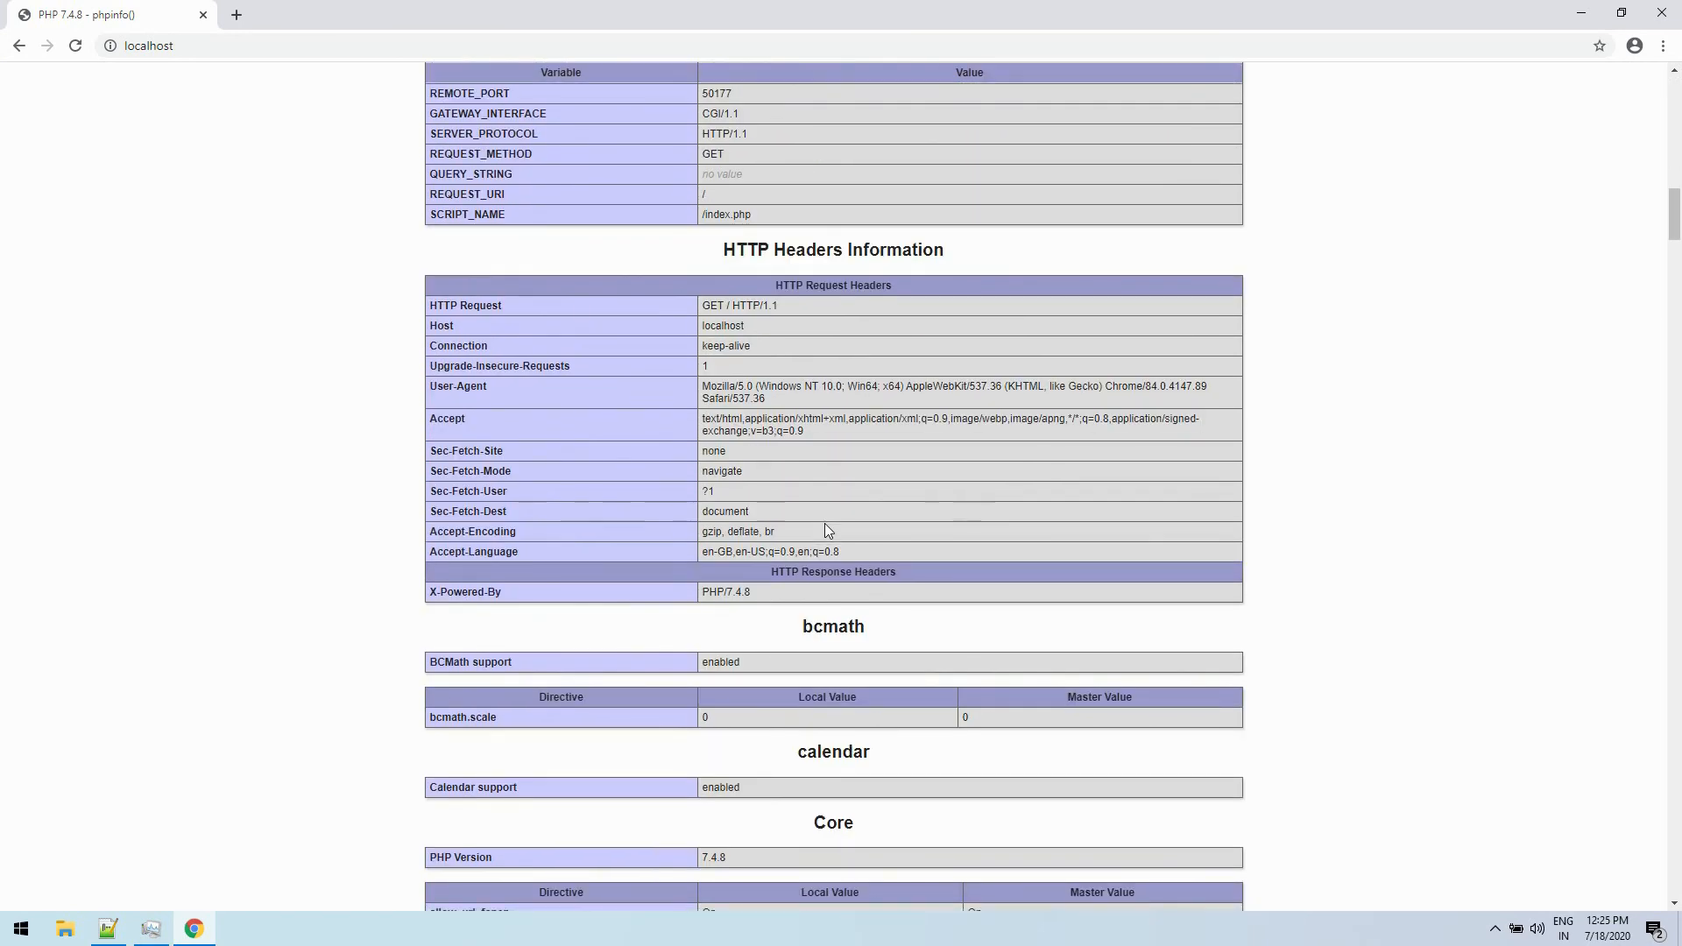
- Search the phpinfo page for mysqli to check whether the extension is loaded
key("ctrl+f")
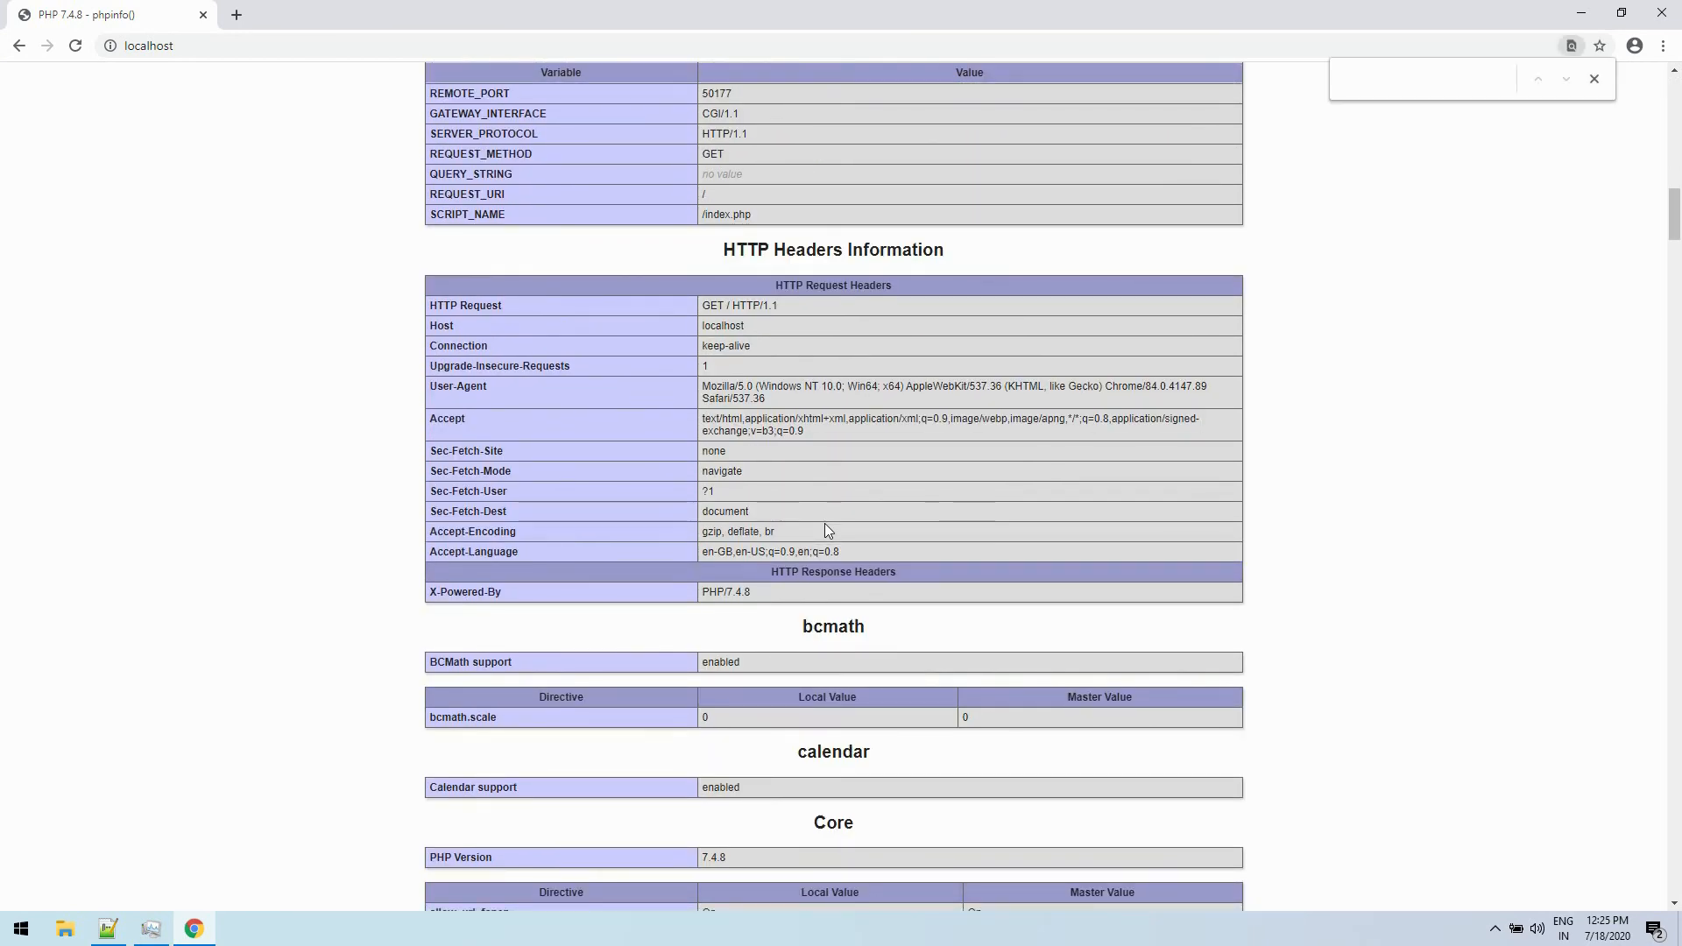
type("mysql")
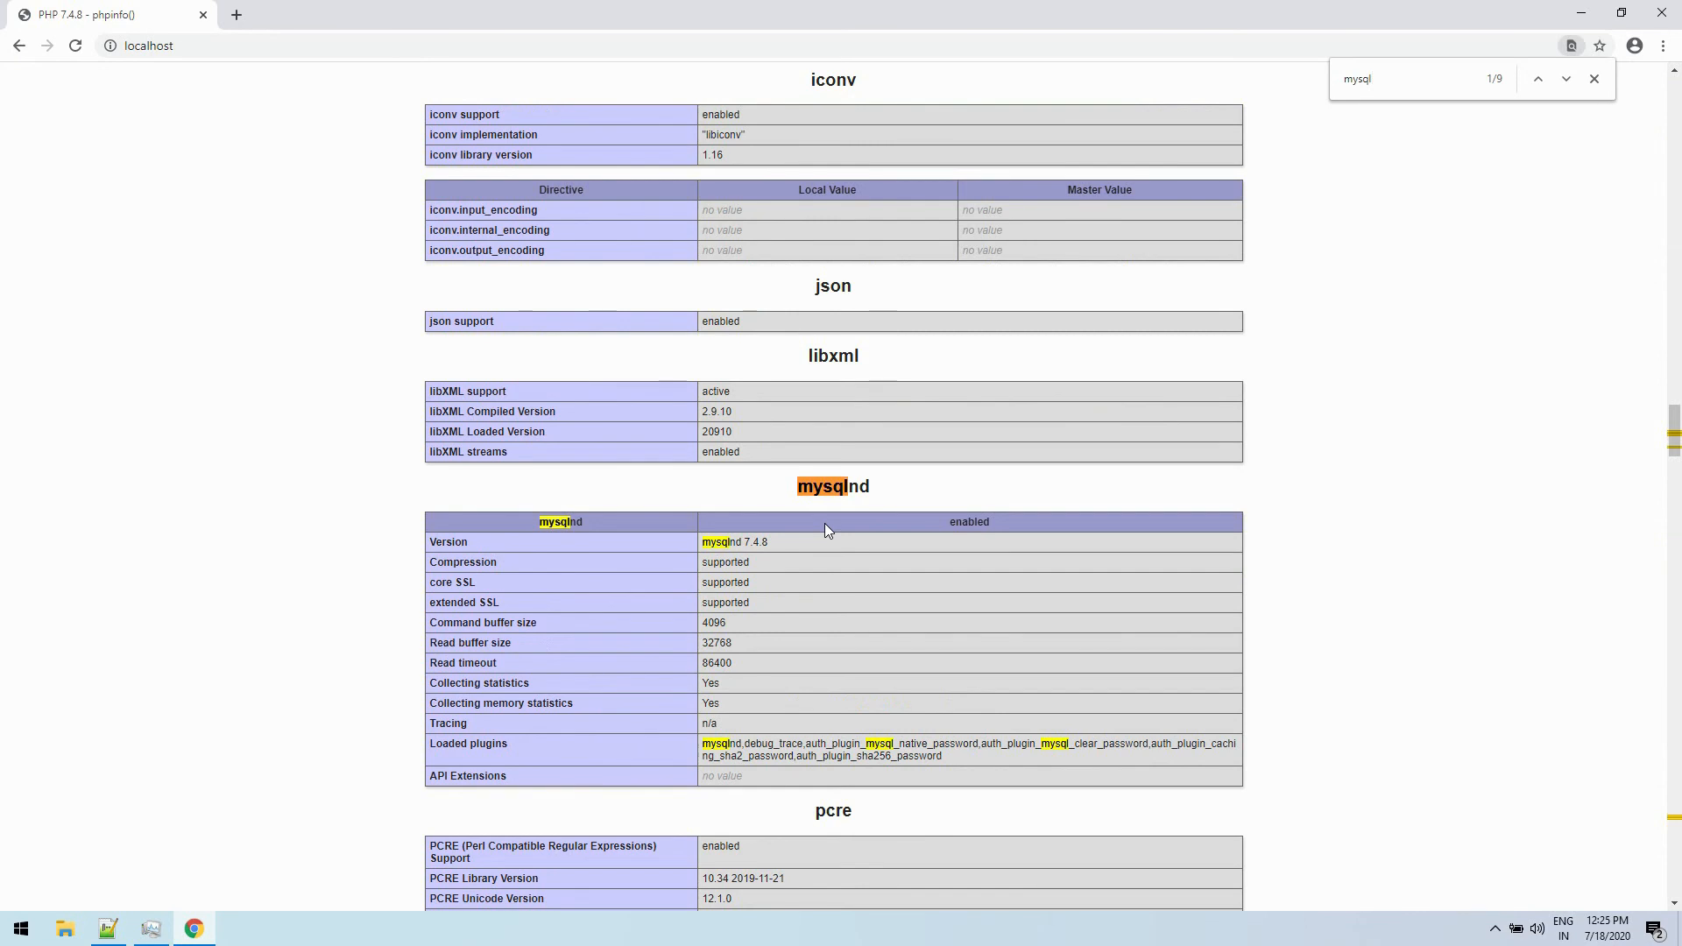
type("i")
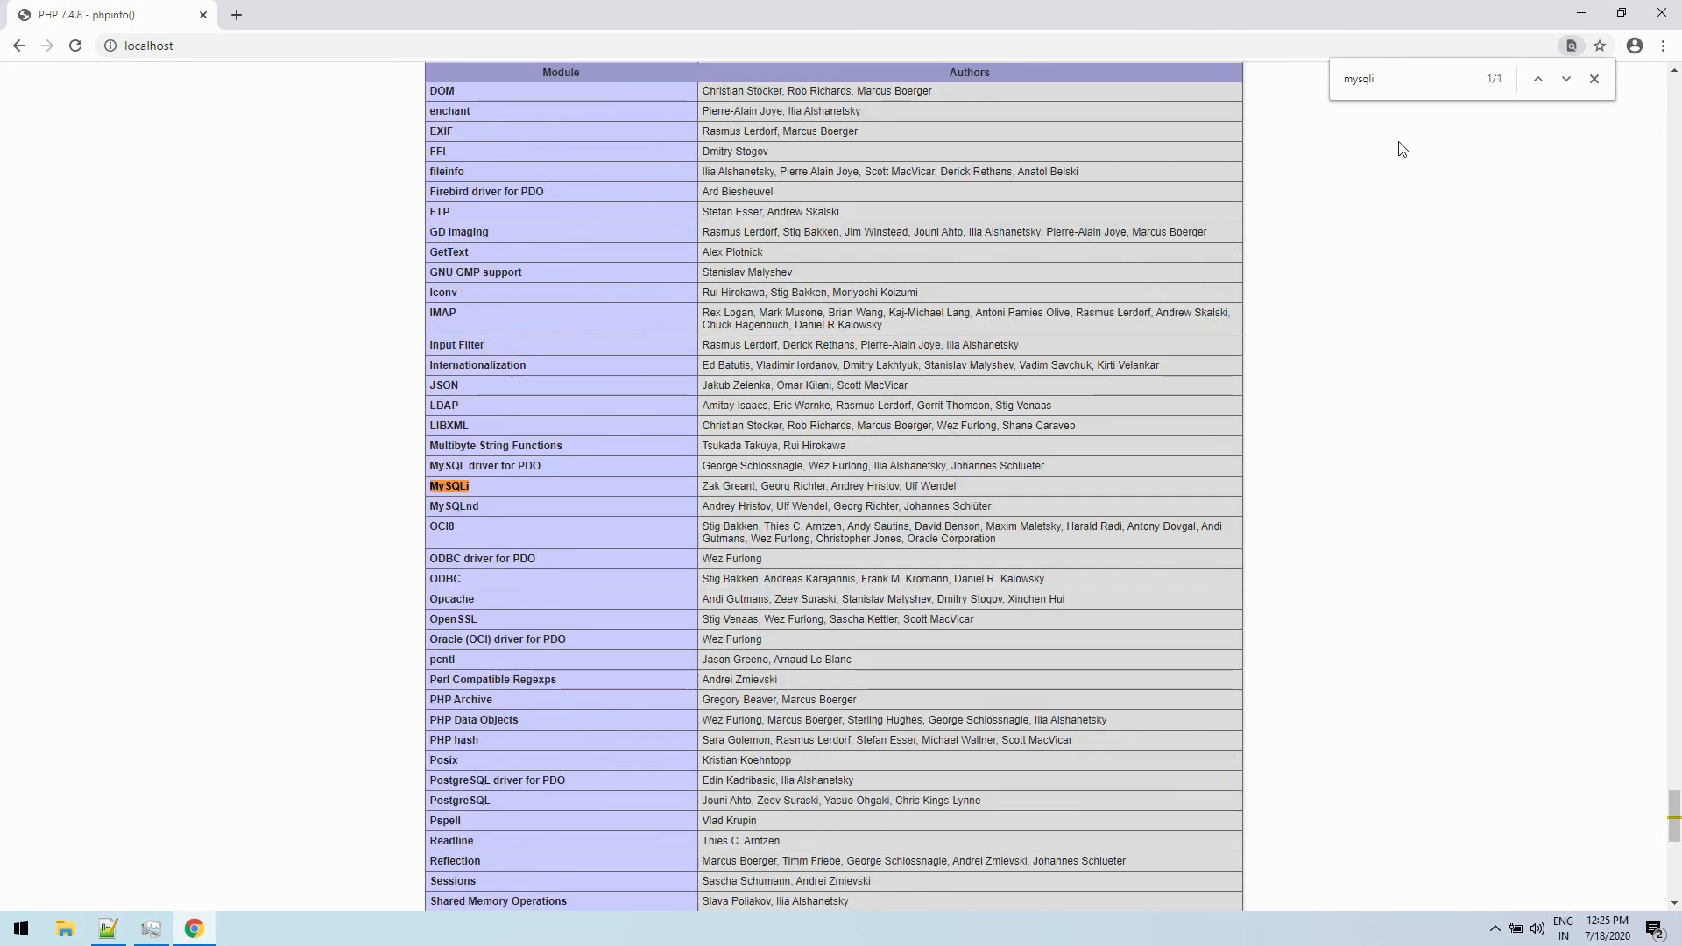
left_click(1567, 80)
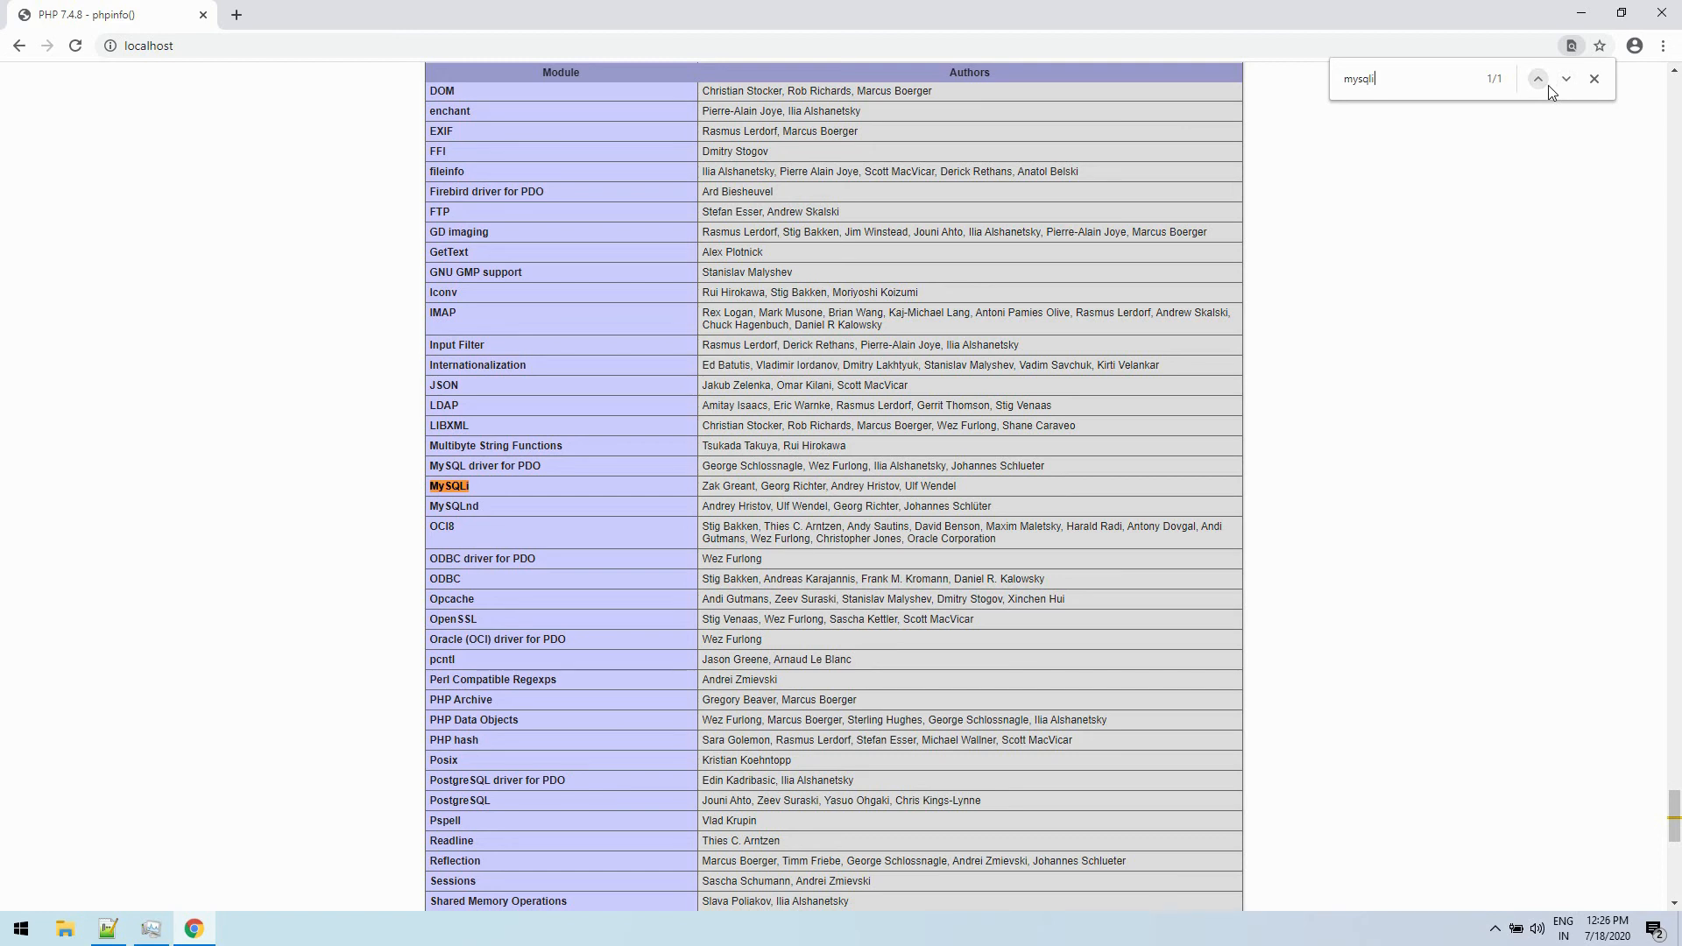
- Switch to php.ini in Notepad++, find extension_dir, and place the cursor before ext in the Windows line's value
left_click(107, 928)
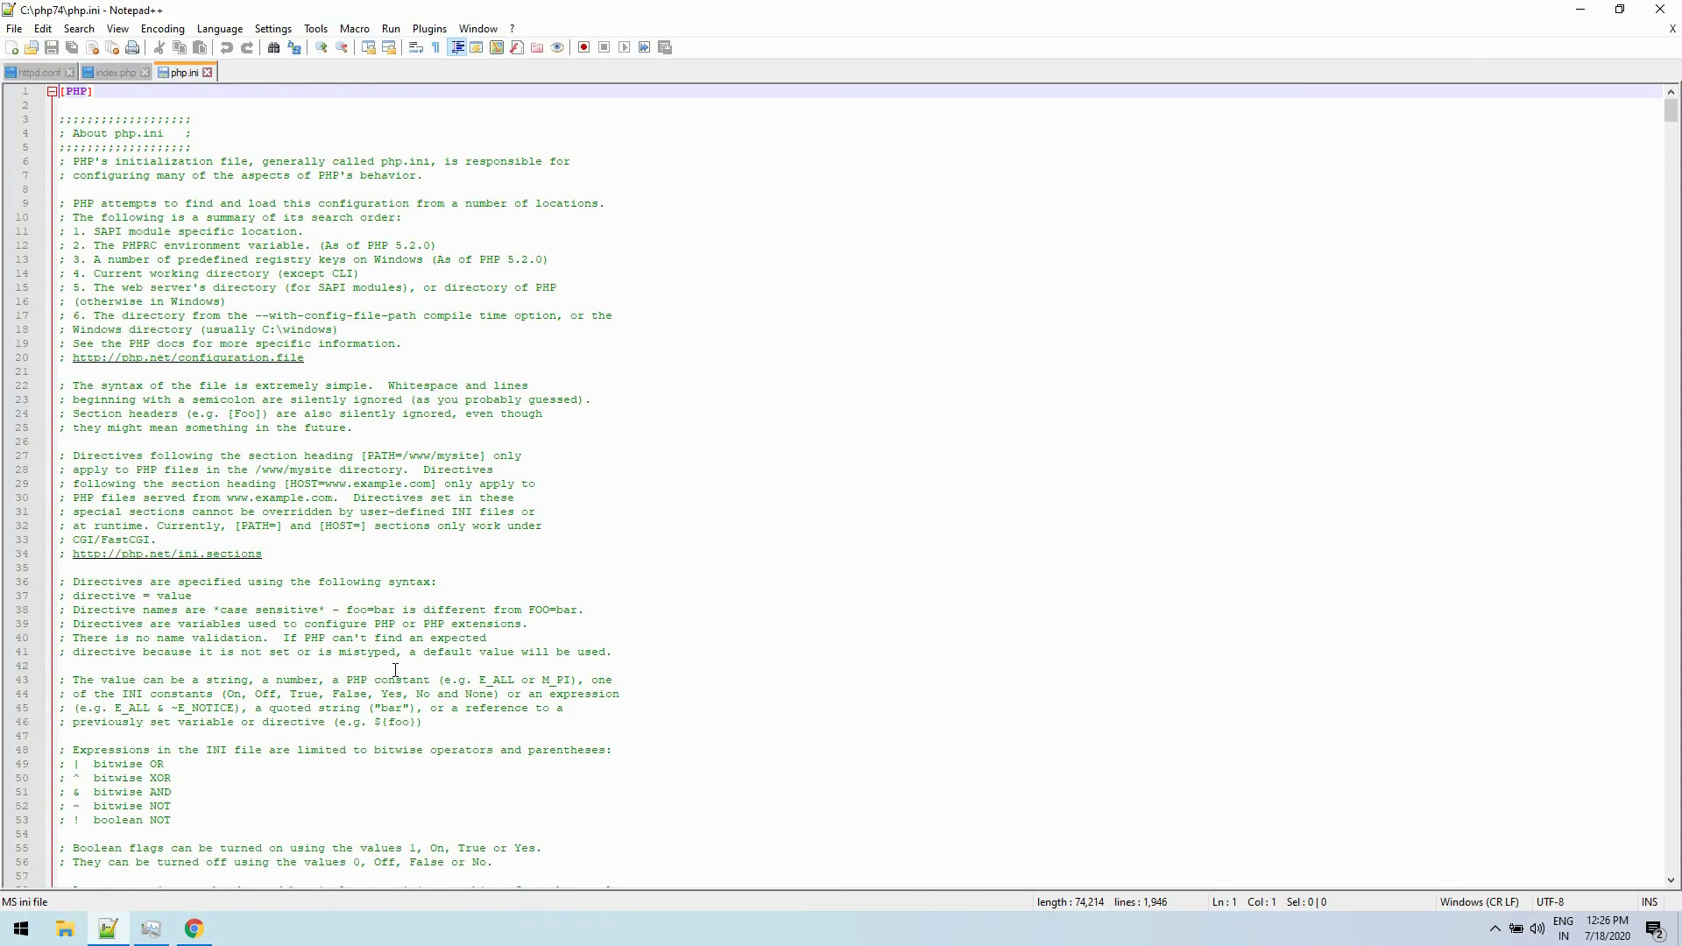
key("ctrl+f")
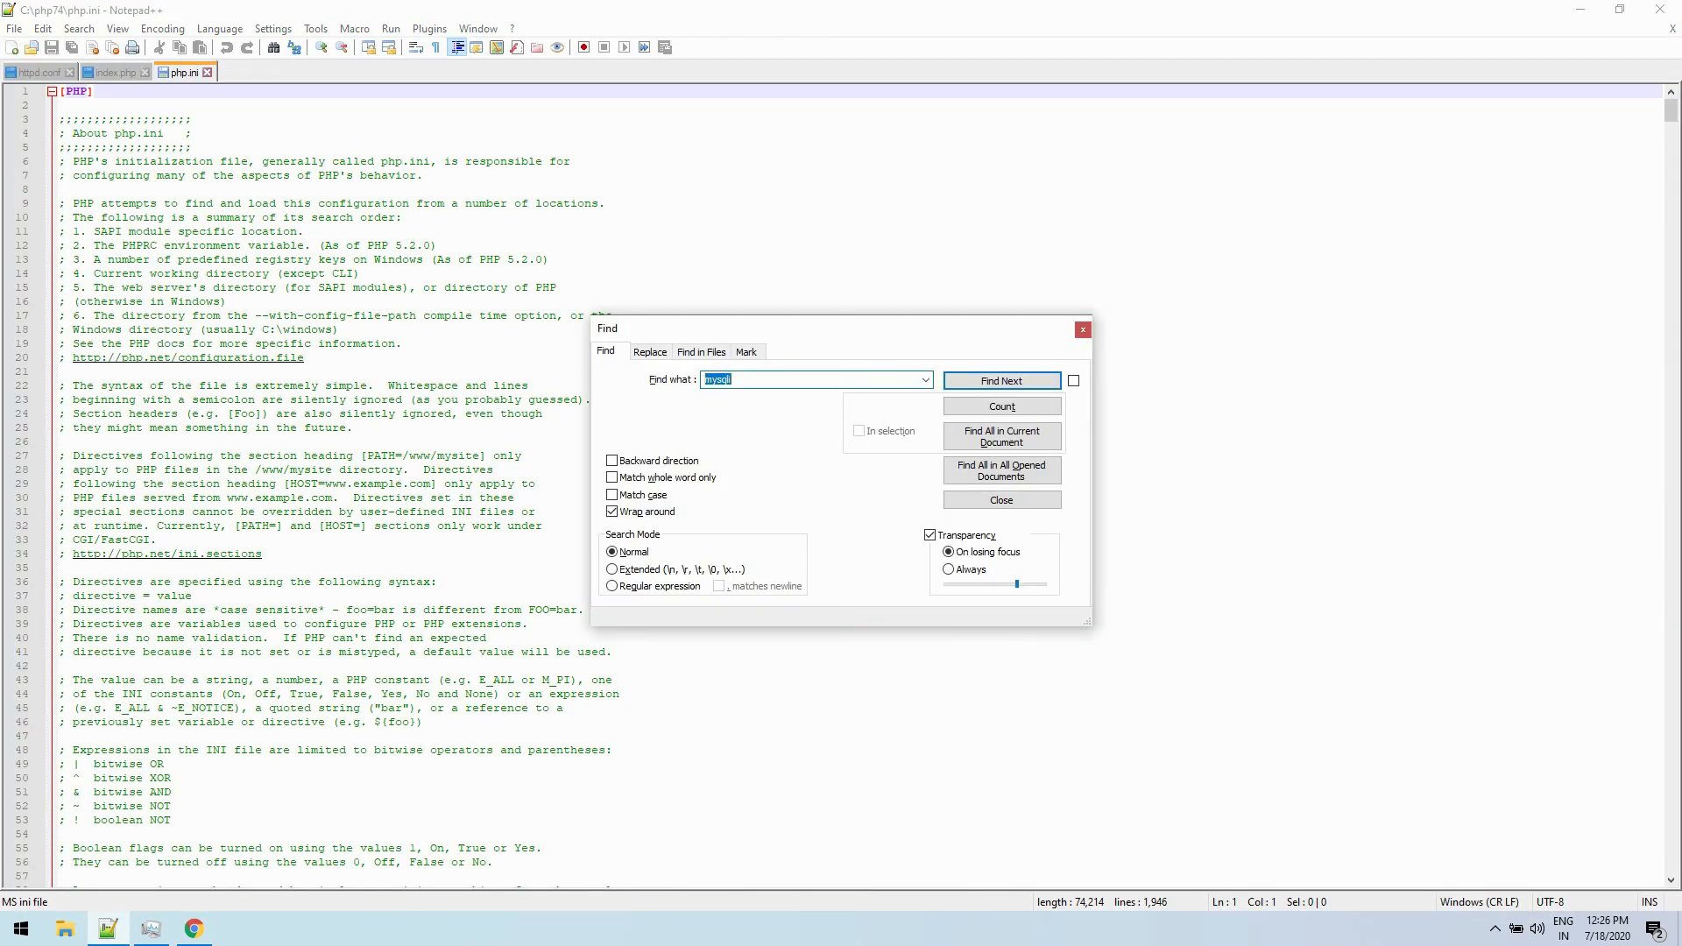
type("extension_dir")
key("Return")
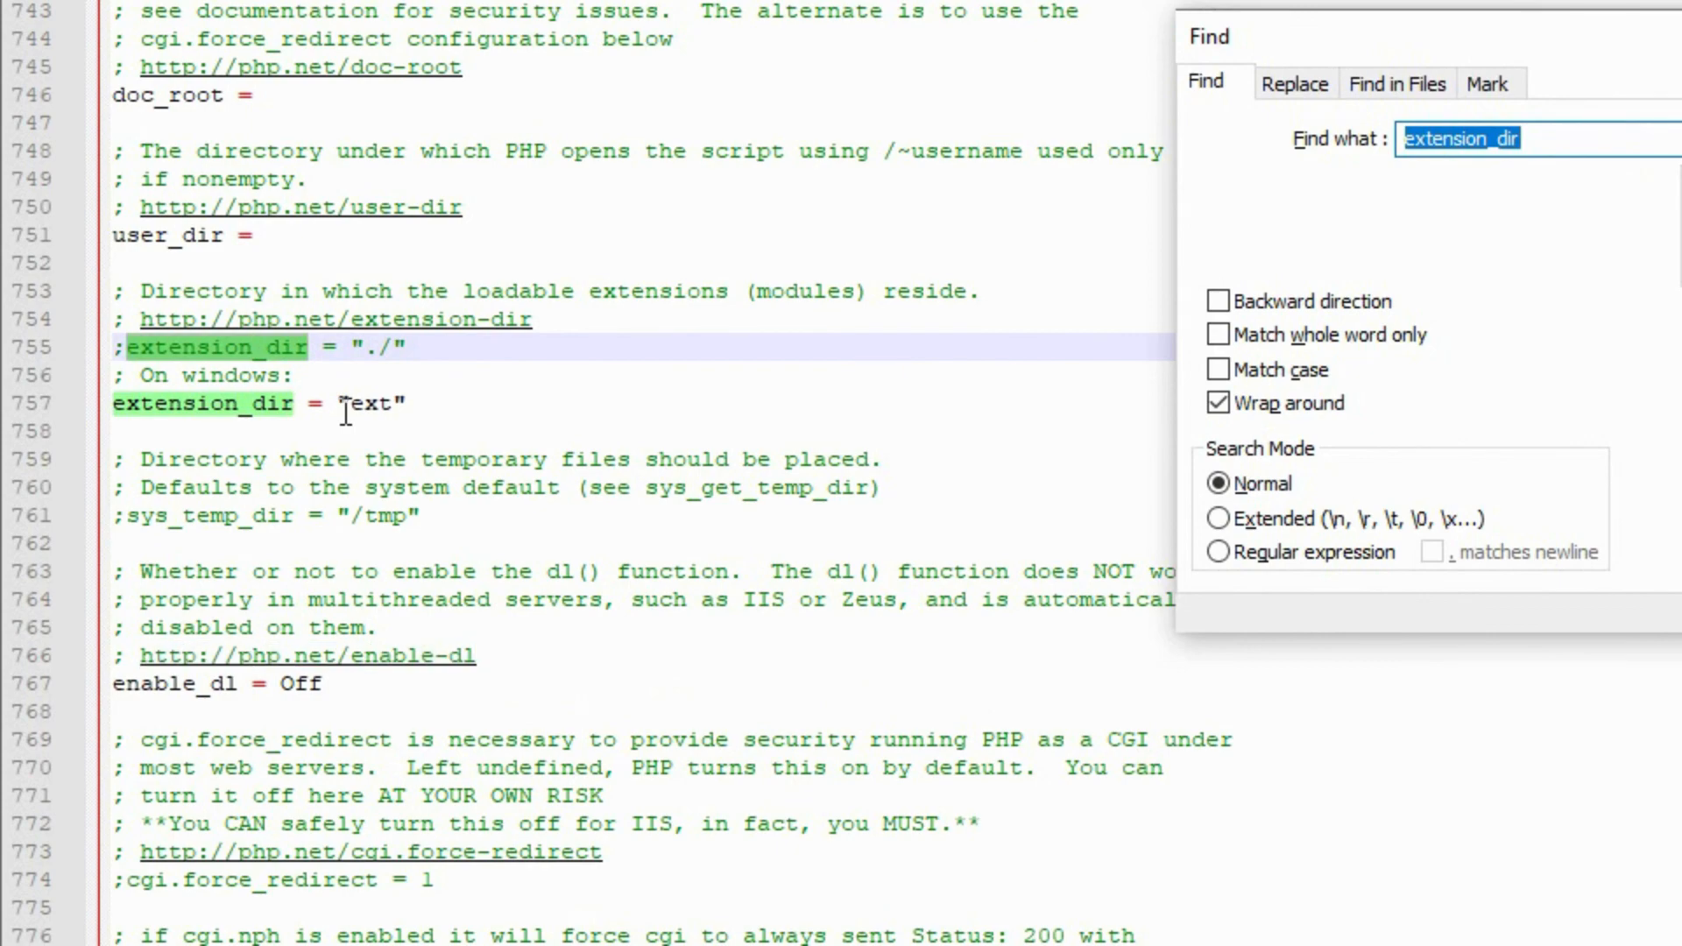
left_click(349, 408)
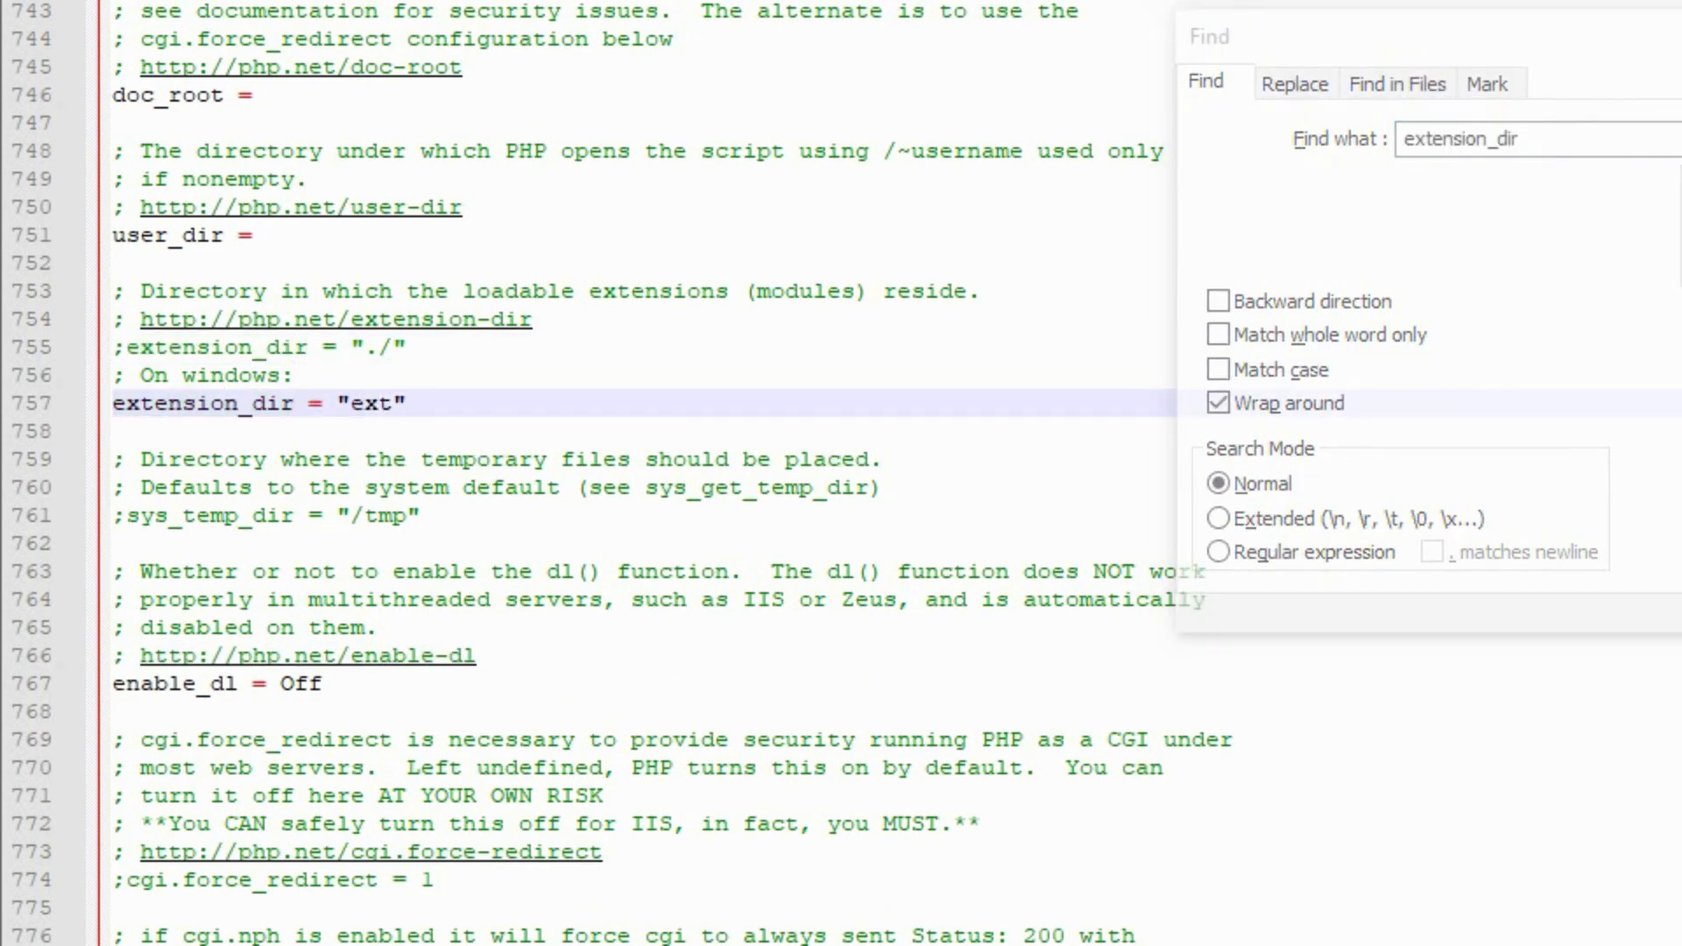
left_click(1681, 37)
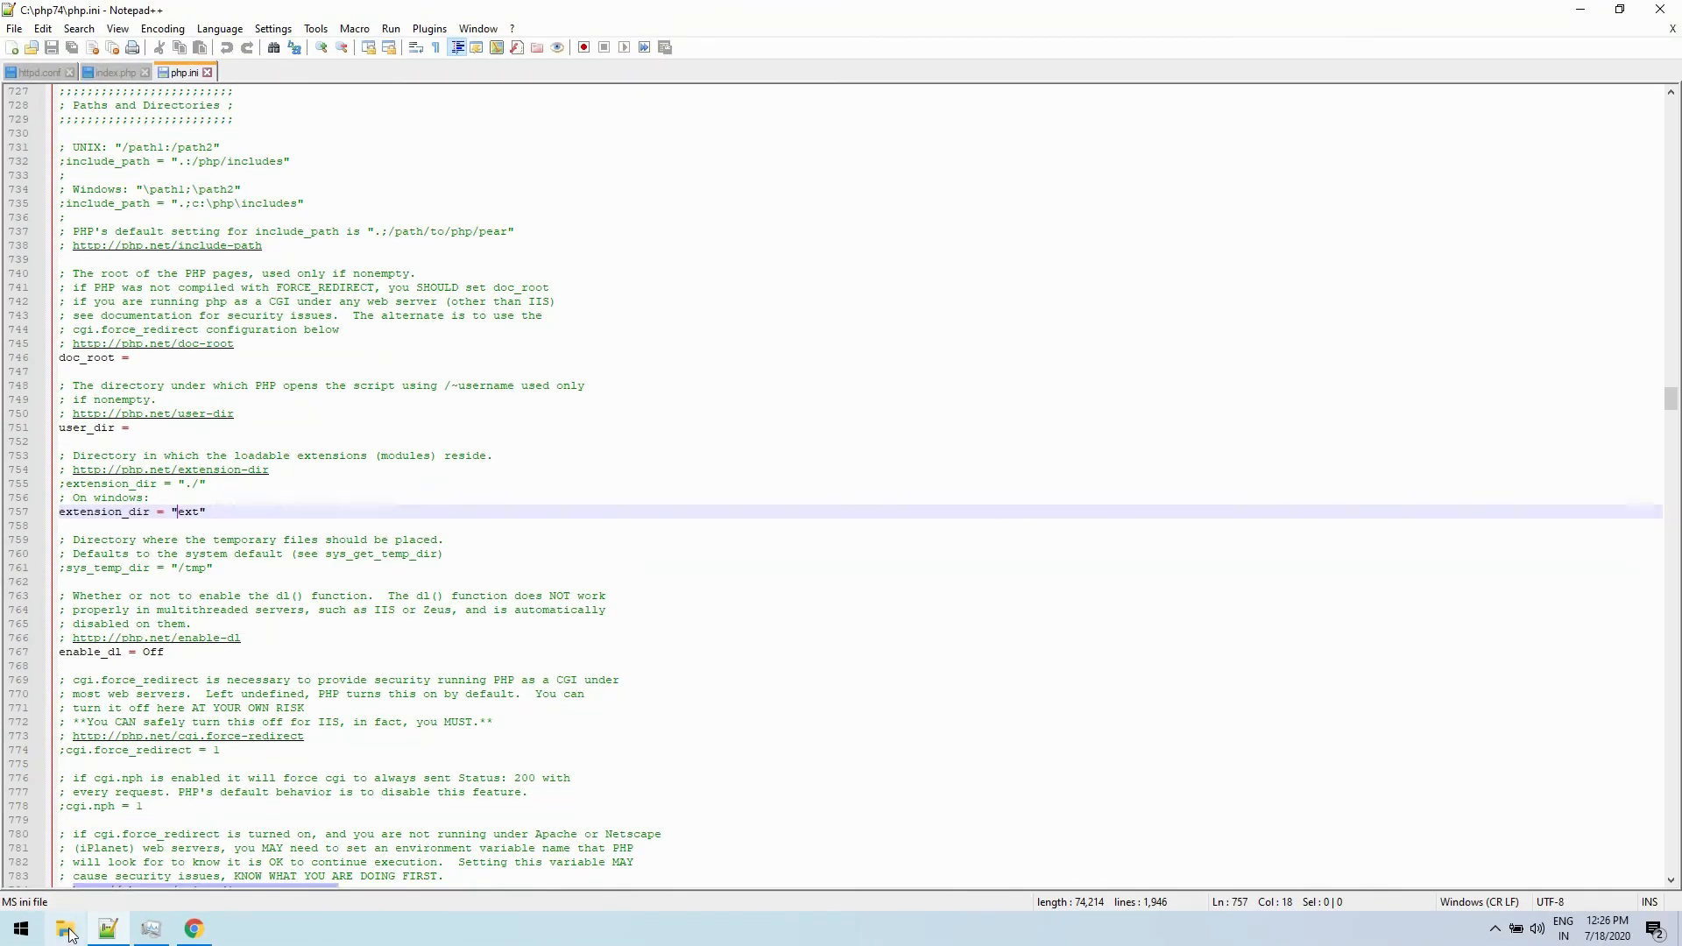
- Check the ext folder inside C:\php74 in File Explorer, select the path C:\php74 from its parent folder, and return to php.ini
left_click(67, 931)
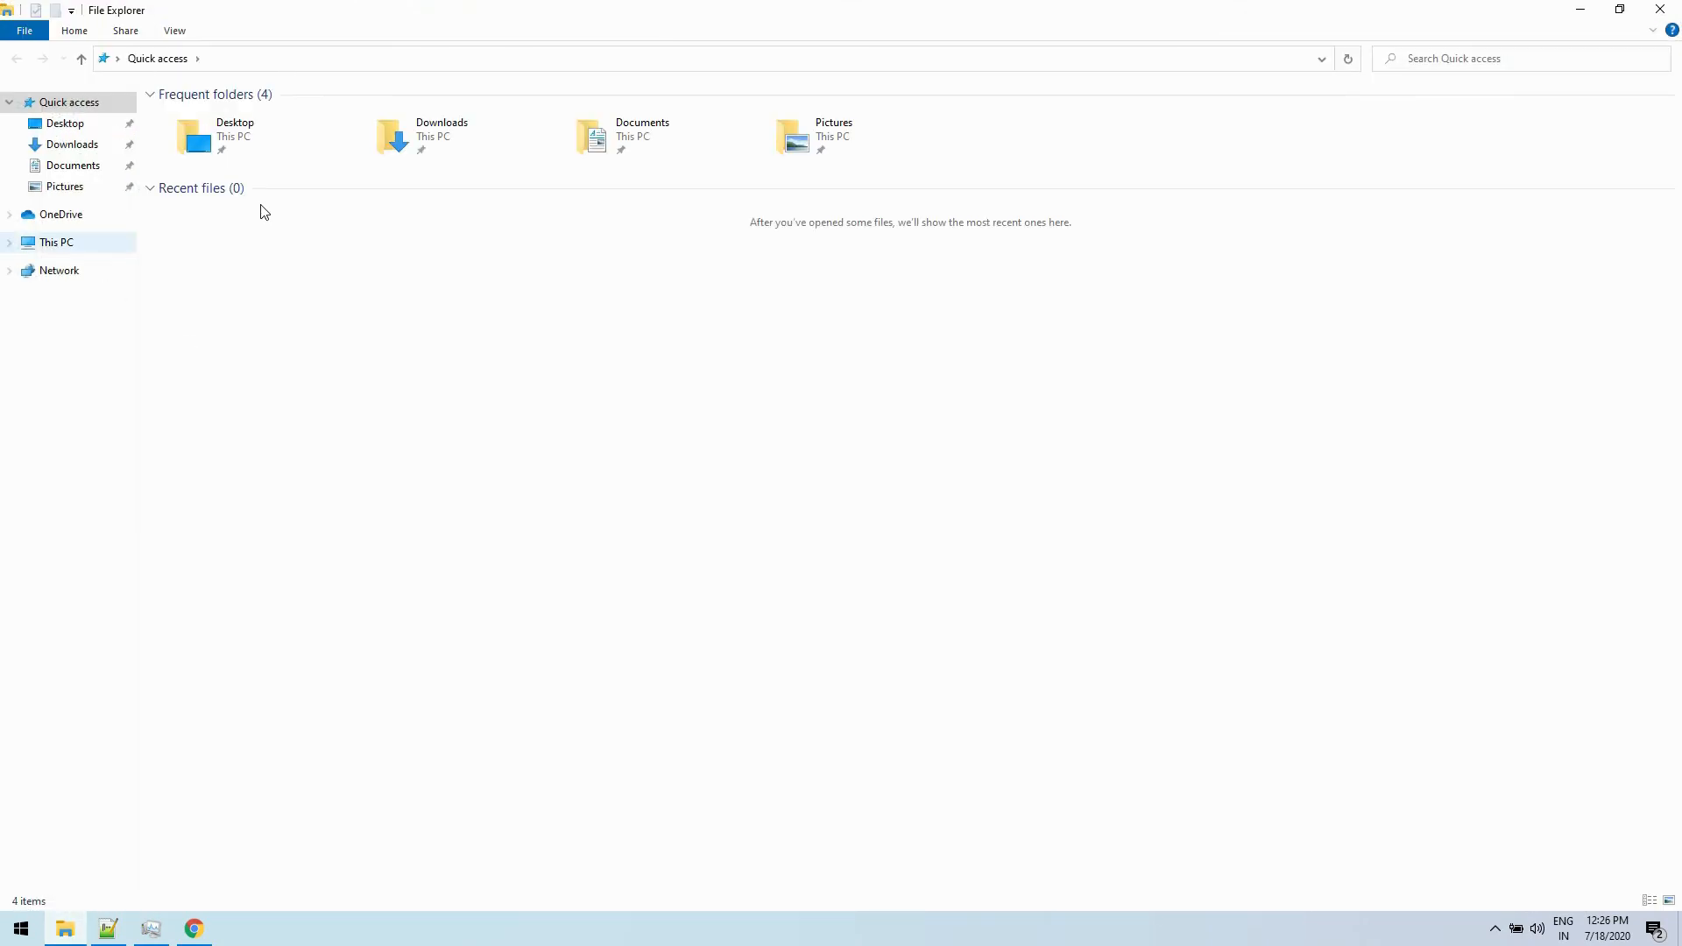
double_click(229, 252)
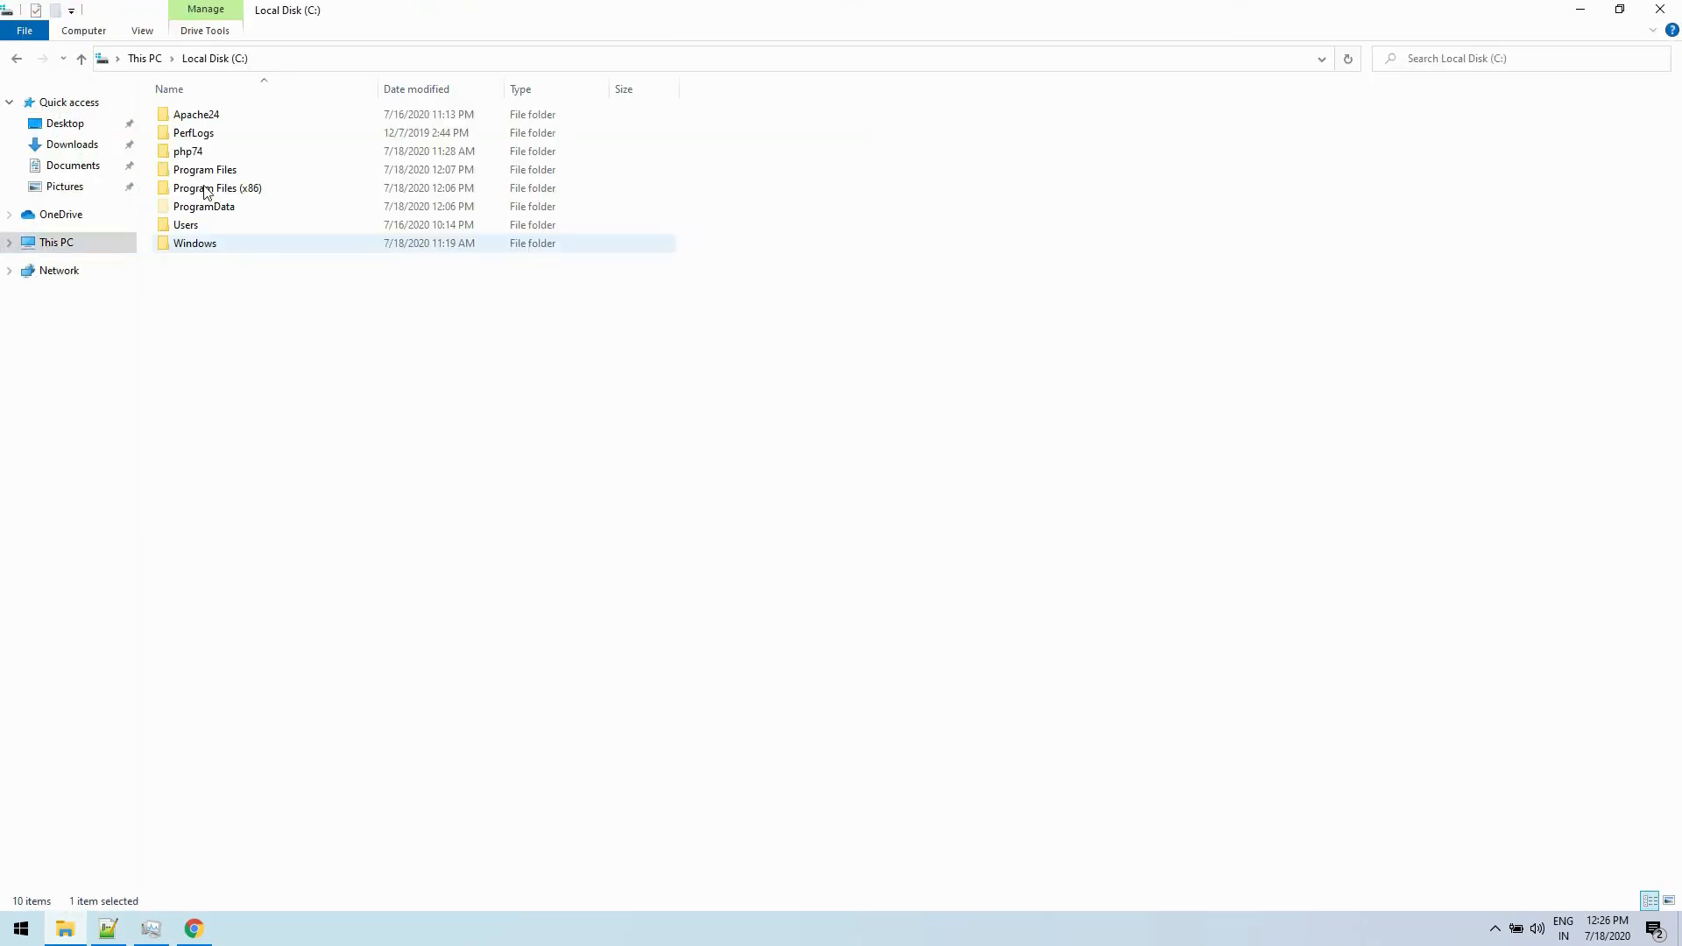
double_click(187, 151)
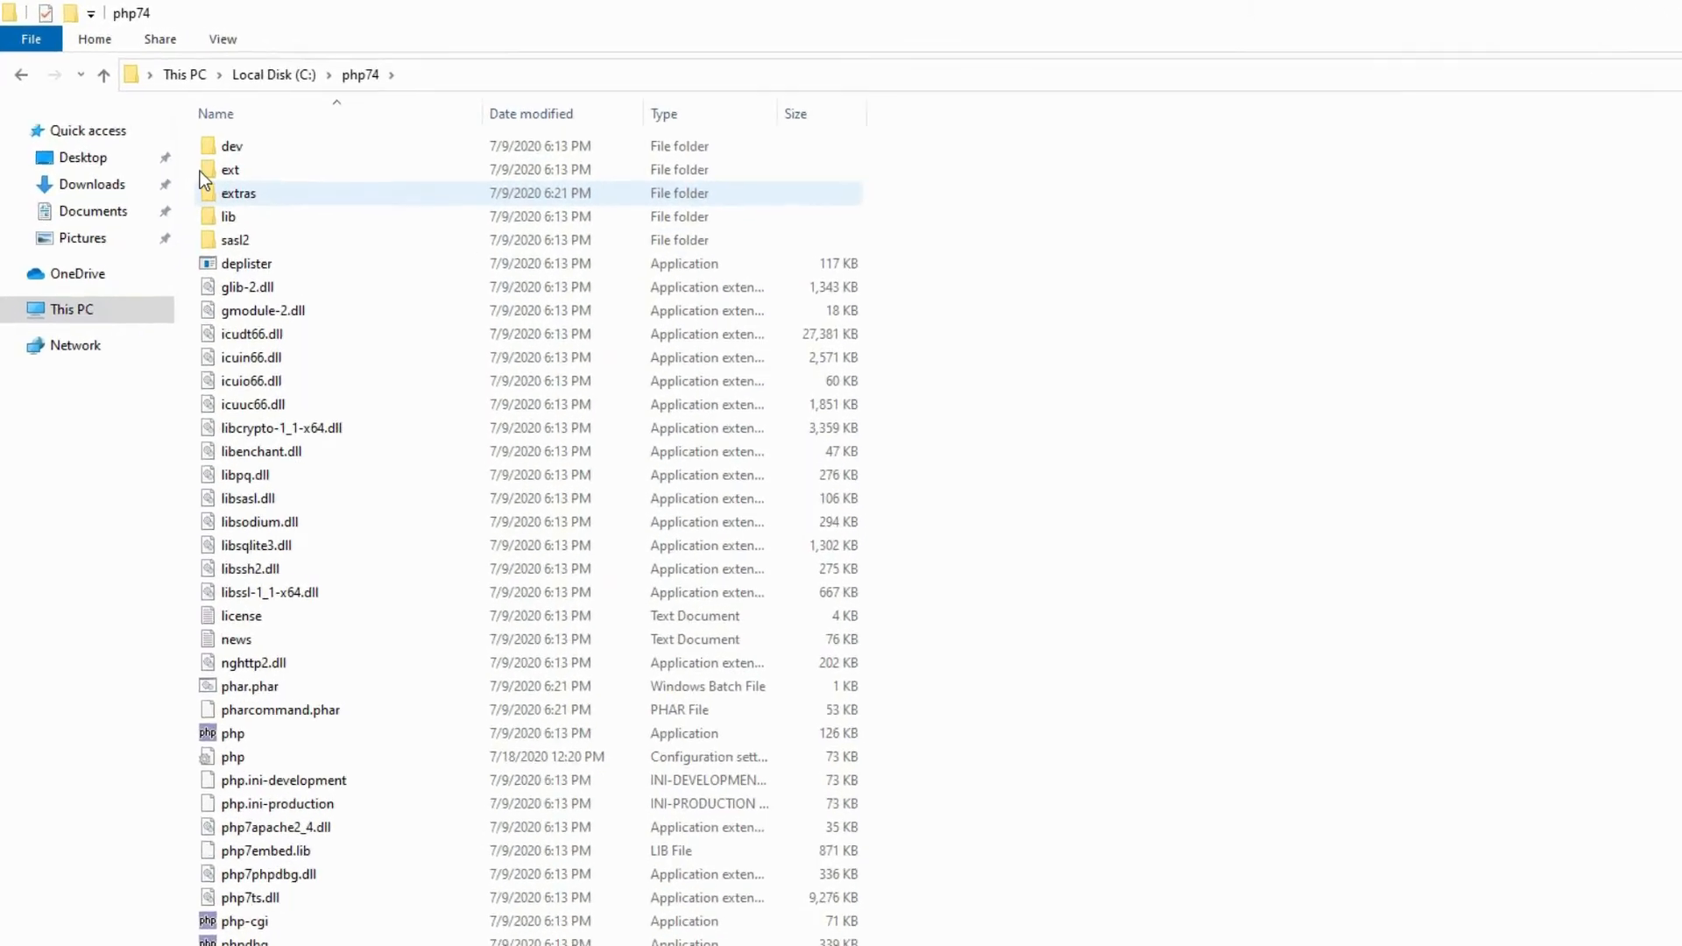
double_click(210, 170)
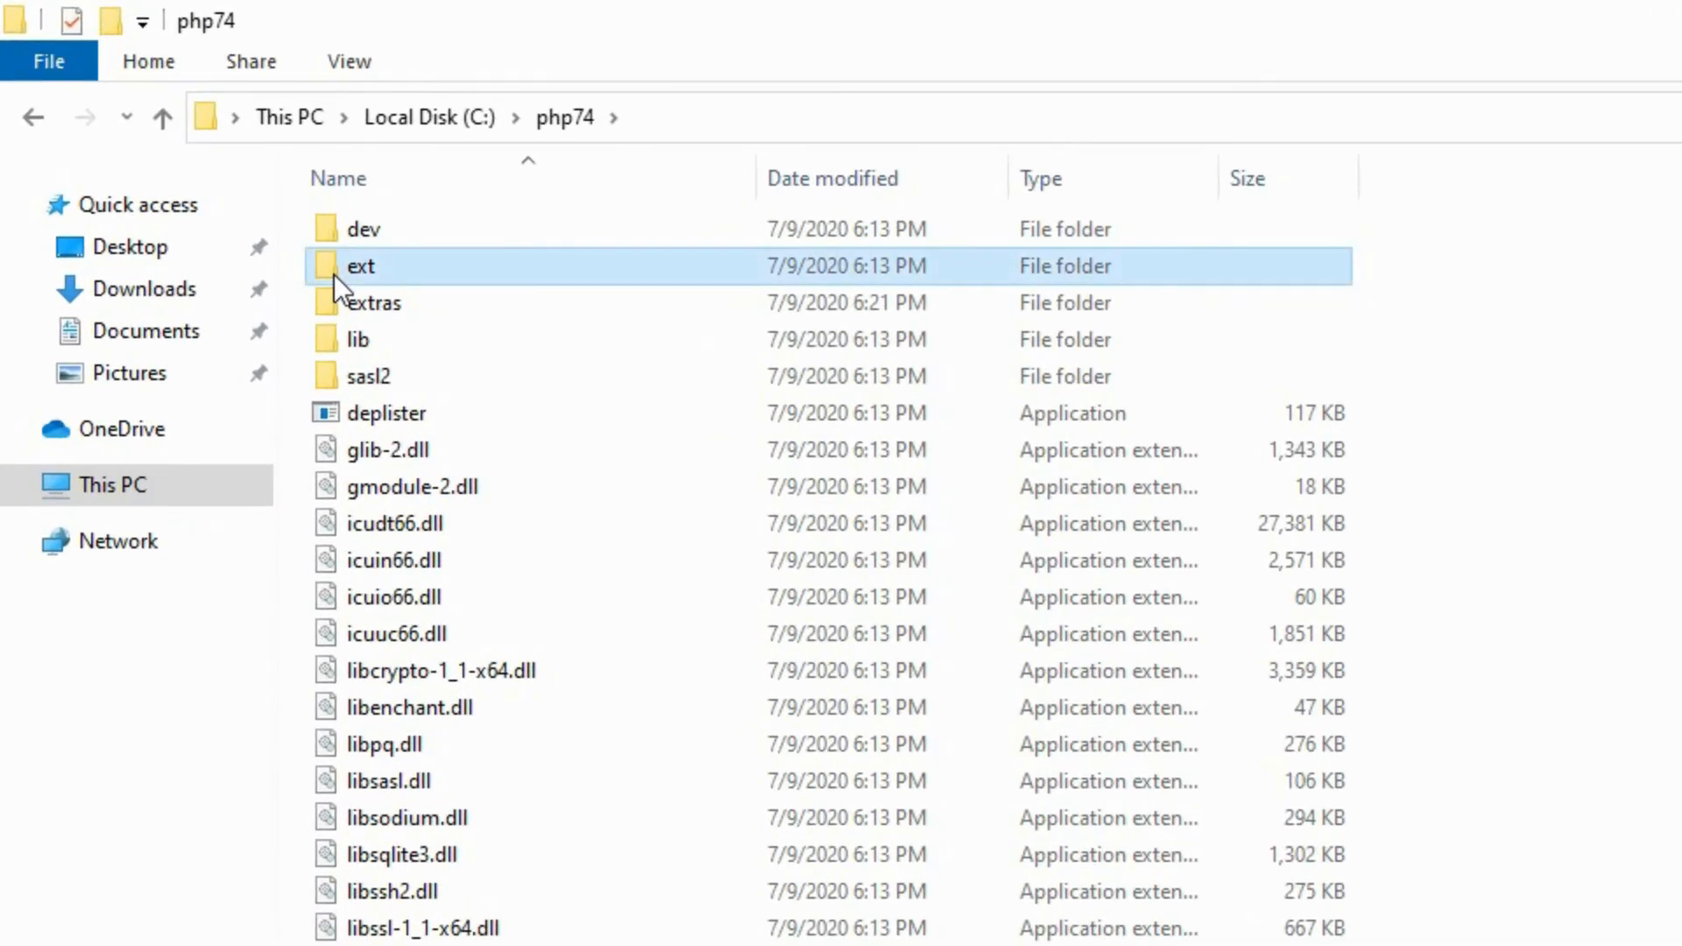
left_click(43, 125)
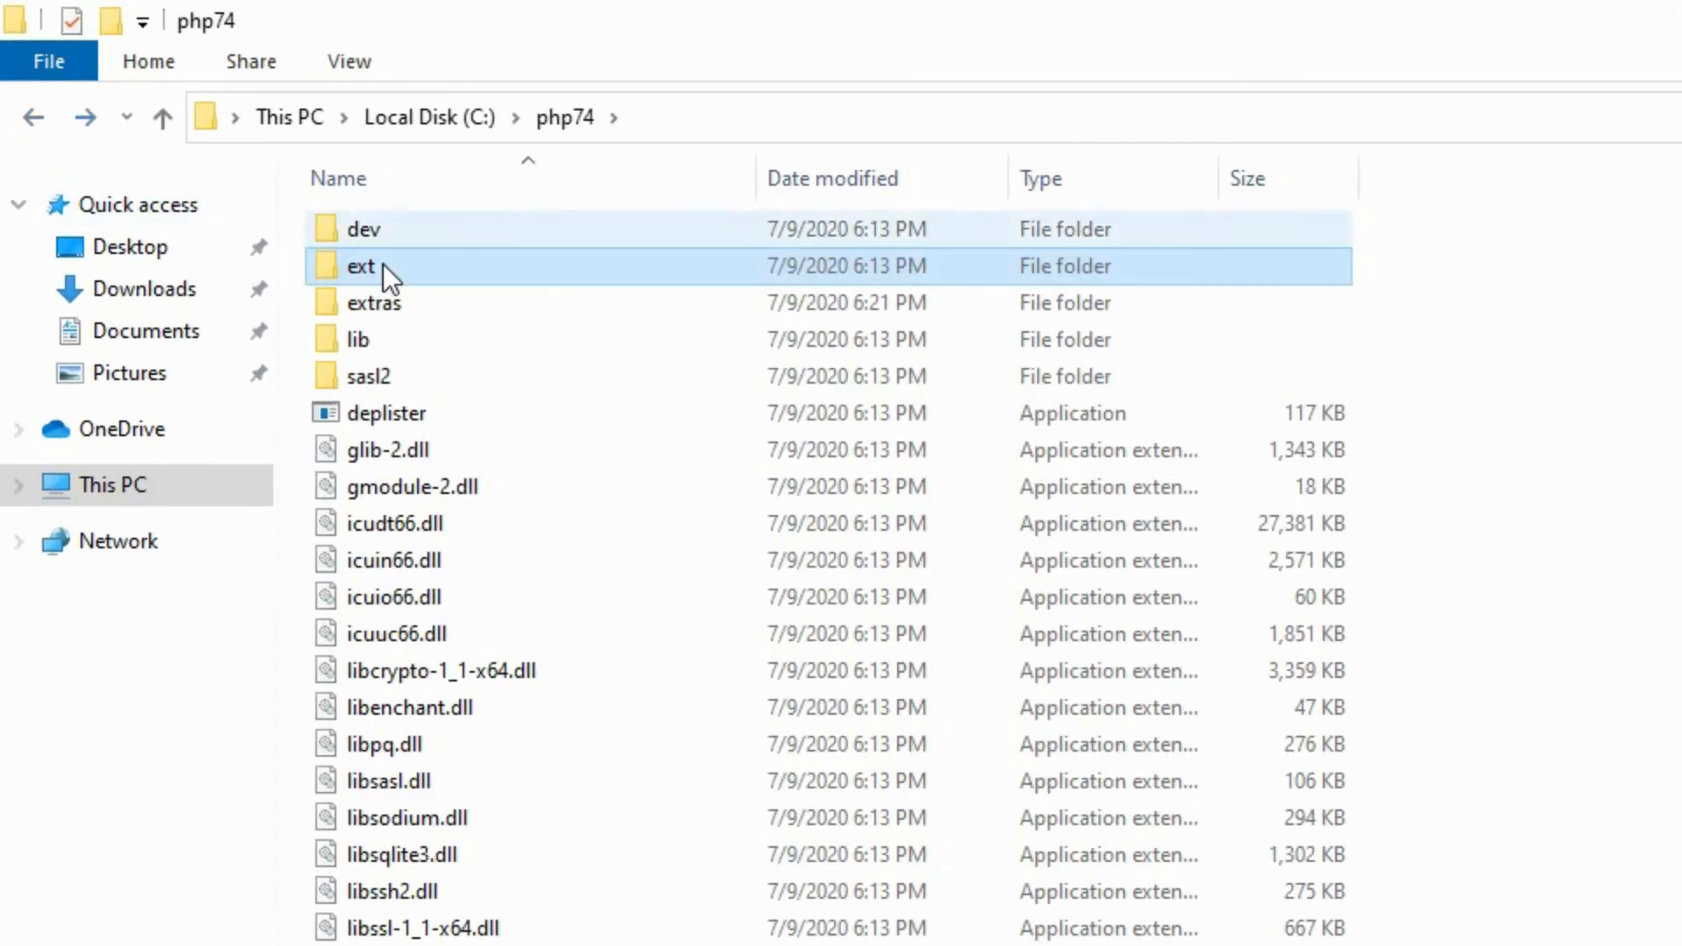
left_click(649, 118)
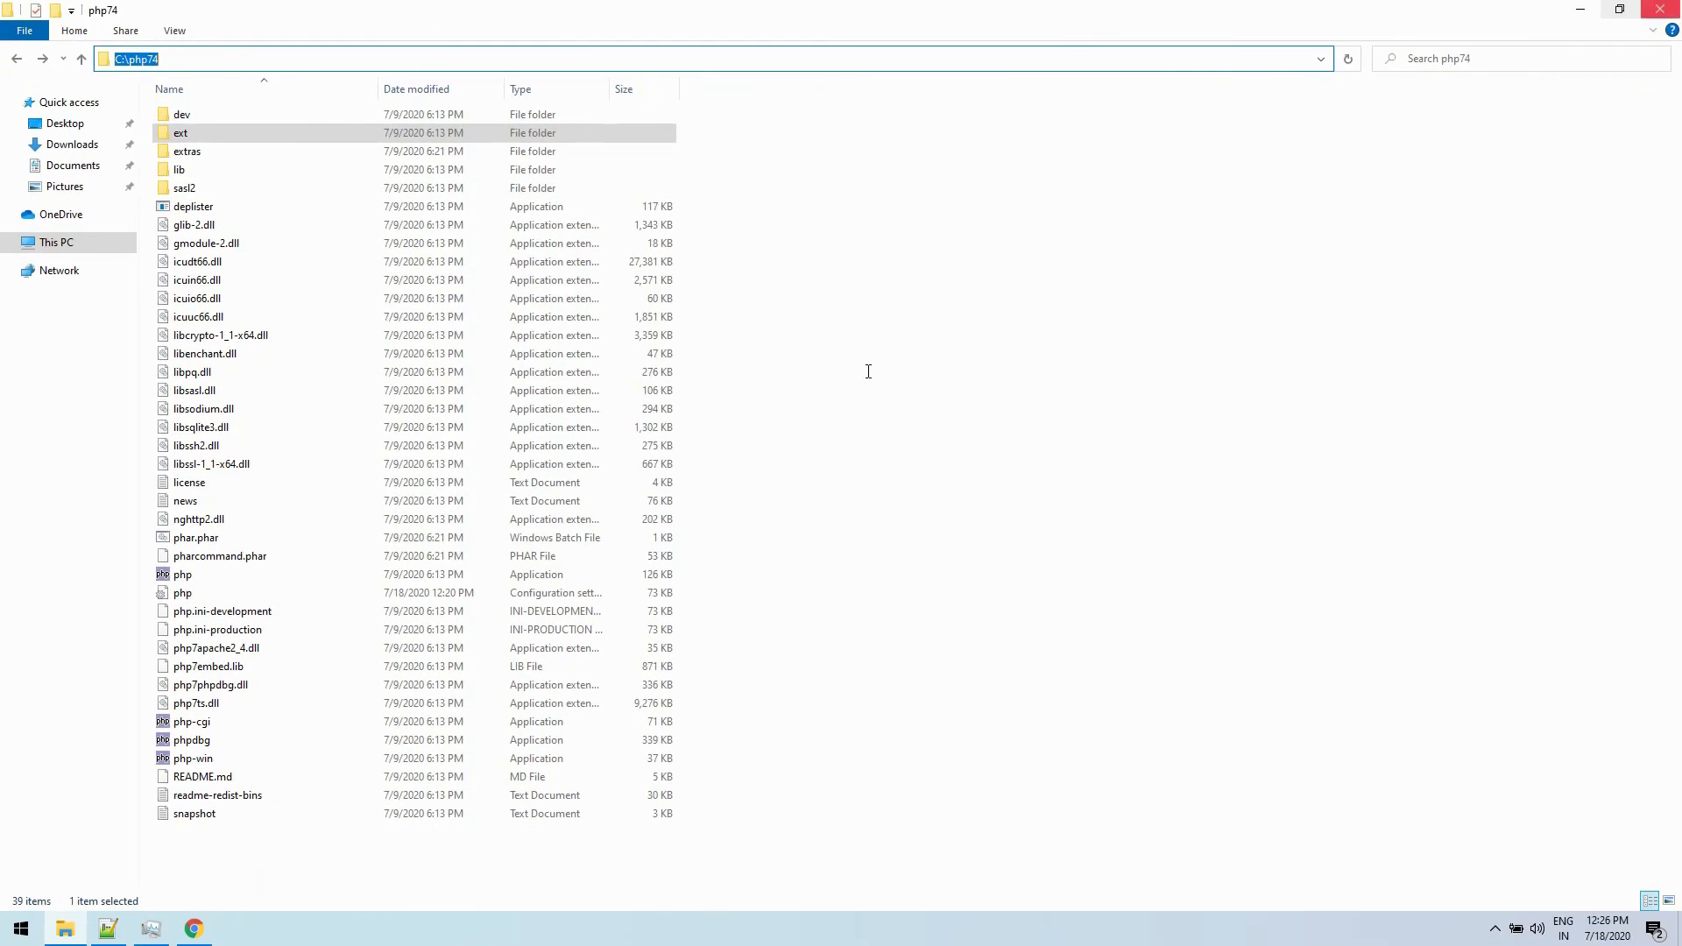
left_click(1661, 9)
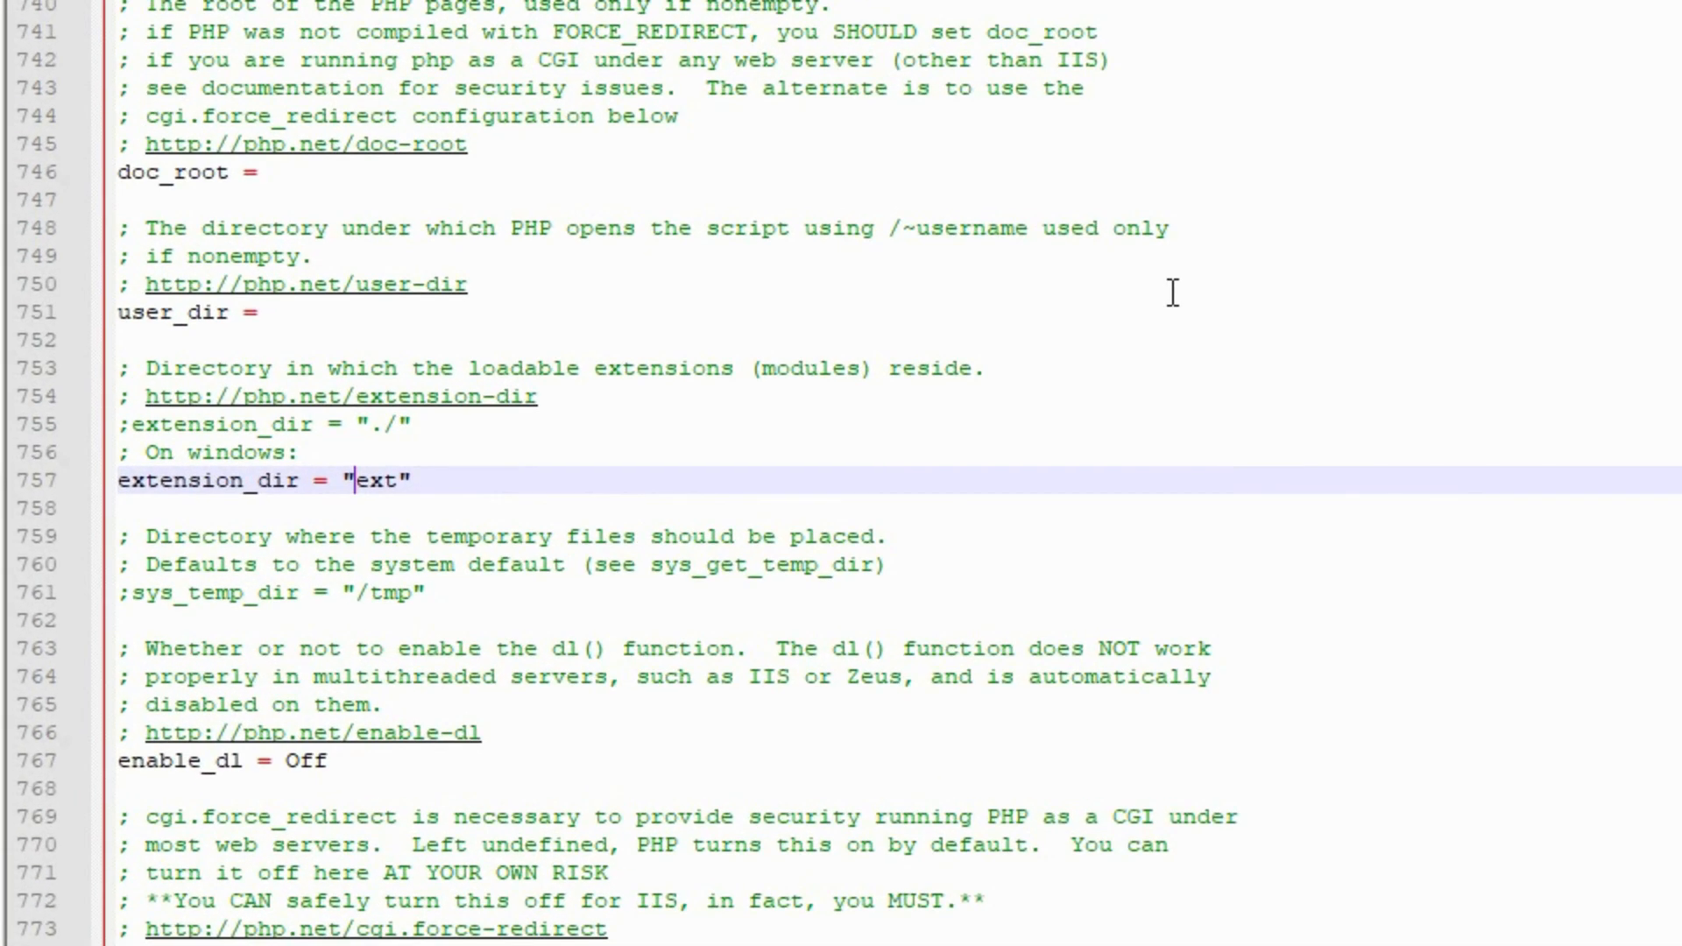
- Set extension_dir on the Windows line of php.ini to "c:/php74/ext" and save the file
type("c:/php")
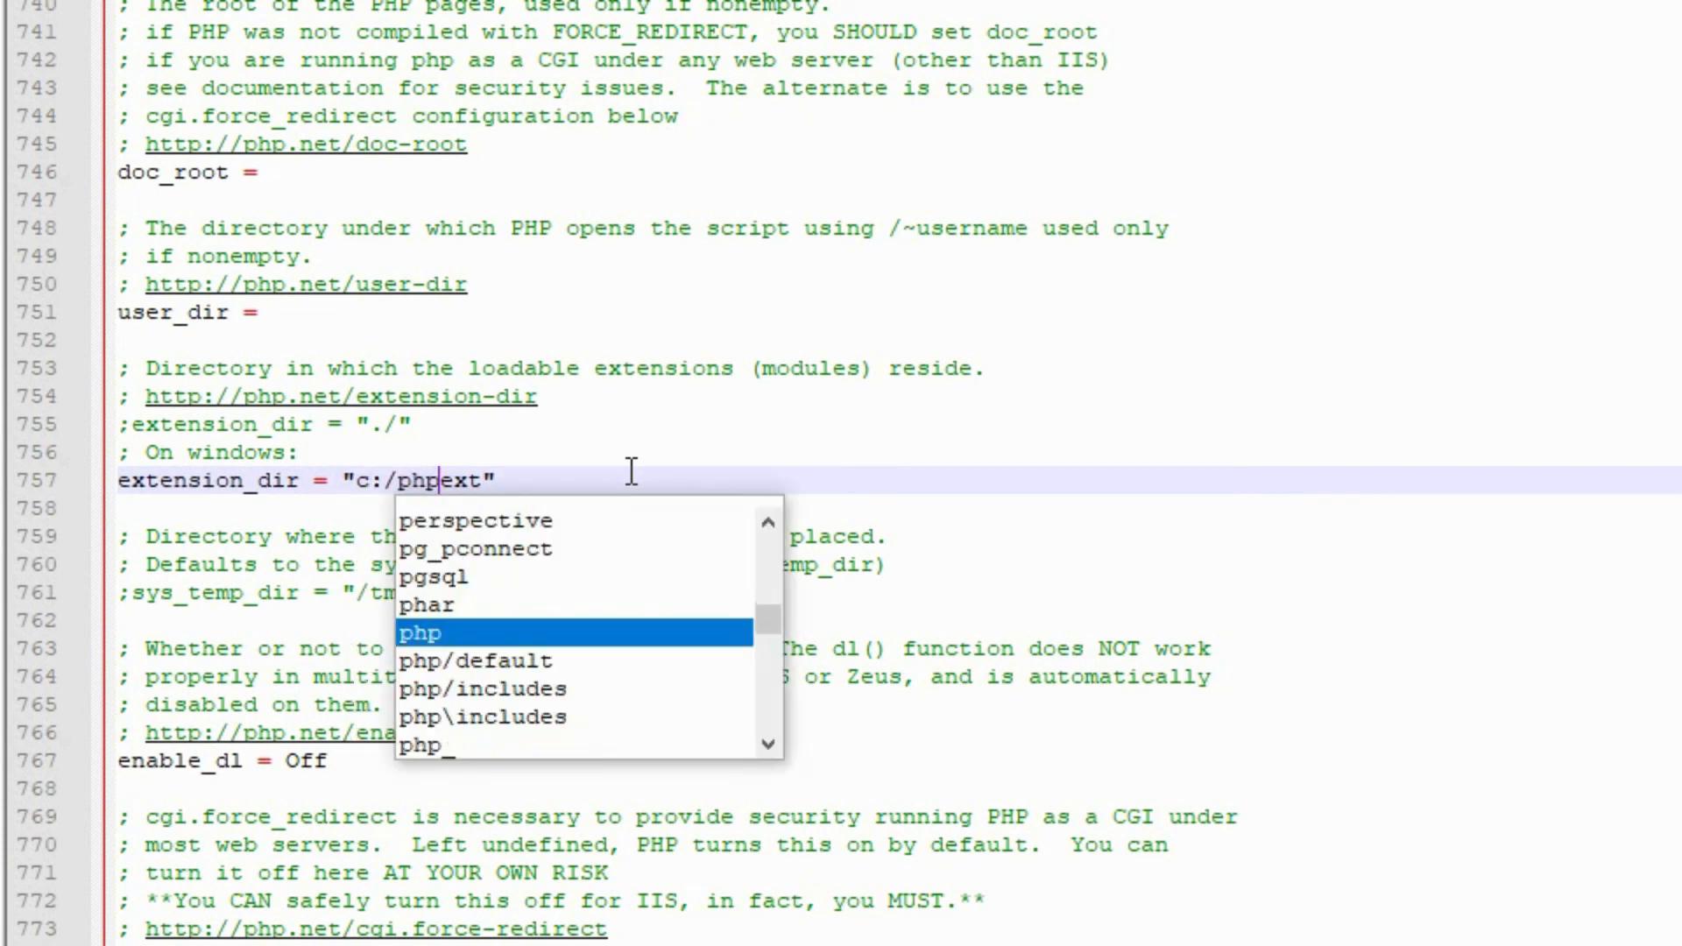
type("74/")
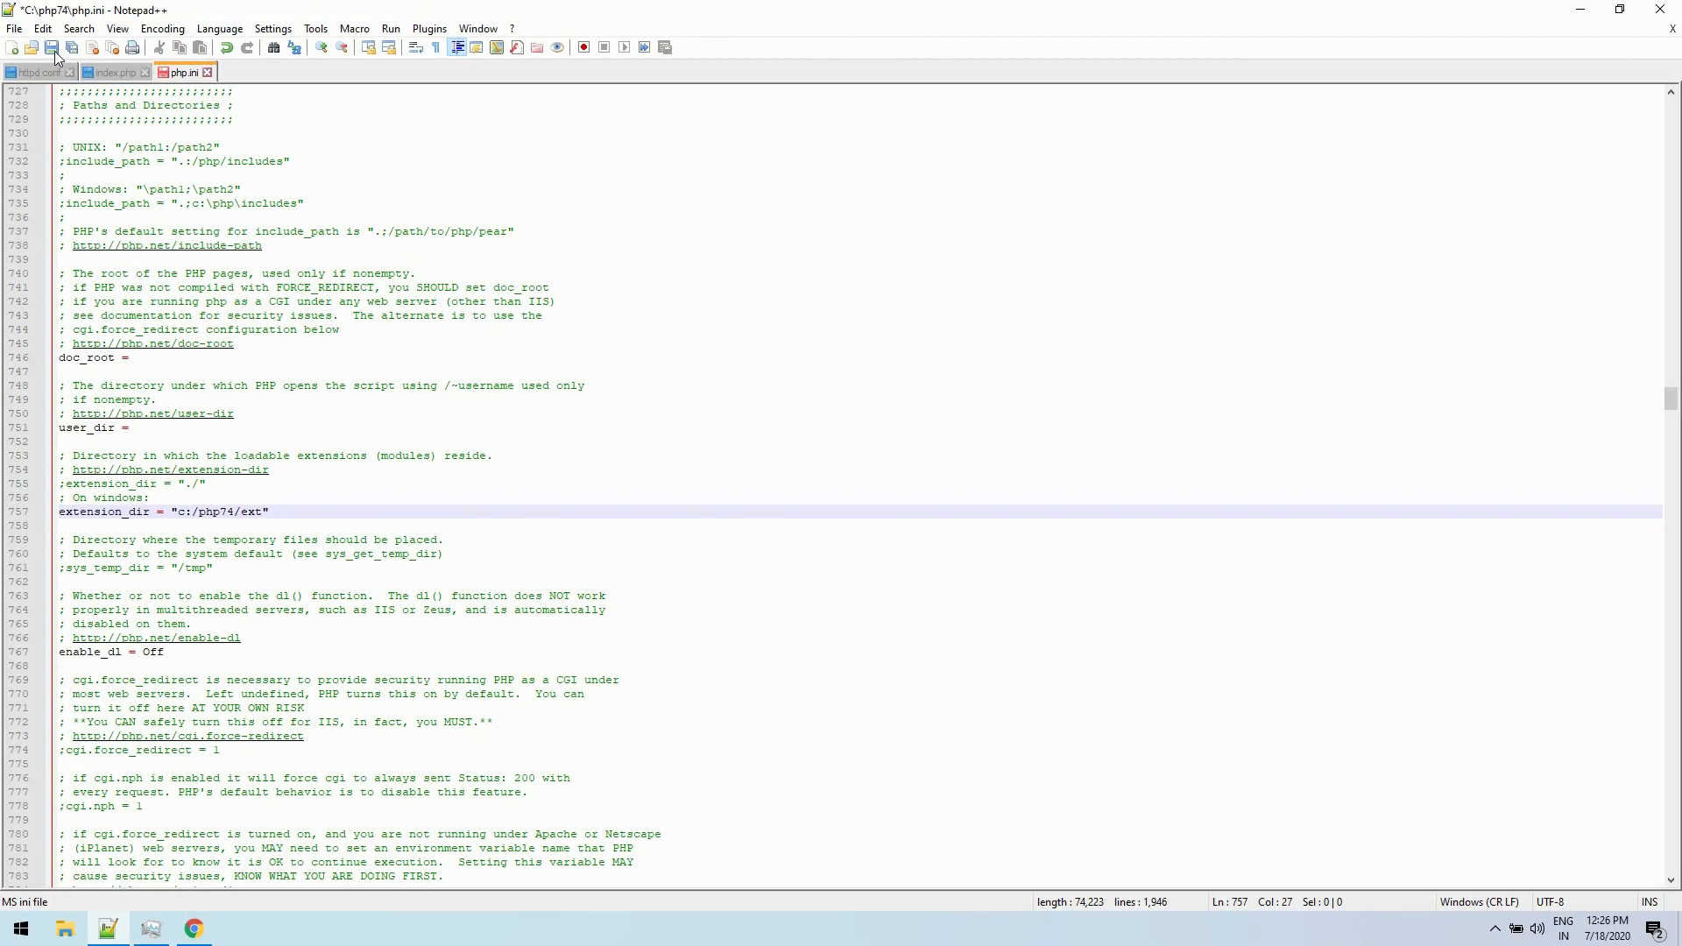
left_click(55, 51)
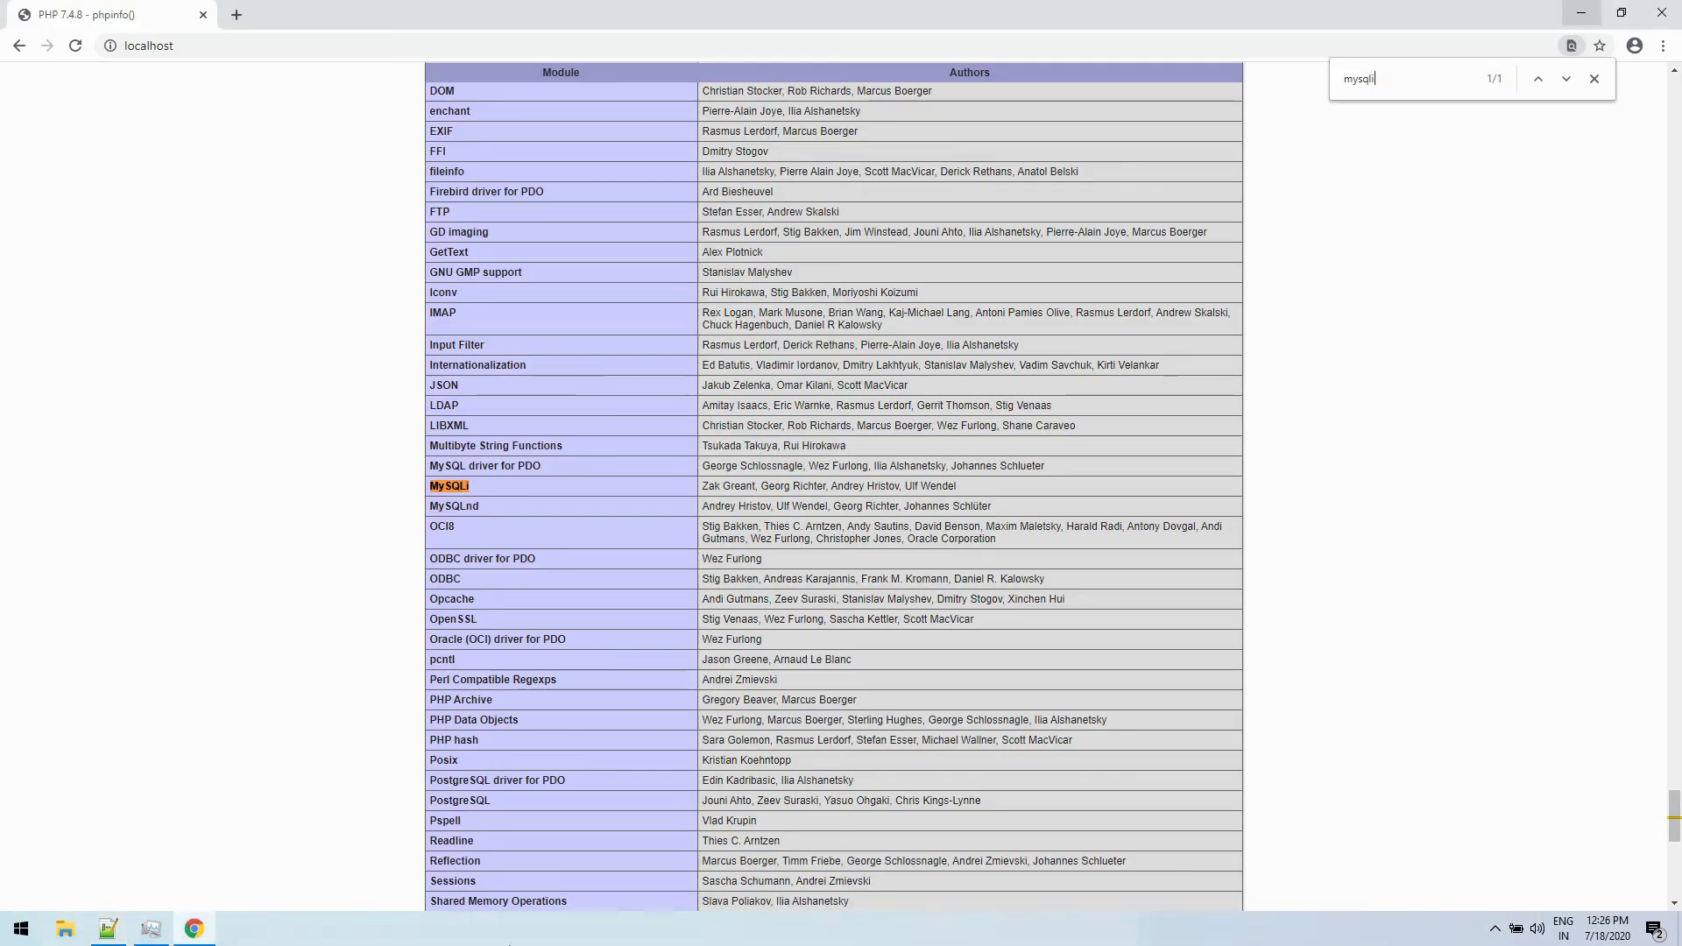
- Minimize Notepad++, restart the Apache2.4 service in Task Manager, and return to the phpinfo page in Chrome
left_click(1577, 13)
left_click(151, 929)
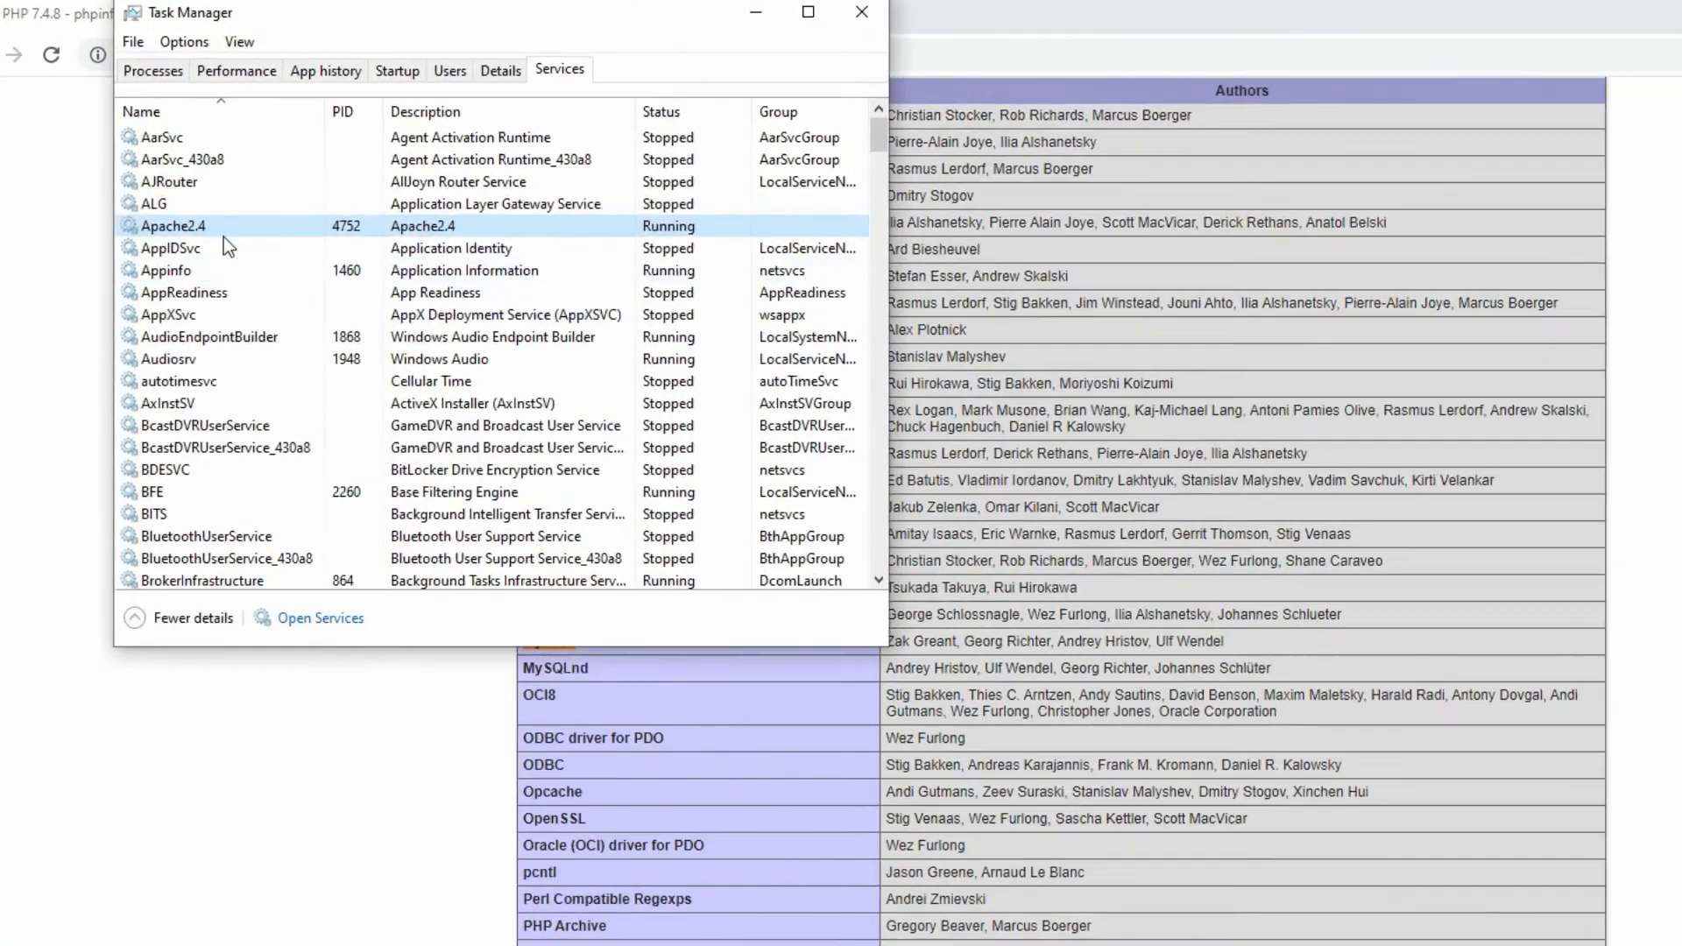
right_click(230, 227)
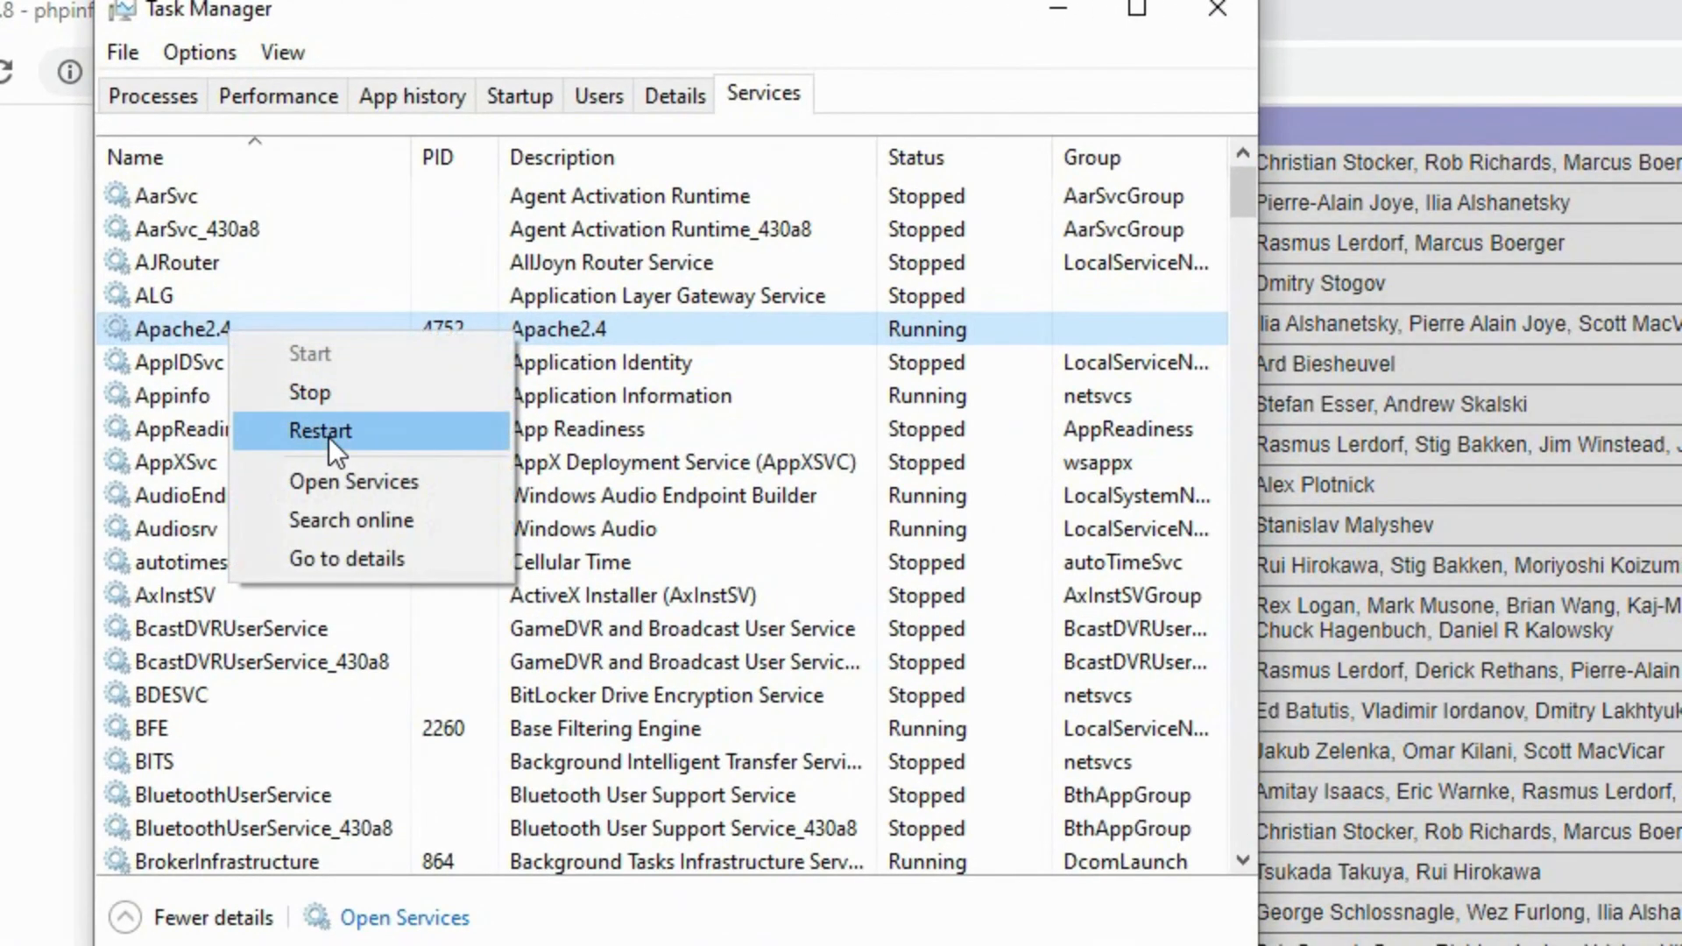
left_click(269, 292)
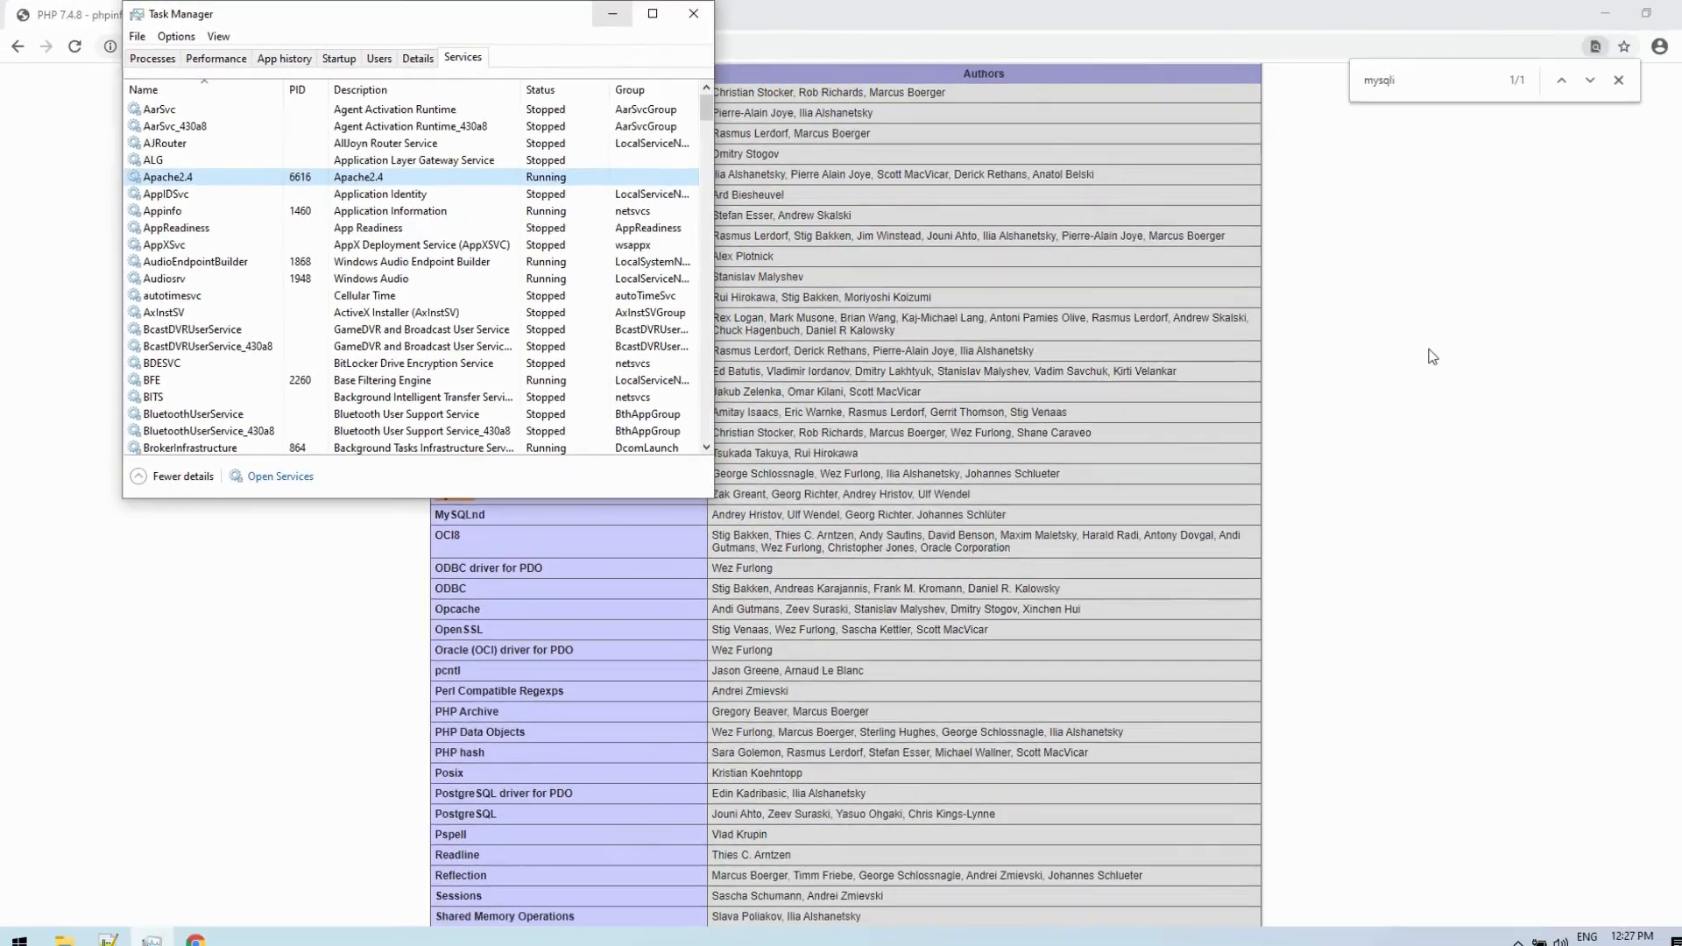
left_click(1058, 10)
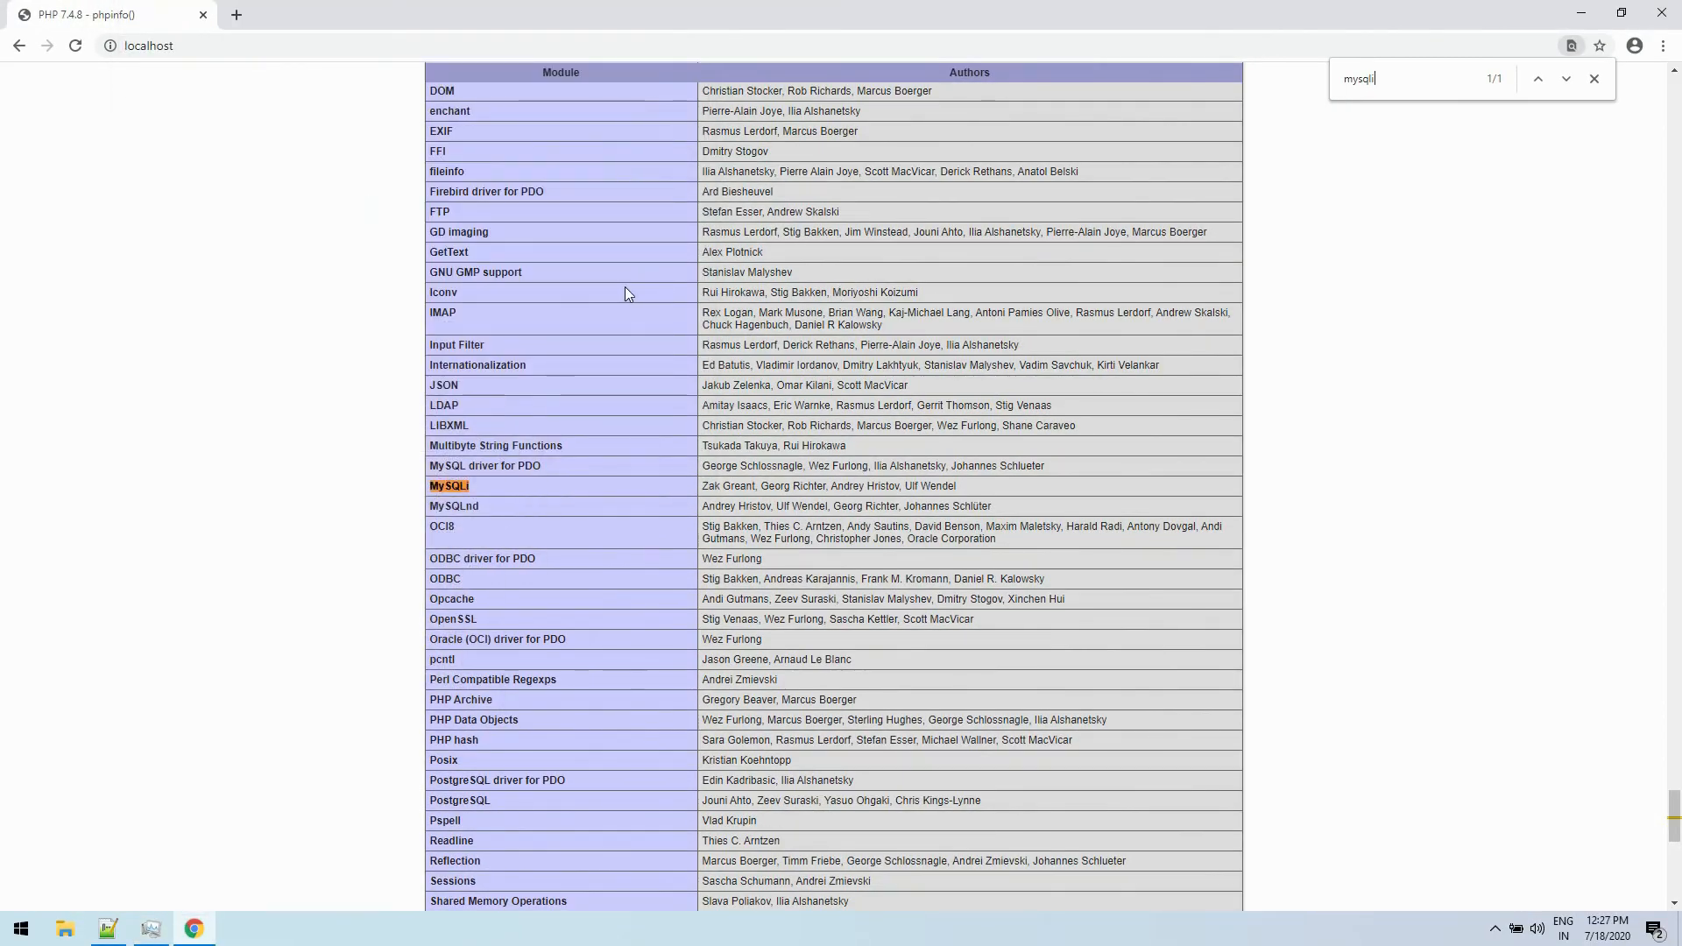
- Reload the phpinfo page on localhost and search it for mysqli to check the extension
right_click(627, 290)
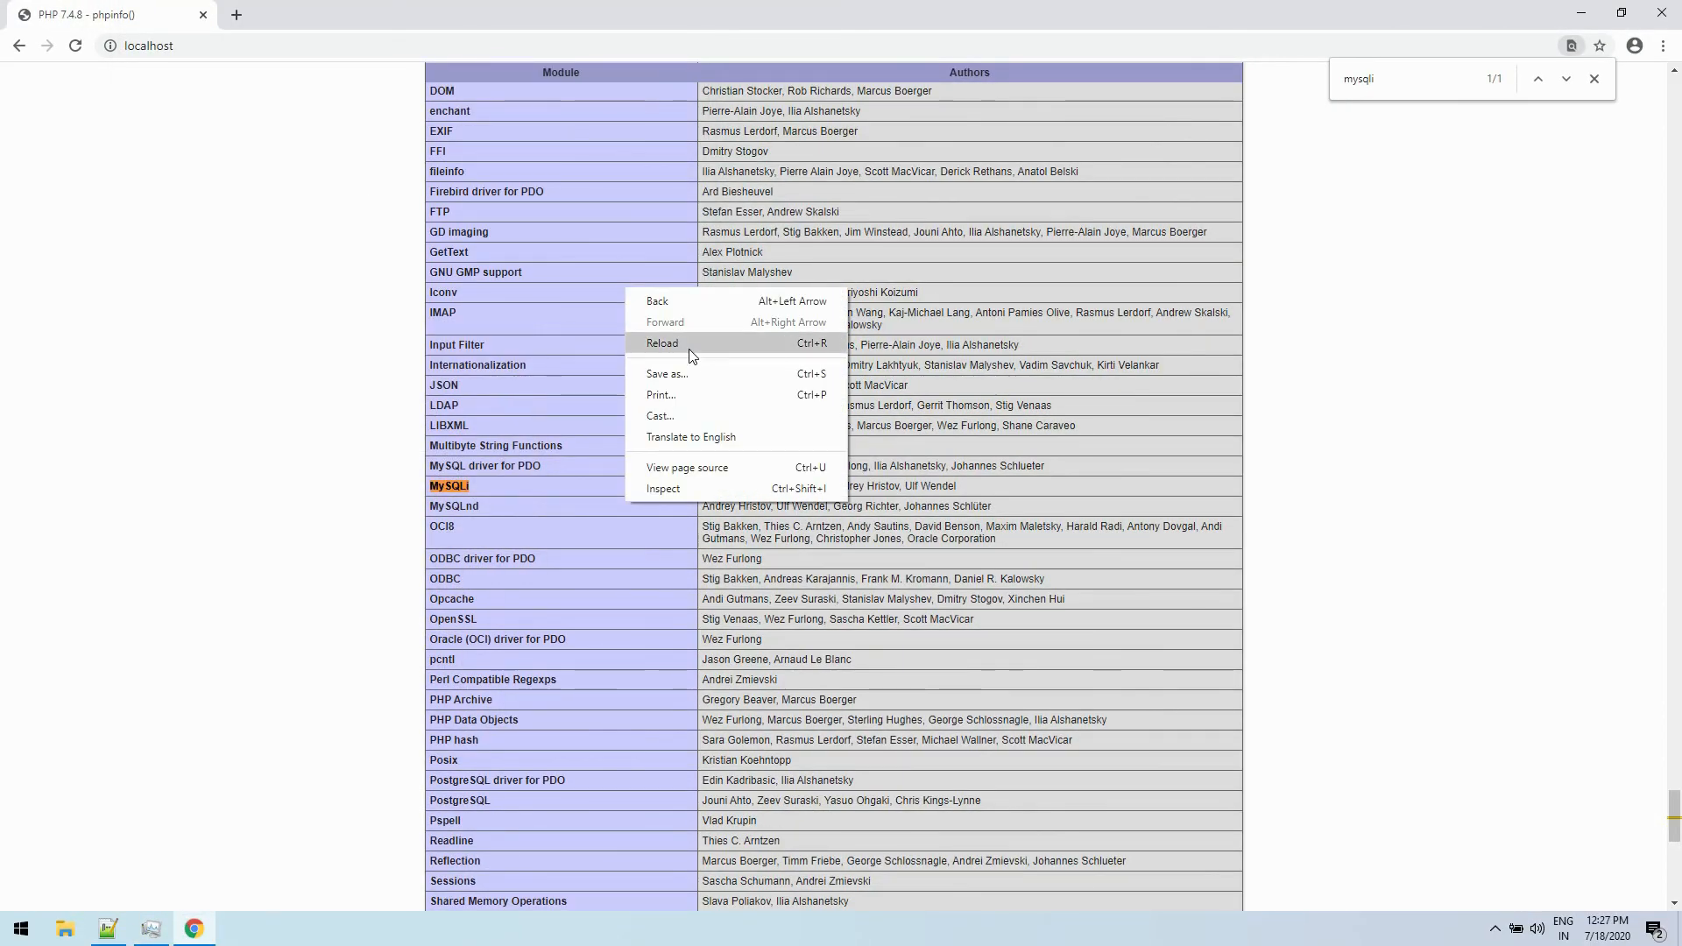
left_click(693, 355)
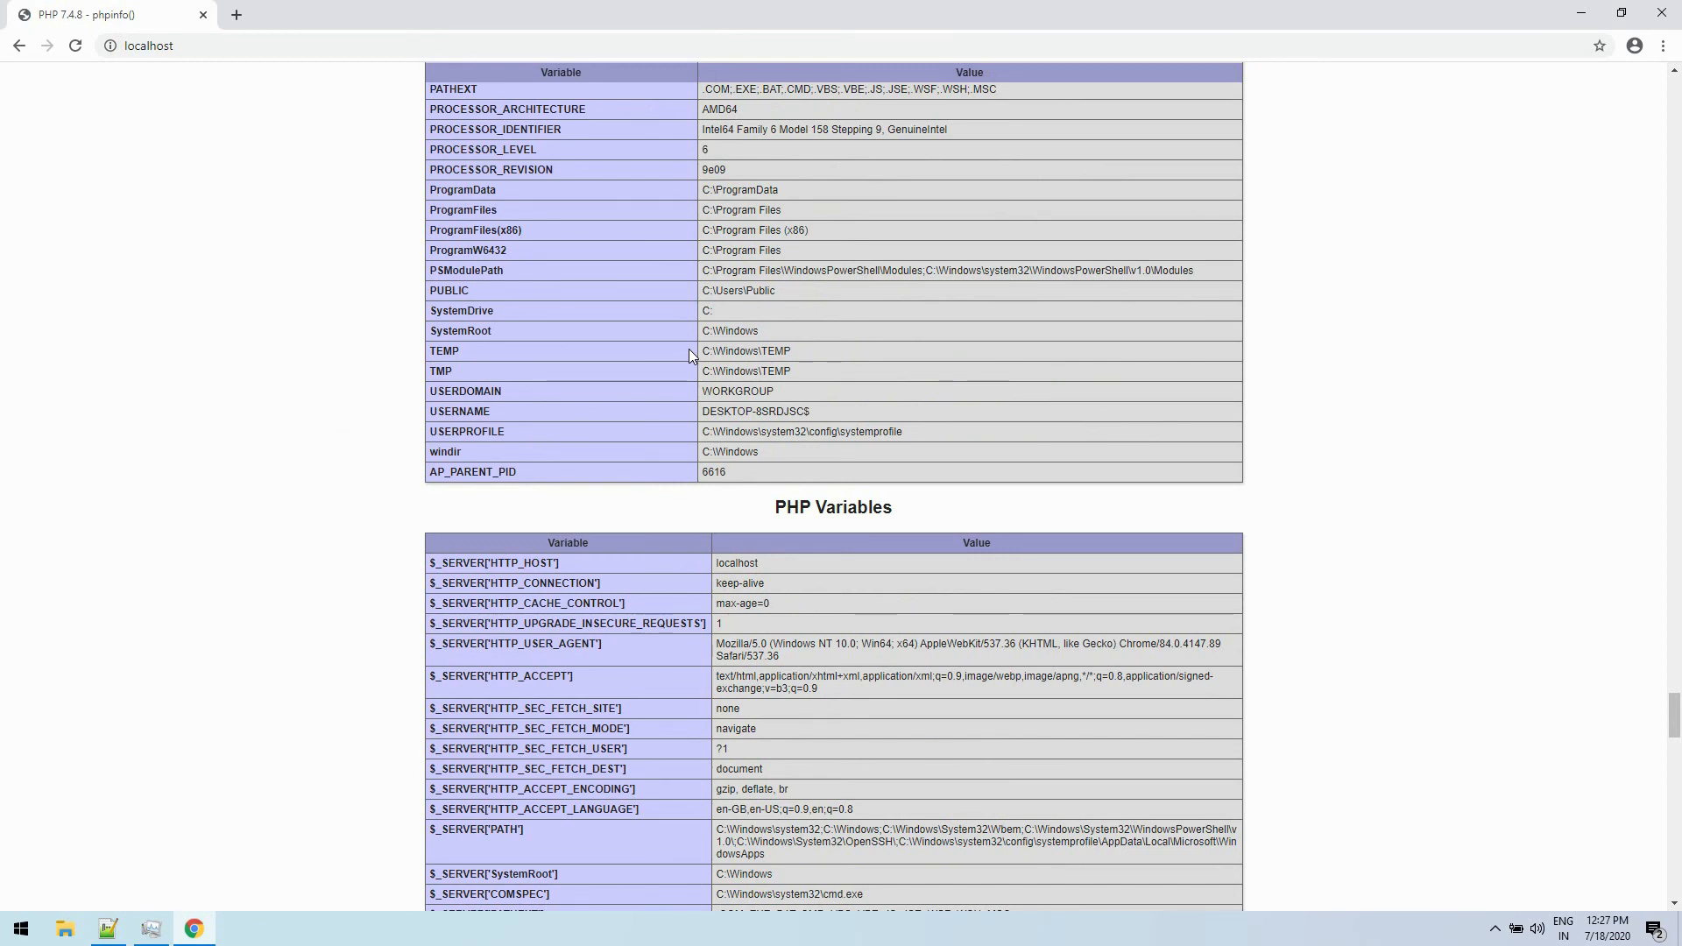
key("ctrl+f")
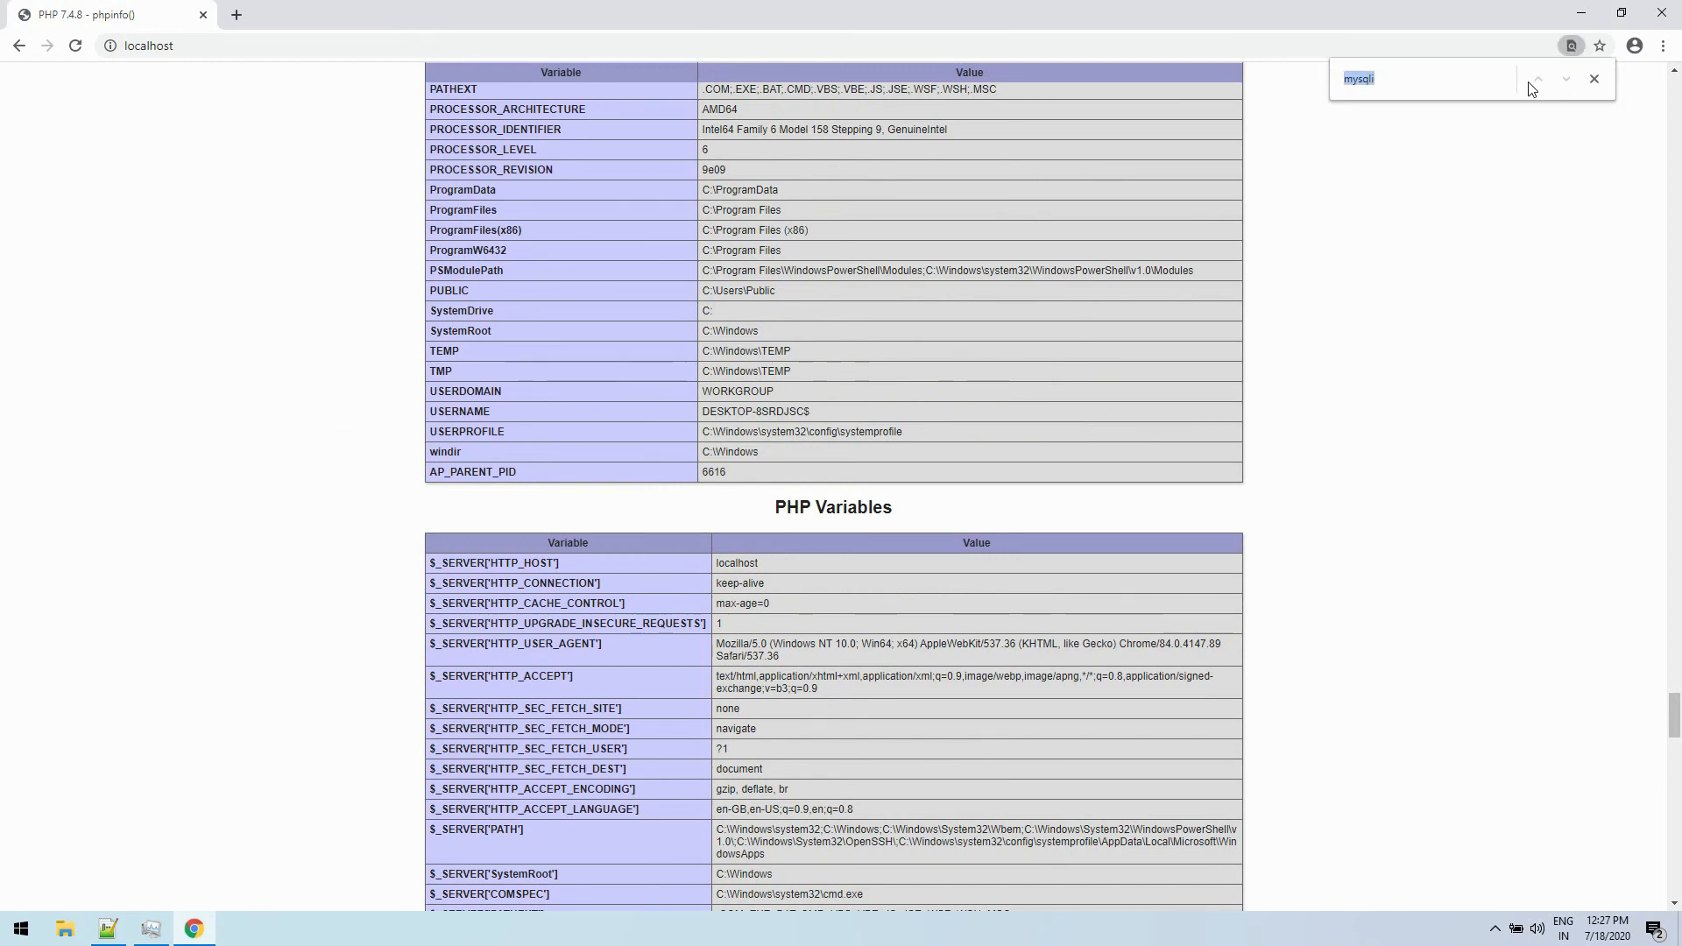
left_click(1465, 80)
key("Return")
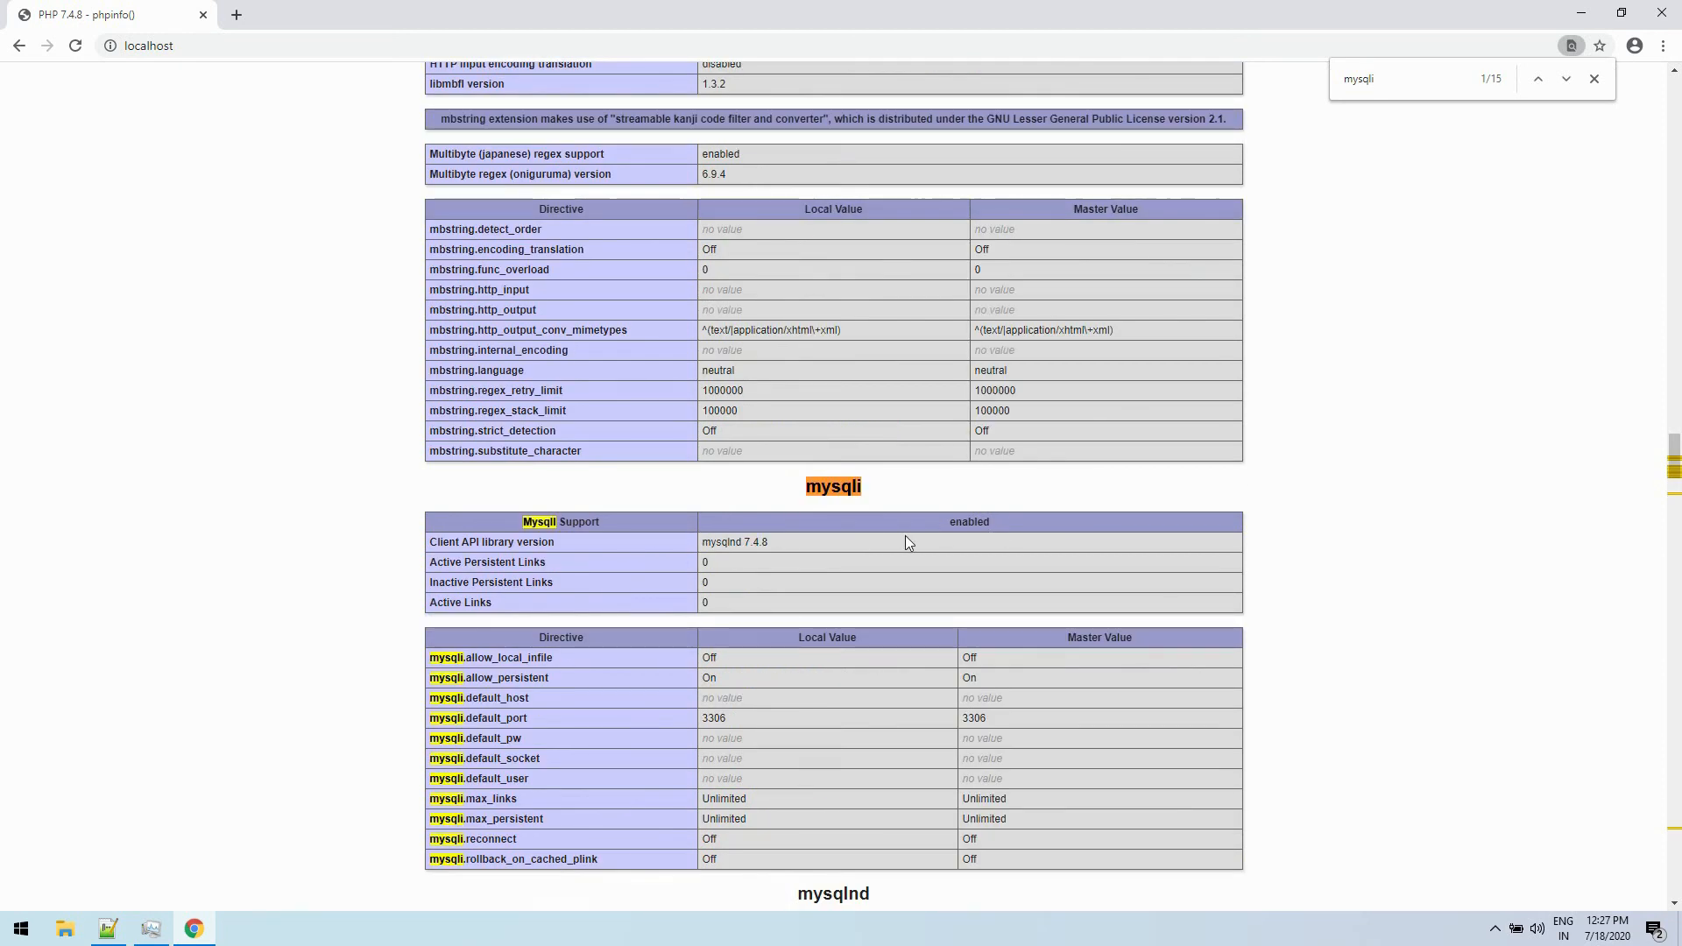
- Search the phpinfo page for "opens" to check the OpenSSL section, and close the browser
left_click_drag(1406, 86, 1303, 83)
type("opens")
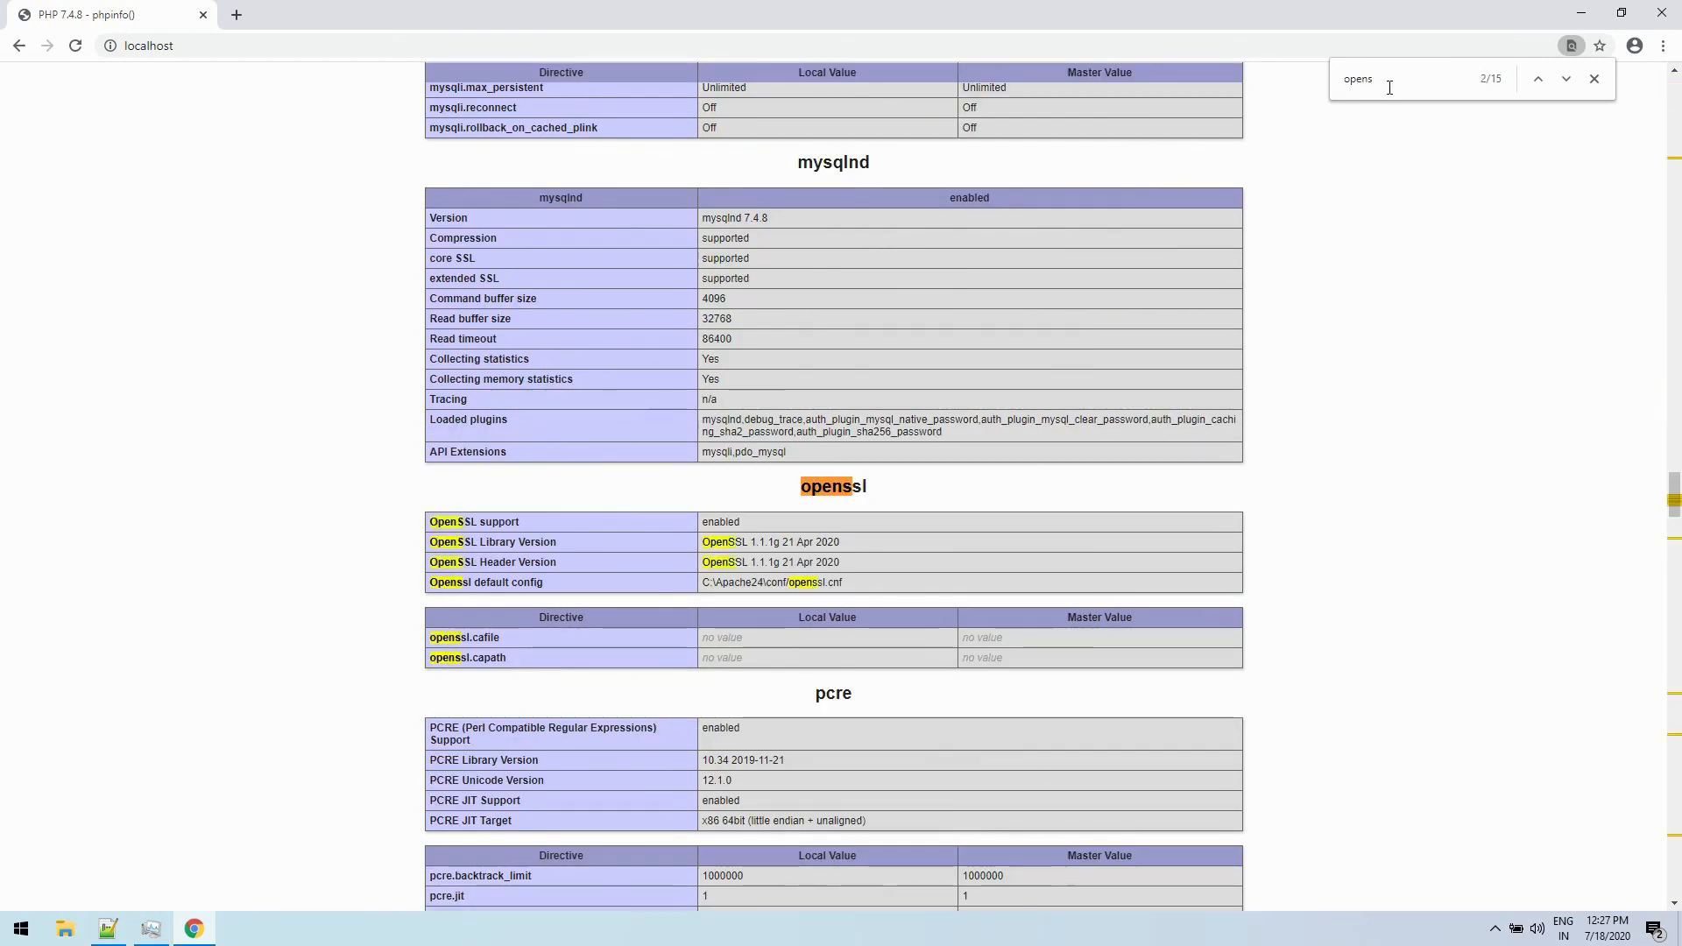
key("ctrl+a")
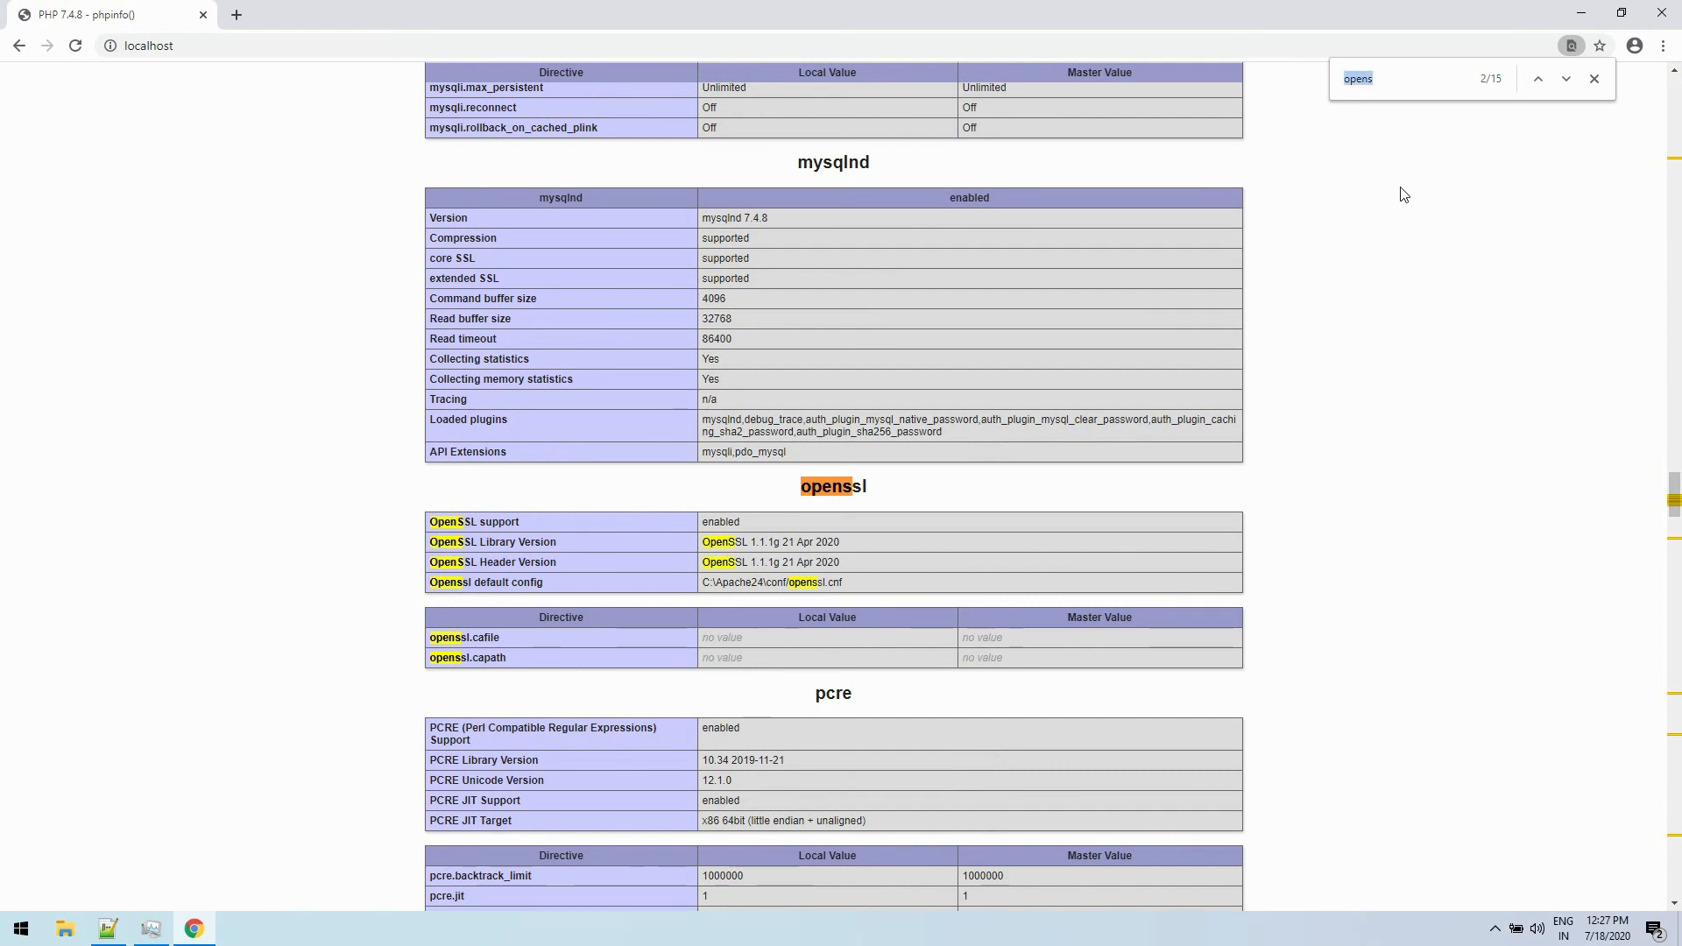
left_click(1399, 198)
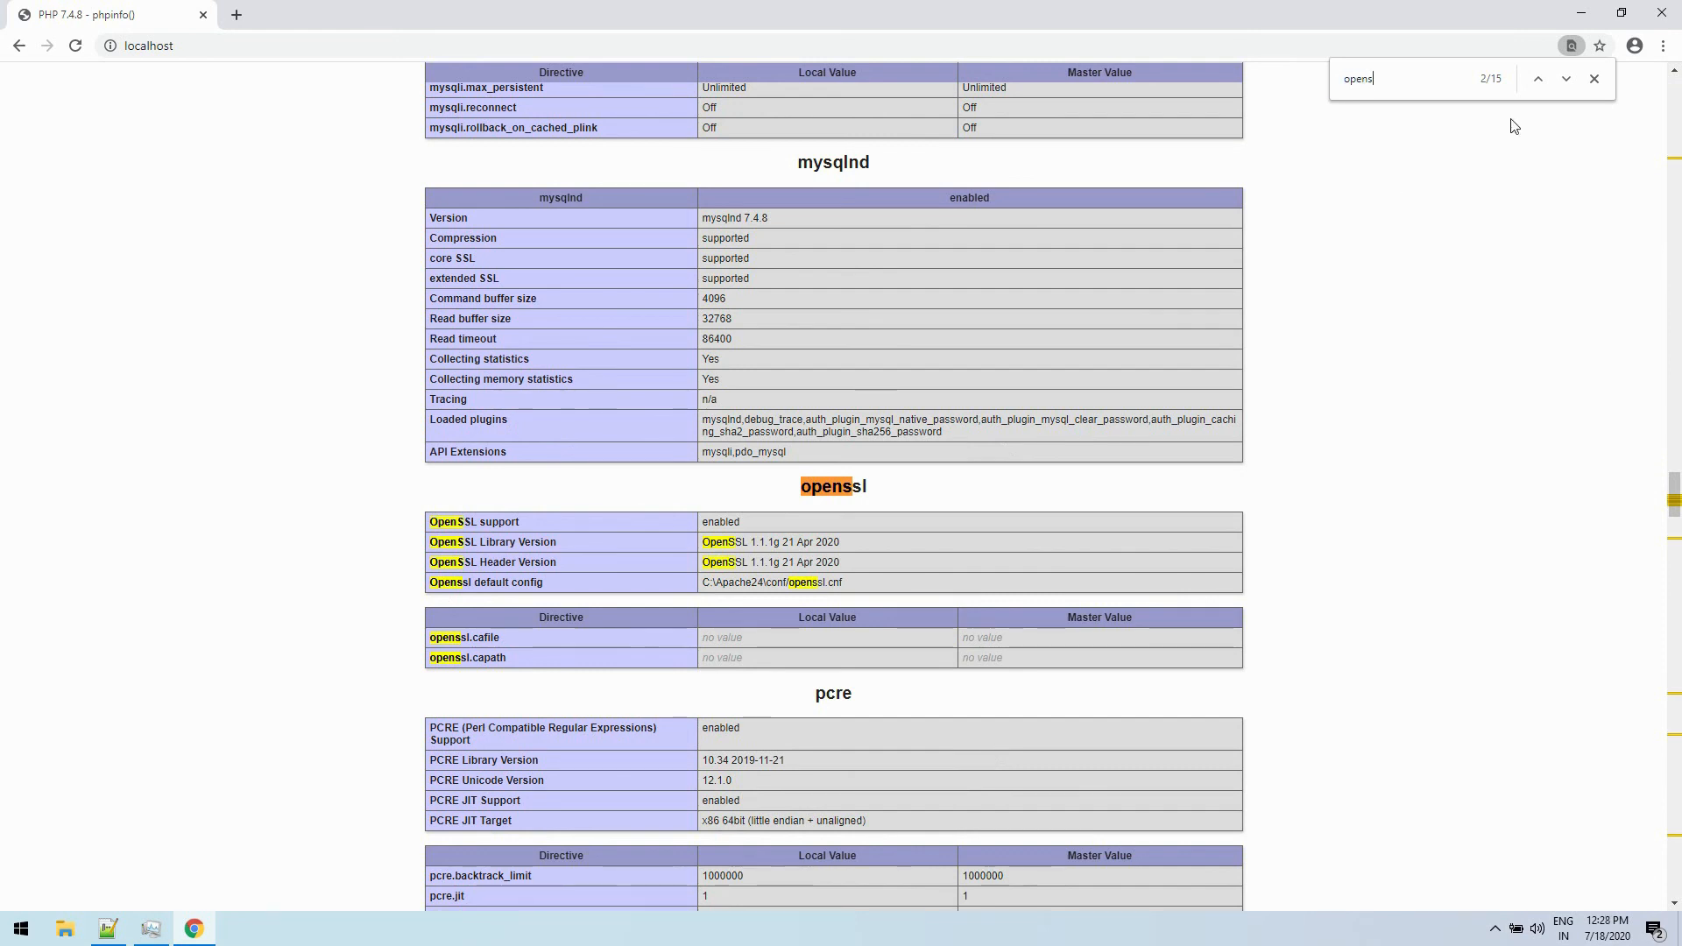
left_click(1674, 12)
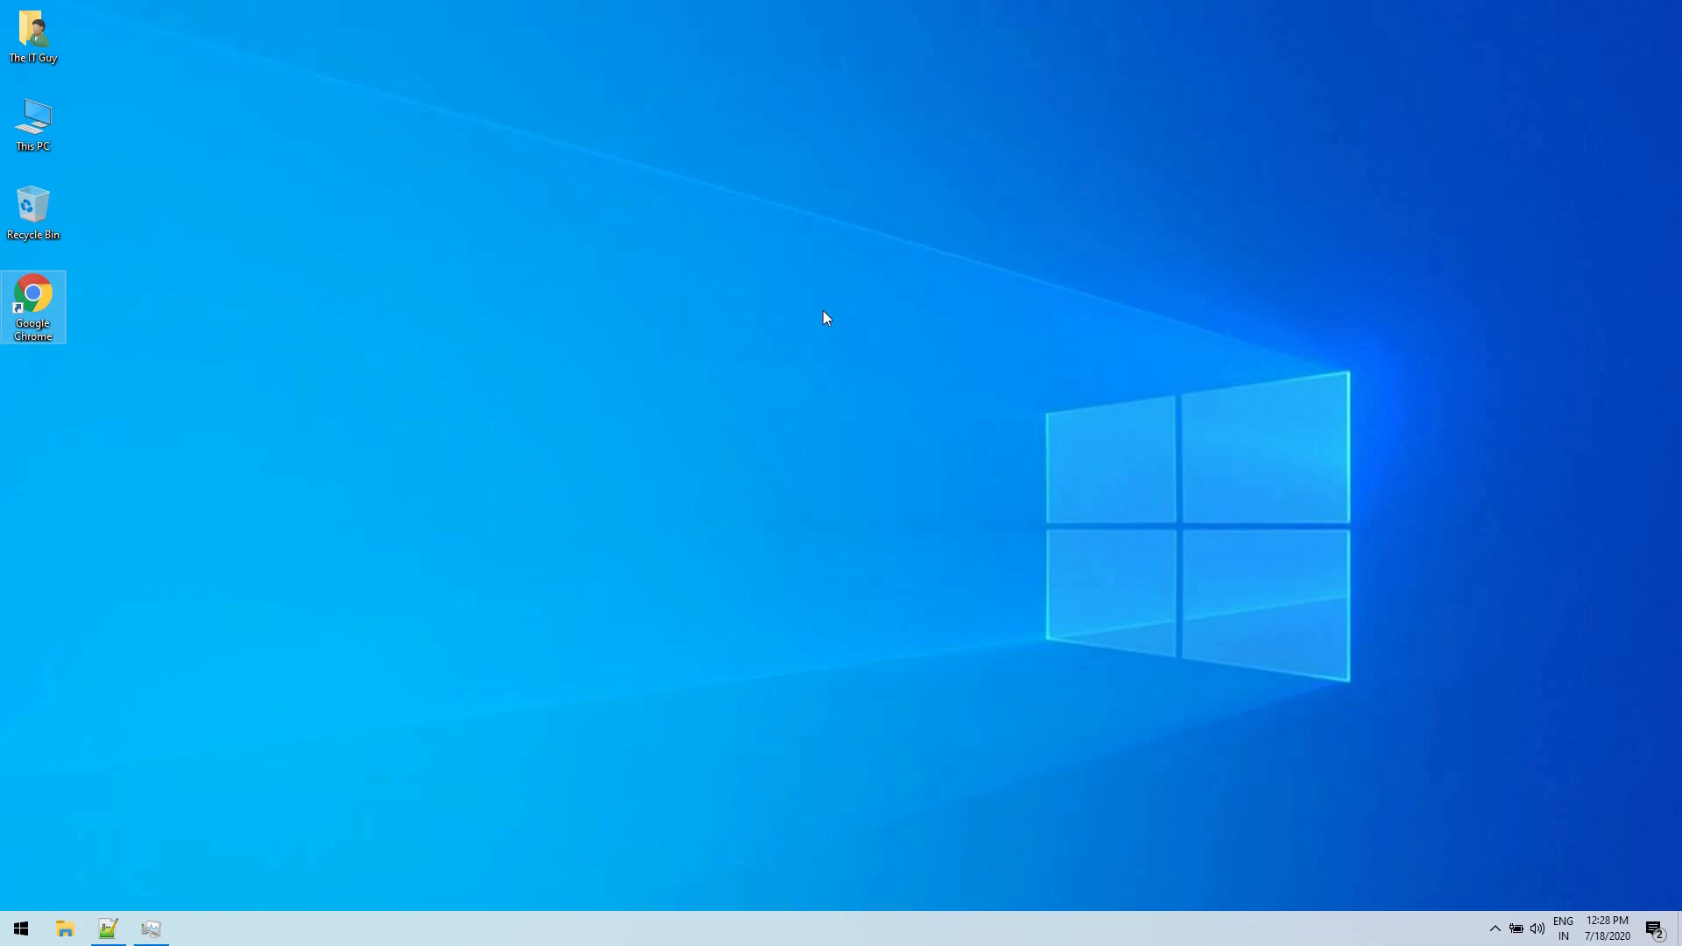
- Go to C:\Apache24\htdocs in File Explorer and open index.php in Notepad++
left_click(66, 929)
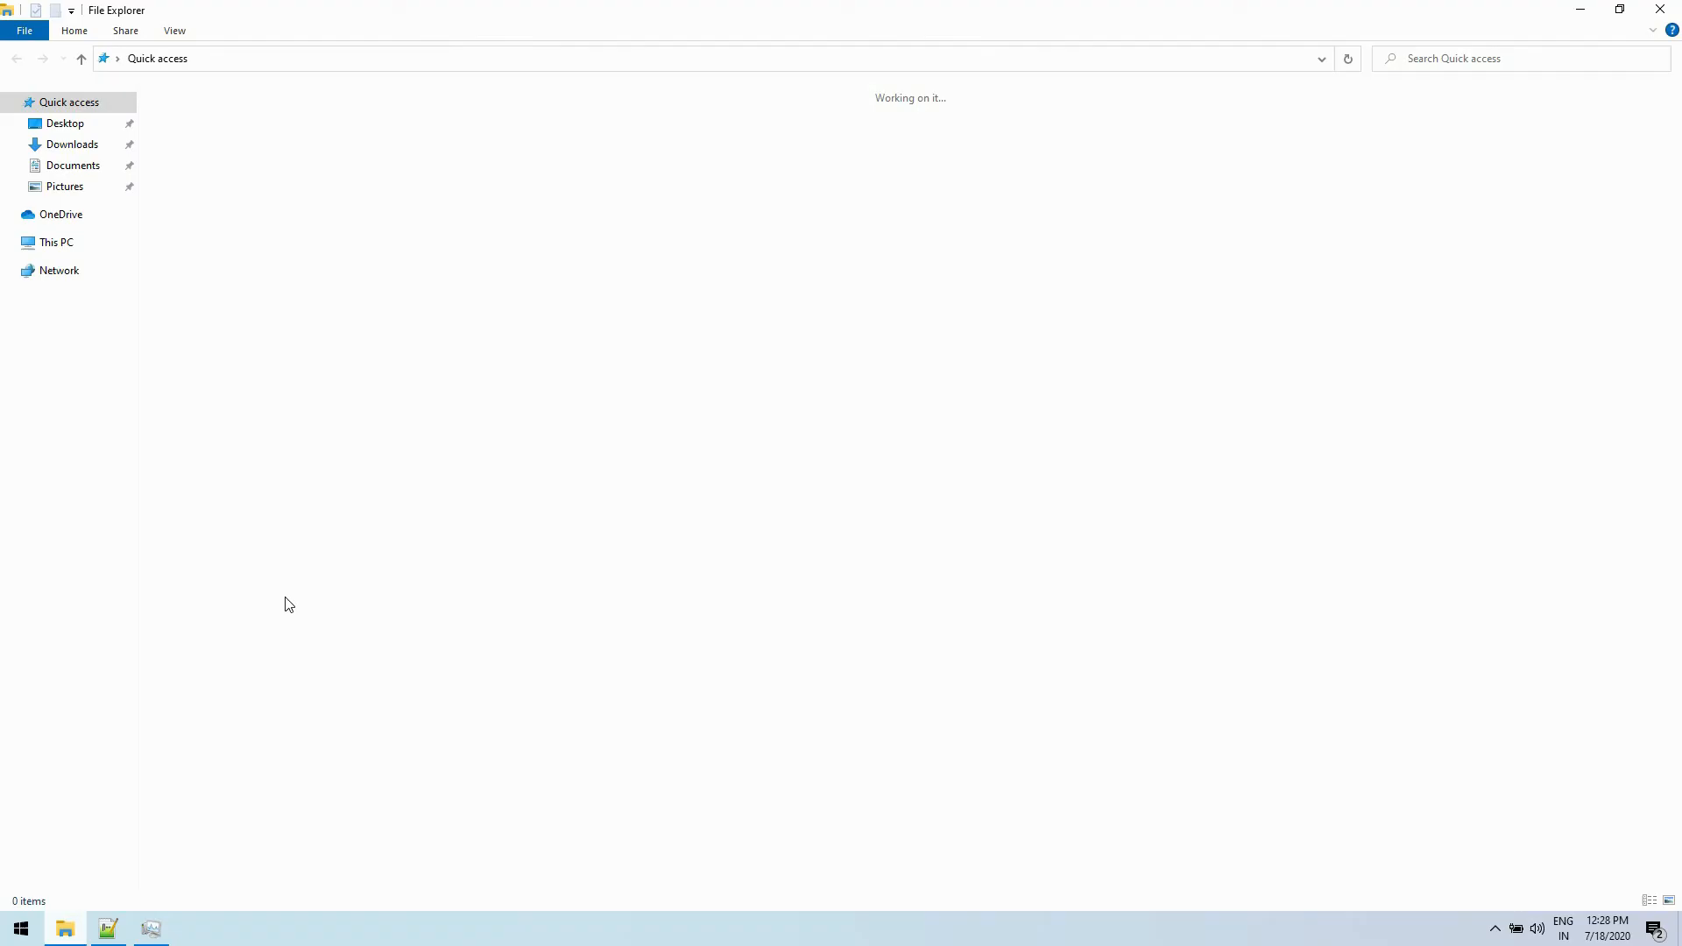
left_click(62, 243)
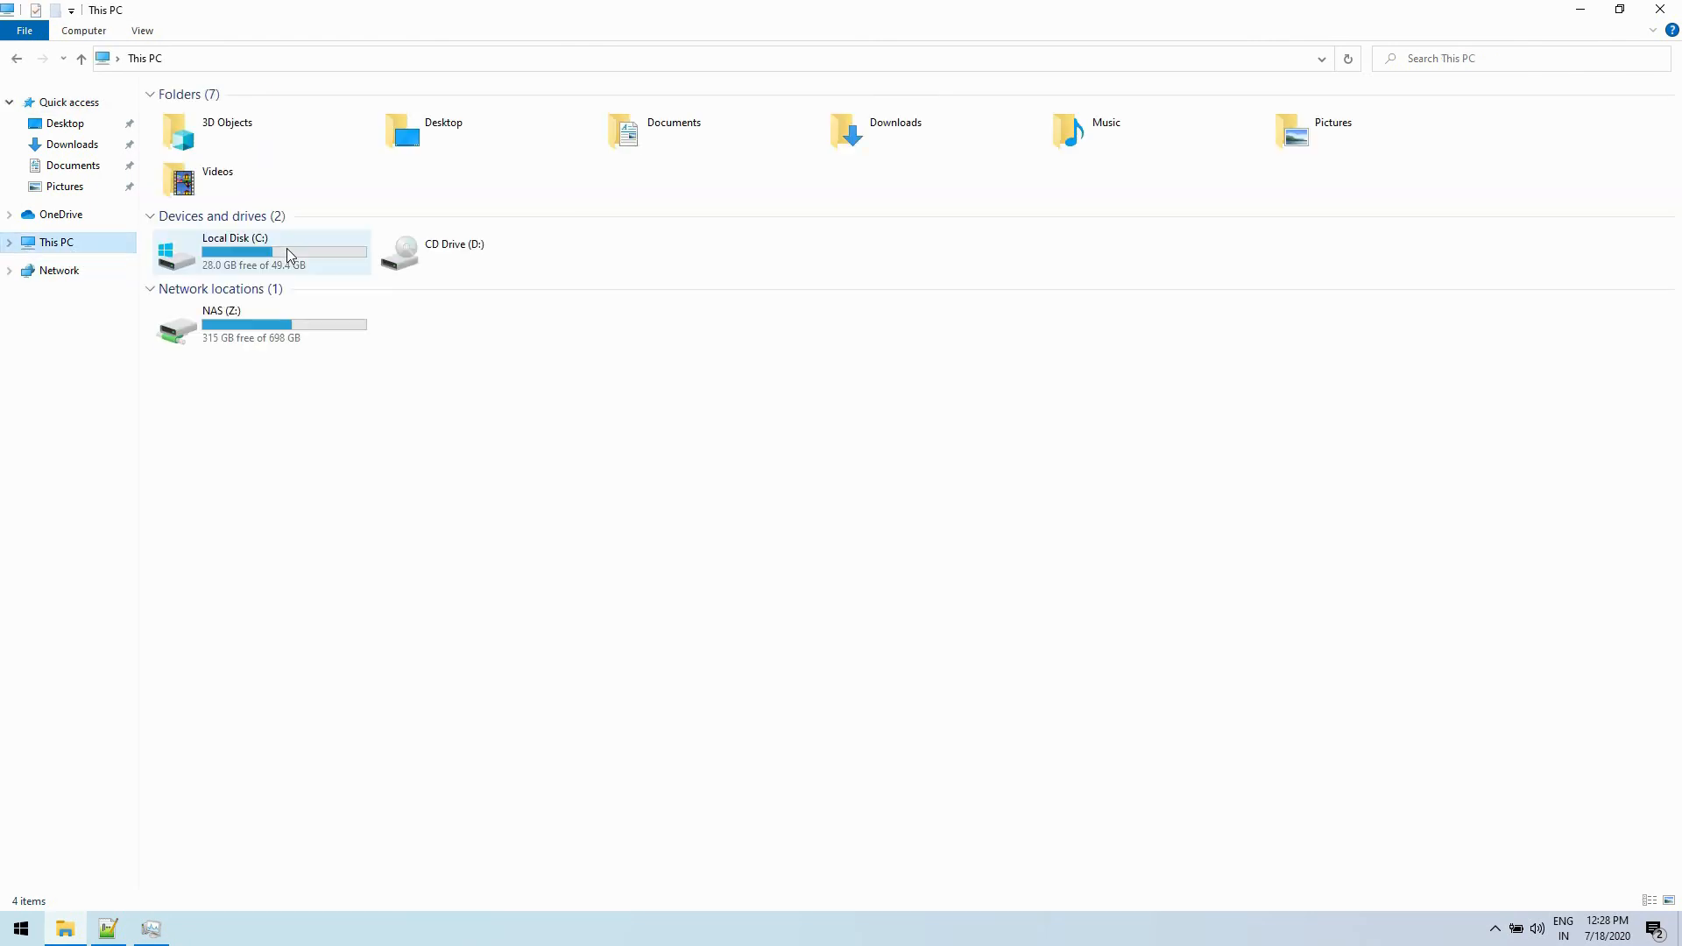
double_click(263, 250)
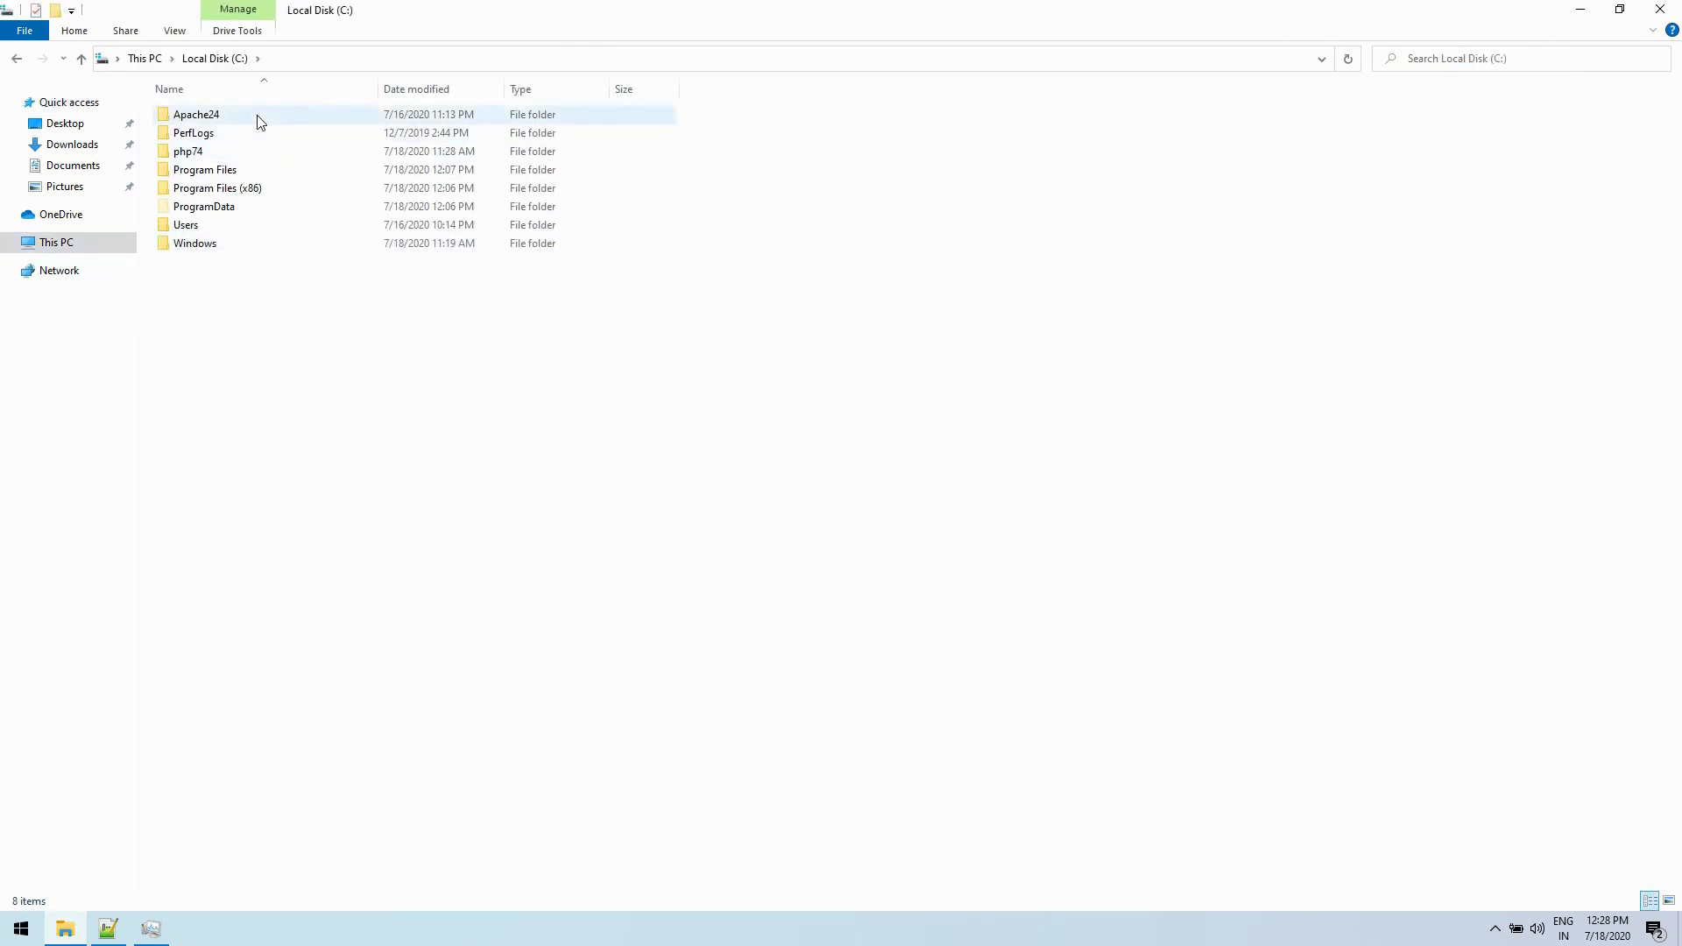
double_click(250, 156)
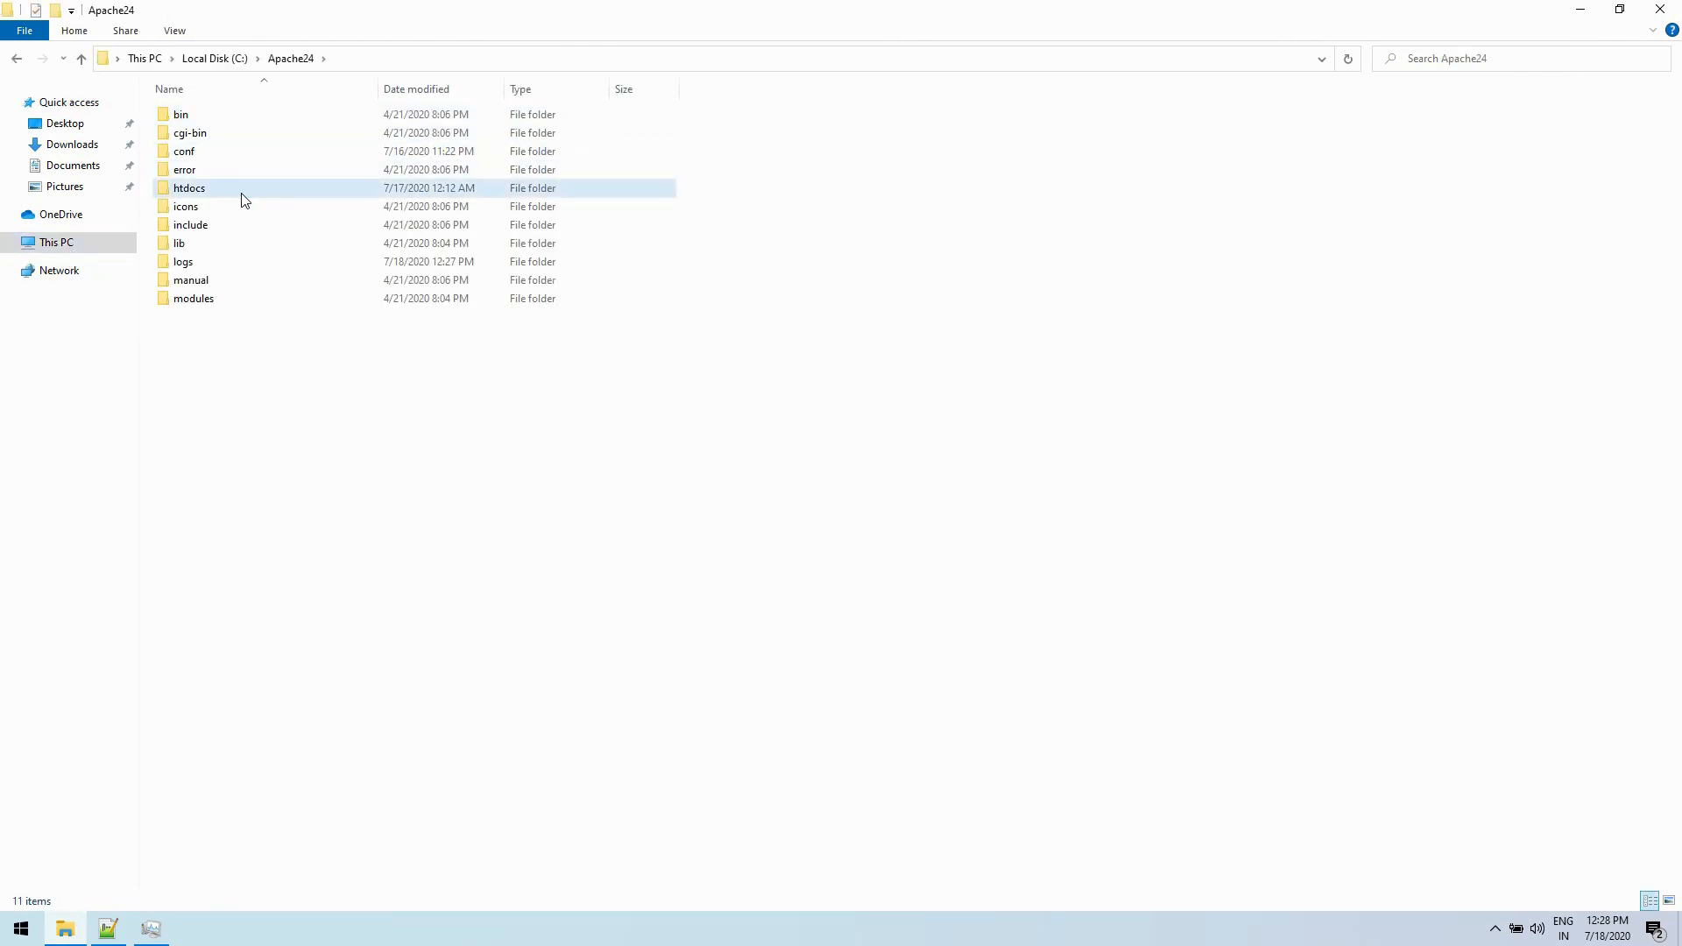
left_click(240, 190)
double_click(198, 189)
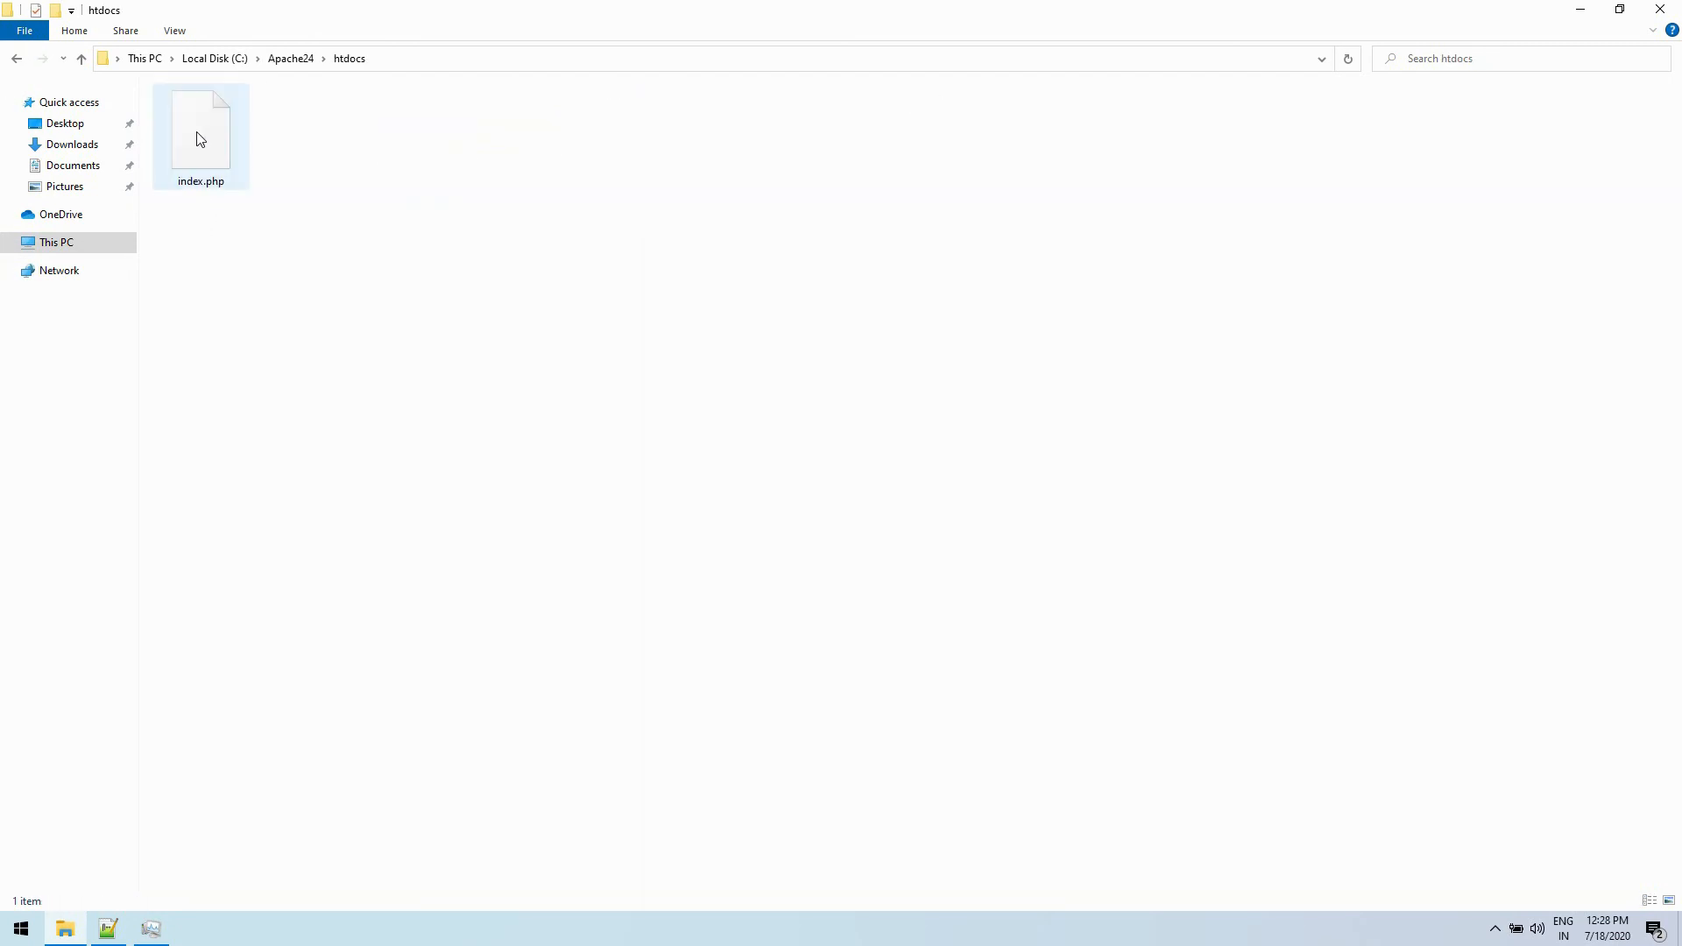
right_click(199, 138)
left_click(244, 165)
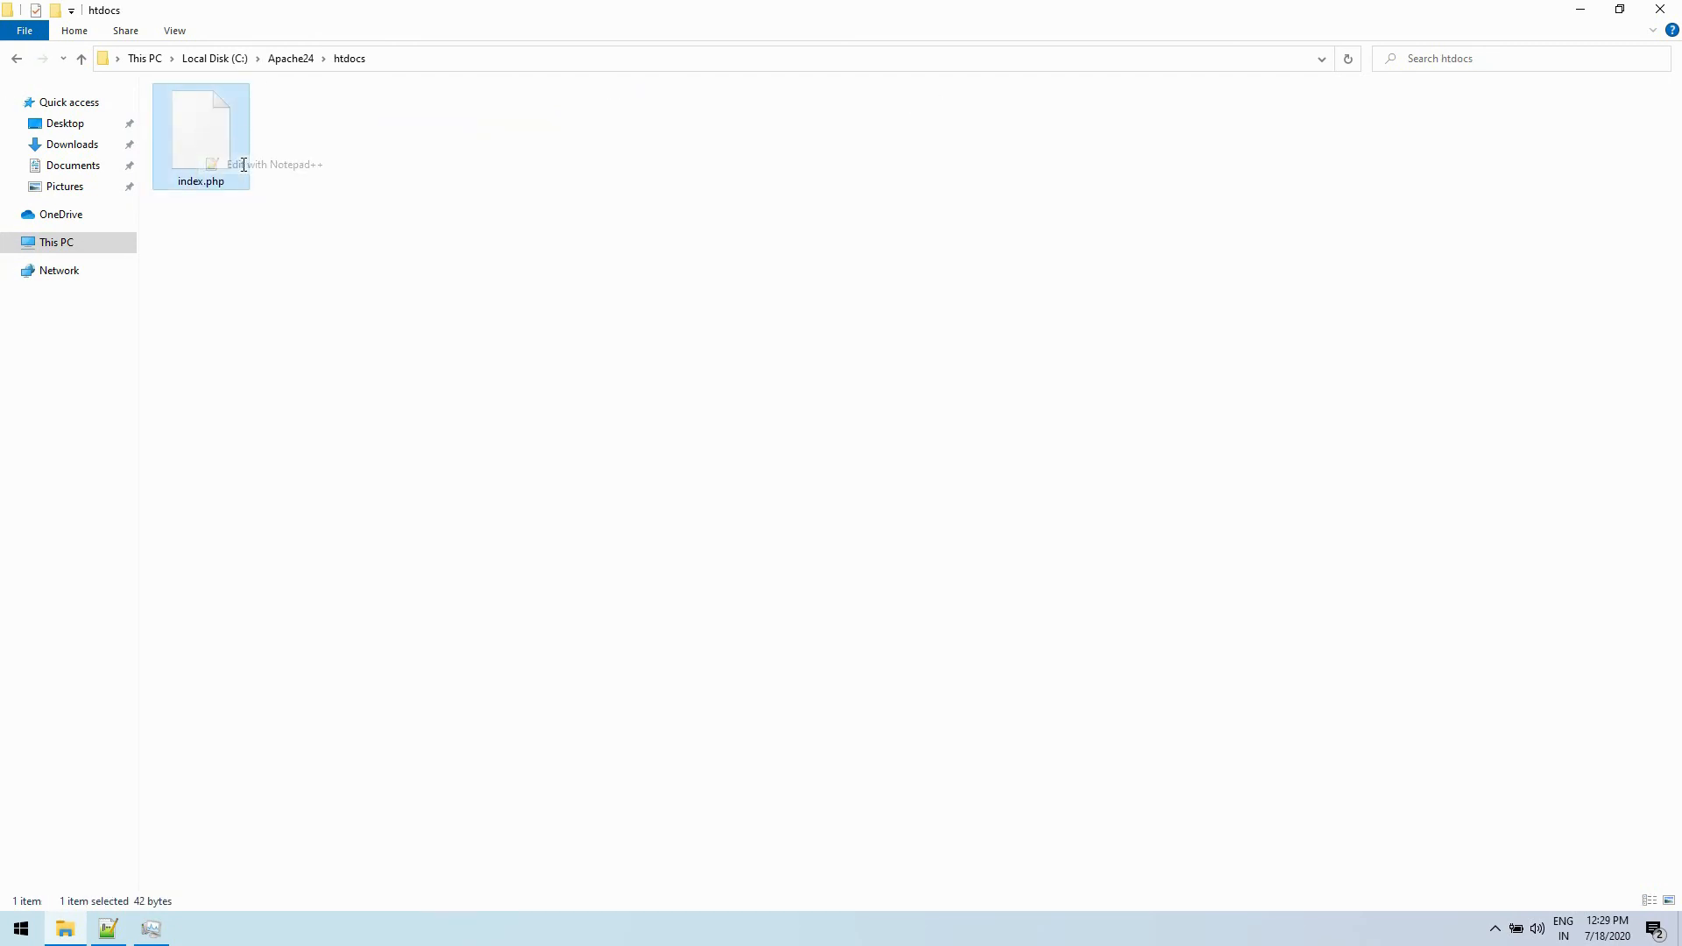
left_click(222, 159)
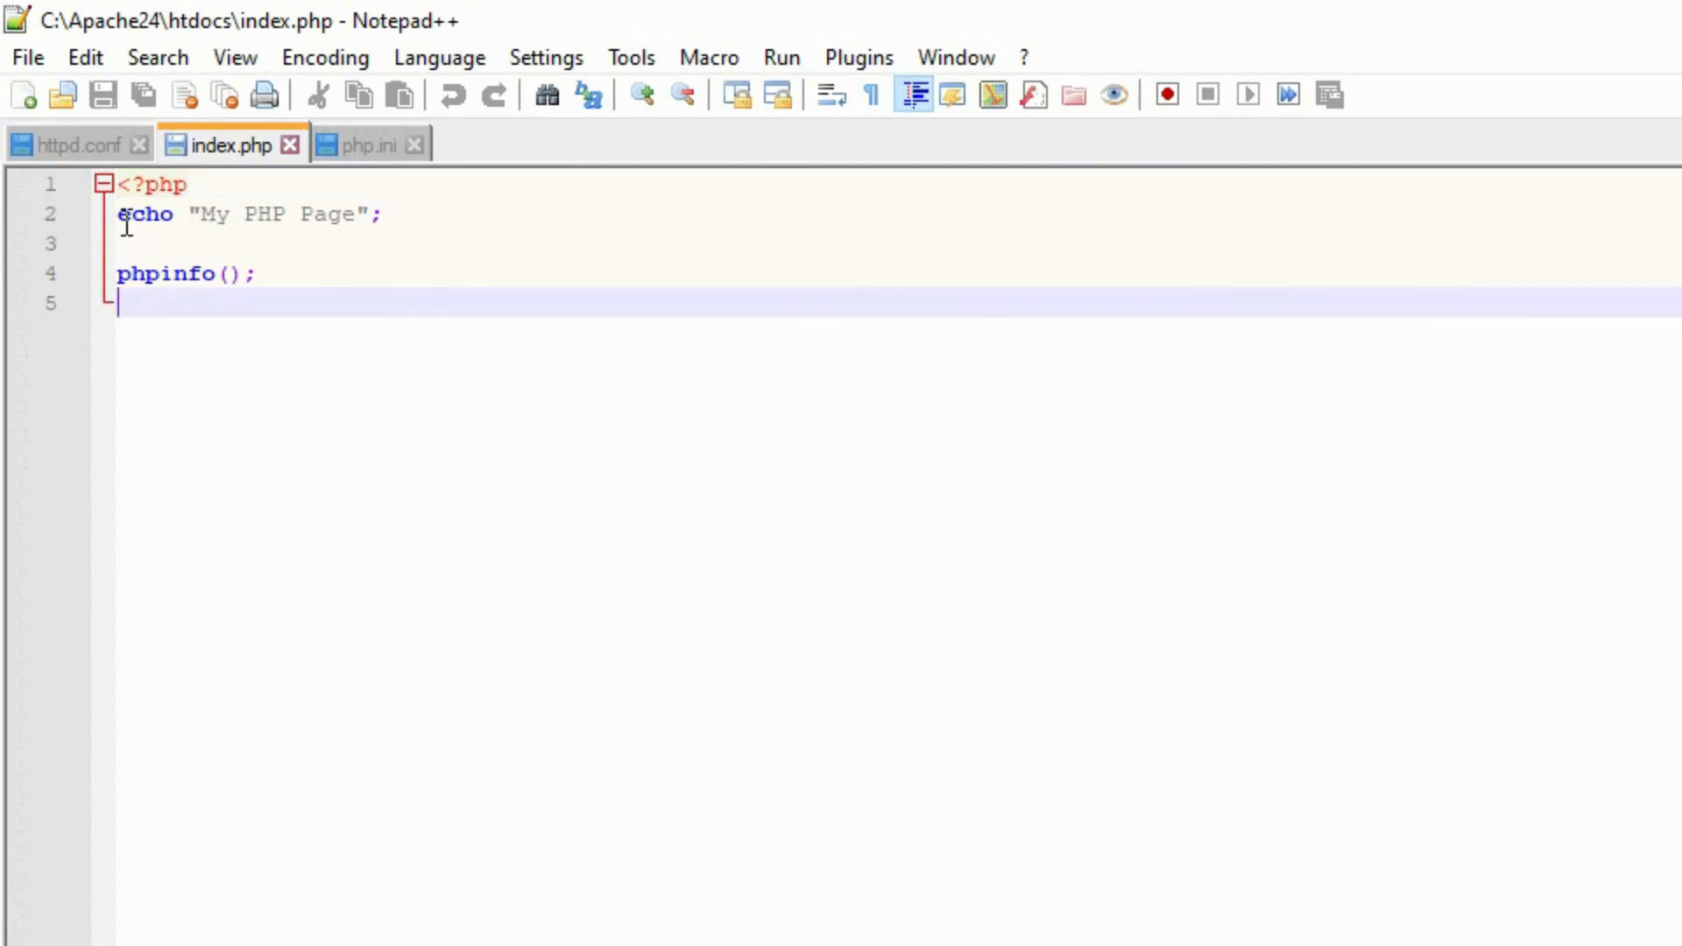
- Delete the echo "My PHP Page" and phpinfo() lines and add blank lines below the opening PHP tag
left_click(127, 226, "shift")
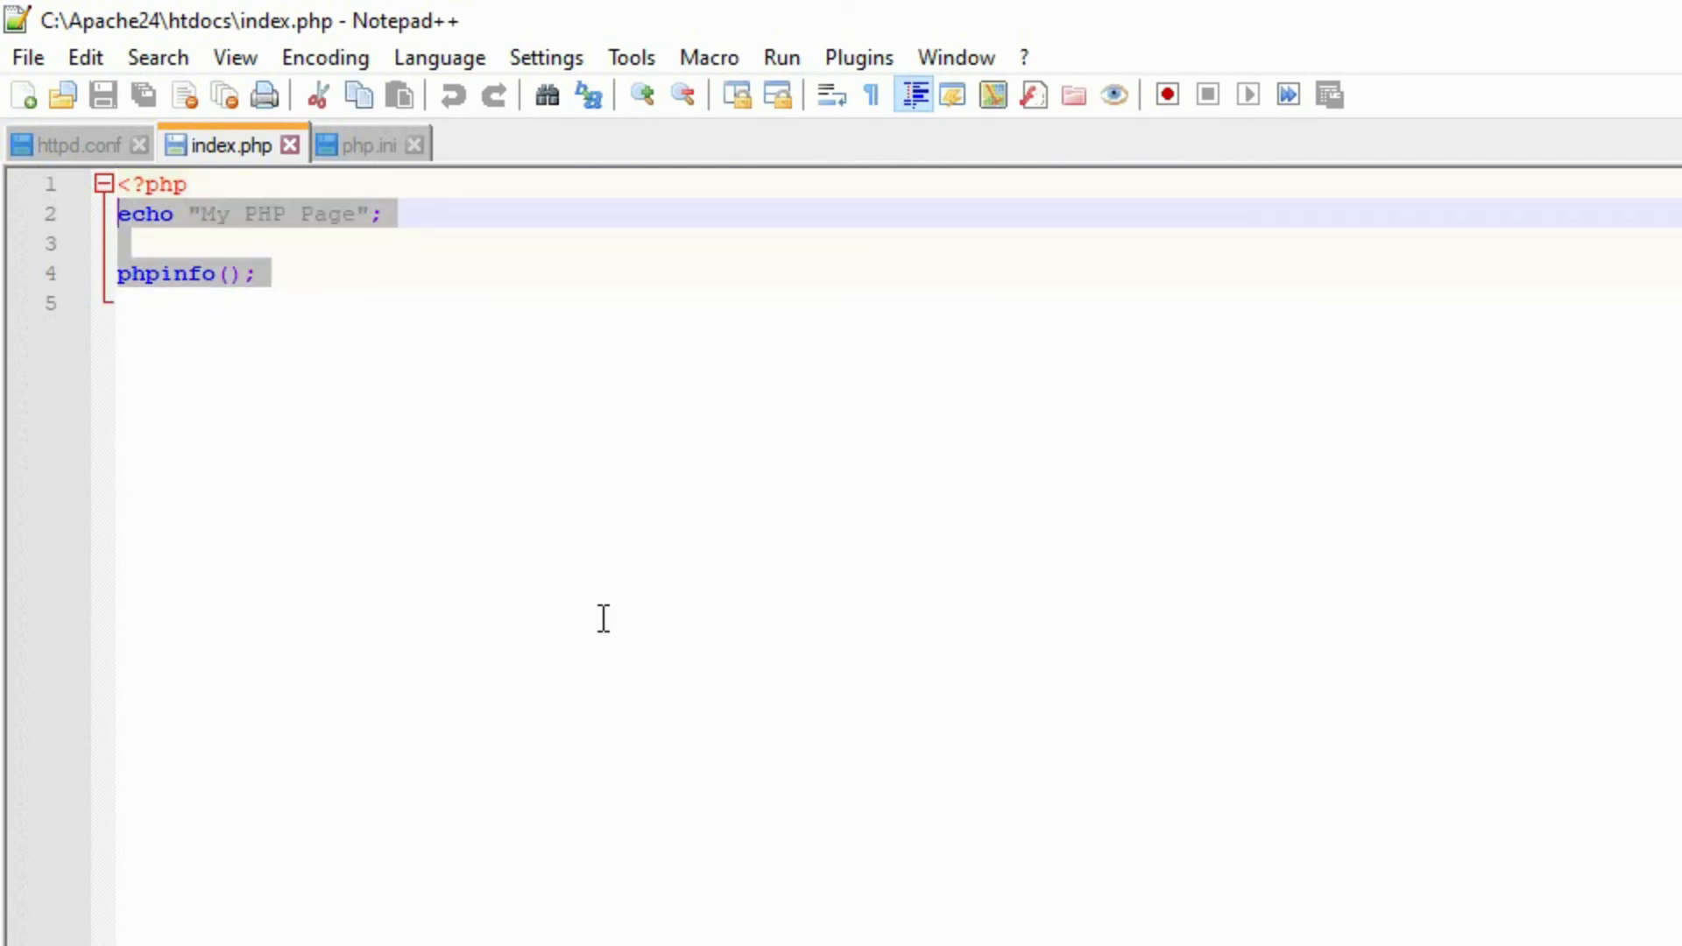
key("Delete")
key("Return")
key("Return")
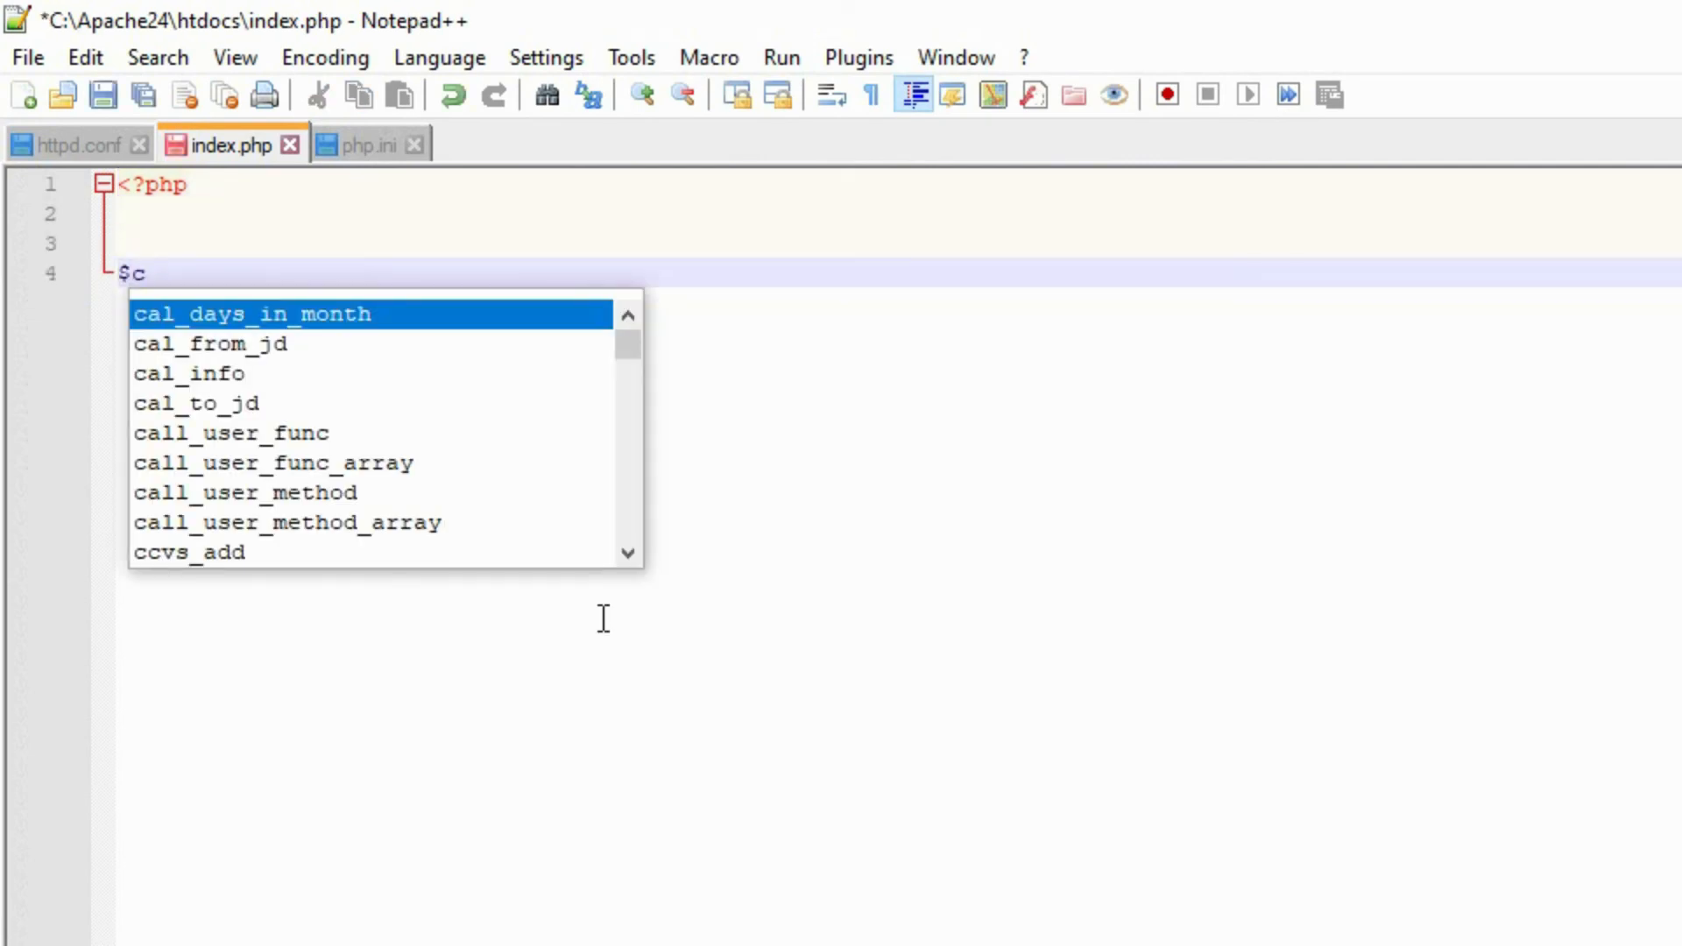
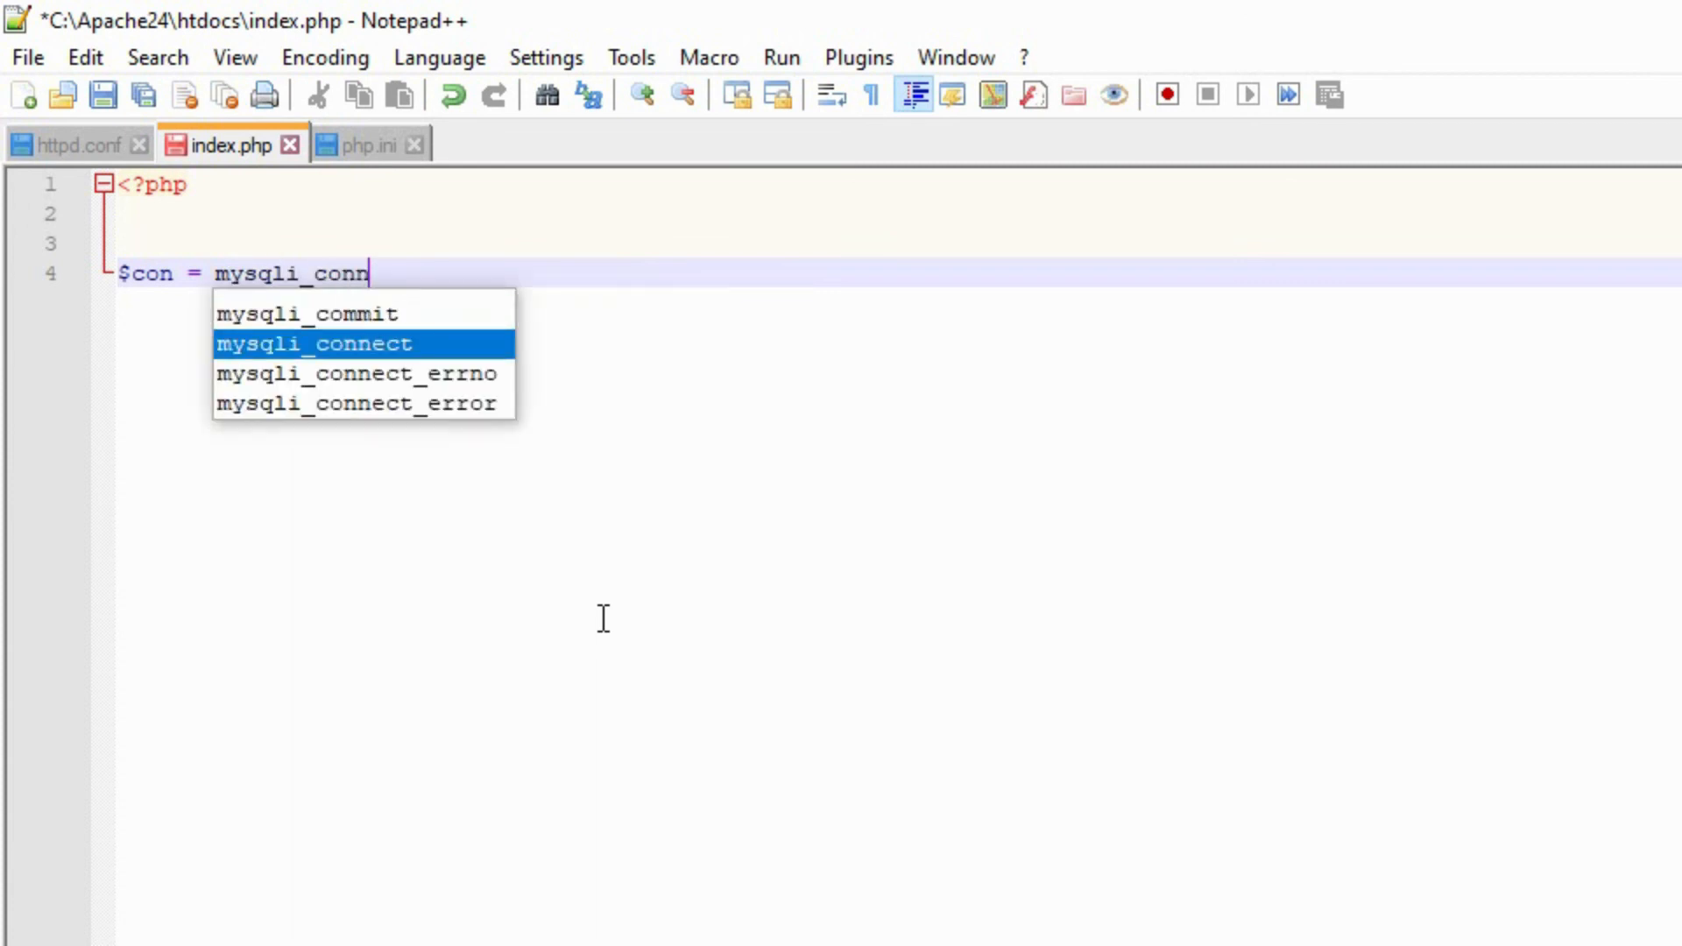
- Assign $con a mysqli_connect call with host "localhost", user "root", the MySQL password and database "mytestdb"
key("Return")
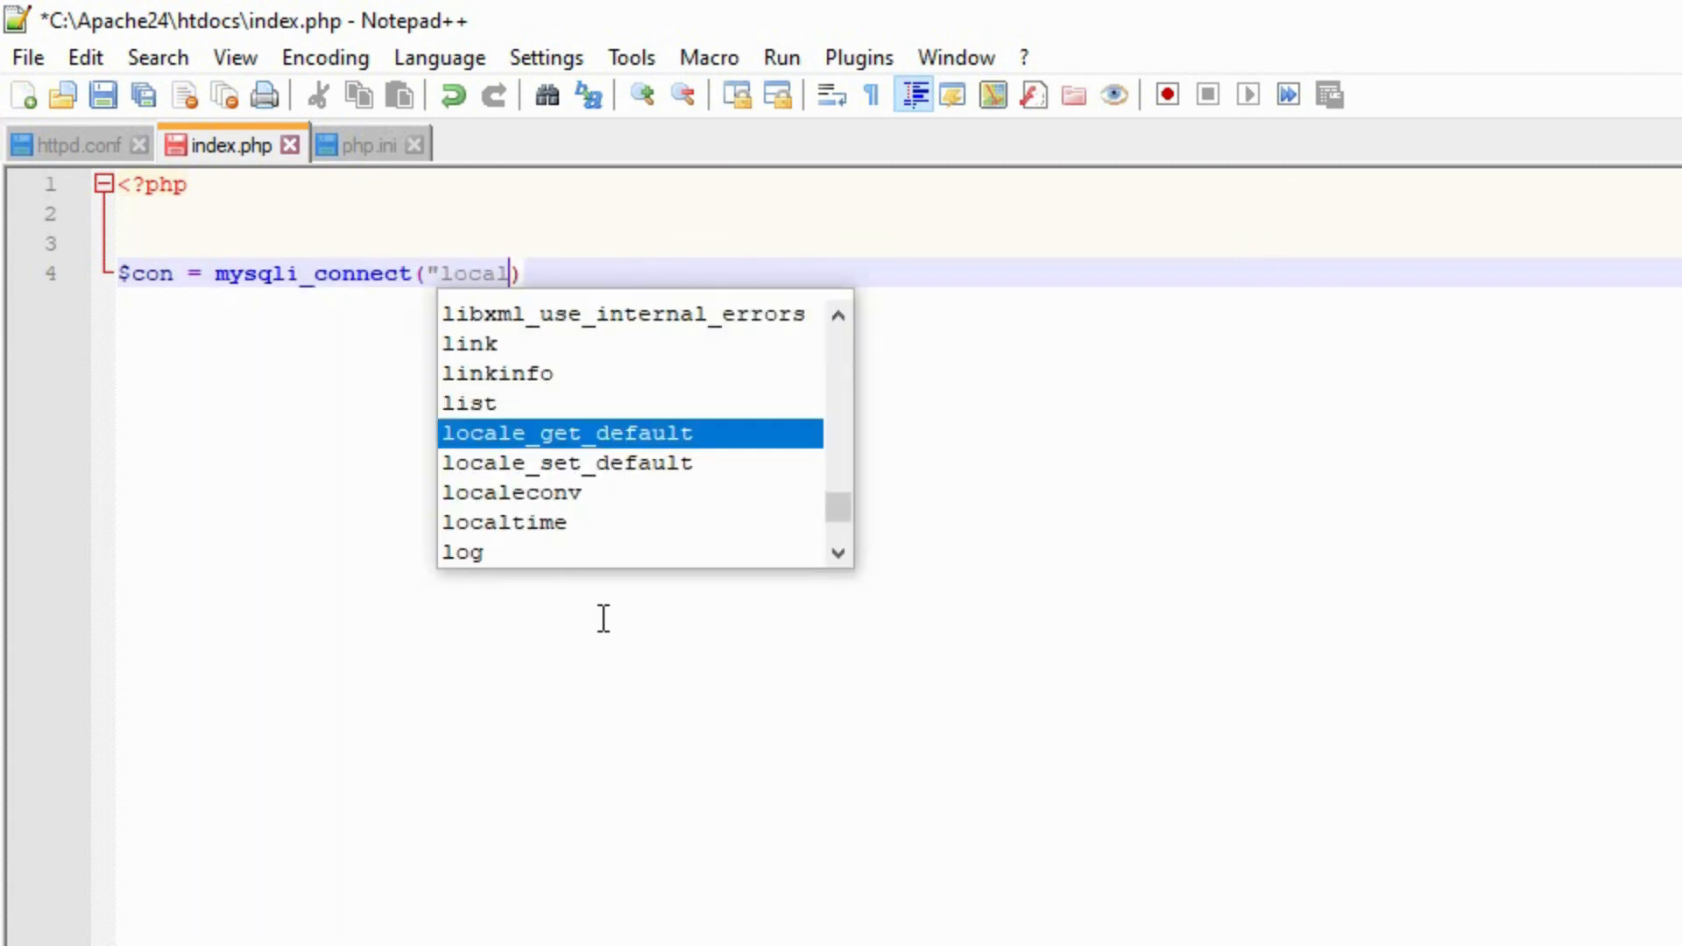
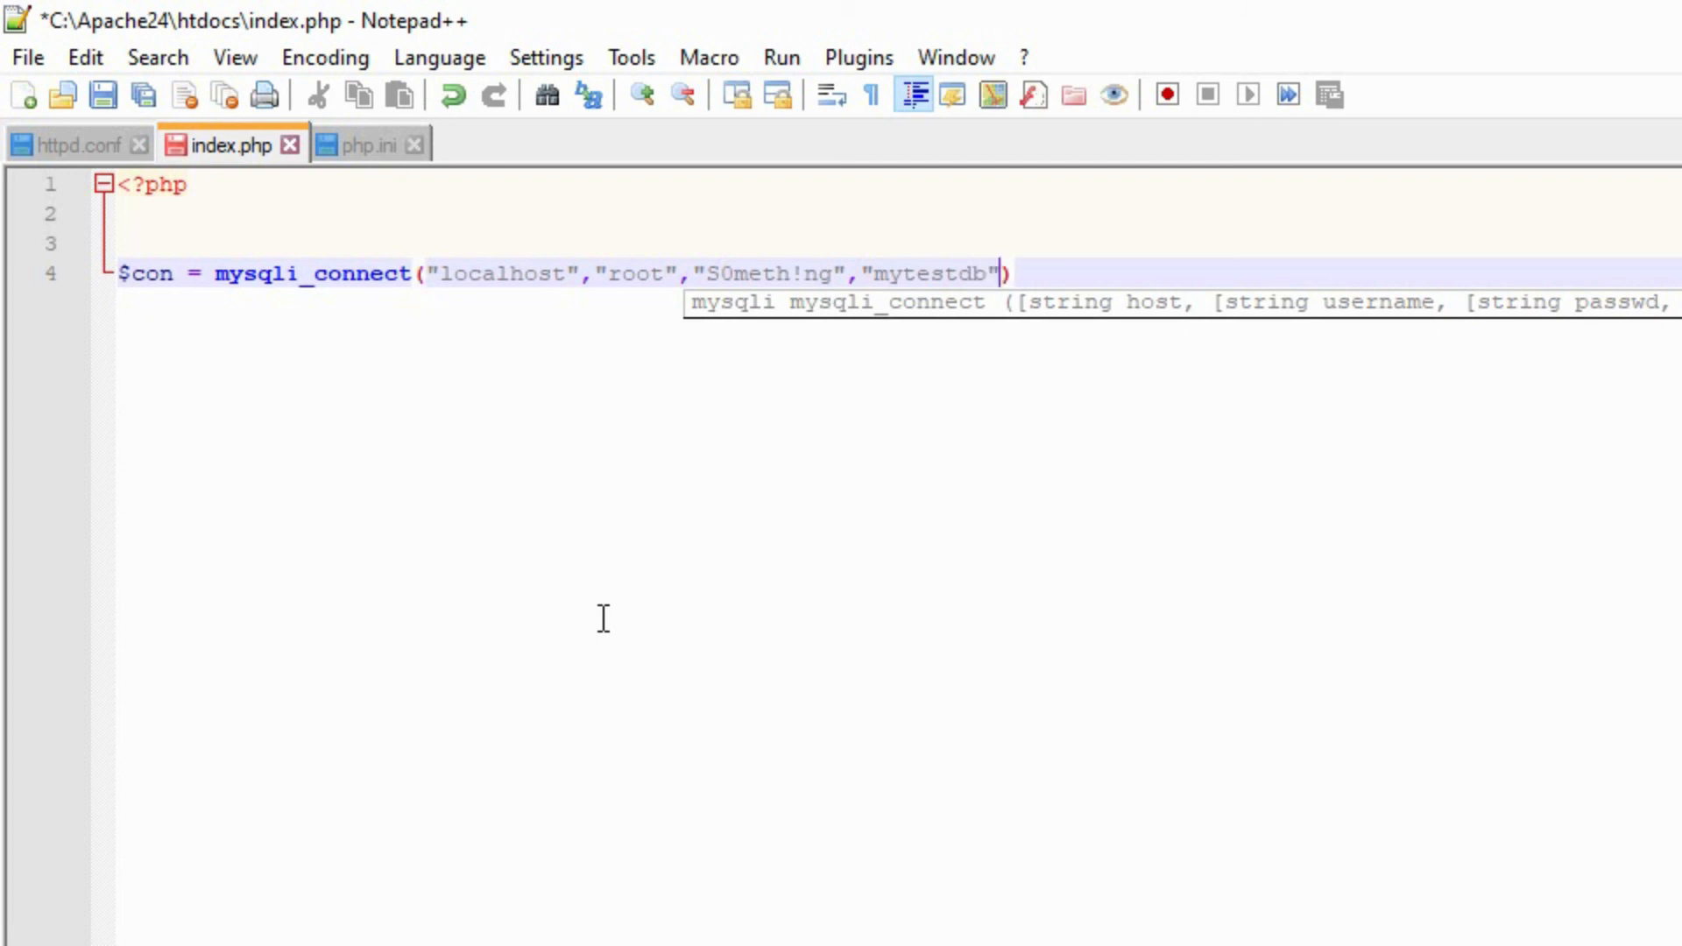
key("Return")
- Add an if(!$con) block with opening and closing braces below the connection statement
key("Return")
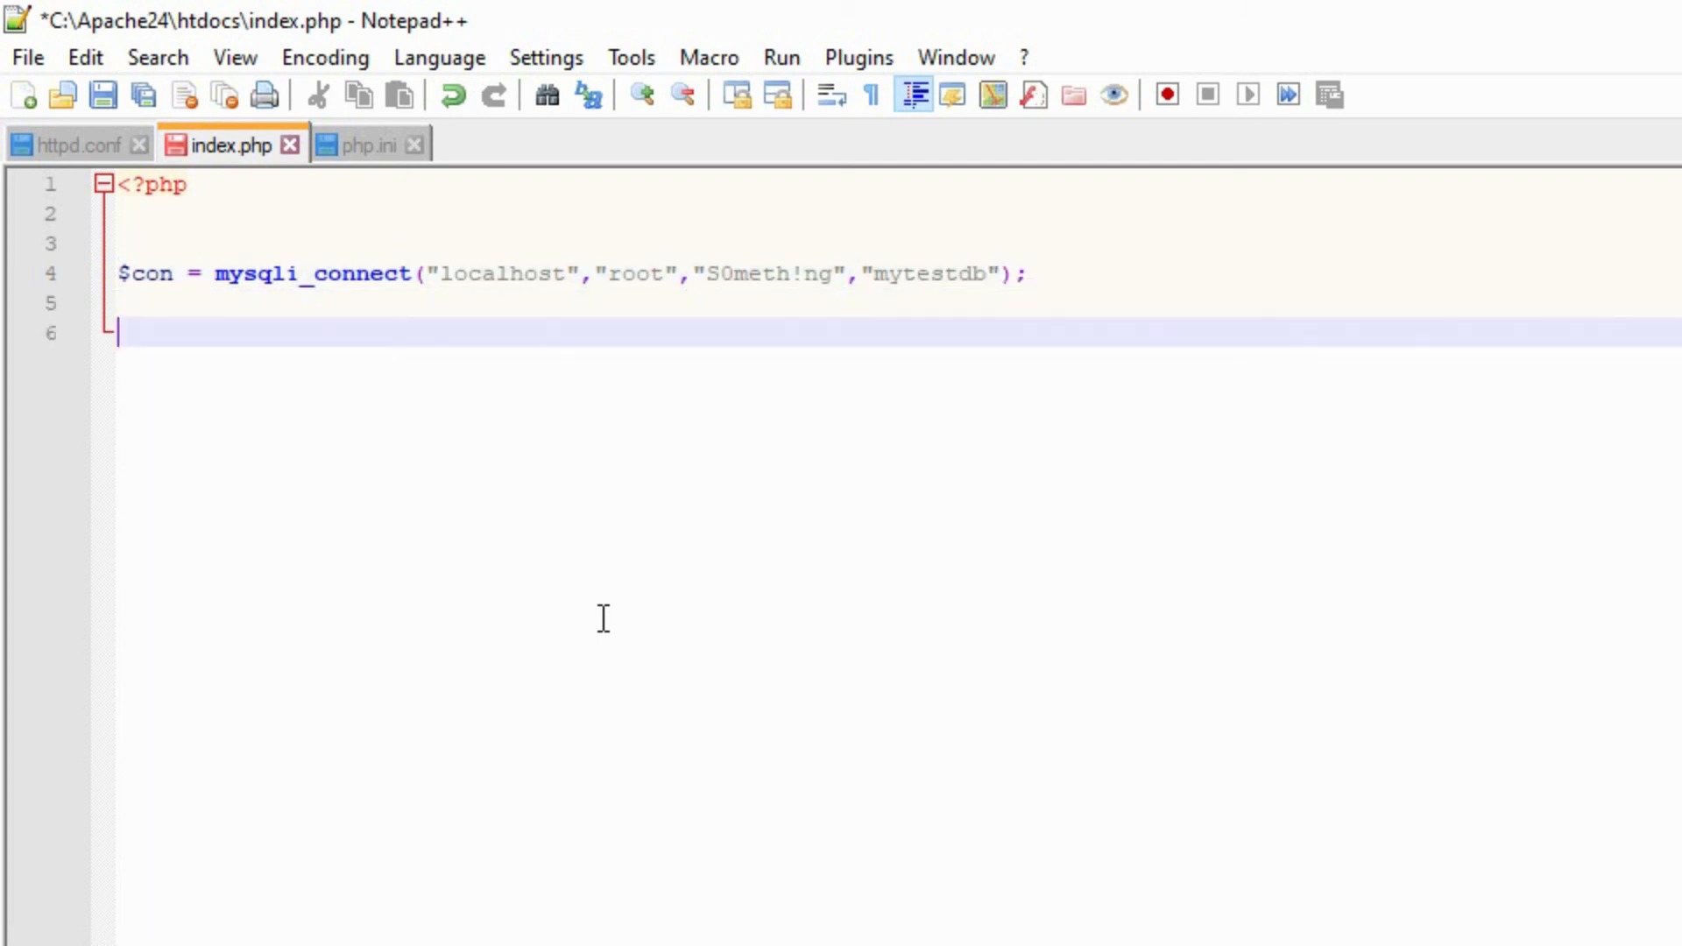
type("if(!$con){")
key("Return")
key("Return")
key("Return")
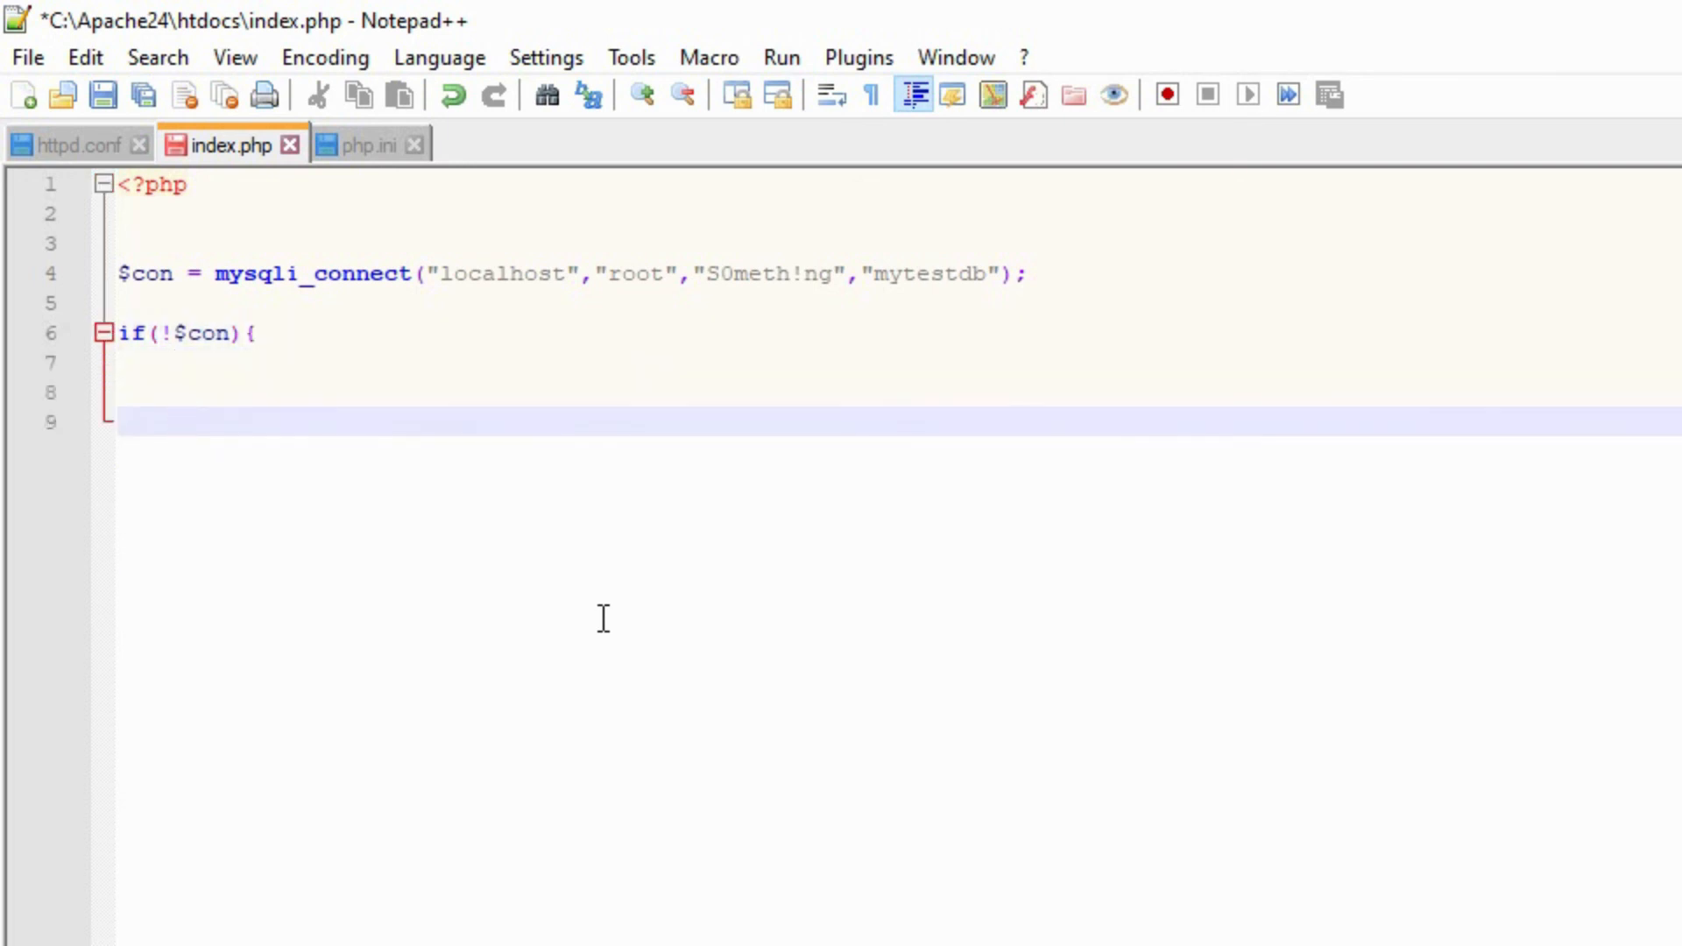
type("}")
- Inside the if block, echo mysqli_connect_error() and add a die() call on the following line
key("Up")
key("Up")
type("ech")
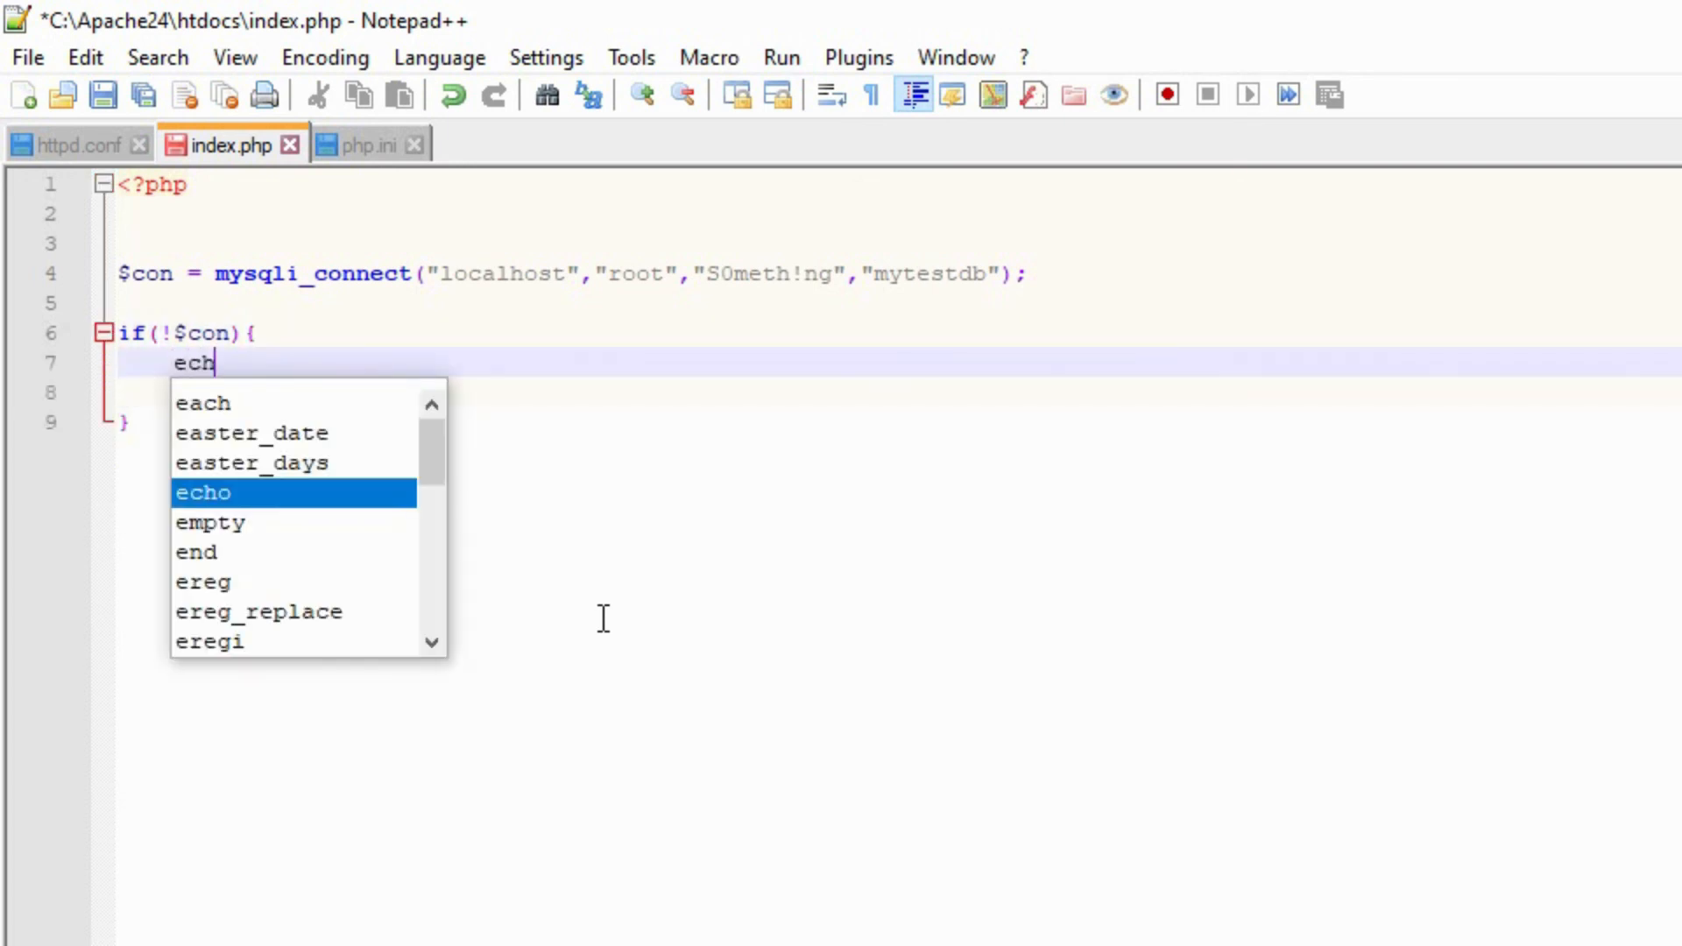
type("o mysqli_connect_error")
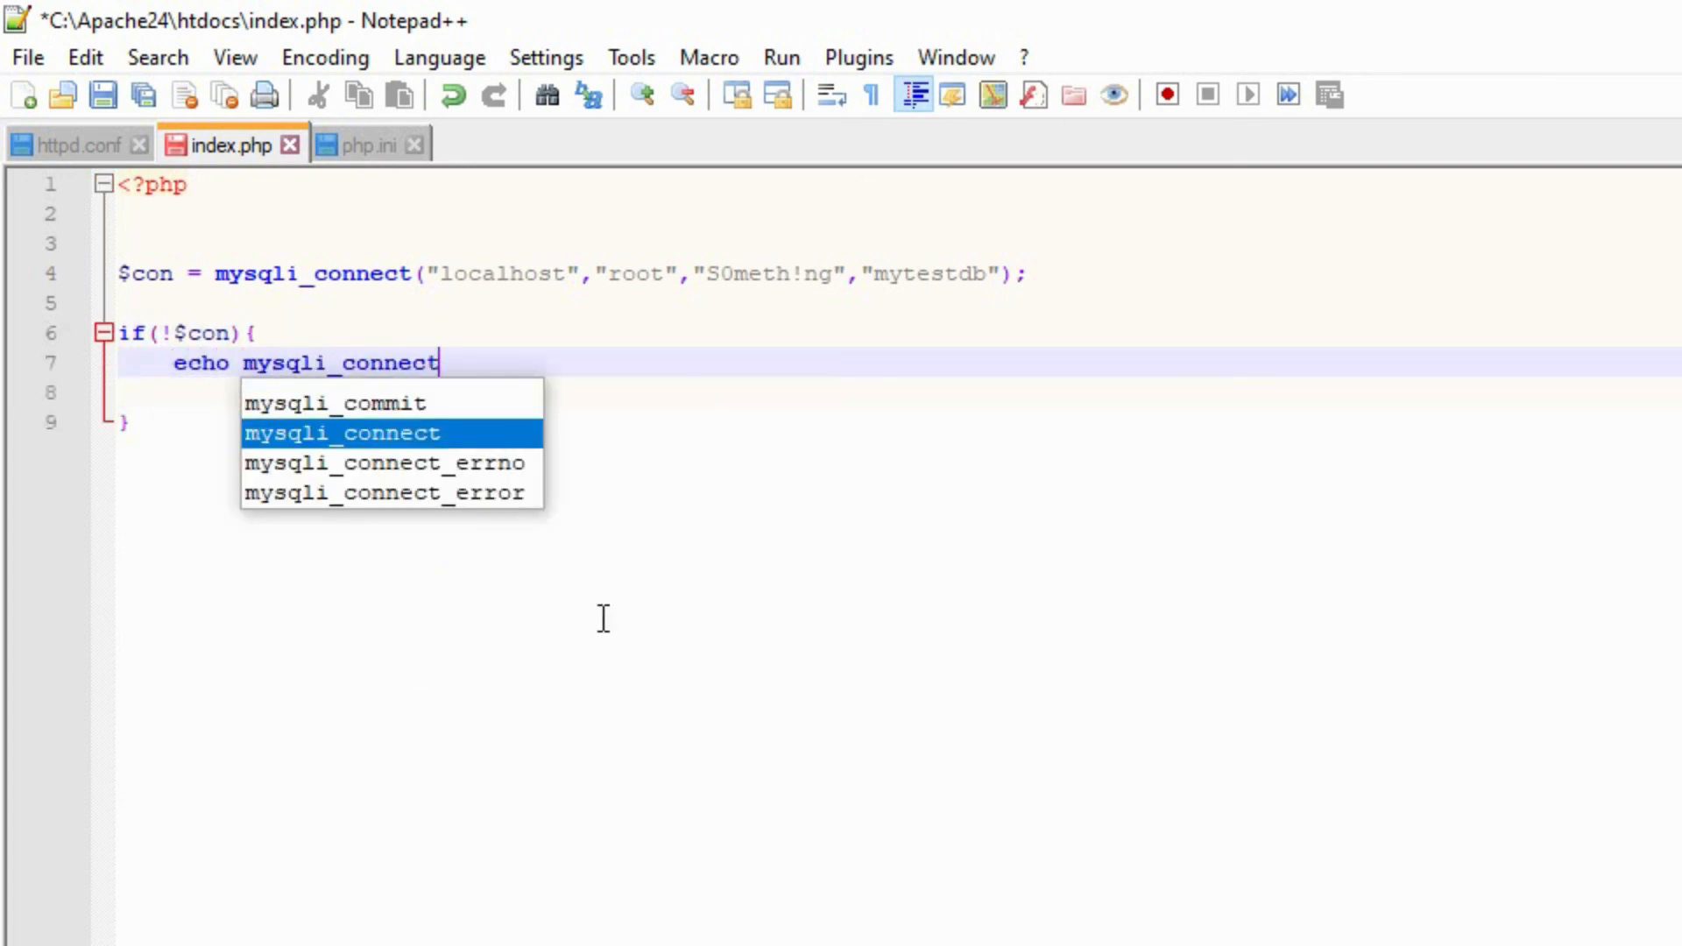
key("Return")
type("();")
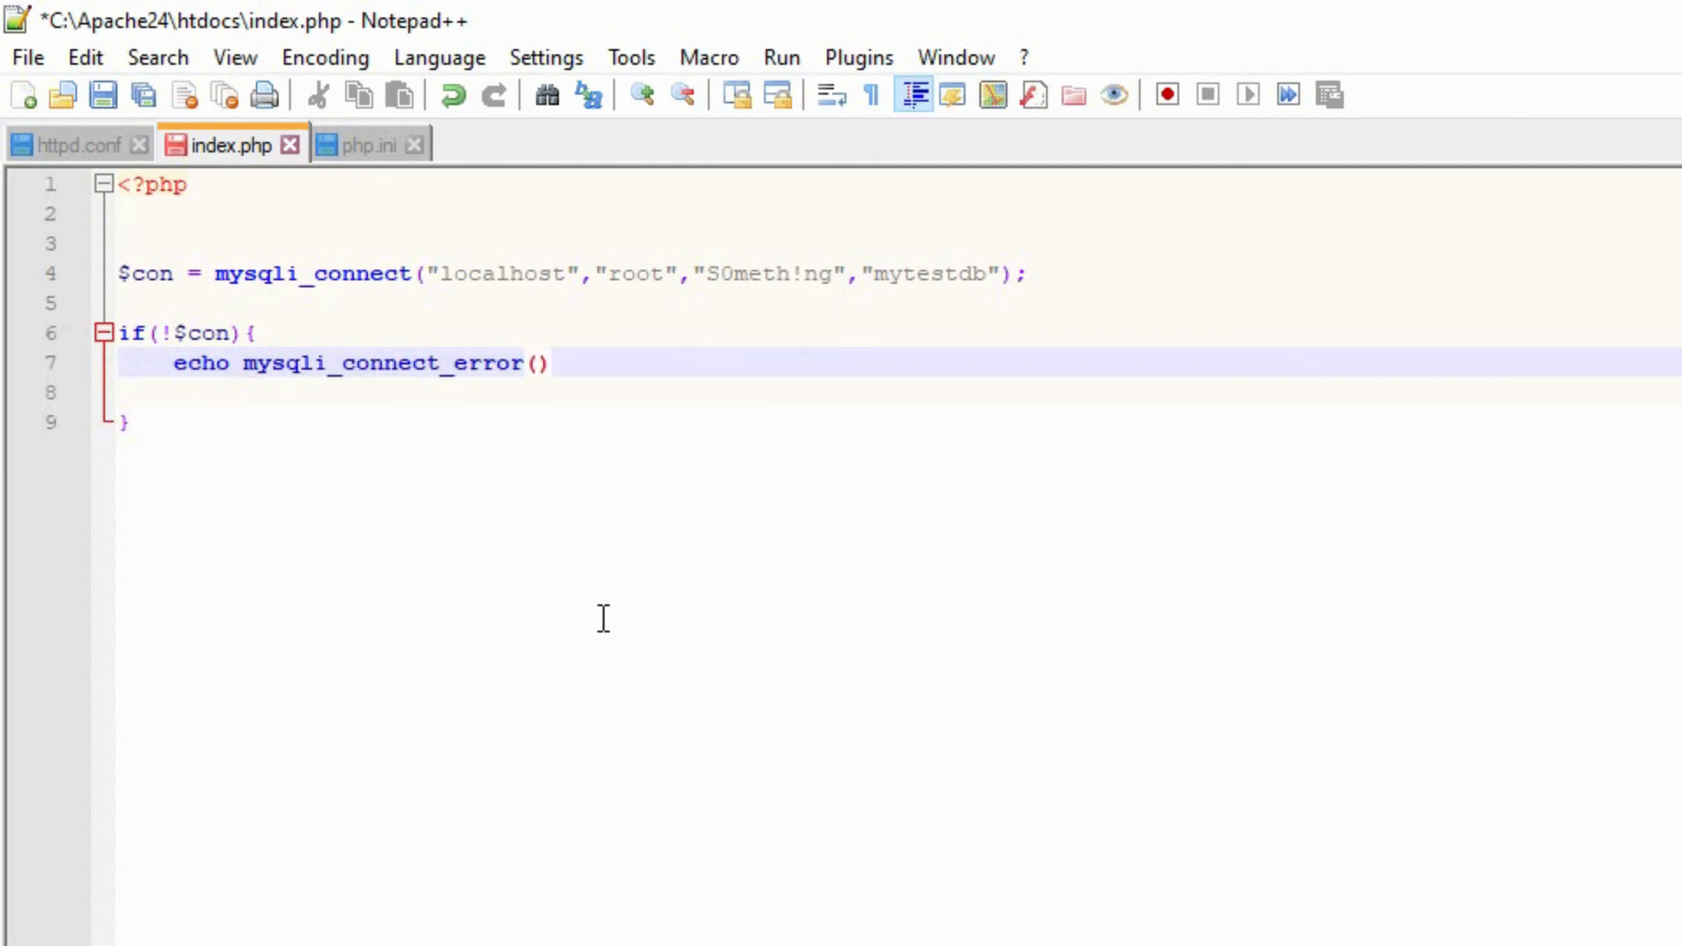
key("Return")
type("die();")
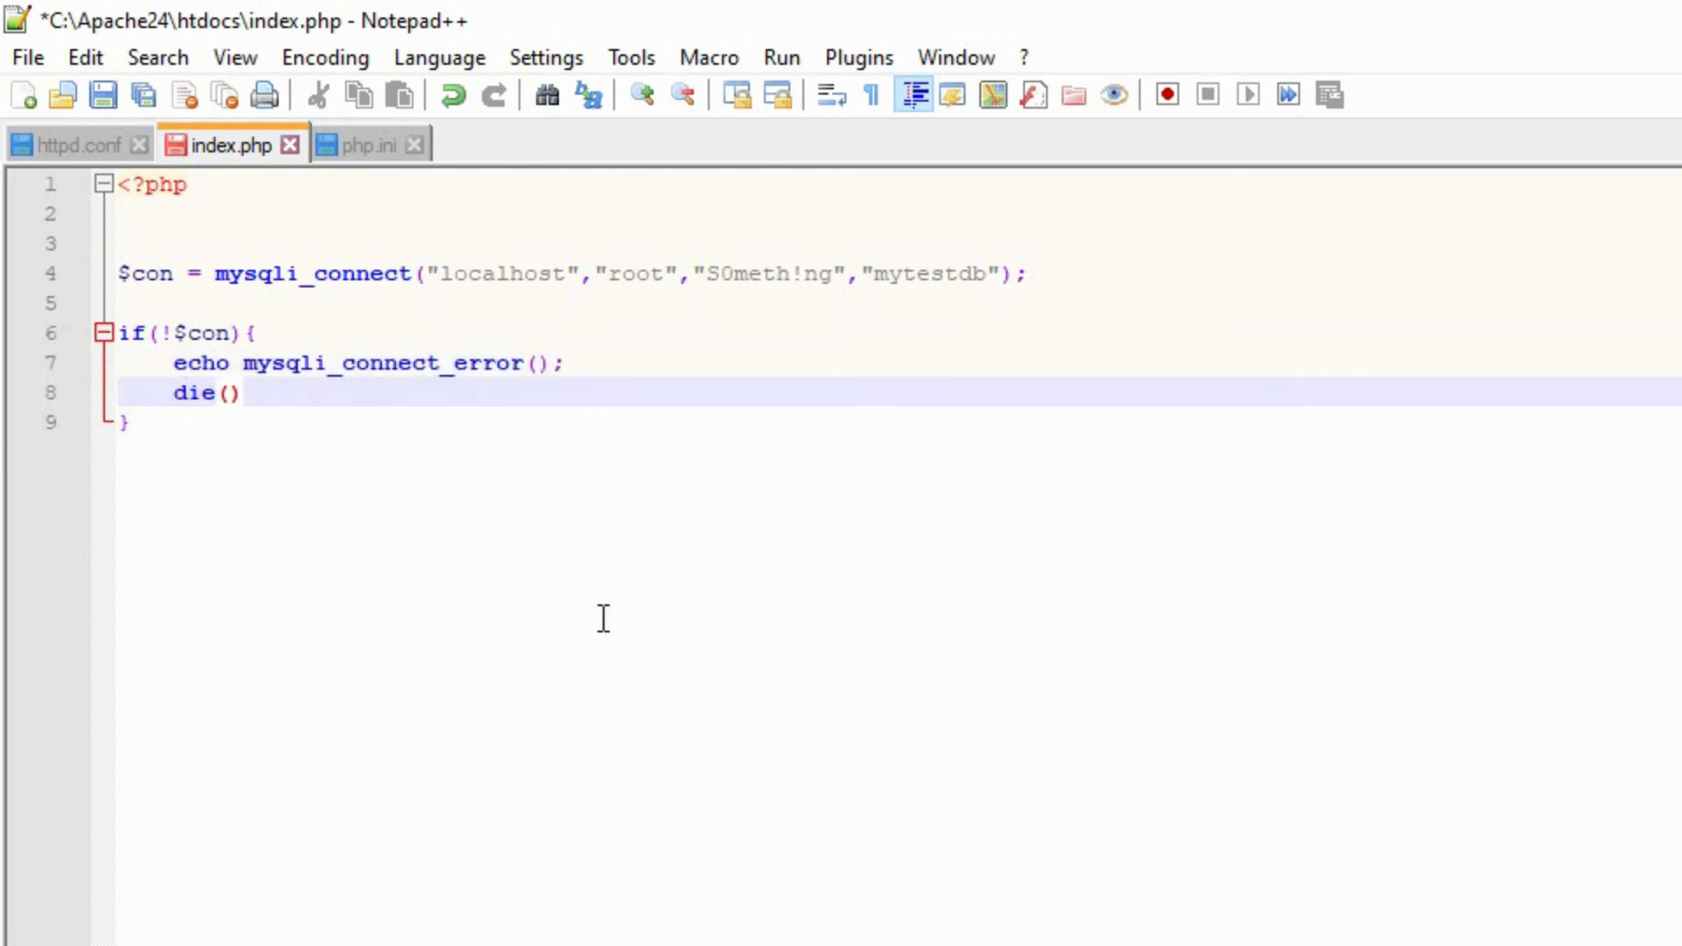
- Below the if block, add echo "Database Connected Successfully"; and save index.php
key("Down")
key("Return")
key("Return")
type("echo ")
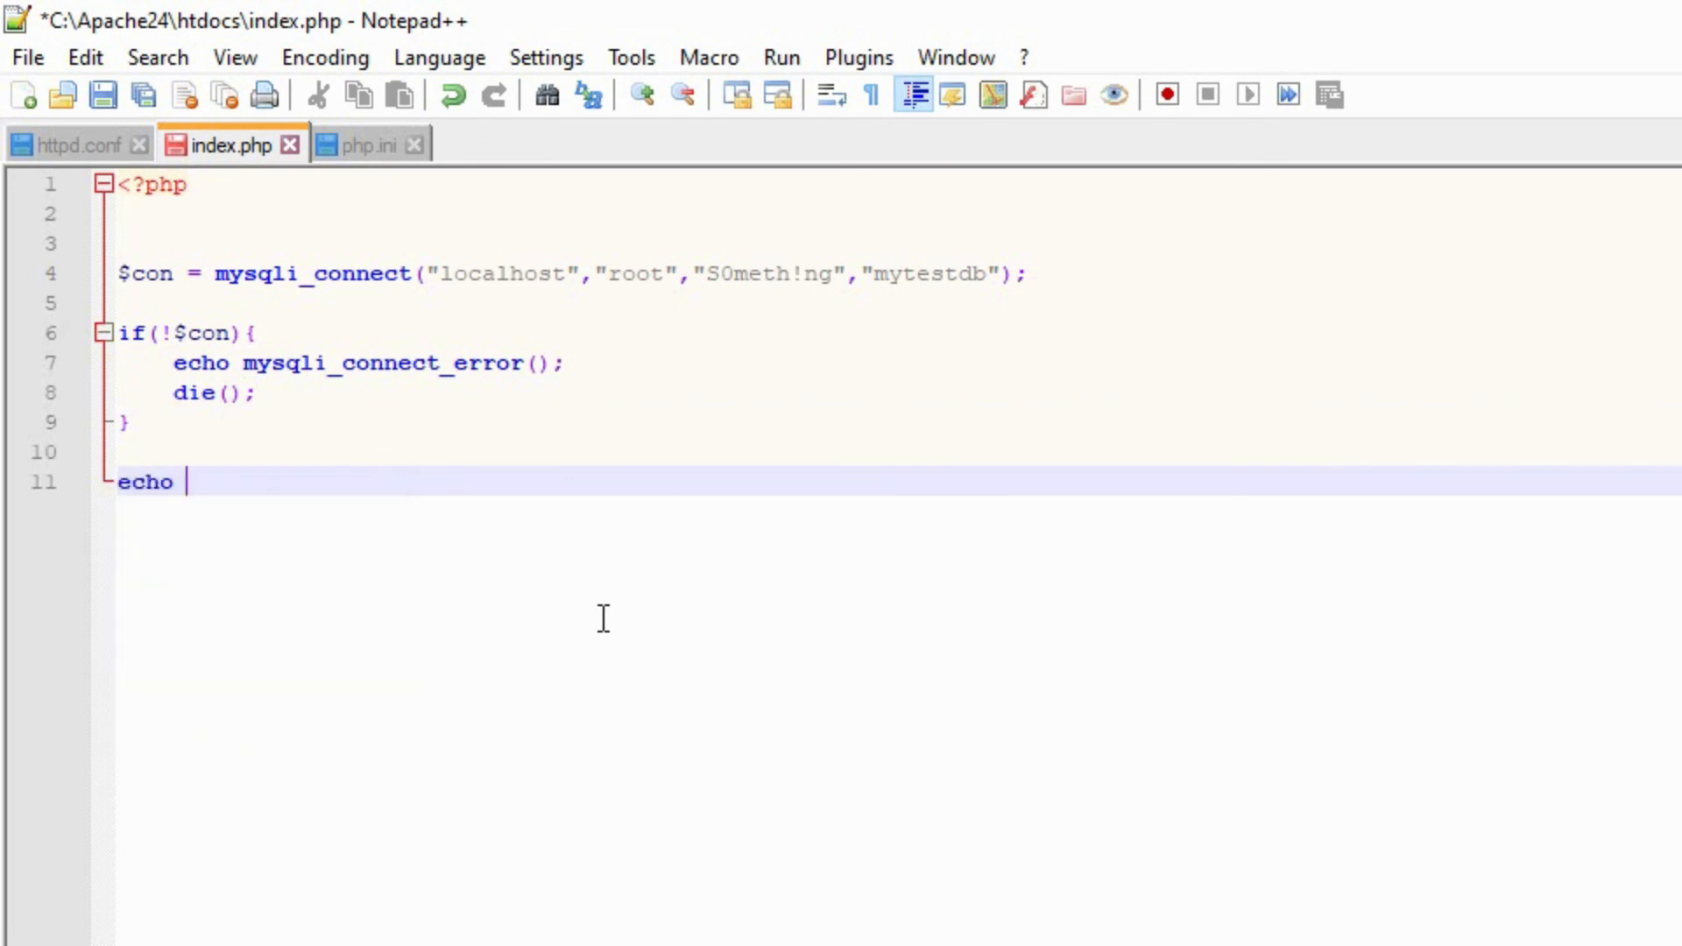
type("\"Database Connected Successfully\";")
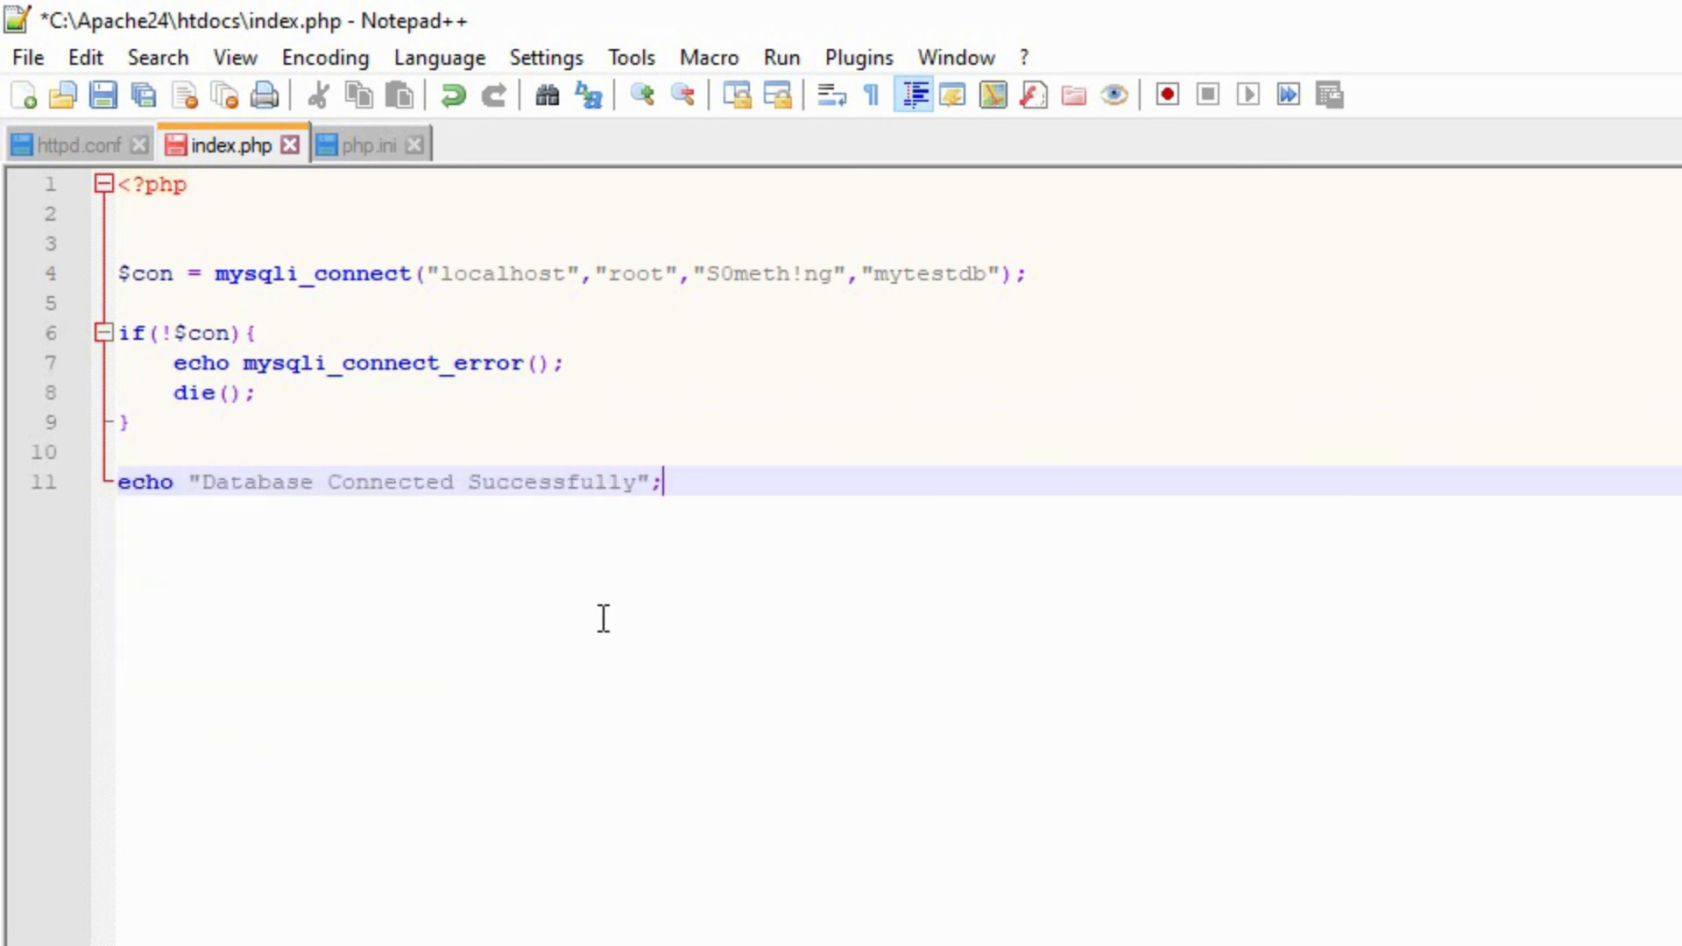
left_click(107, 104)
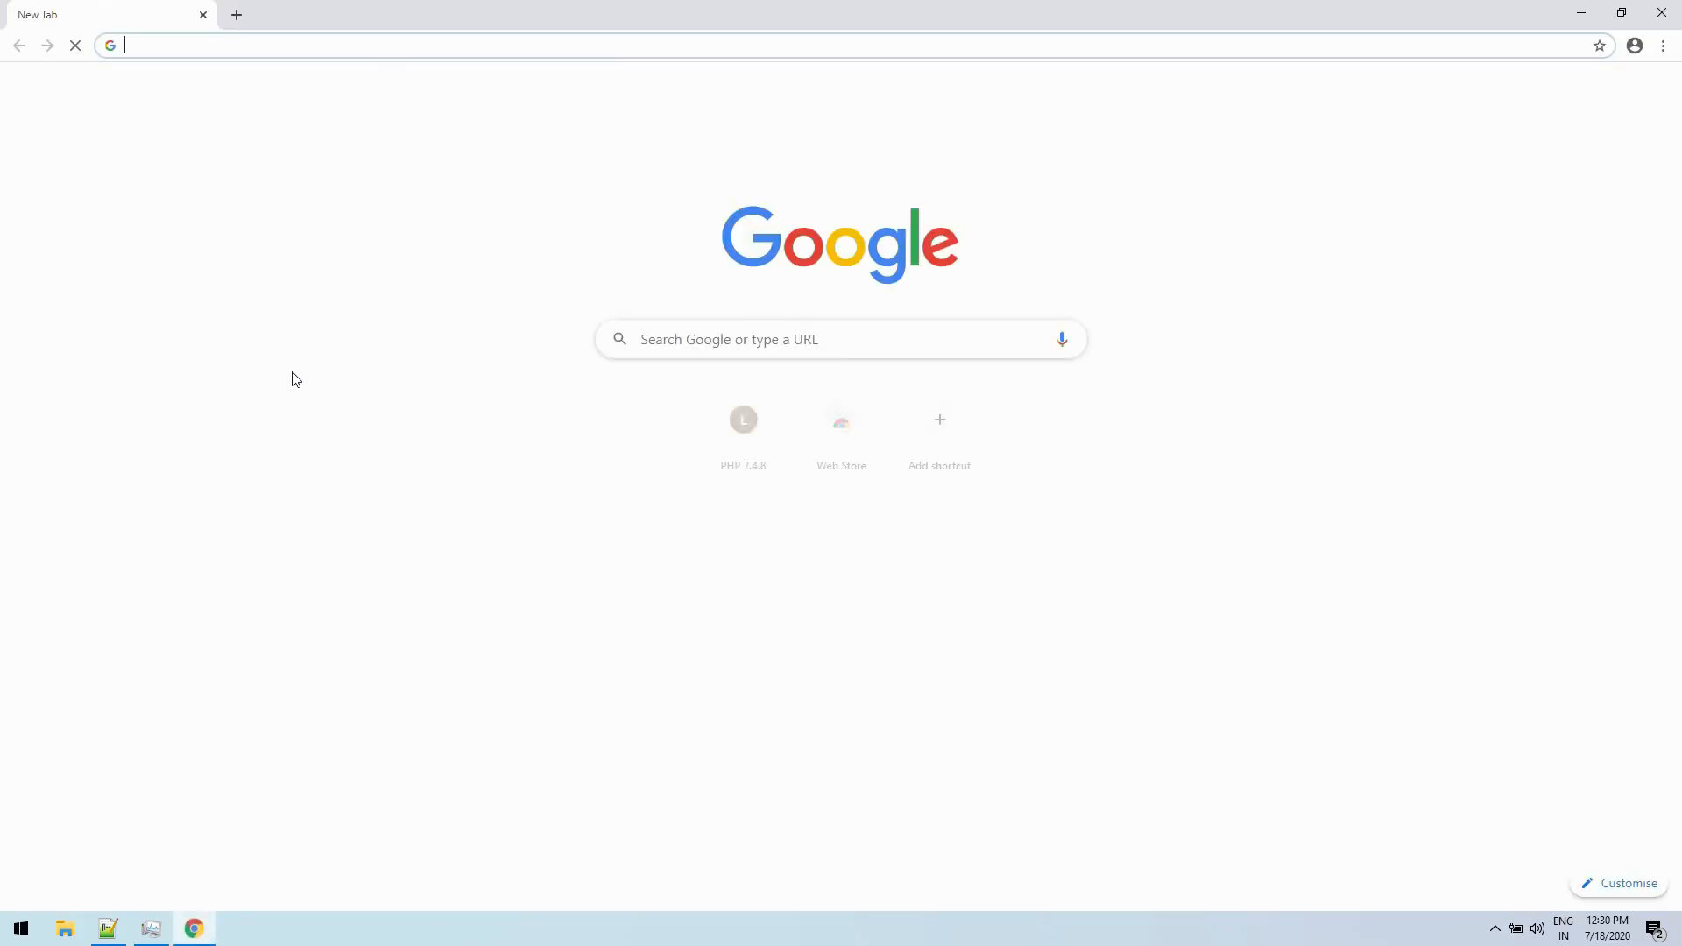
- Open localhost in Google Chrome and check the output of the database connection script
type("local")
key("Return")
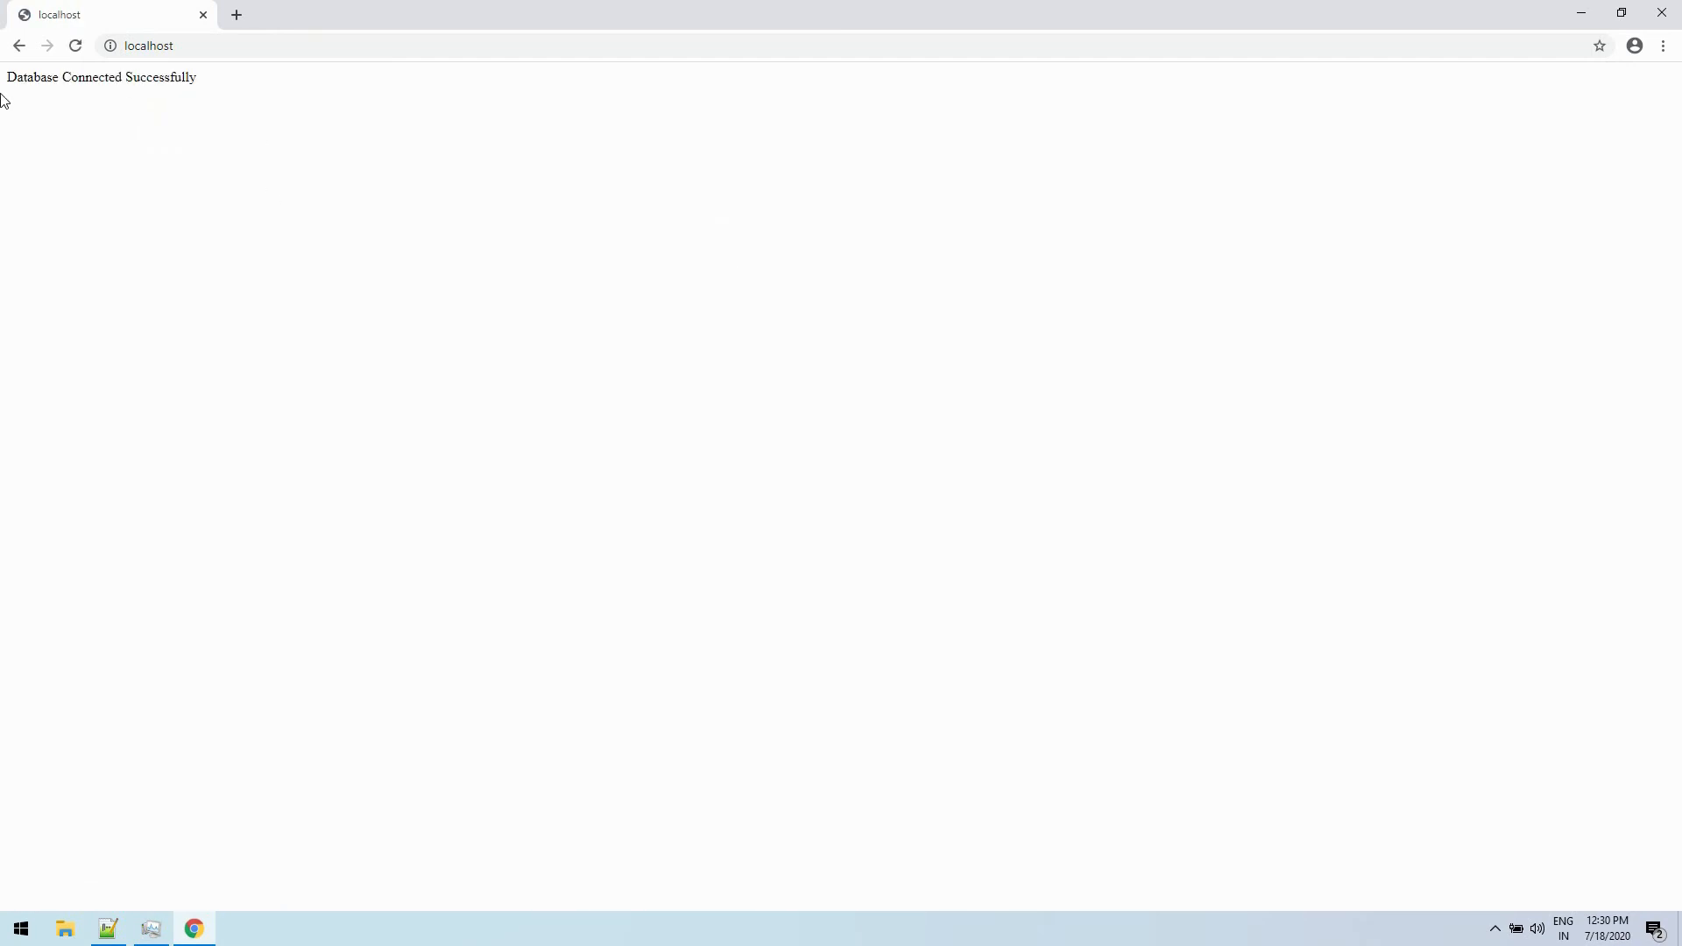
left_click_drag(1, 93, 345, 188)
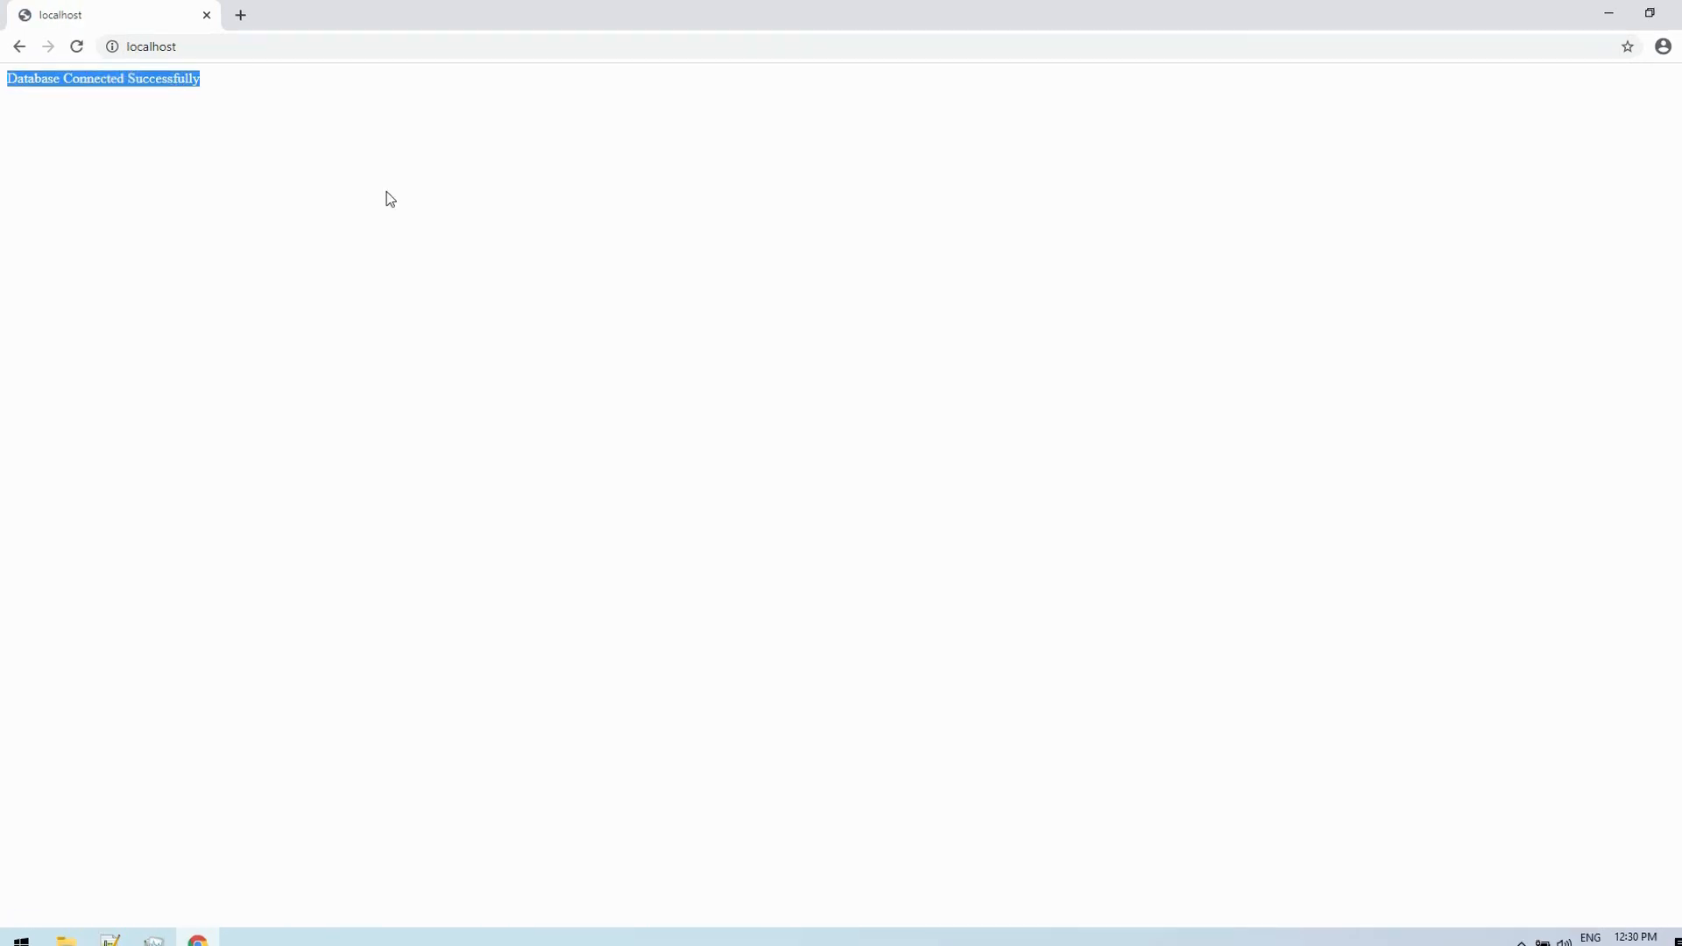
left_click(389, 197)
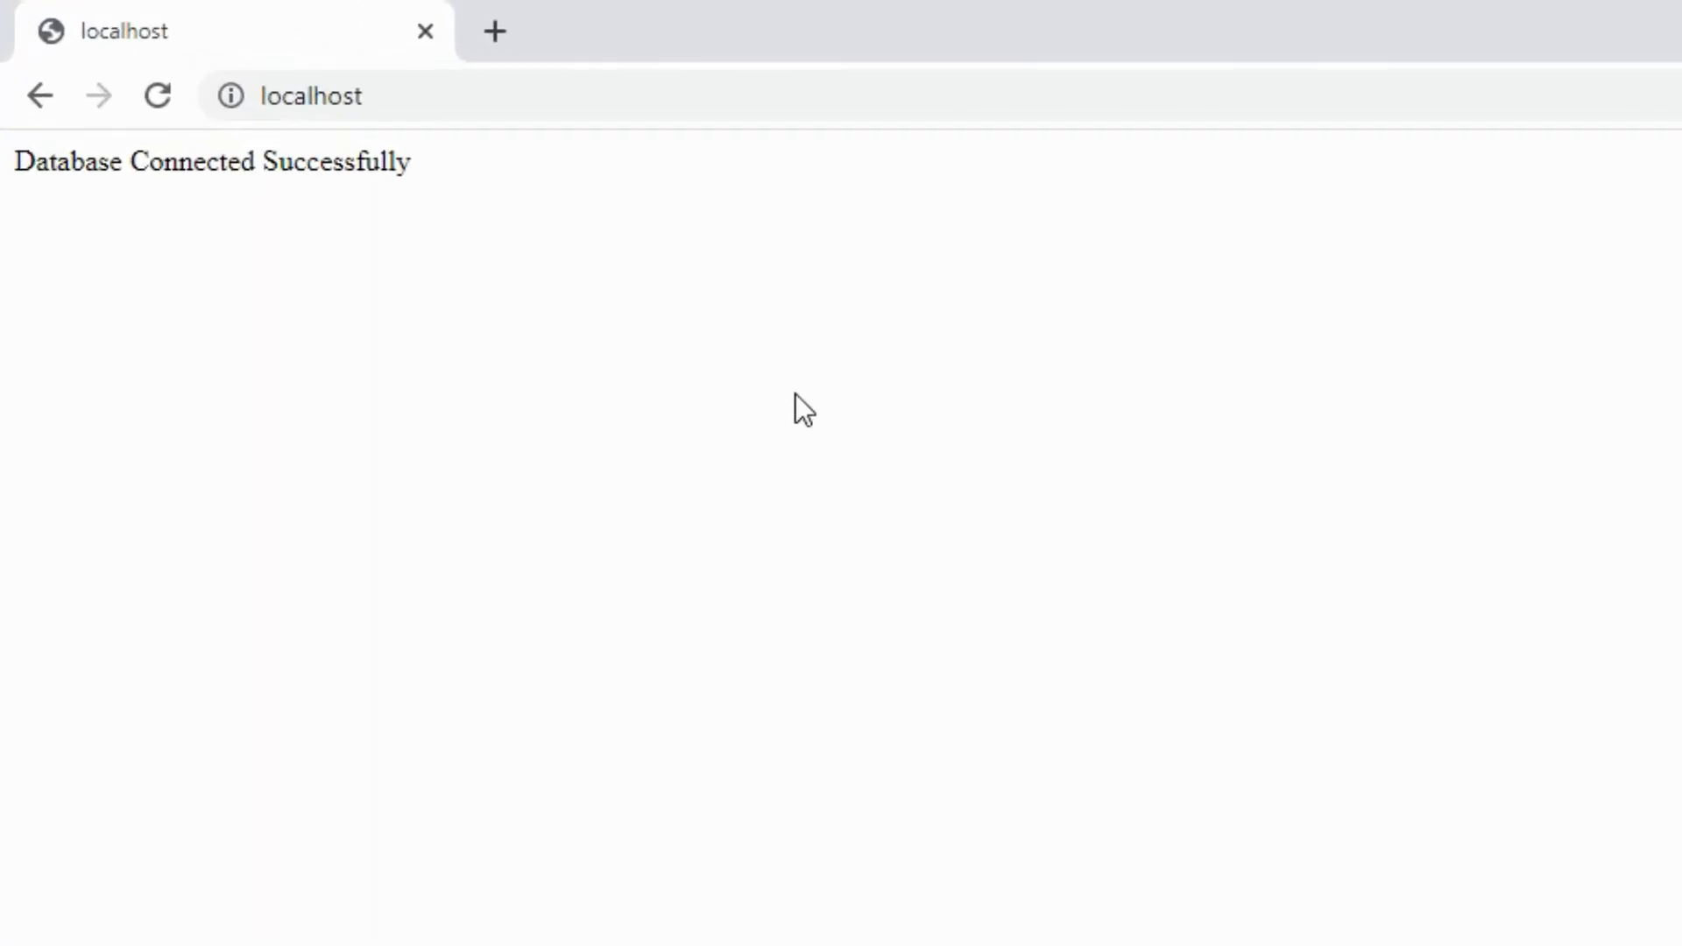